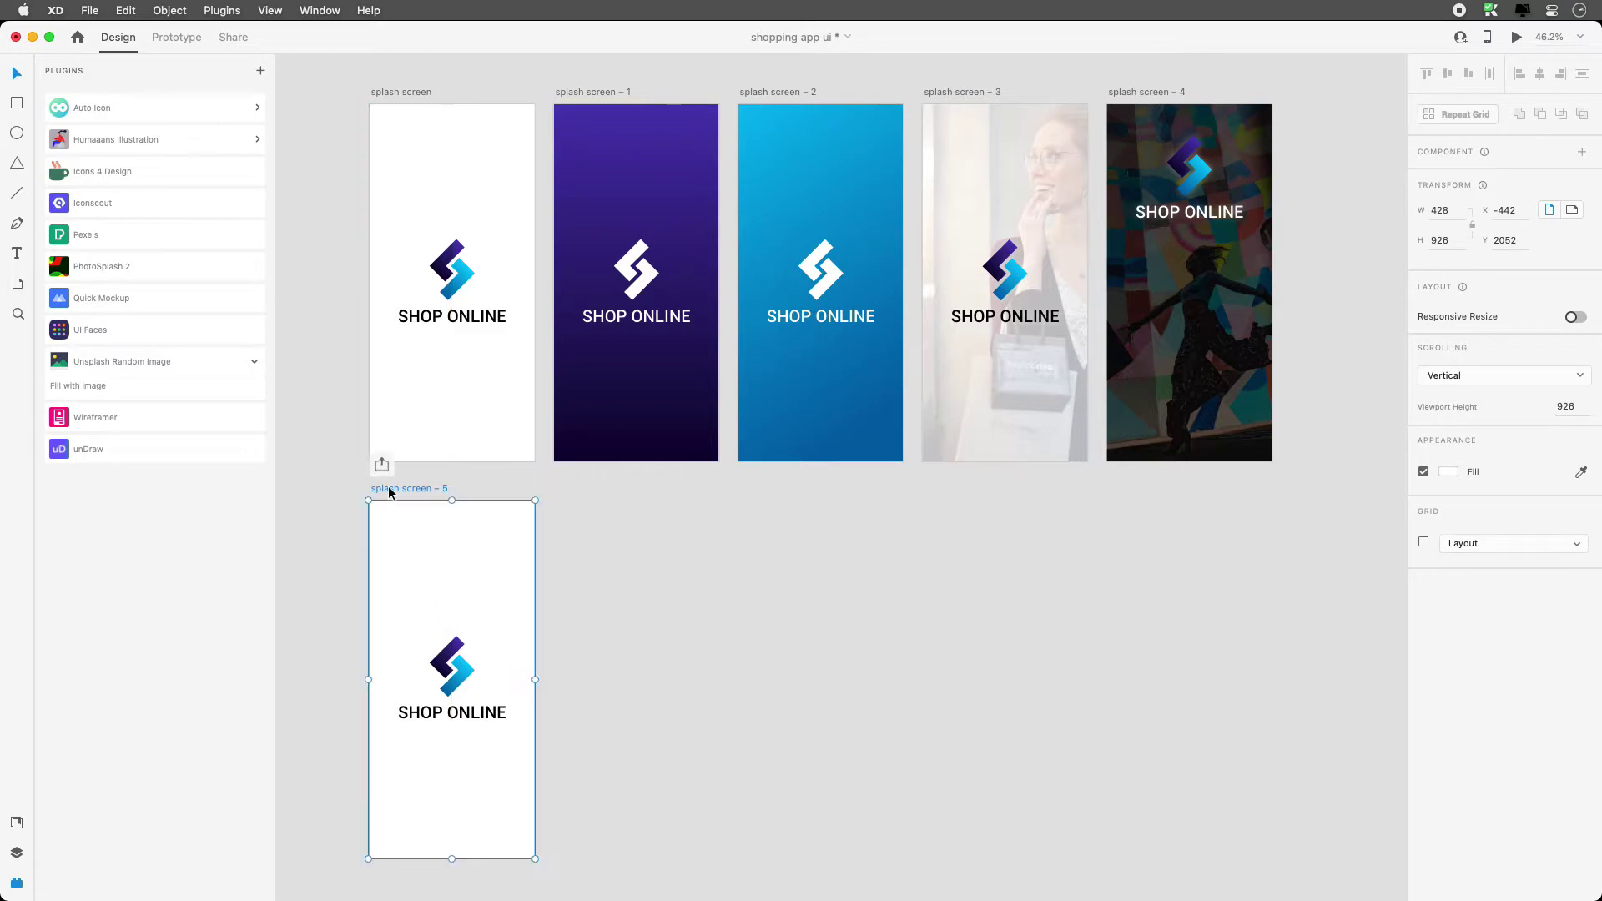
Group the logo and SHOP ONLINE text on splash screen – 5, scaled to about 185 × 149, near the artboard's upper edge.
scroll(432, 484, down, 2)
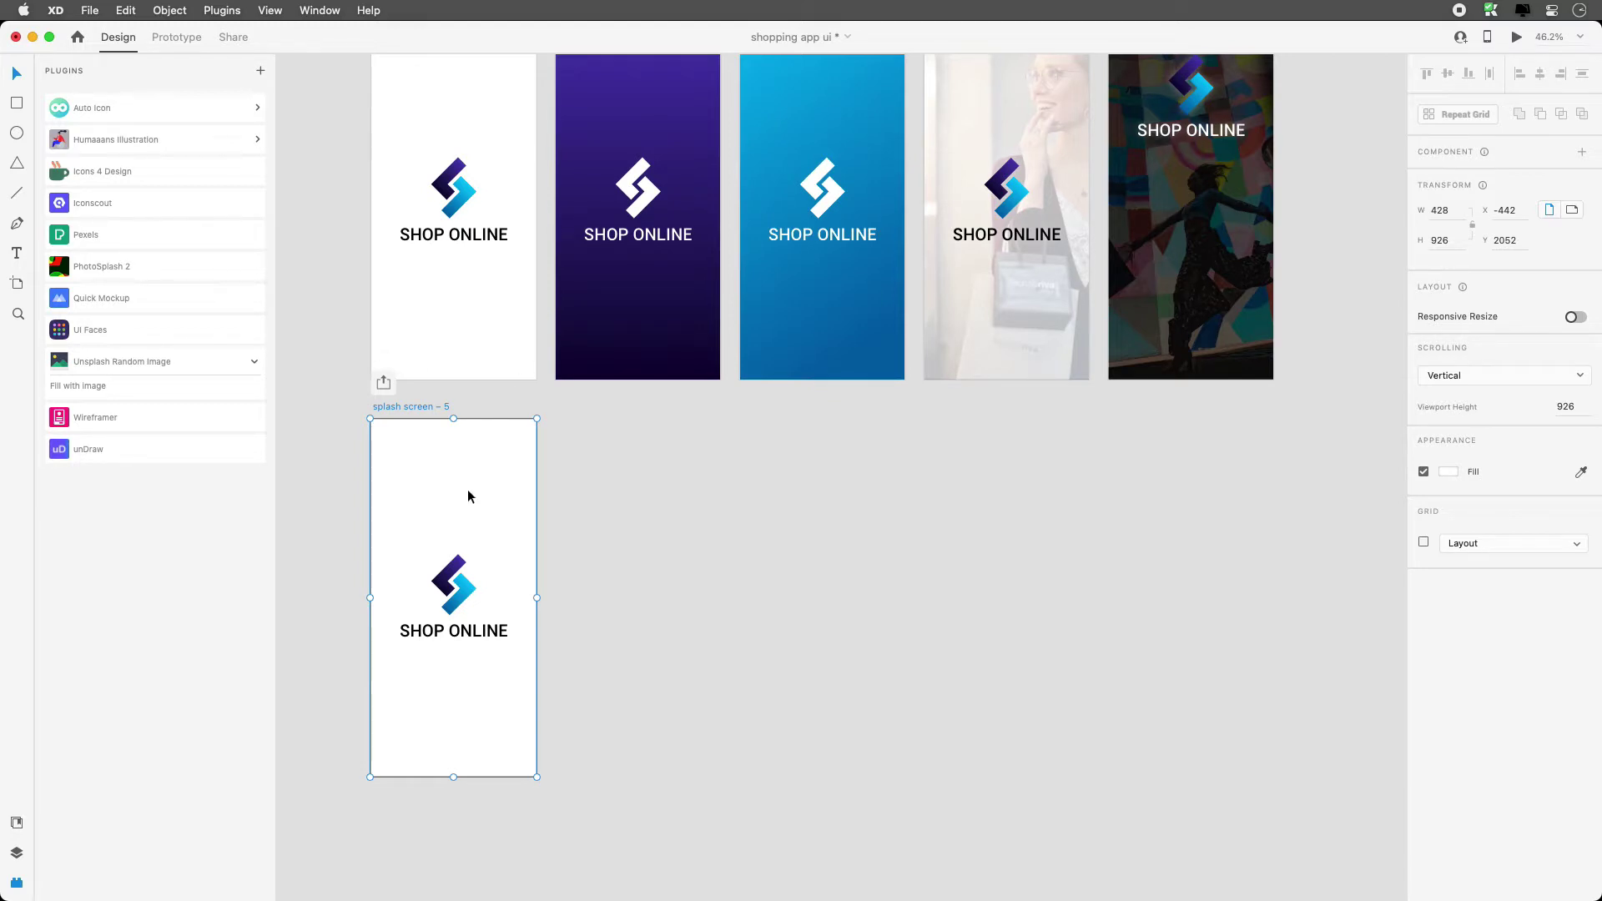
click(465, 588)
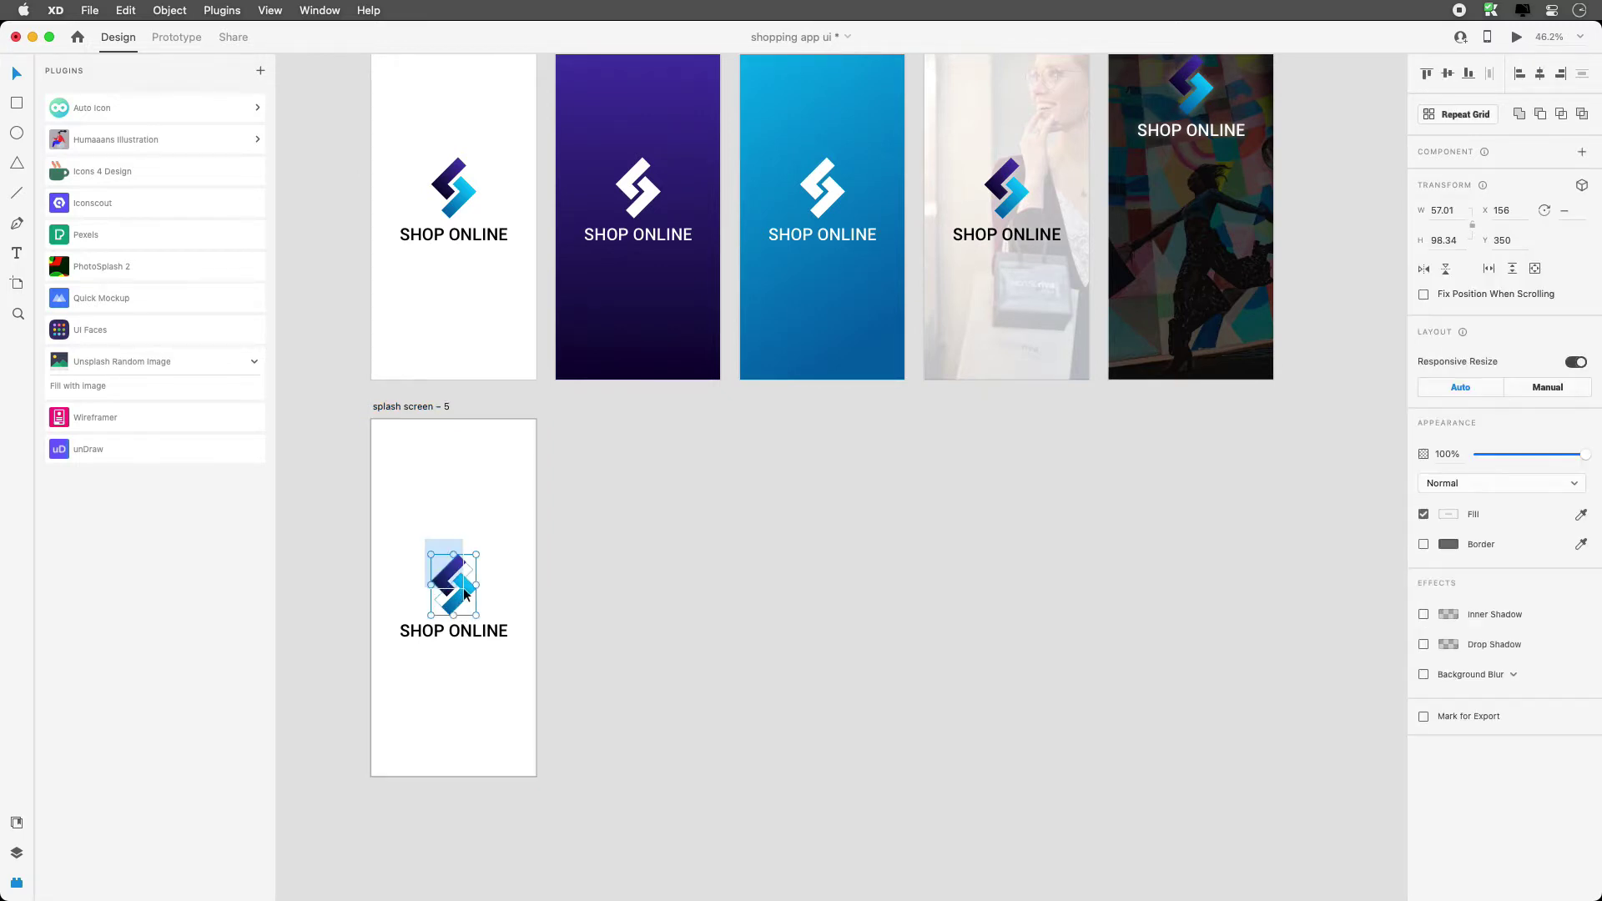
key(Escape)
drag(467, 605, 481, 500)
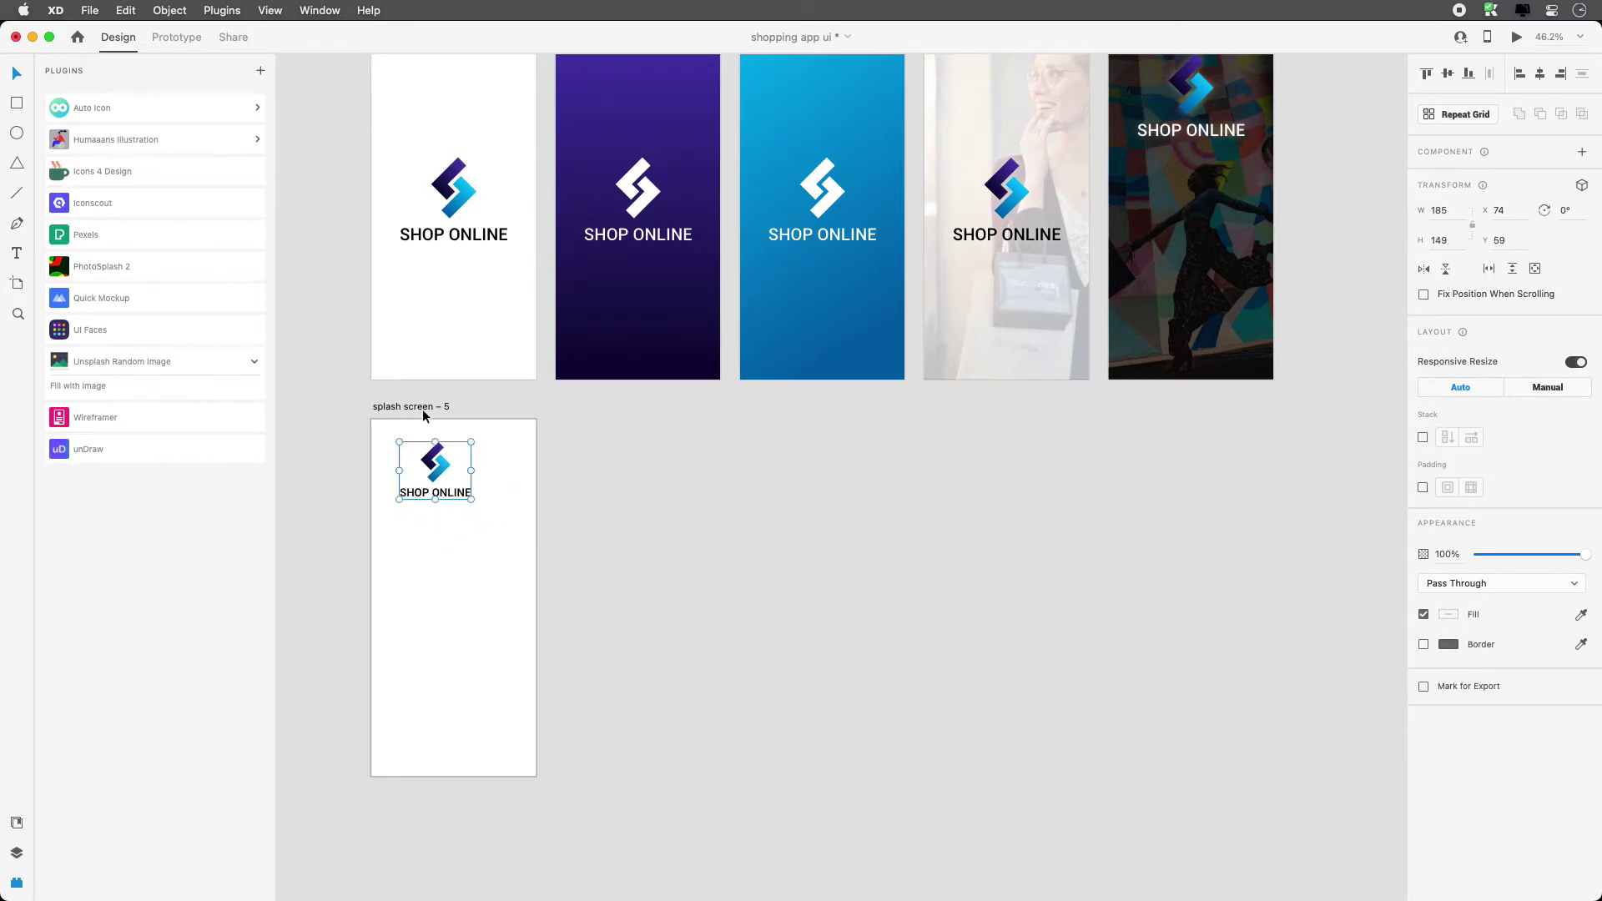
Center the logo group horizontally on the splash screen – 5 artboard.
key(z)
drag(351, 399, 543, 784)
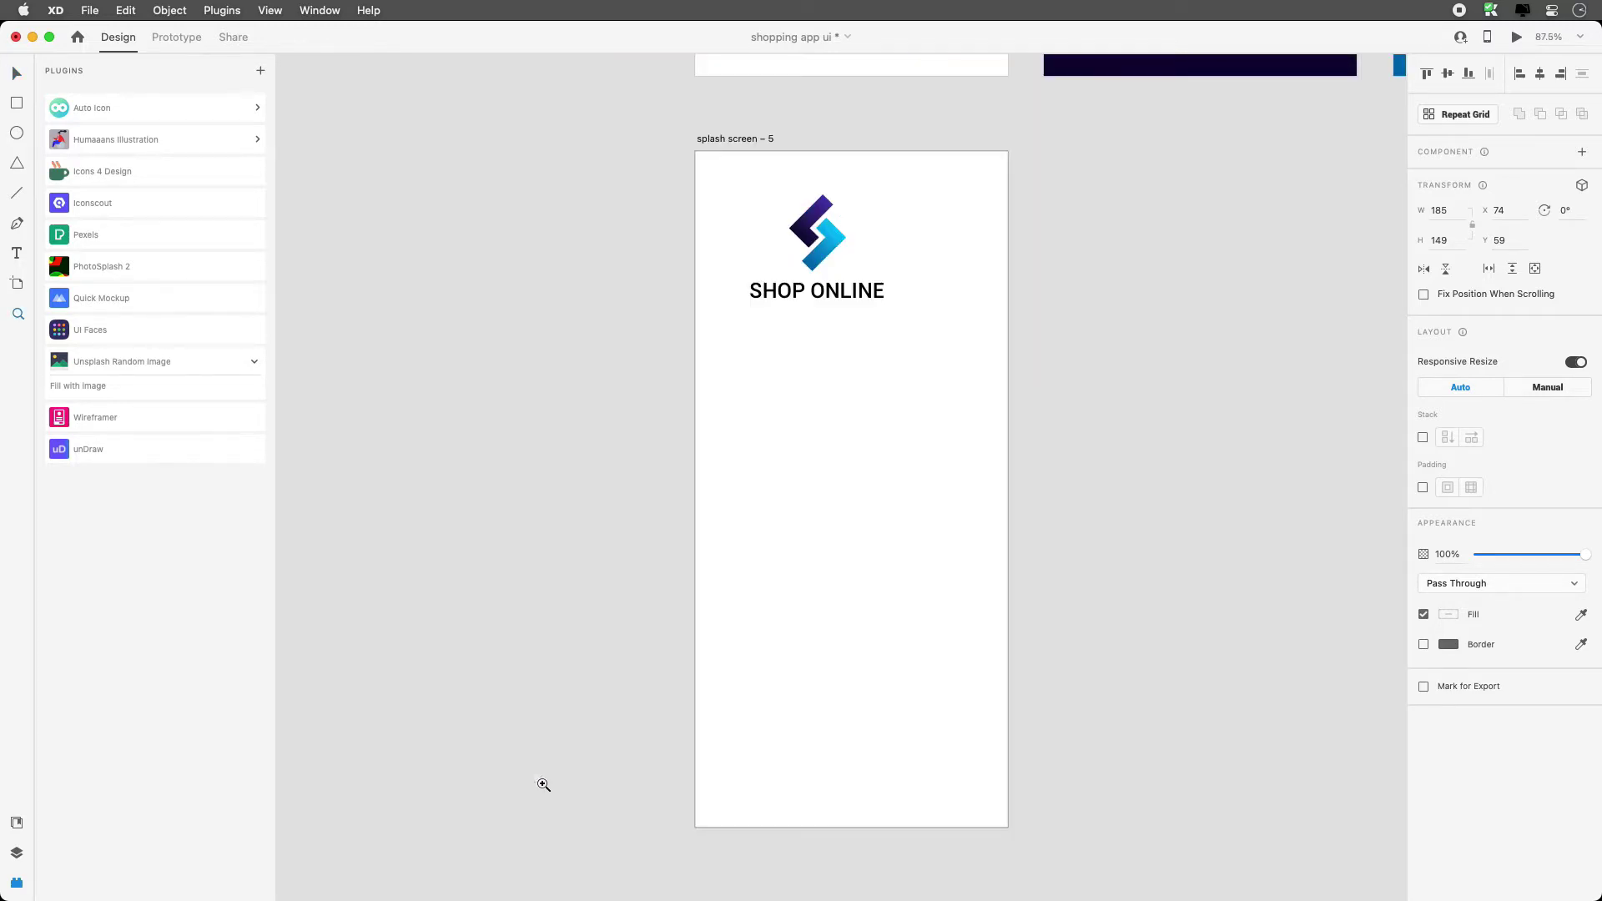
scroll(818, 280, right, 5)
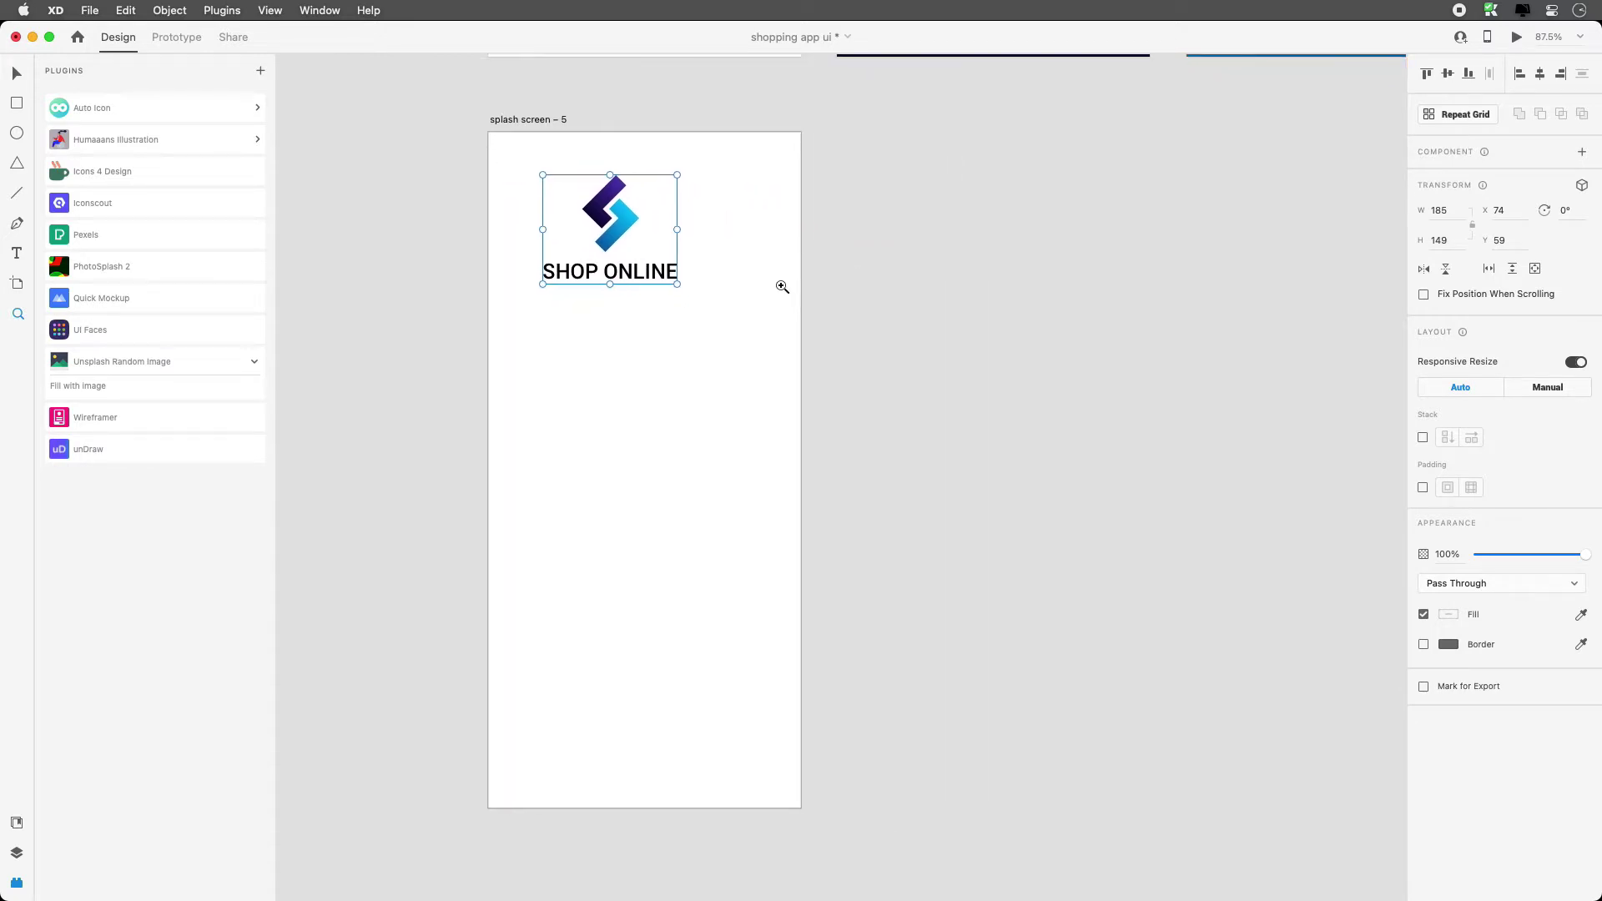
key(v)
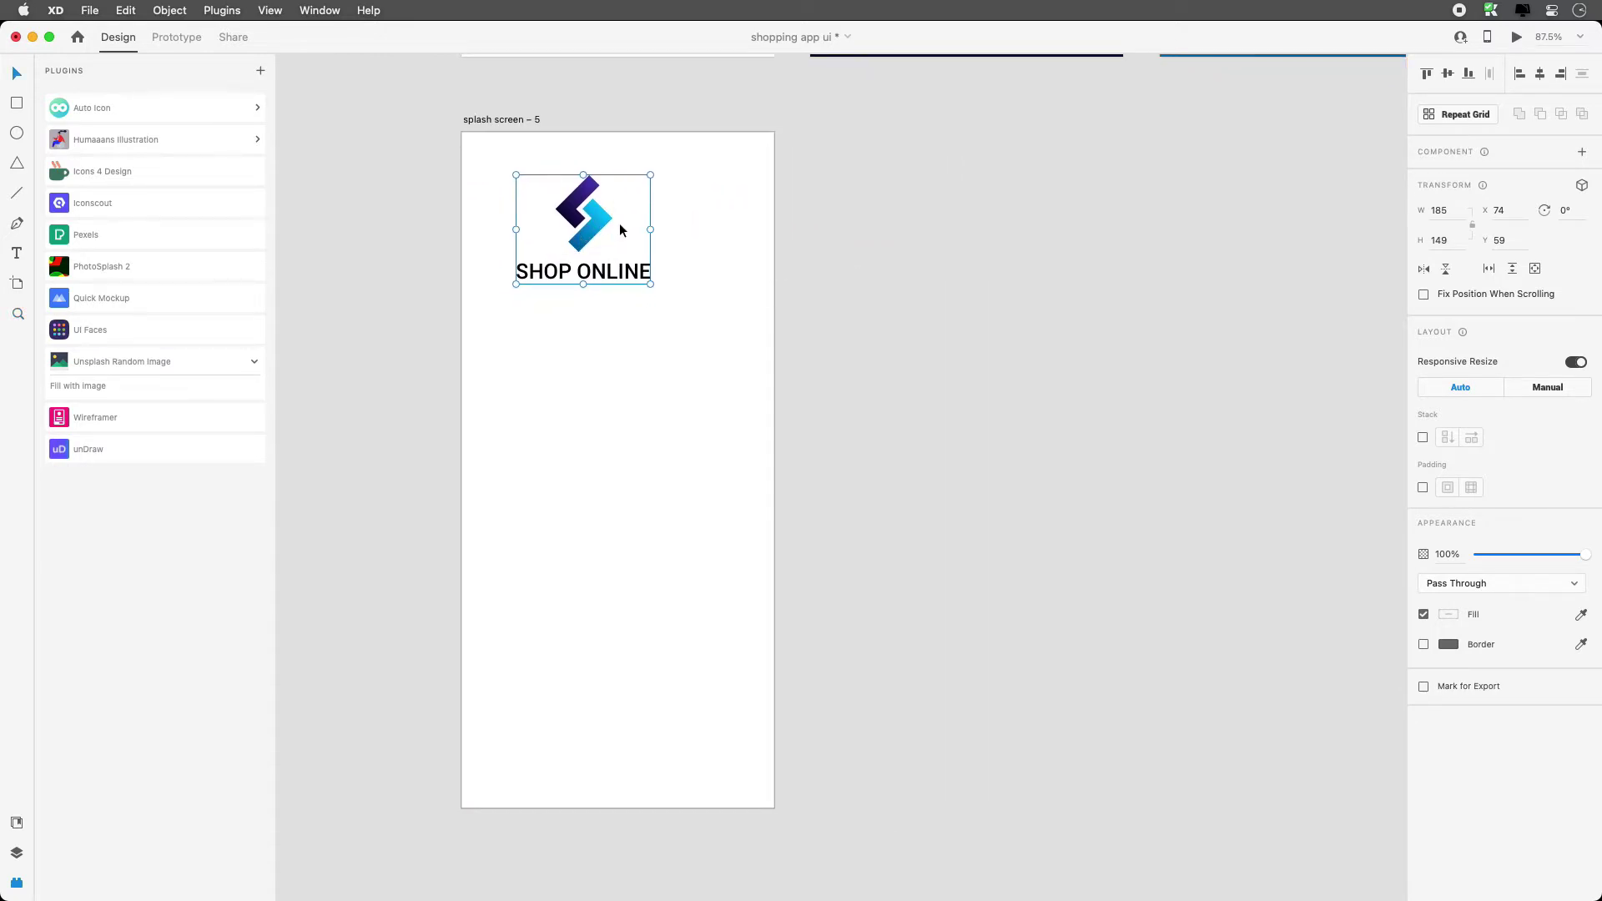
drag(616, 225, 627, 227)
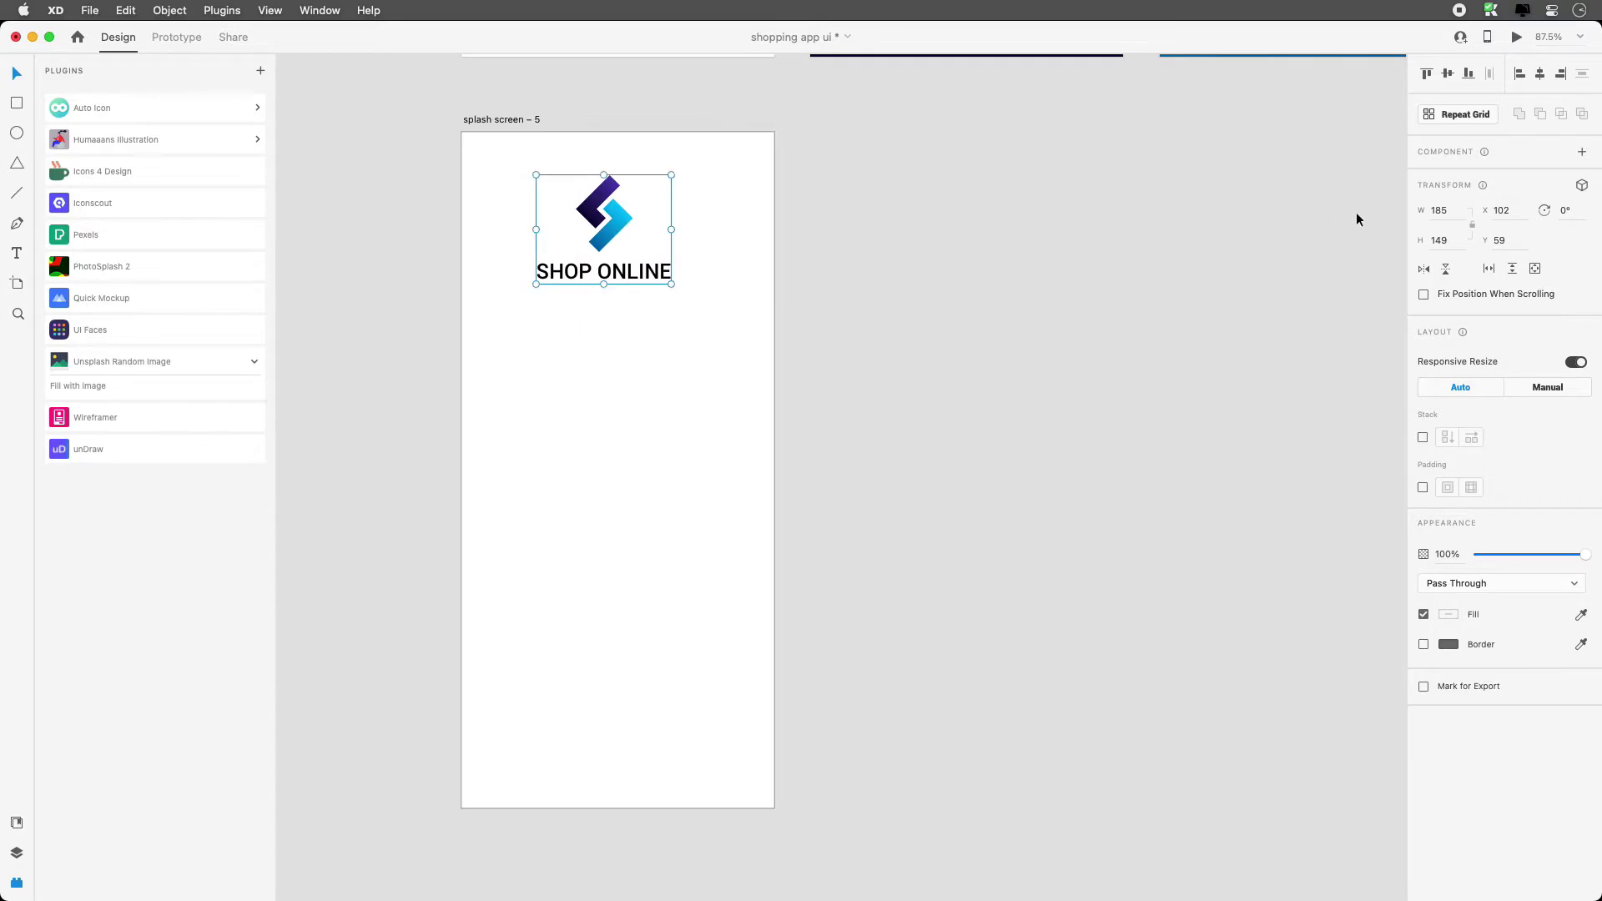
click(1540, 76)
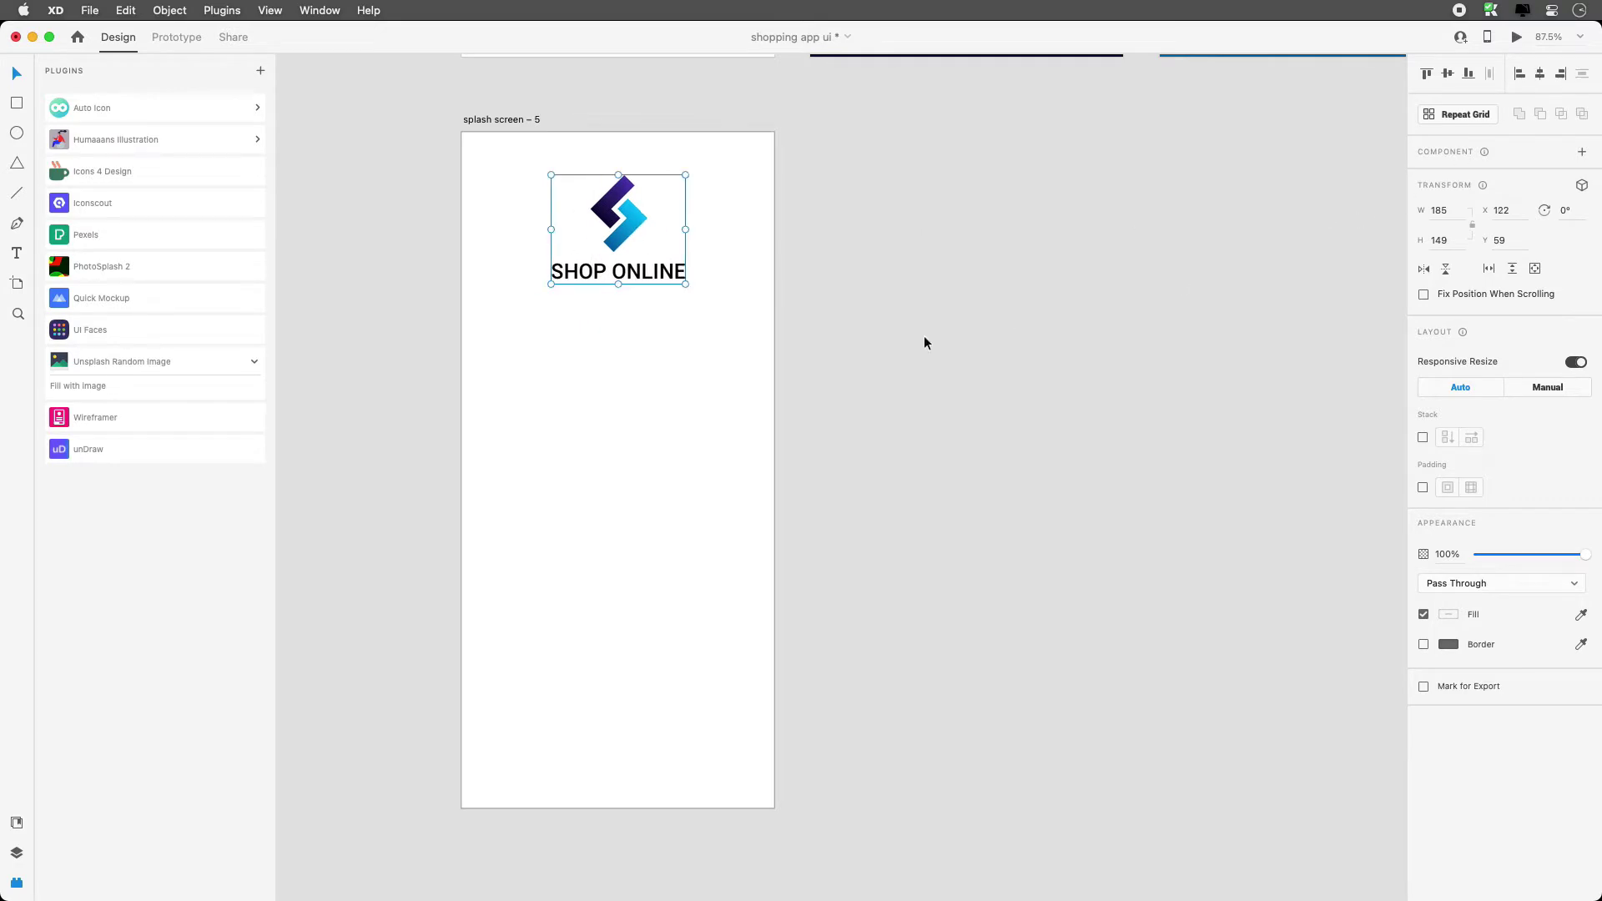
Add a text line reading "Welcome" below the logo on splash screen – 5.
click(526, 415)
click(17, 254)
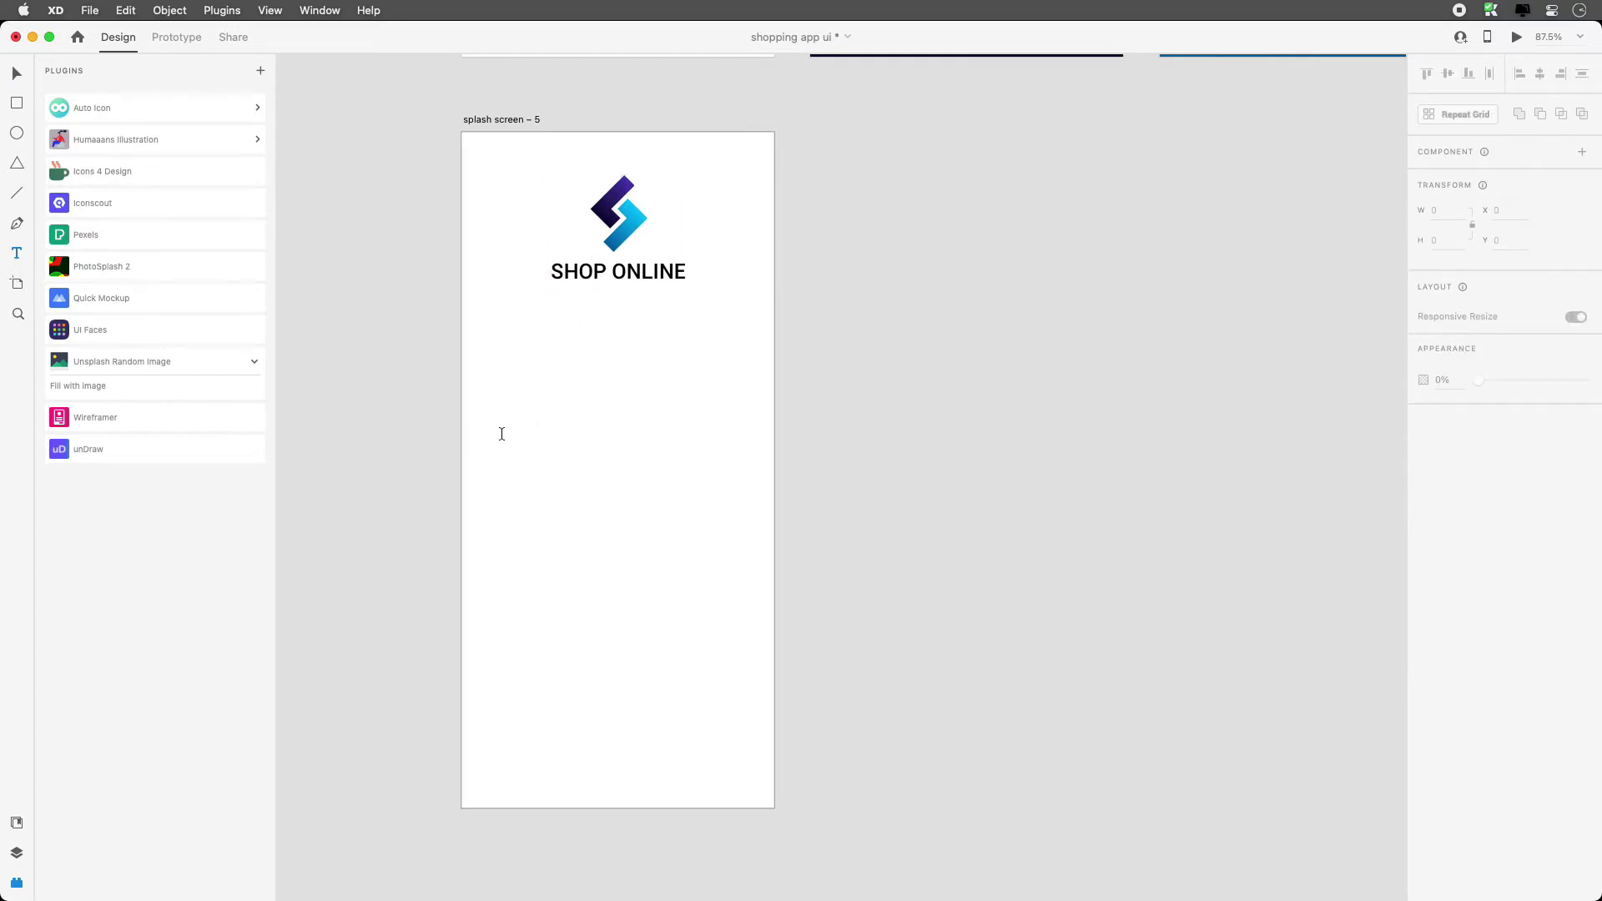
click(489, 398)
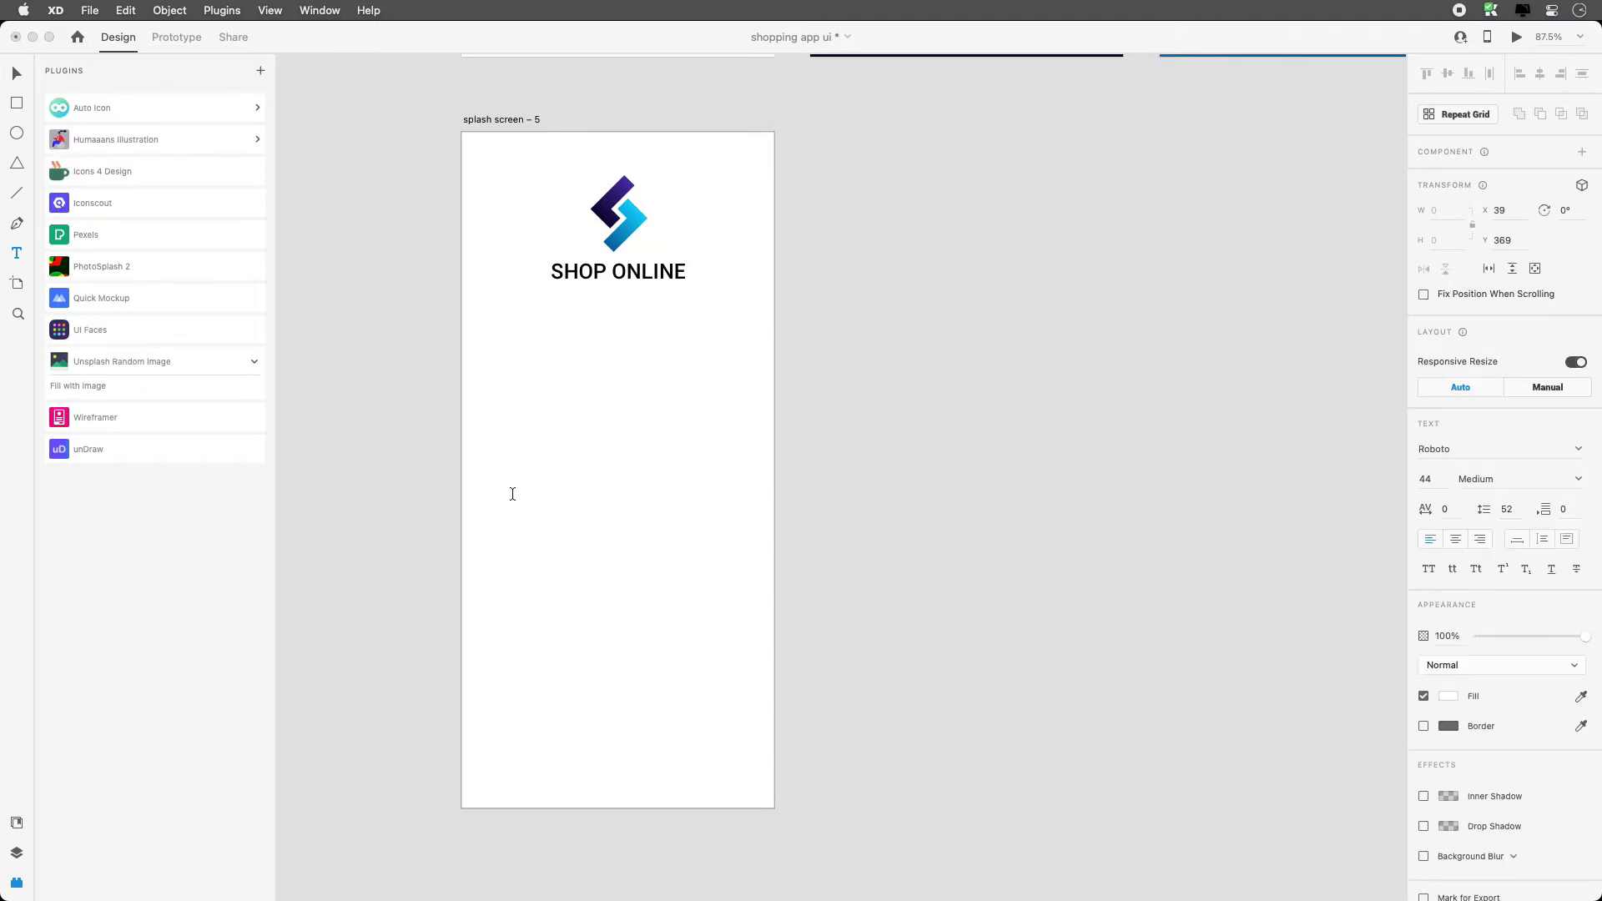
scroll(333, 393, down, 2)
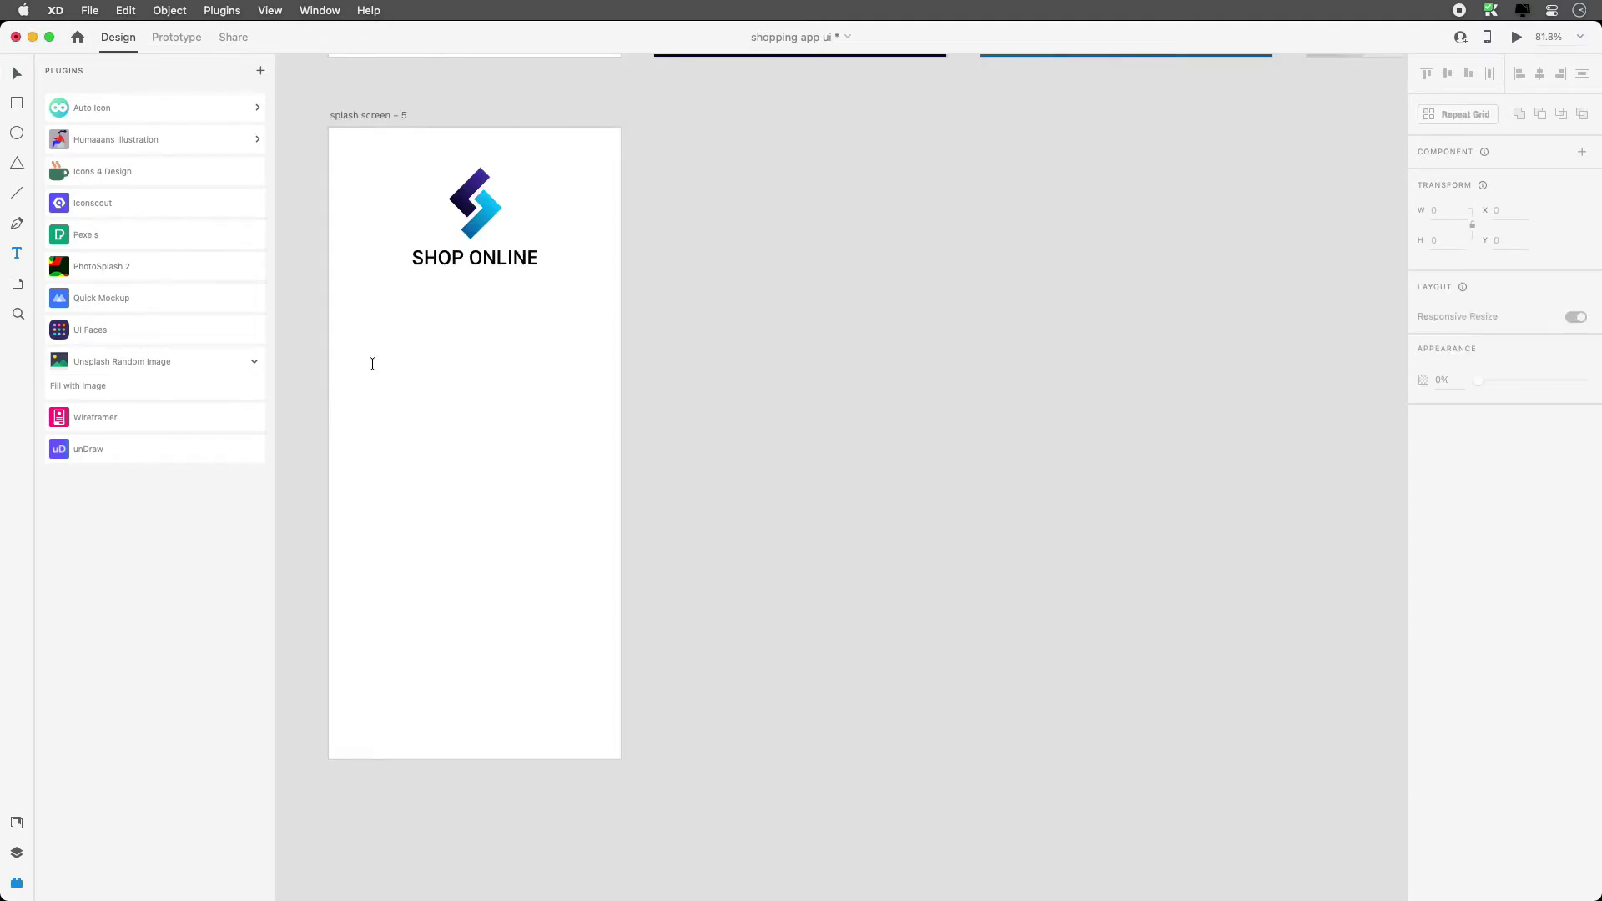
text(we)
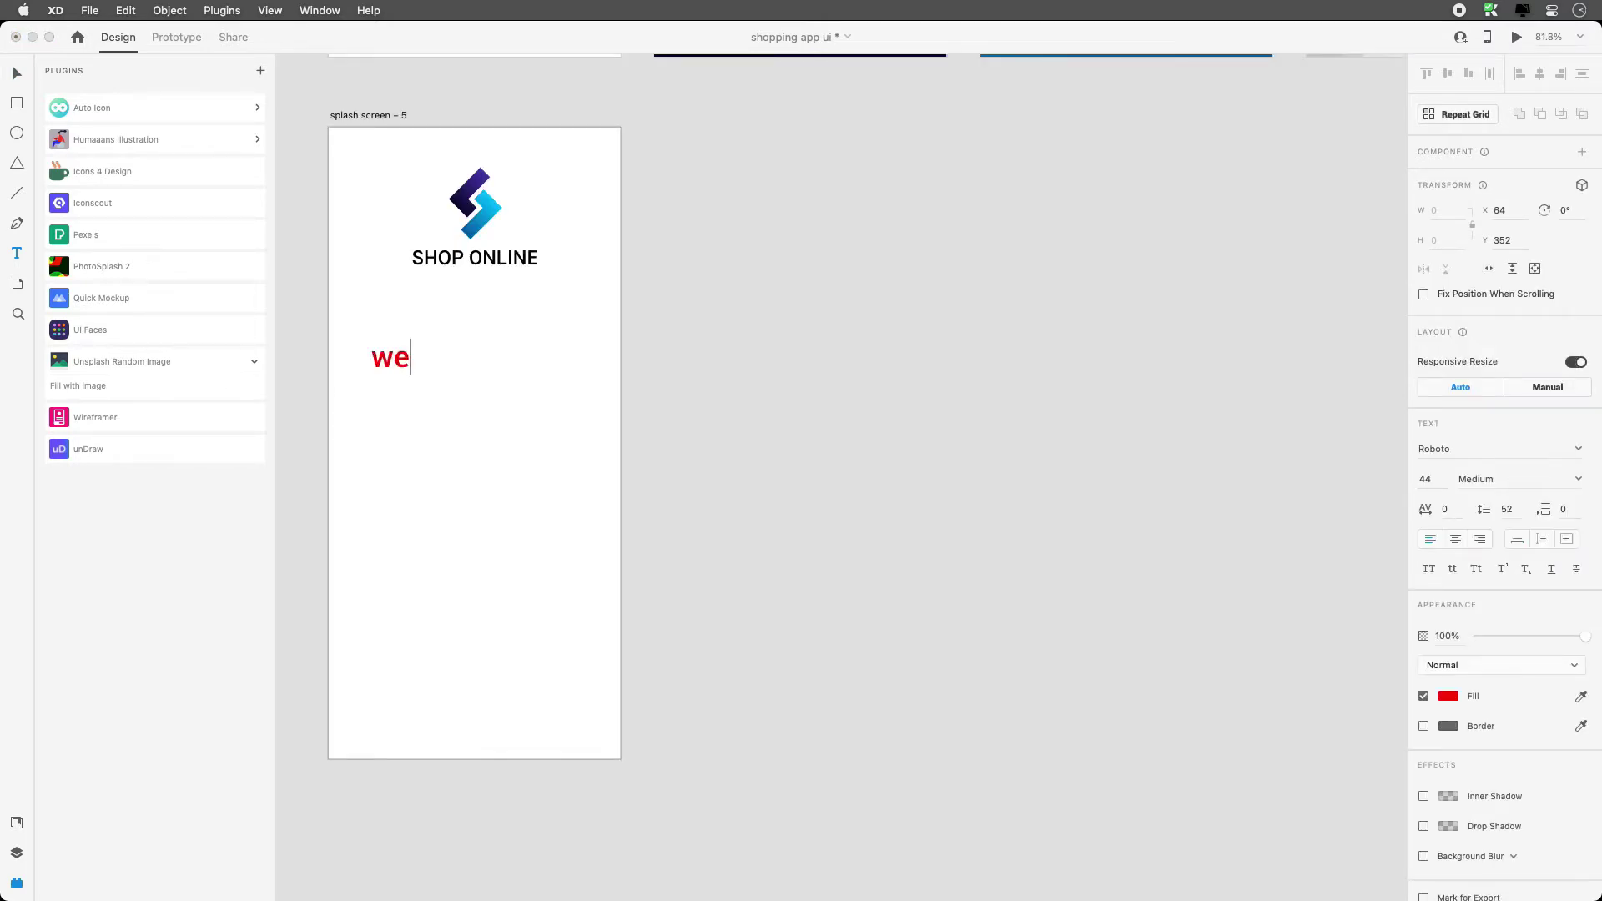
text(lcome)
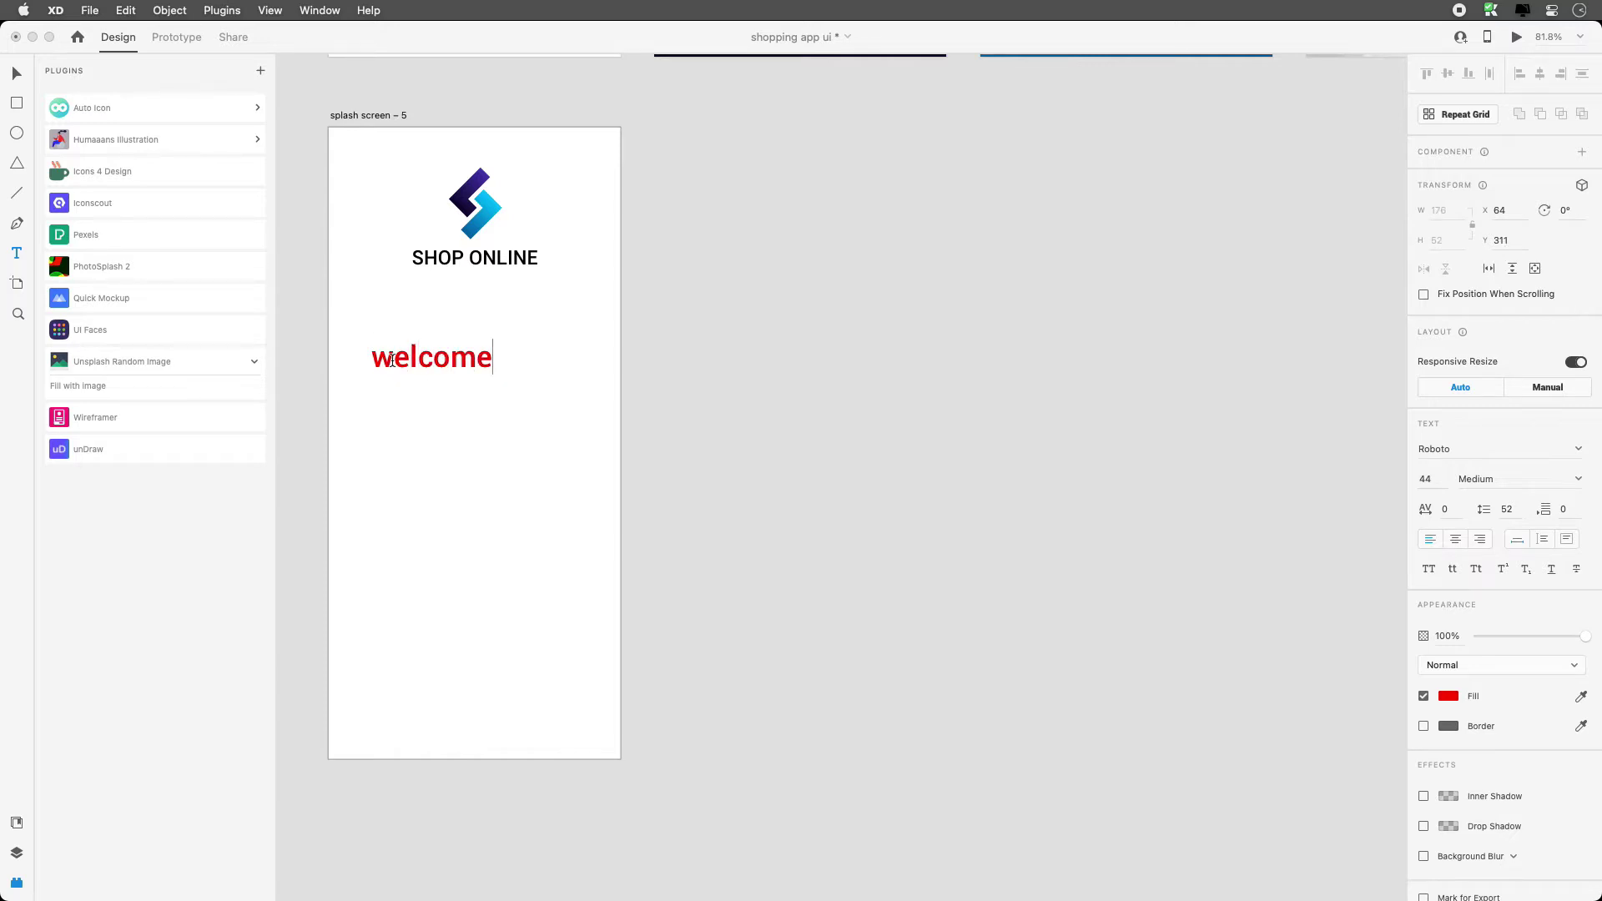
drag(391, 359, 371, 360)
text(W)
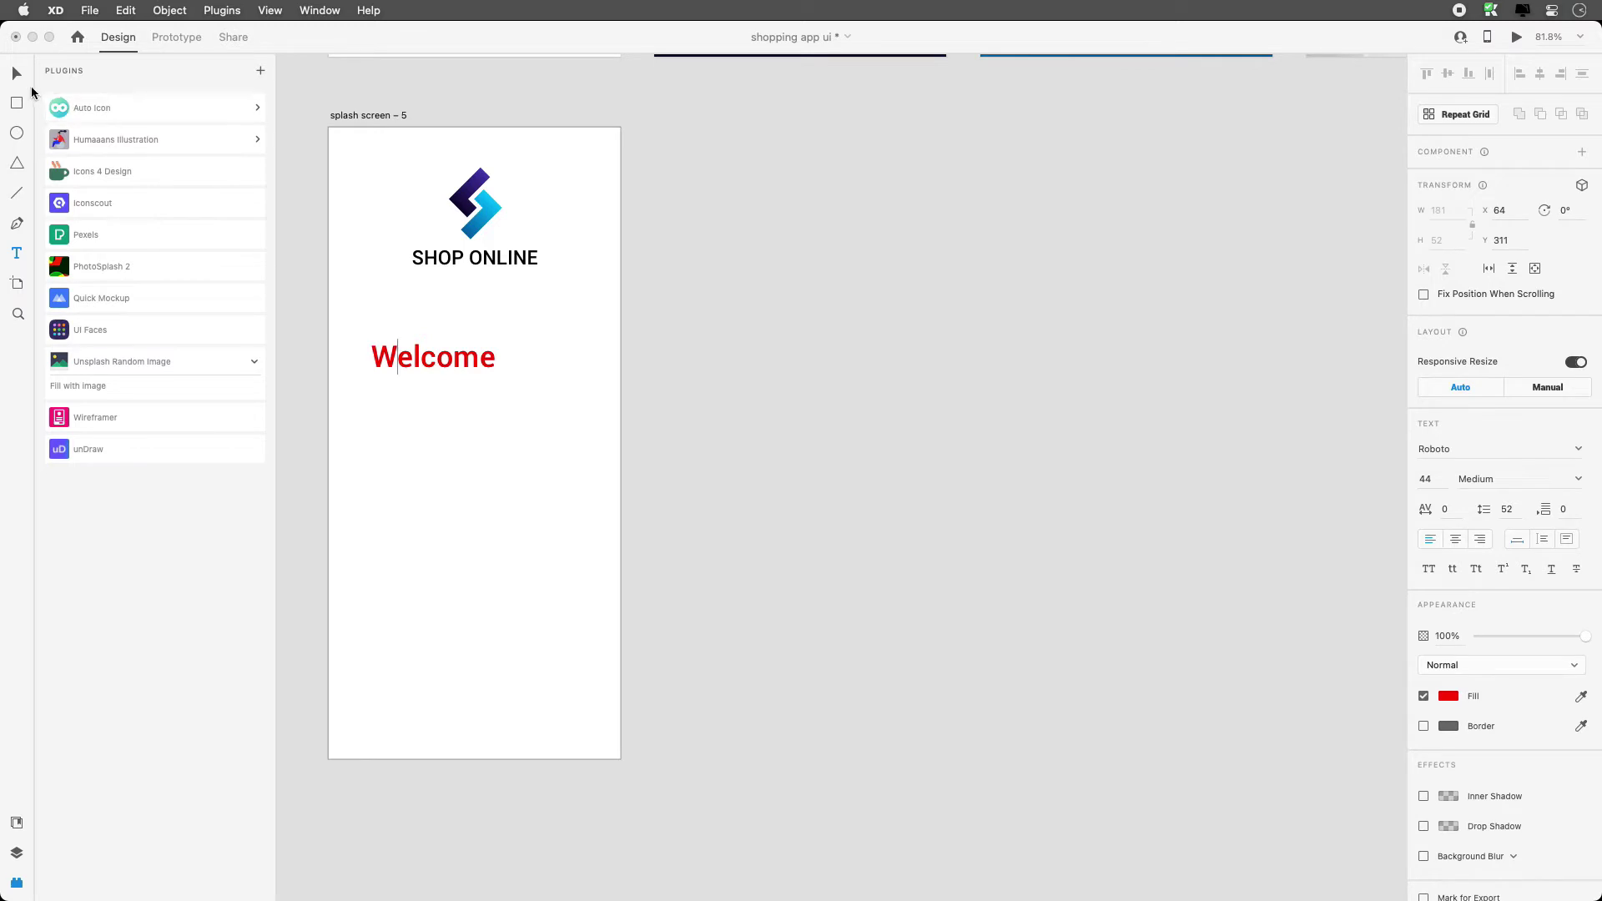
click(17, 75)
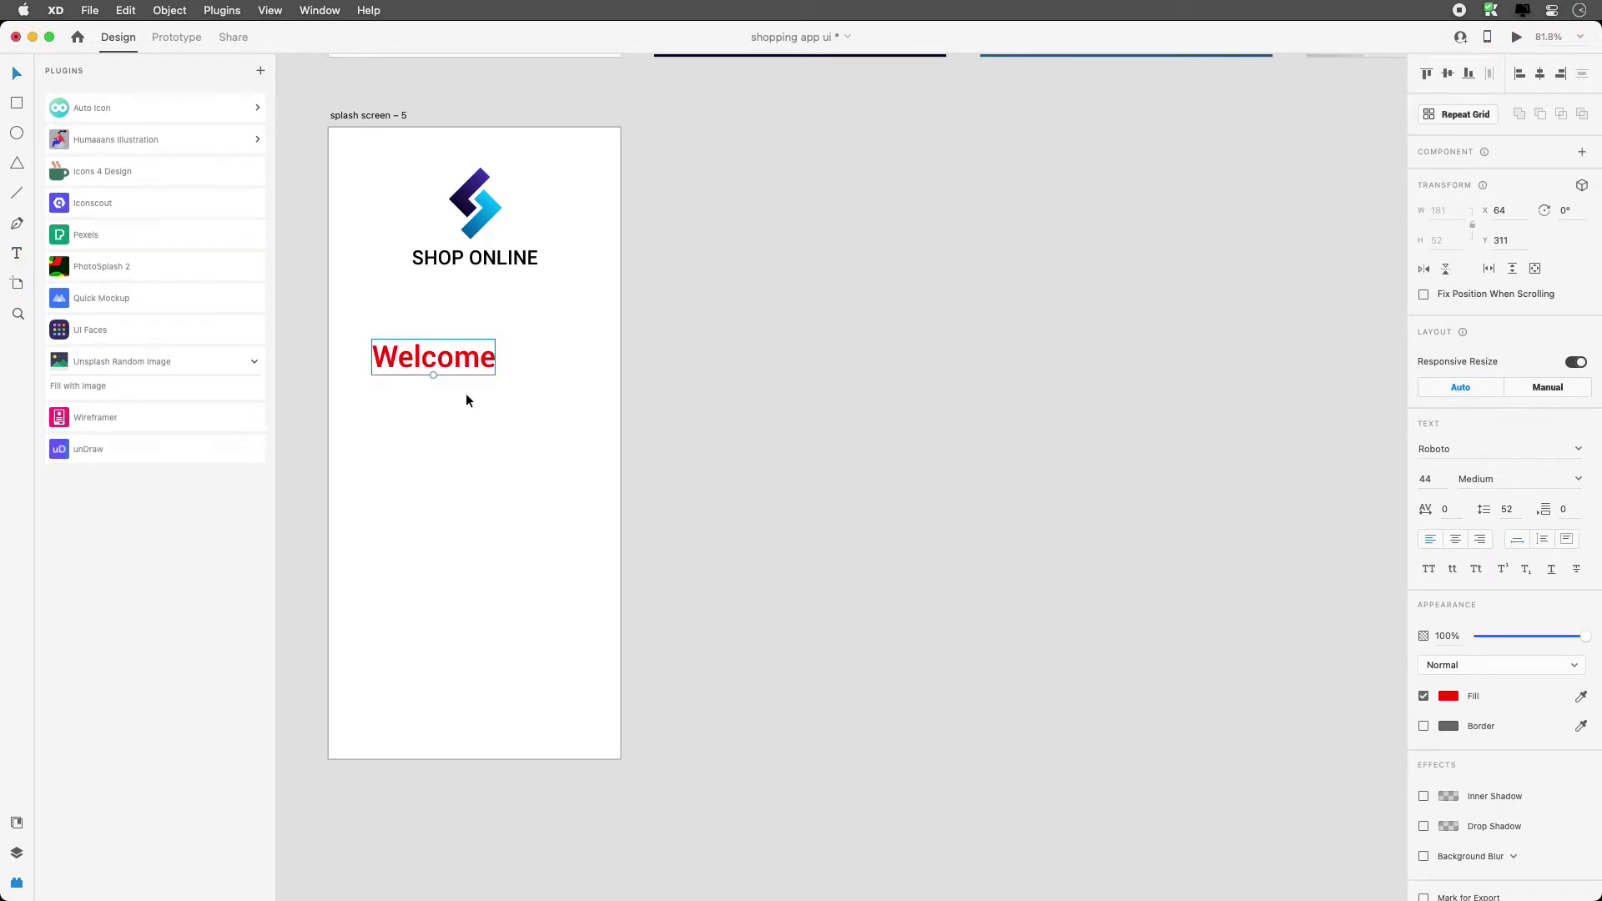
Duplicate the Welcome text directly beneath itself and replace the copy's wording with "let's make your shopping online".
alt+drag(444, 359, 445, 403)
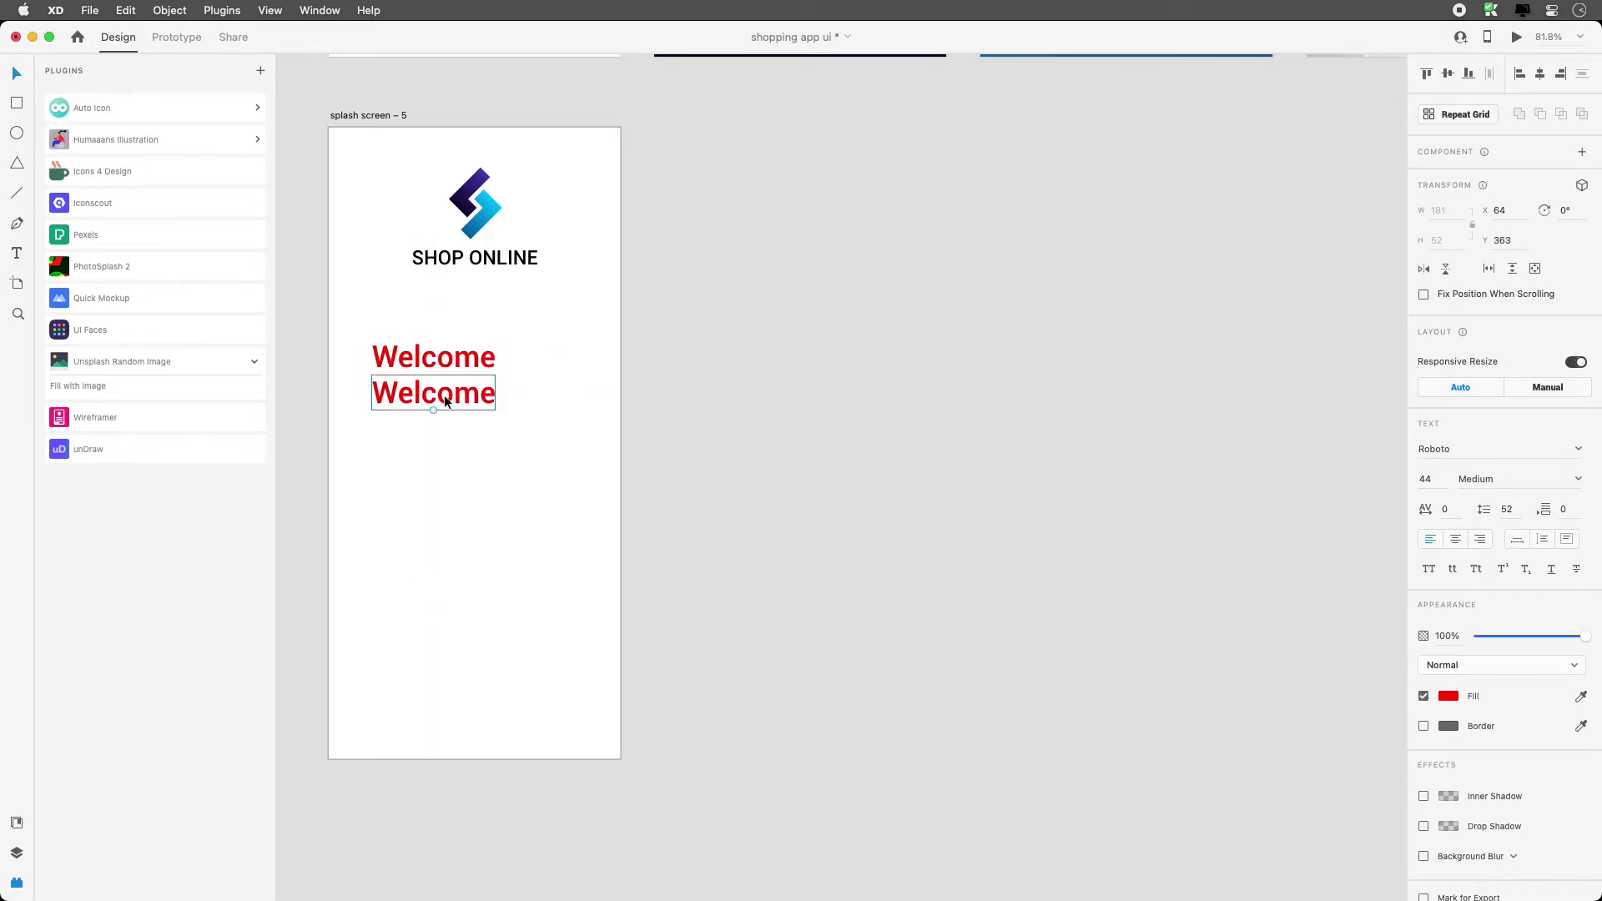
double_click(448, 394)
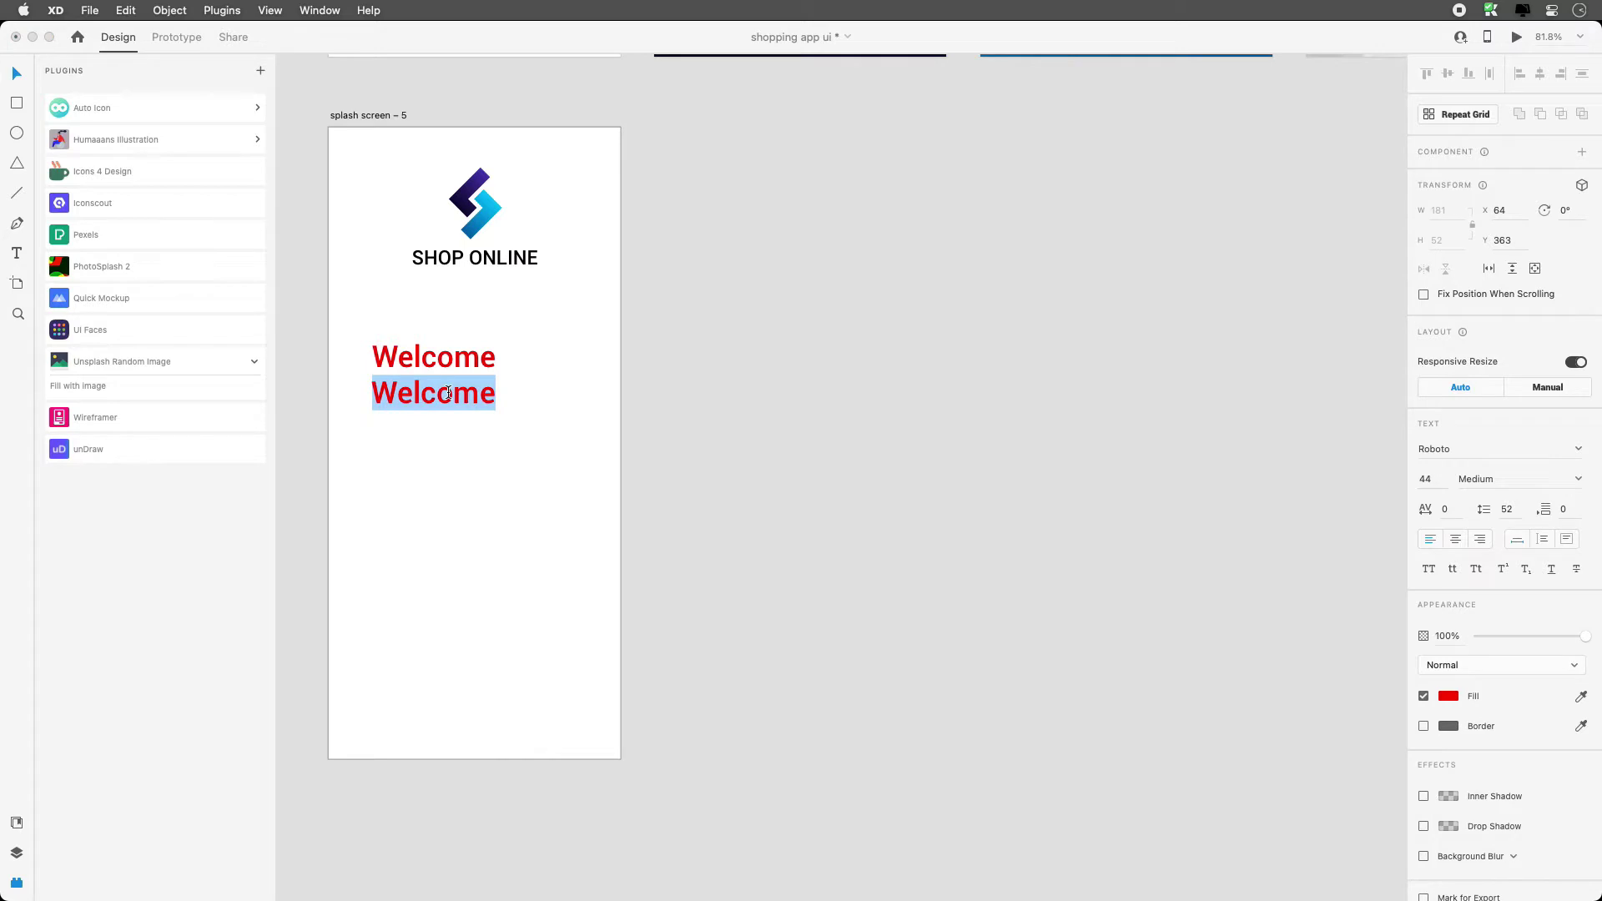
text(let's a)
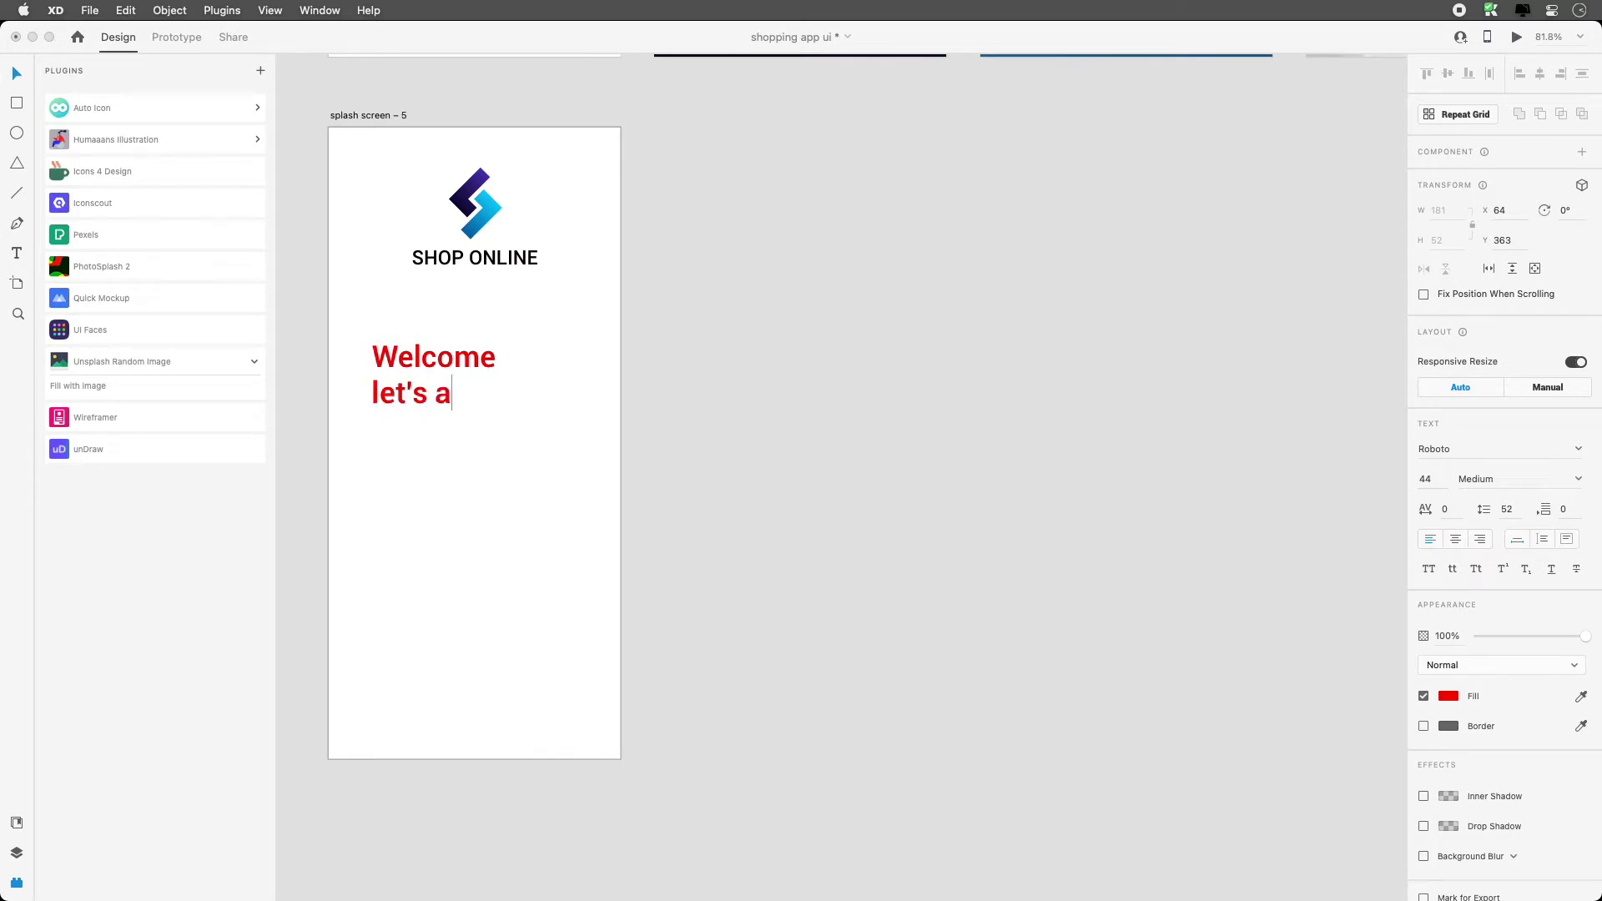
key(BackSpace)
text(make your)
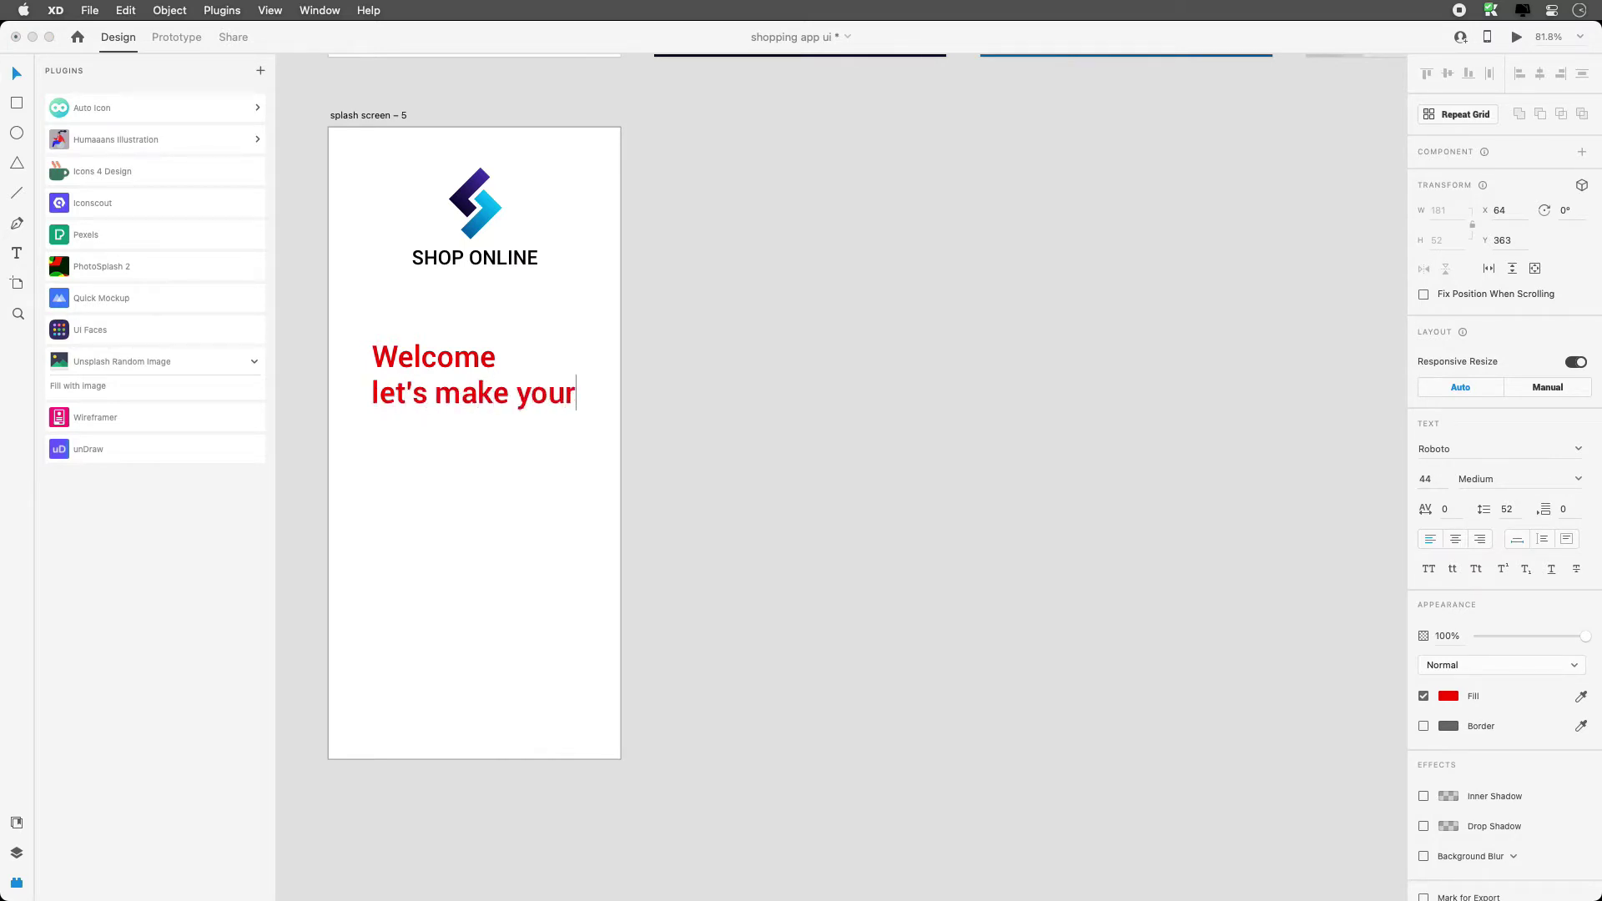
text( shoping)
key(BackSpace)
key(BackSpace)
key(BackSpace)
key(BackSpace)
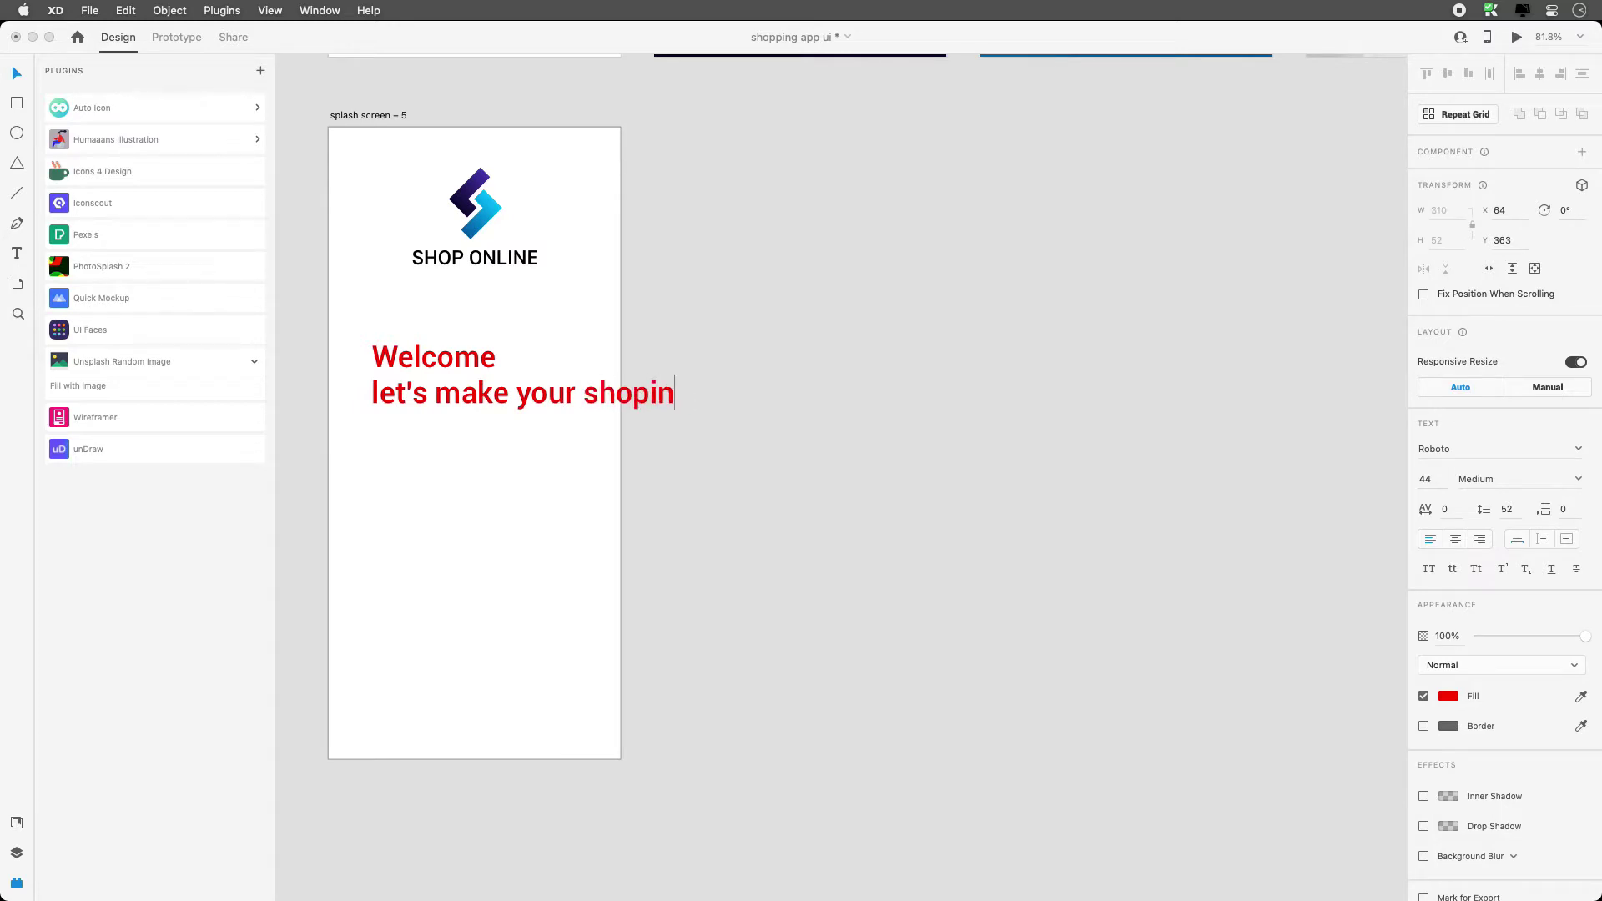
text(ping online)
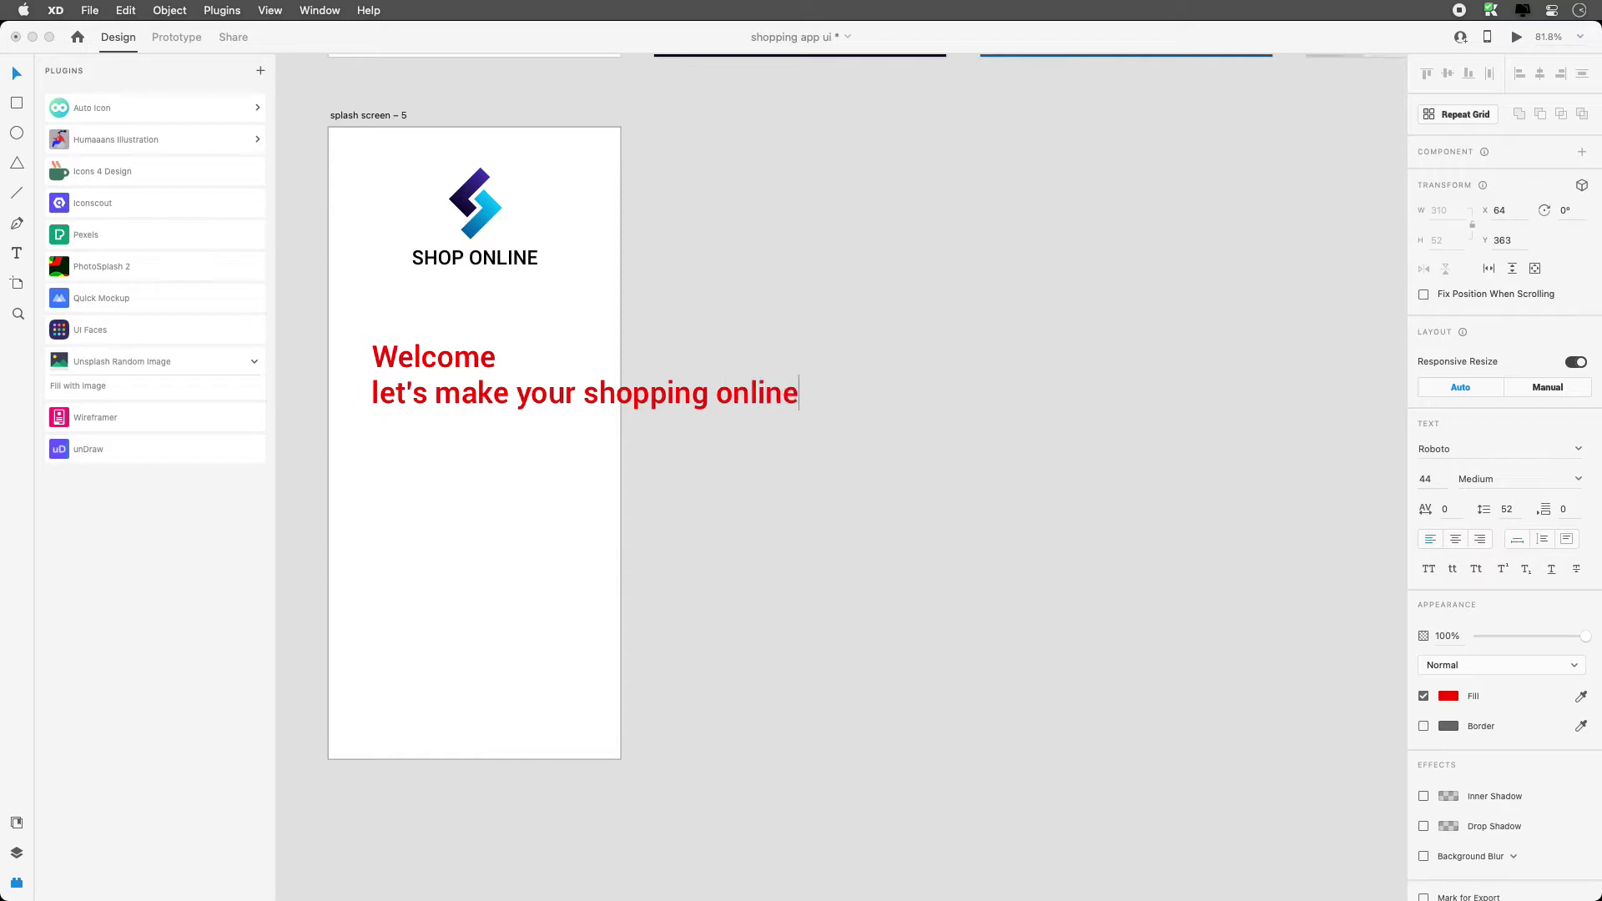
Capitalize the first letter of the second line so it reads "Let's make your shopping online".
drag(373, 390, 381, 389)
text(L)
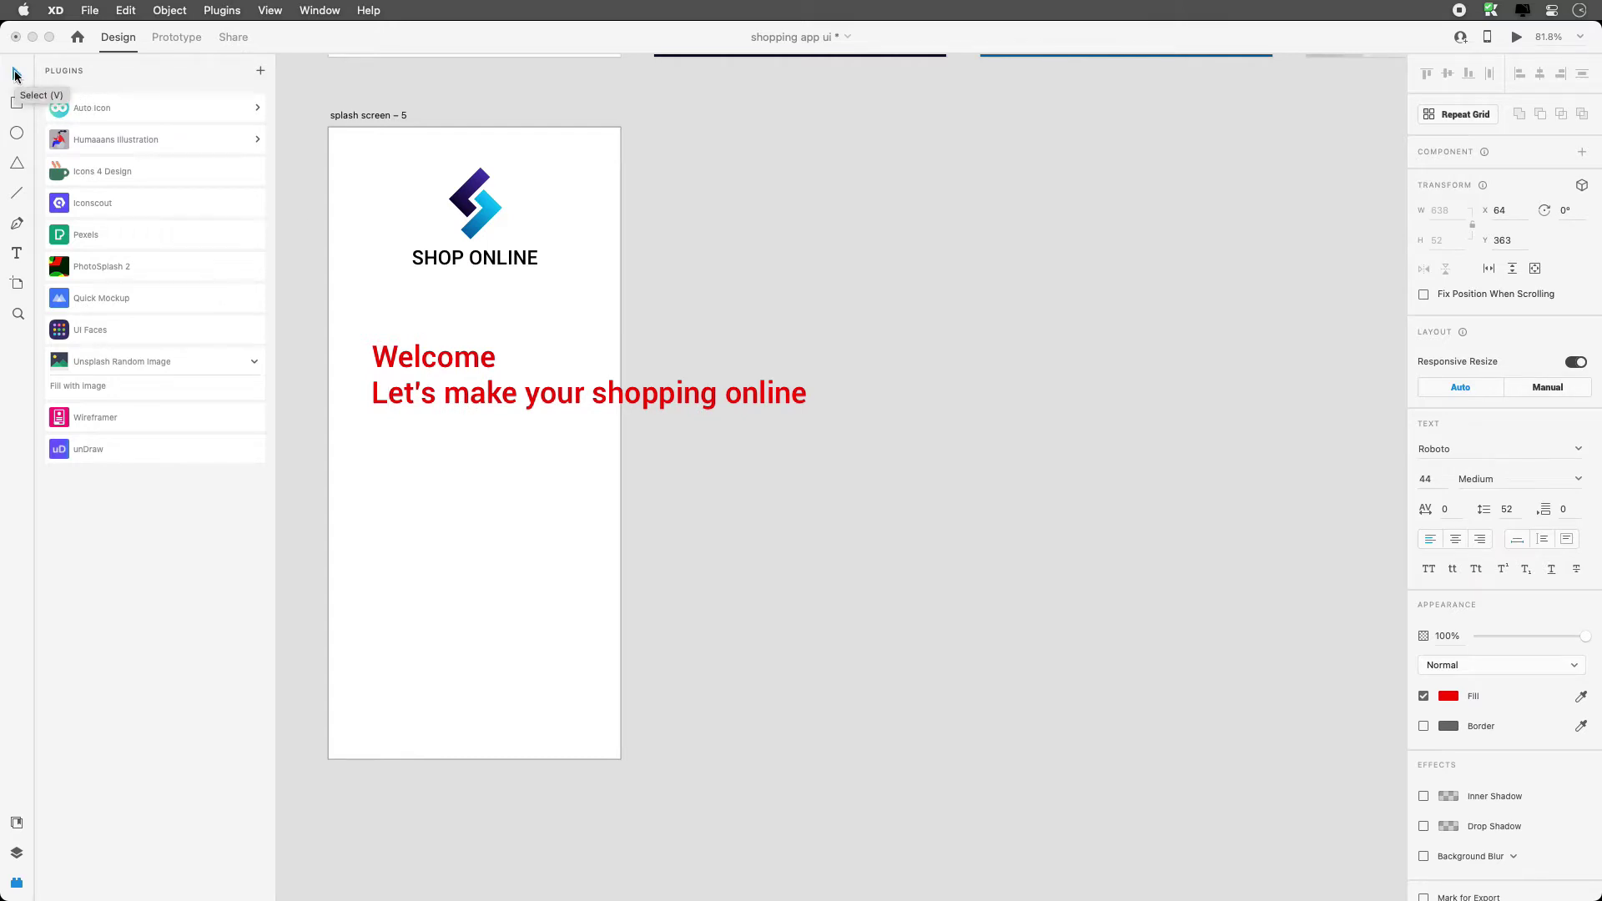
click(15, 75)
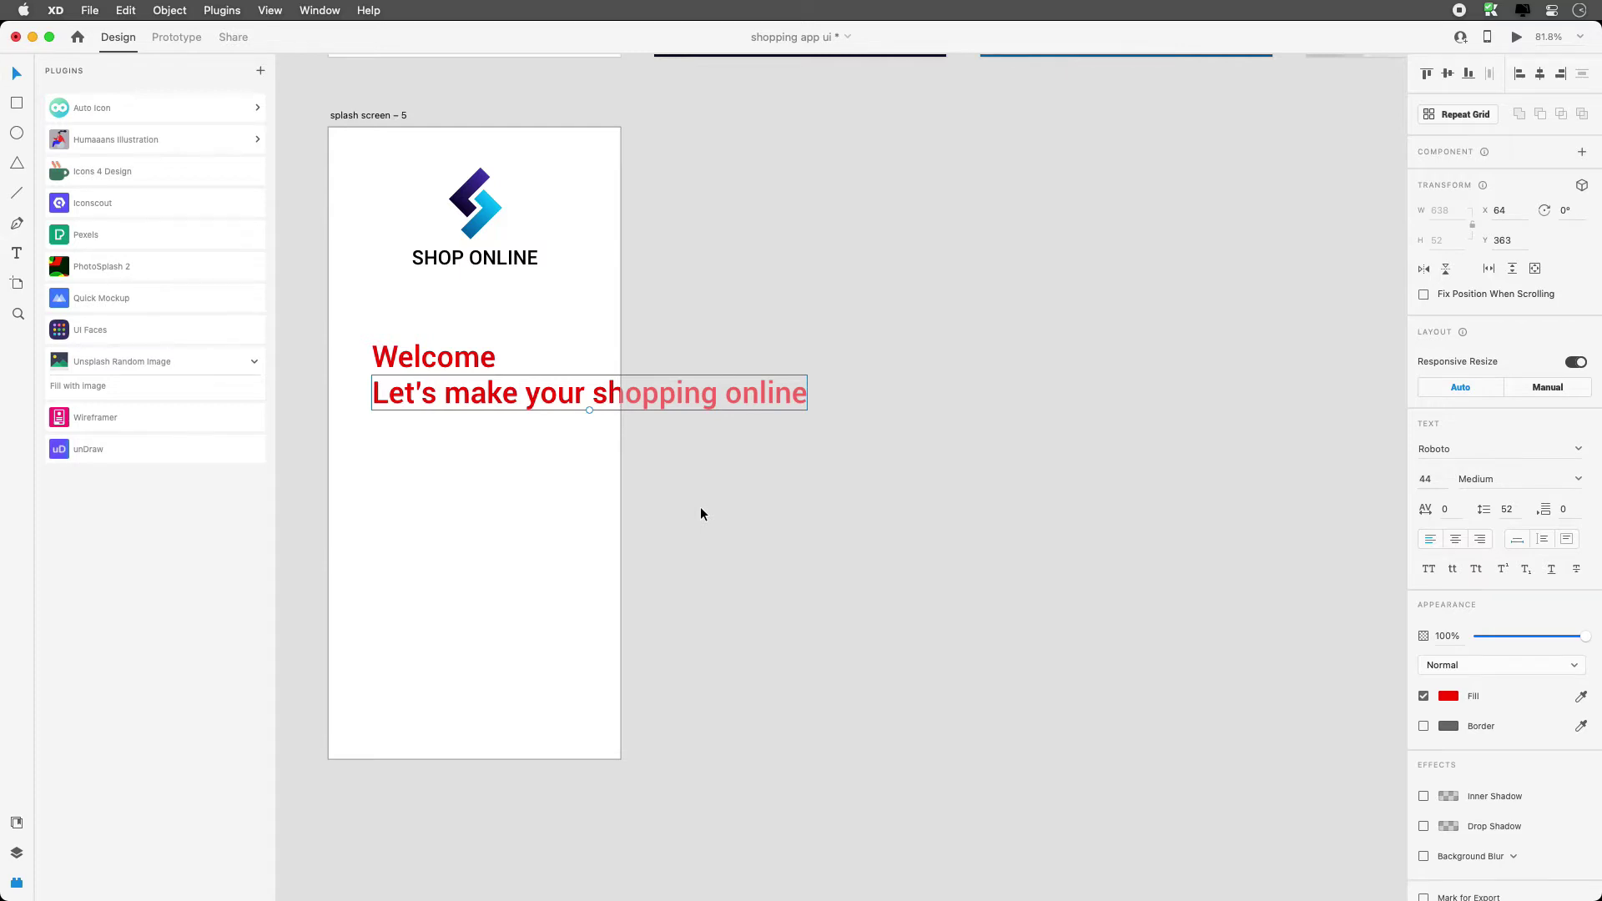
scroll(488, 394, right, 2)
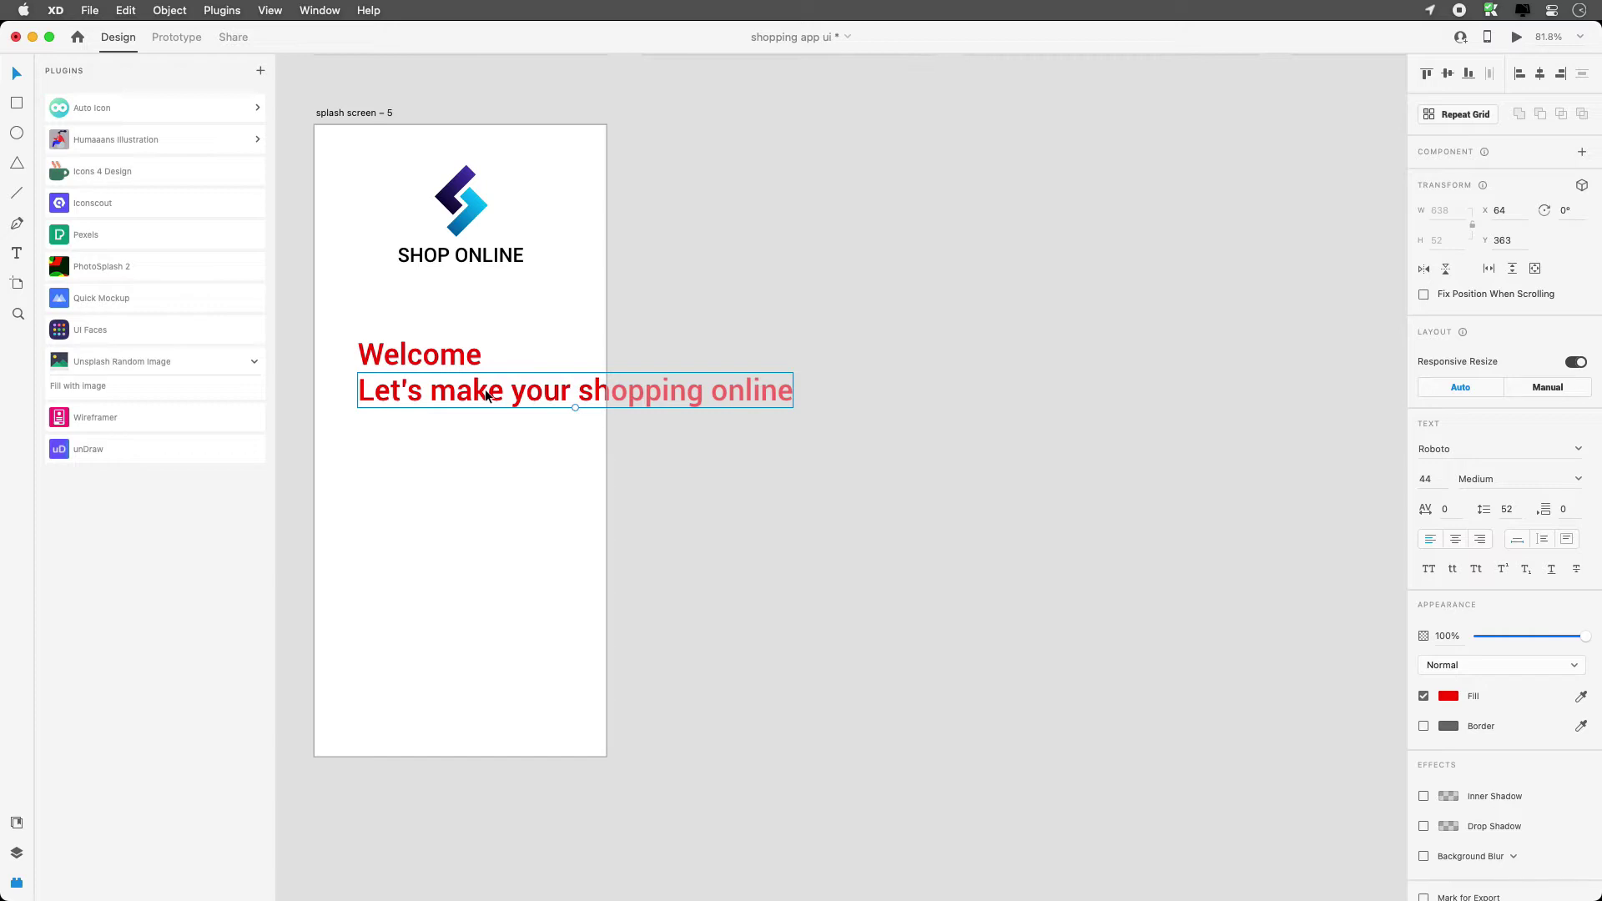
Switch to Google Fonts in Chrome and browse the catalogue of font families, comparing their sample text.
key(super+Tab)
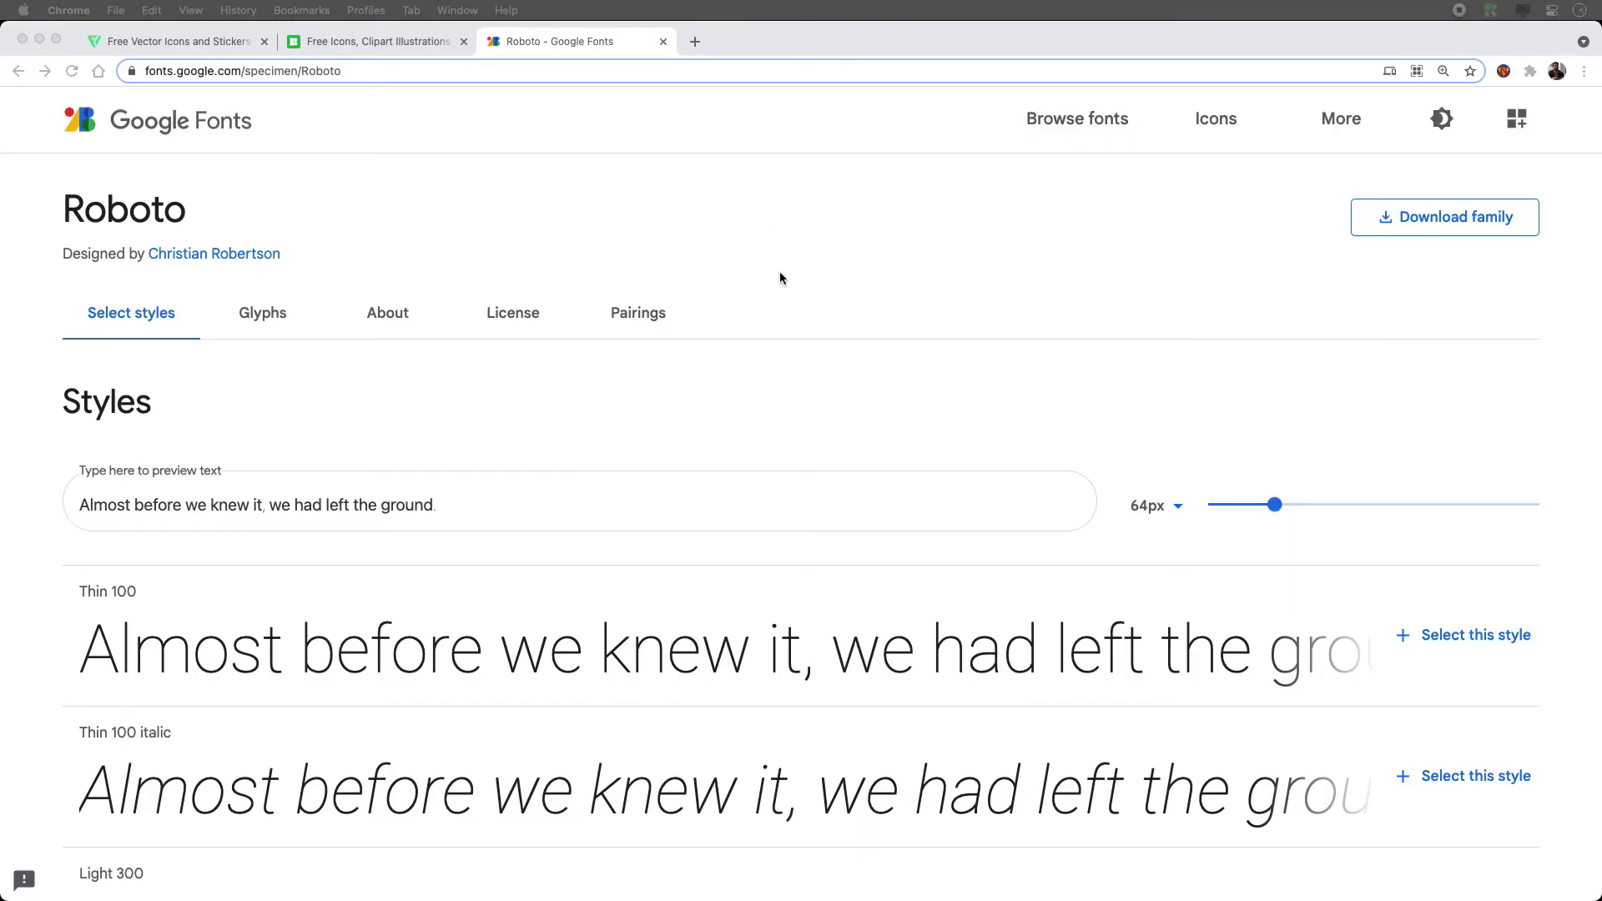
click(237, 136)
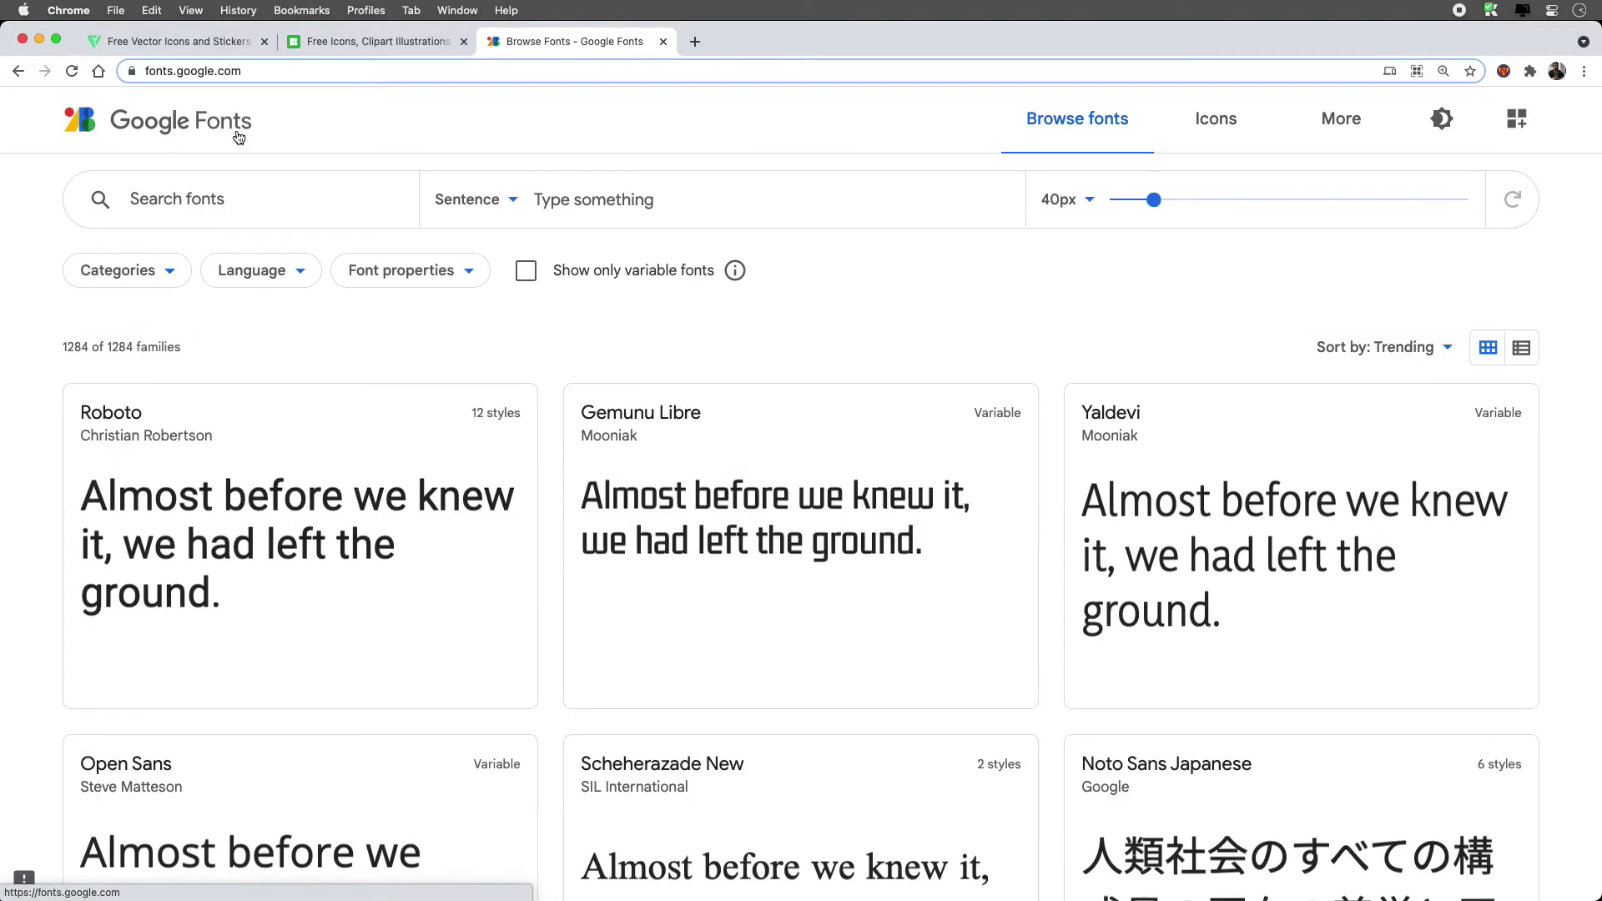
scroll(1112, 333, down, 3)
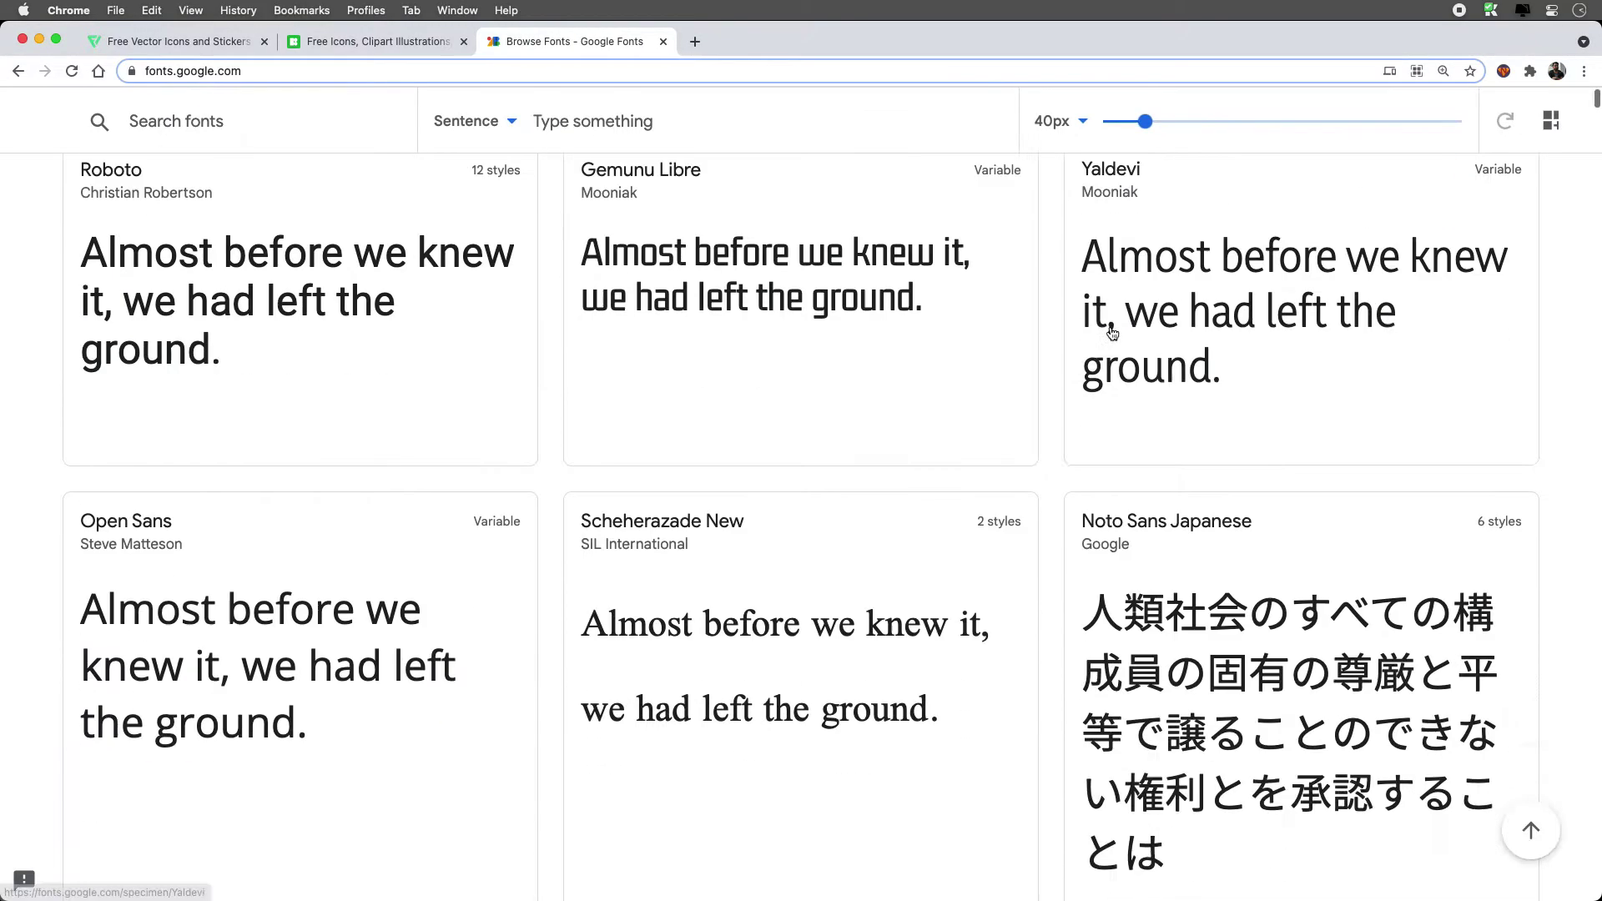
scroll(1112, 333, down, 6)
scroll(1048, 347, up, 10)
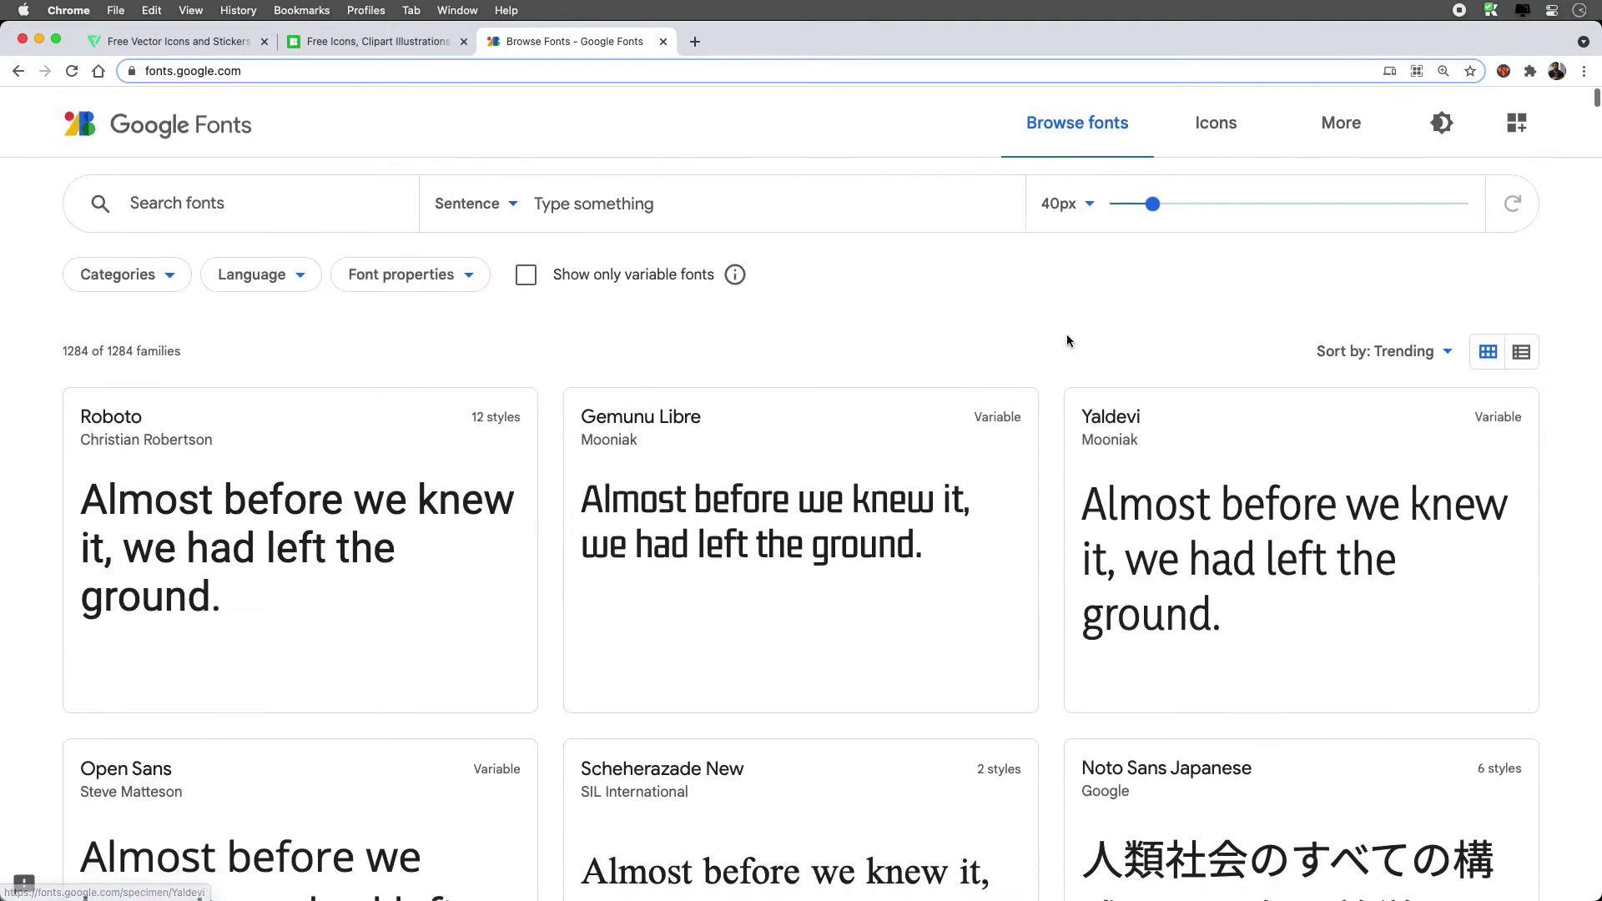
scroll(976, 292, down, 3)
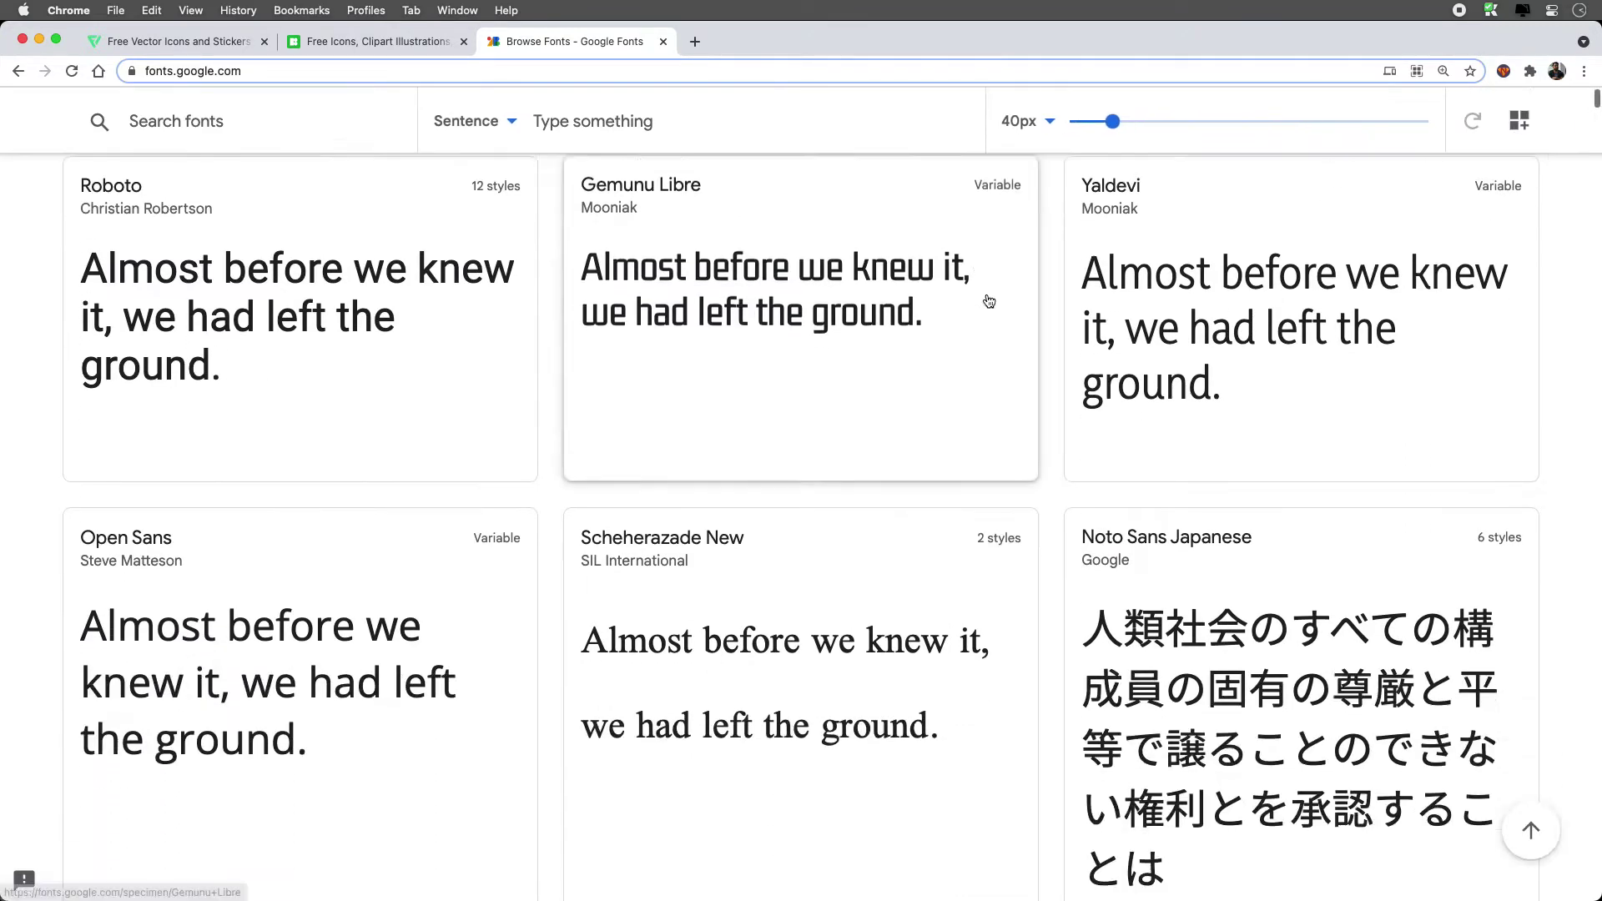
scroll(989, 301, down, 3)
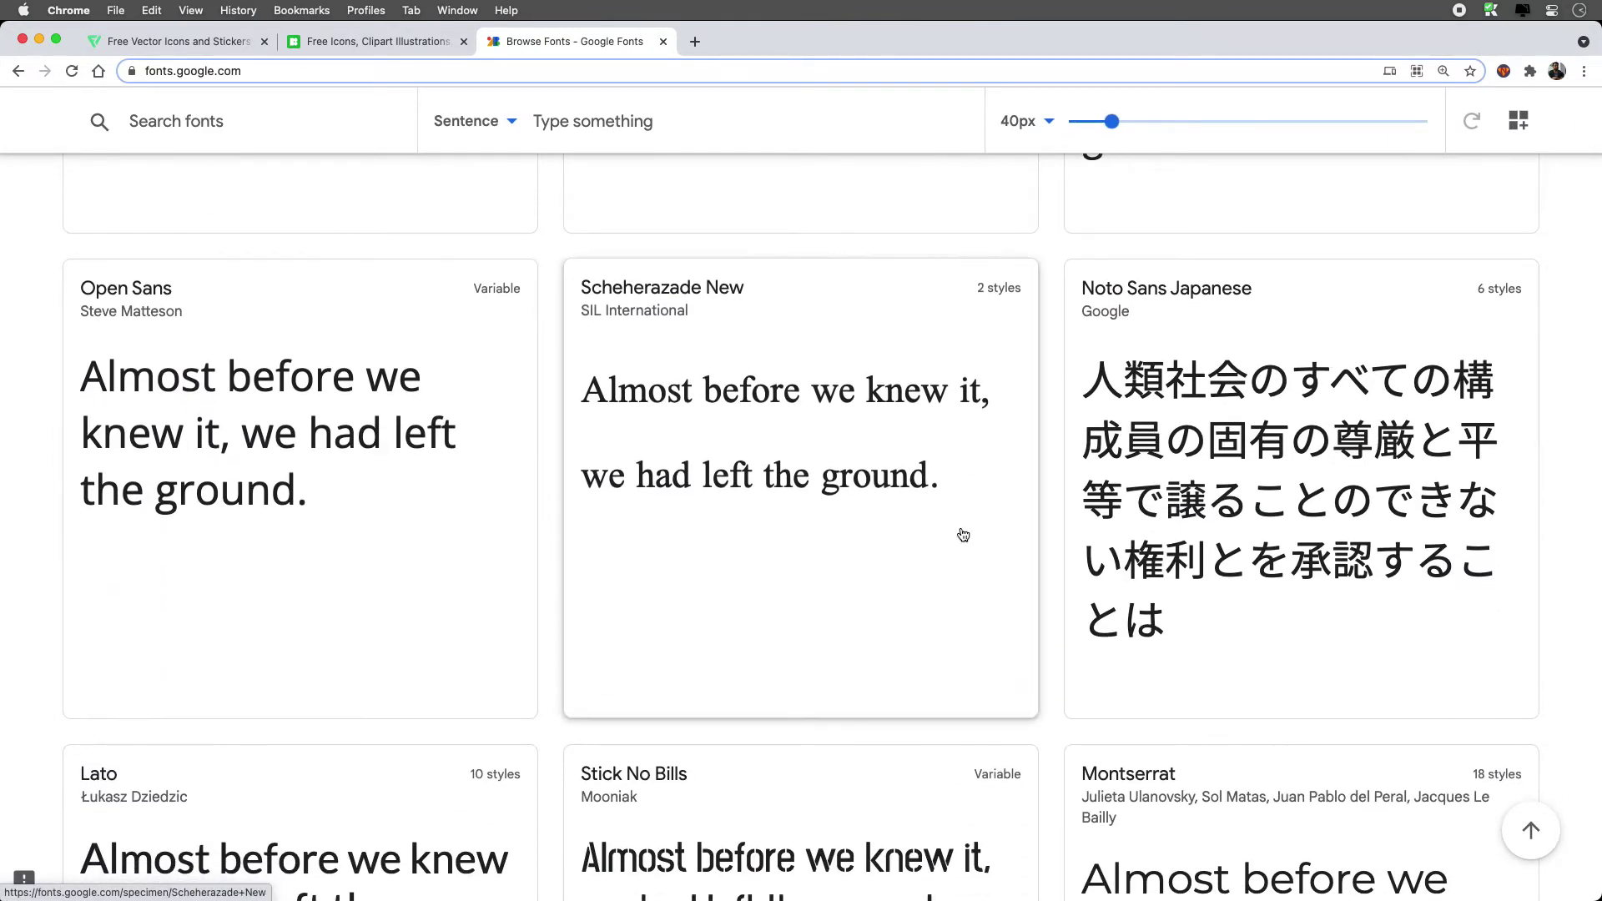
scroll(963, 535, down, 3)
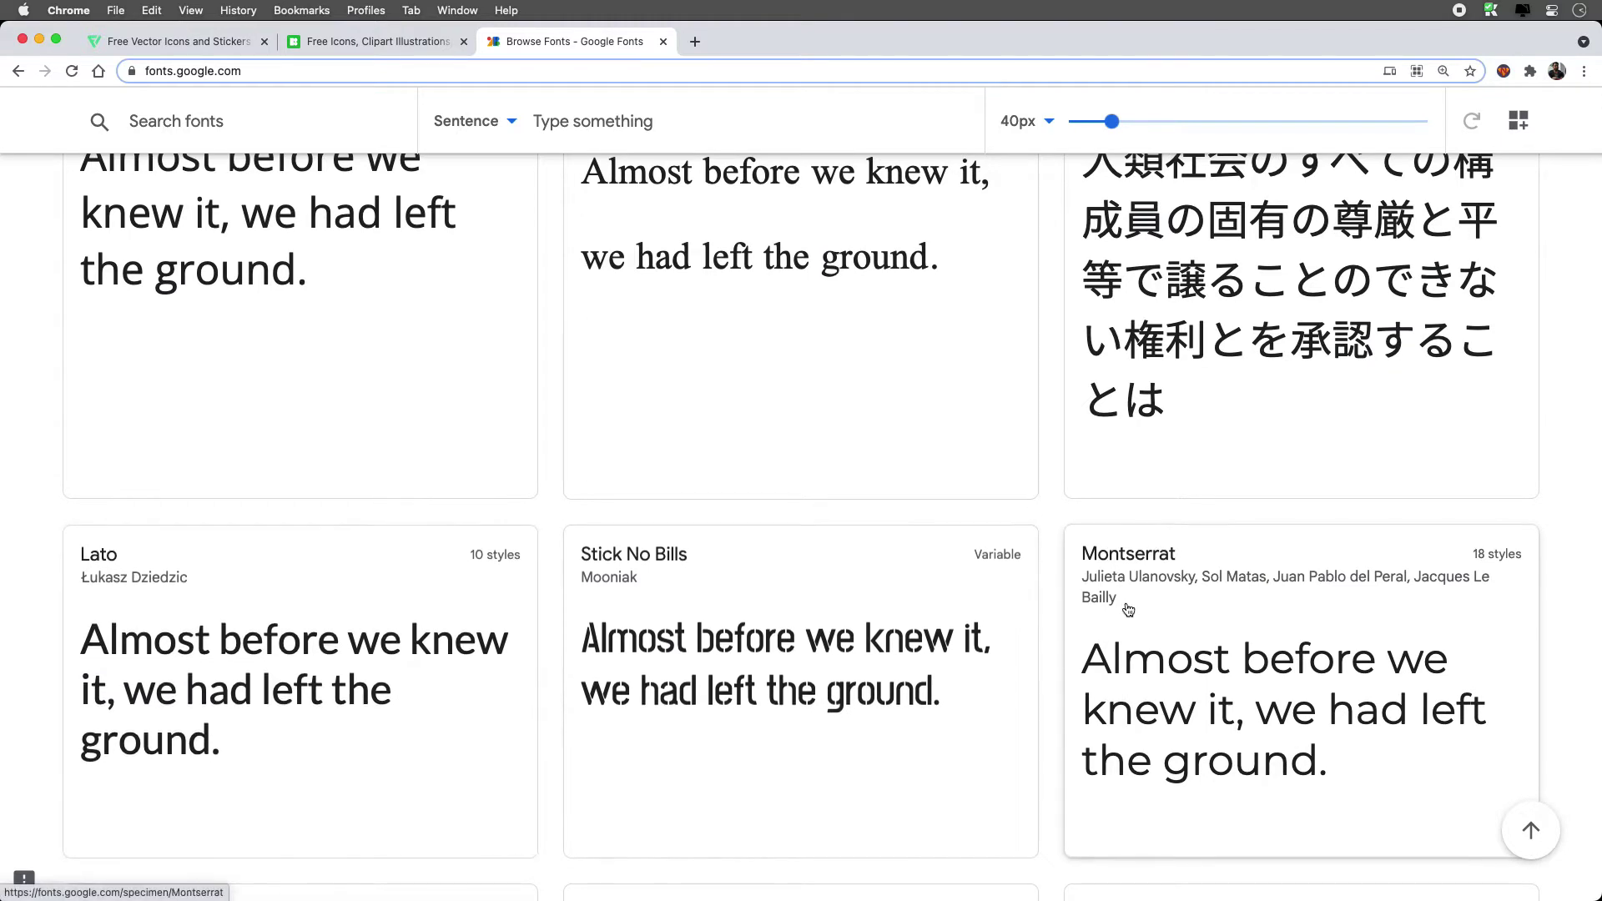
scroll(1051, 563, down, 5)
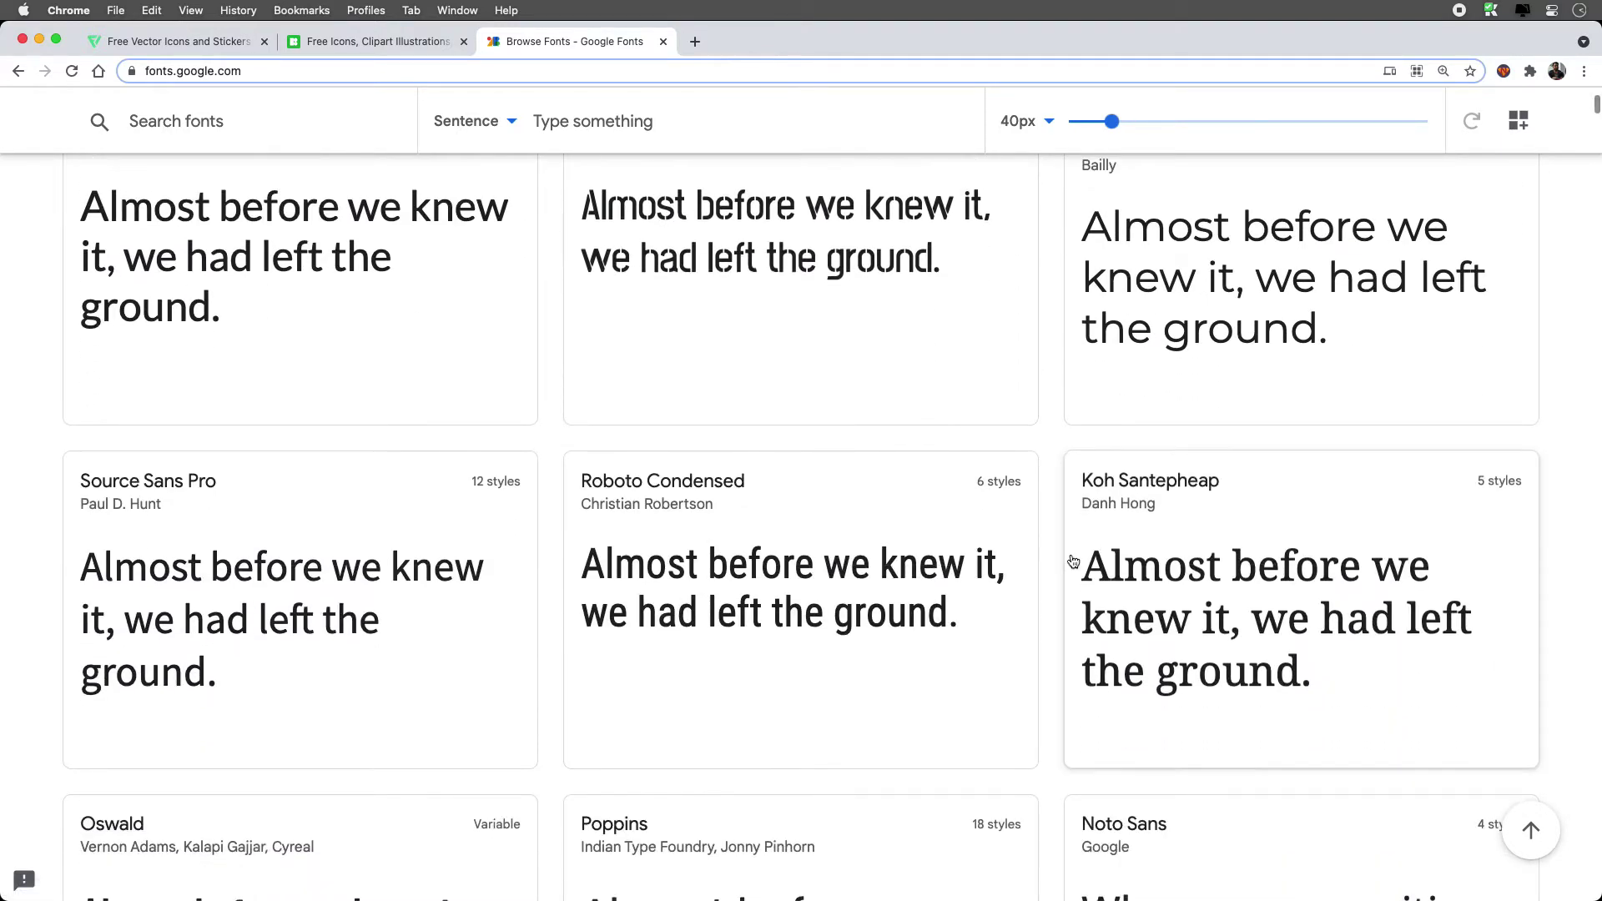
scroll(918, 561, down, 1)
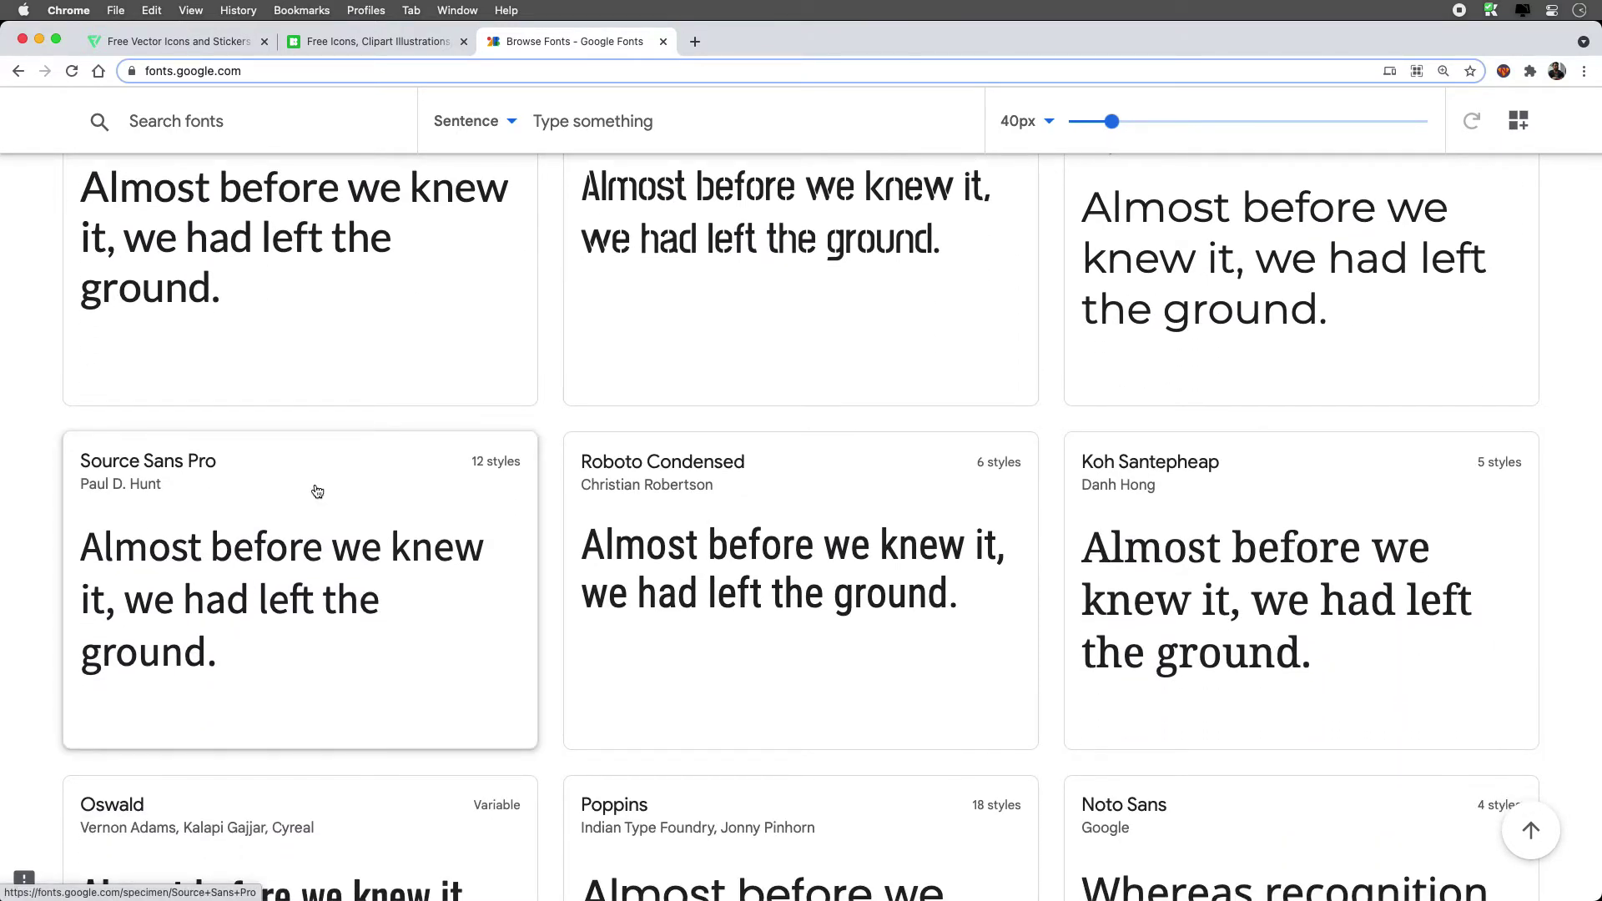
scroll(834, 500, down, 1)
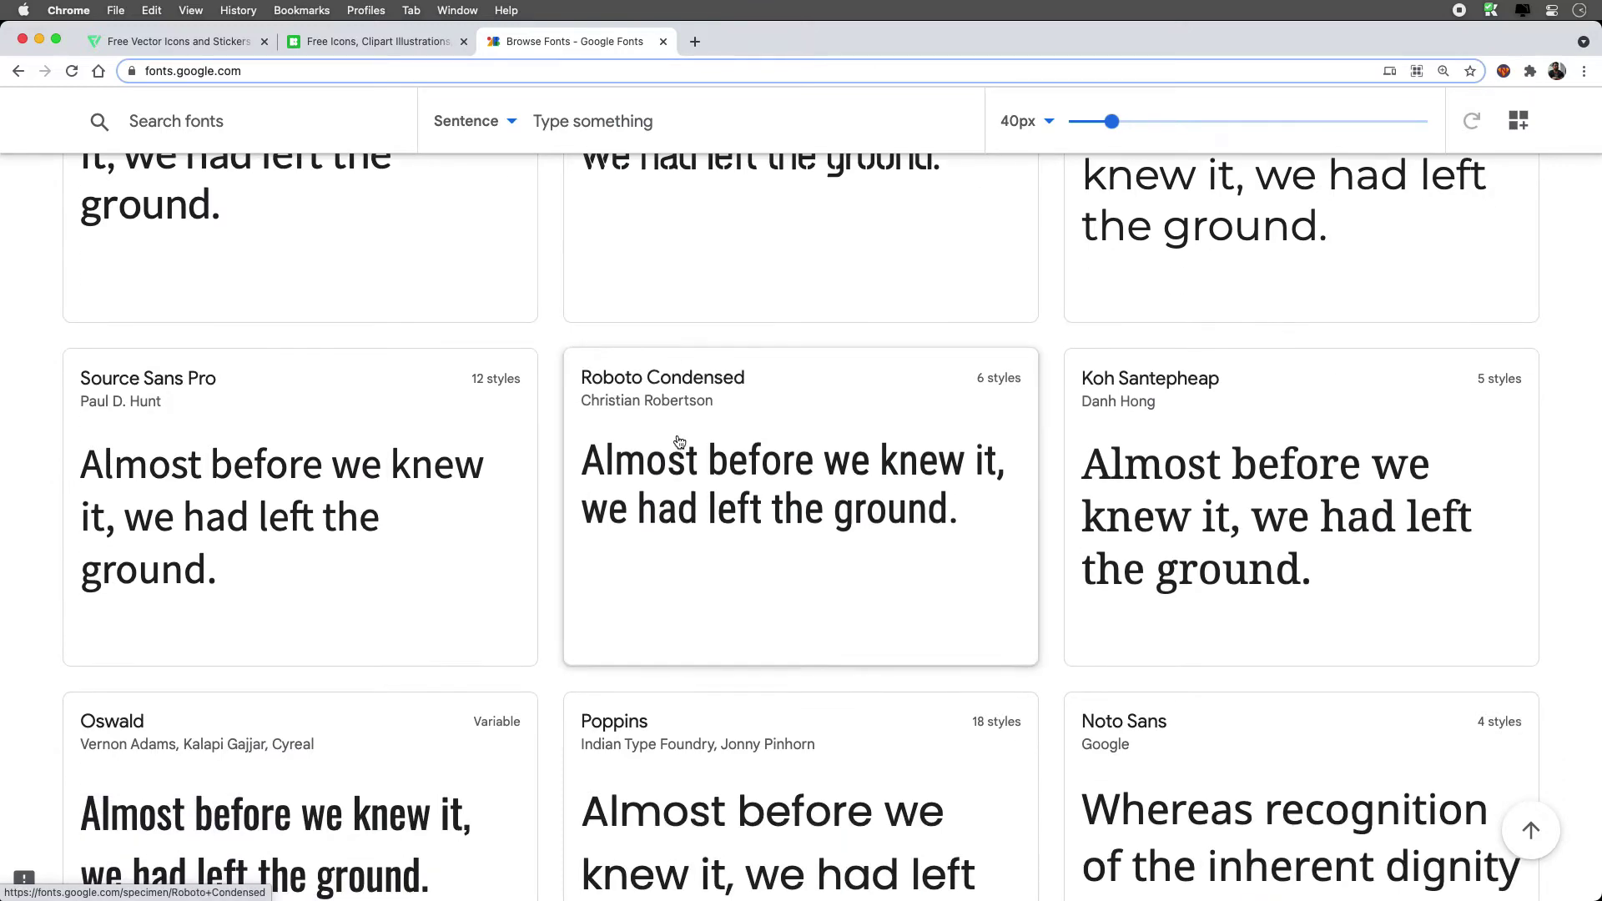
scroll(834, 467, down, 2)
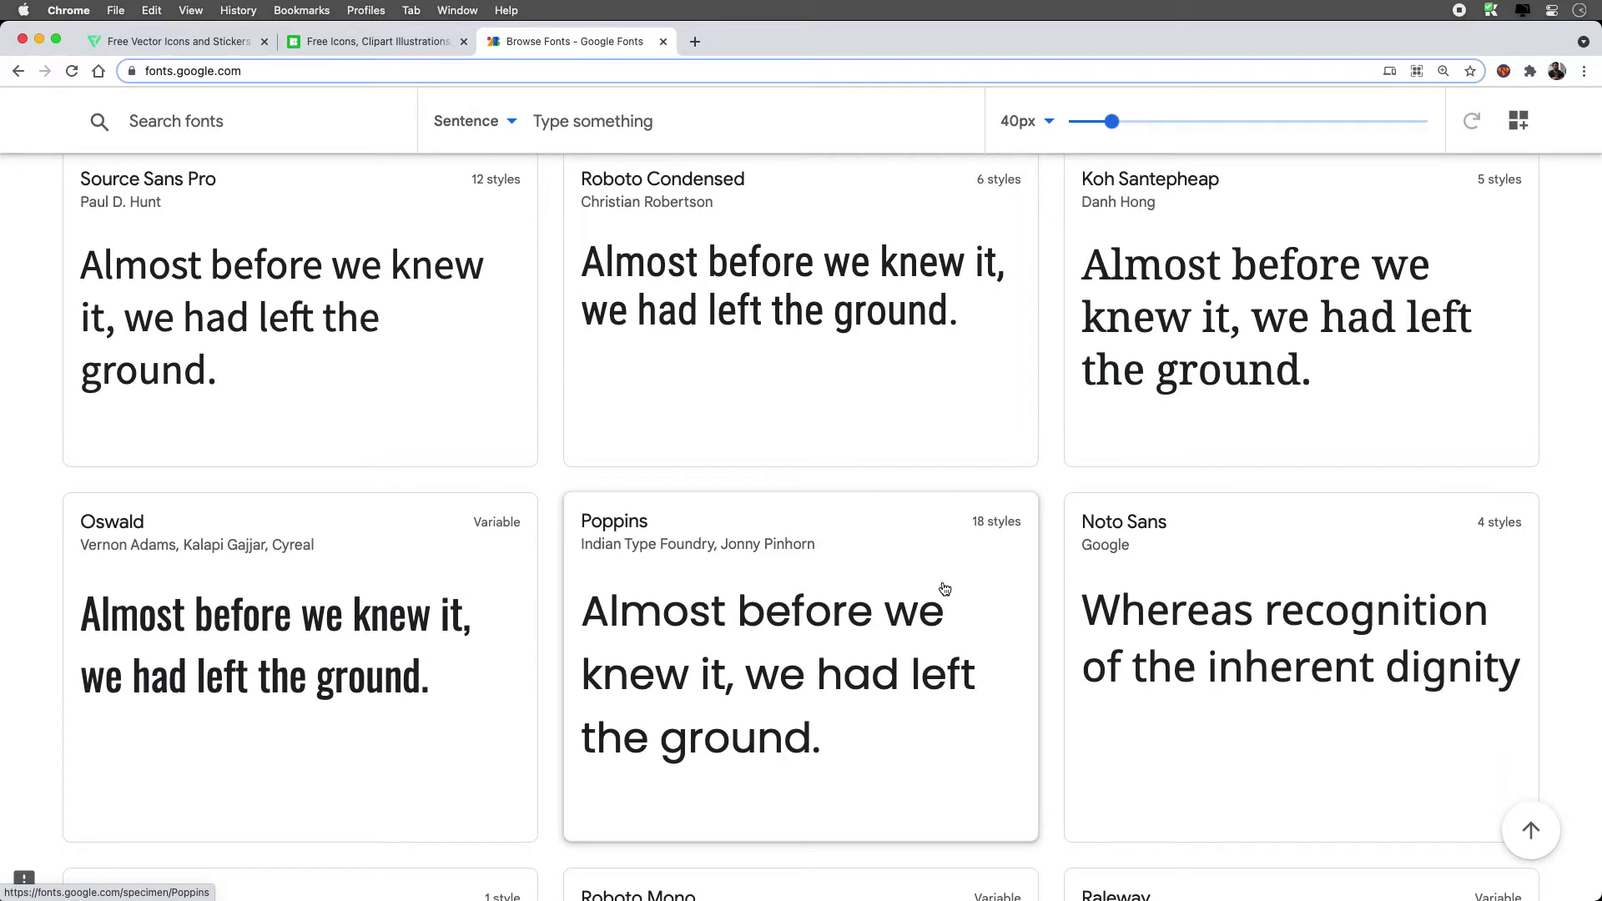
Open the Poppins family and examine its styles, from Thin 100 through Black 900 italic.
click(855, 618)
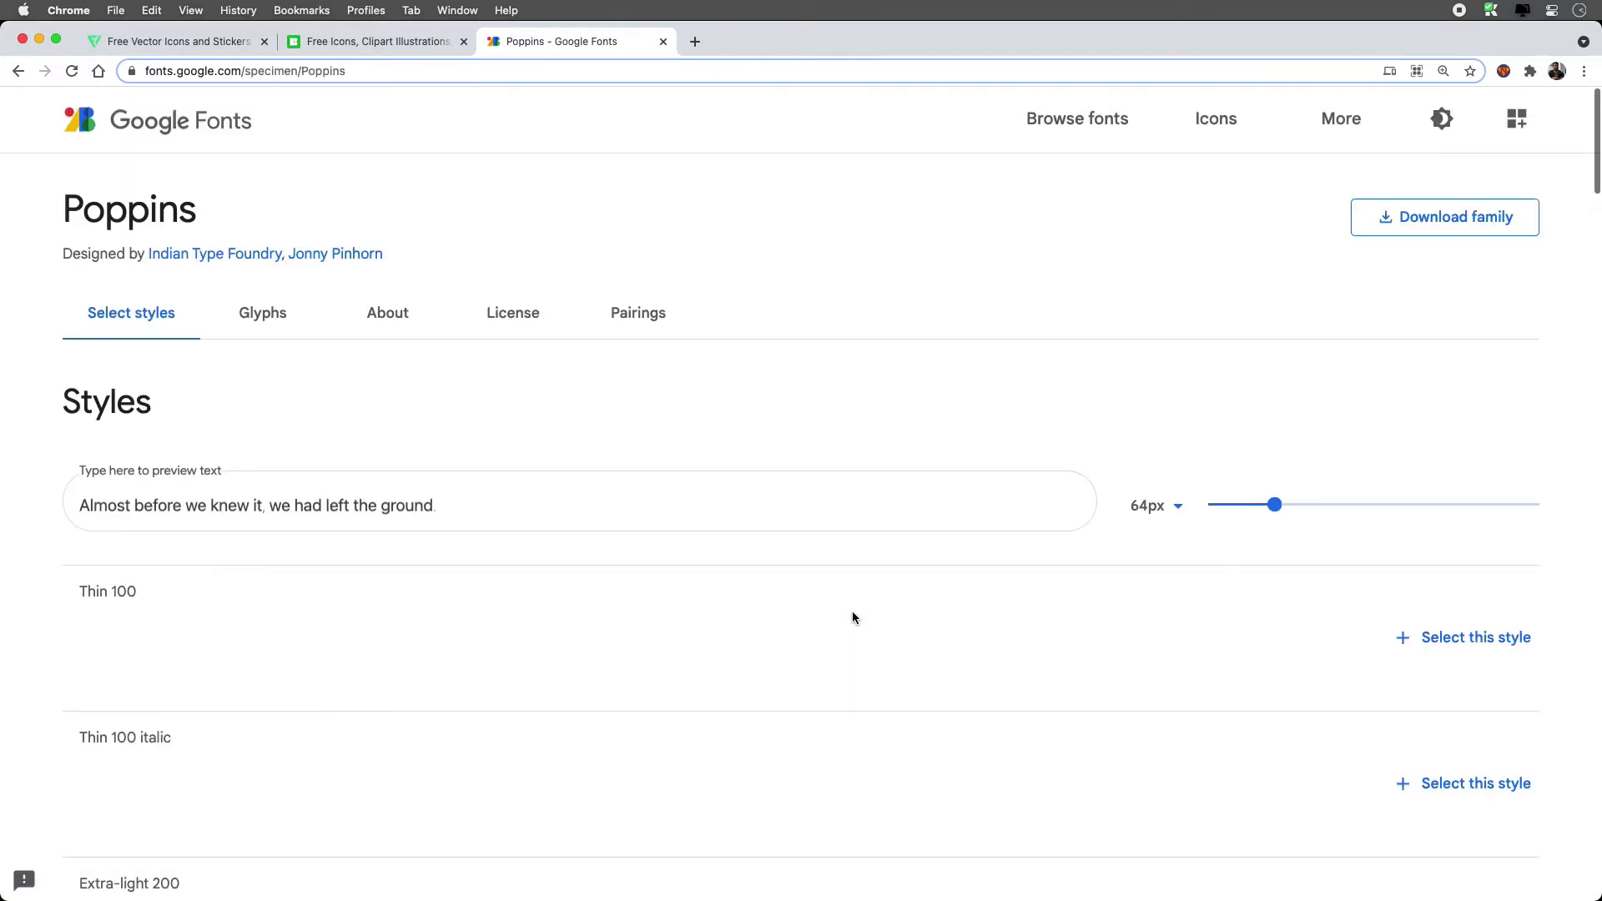
scroll(868, 610, down, 8)
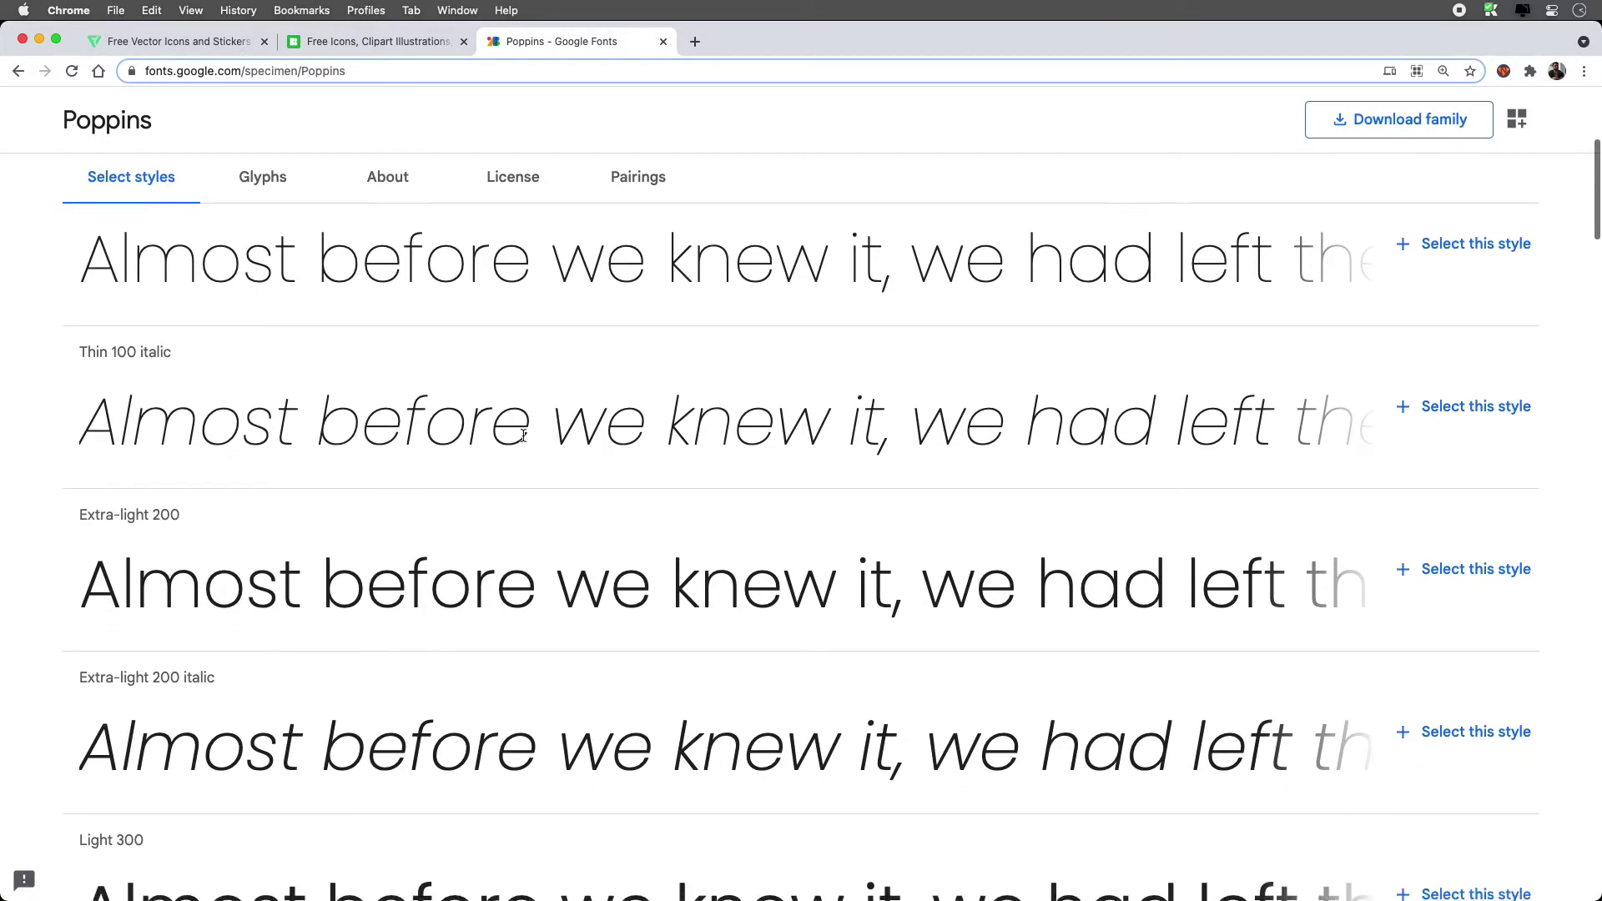
scroll(159, 450, down, 5)
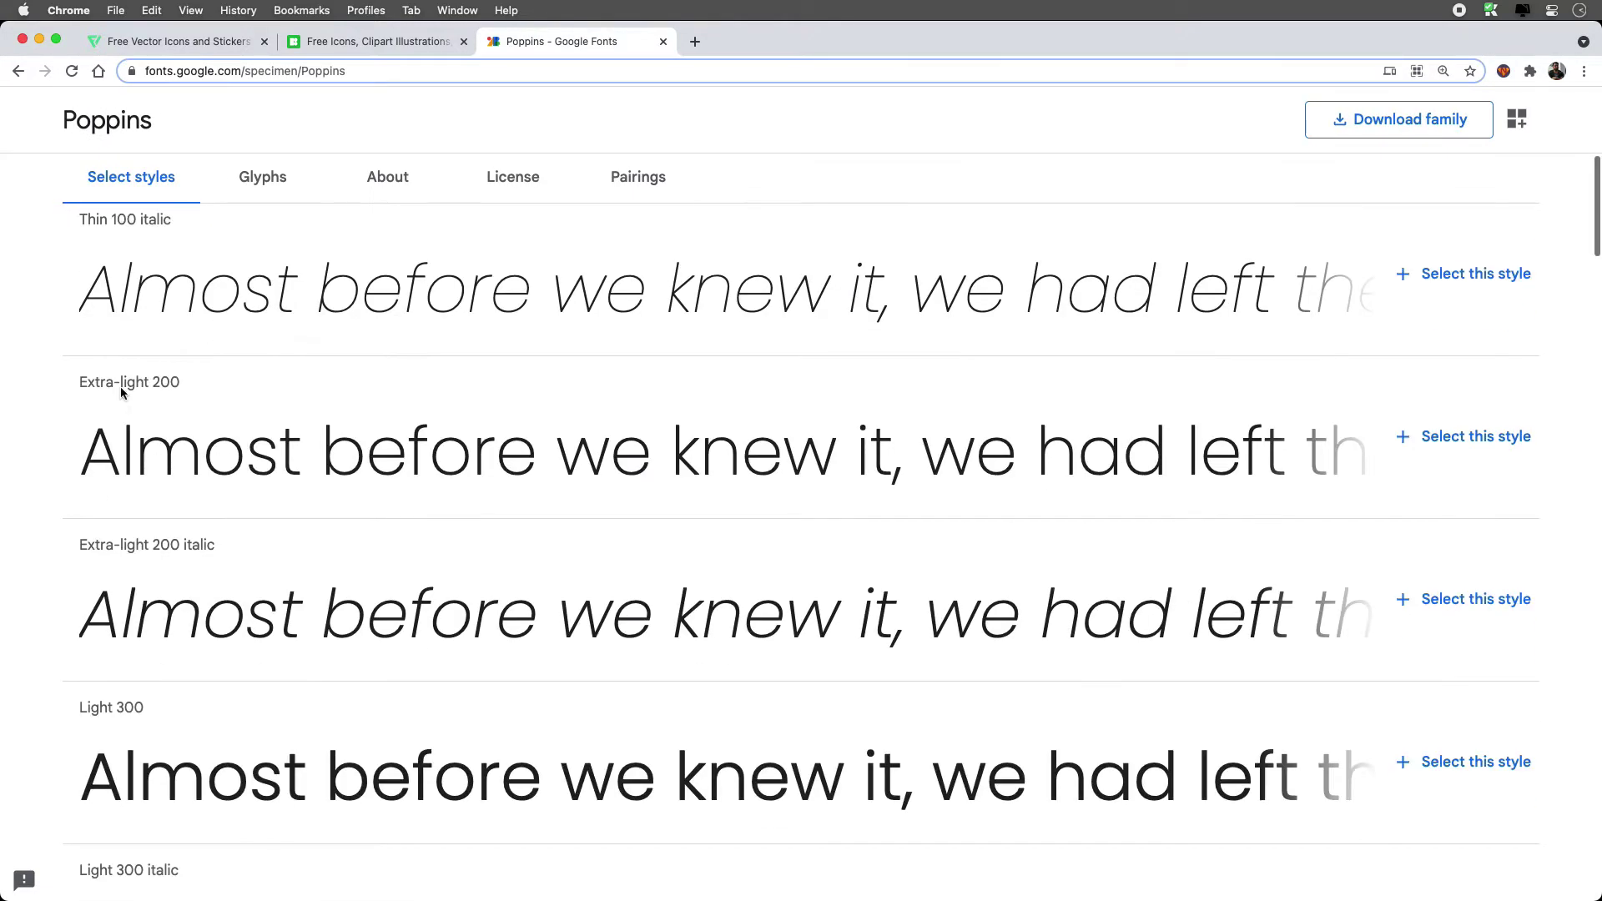
scroll(217, 435, down, 5)
scroll(217, 435, down, 5)
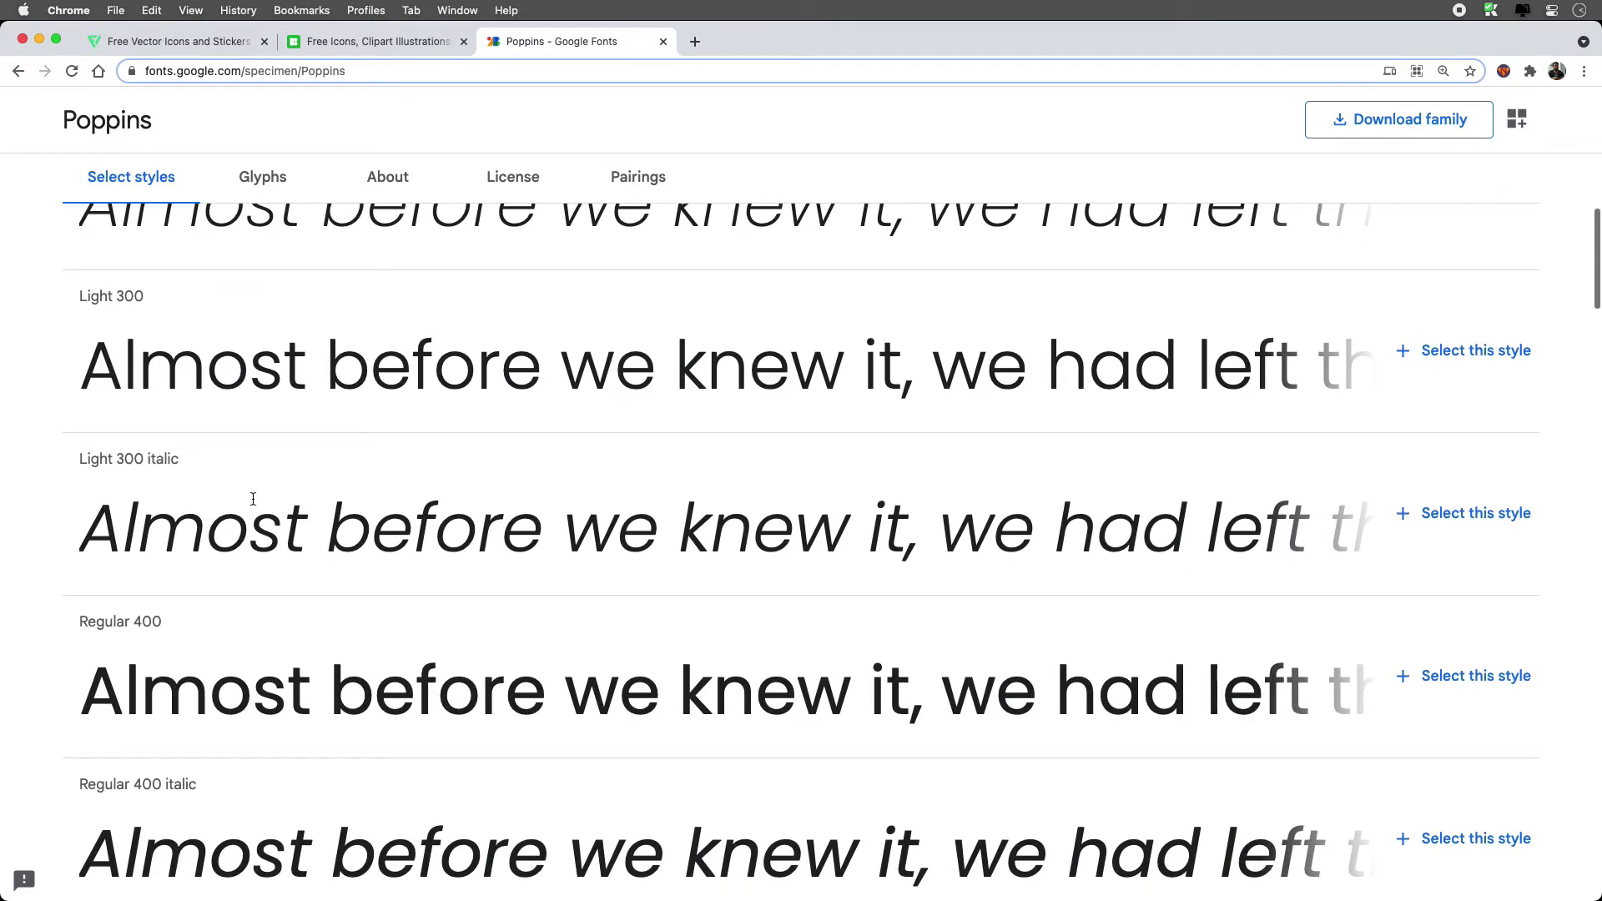
scroll(192, 535, down, 4)
scroll(196, 534, down, 8)
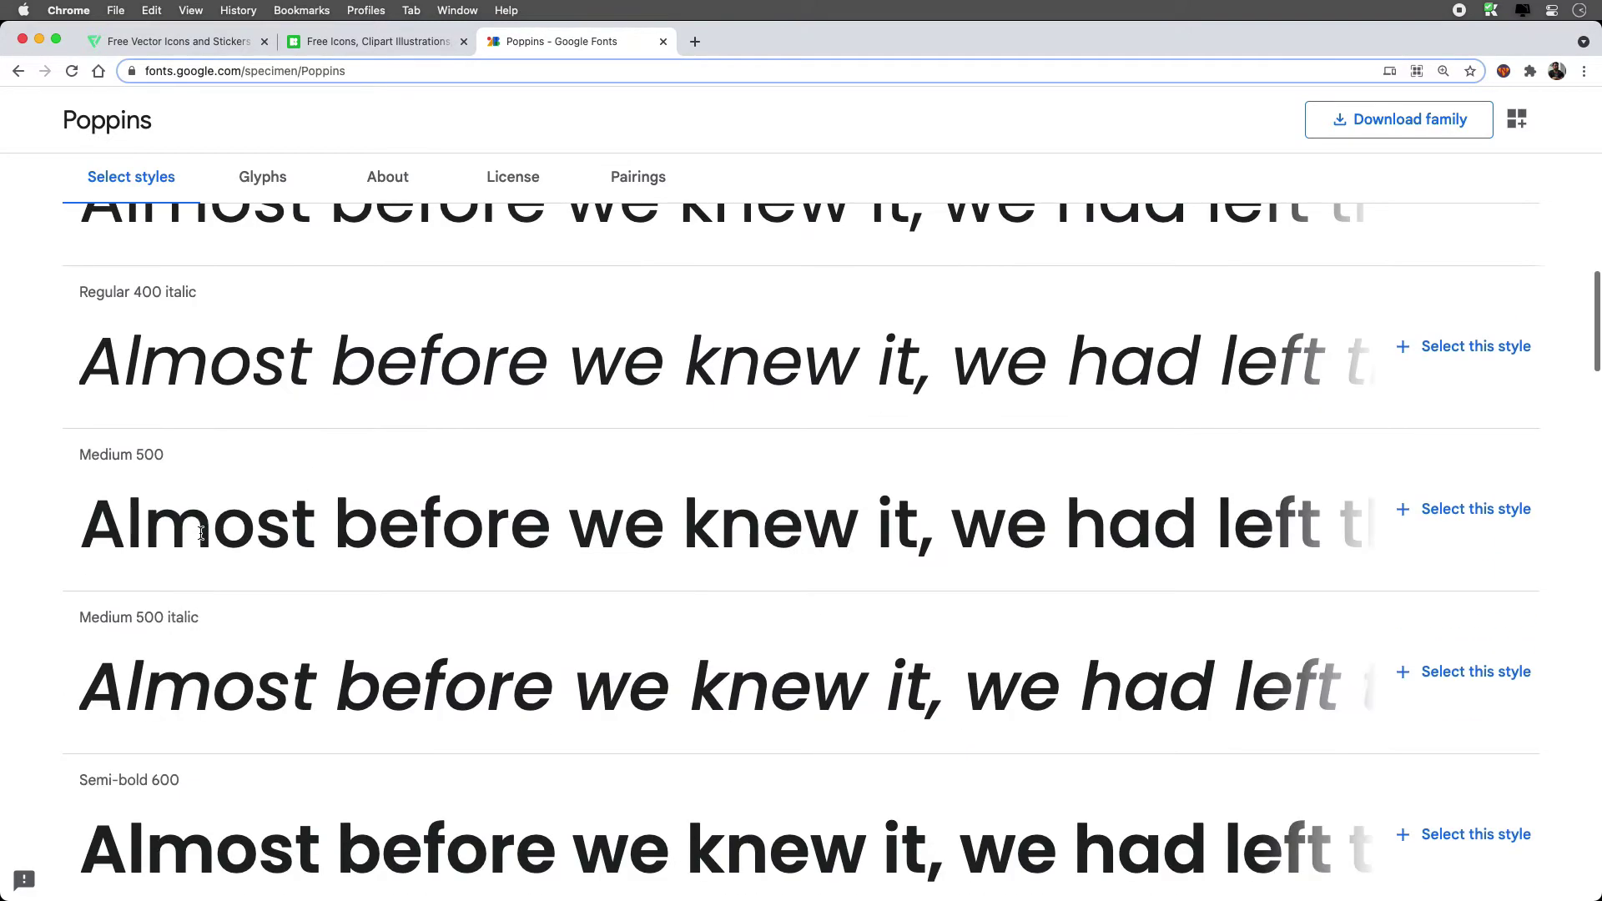
scroll(217, 530, down, 19)
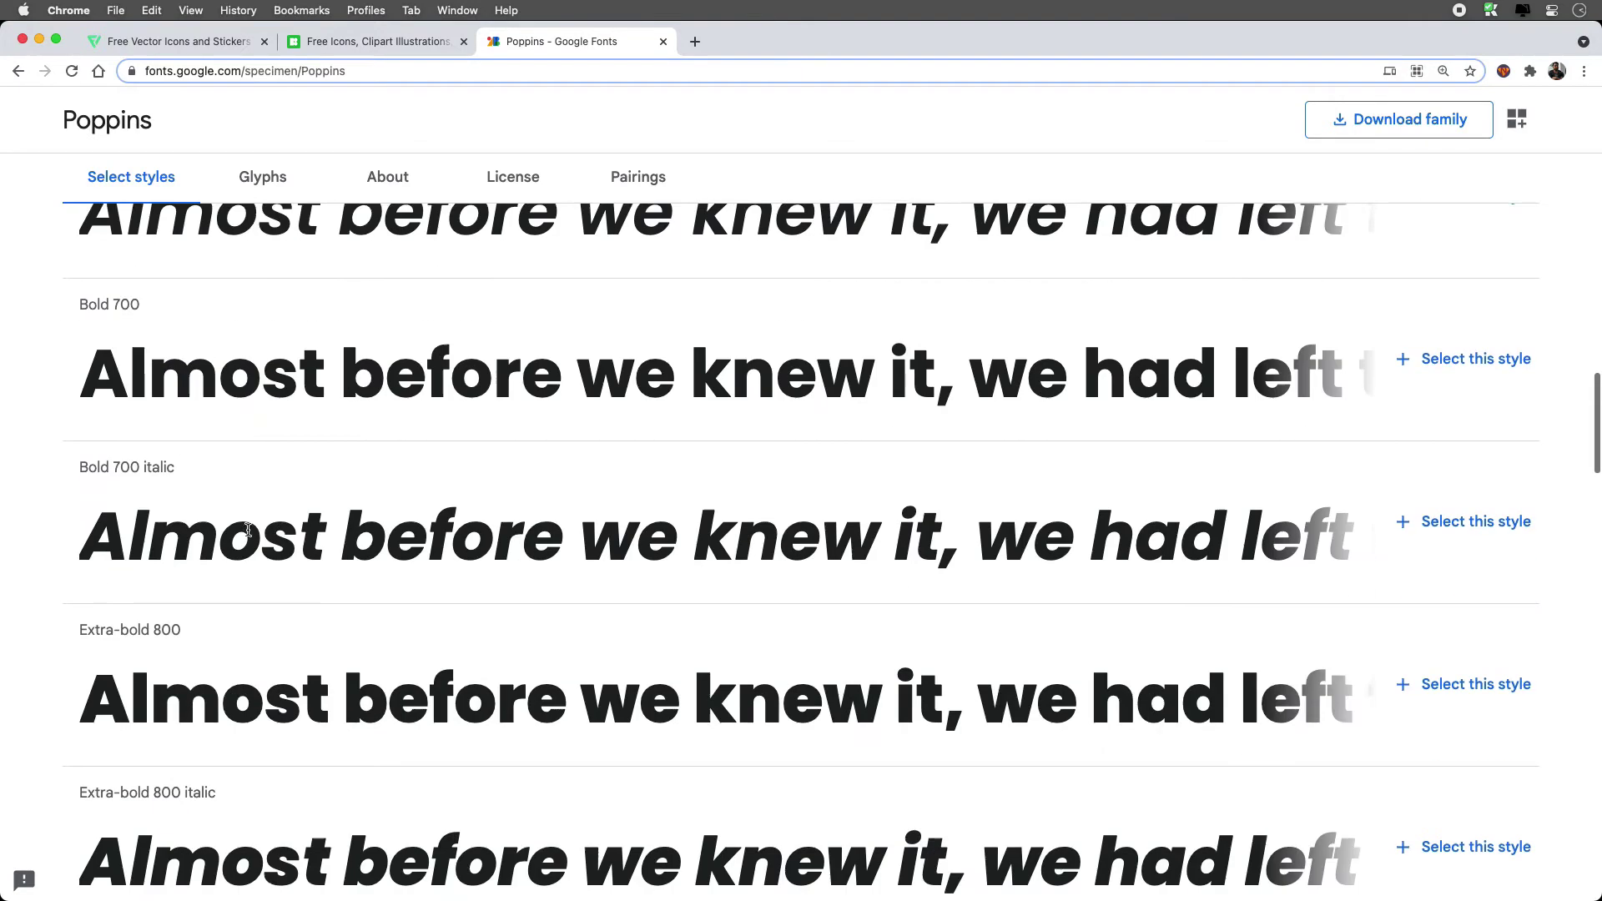
scroll(248, 531, down, 16)
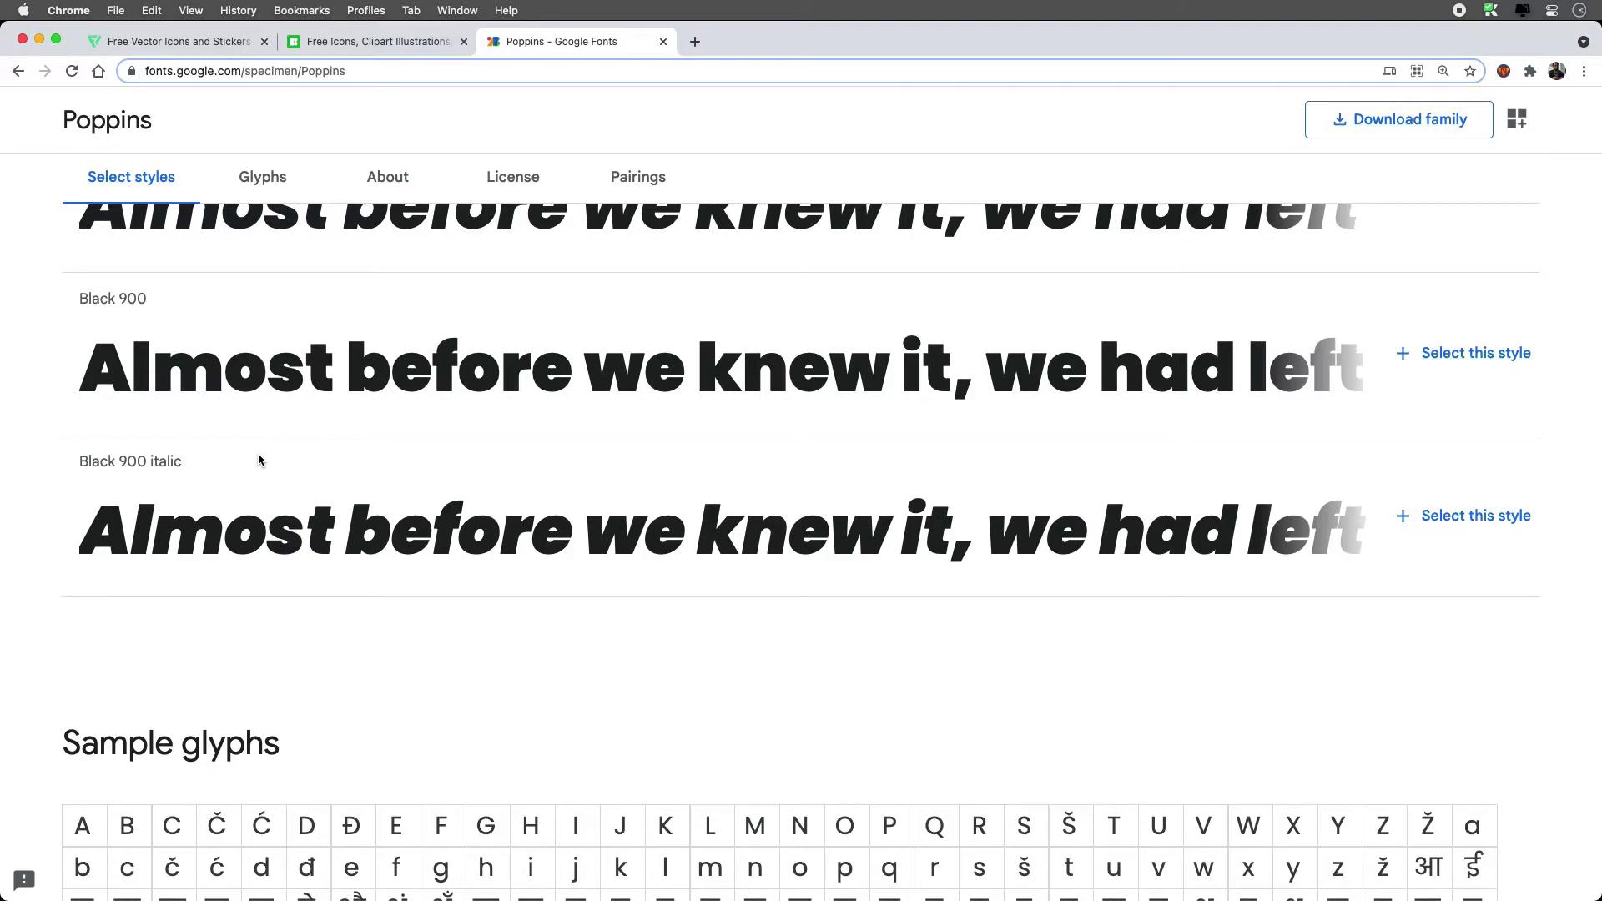
scroll(257, 459, up, 18)
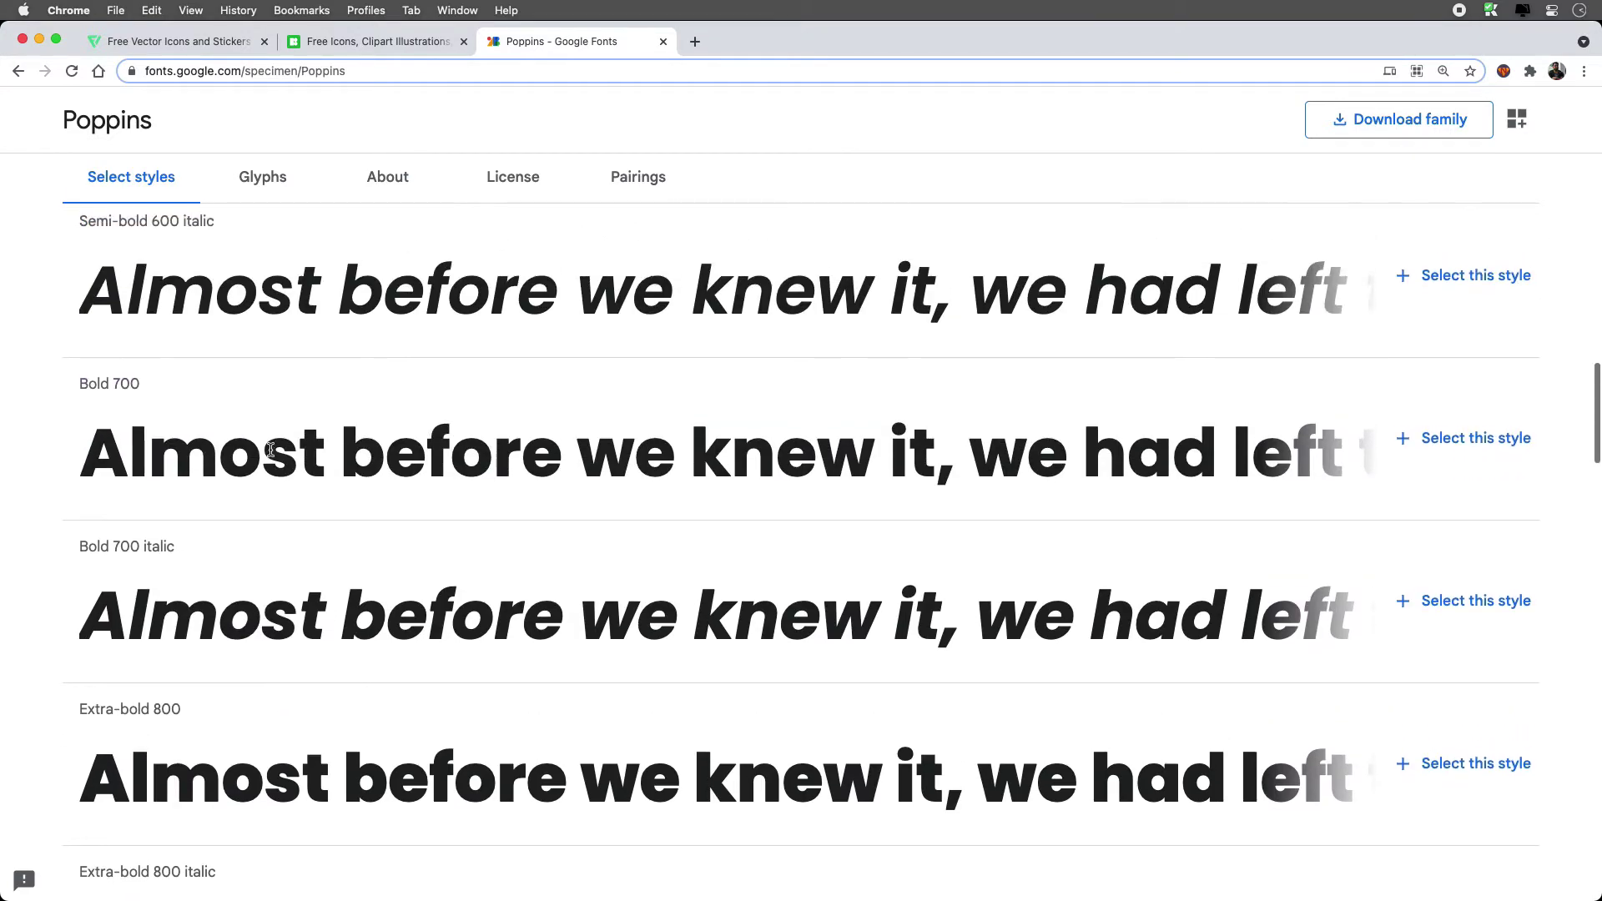
scroll(271, 451, up, 20)
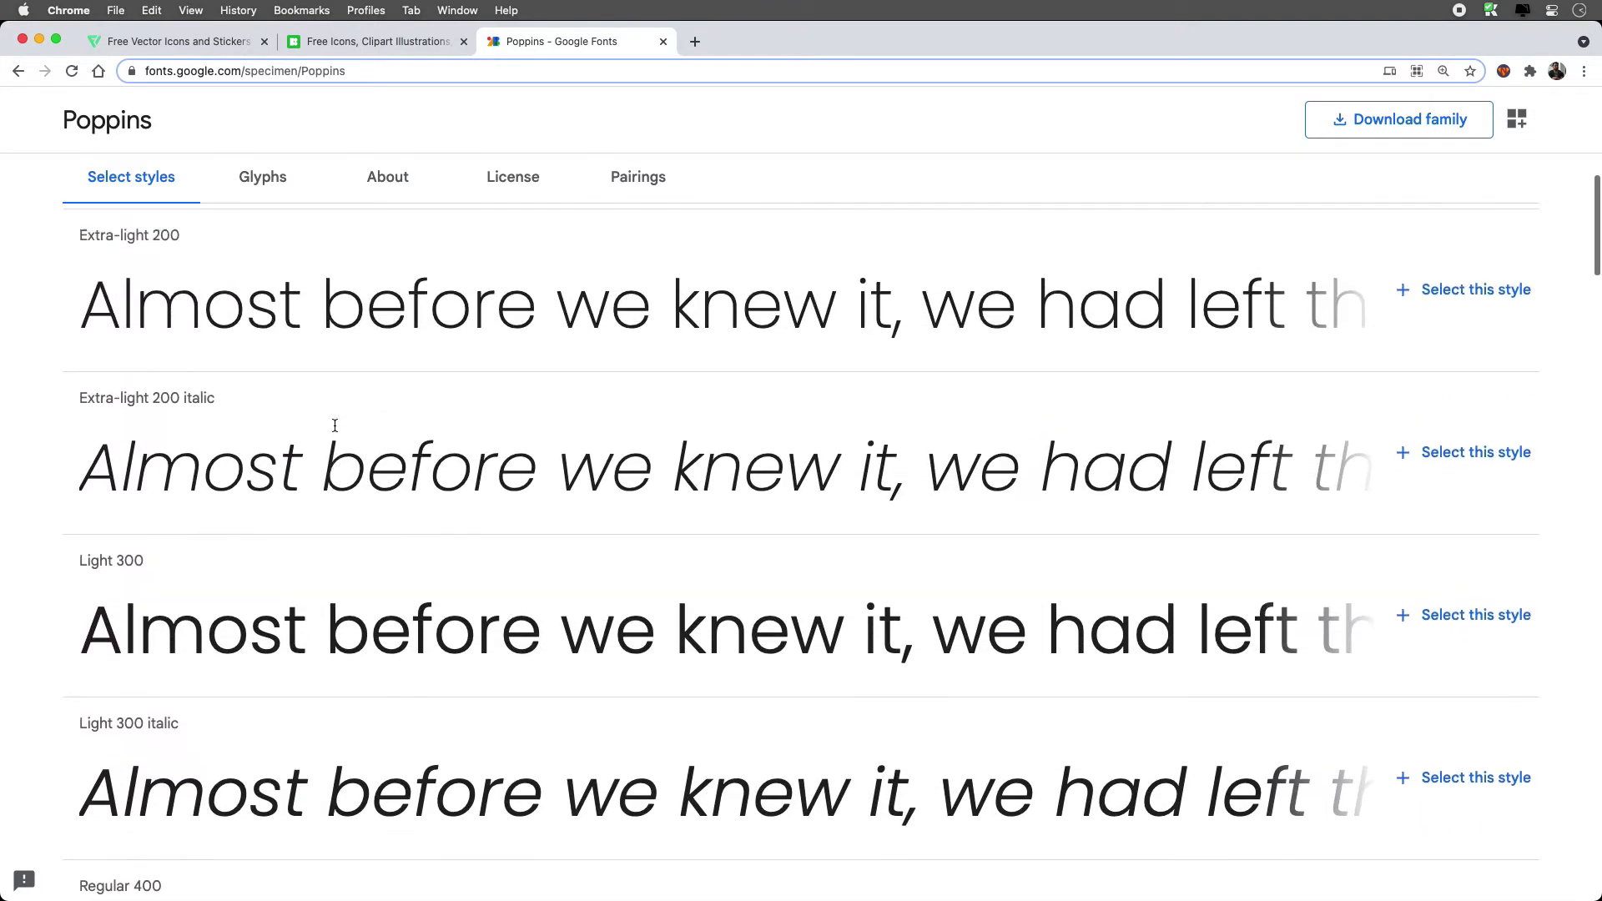
scroll(335, 426, up, 16)
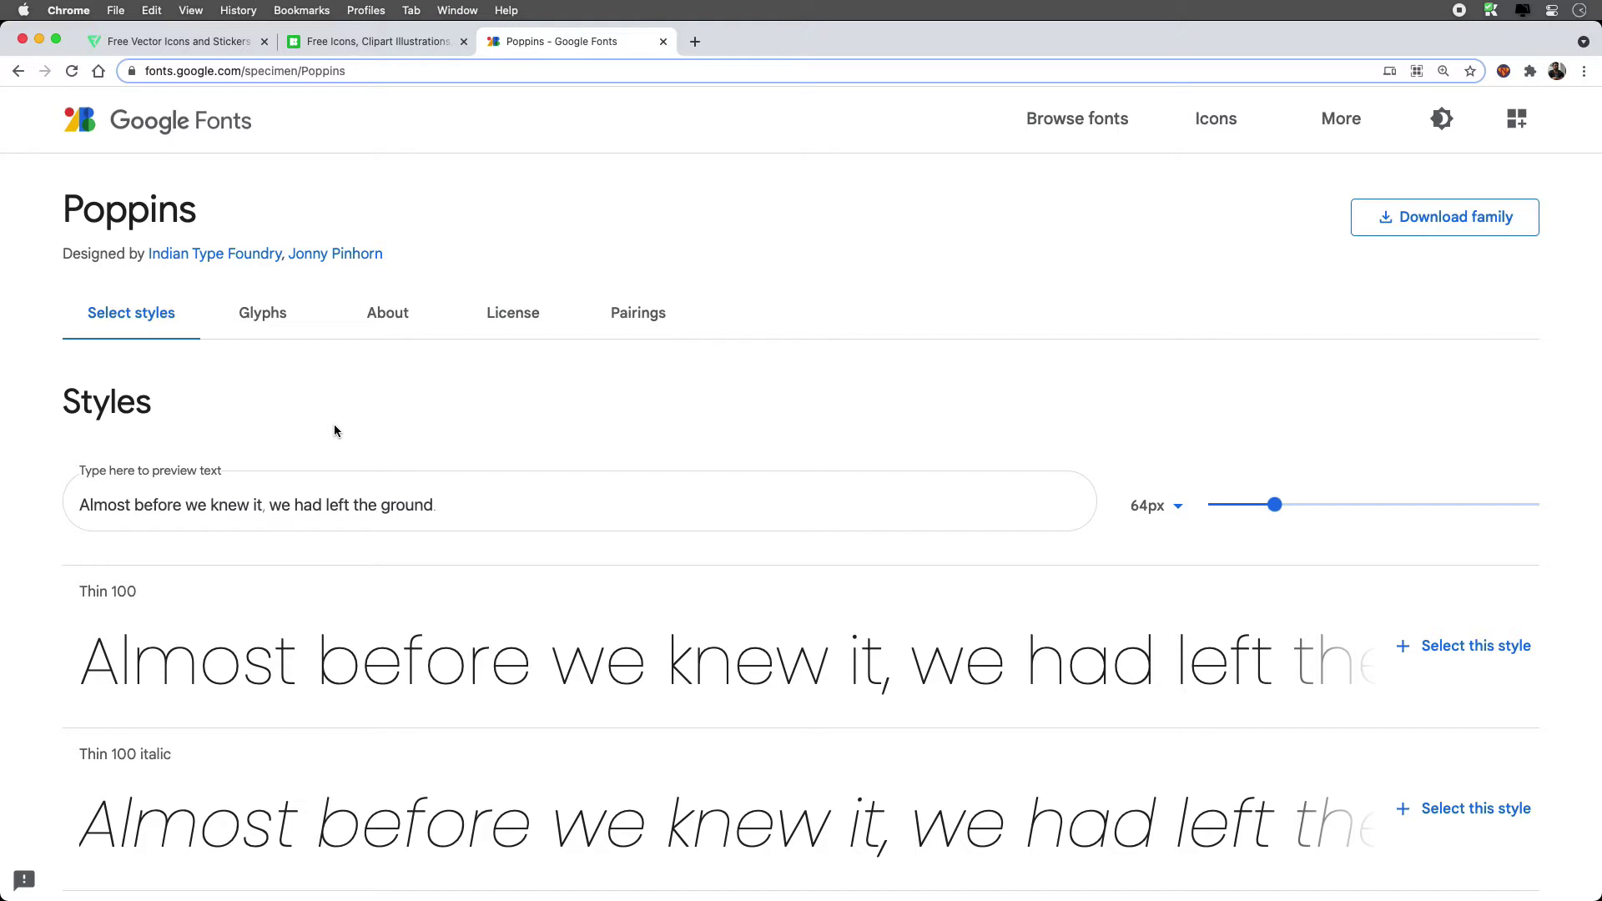
scroll(778, 452, down, 7)
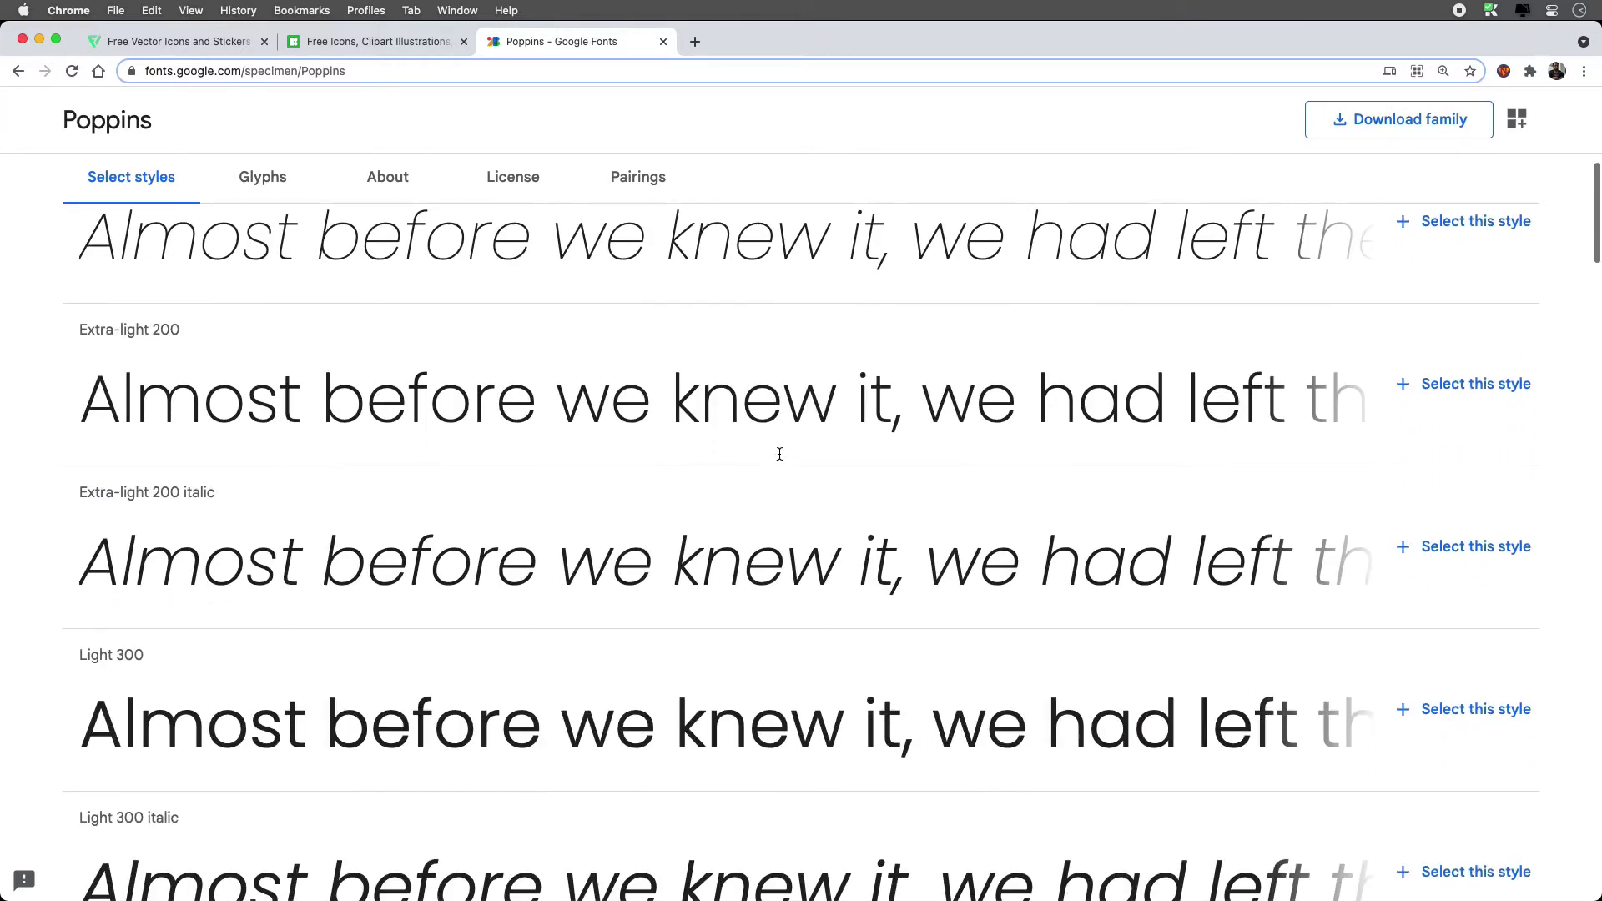
scroll(779, 453, down, 1)
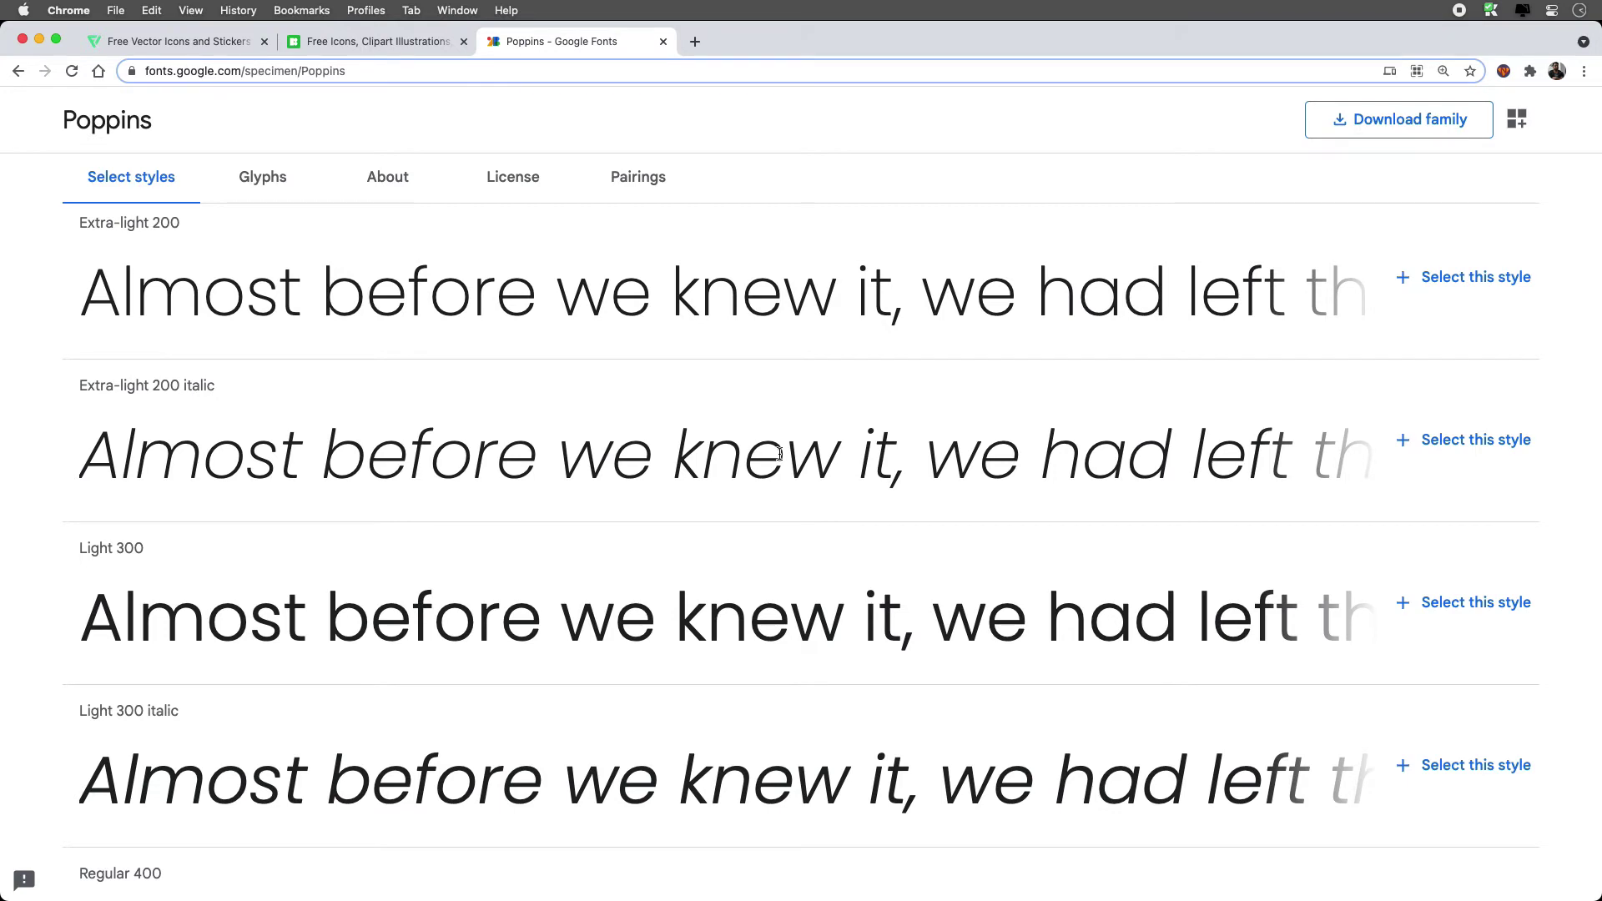
scroll(784, 417, up, 8)
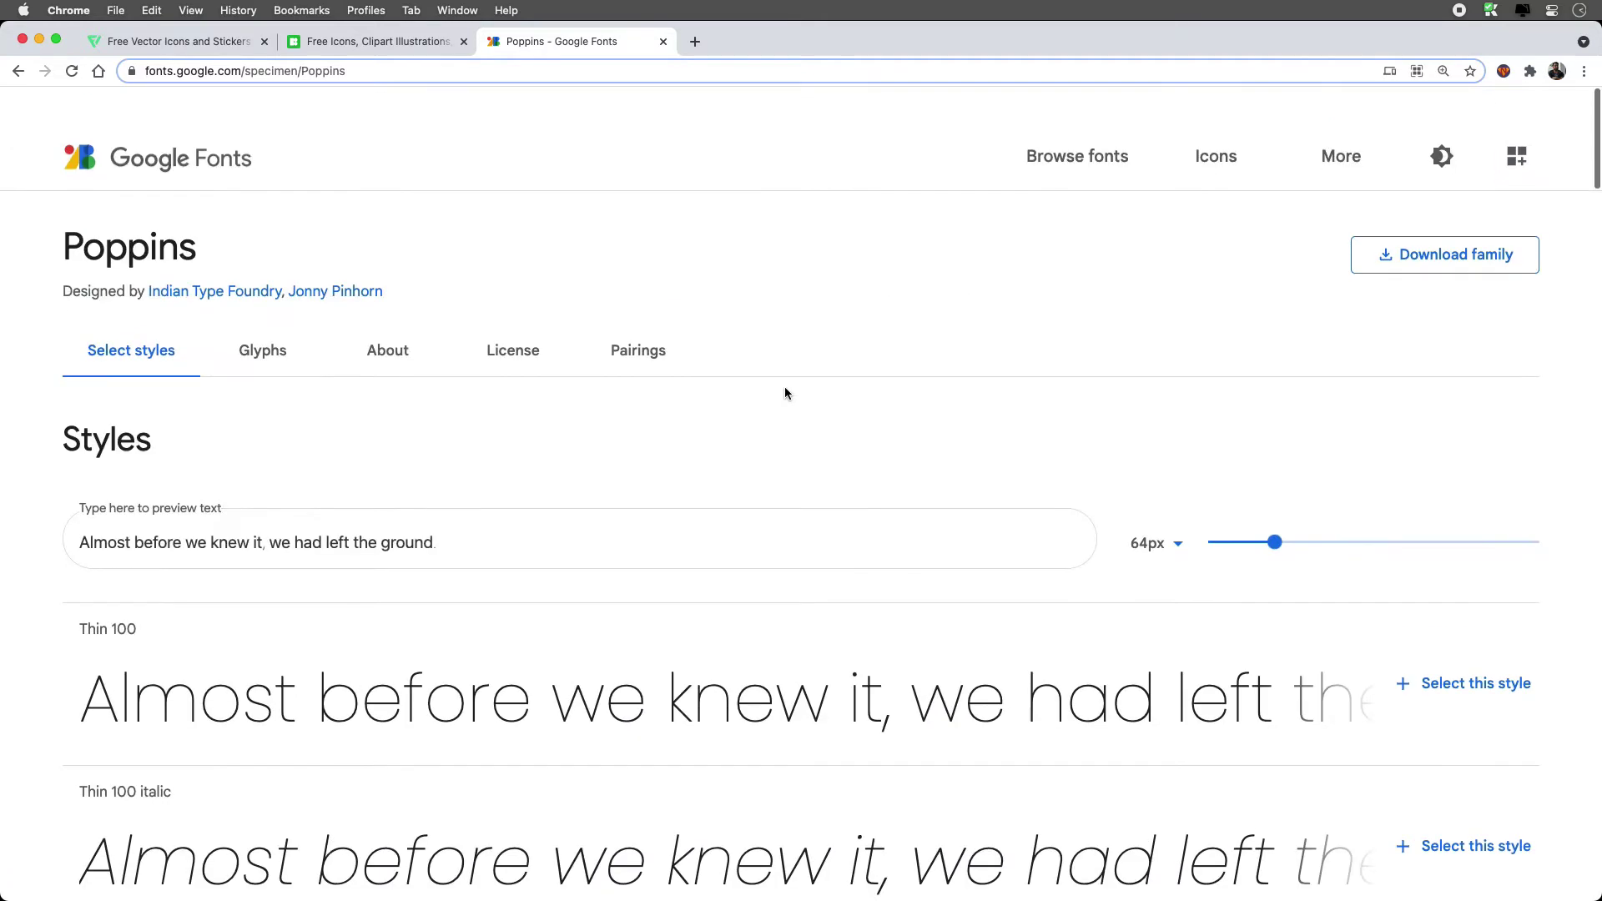
Switch back to Adobe XD and change the font of both headline text lines to Poppins.
double_click(141, 212)
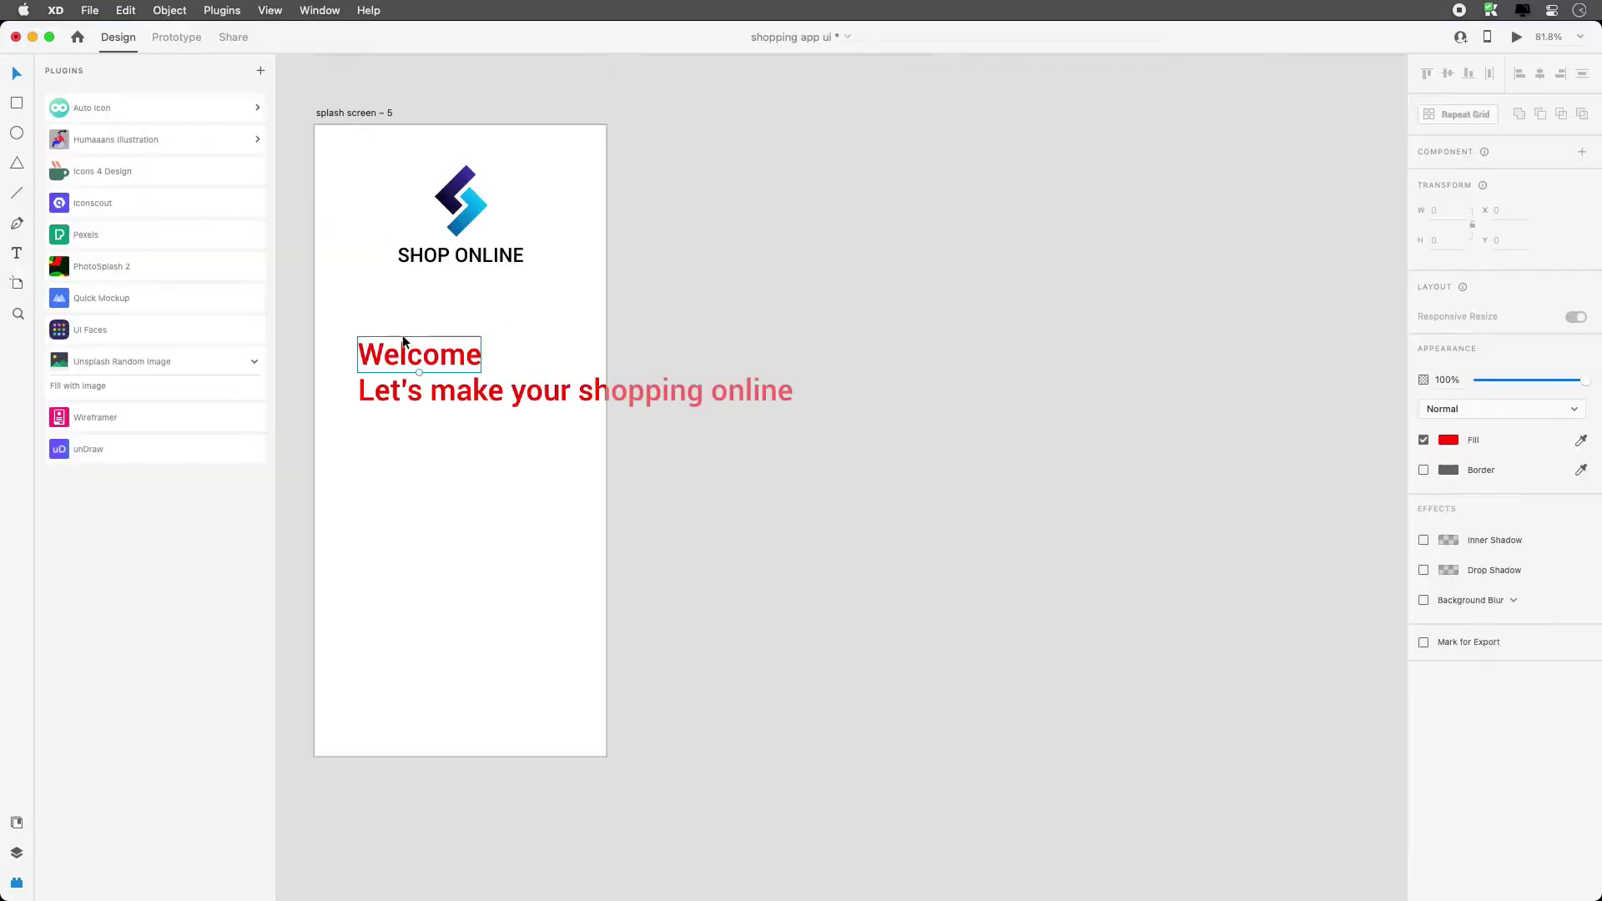
click(402, 337)
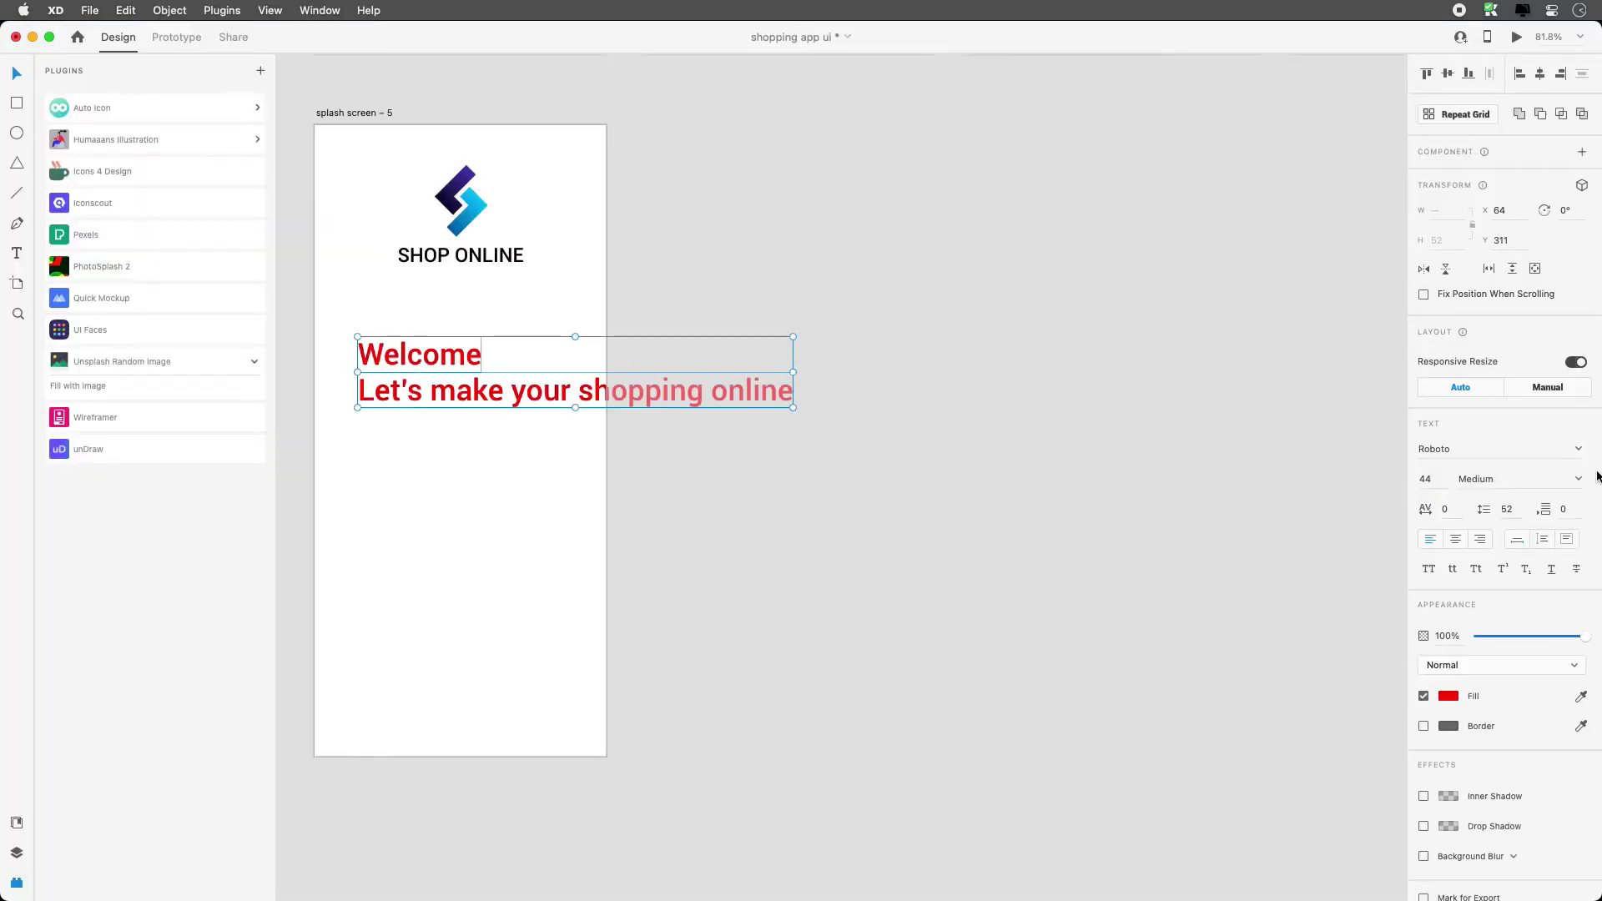
click(1460, 448)
text(Poppins)
key(Return)
click(438, 468)
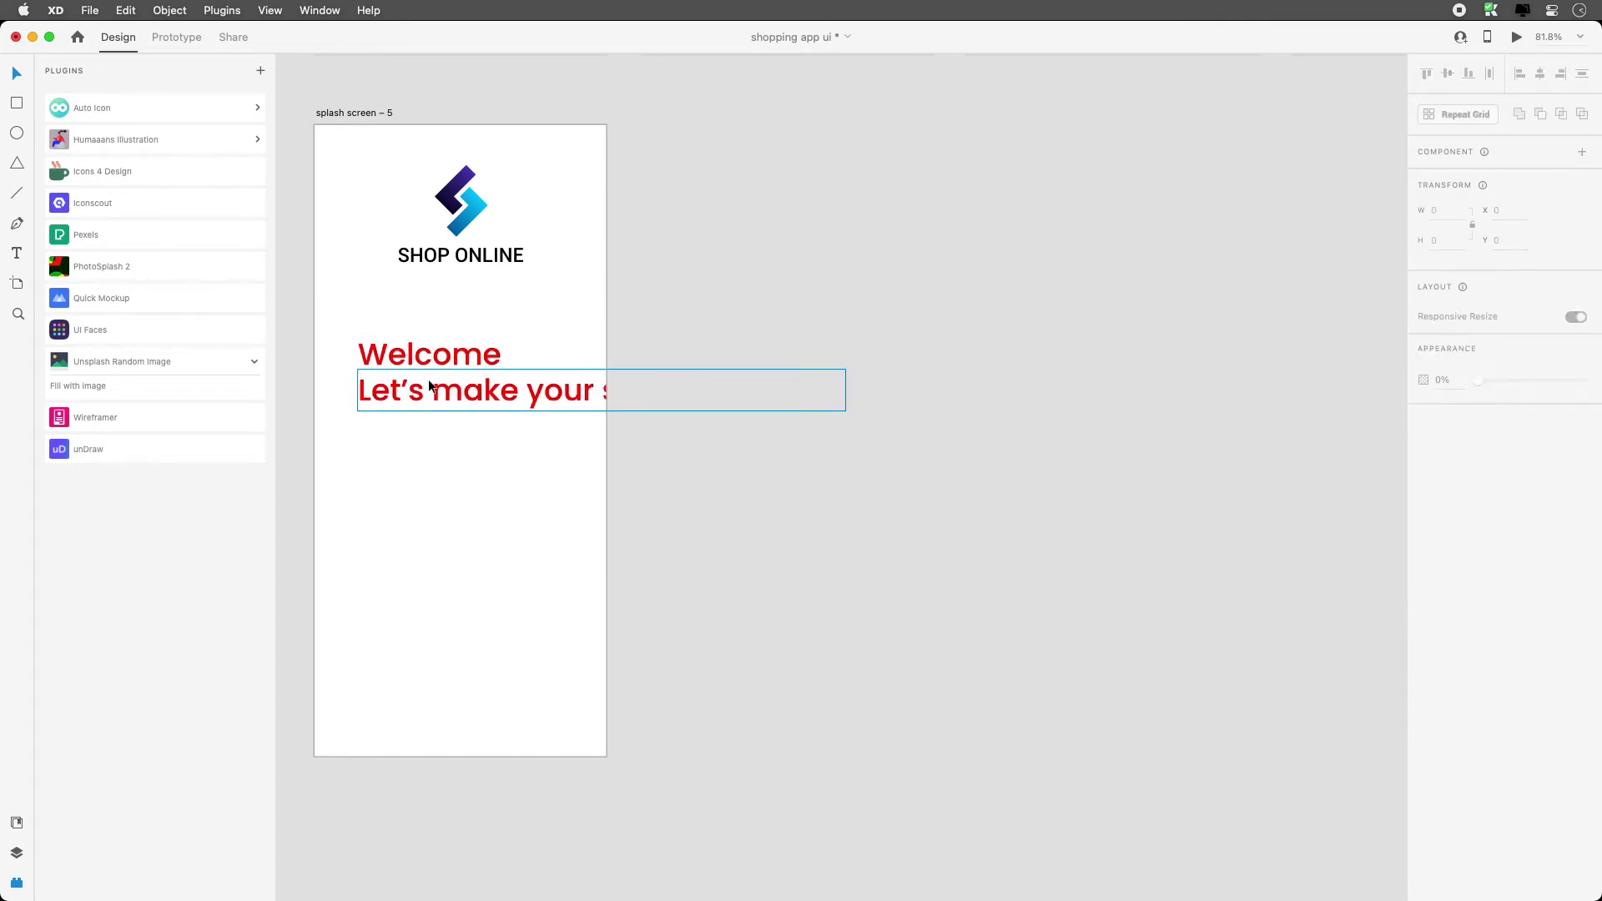
Recolor both text lines with the dark gray fill #3E3E3E.
drag(402, 323, 437, 421)
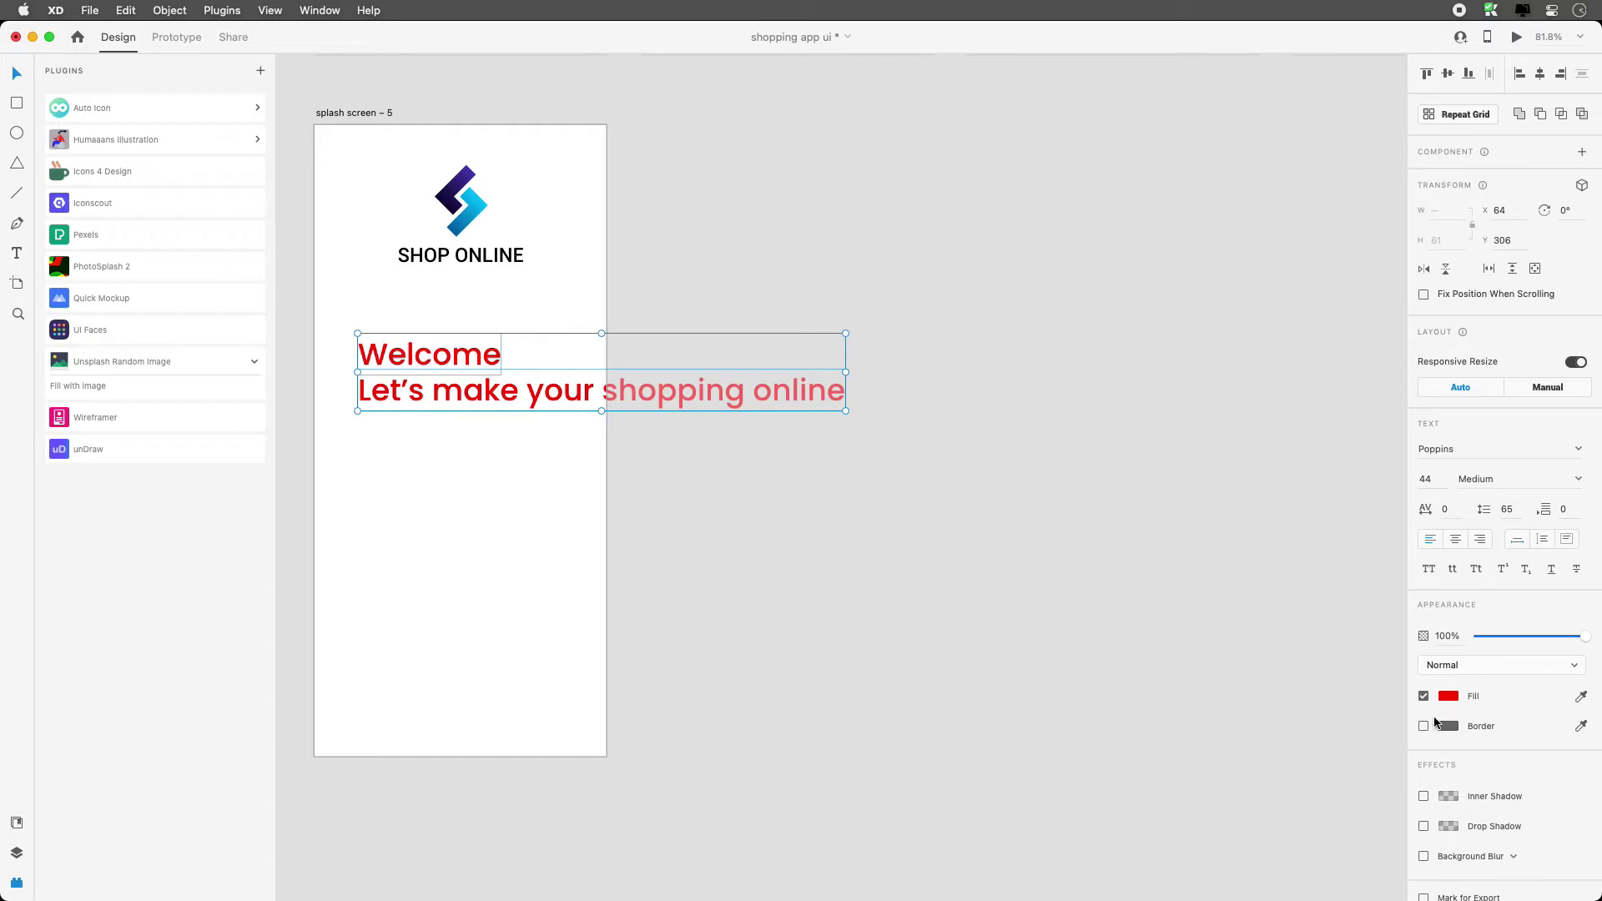
click(1448, 696)
drag(1377, 721, 1228, 699)
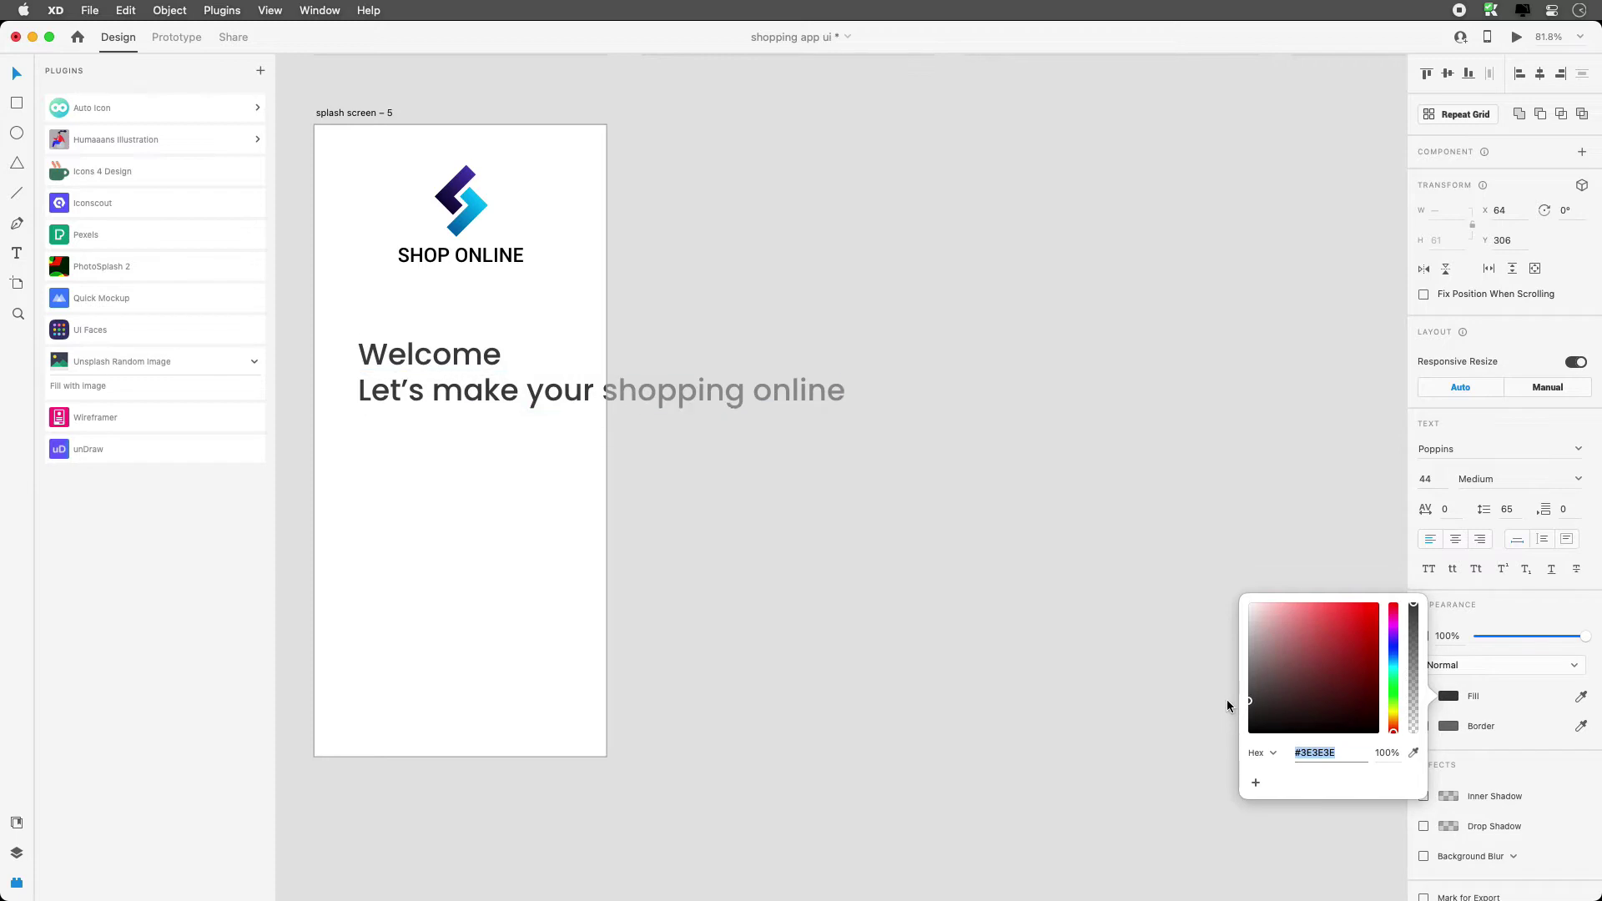
click(454, 452)
Set the Welcome text's fill to #454545 and save that color in the document assets.
key(z)
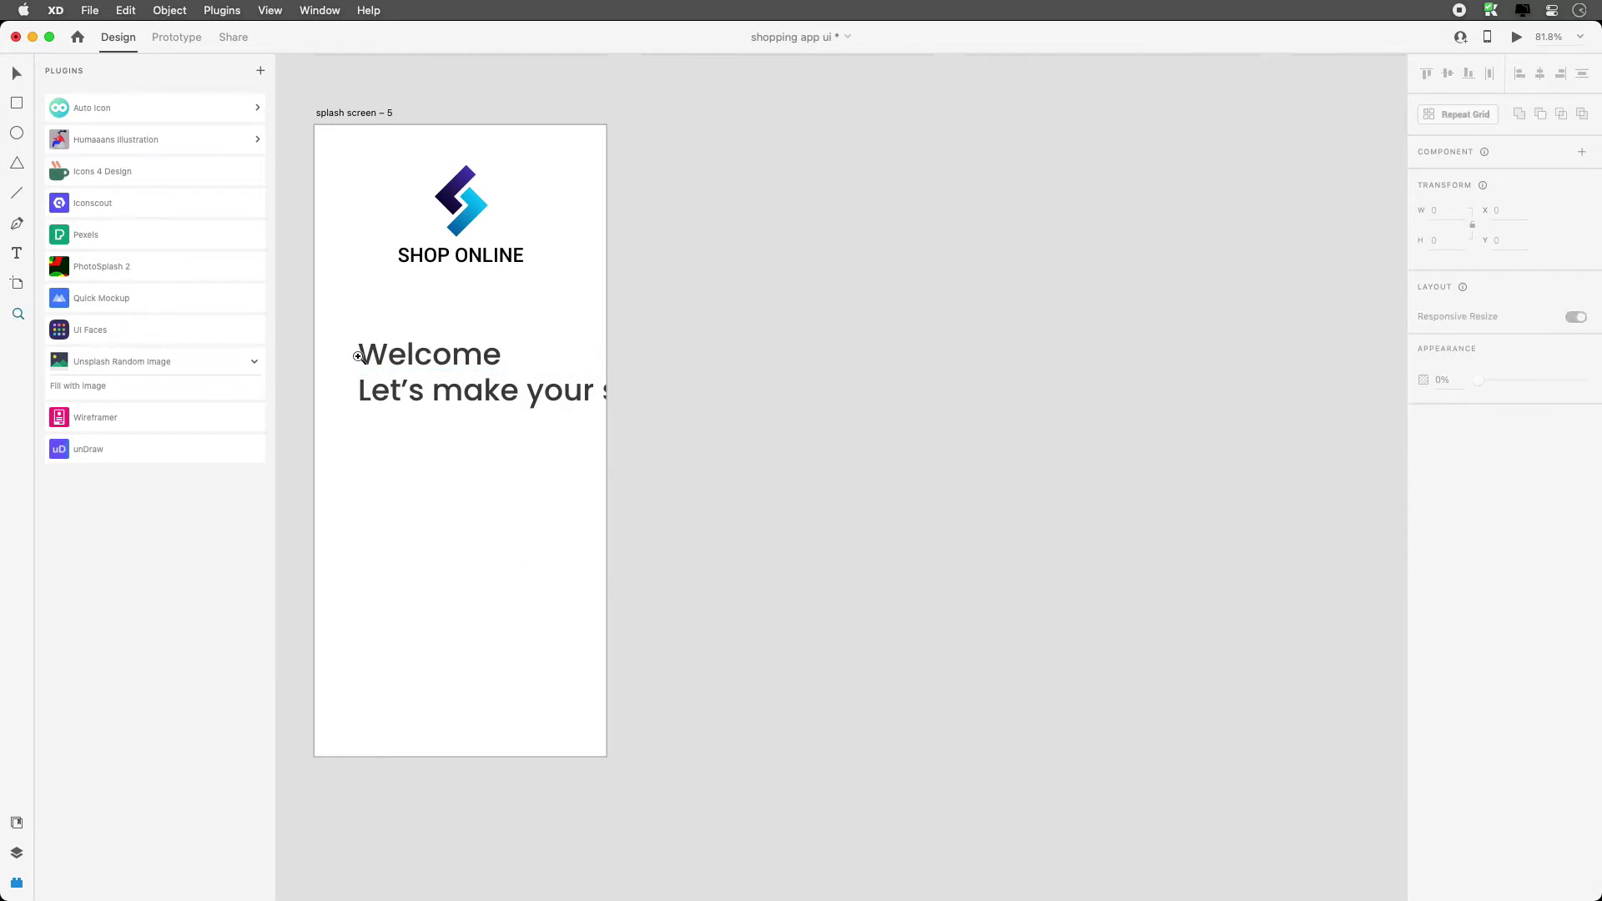
drag(284, 271, 706, 500)
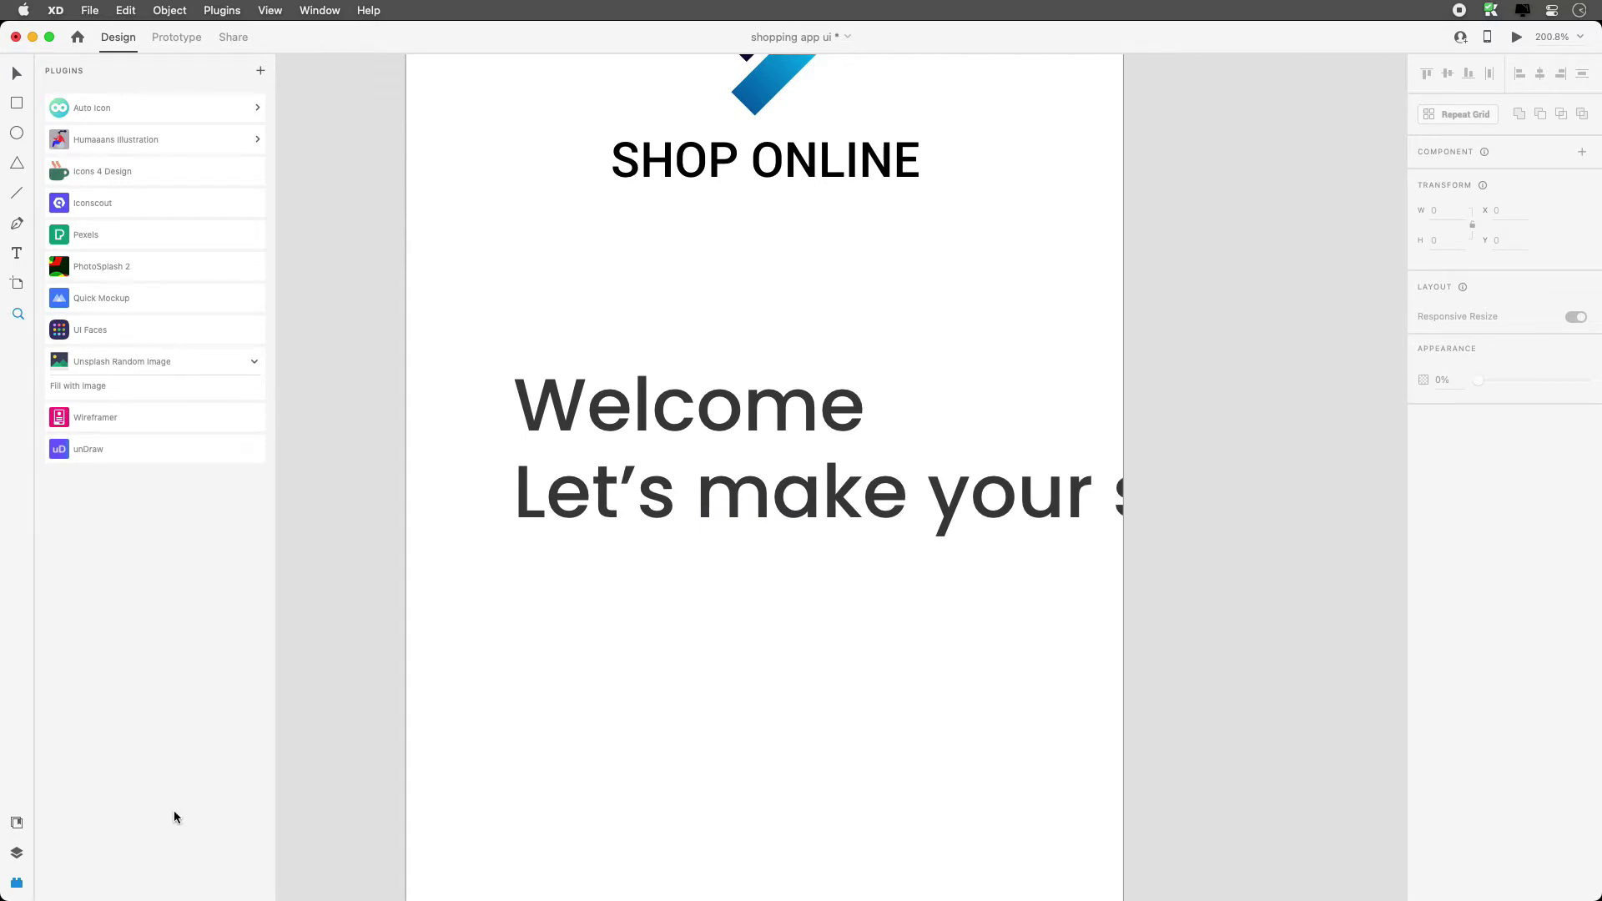
click(16, 823)
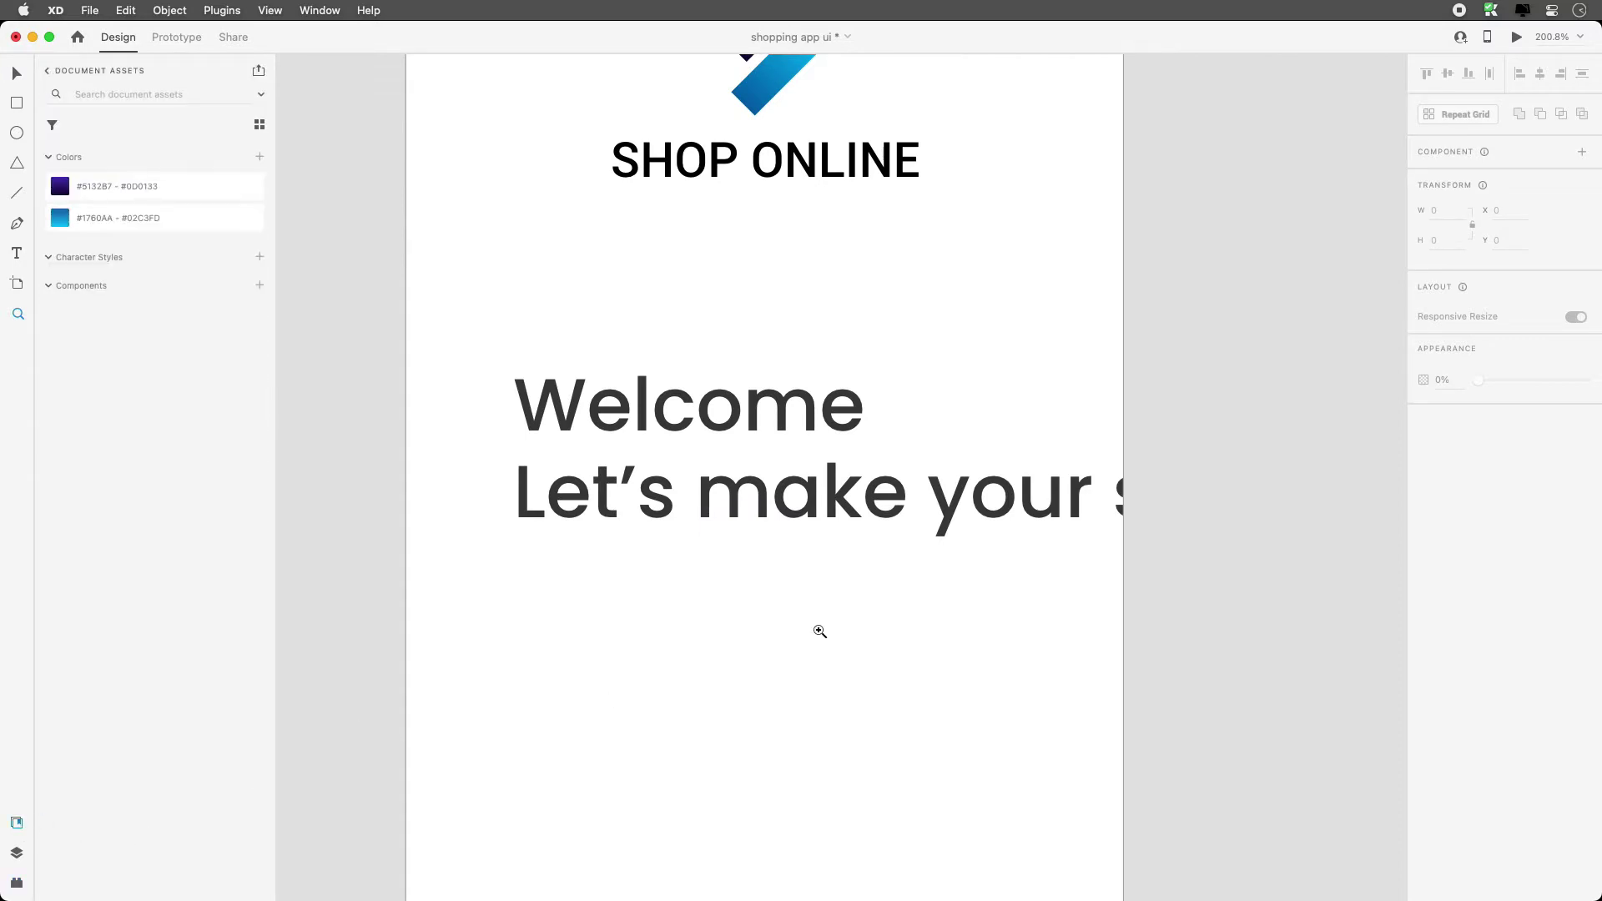
key(v)
click(762, 477)
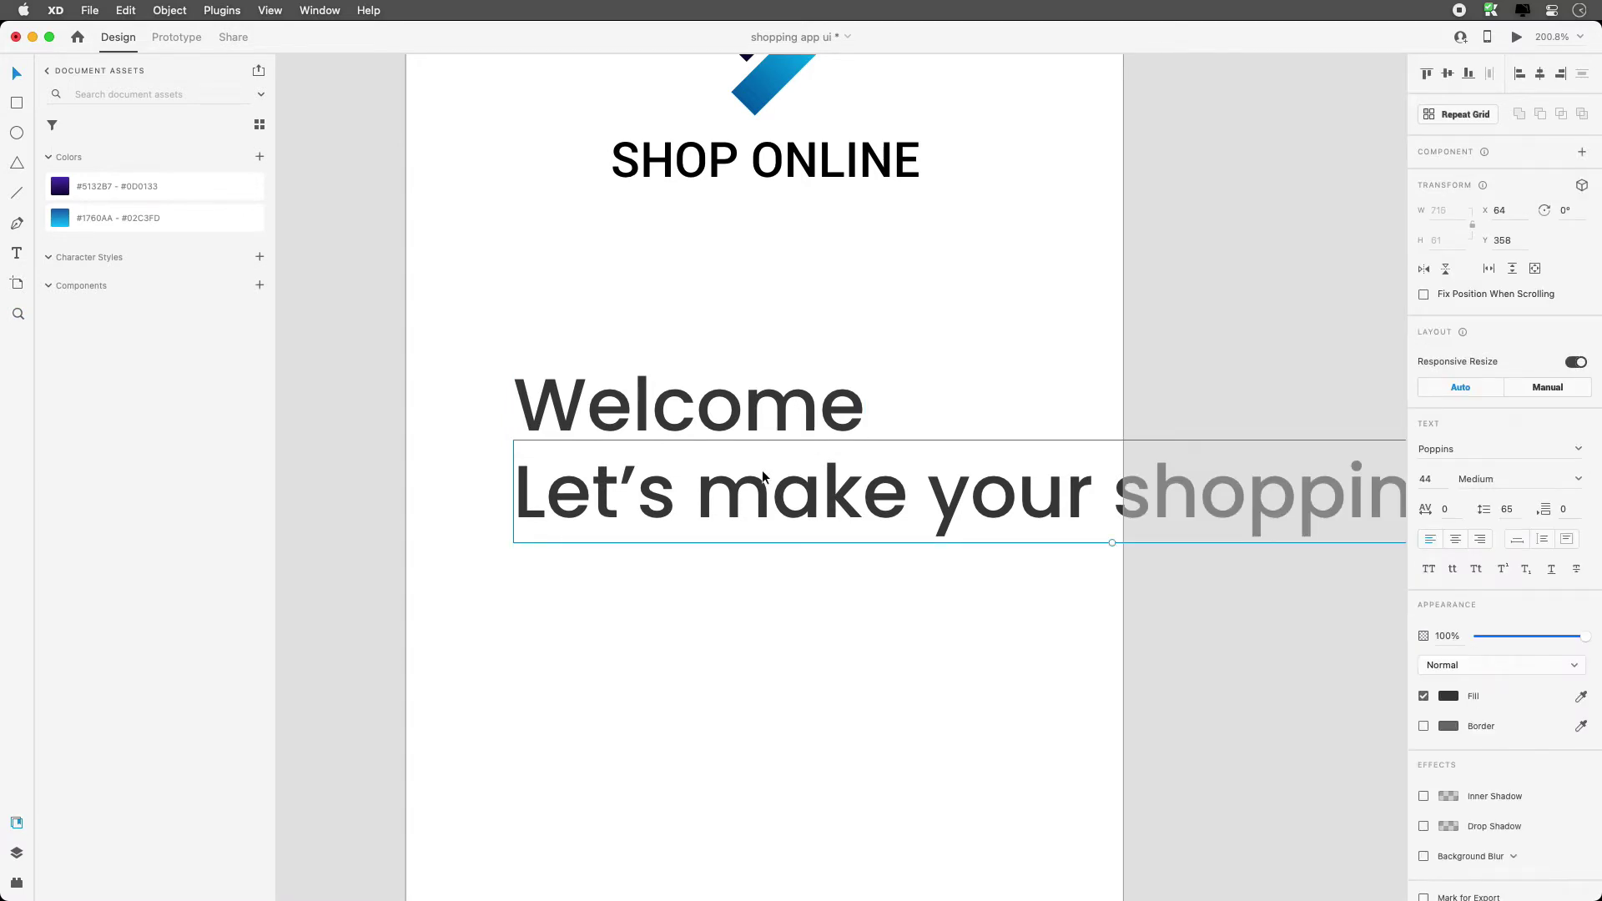
click(690, 413)
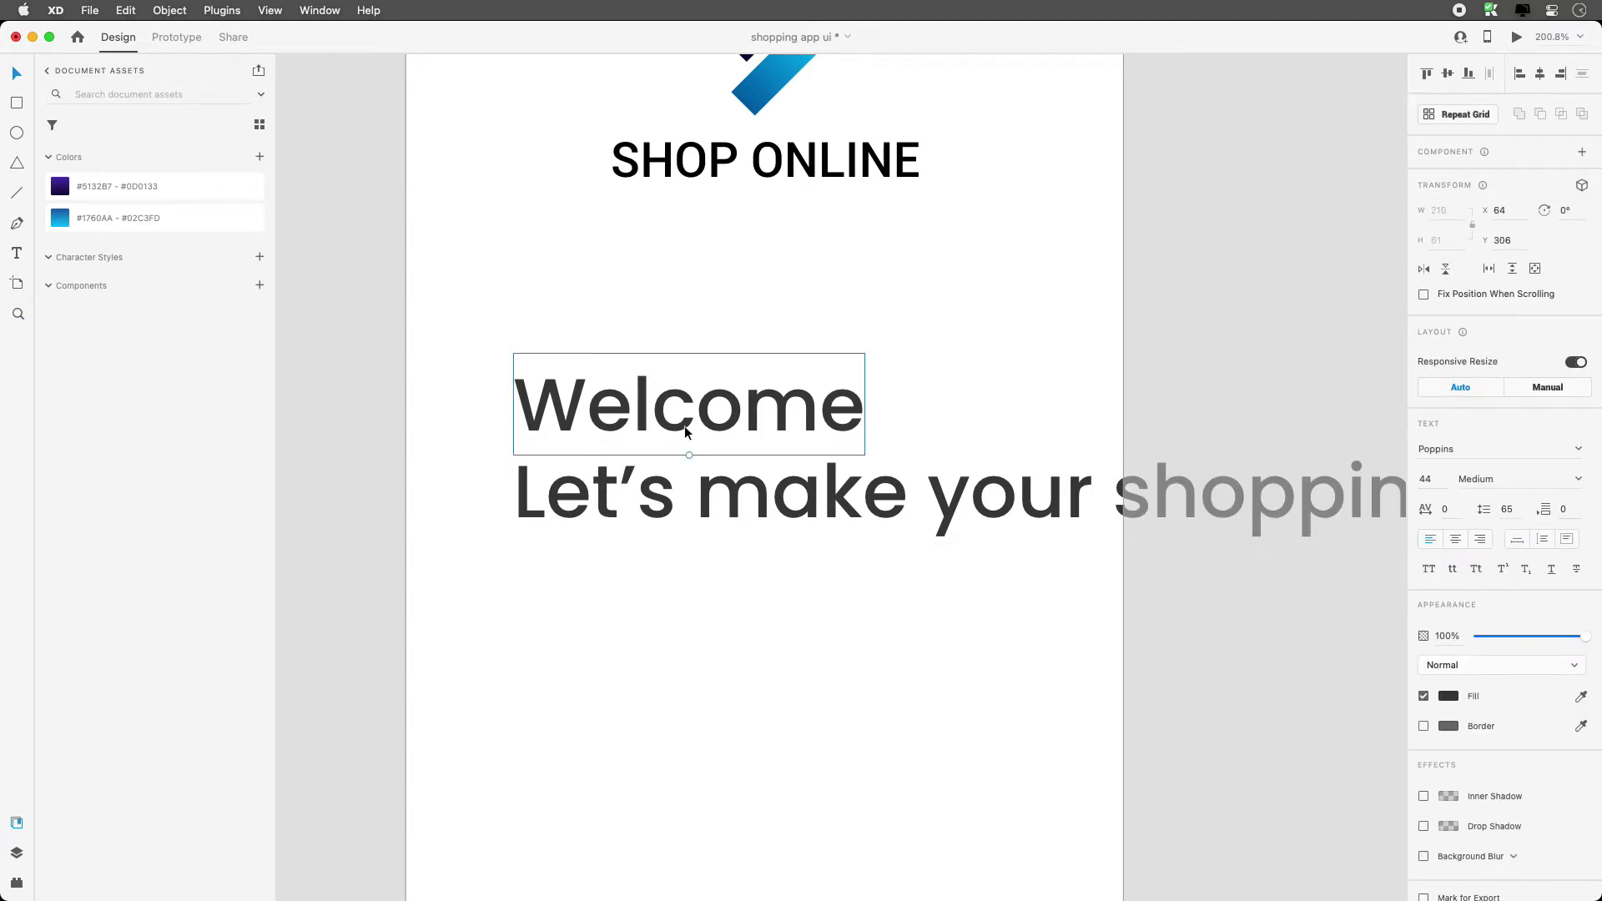
click(1448, 696)
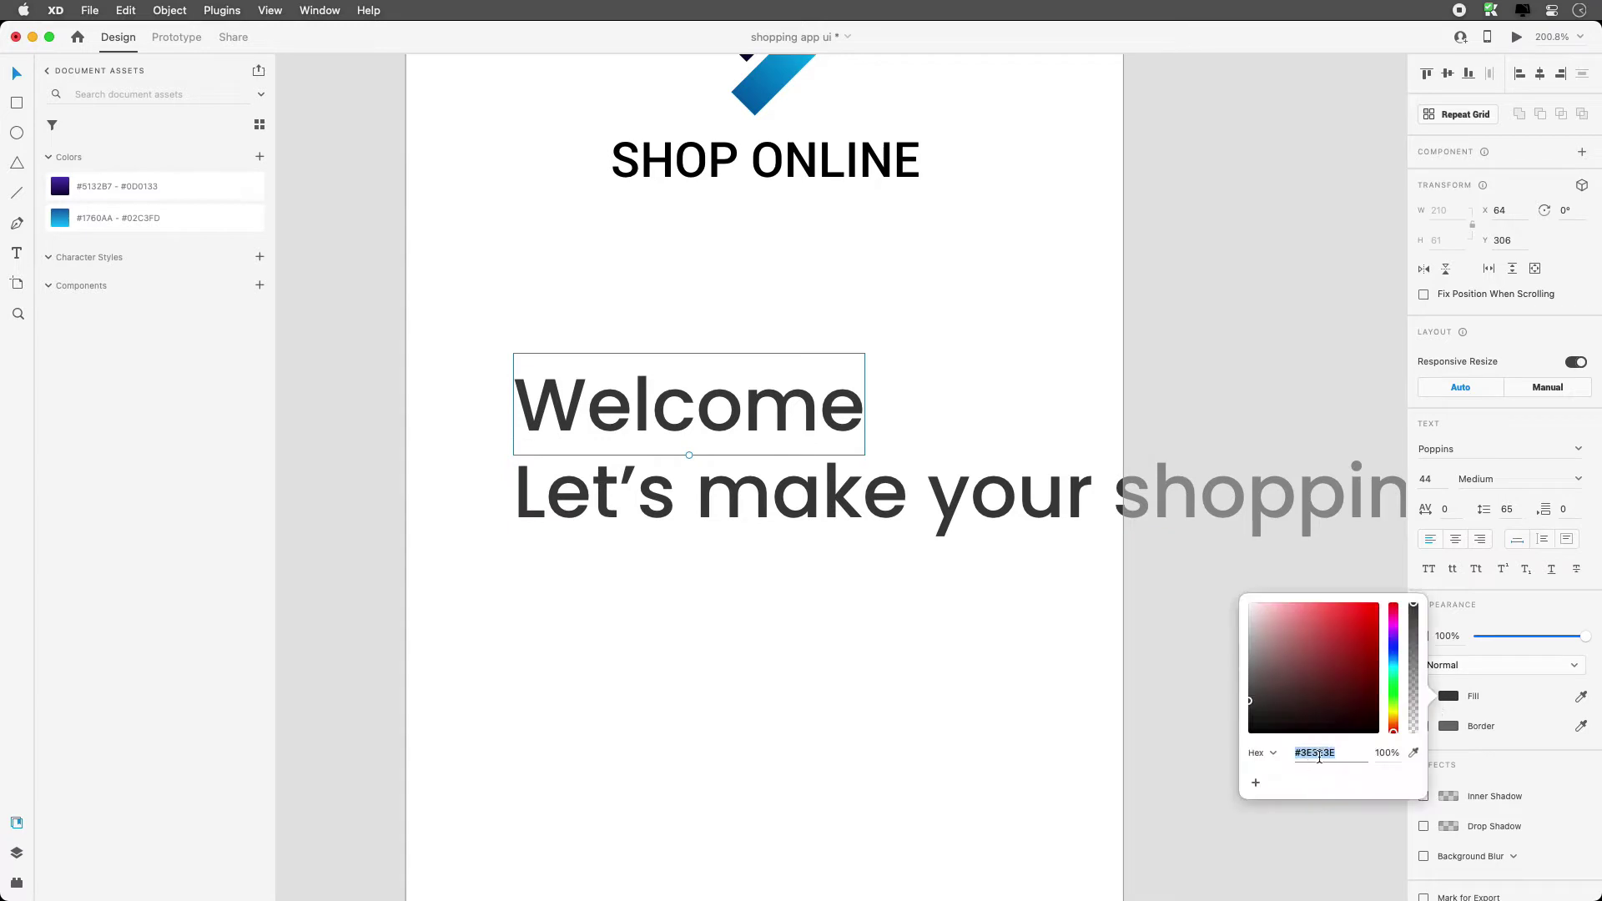
text(454545)
key(Return)
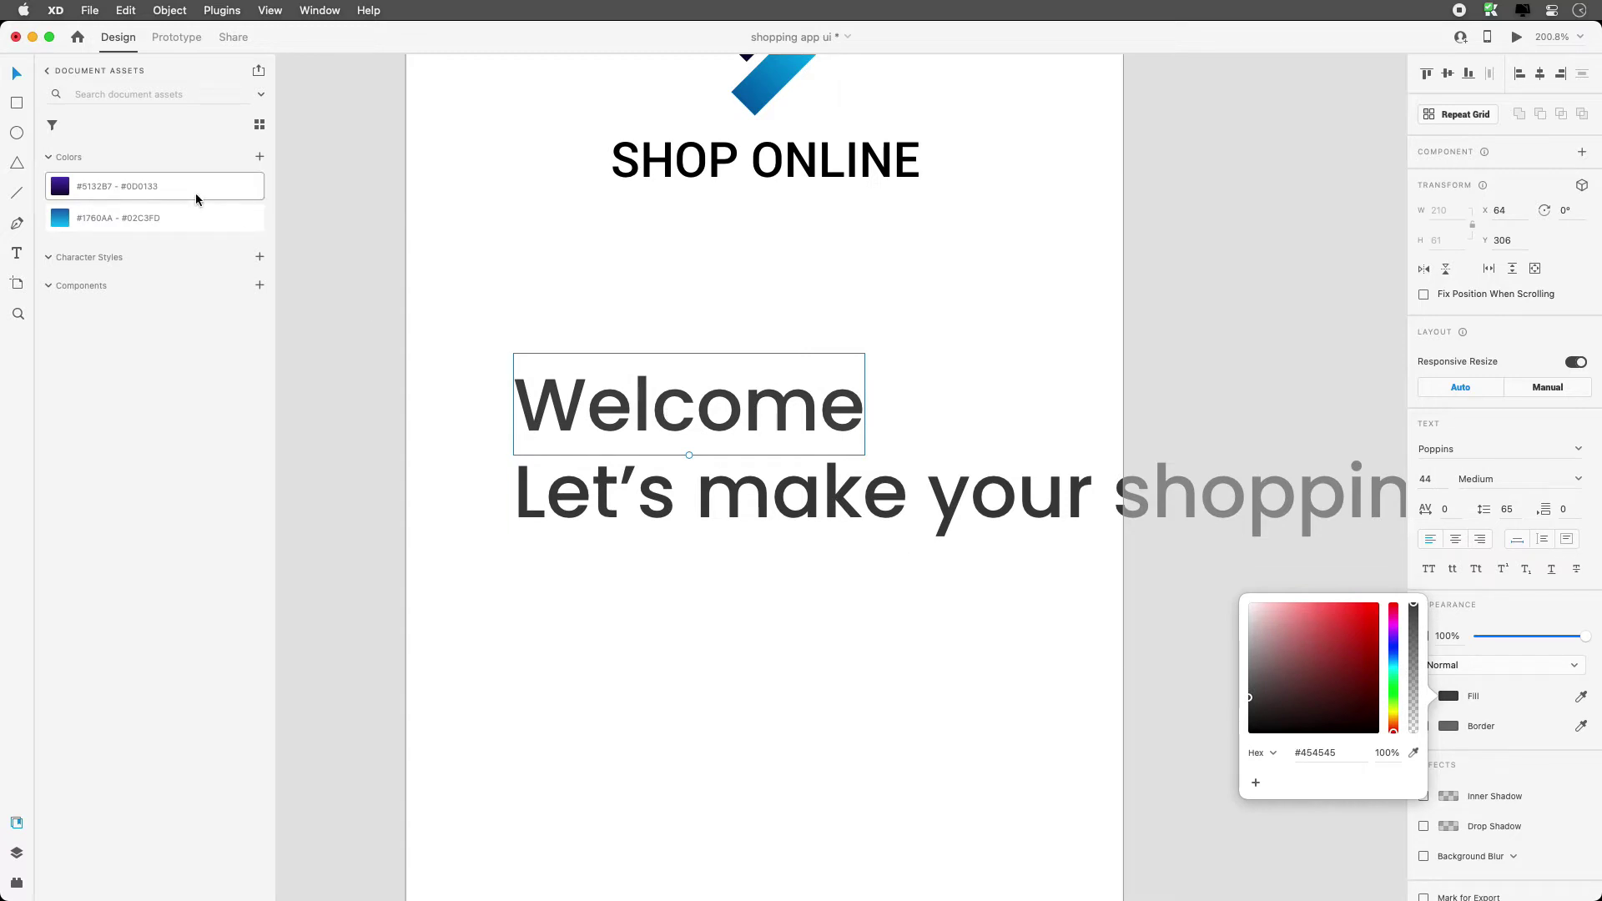
click(260, 158)
click(185, 187)
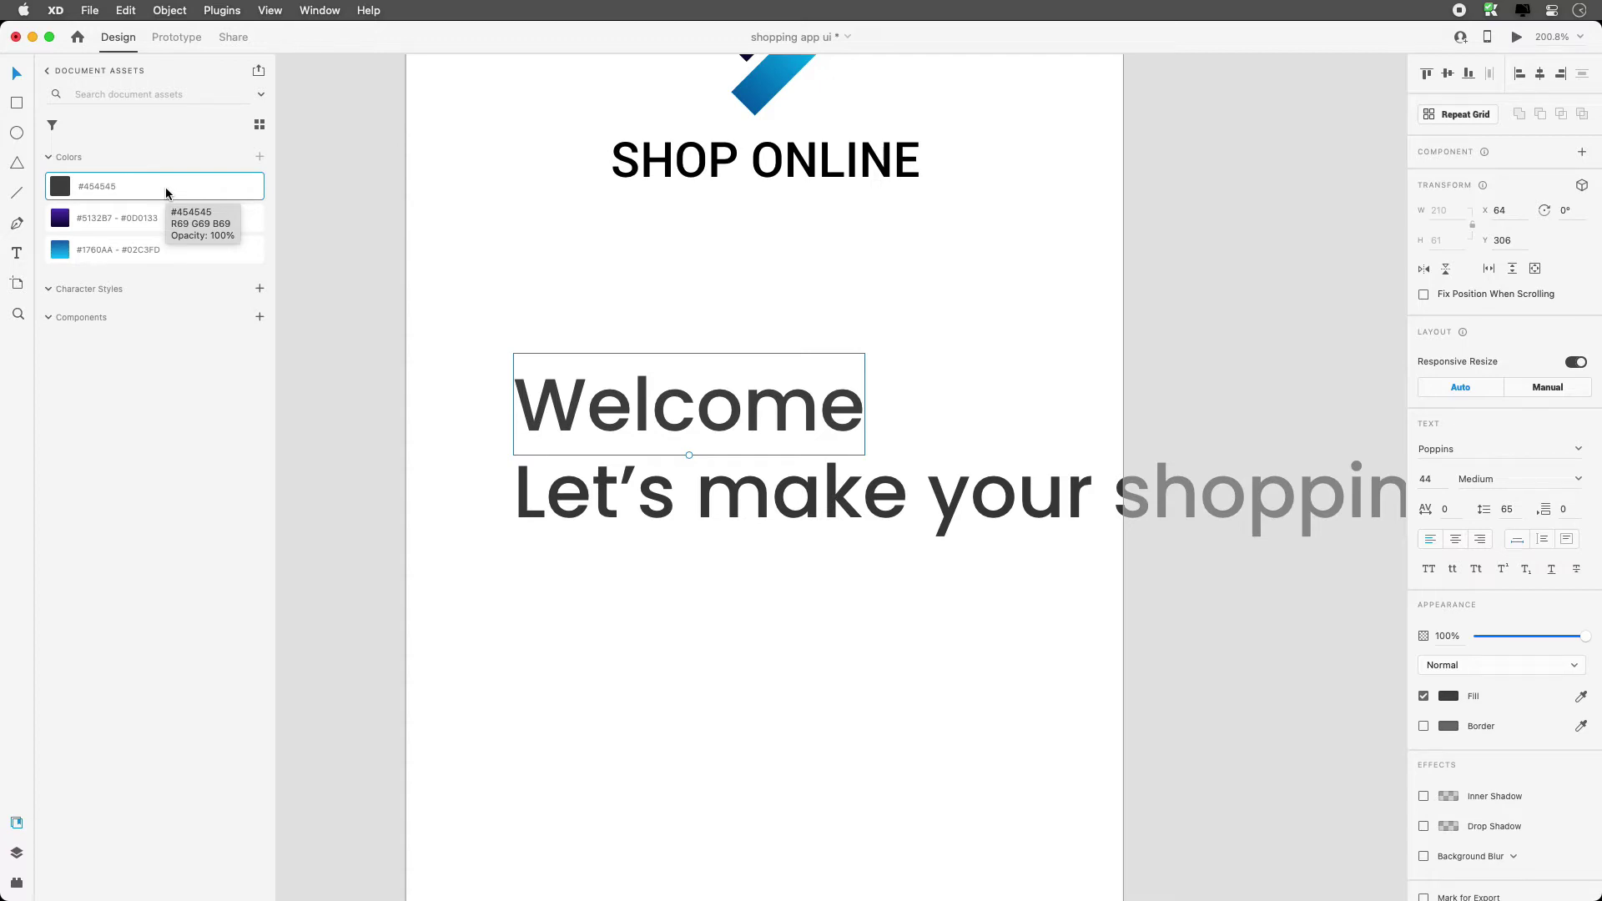
Shrink the line "Let's make your shopping online" to font size 18, placed directly beneath Welcome.
click(679, 550)
click(692, 518)
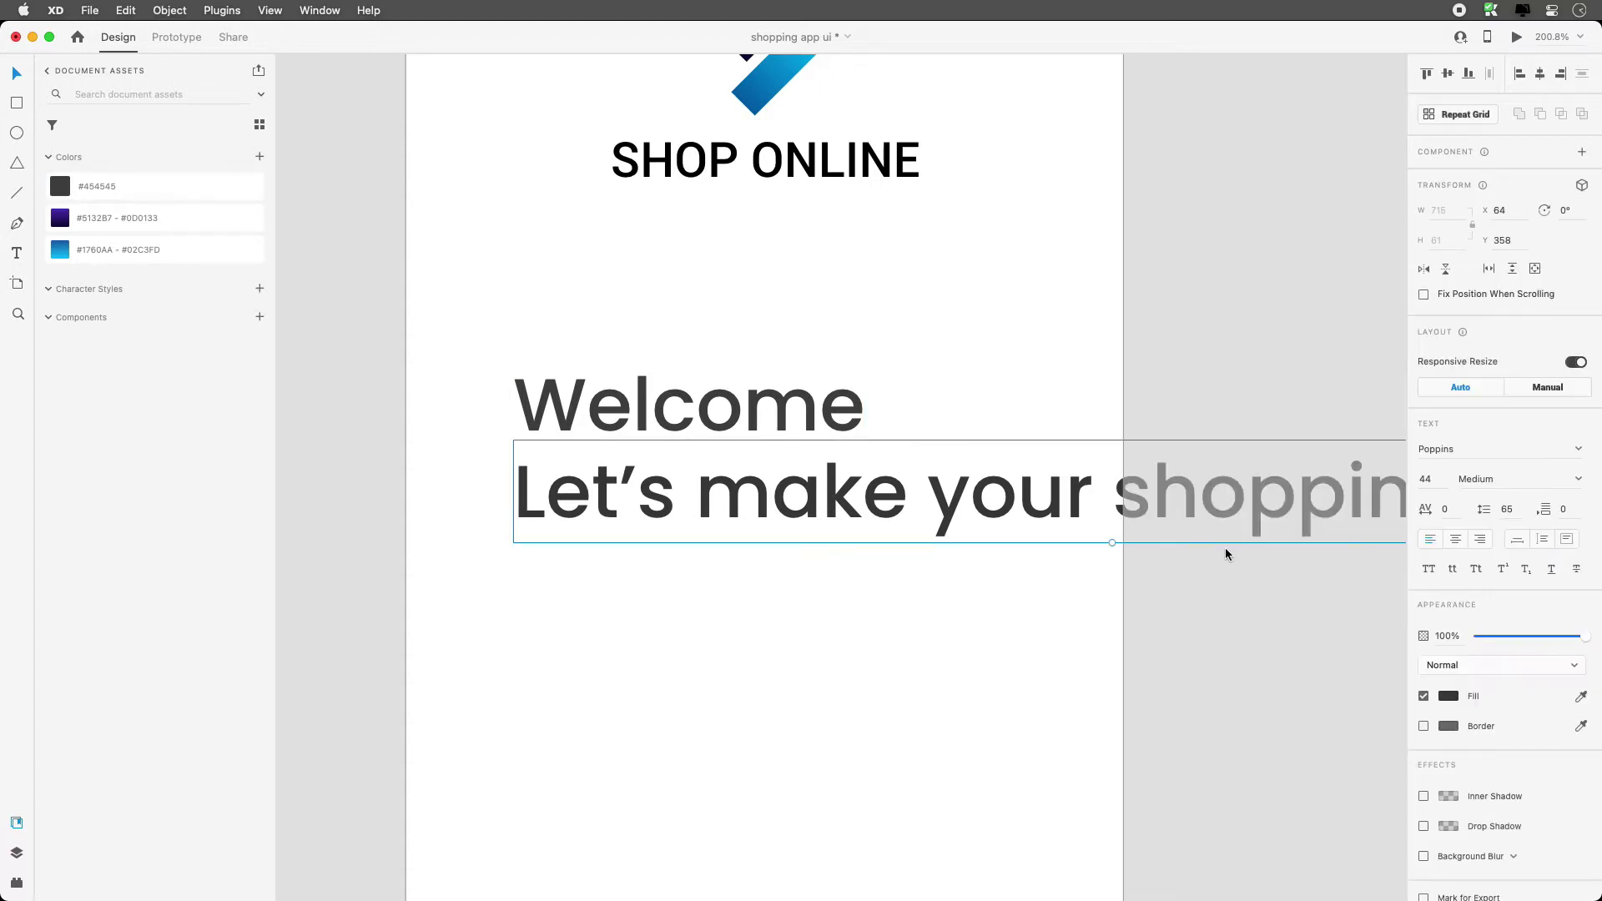
drag(1113, 544, 799, 472)
Left-align the two text lines with each other and move them to X 24, with the second line at Y 366.
shift+click(803, 397)
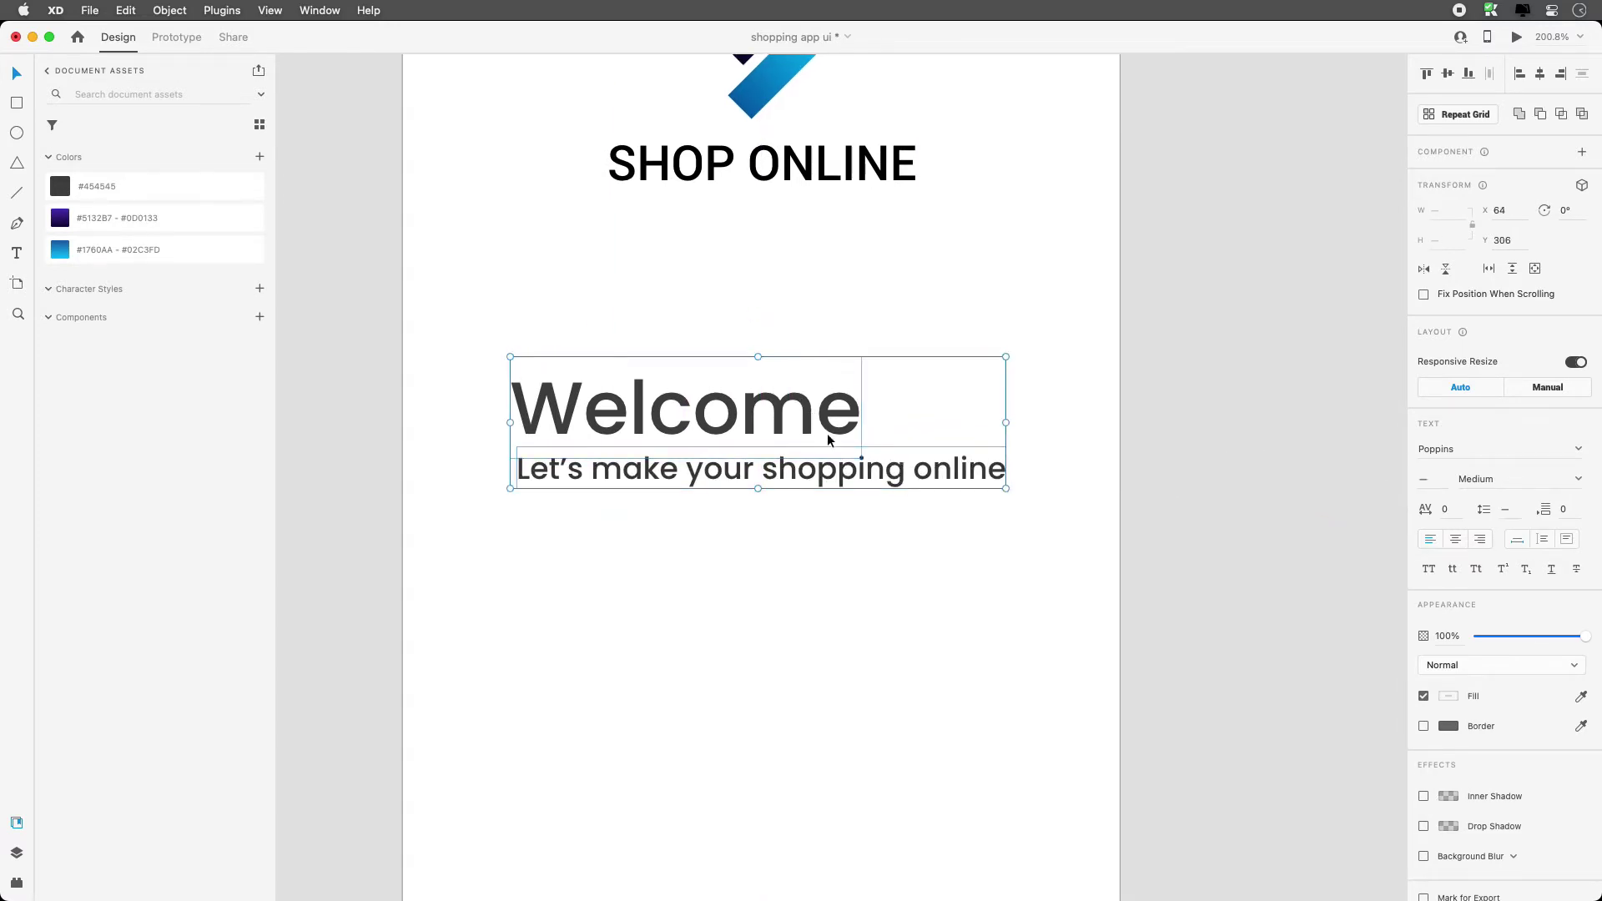
click(1519, 73)
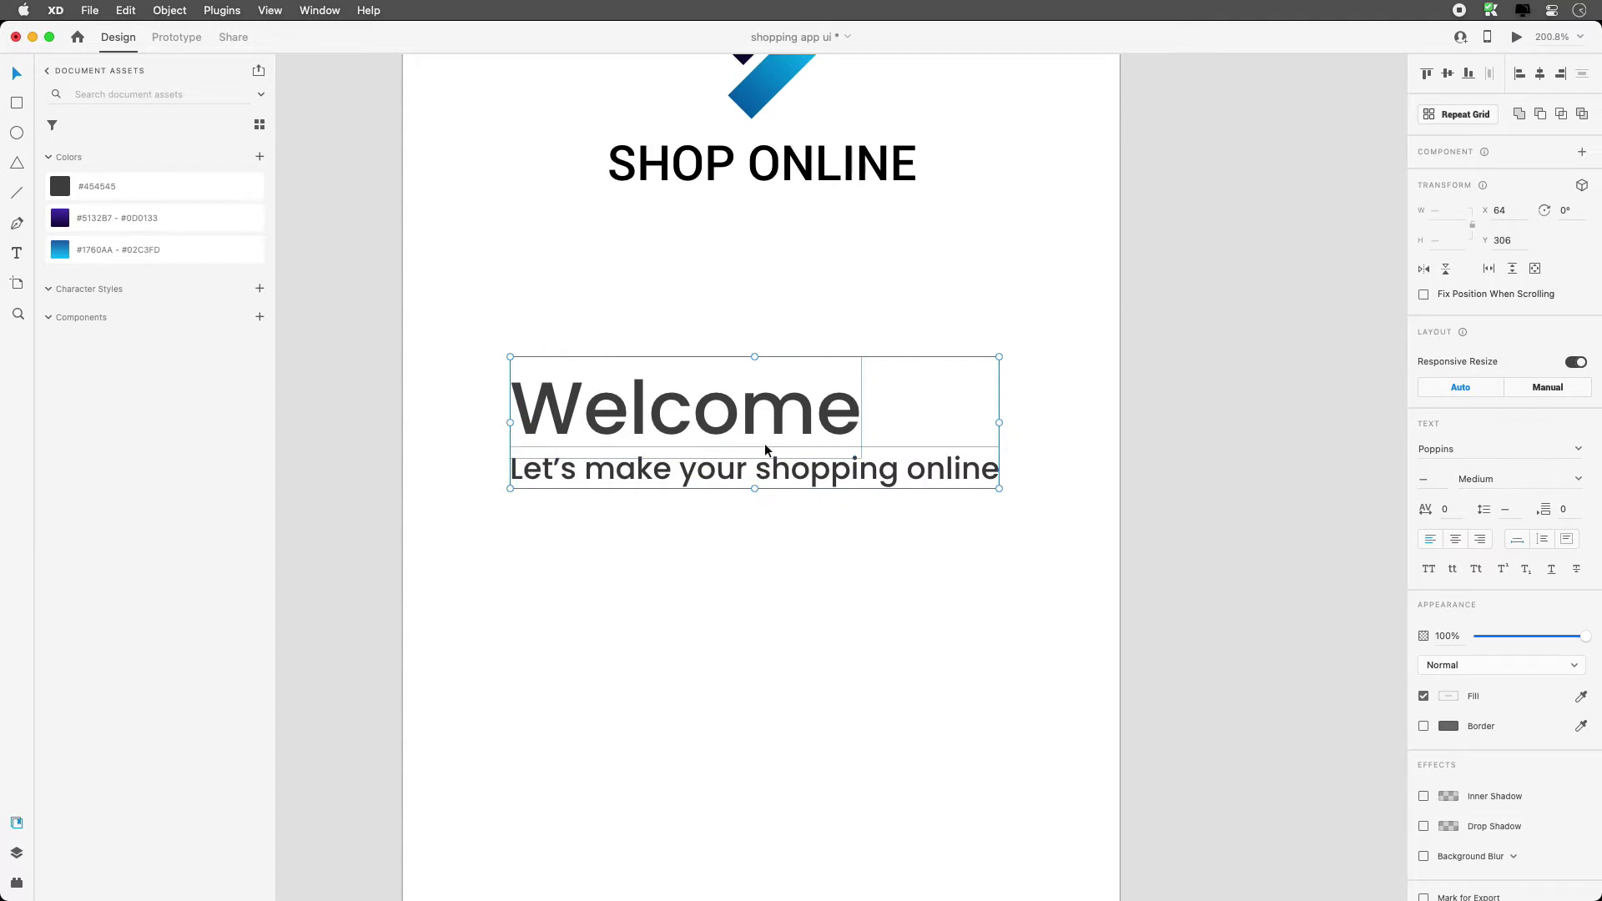
drag(755, 431, 670, 482)
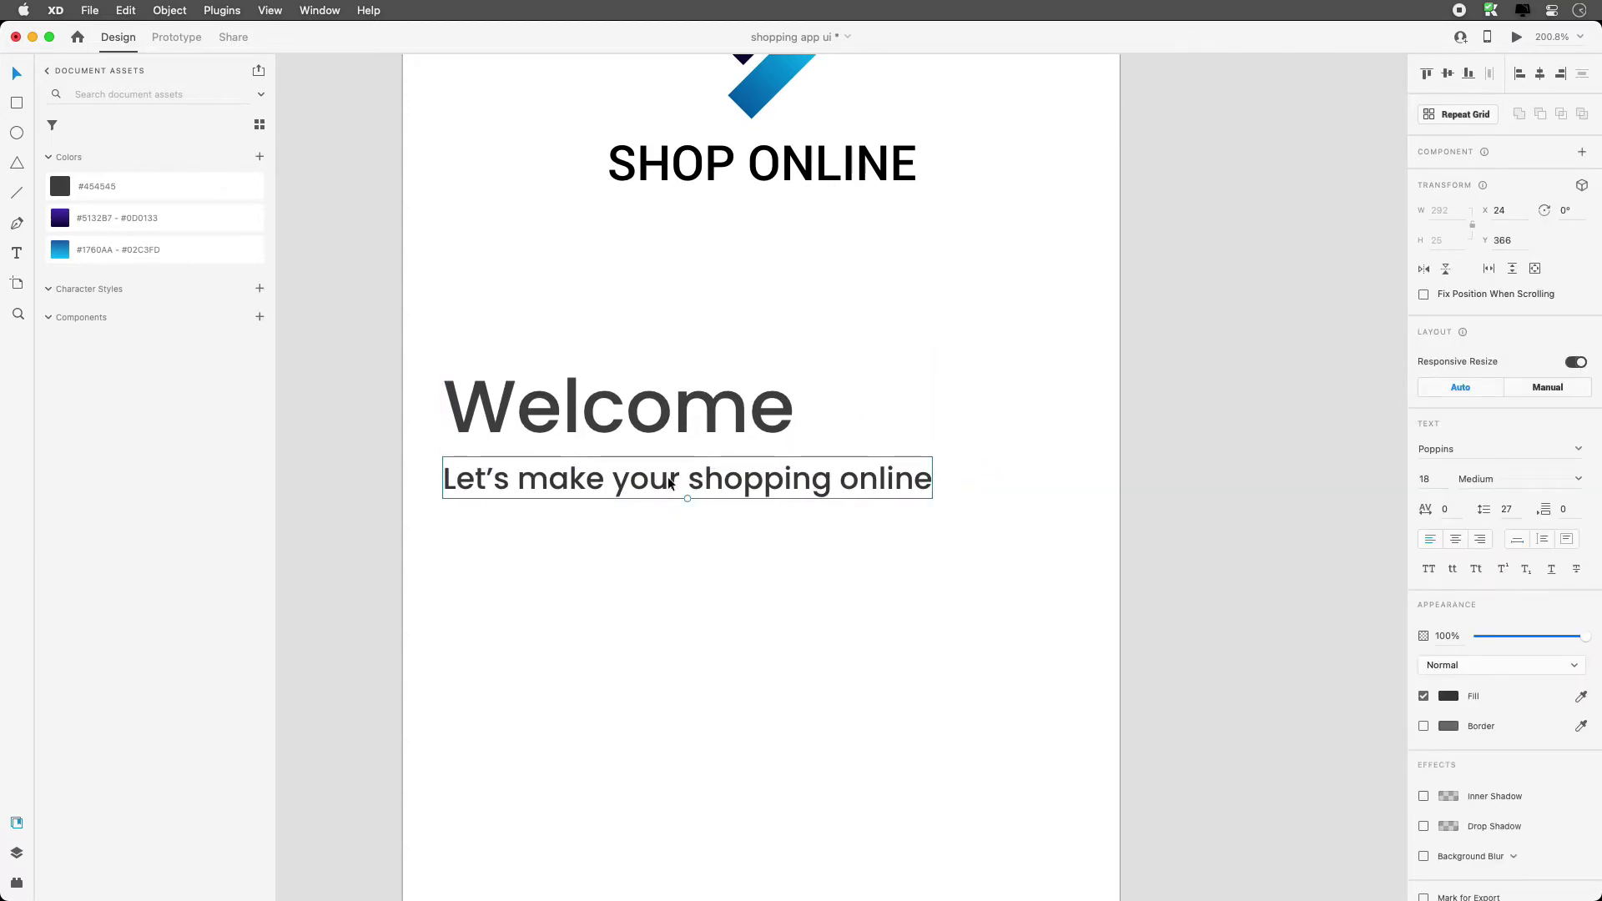
click(666, 401)
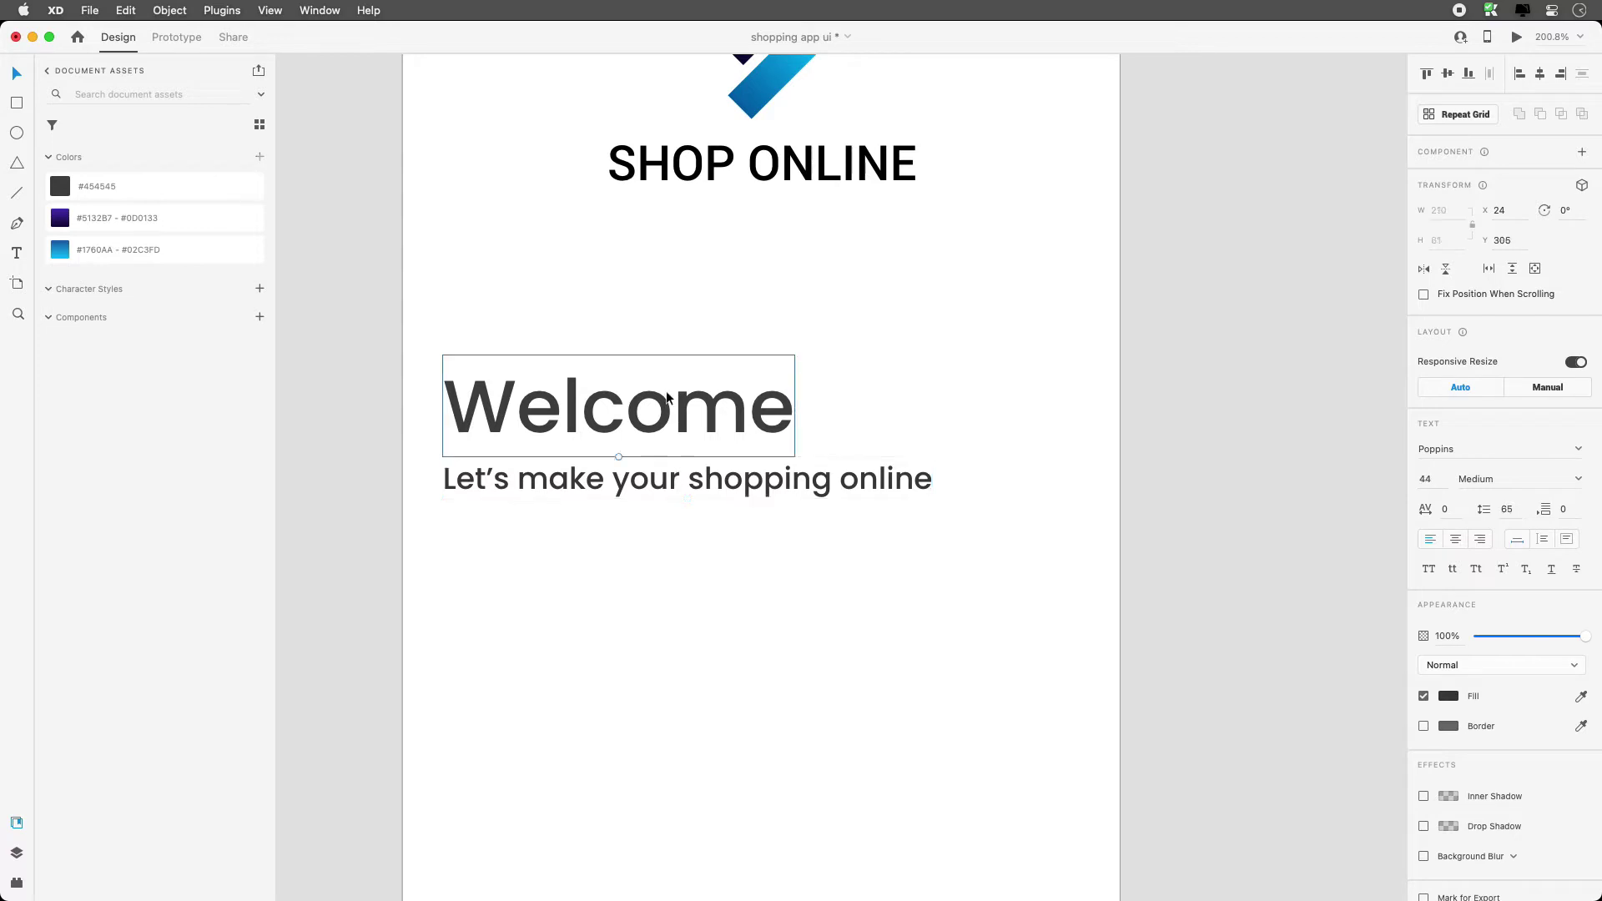
Change the second line's fill to light gray #A3A3A3 and save that color in the document assets.
click(666, 478)
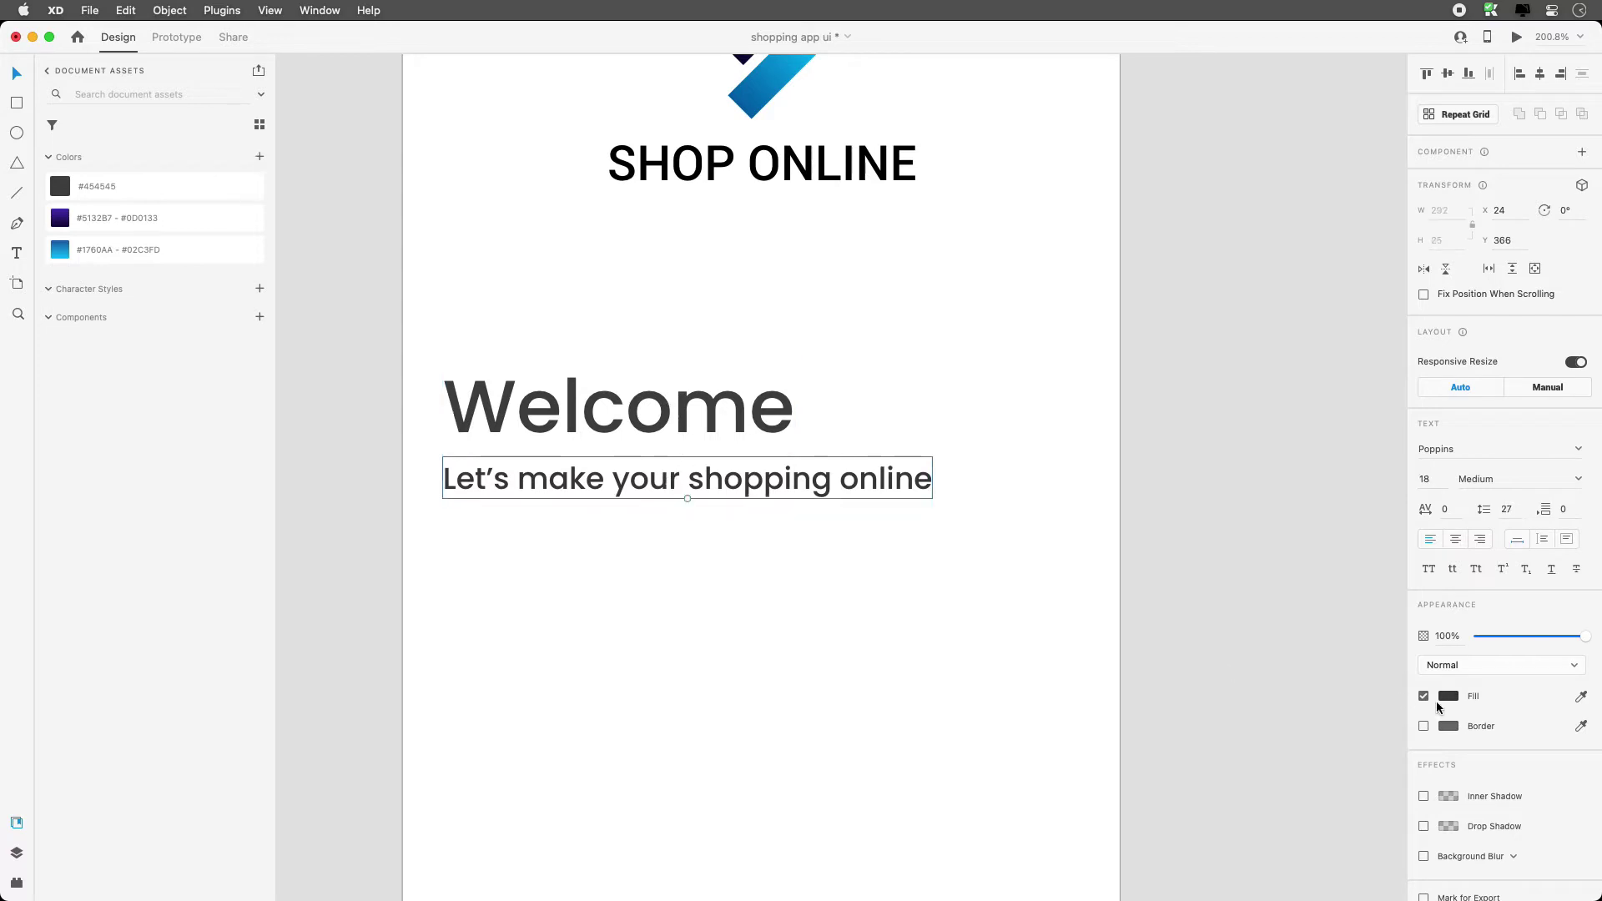
click(1443, 699)
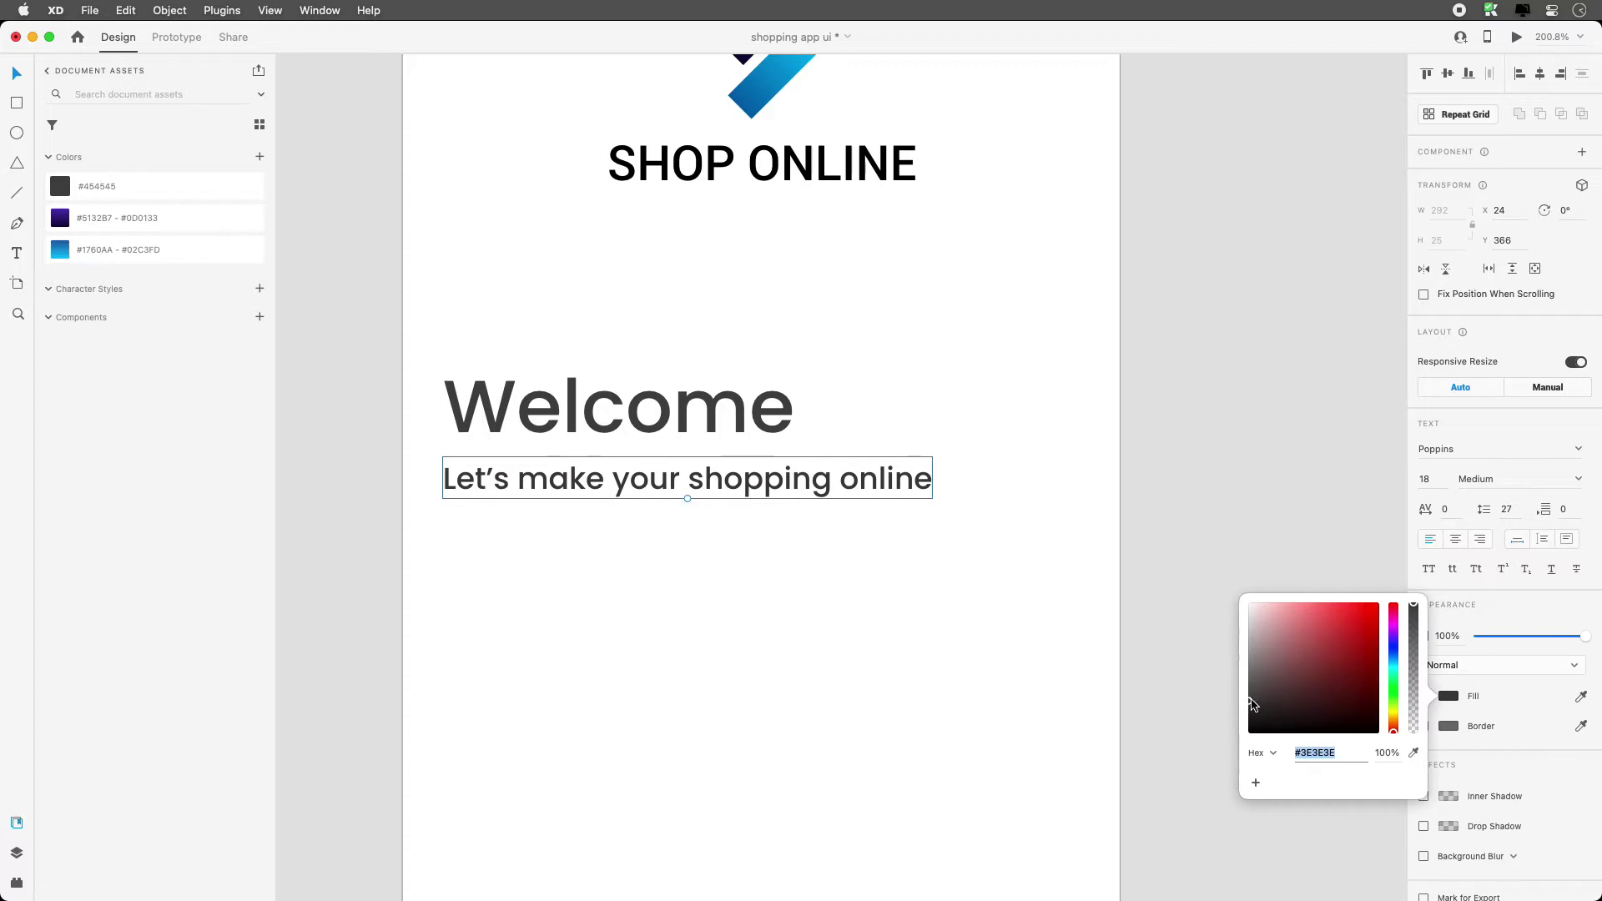
drag(1251, 696, 1243, 654)
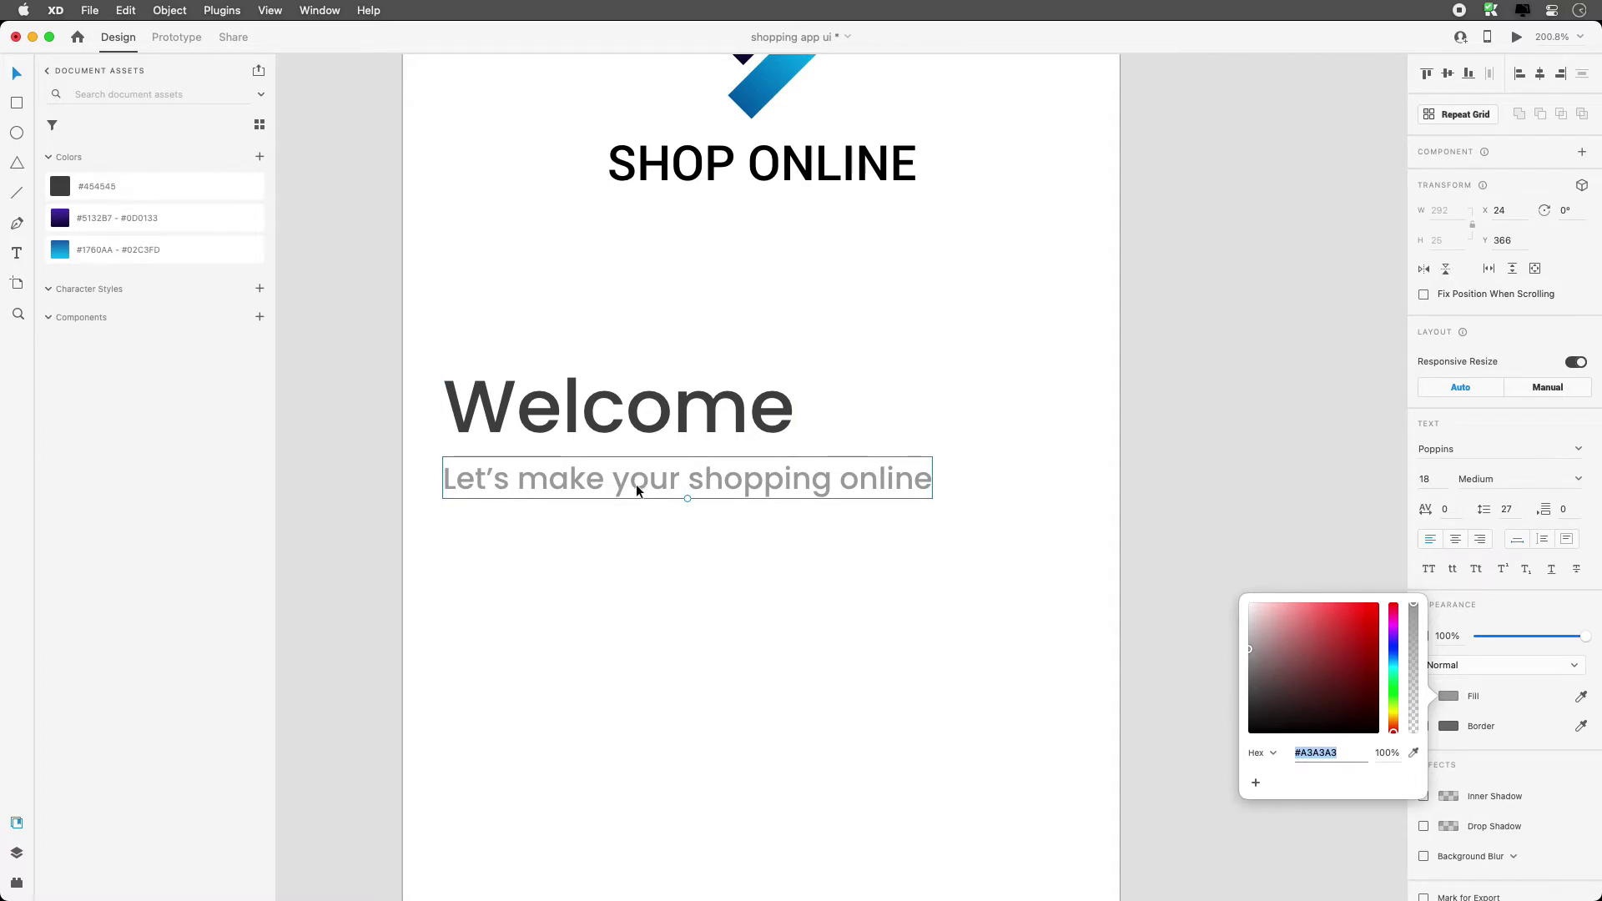
click(259, 158)
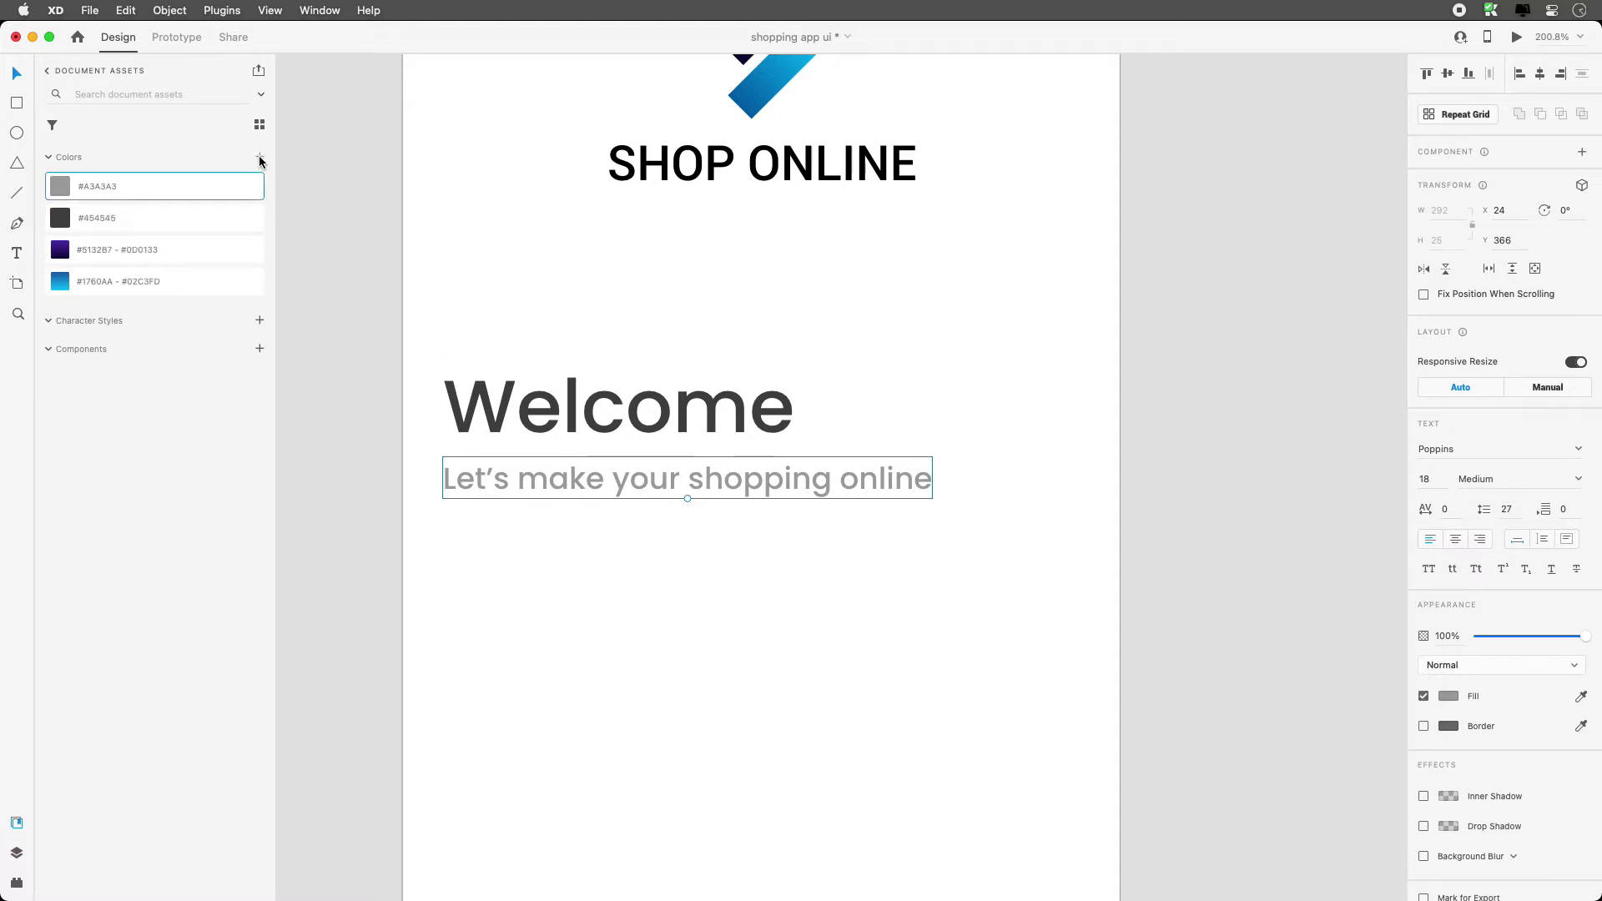
Save the Welcome text's #454545 fill and the second line's #A3A3A3 fill as swatches in the color picker.
click(627, 333)
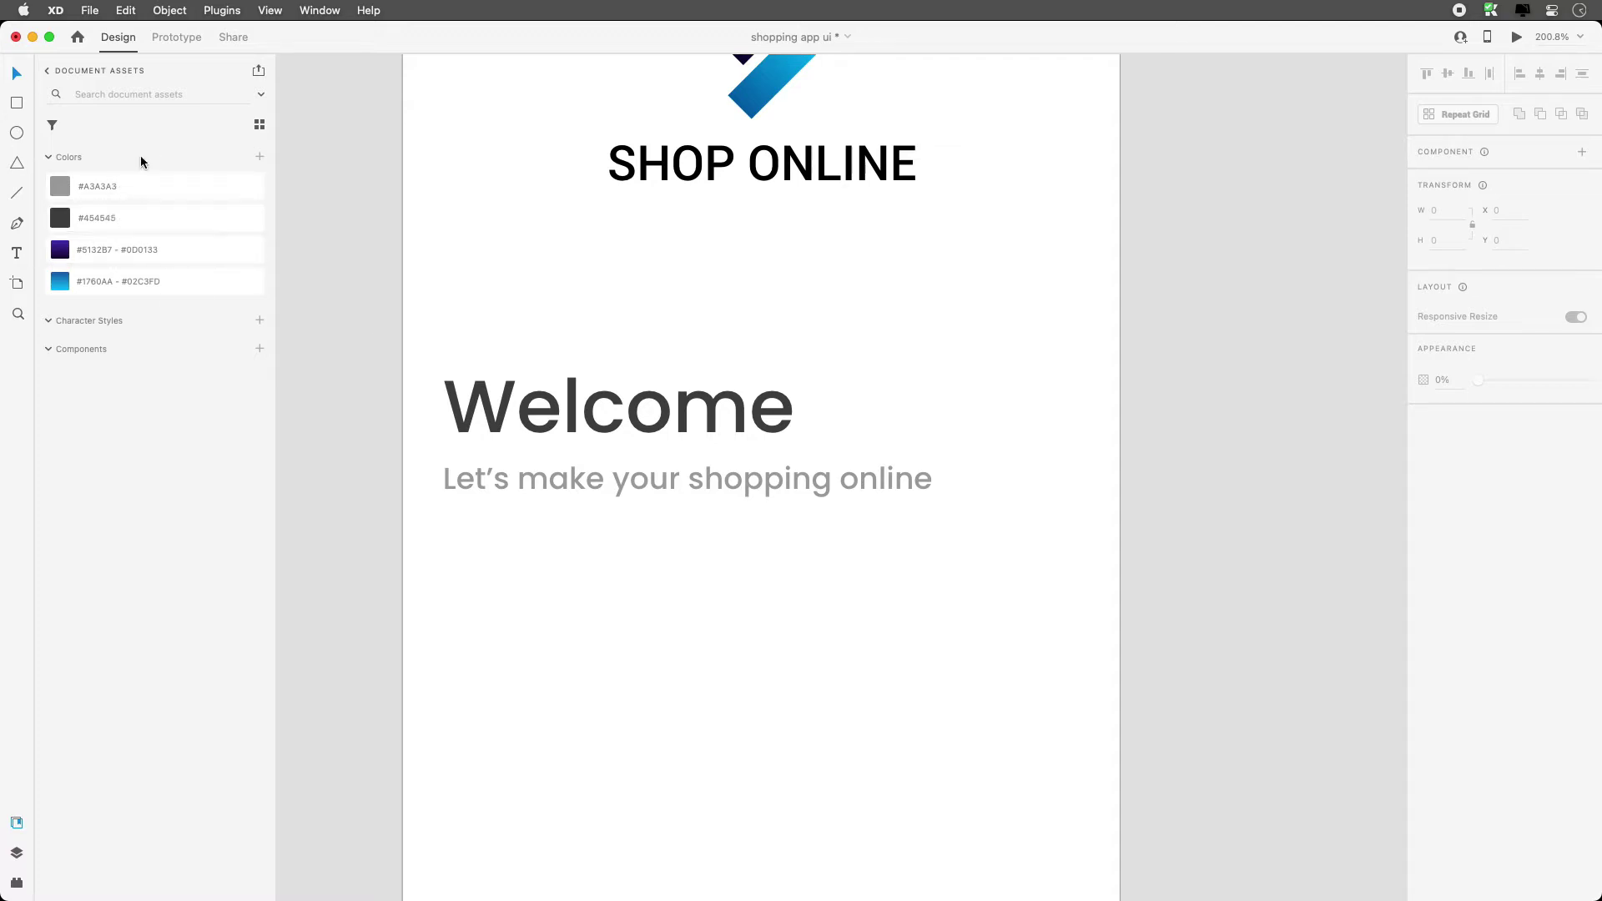
click(779, 429)
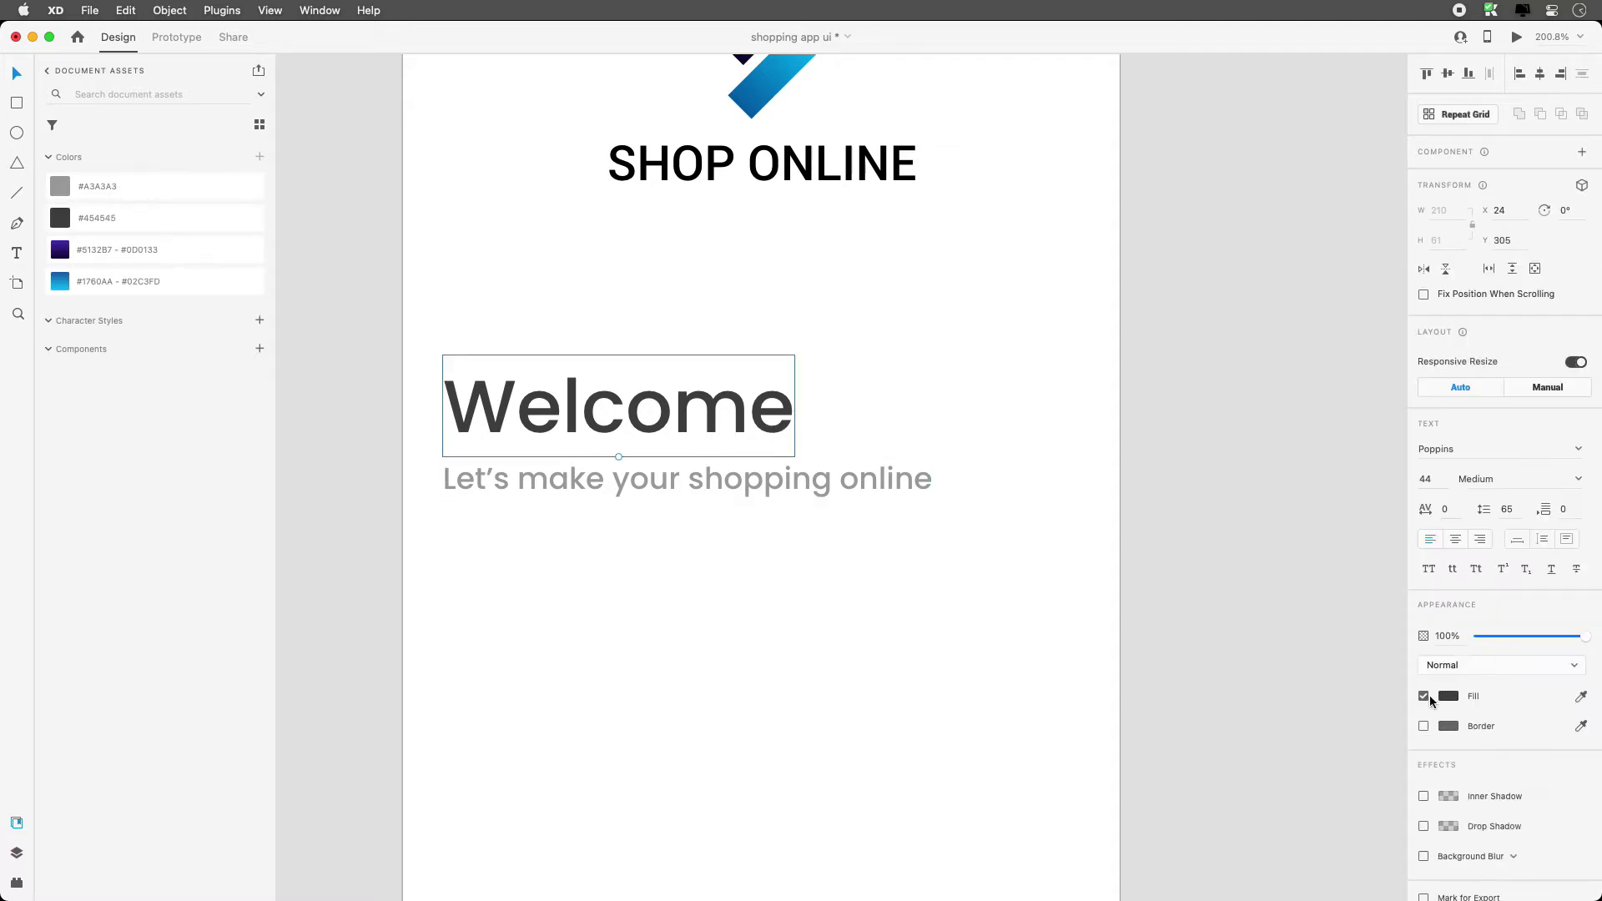
click(1449, 696)
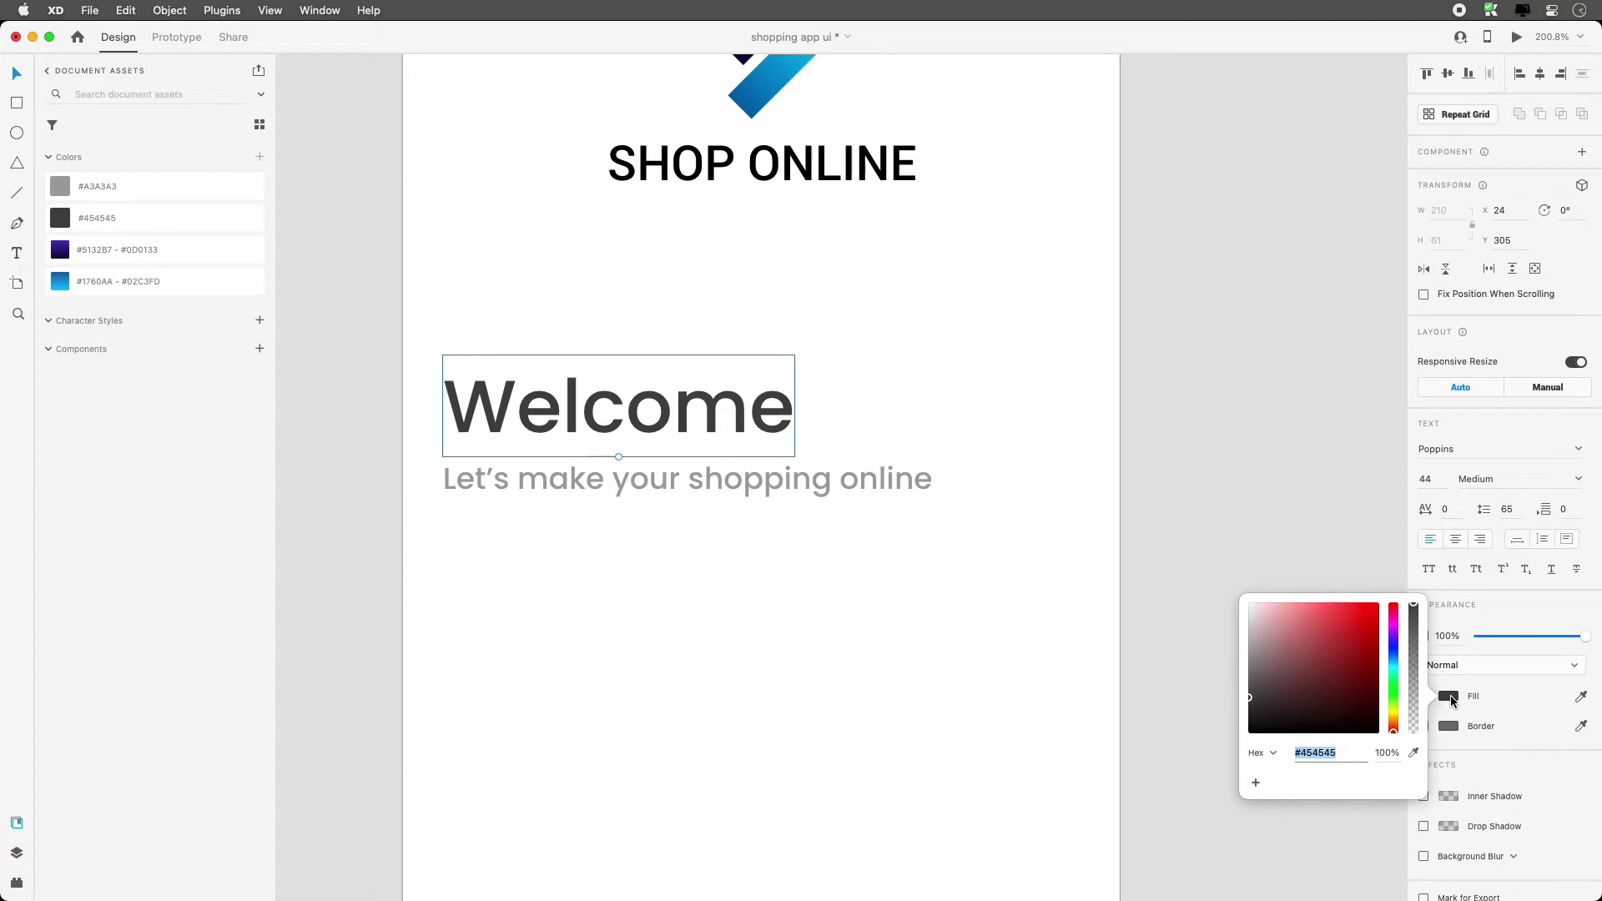
click(1256, 784)
click(778, 489)
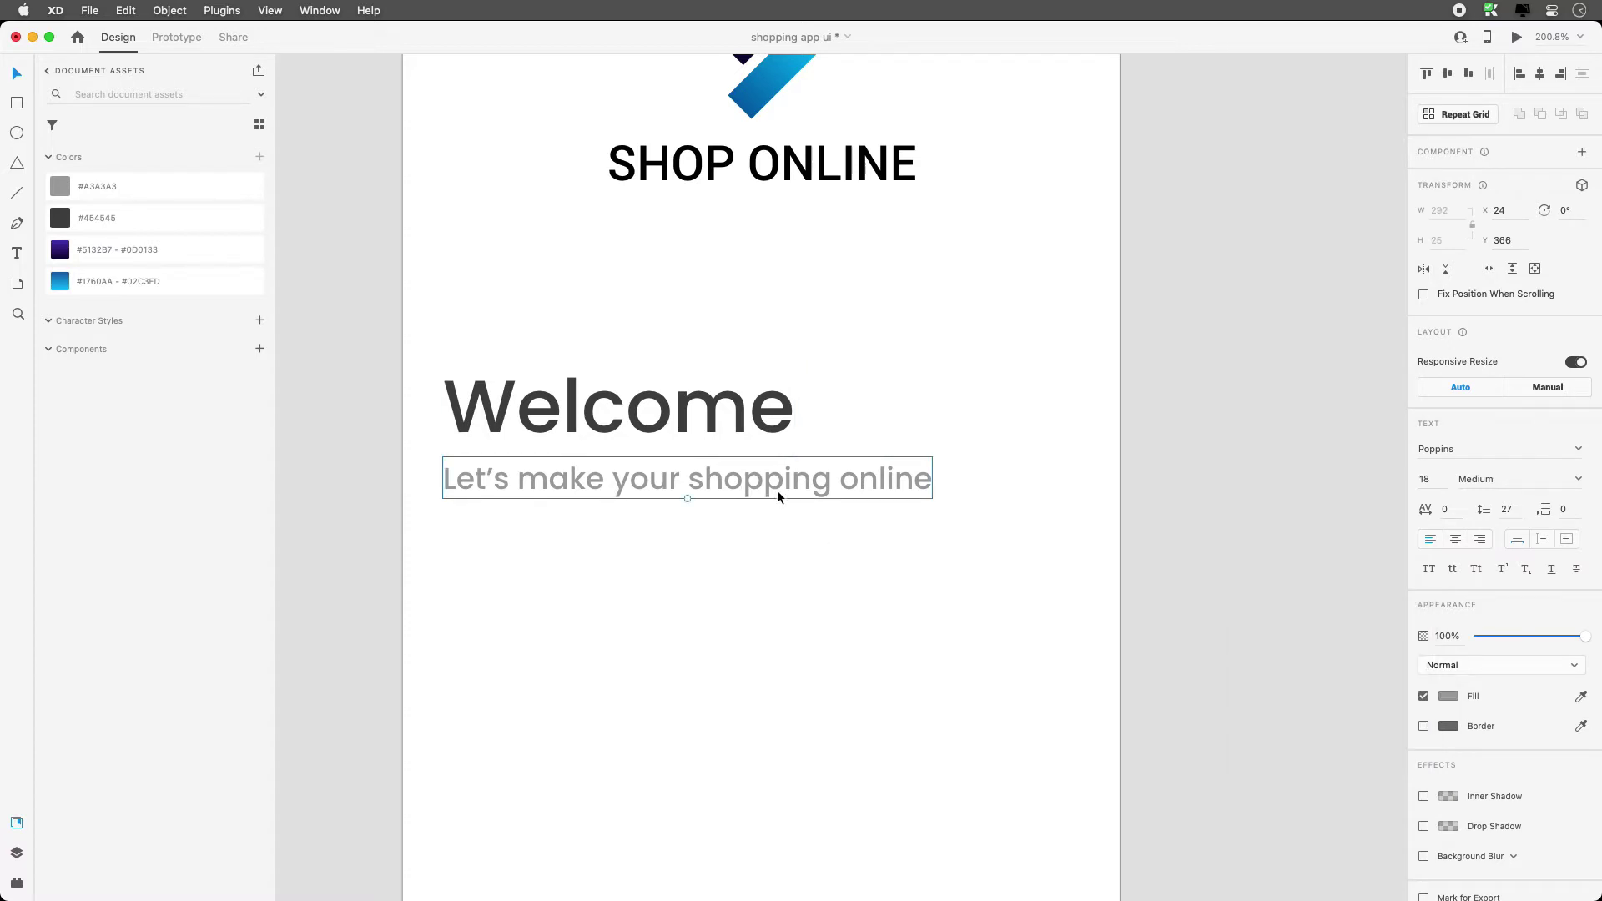
click(1452, 699)
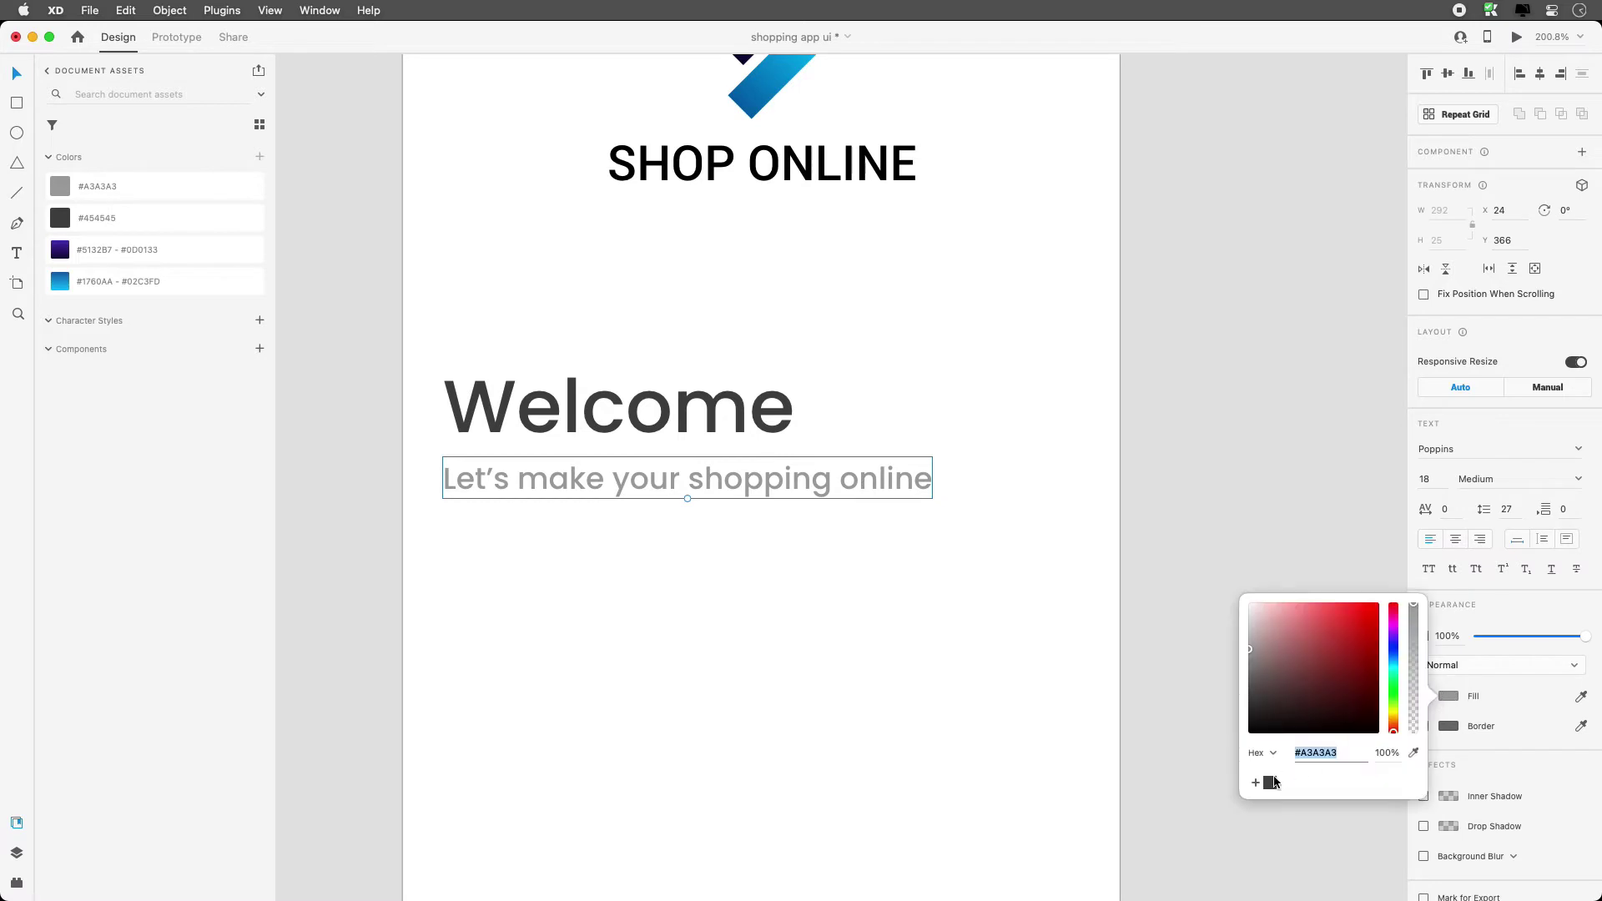
click(1255, 784)
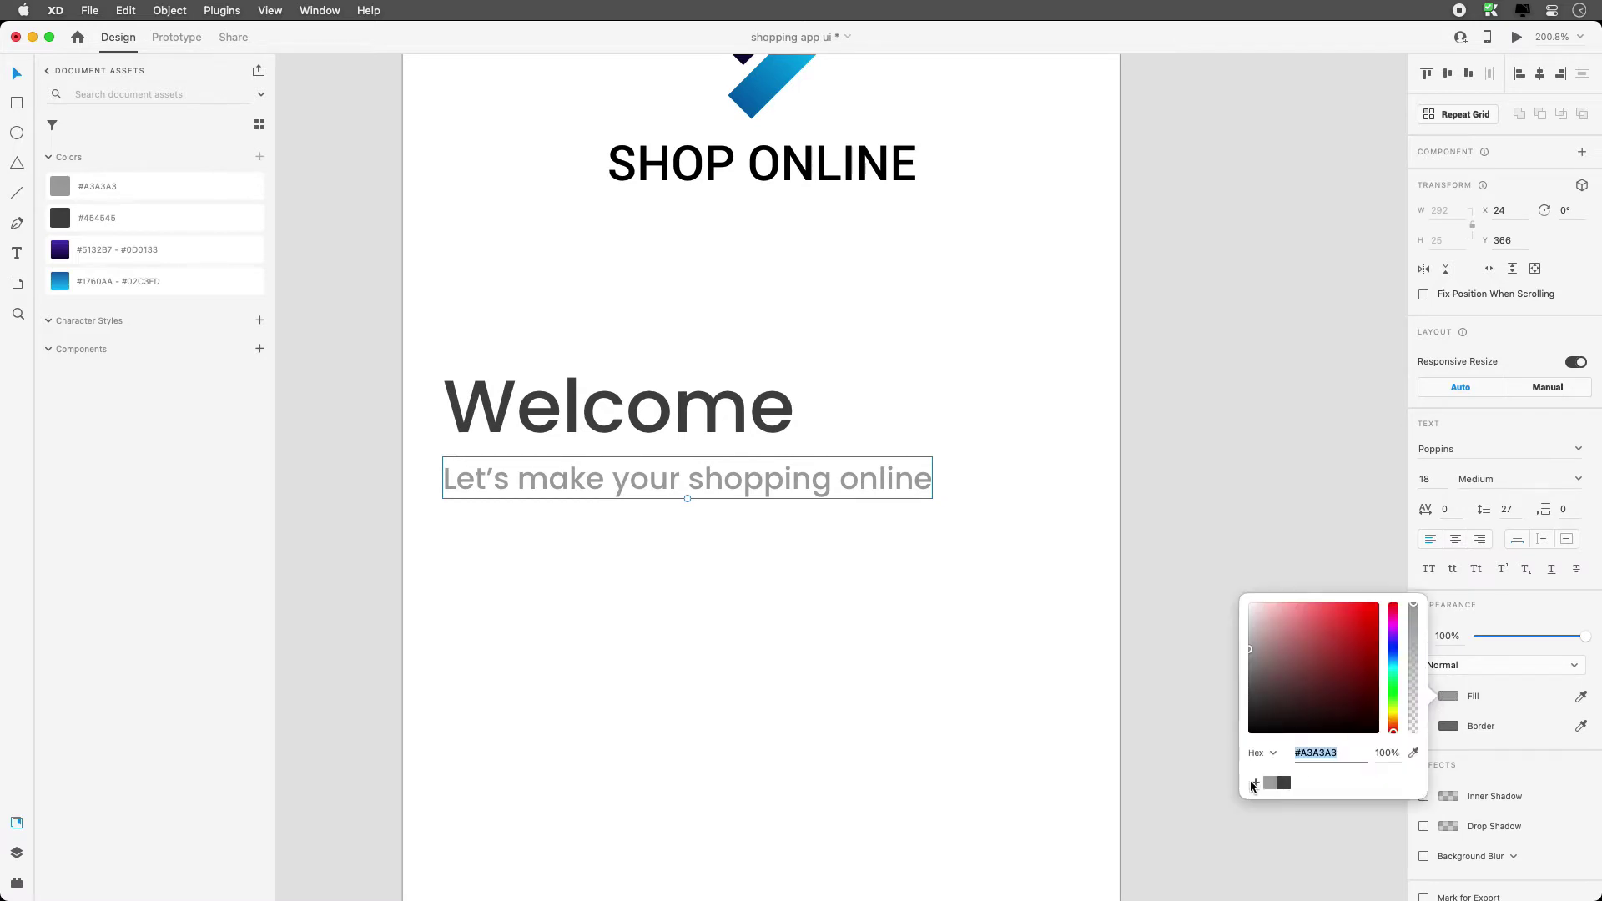
click(870, 673)
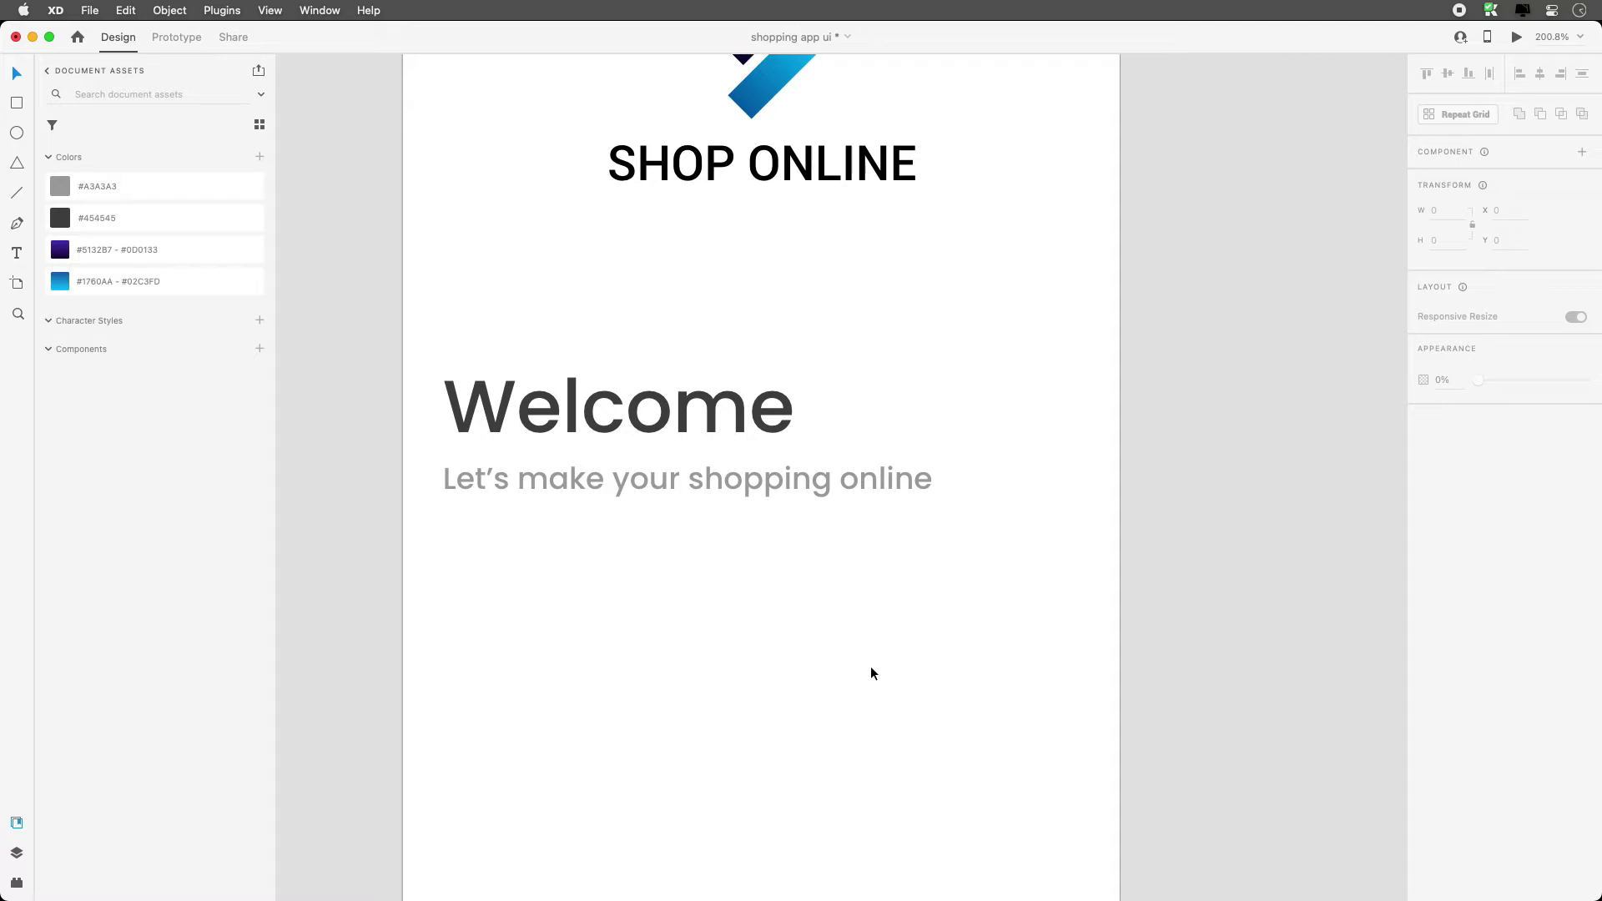
Edit the saved dark gray document color used by the Welcome text to #333333.
key(super+1)
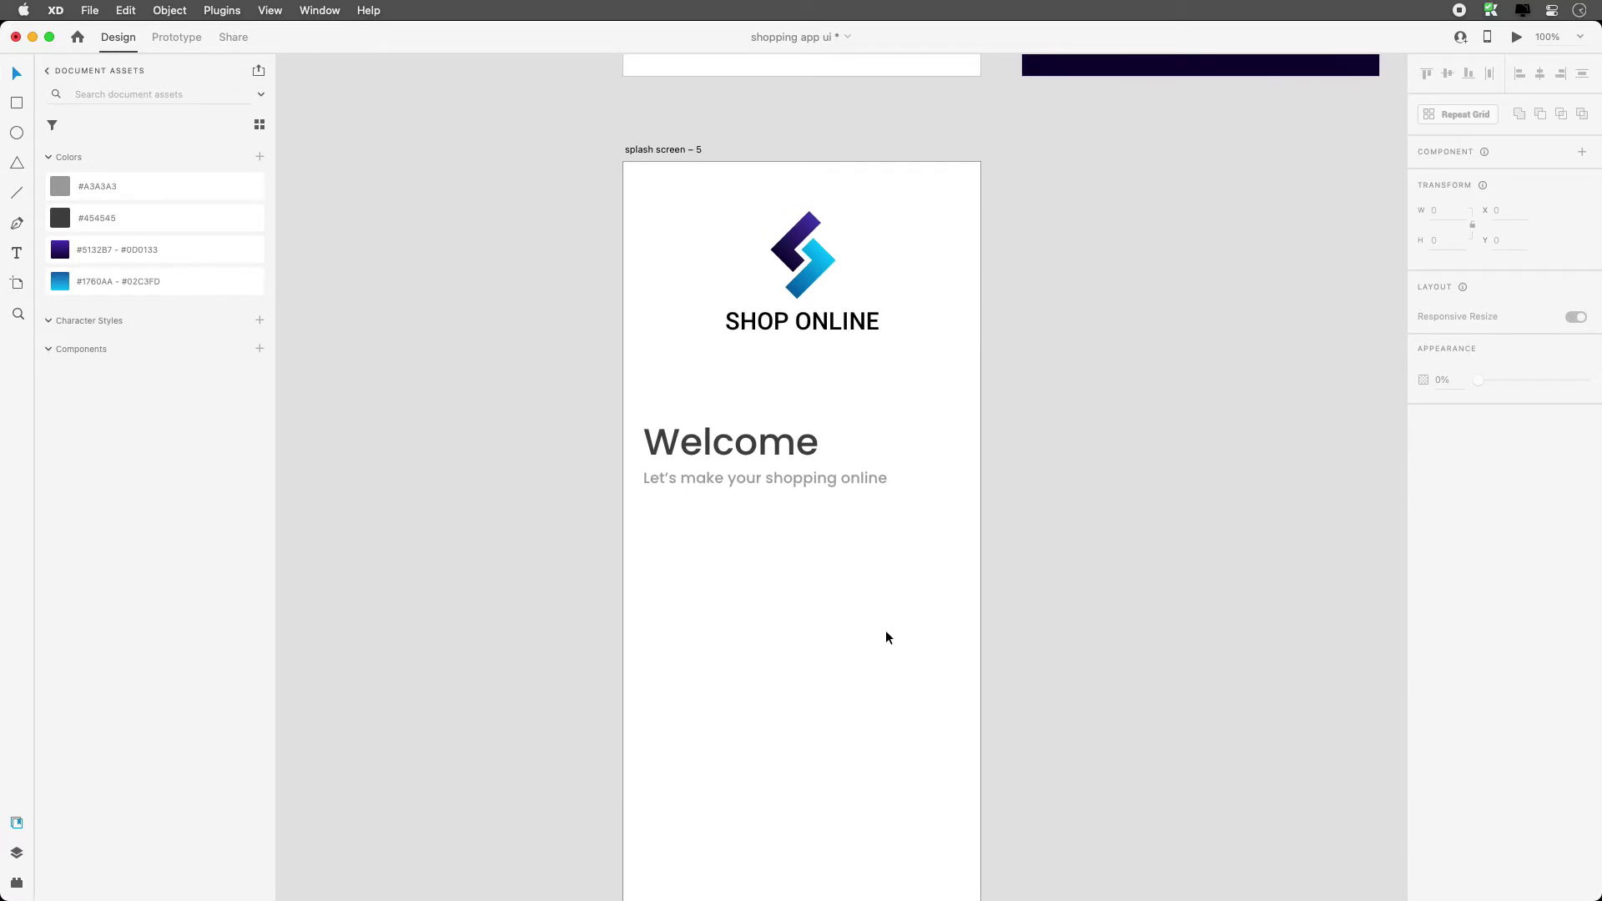
scroll(884, 634, right, 5)
scroll(884, 634, down, 3)
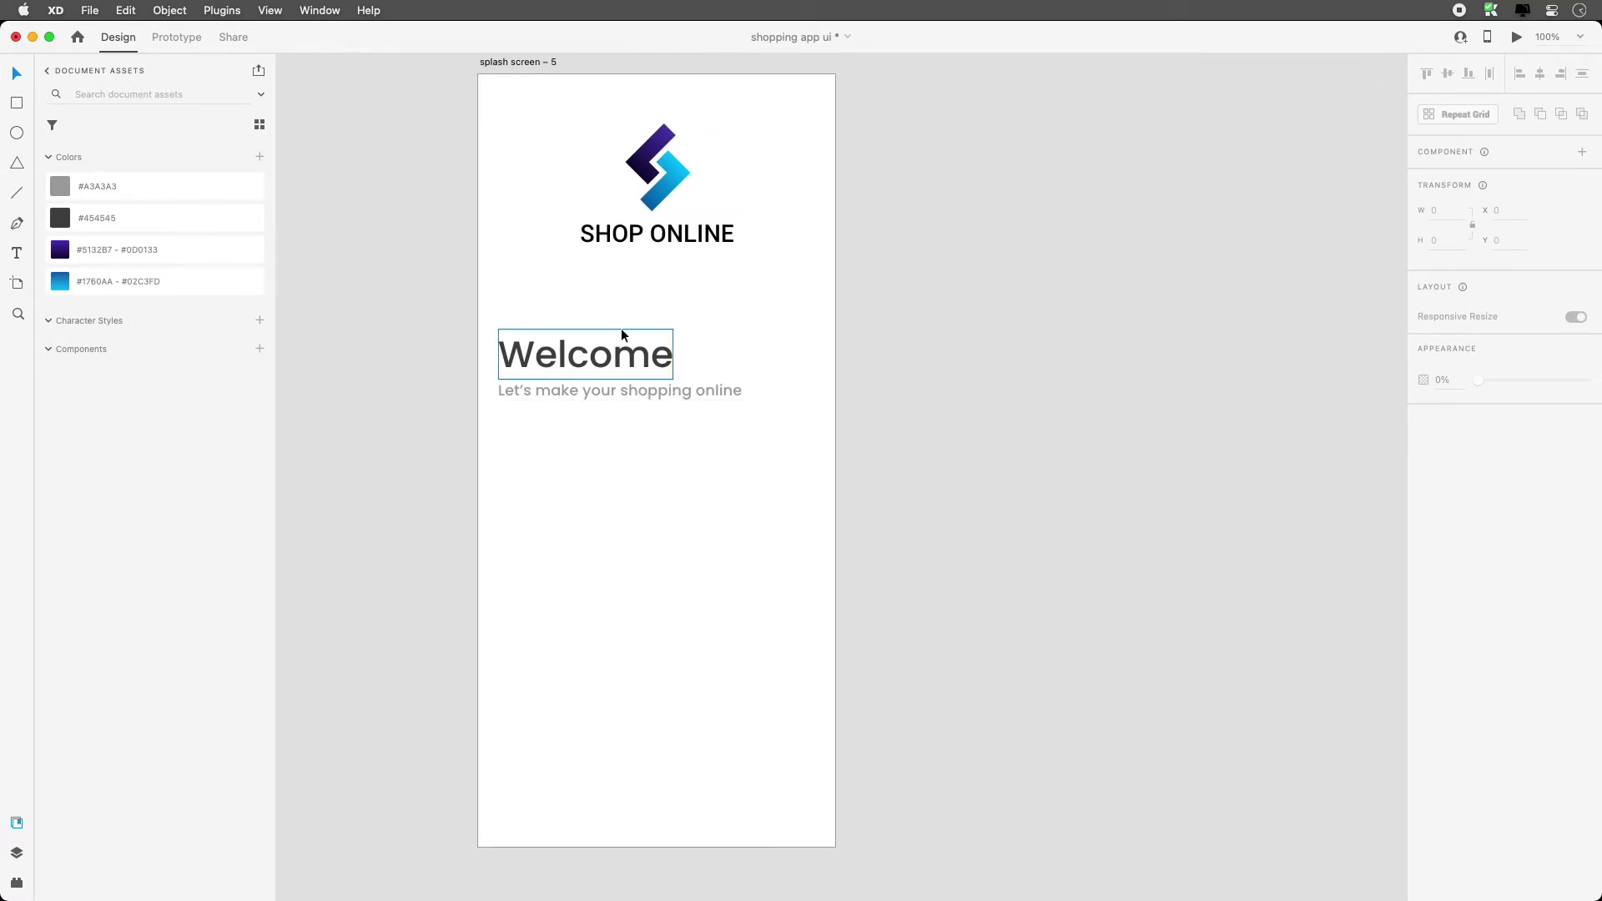
click(608, 352)
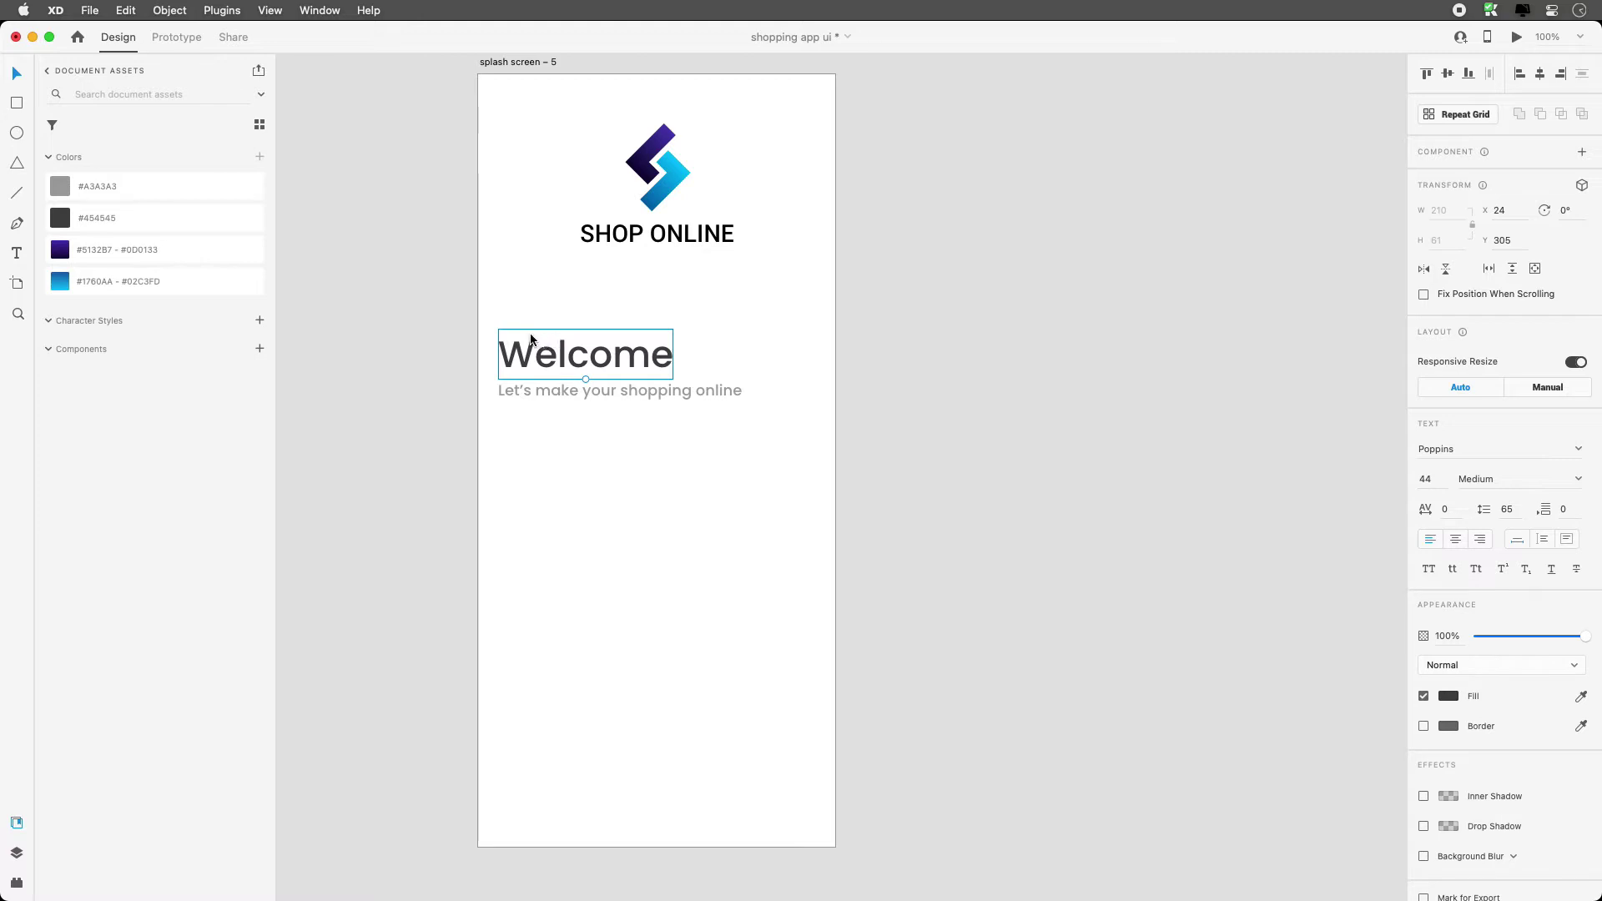
right_click(143, 224)
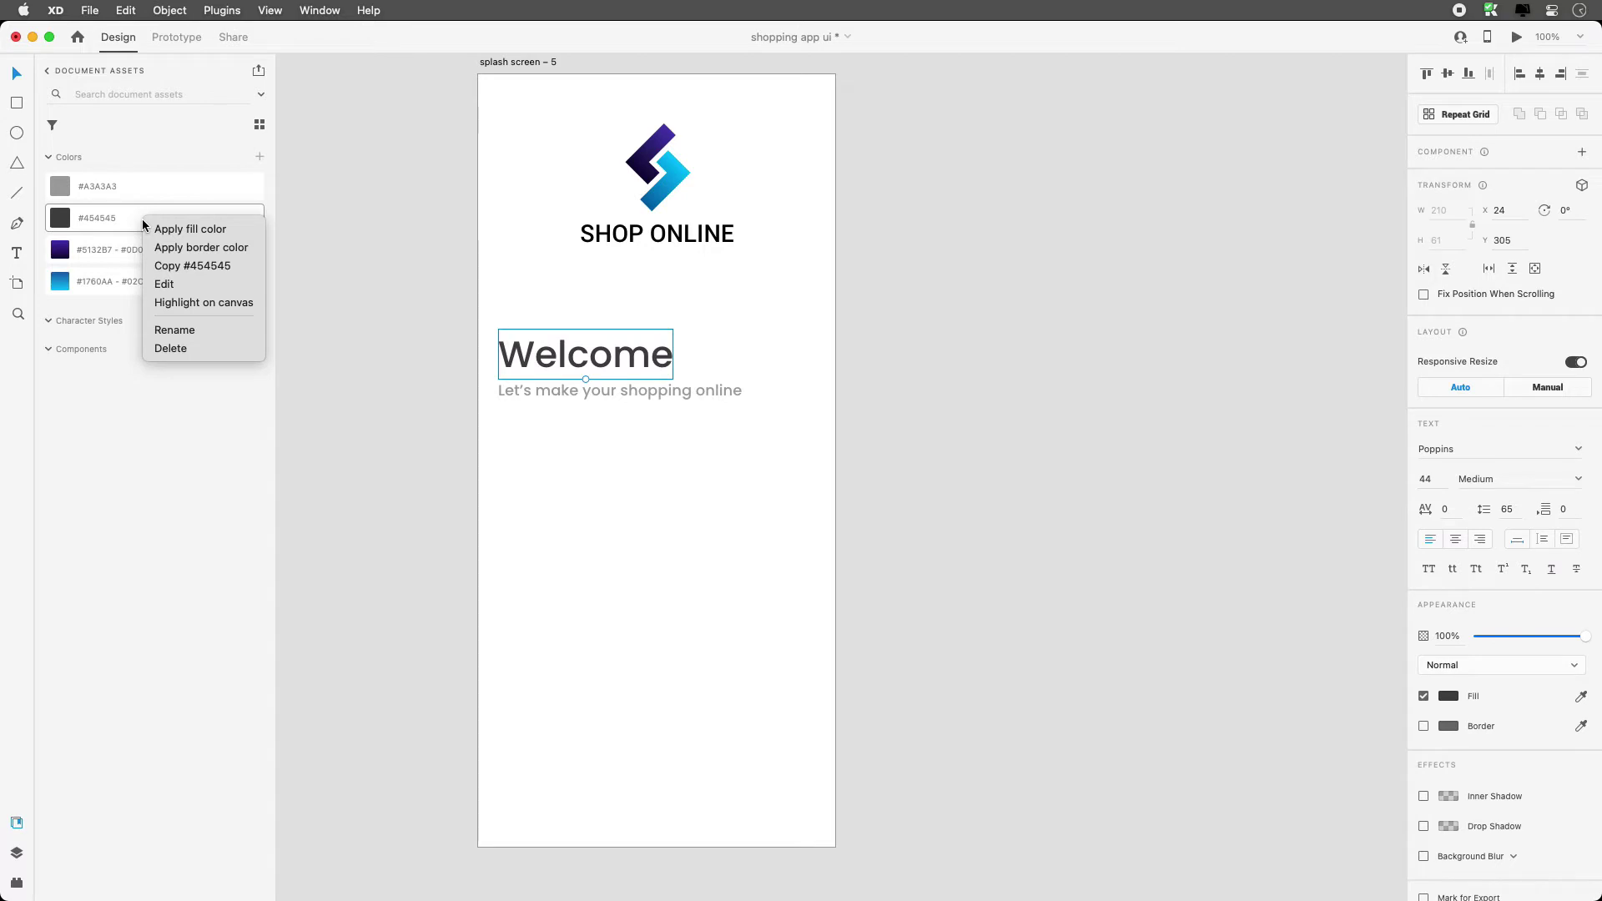
click(192, 285)
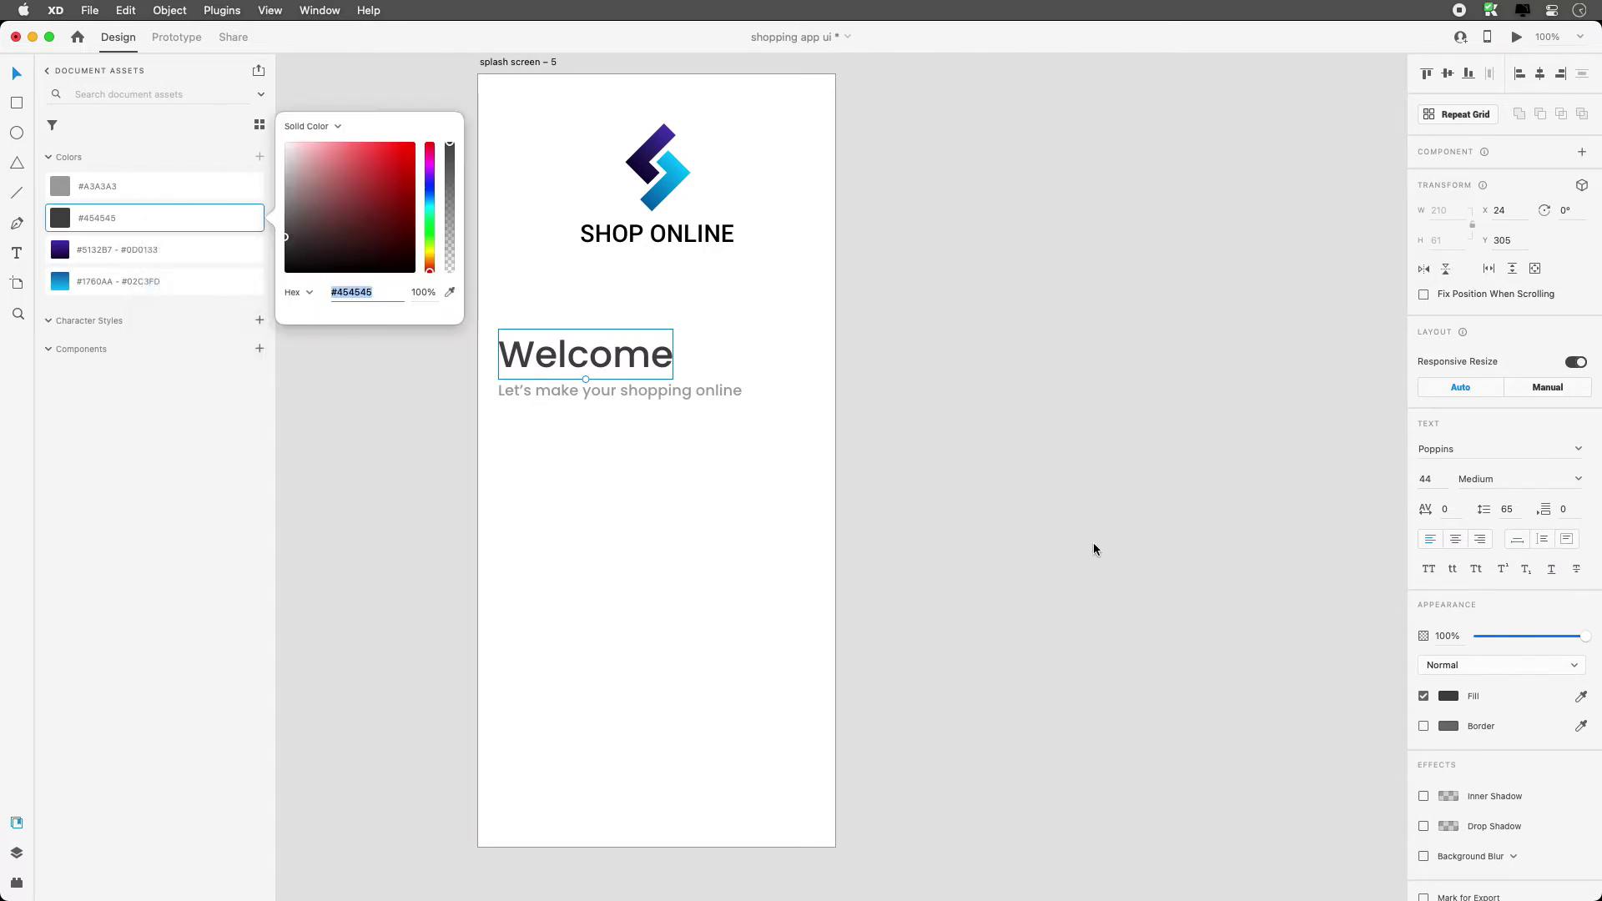
click(284, 248)
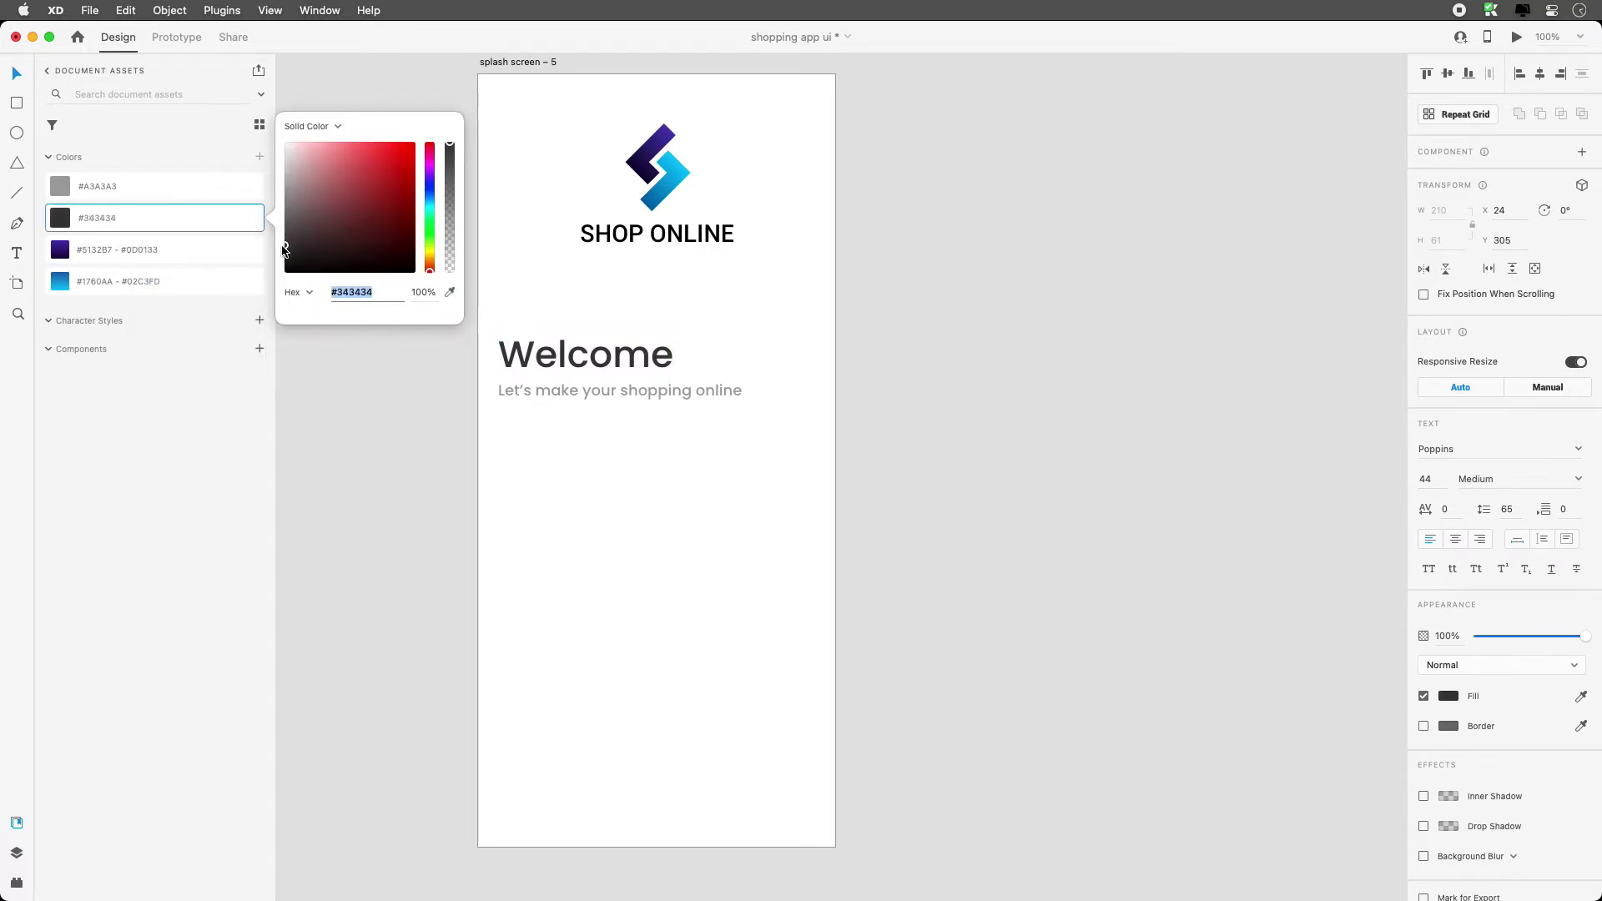
drag(284, 248, 285, 248)
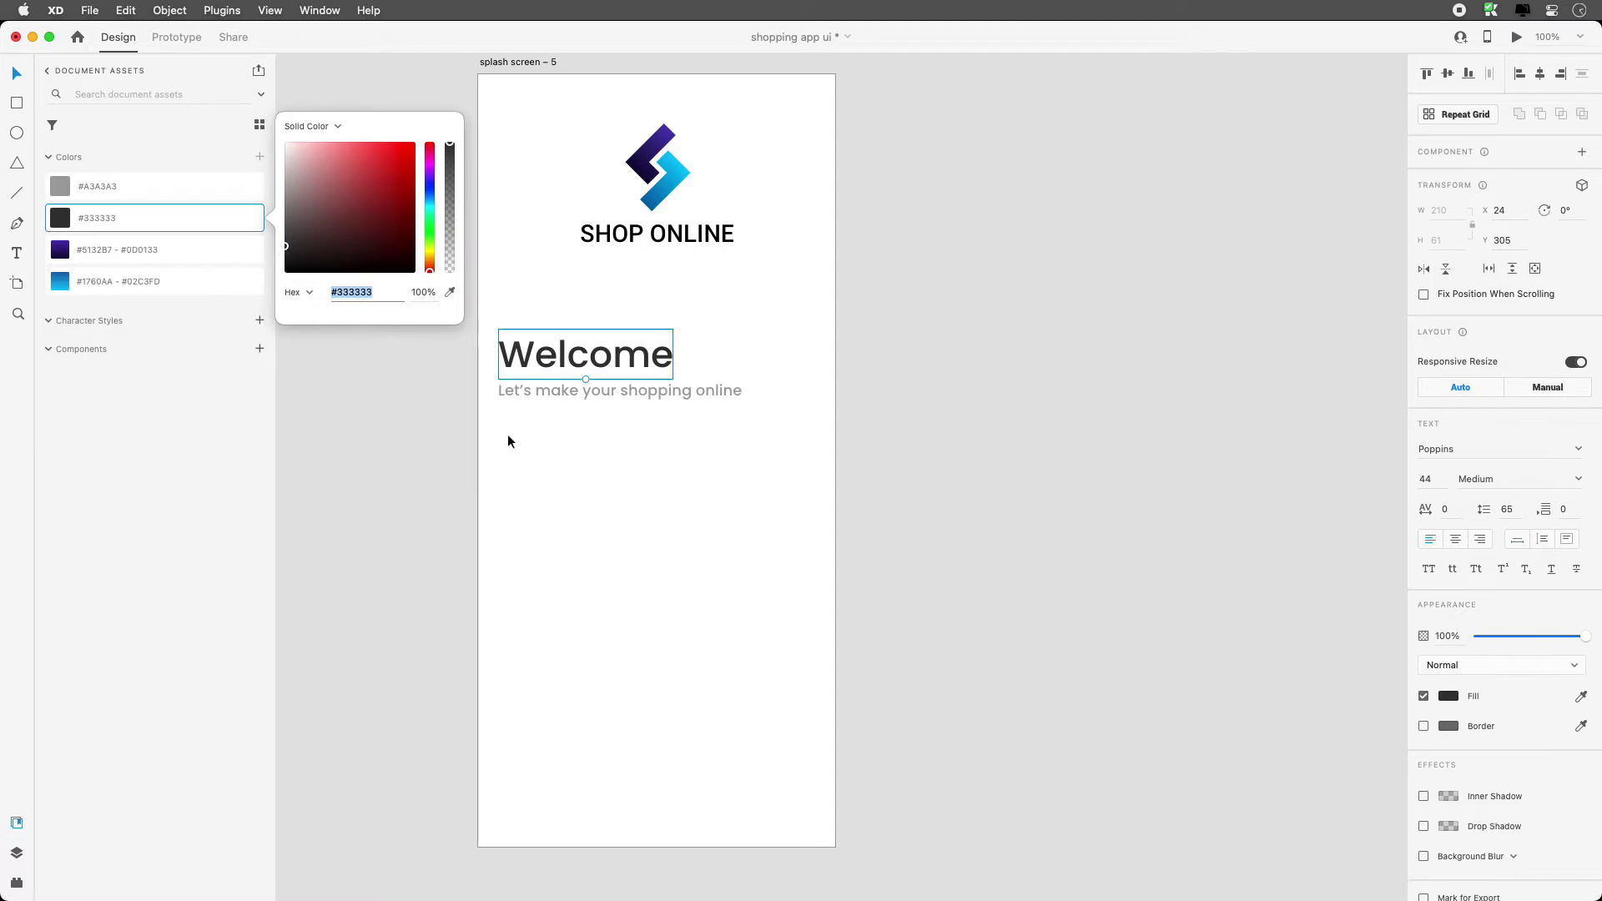
click(581, 439)
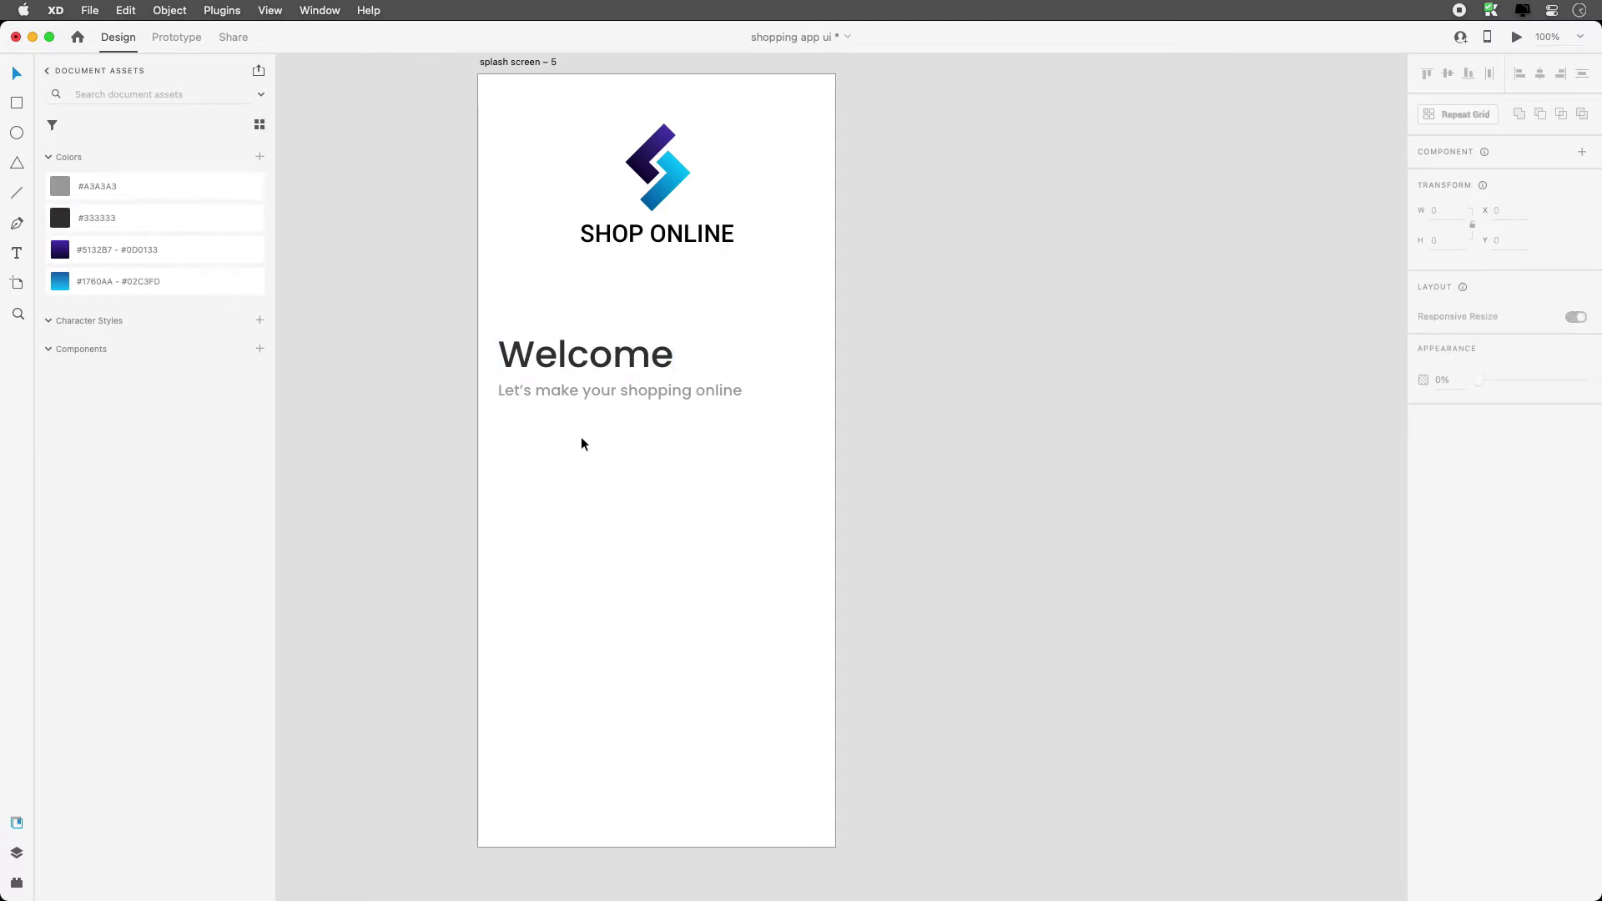
Darken the saved light gray document color used by the second text line to #939393.
click(534, 390)
scroll(547, 308, up, 3)
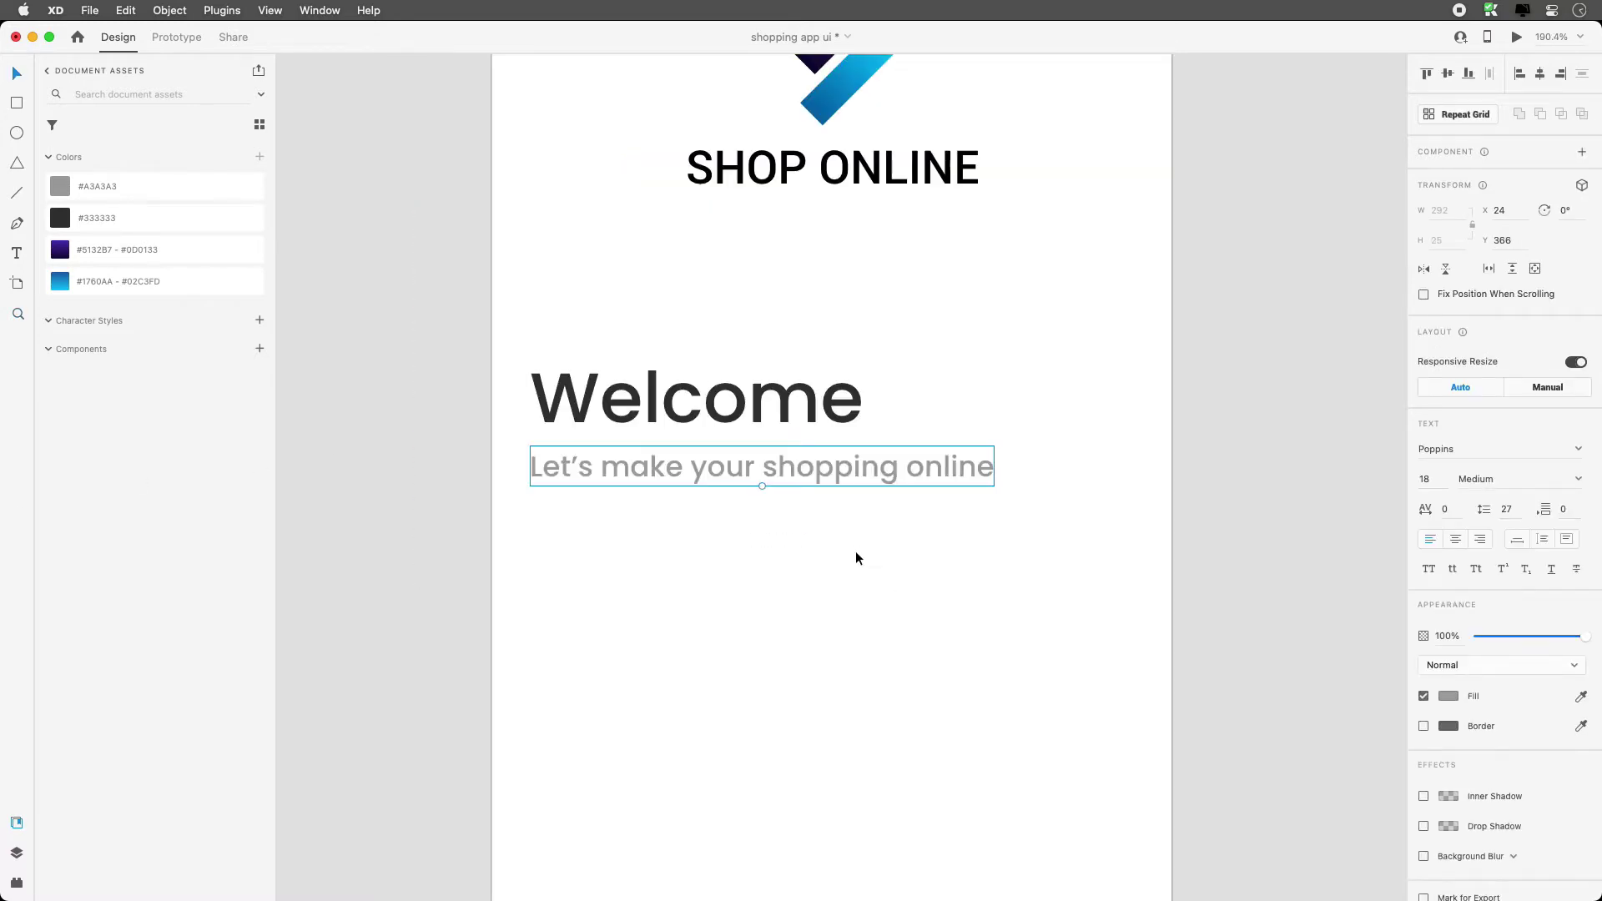
drag(854, 554, 758, 543)
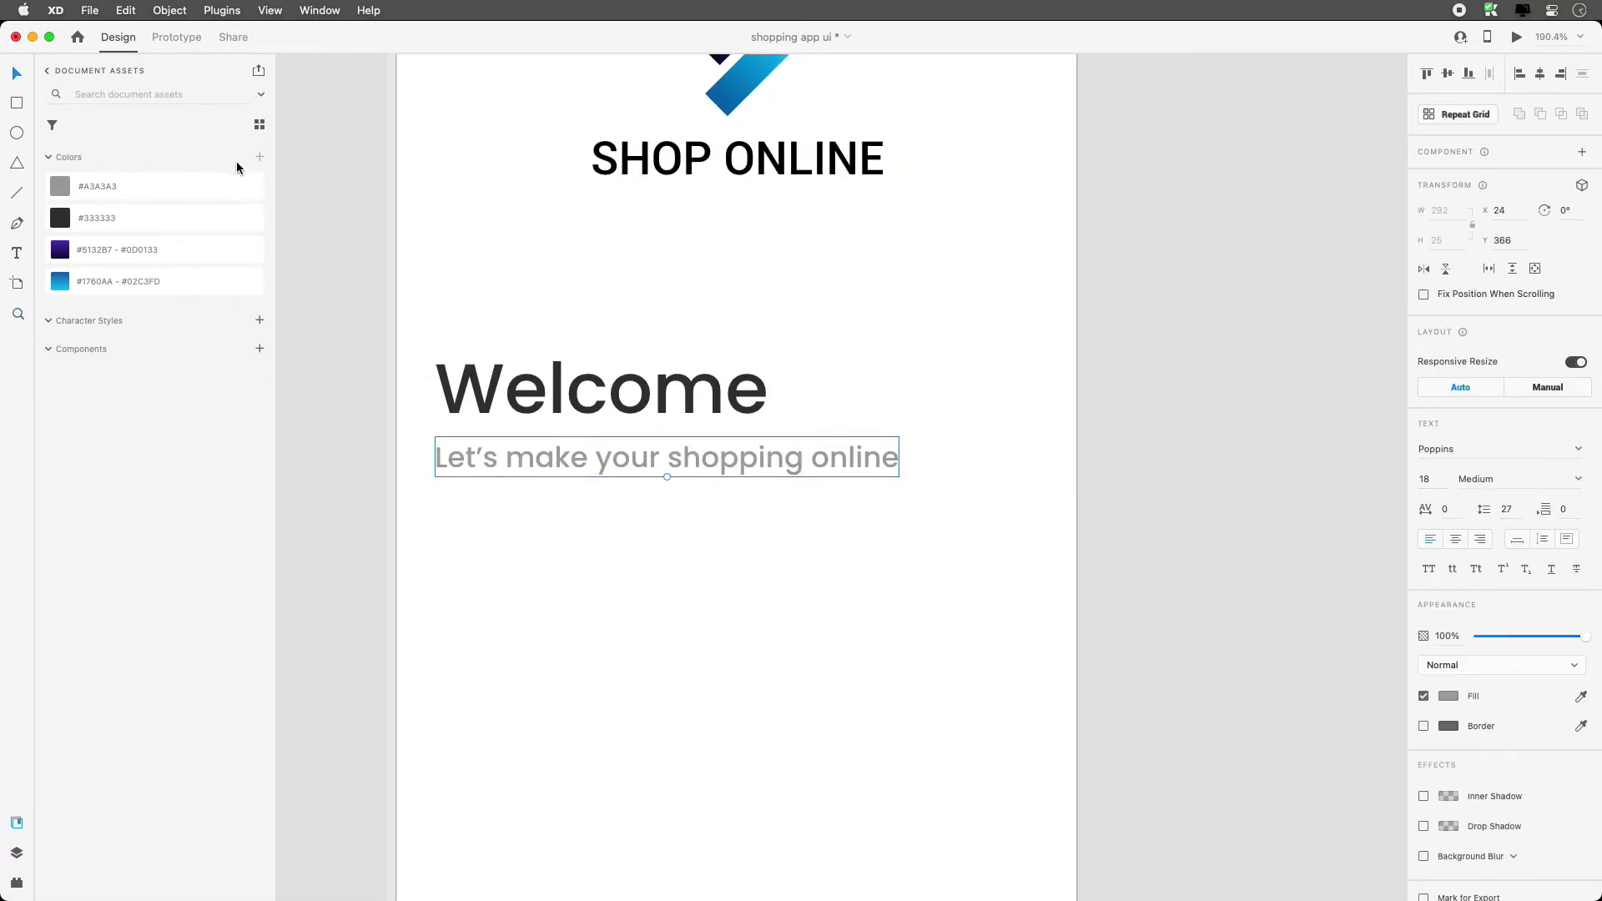
right_click(162, 182)
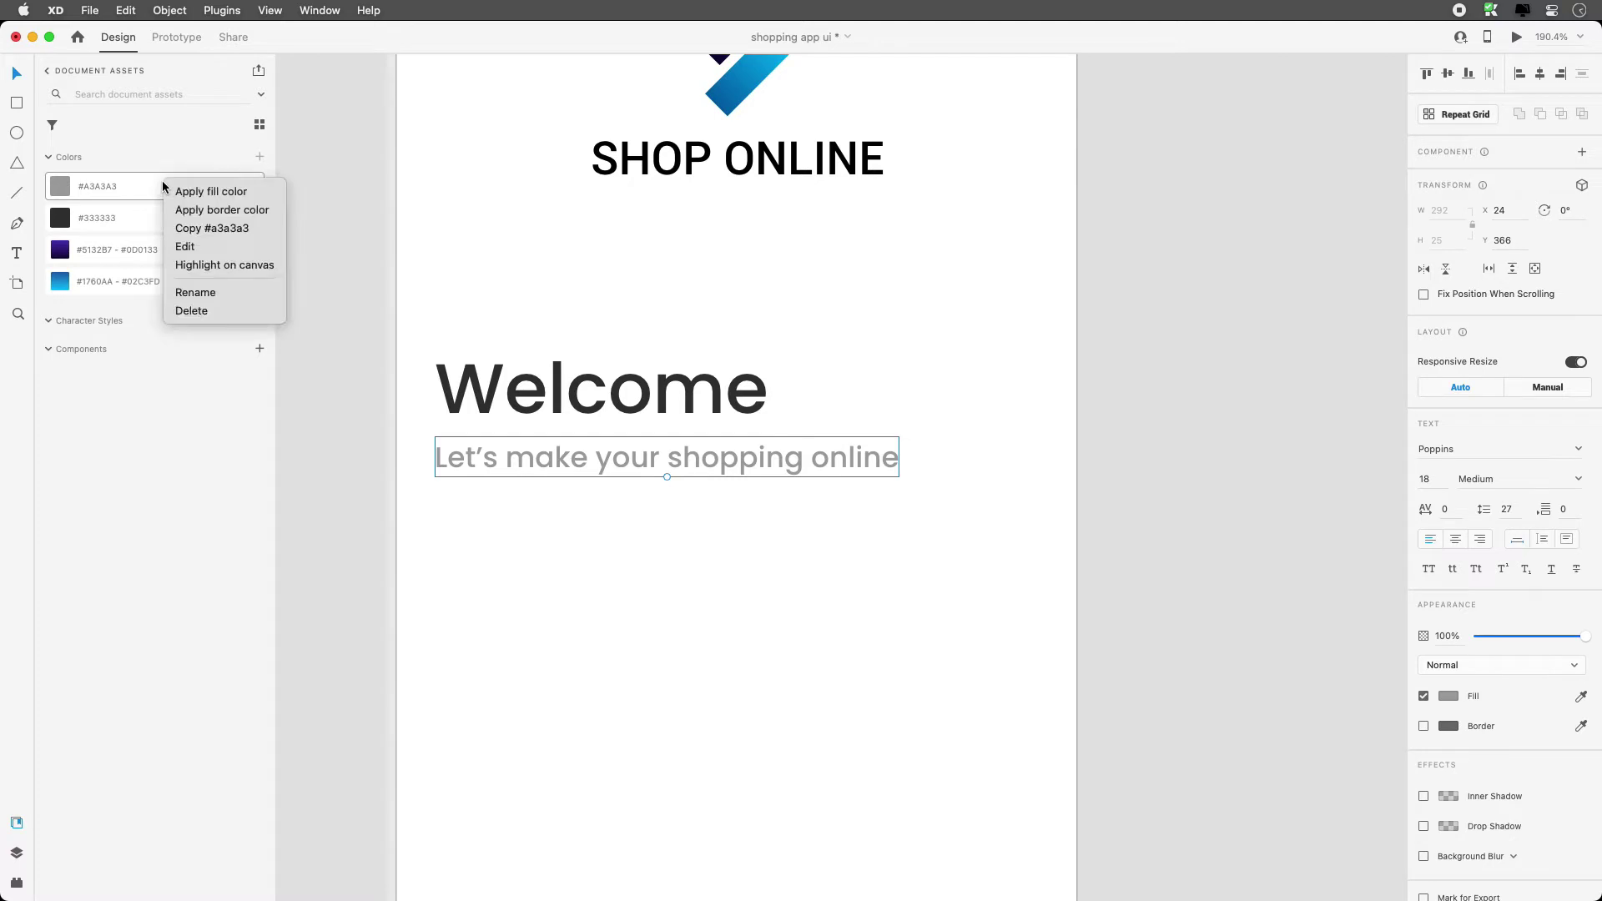
click(197, 247)
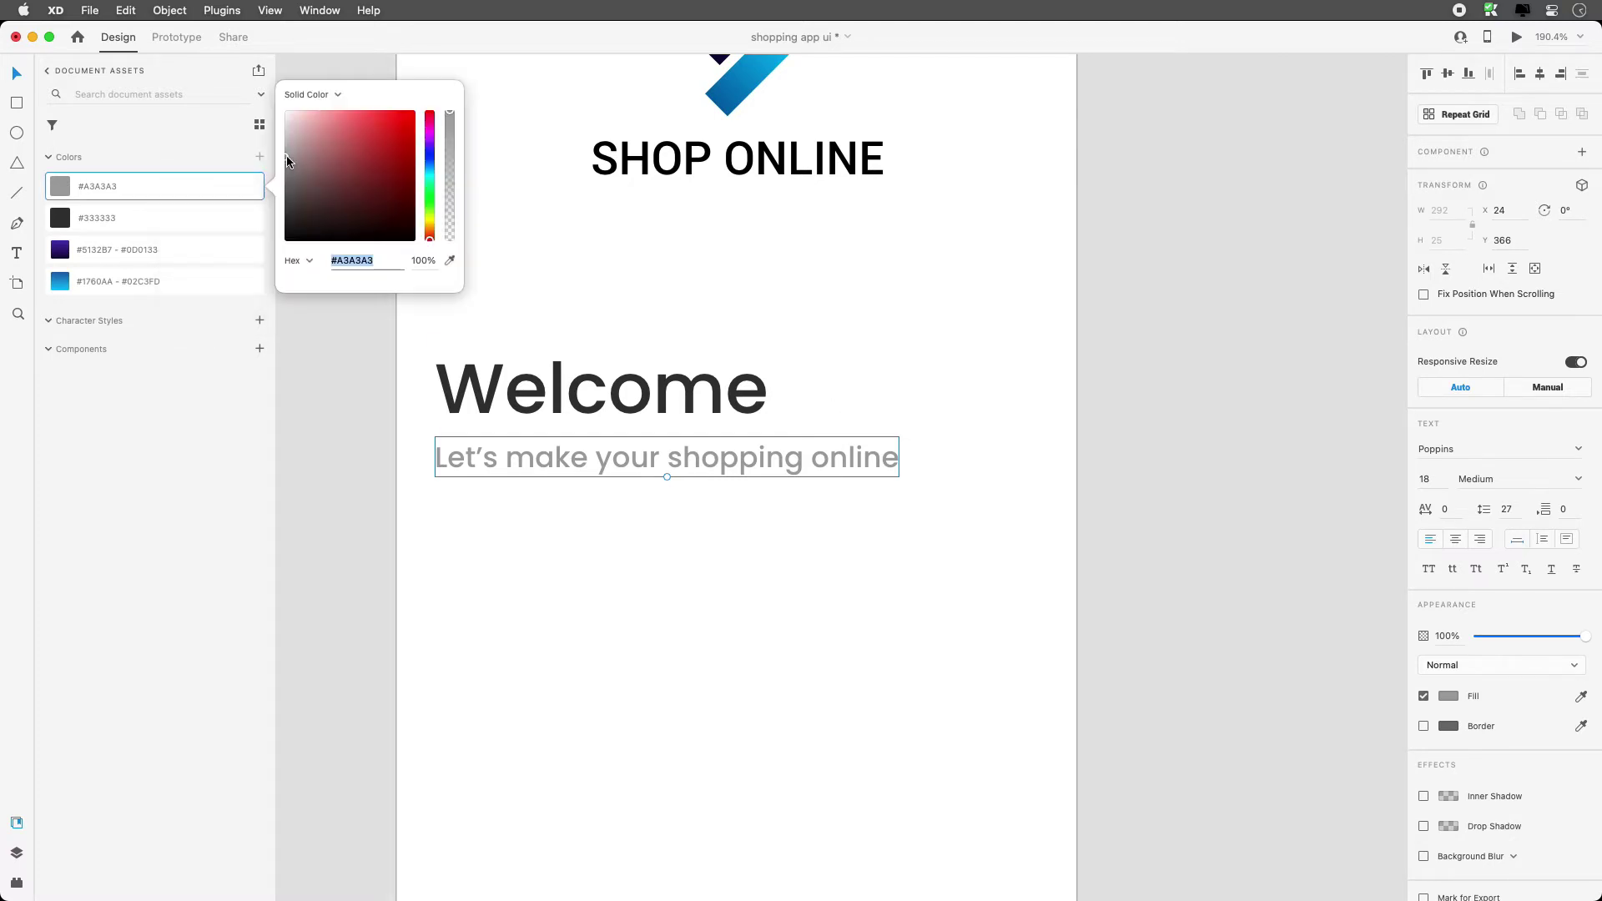
drag(286, 164, 285, 171)
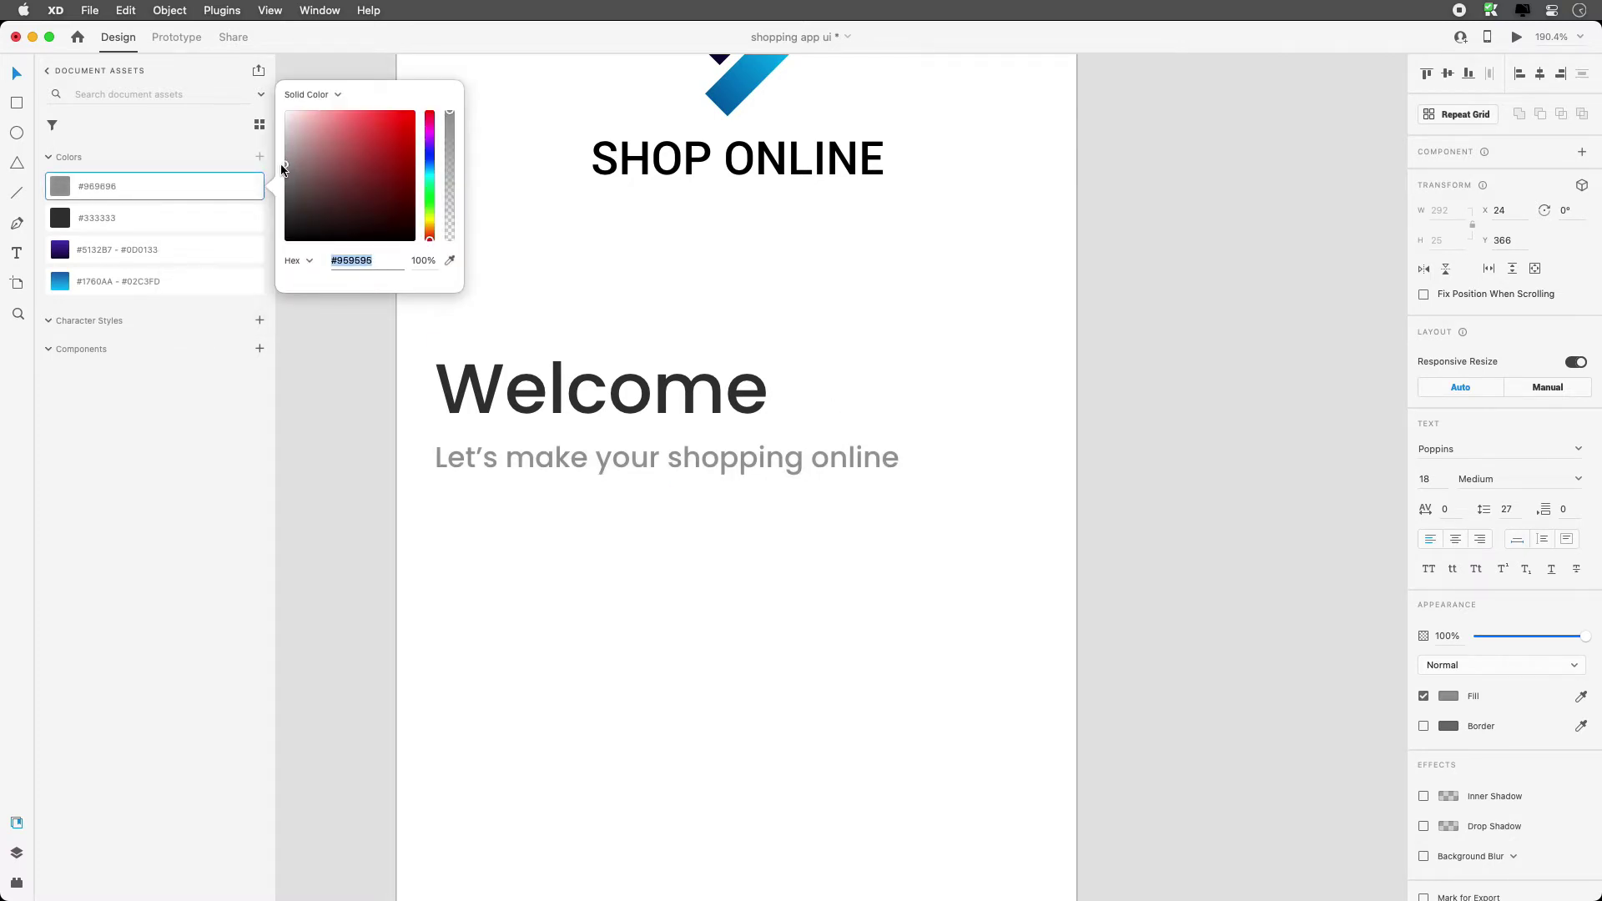
click(694, 557)
Move the Welcome heading and the line beneath it together to the artboard's left edge at X 0, Y 304.
key(super+1)
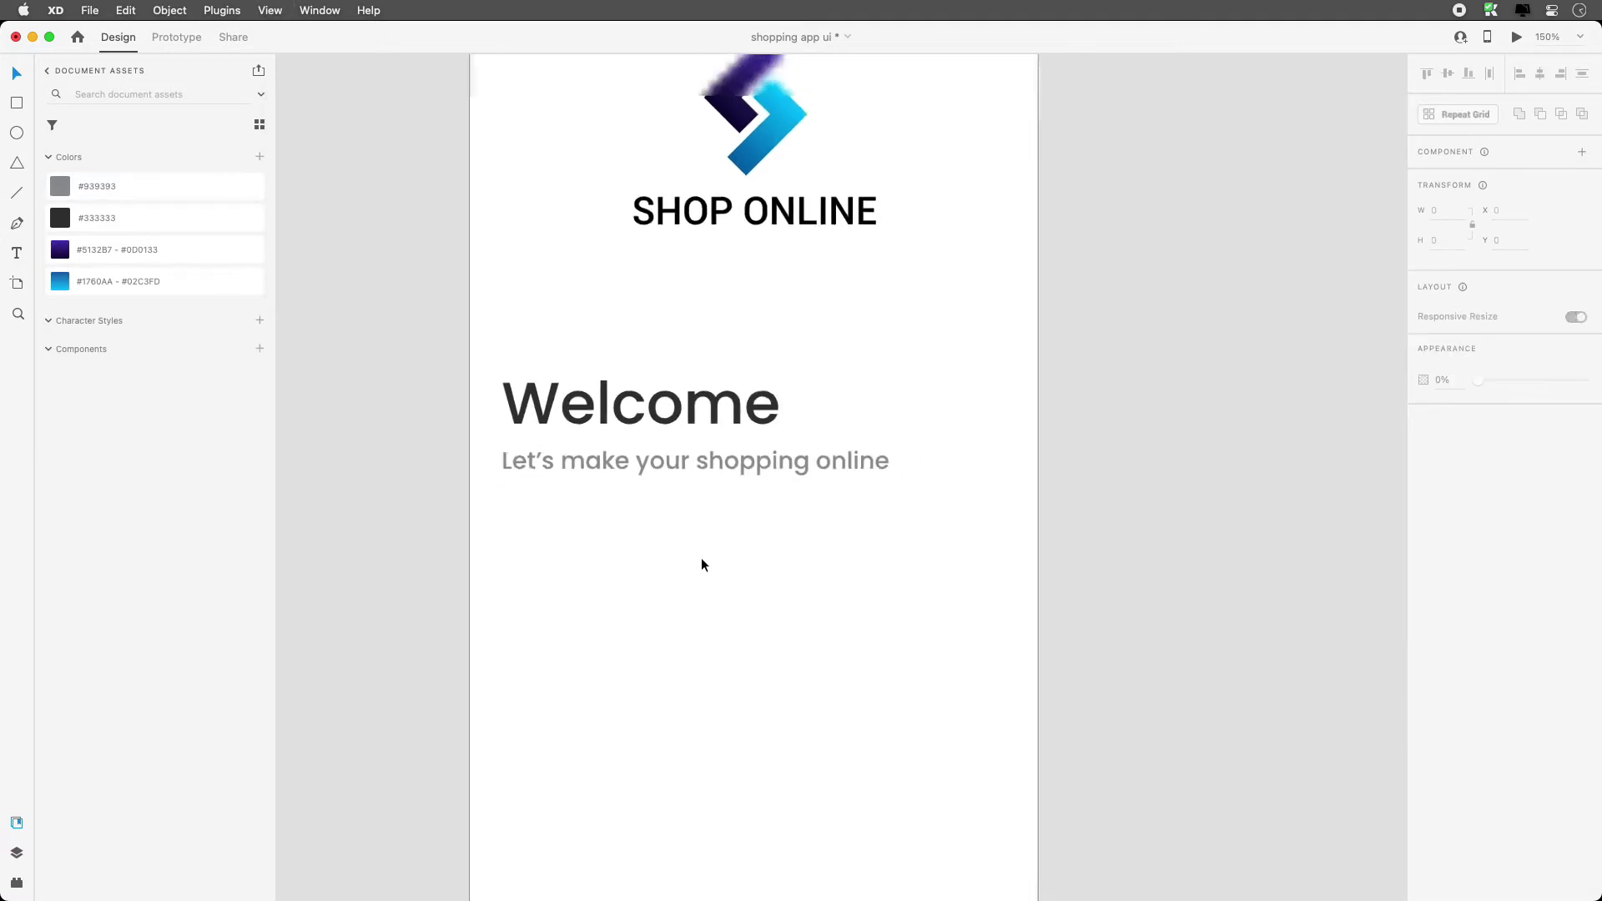
scroll(693, 551, right, 5)
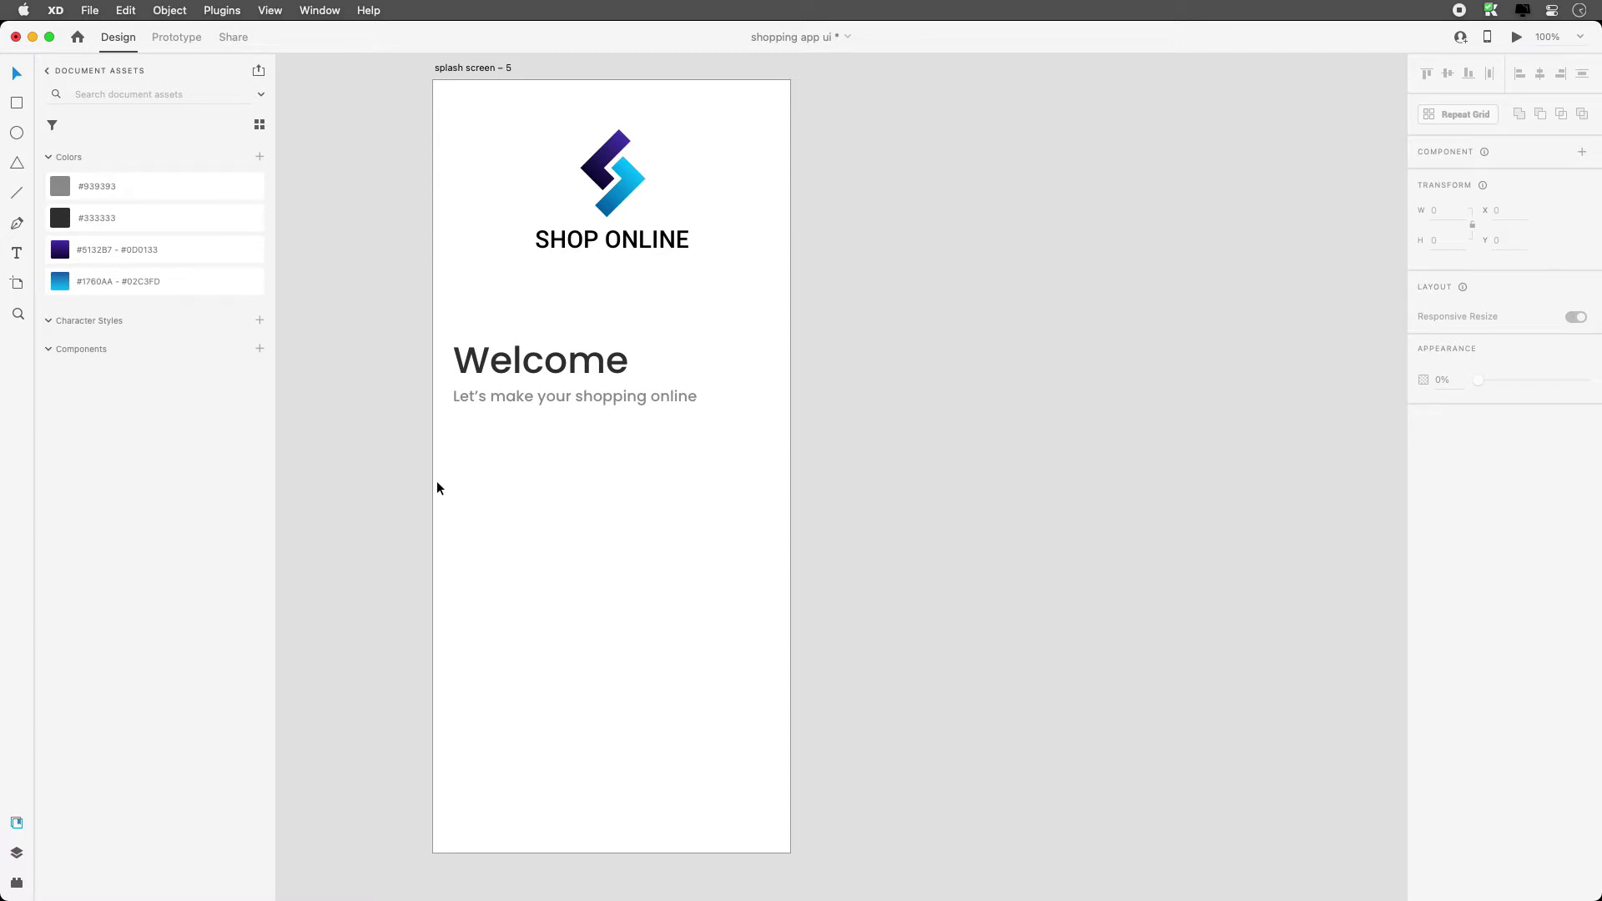
drag(473, 301, 505, 400)
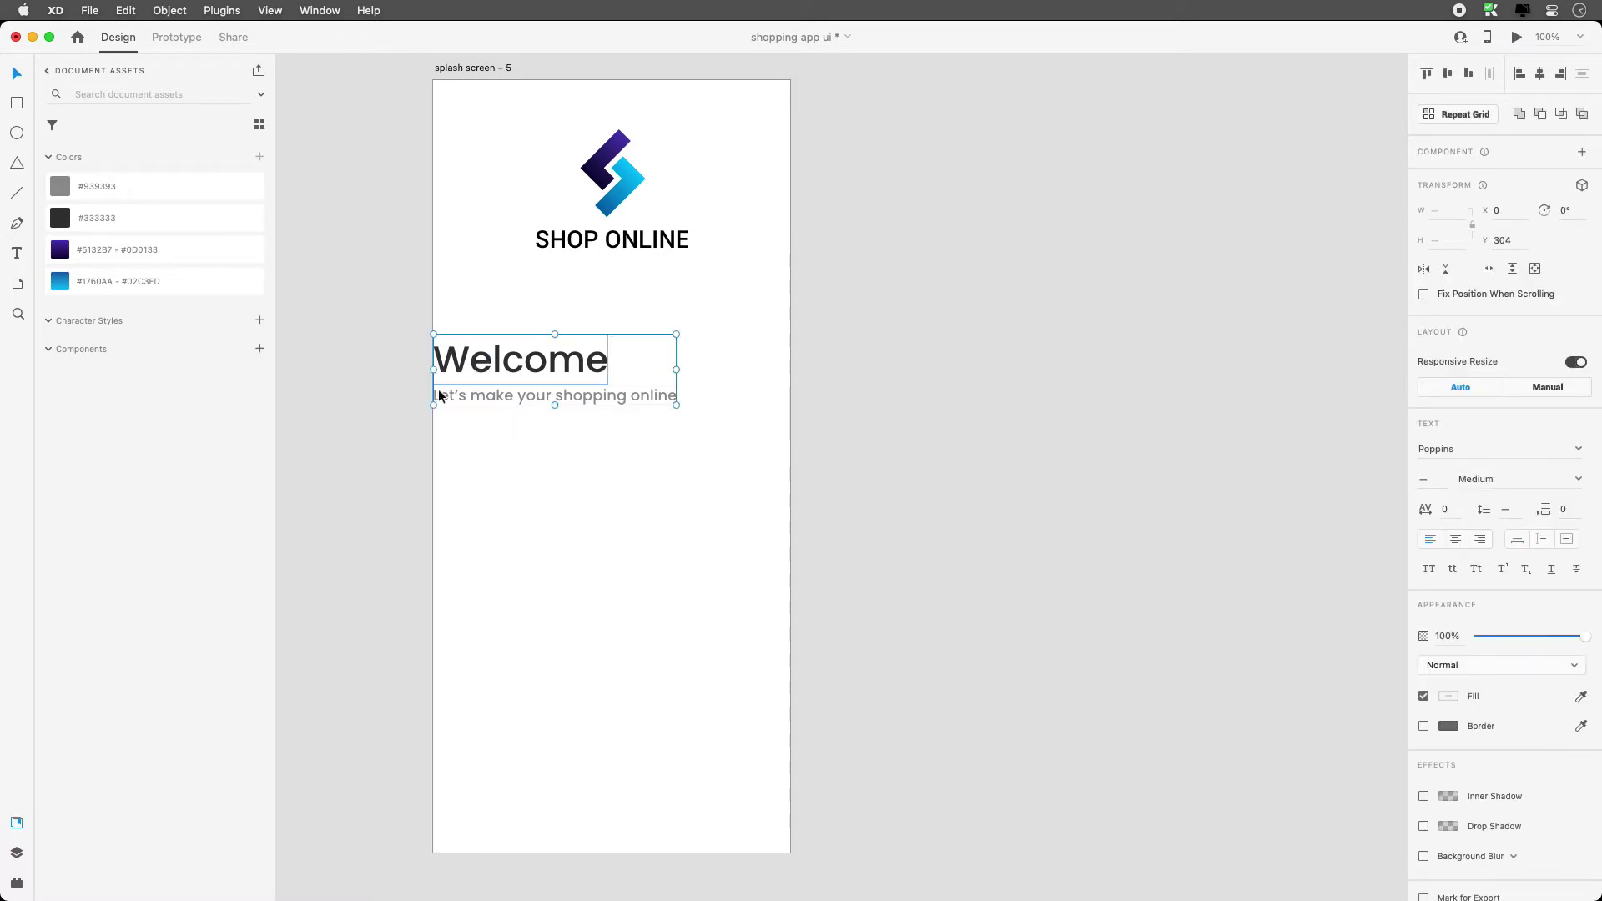
click(471, 442)
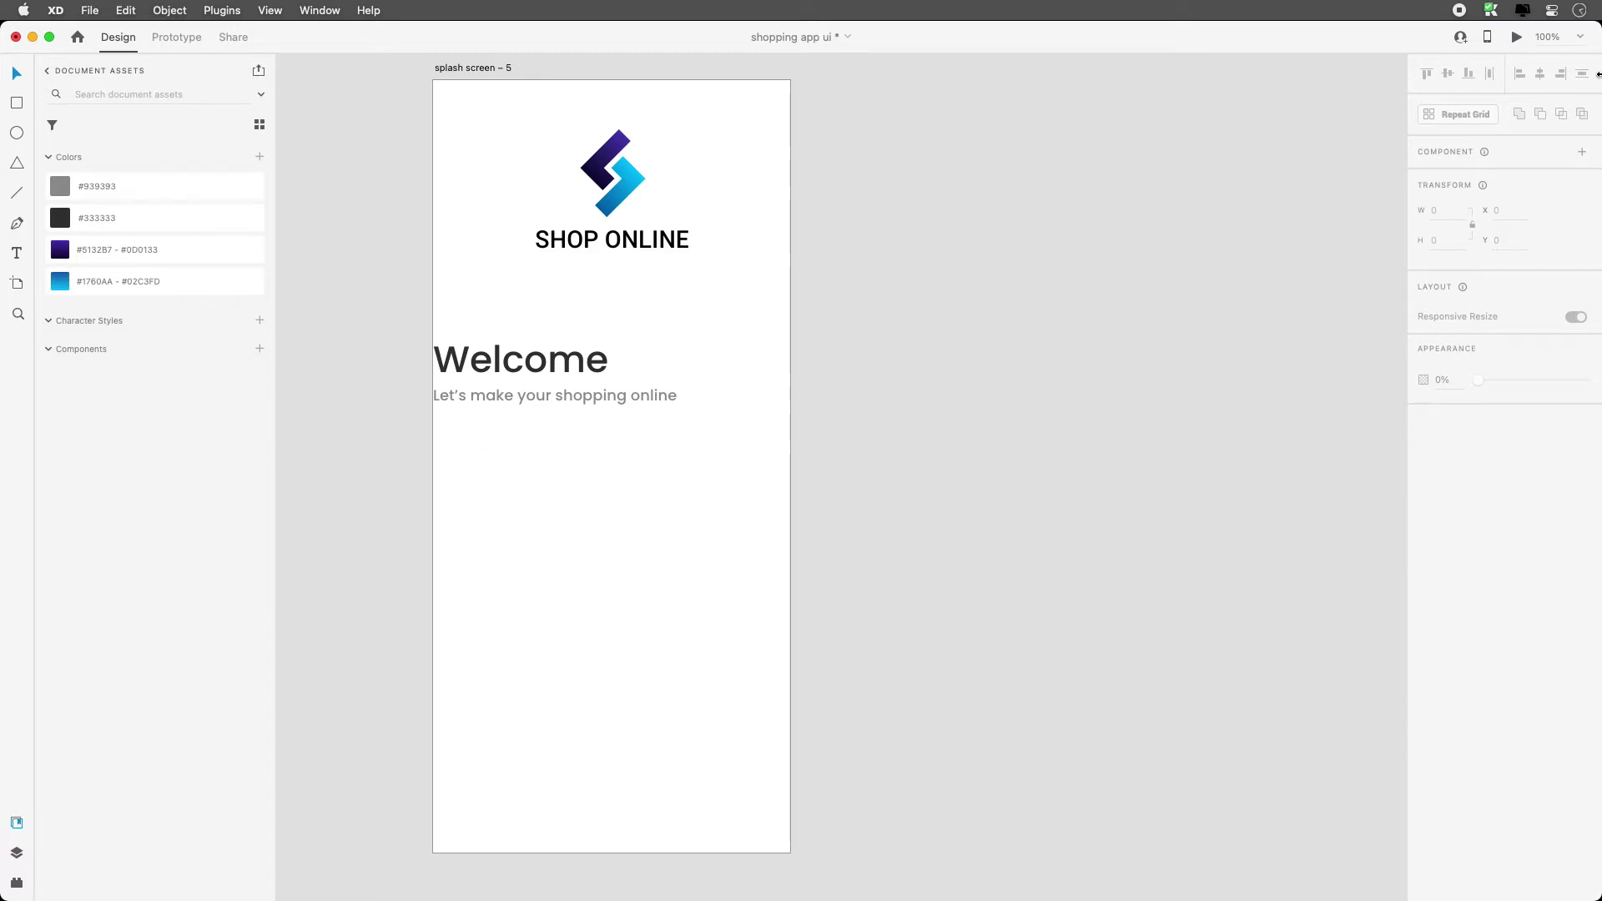
Preview the welcome screen, examine how the text sits against the screen edge, and close the preview.
click(1517, 37)
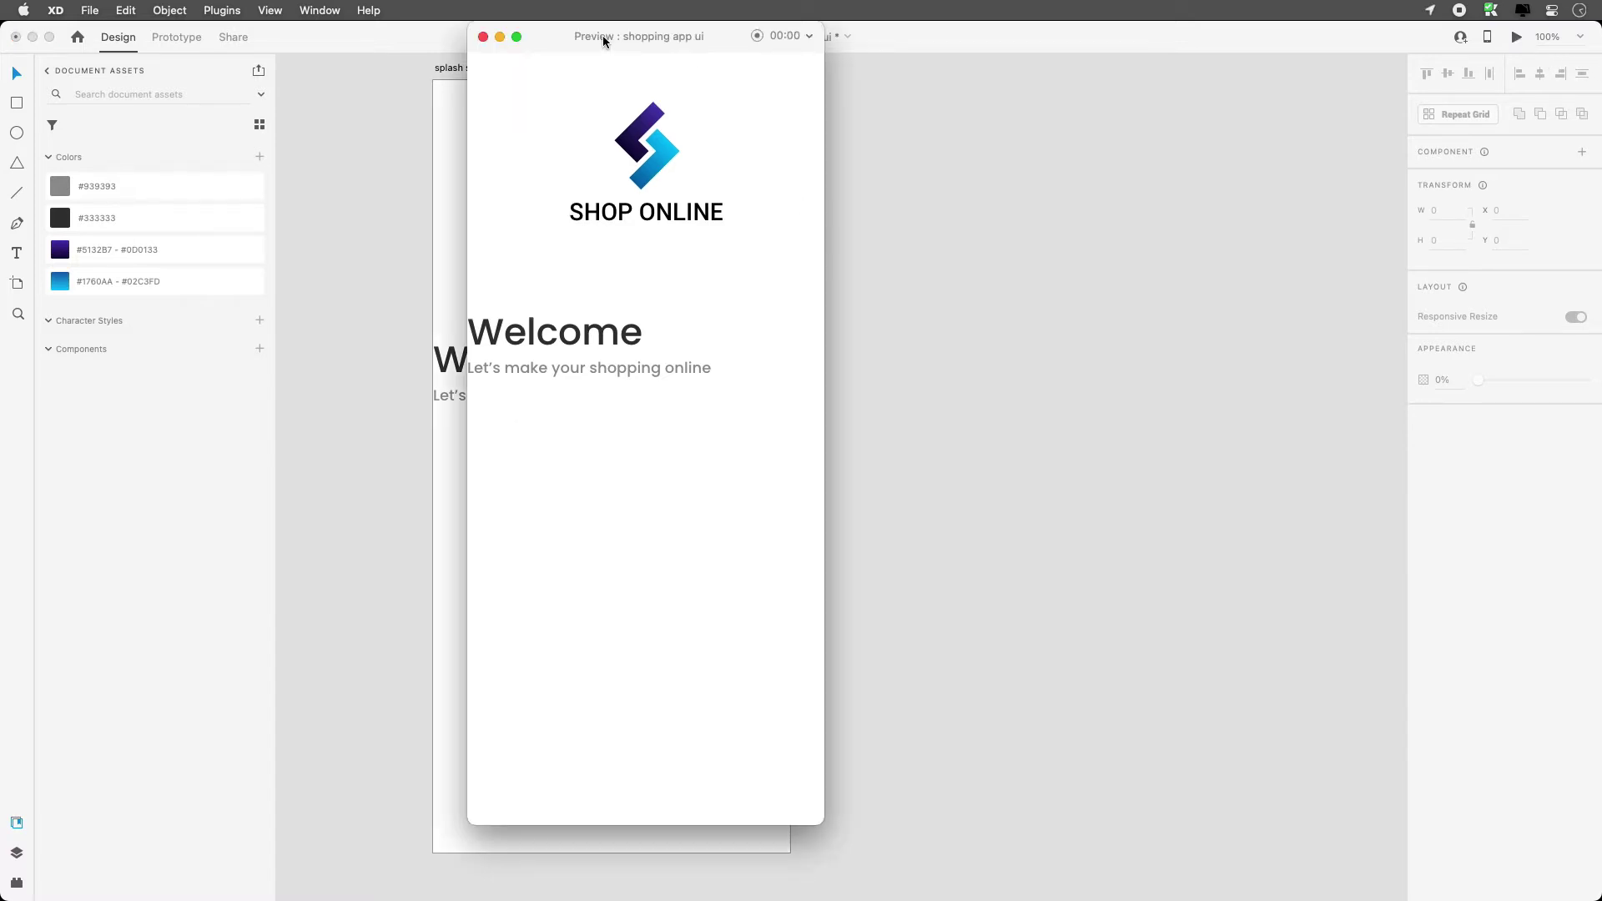
drag(603, 35, 563, 75)
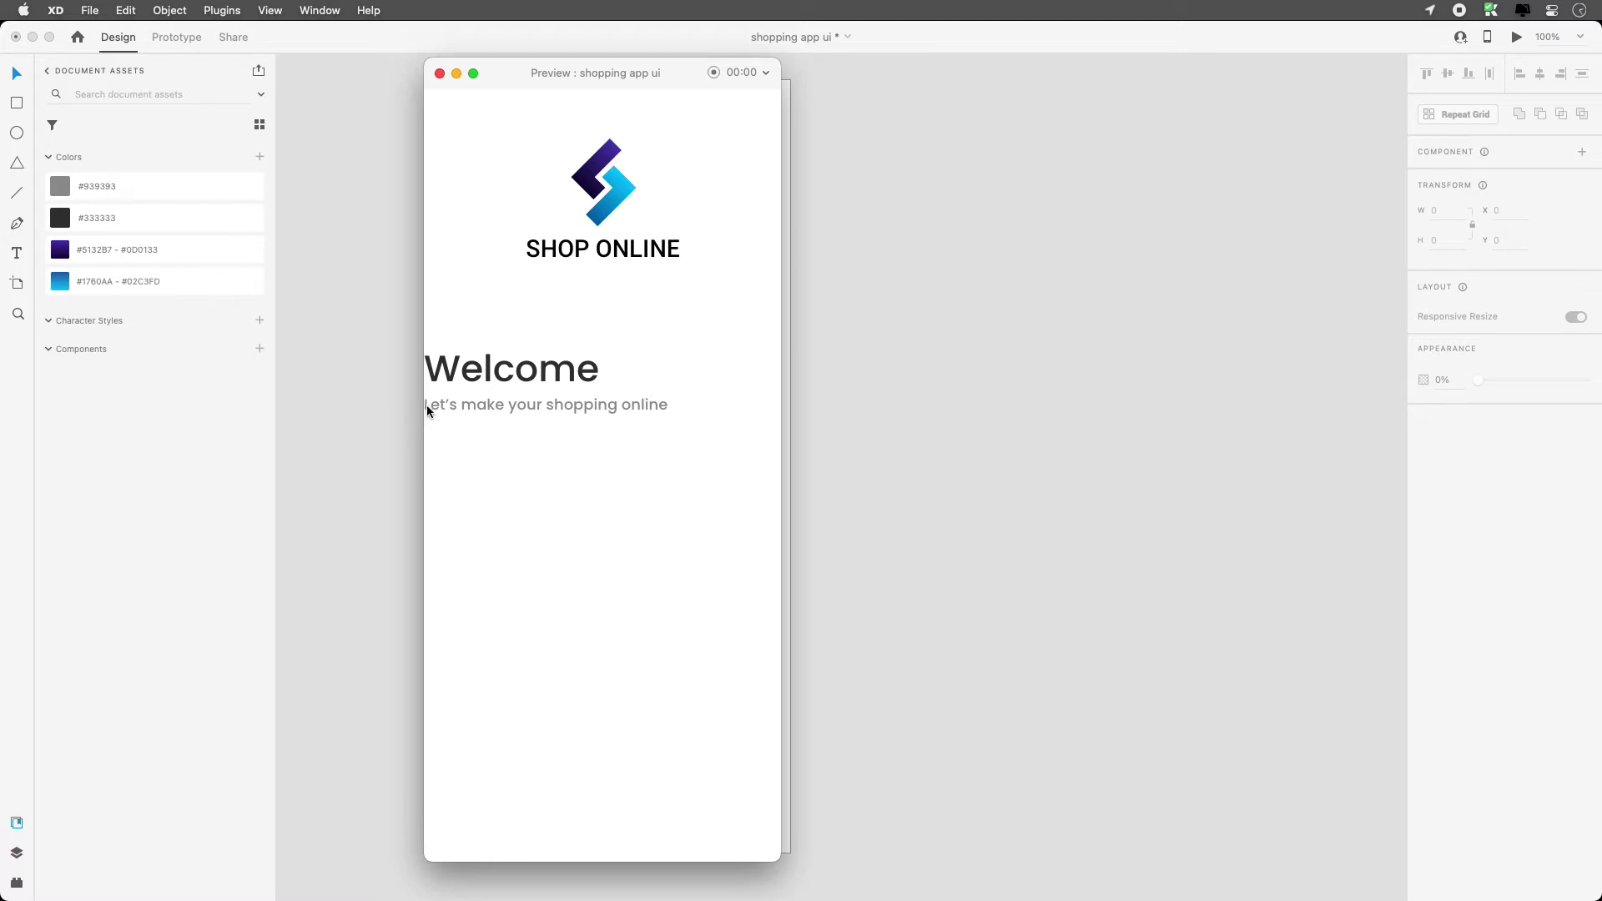
click(440, 74)
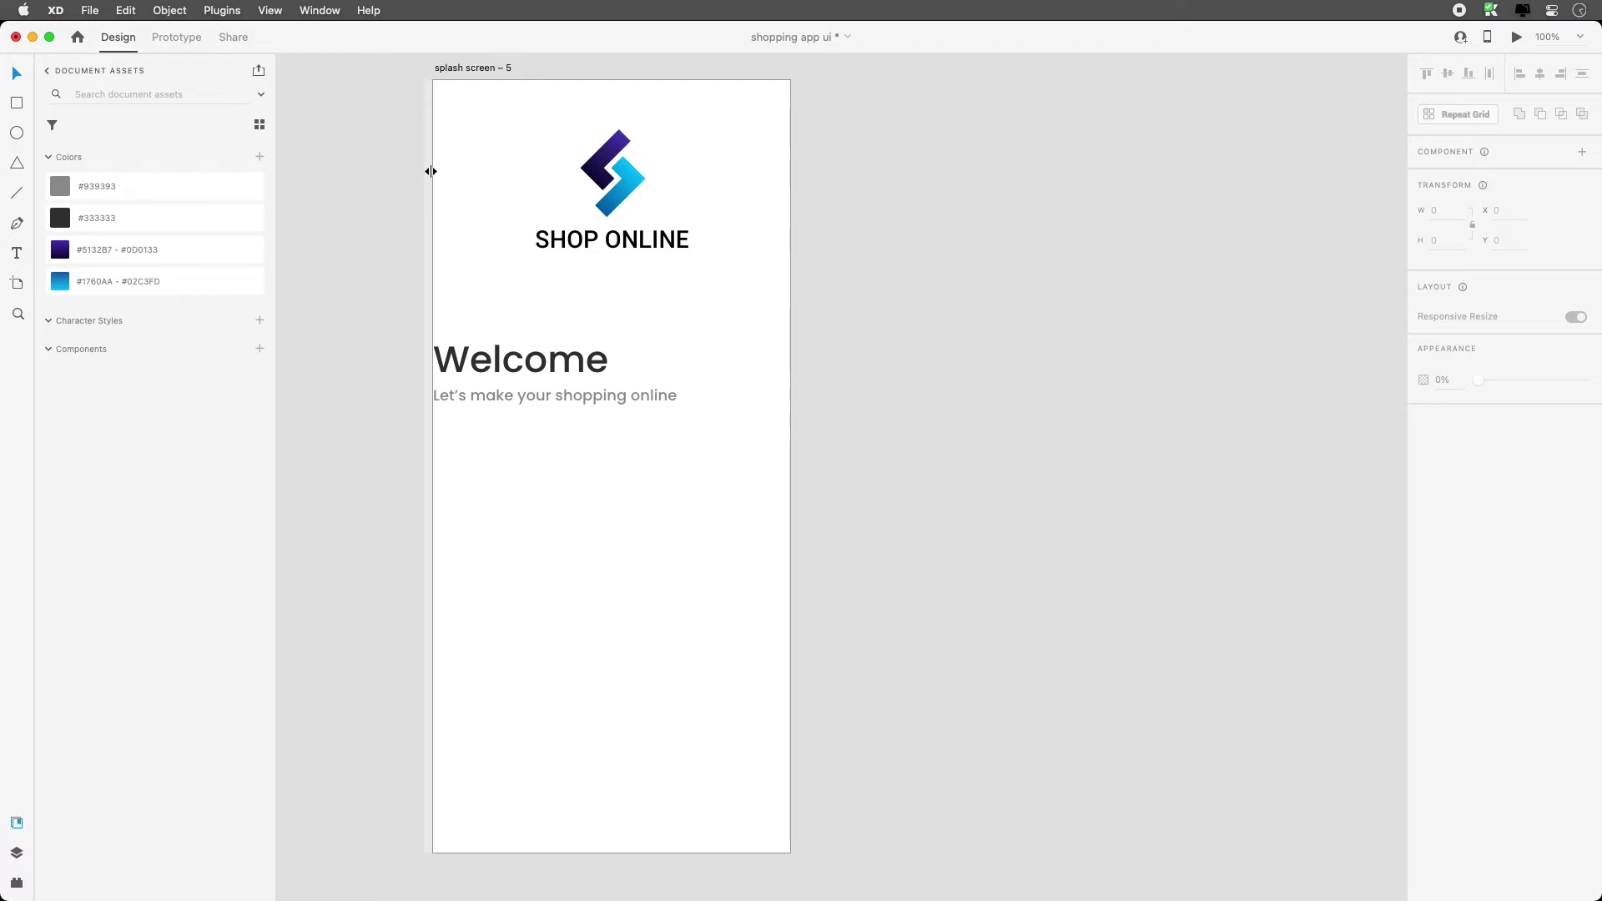
Add two vertical guides to the splash screen – 5 artboard, at X 25 and X 403, as 25-unit side margins.
drag(430, 171, 449, 175)
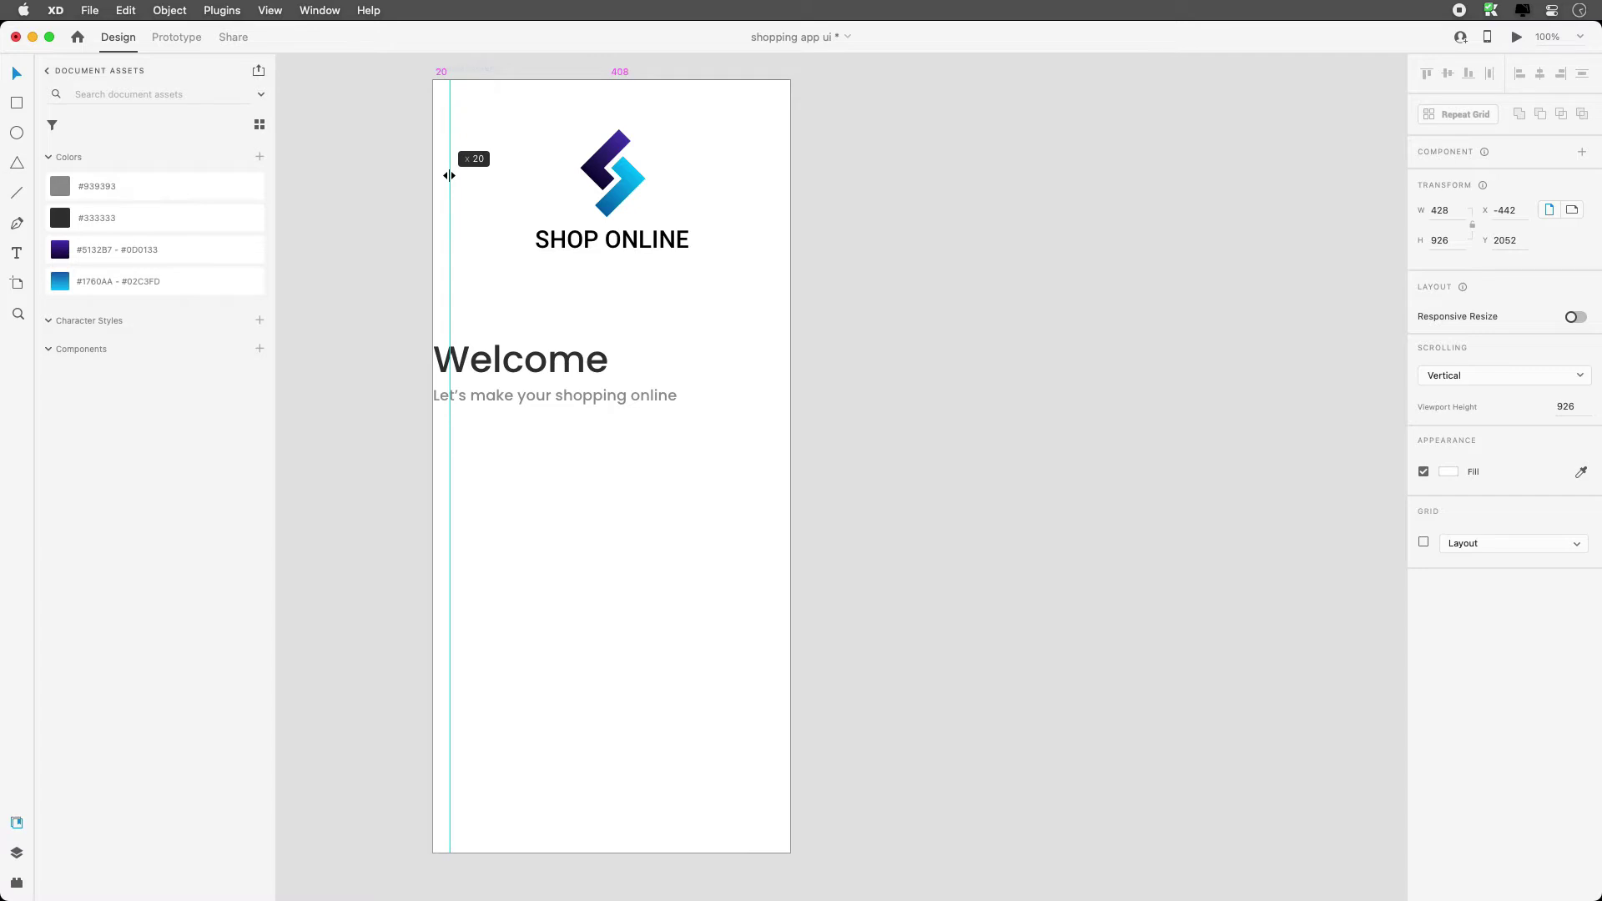
drag(449, 175, 455, 177)
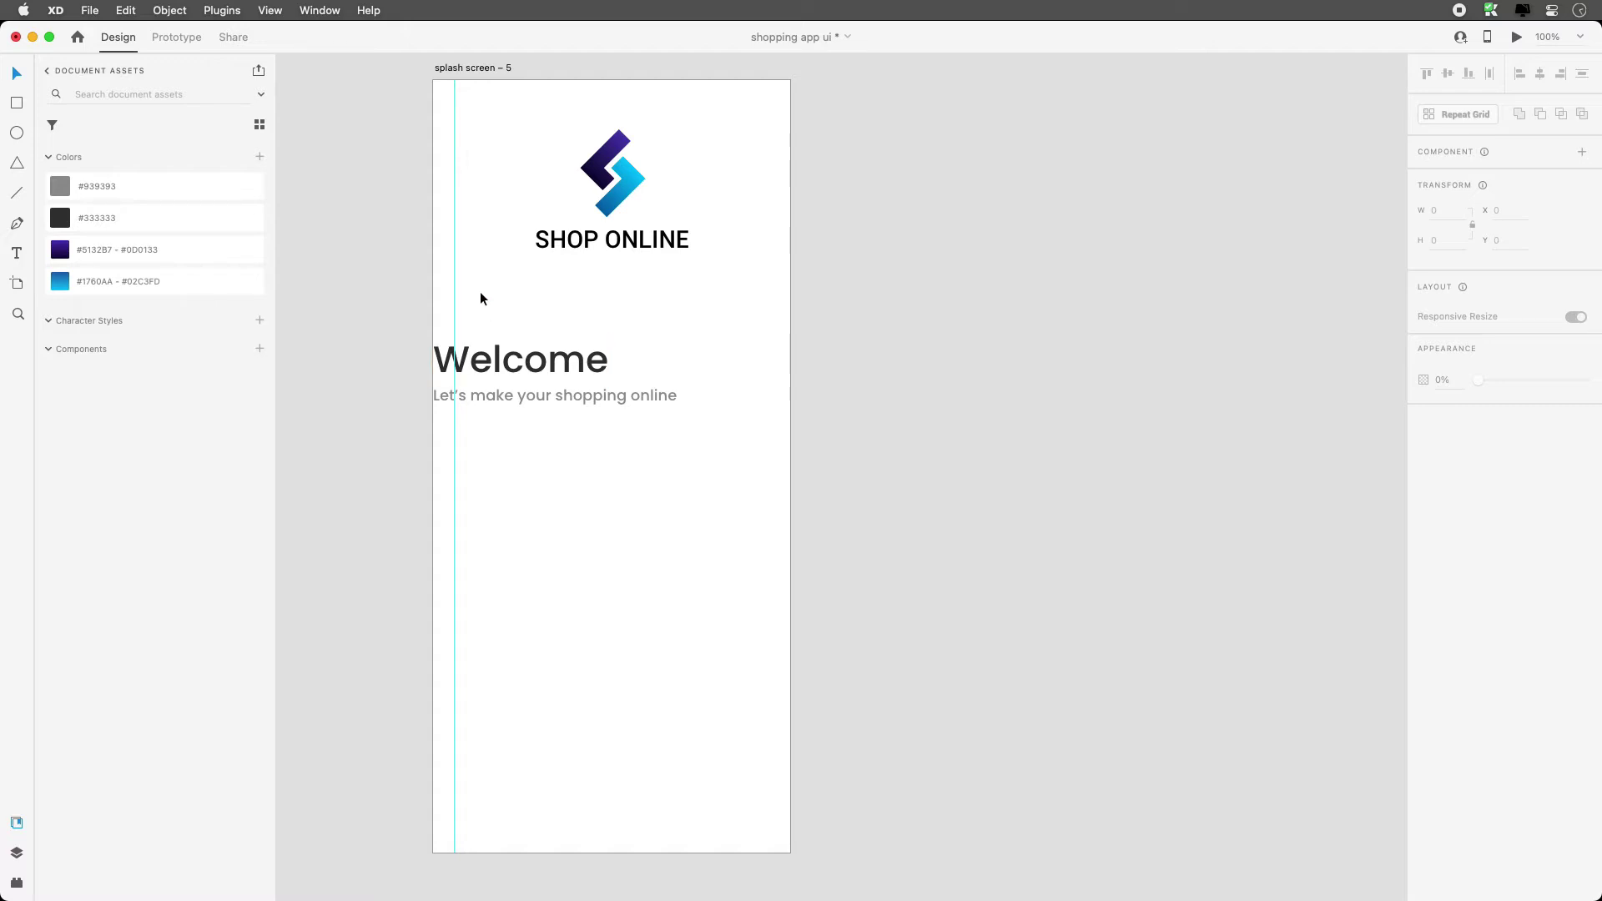
drag(429, 233, 768, 112)
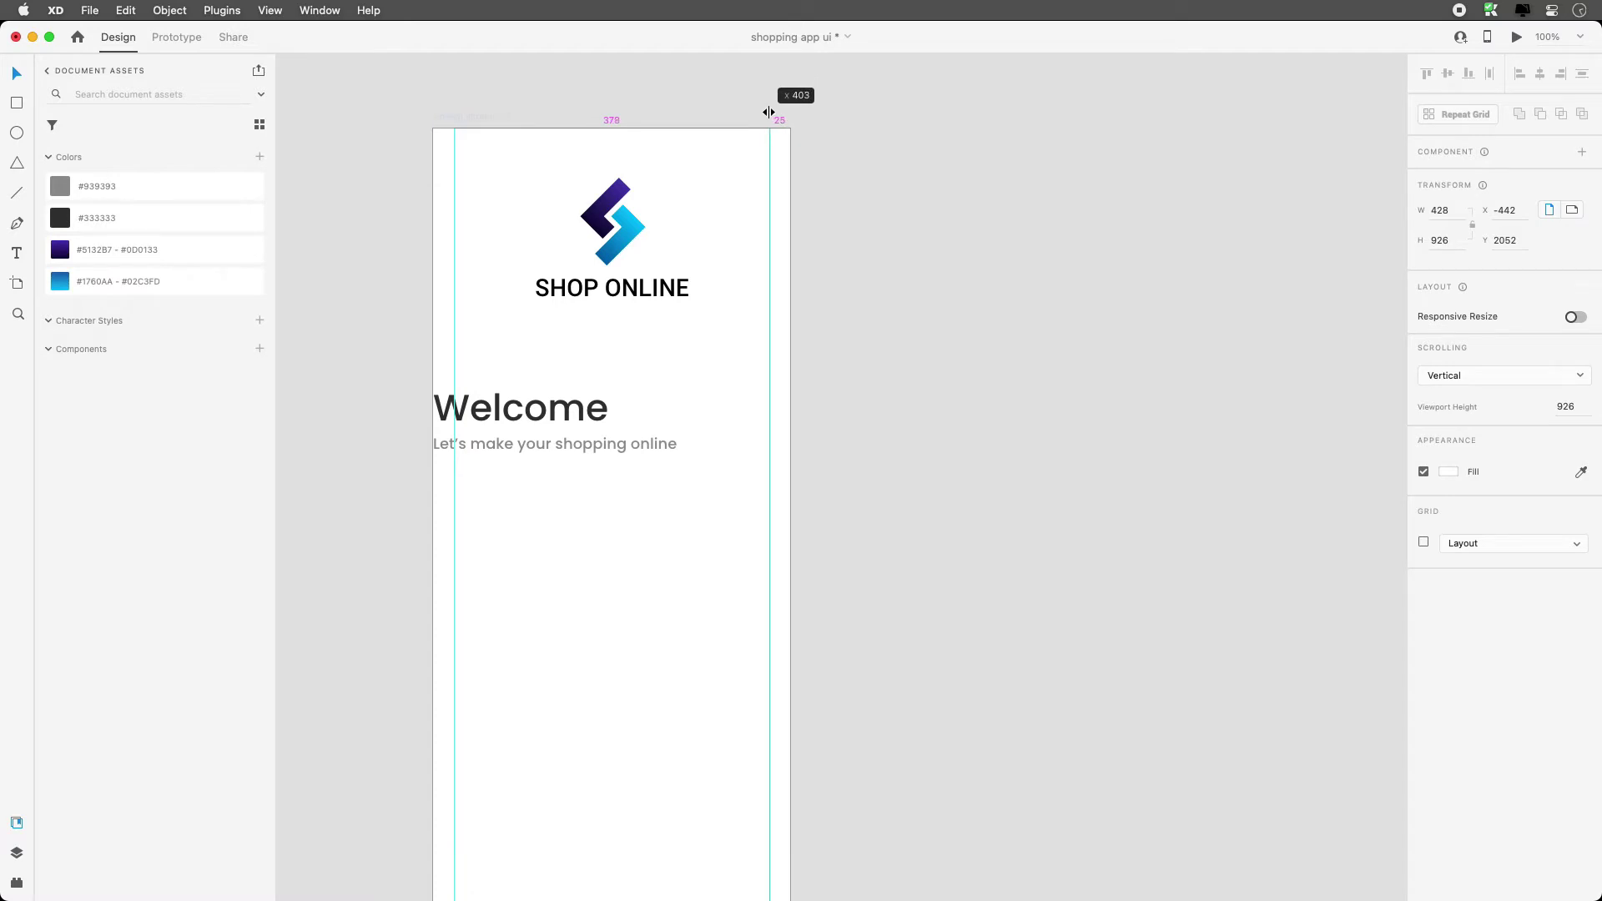
drag(768, 111, 769, 113)
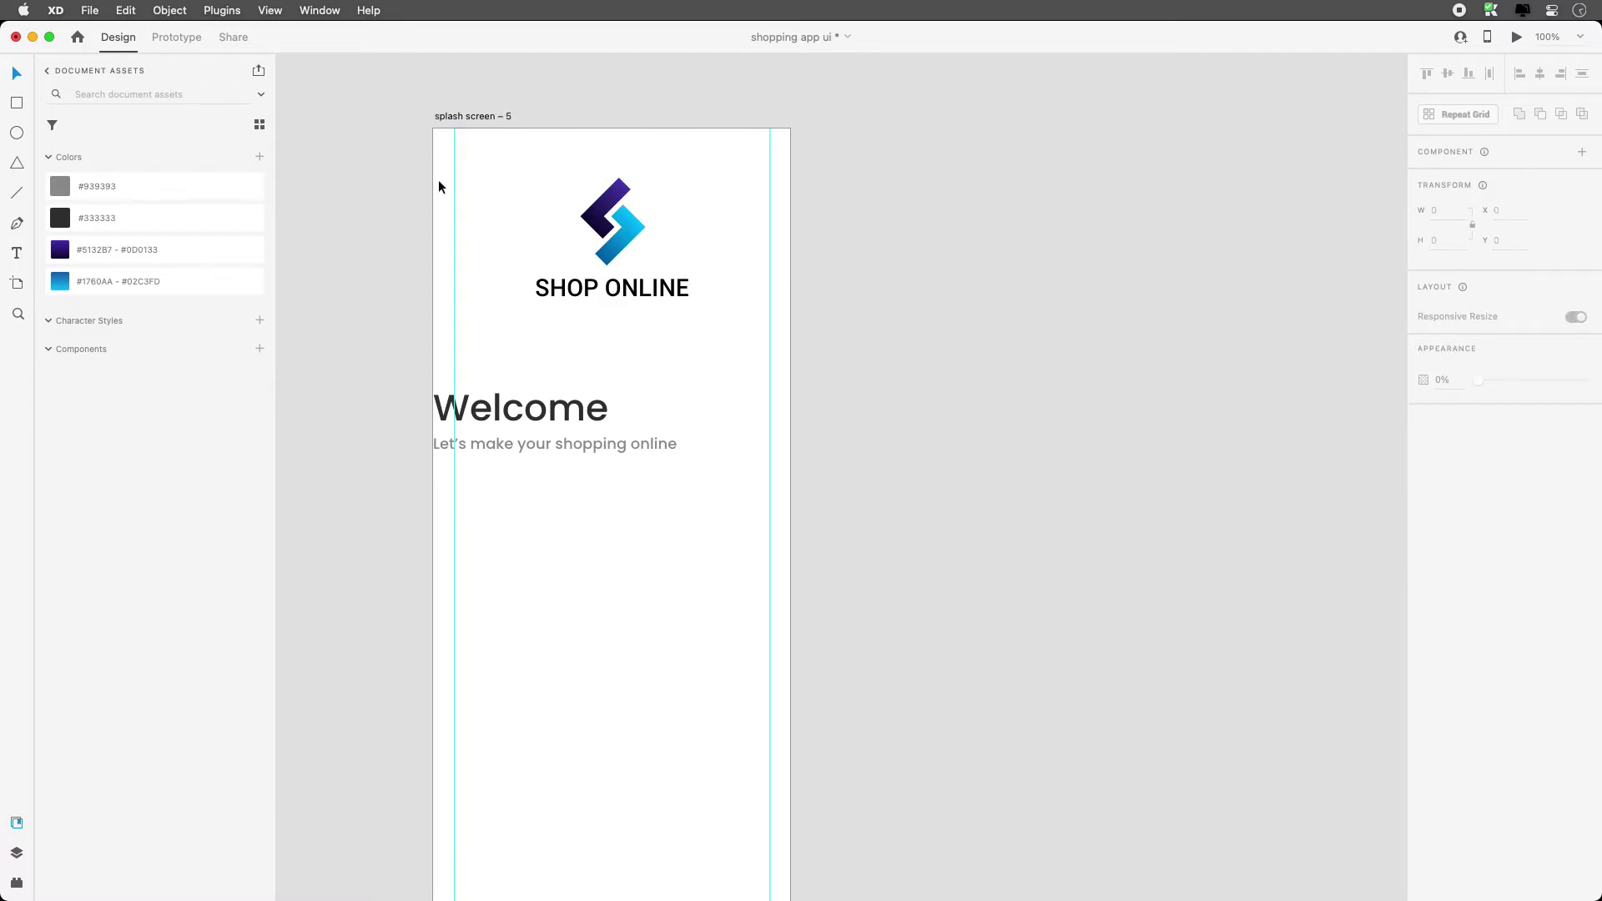
Move both text lines together onto the left guide at X 25, Y 303, and select the second line.
drag(552, 506, 514, 415)
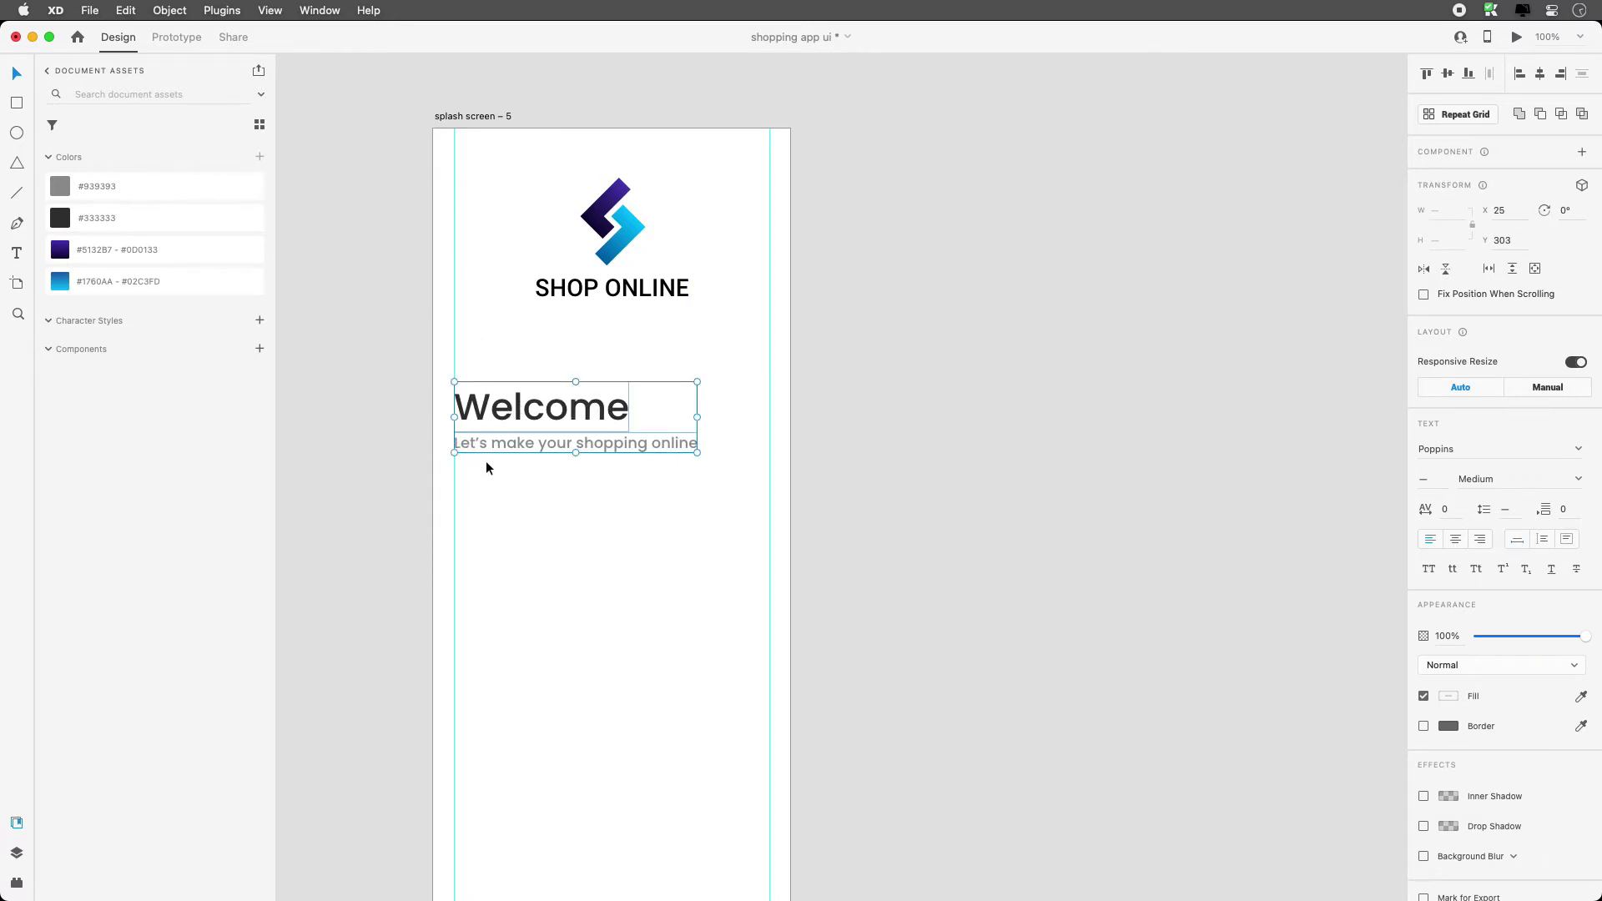
click(533, 519)
scroll(533, 512, down, 3)
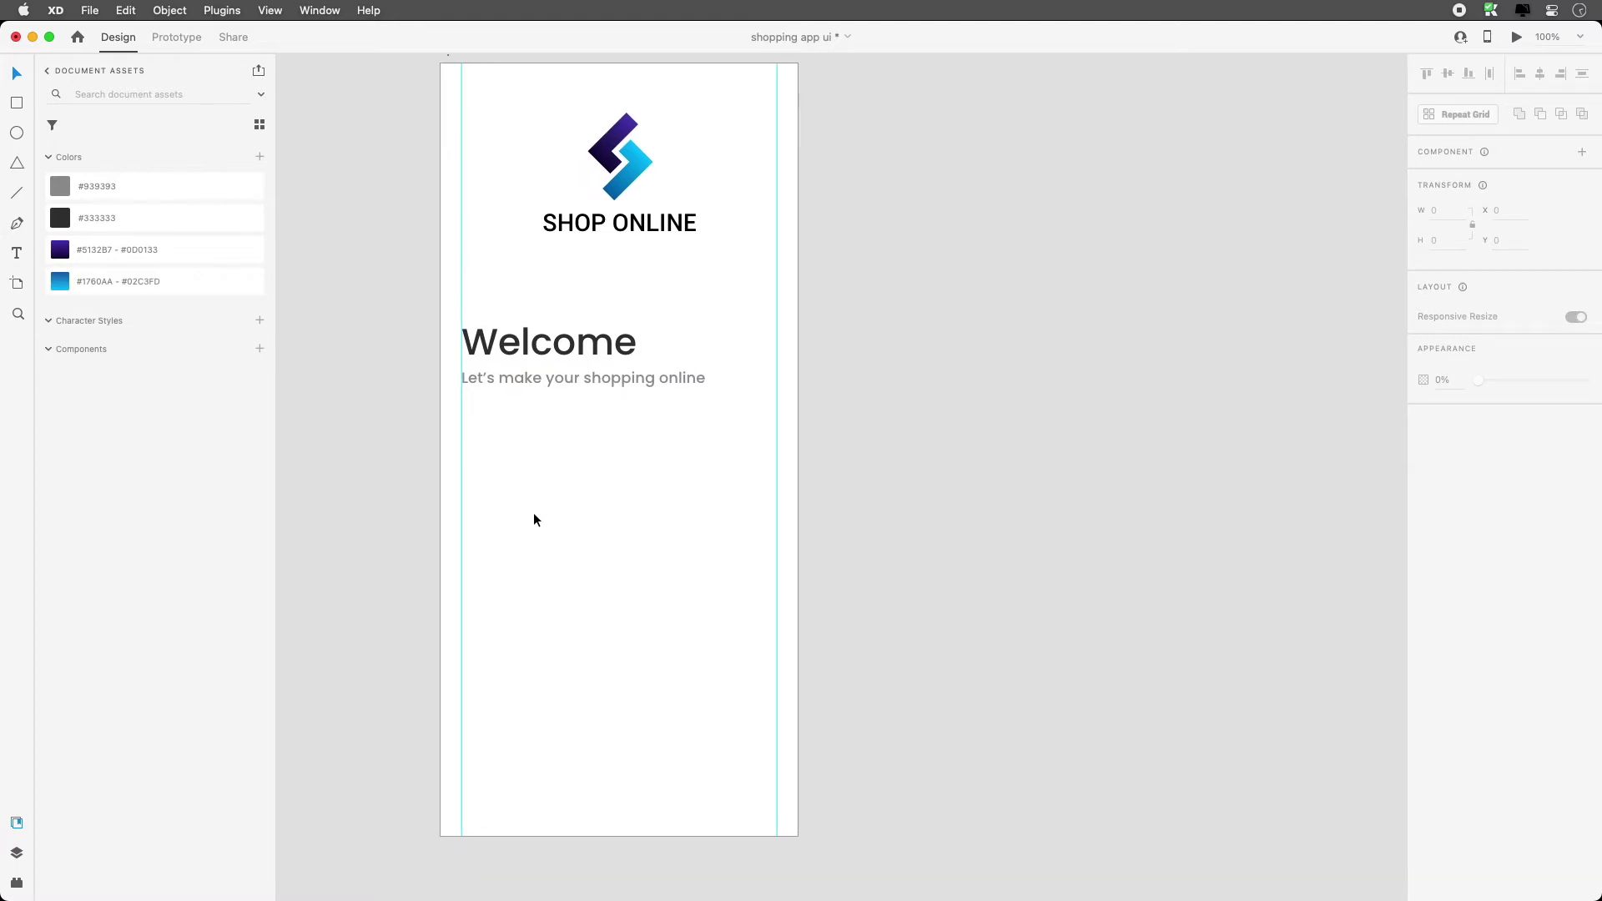
scroll(534, 512, right, 2)
scroll(558, 507, up, 1)
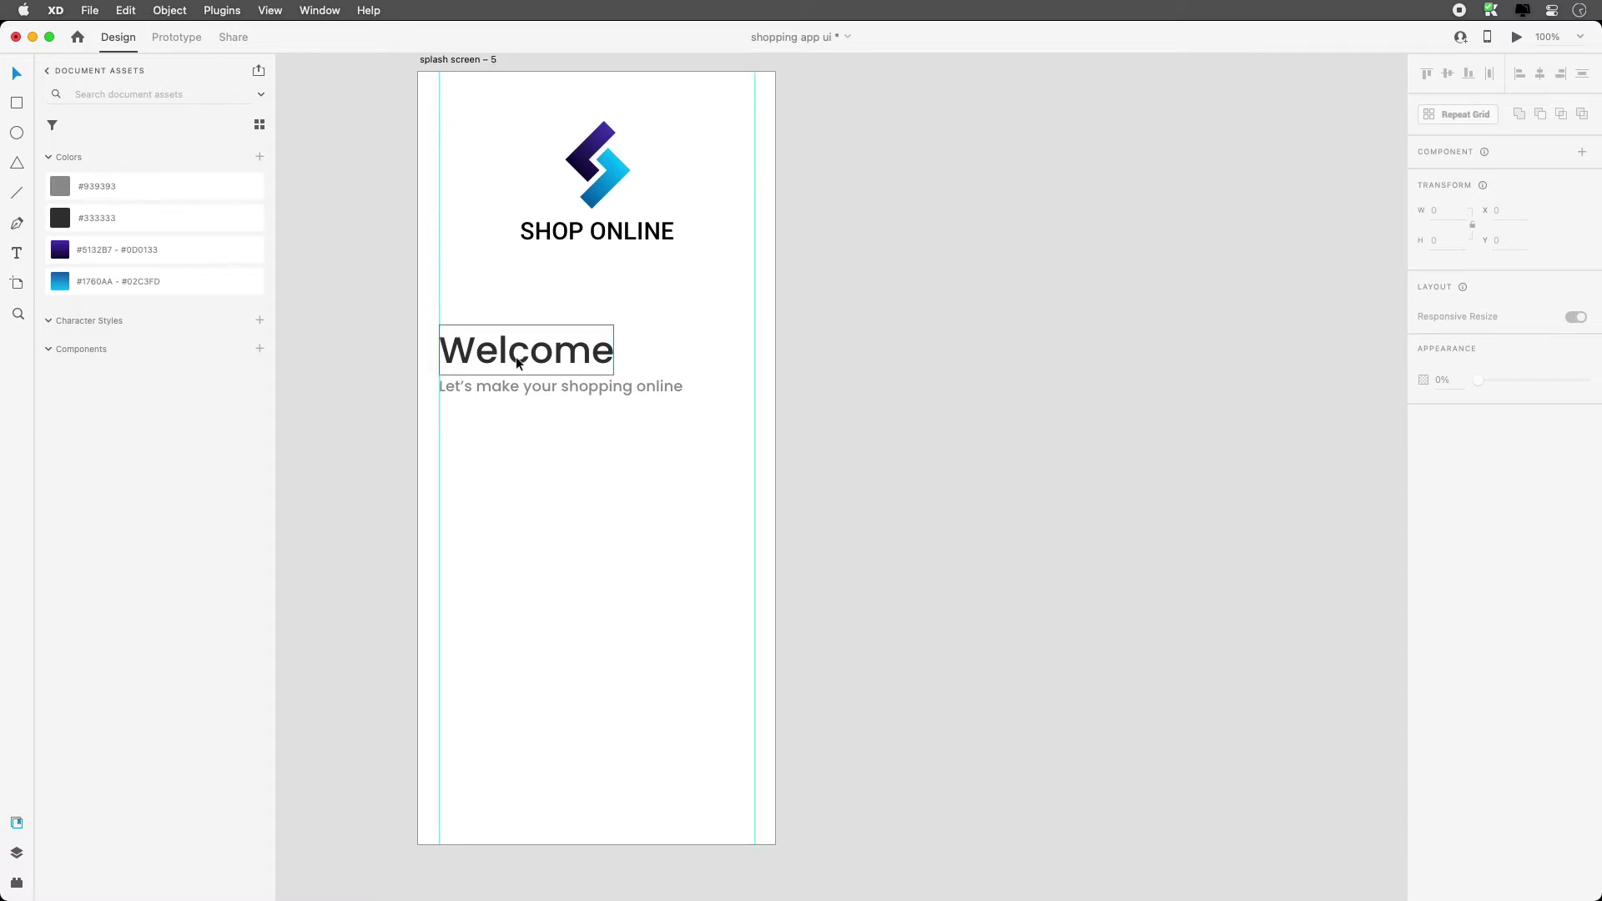
click(509, 384)
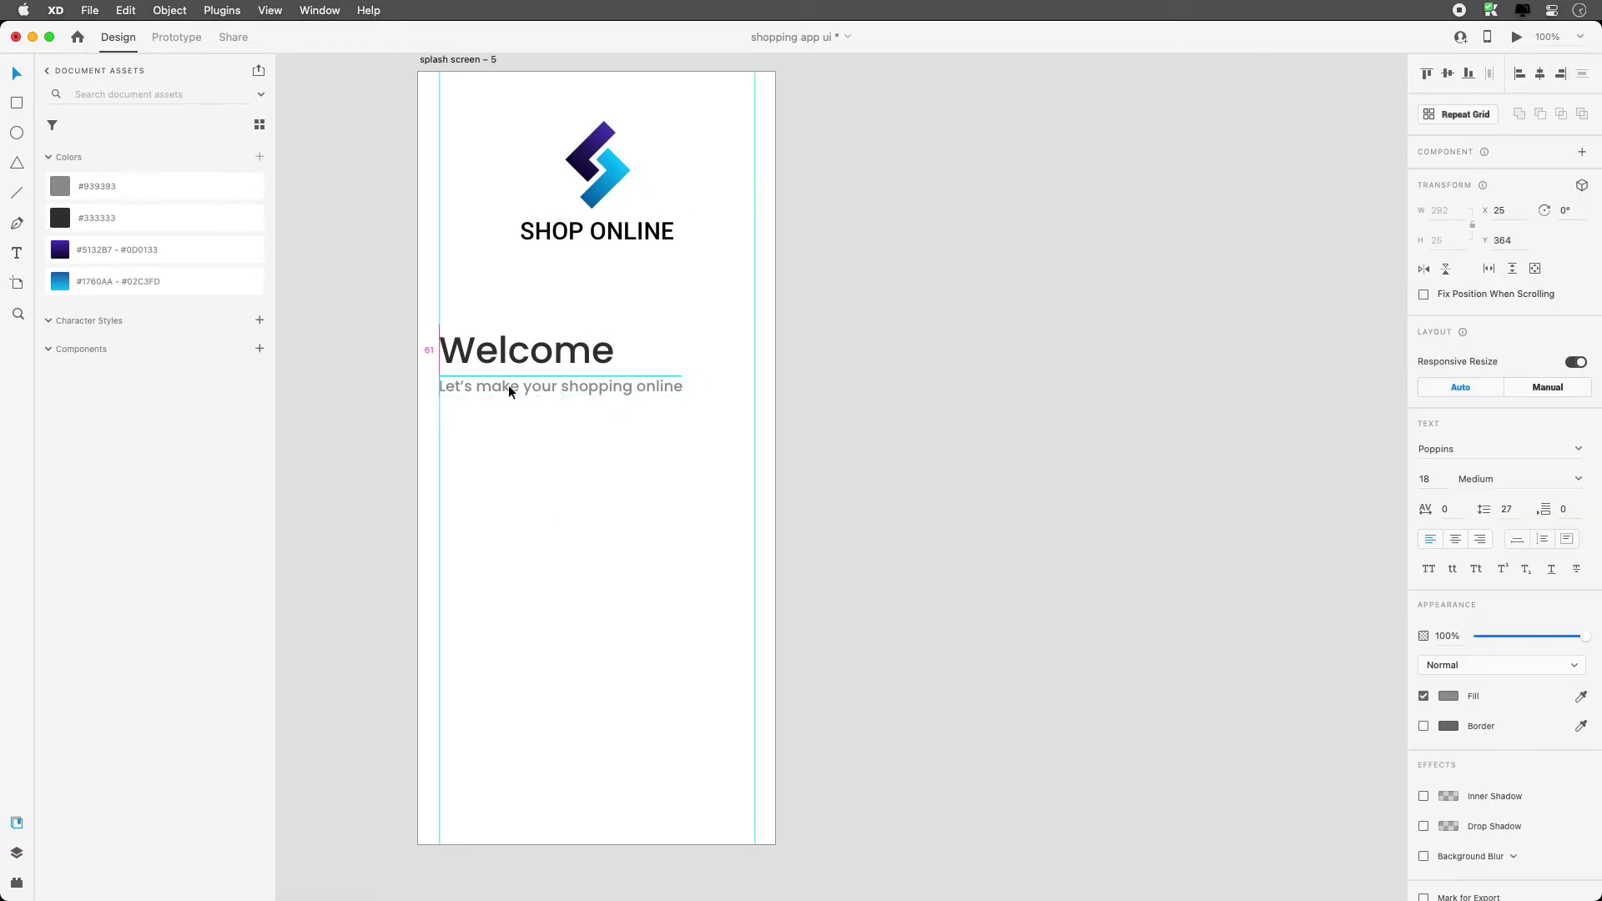
Move the logo group down slightly to X 122, Y 70 and deselect it.
click(529, 477)
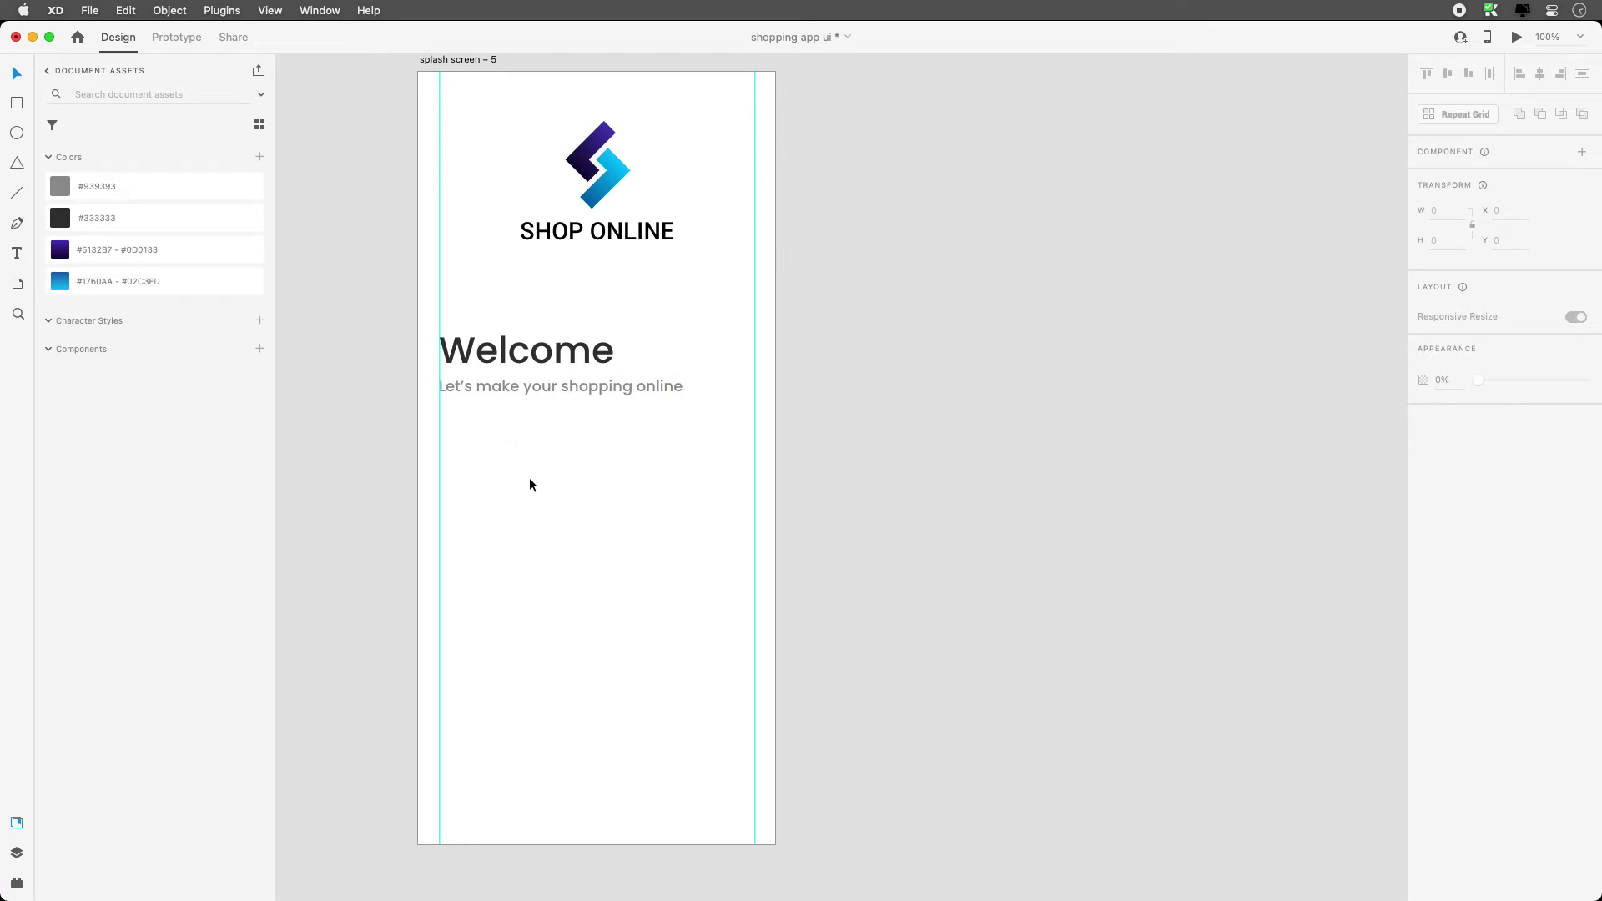
drag(607, 228, 607, 237)
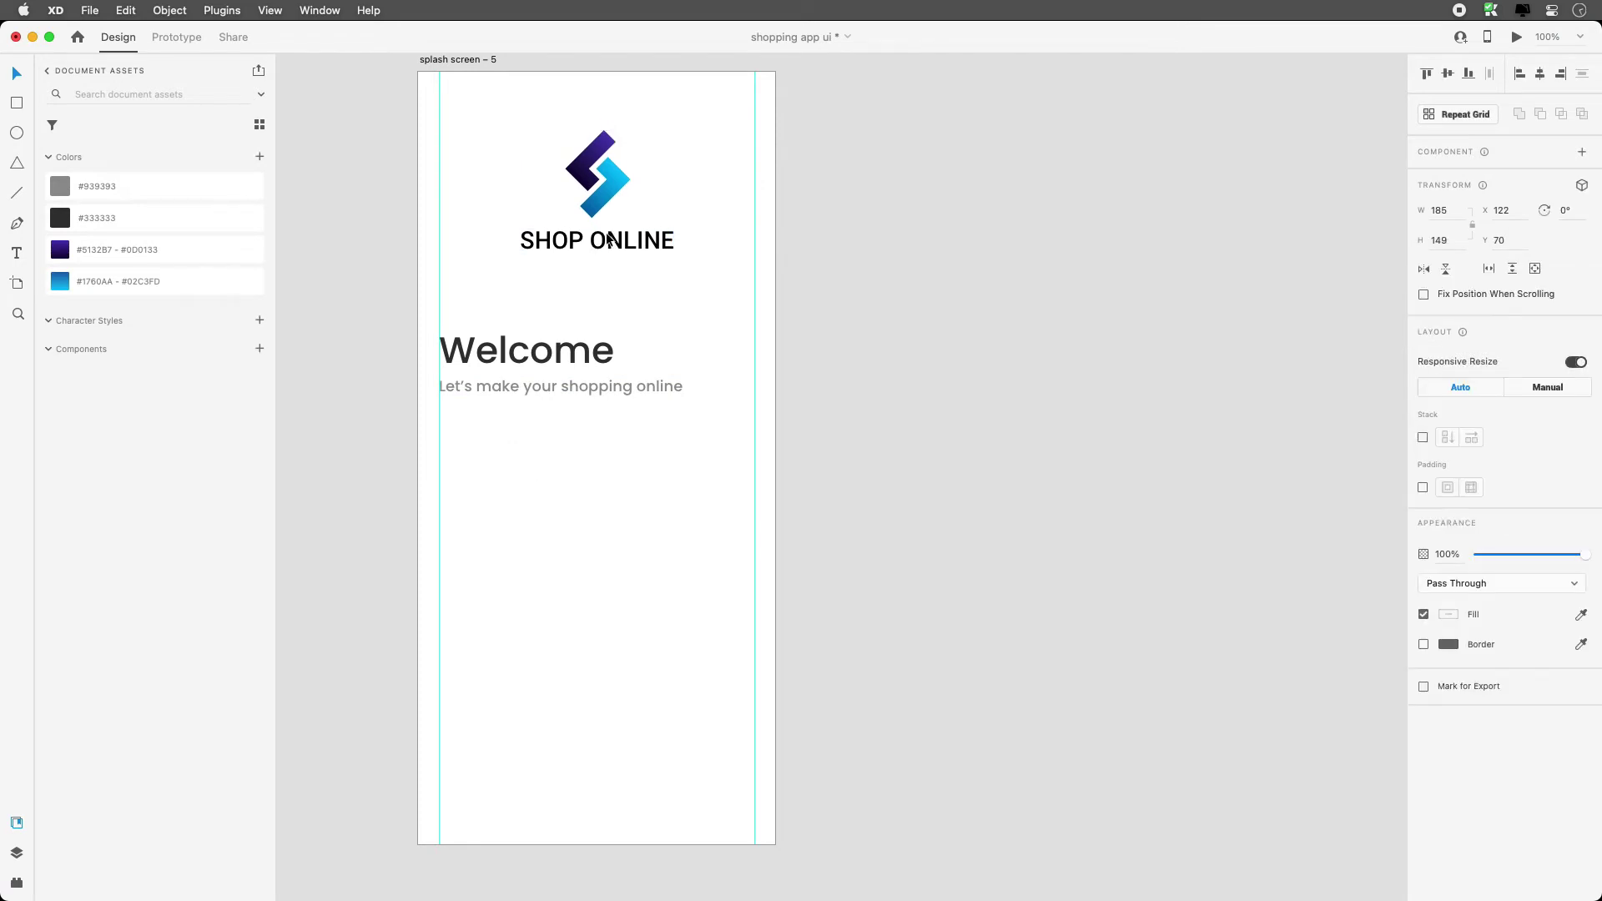
click(370, 282)
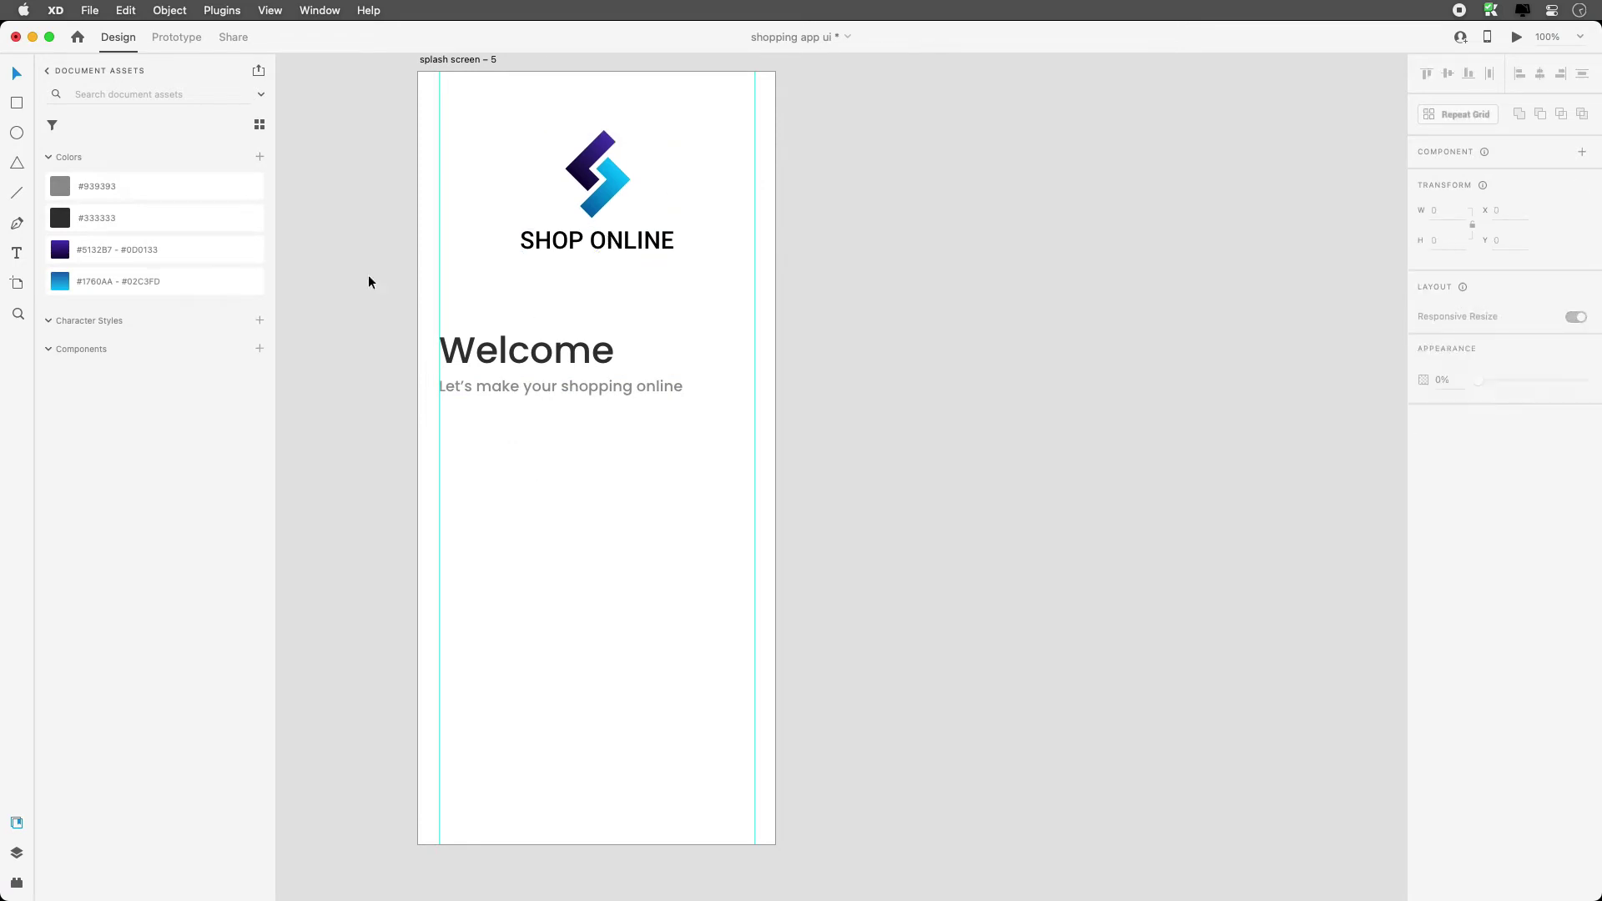
Show the list of plugins, switch to Chrome, and open pexels.com and pixabay.com in new tabs.
click(16, 884)
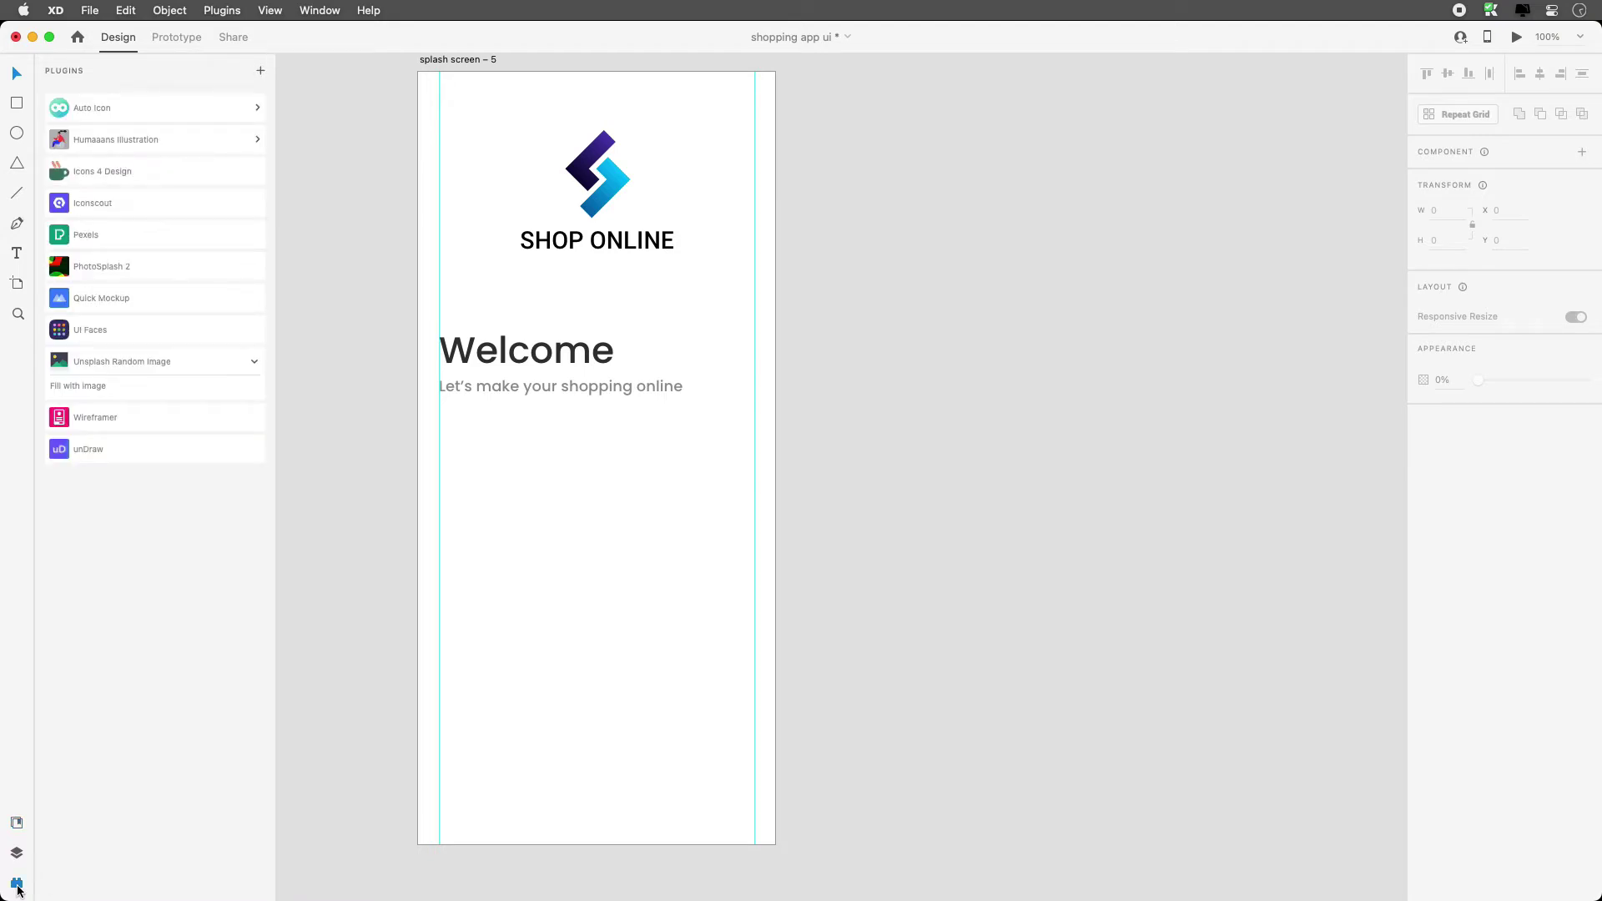
key(super+Tab)
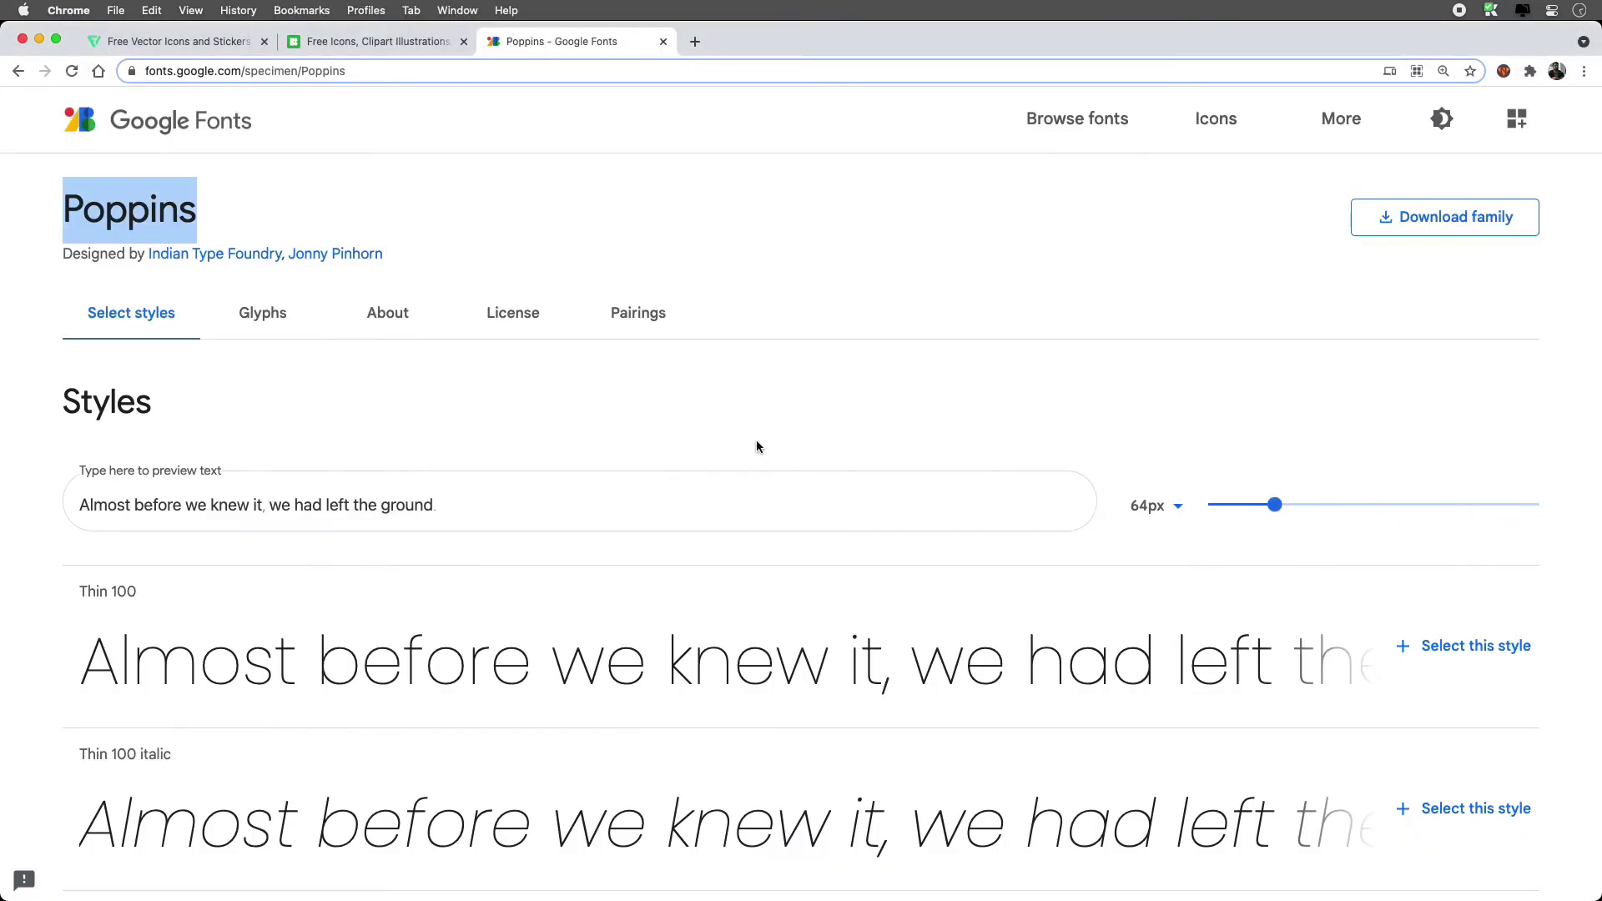
key(super+t)
text(pexels.com)
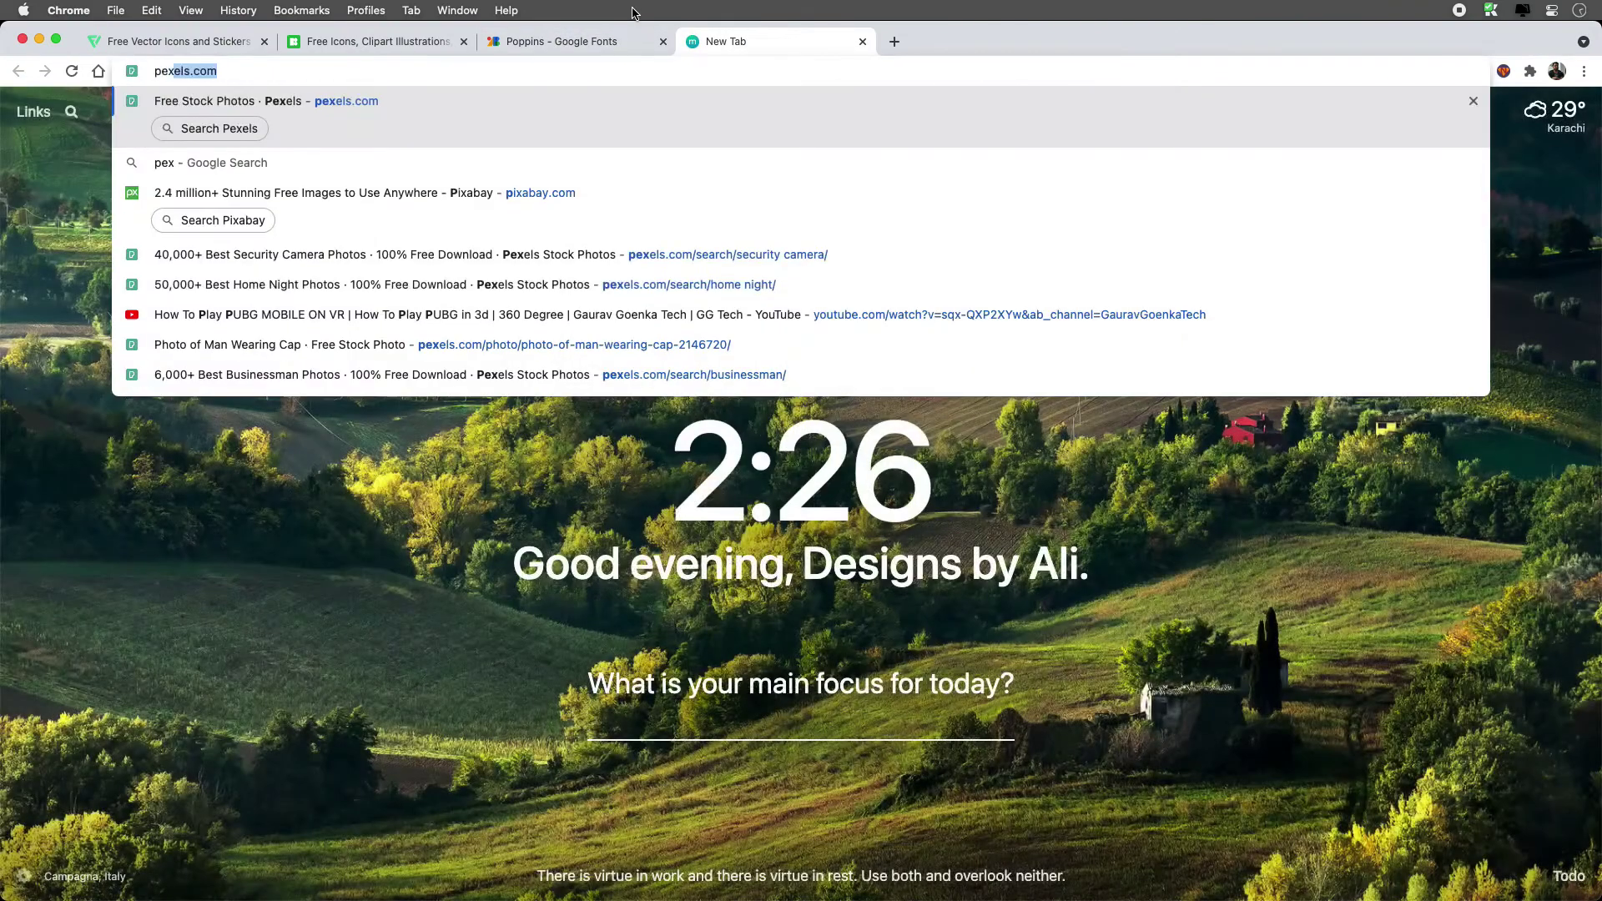
key(Return)
key(super+t)
text(pixabay.com)
key(Return)
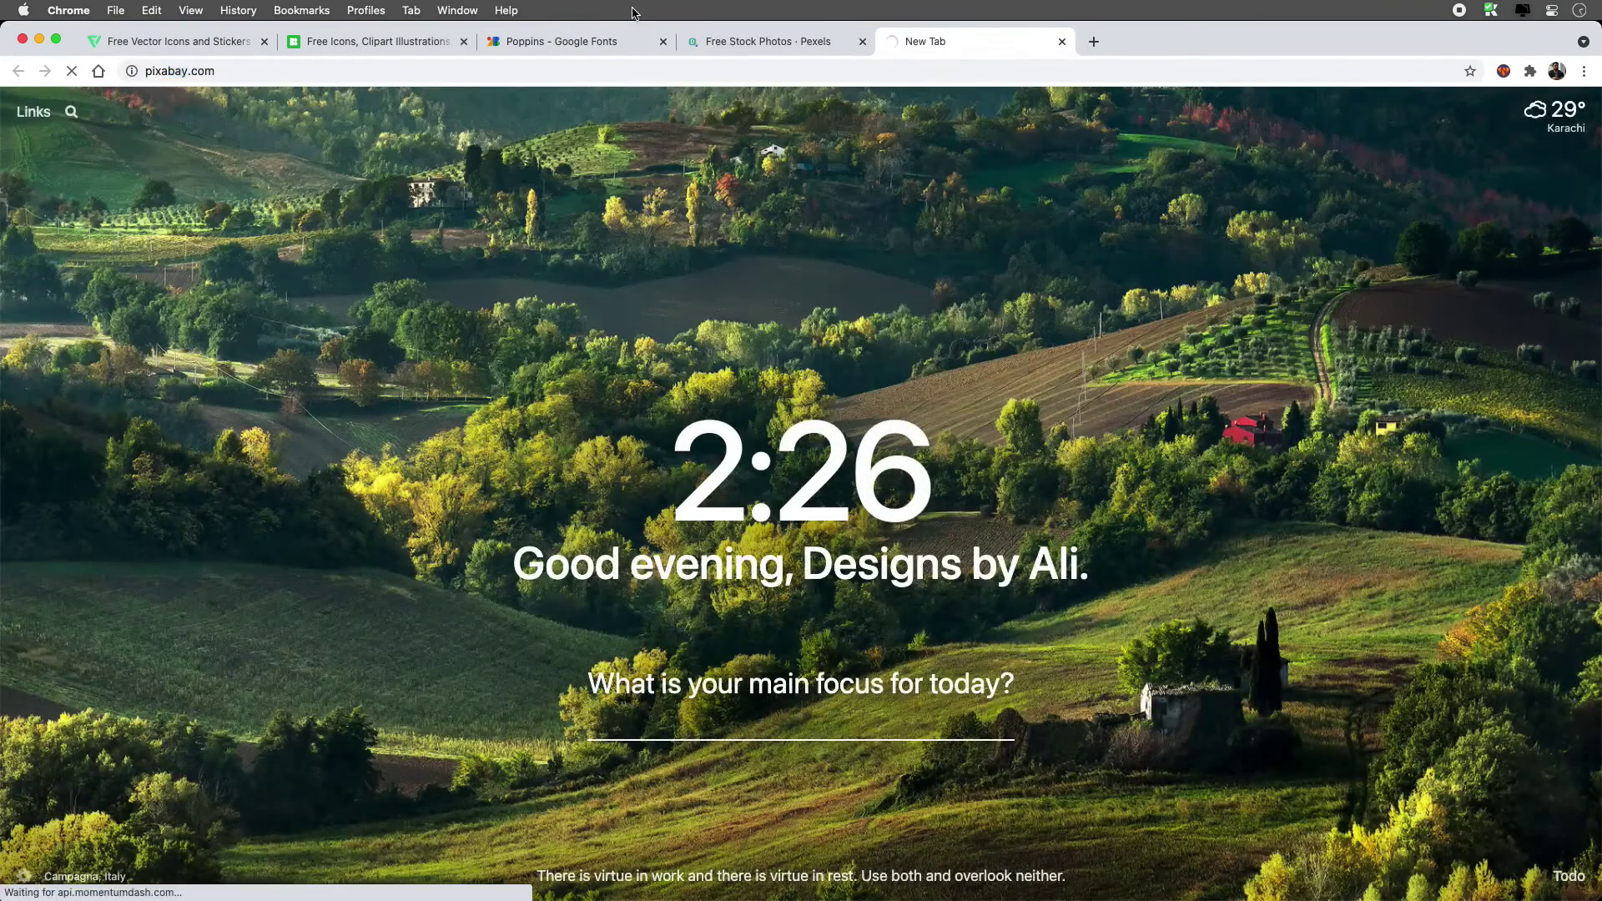
Open unsplash.com in another new tab and look at the Pixabay and Pexels pages.
key(super+t)
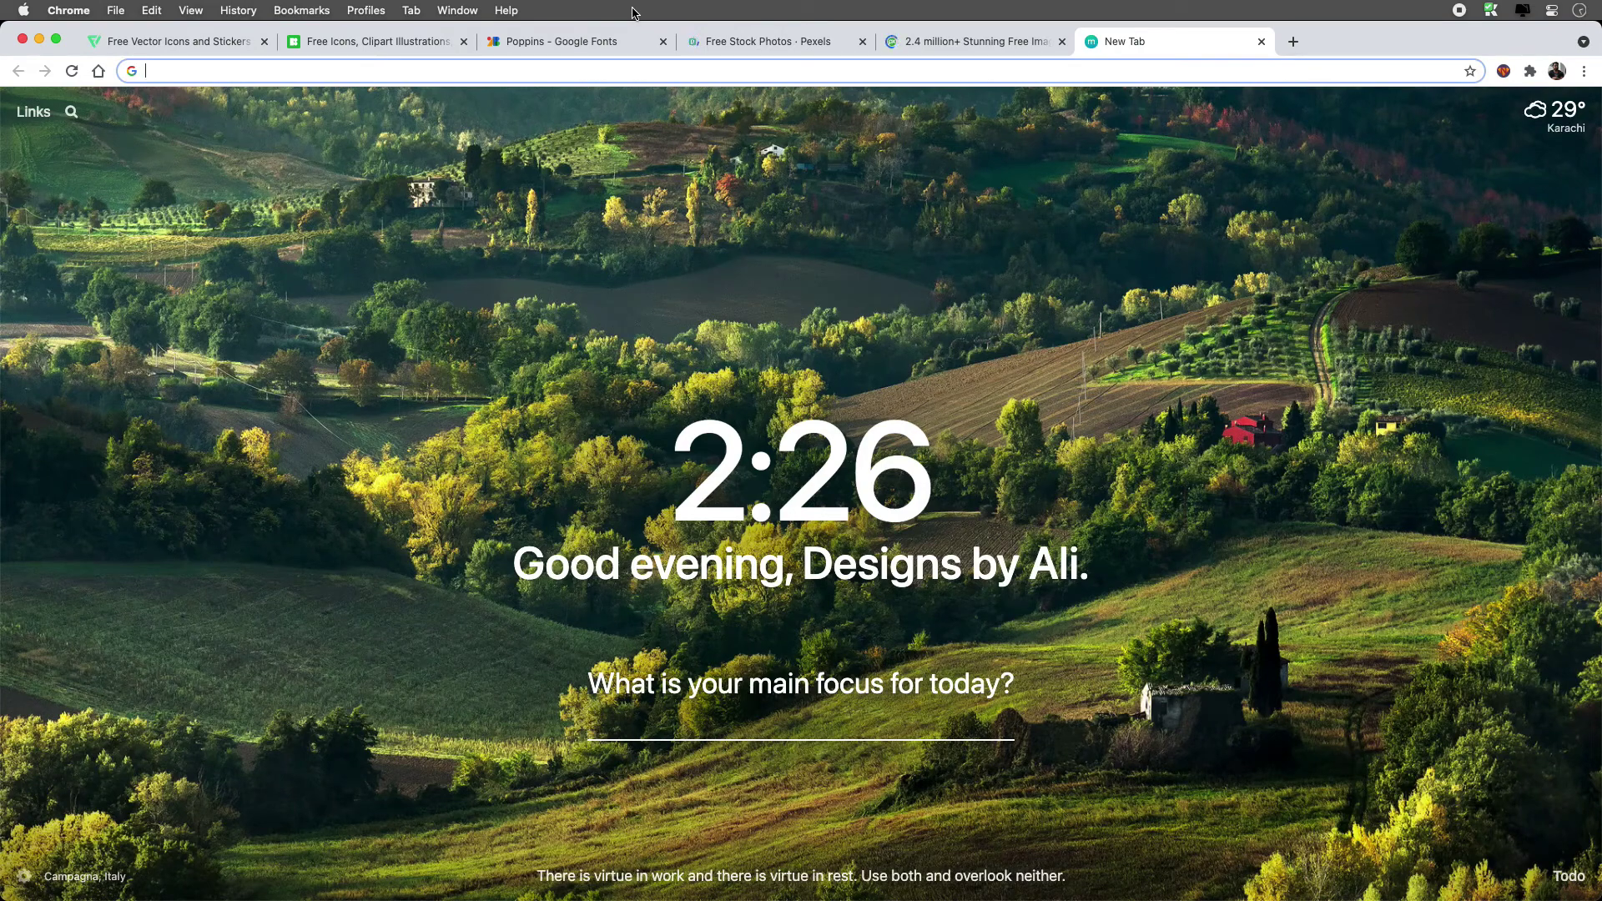
text(unsplash.com)
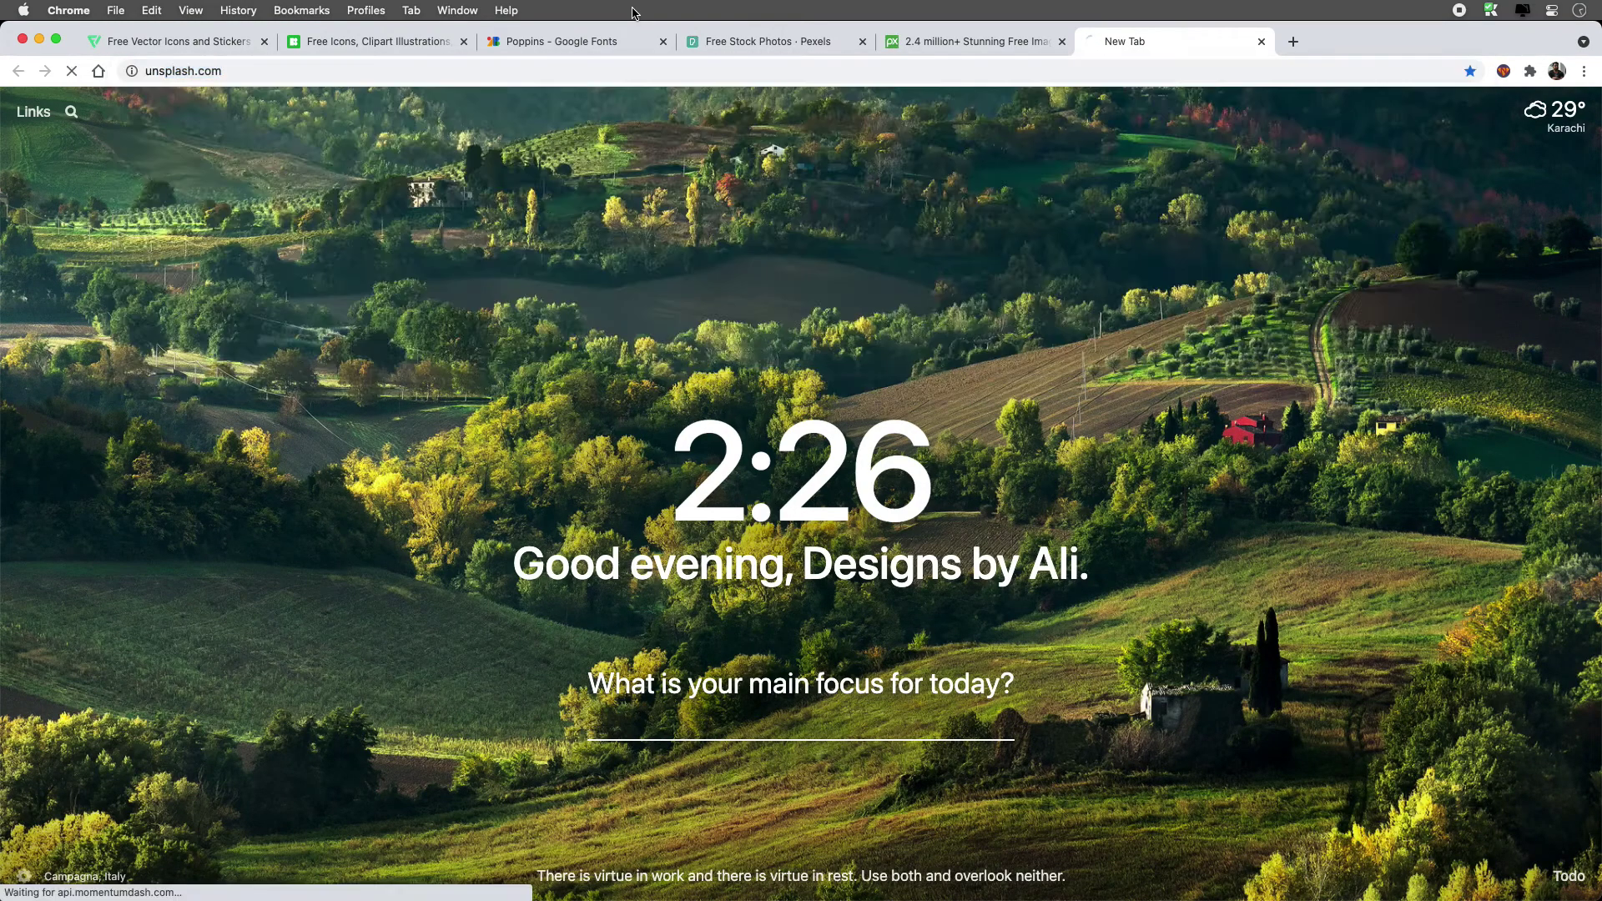
key(Return)
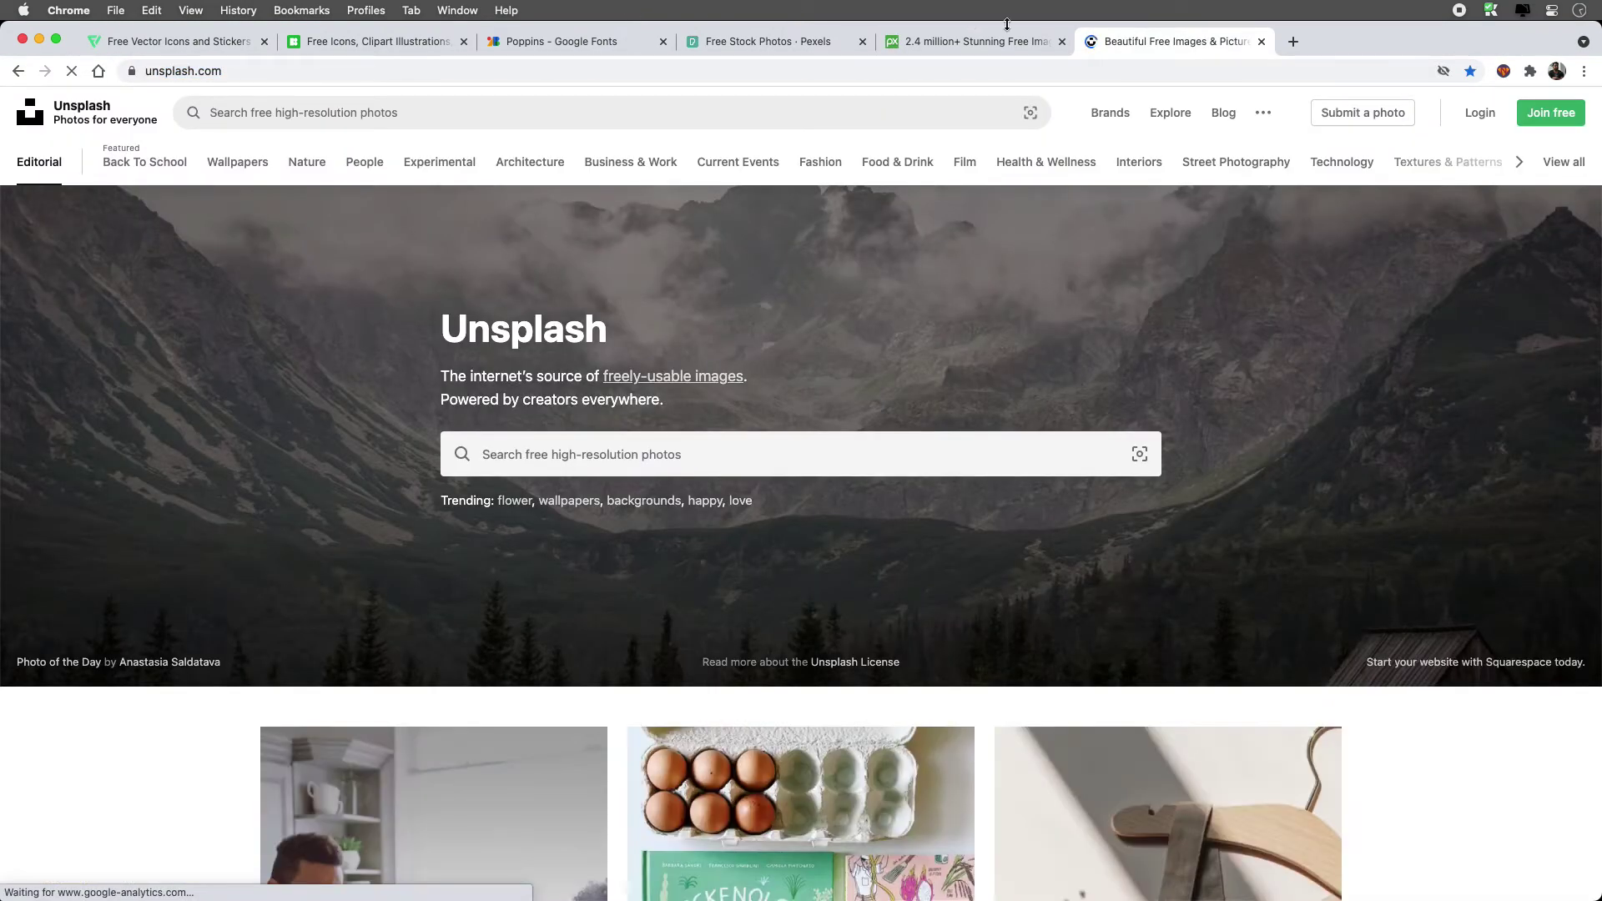
click(984, 40)
click(768, 41)
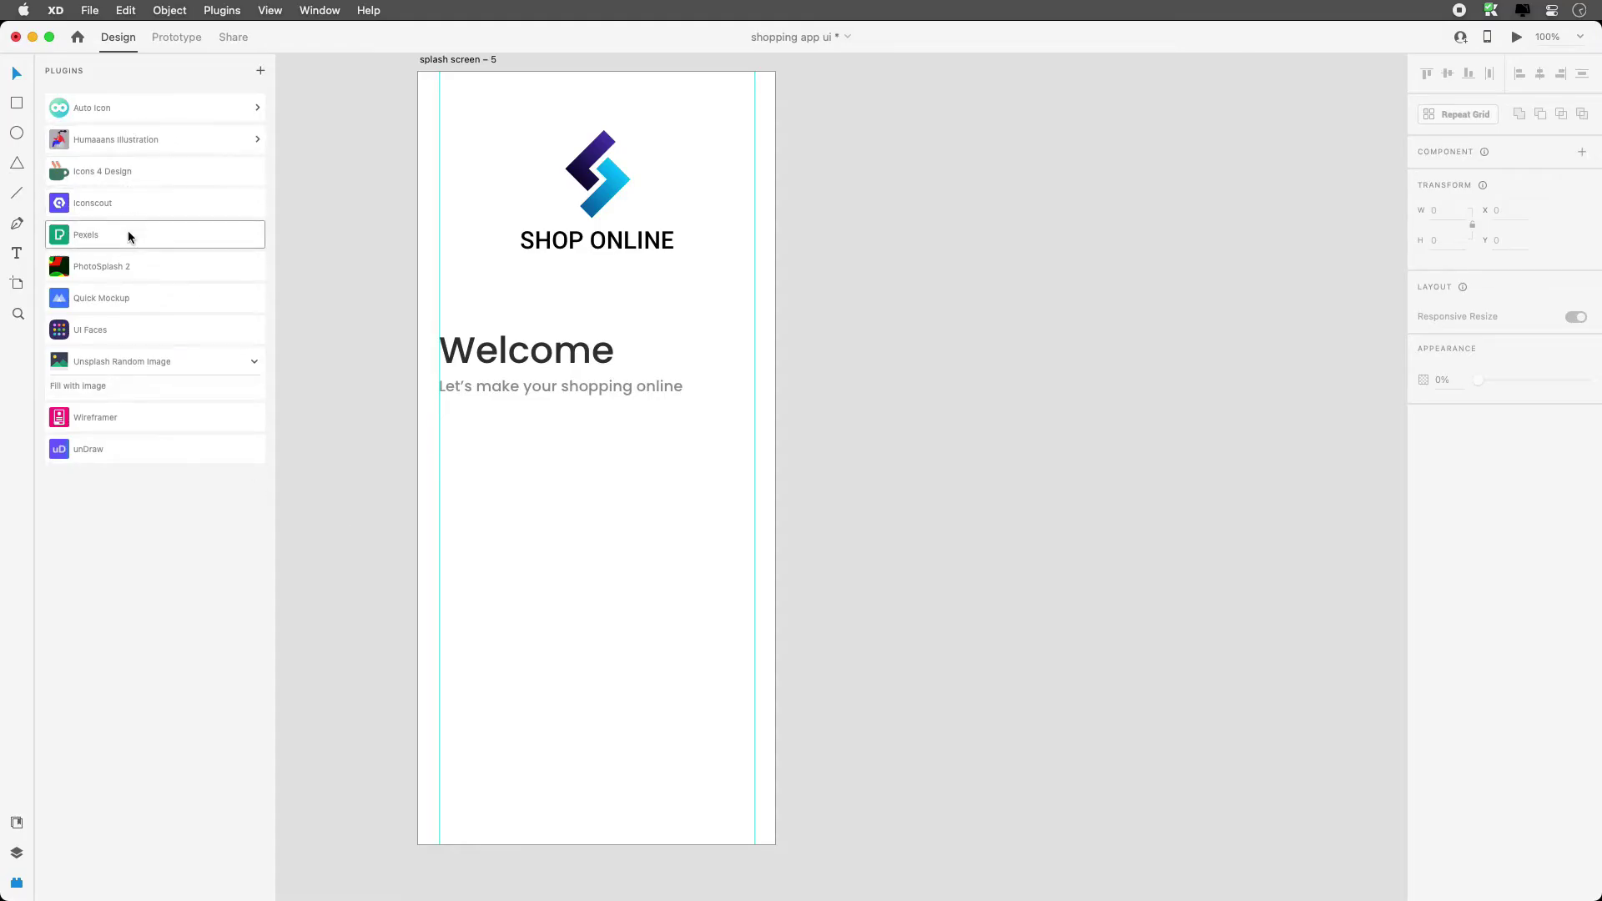
Switch back to Adobe XD, open the Iconscout plugin, go through its introduction pages, and return to the plugin list.
click(129, 202)
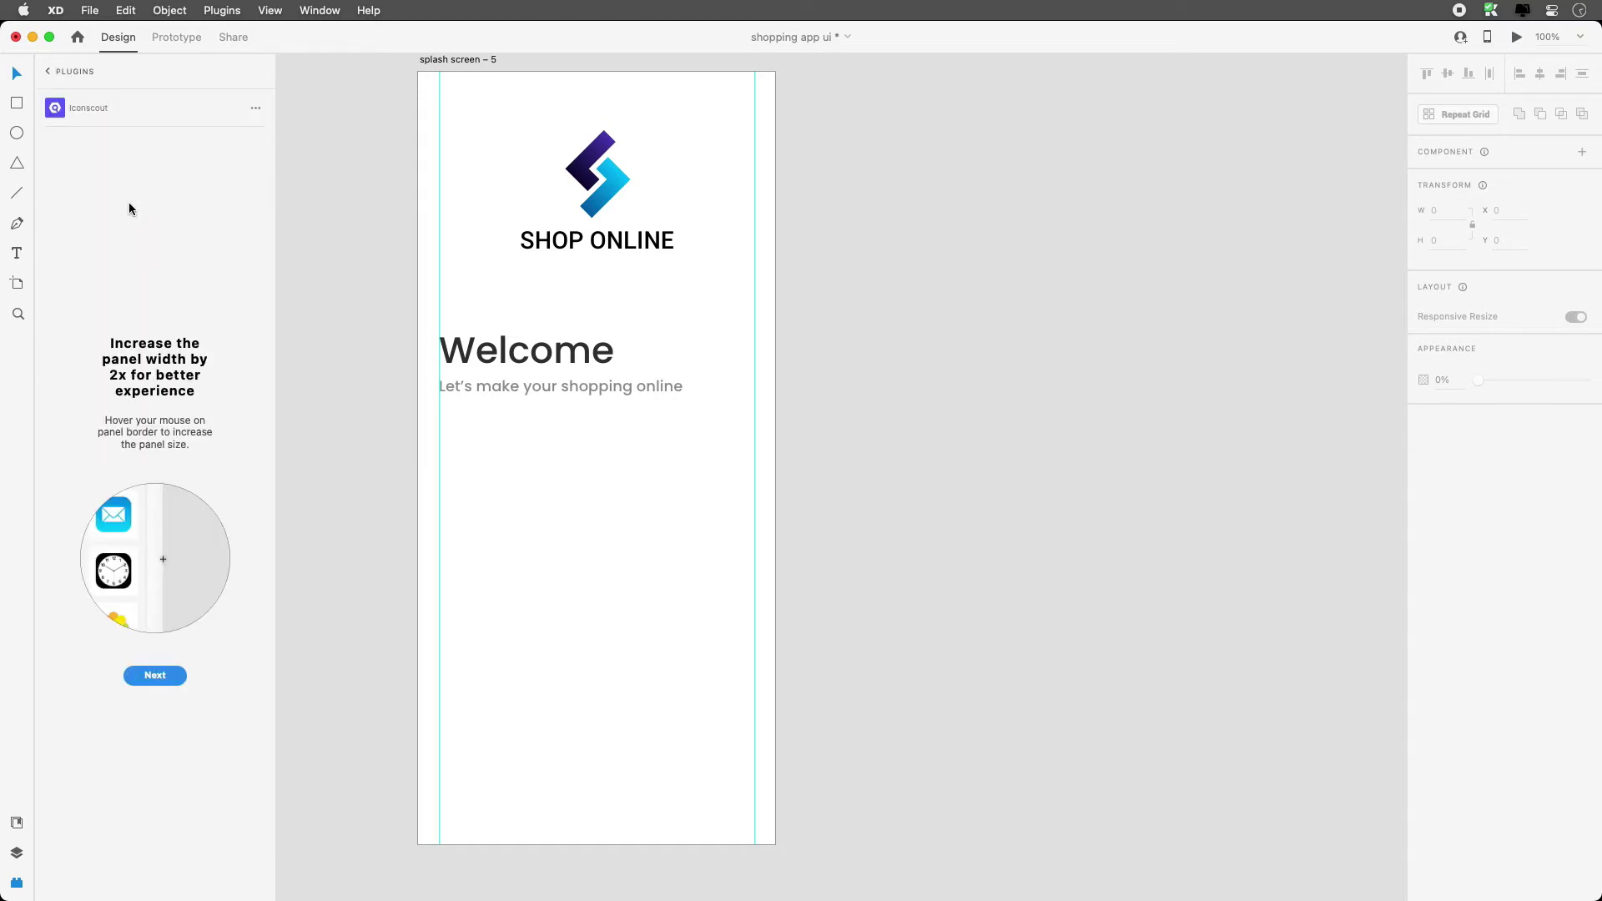
click(150, 676)
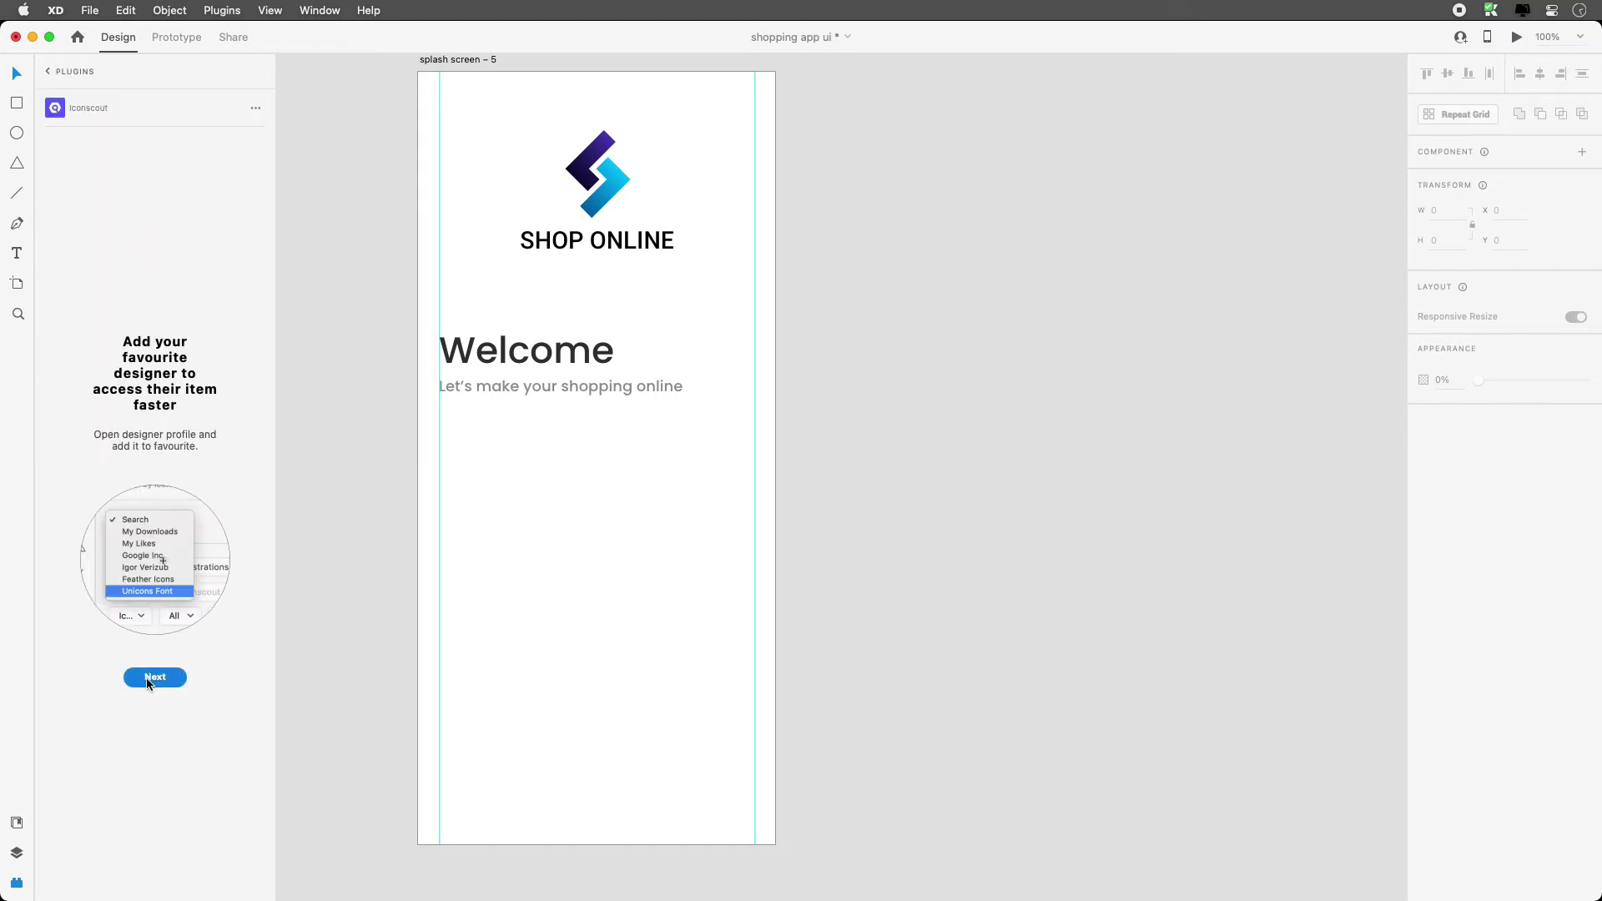
click(148, 677)
click(148, 683)
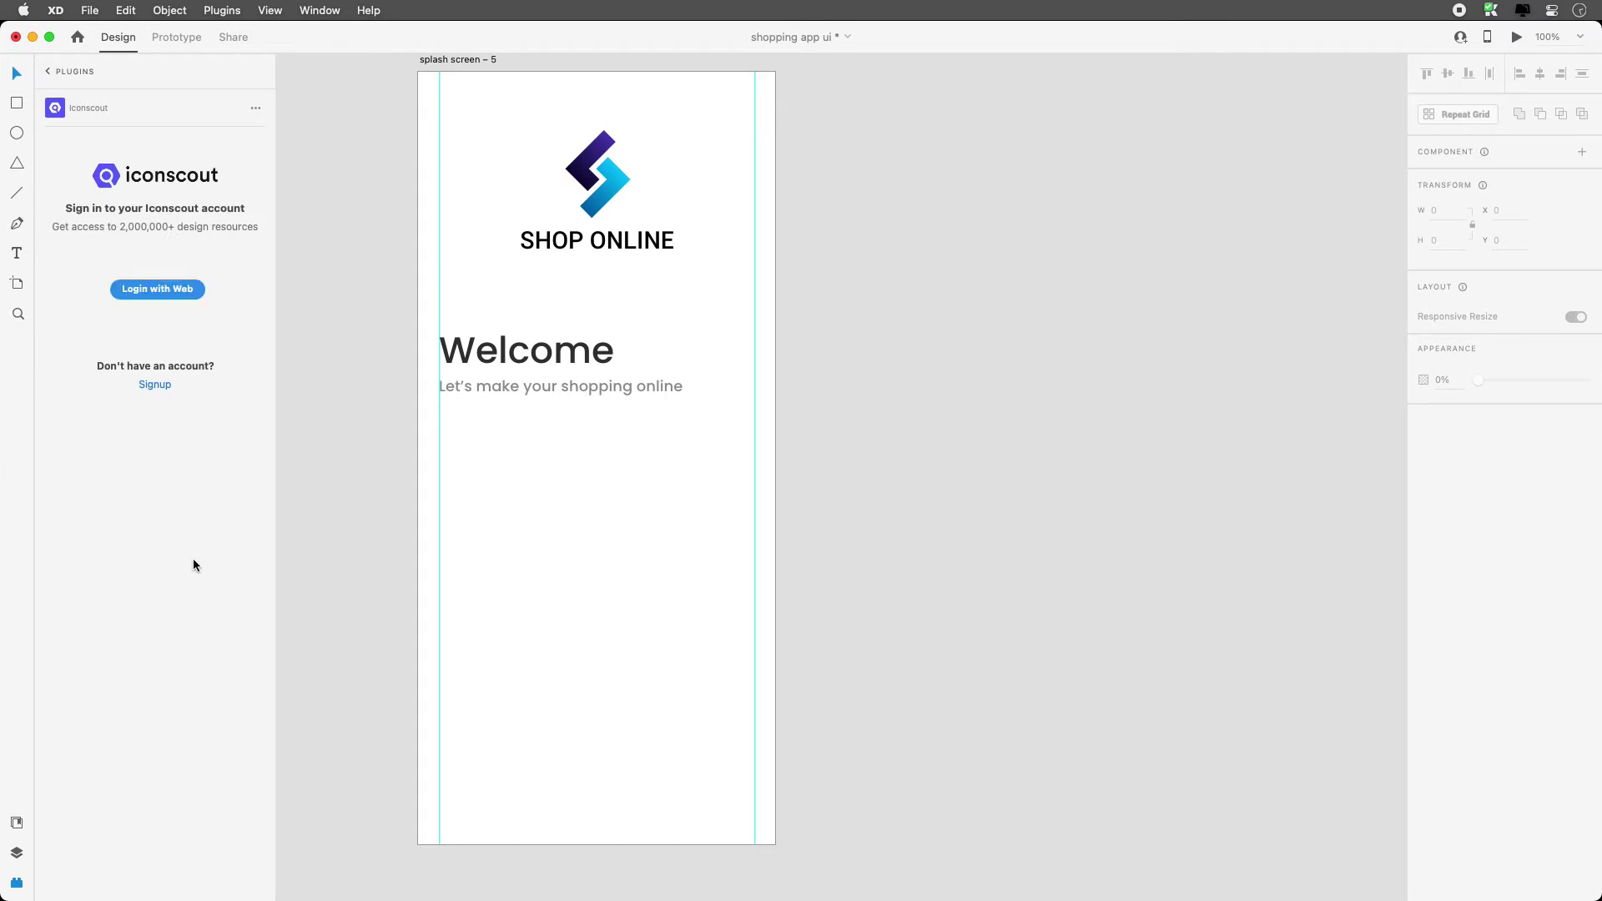
click(59, 73)
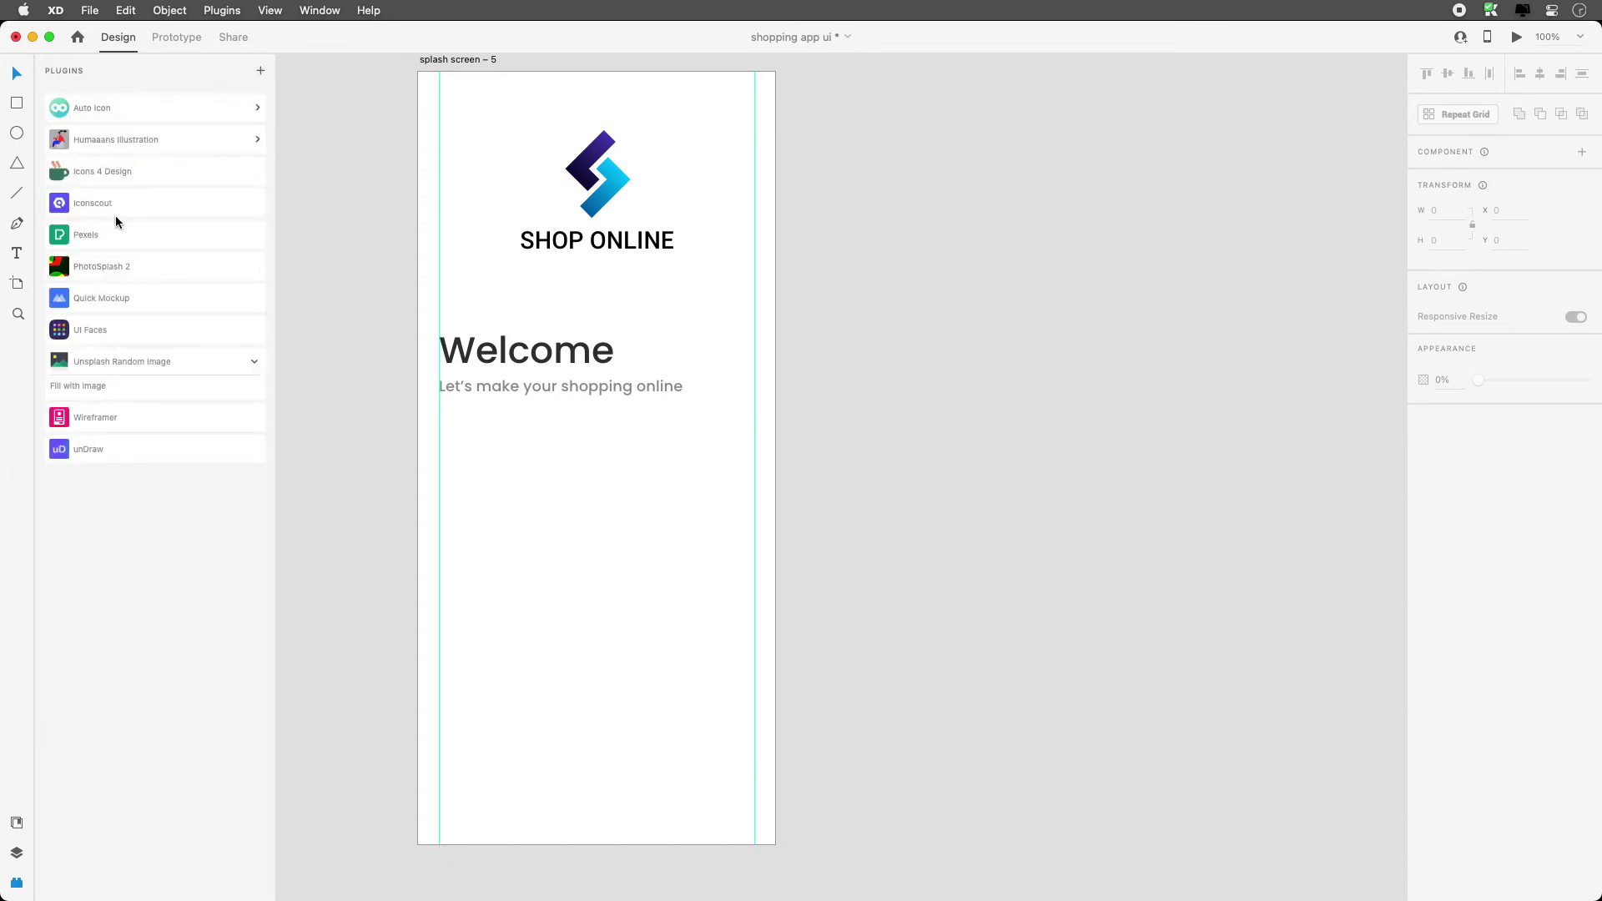
Look at the PhotoSplash 2 plugin and return to the plugin list.
click(133, 277)
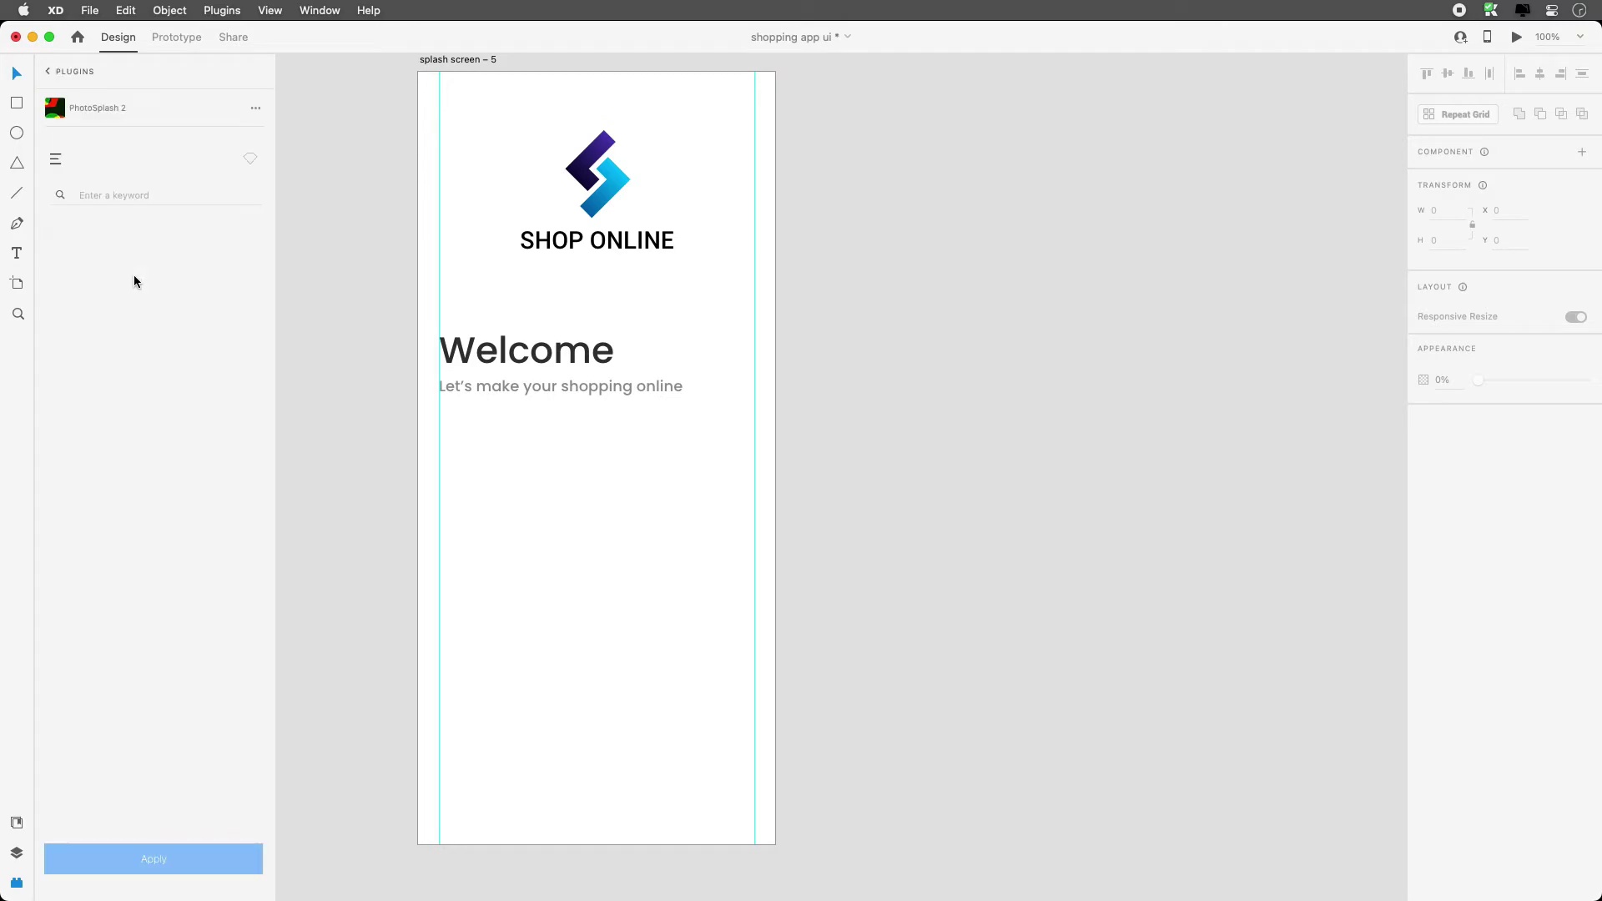
click(55, 158)
click(57, 74)
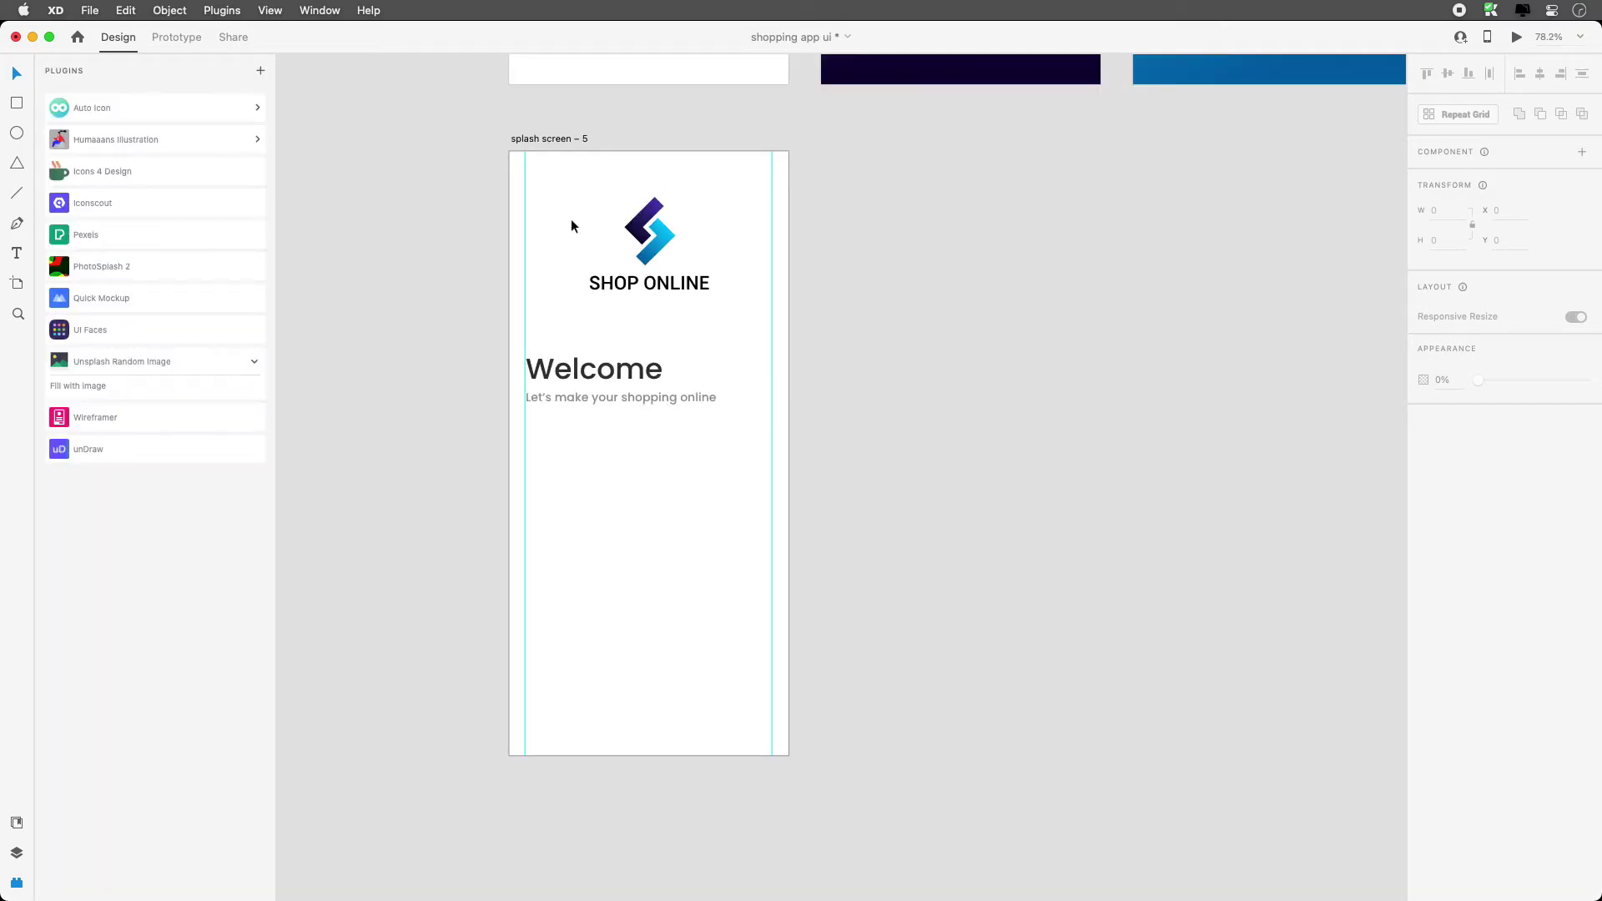
Draw a 428 by 926 rectangle covering the whole splash screen – 5 artboard at X 0, Y 0, and remove its border.
click(17, 105)
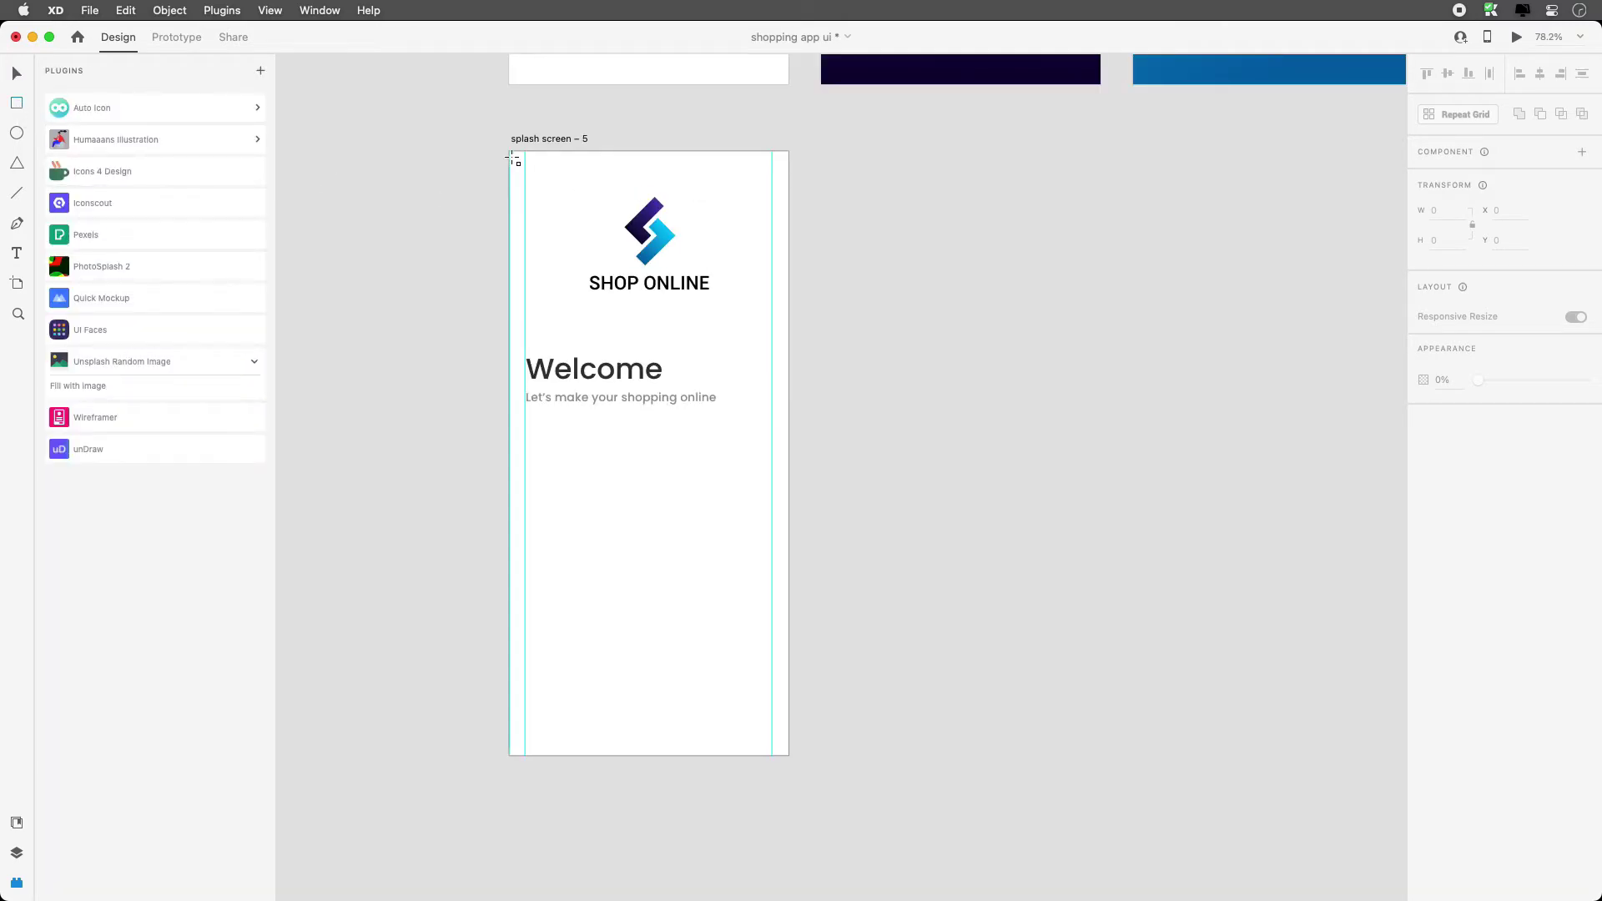
mouse_move(510, 153)
mouse_down()
mouse_move(773, 675)
mouse_move(789, 757)
mouse_up()
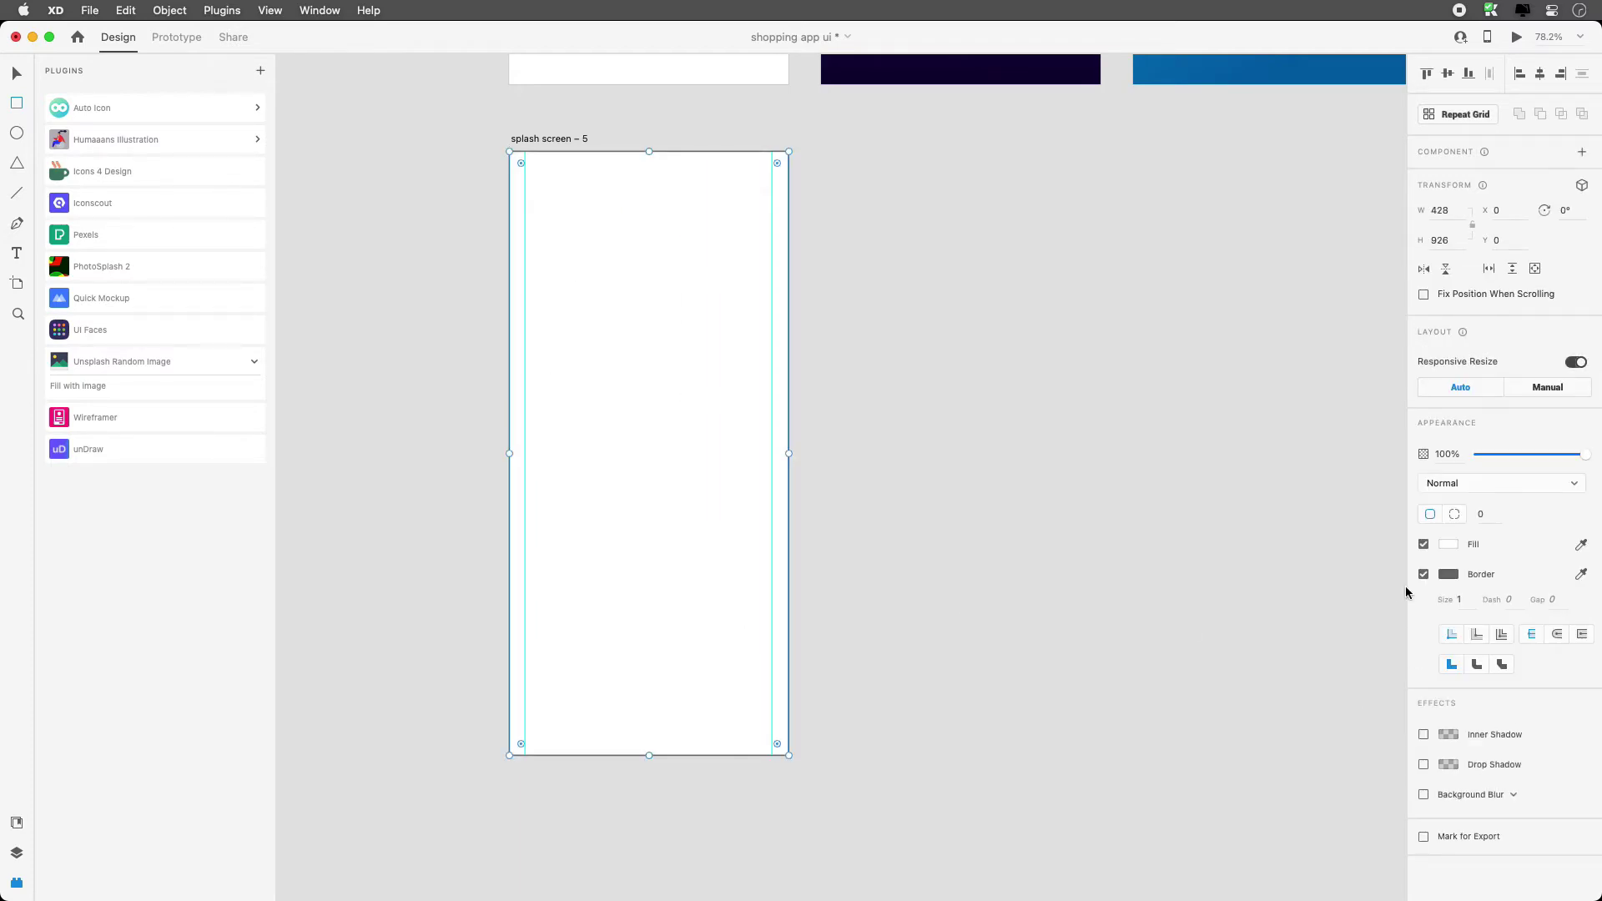
click(1423, 575)
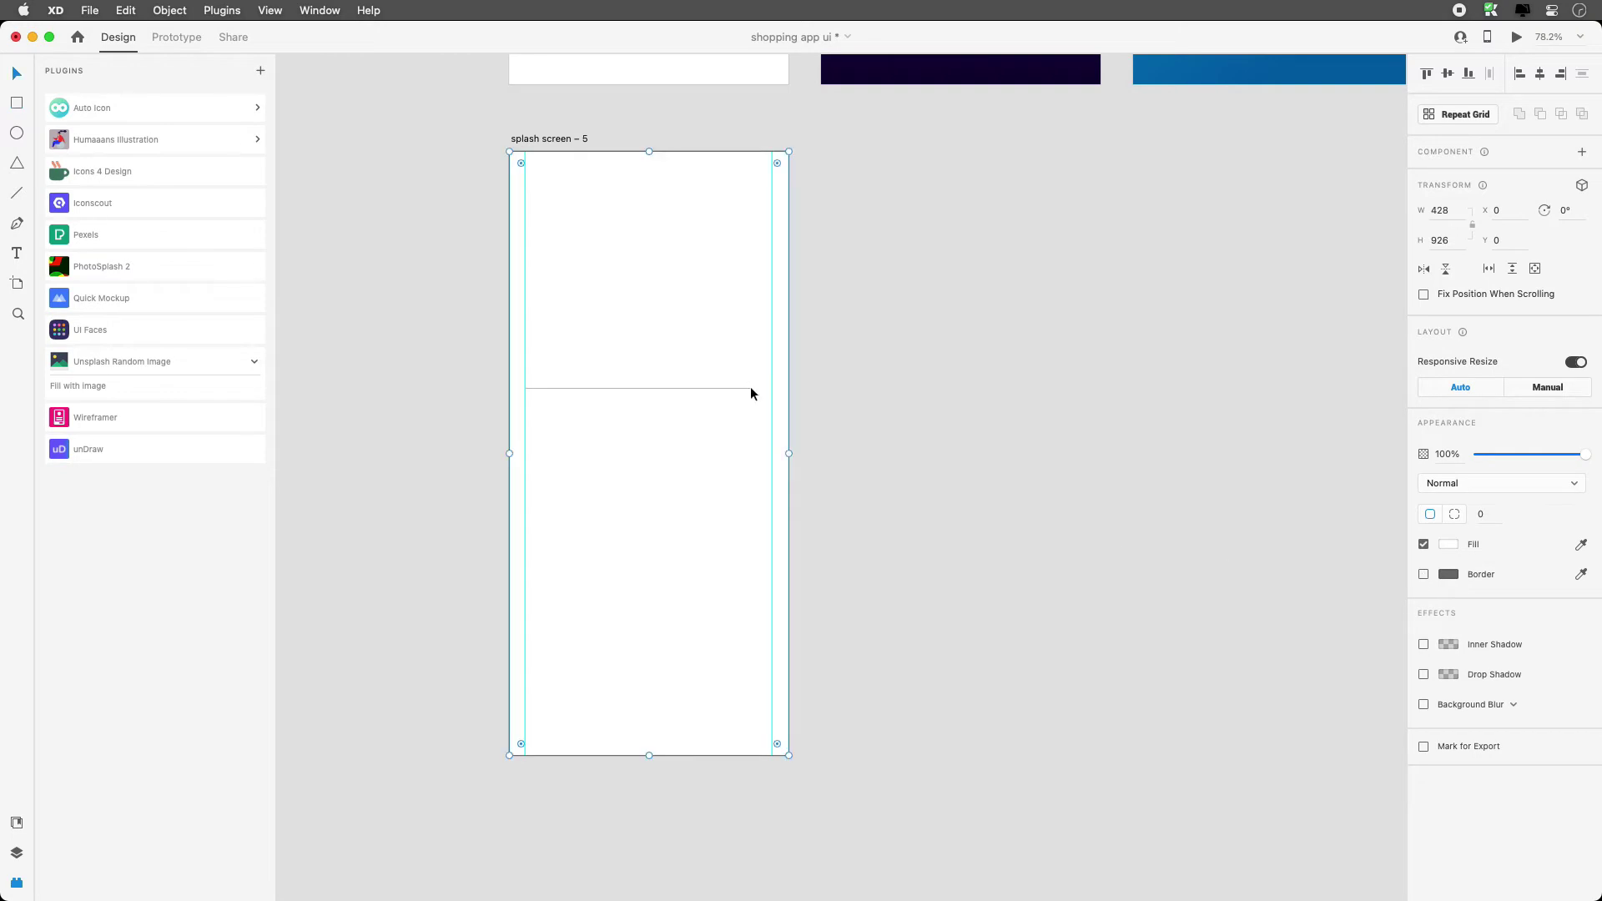
Search the Iconscout photos for "shopping" and limit the results to Free items.
click(143, 204)
click(98, 216)
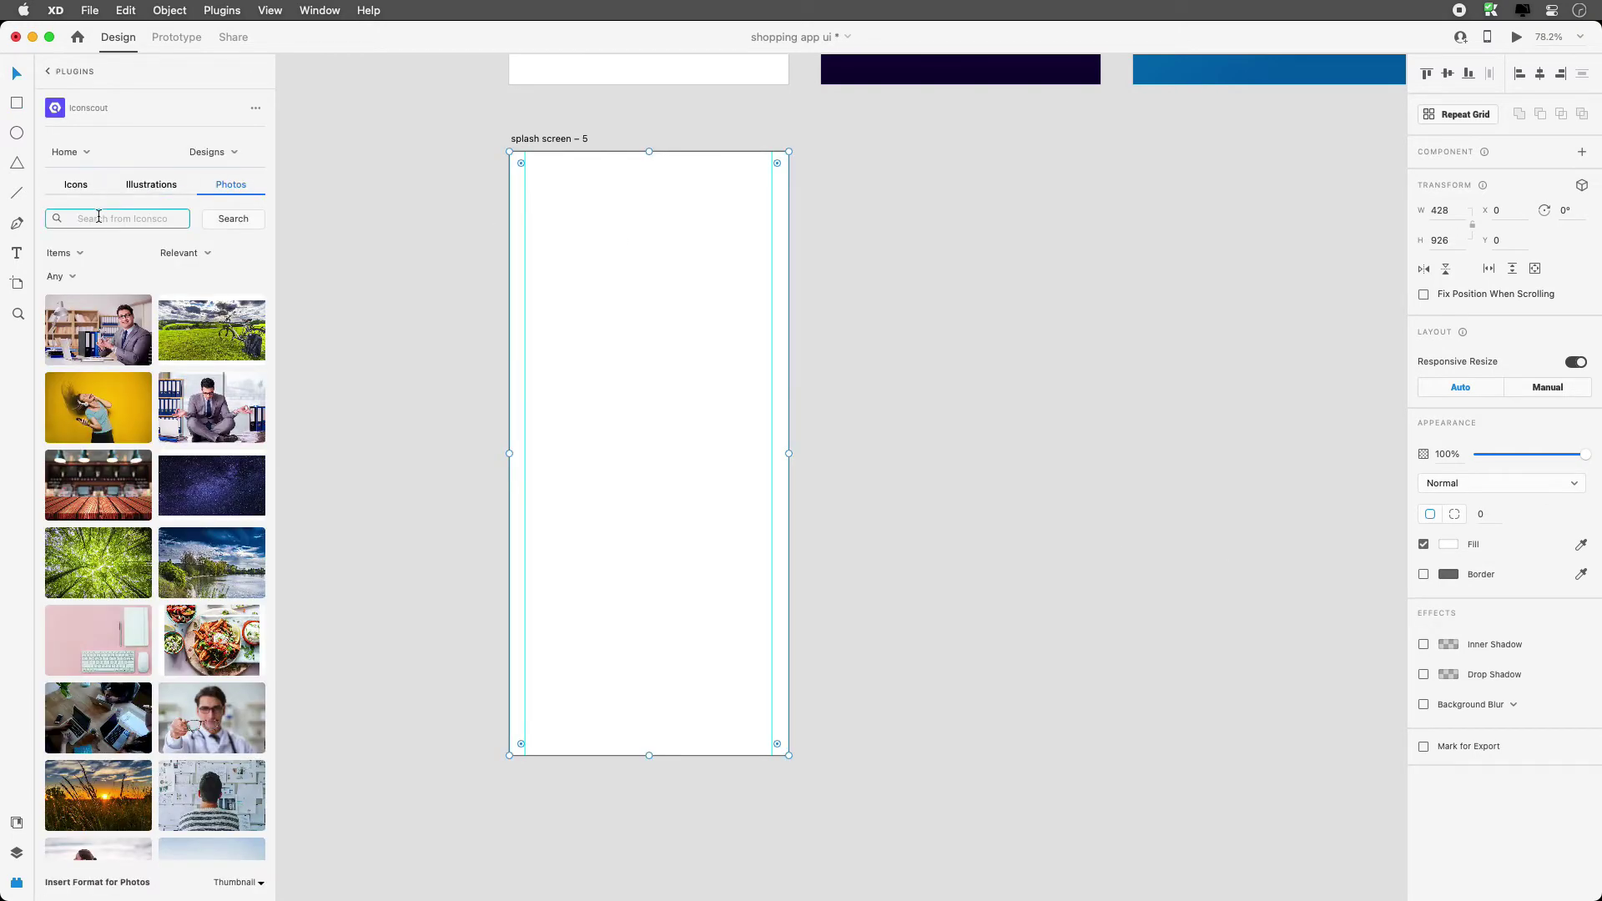
text(shopping)
key(Return)
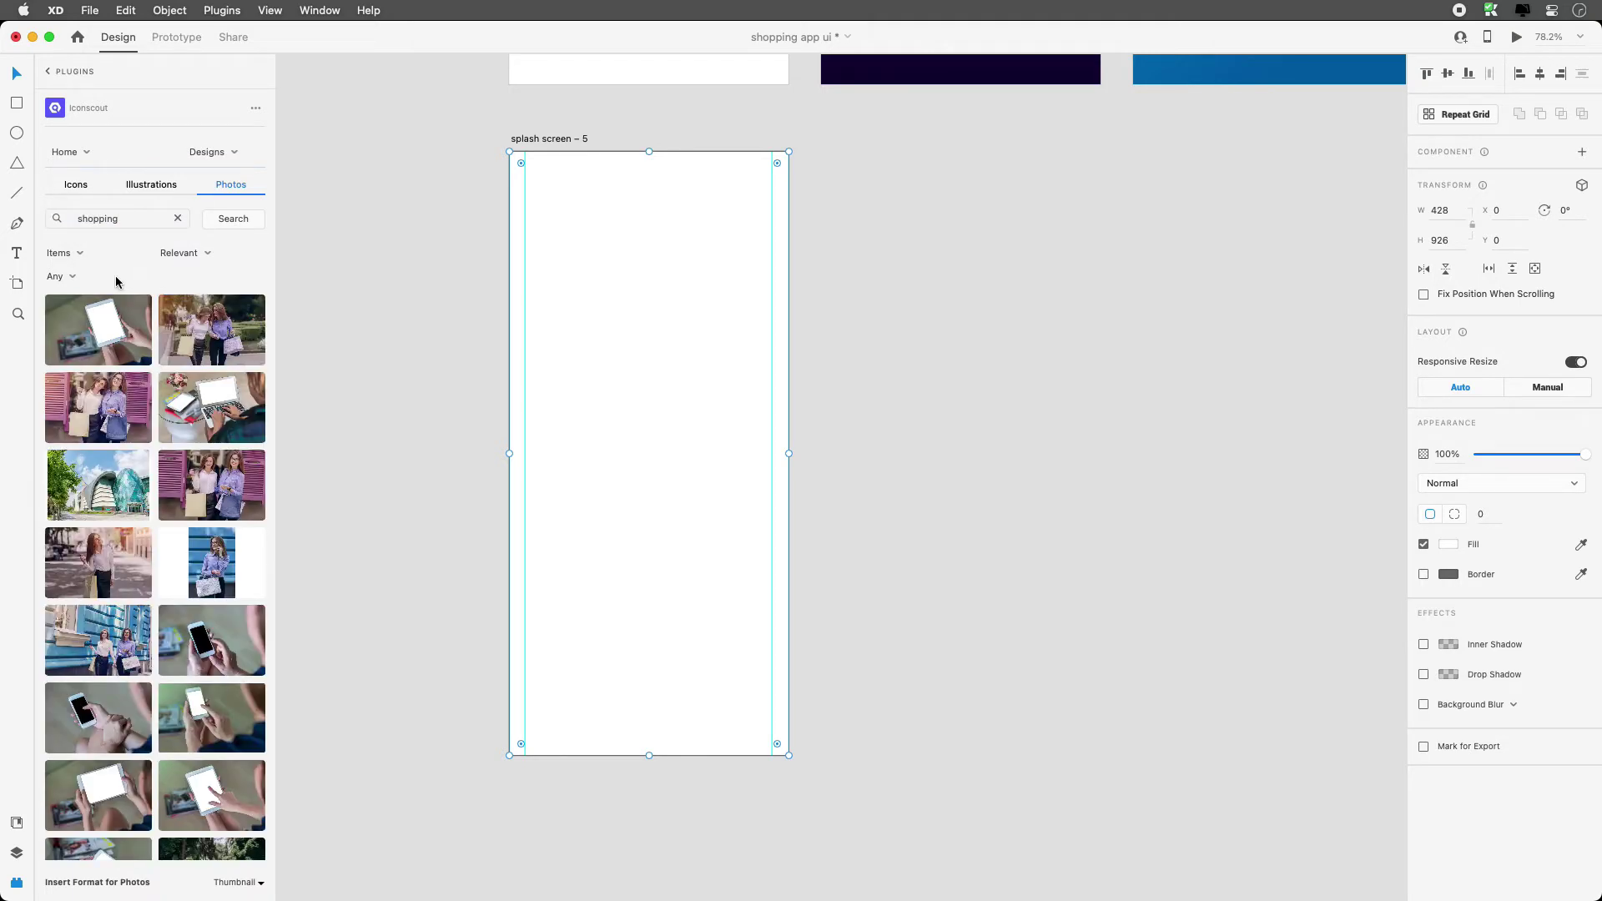
click(70, 278)
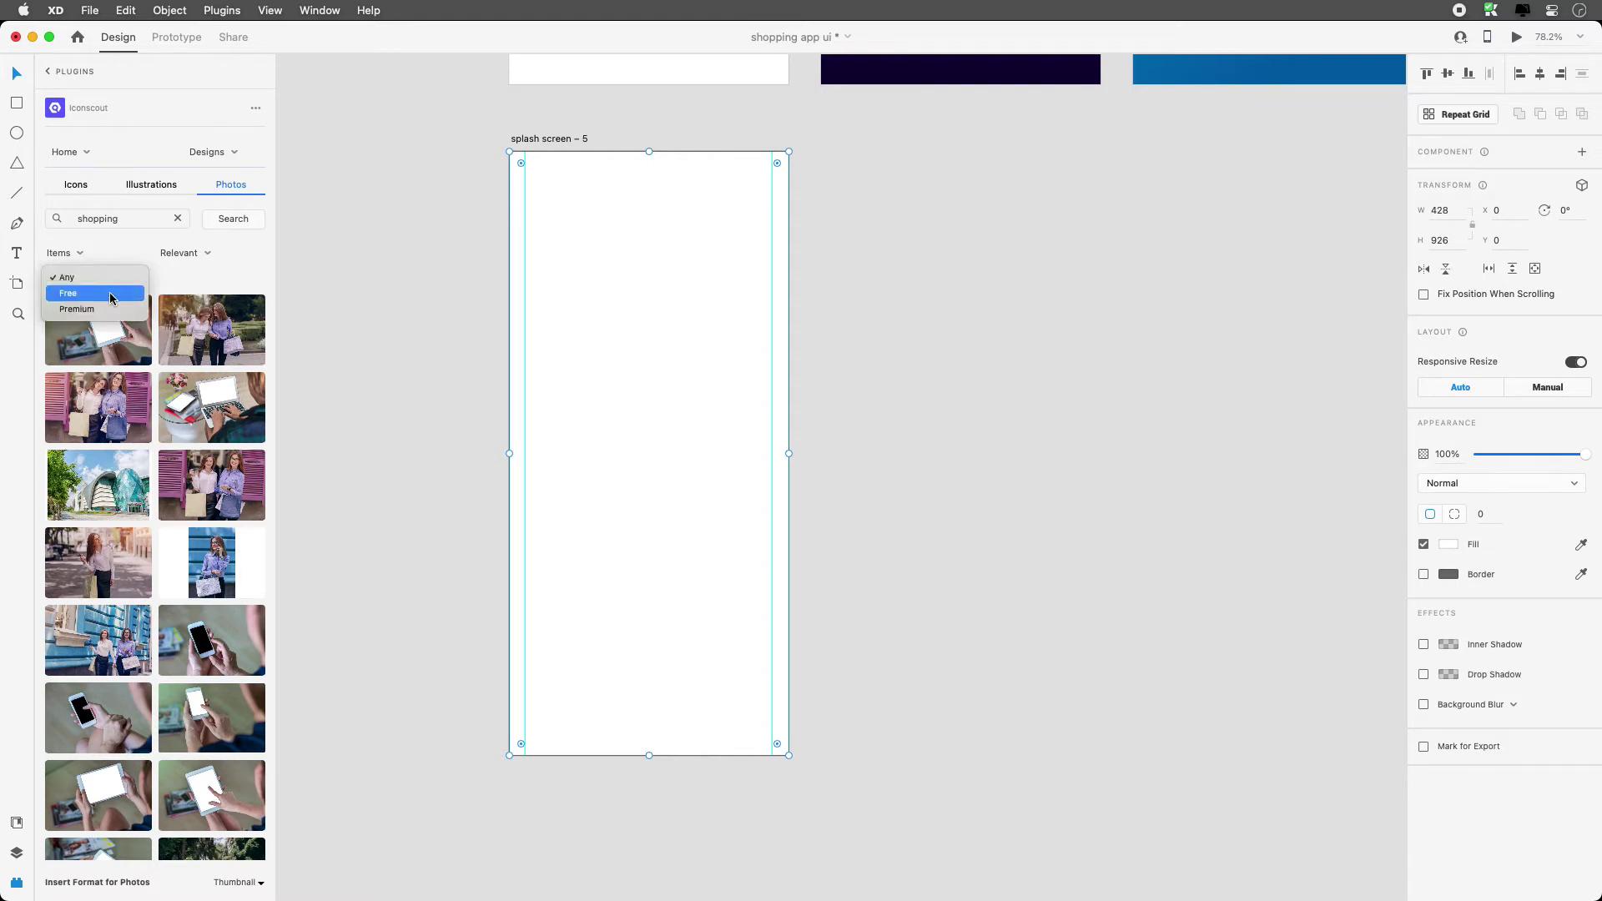
click(106, 294)
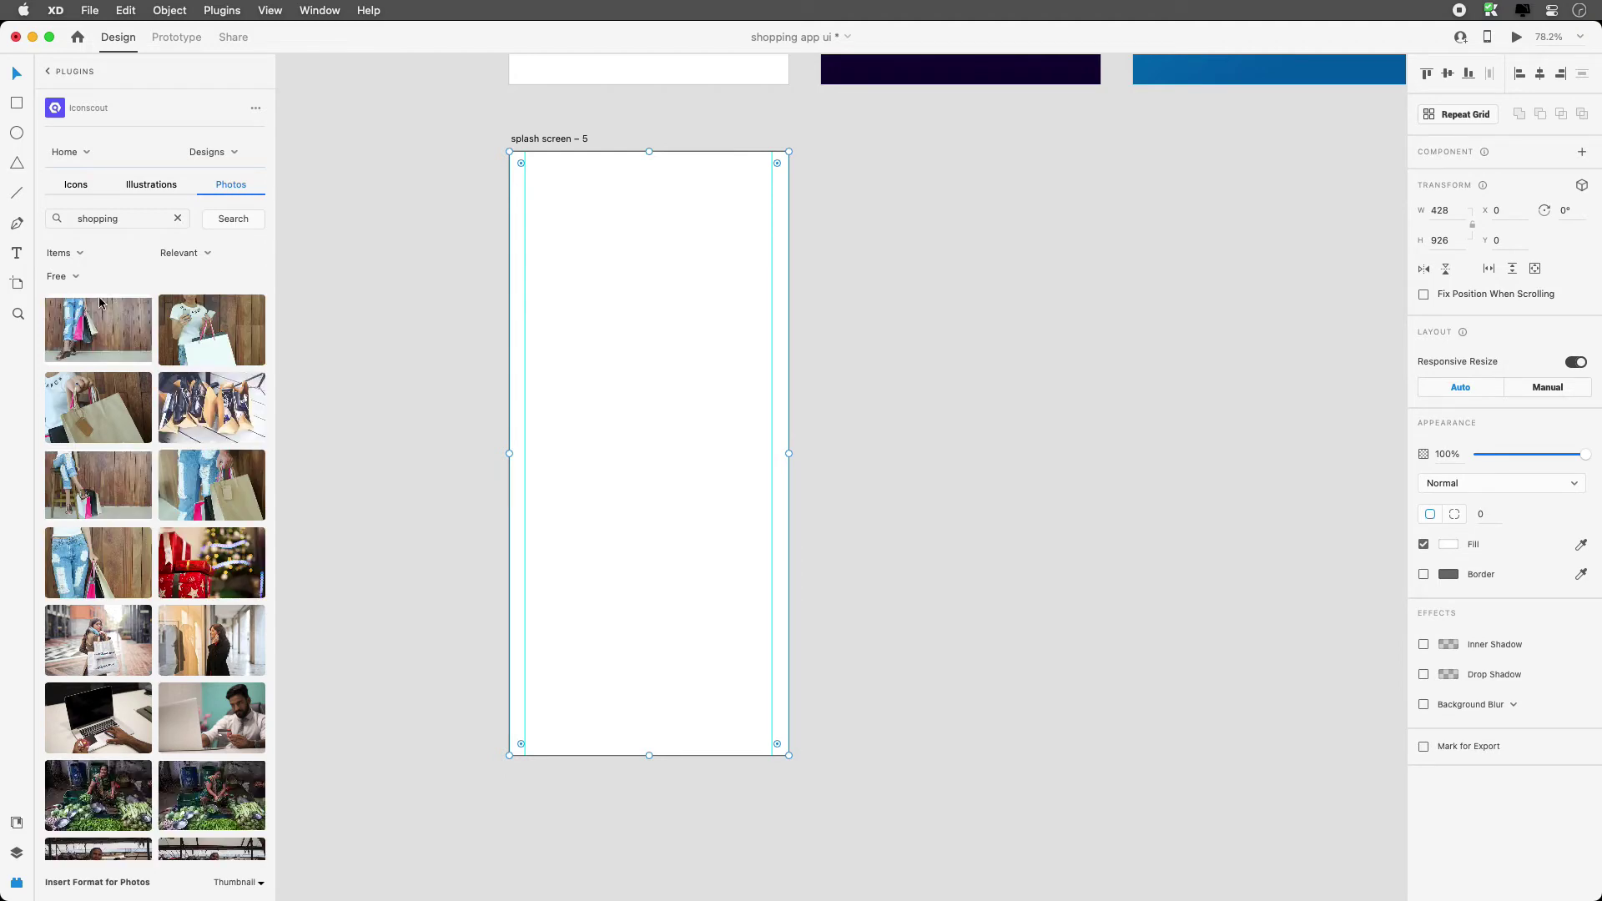
Insert the street photo of the woman with white shopping bags into the rectangle in Original format.
scroll(125, 500, down, 2)
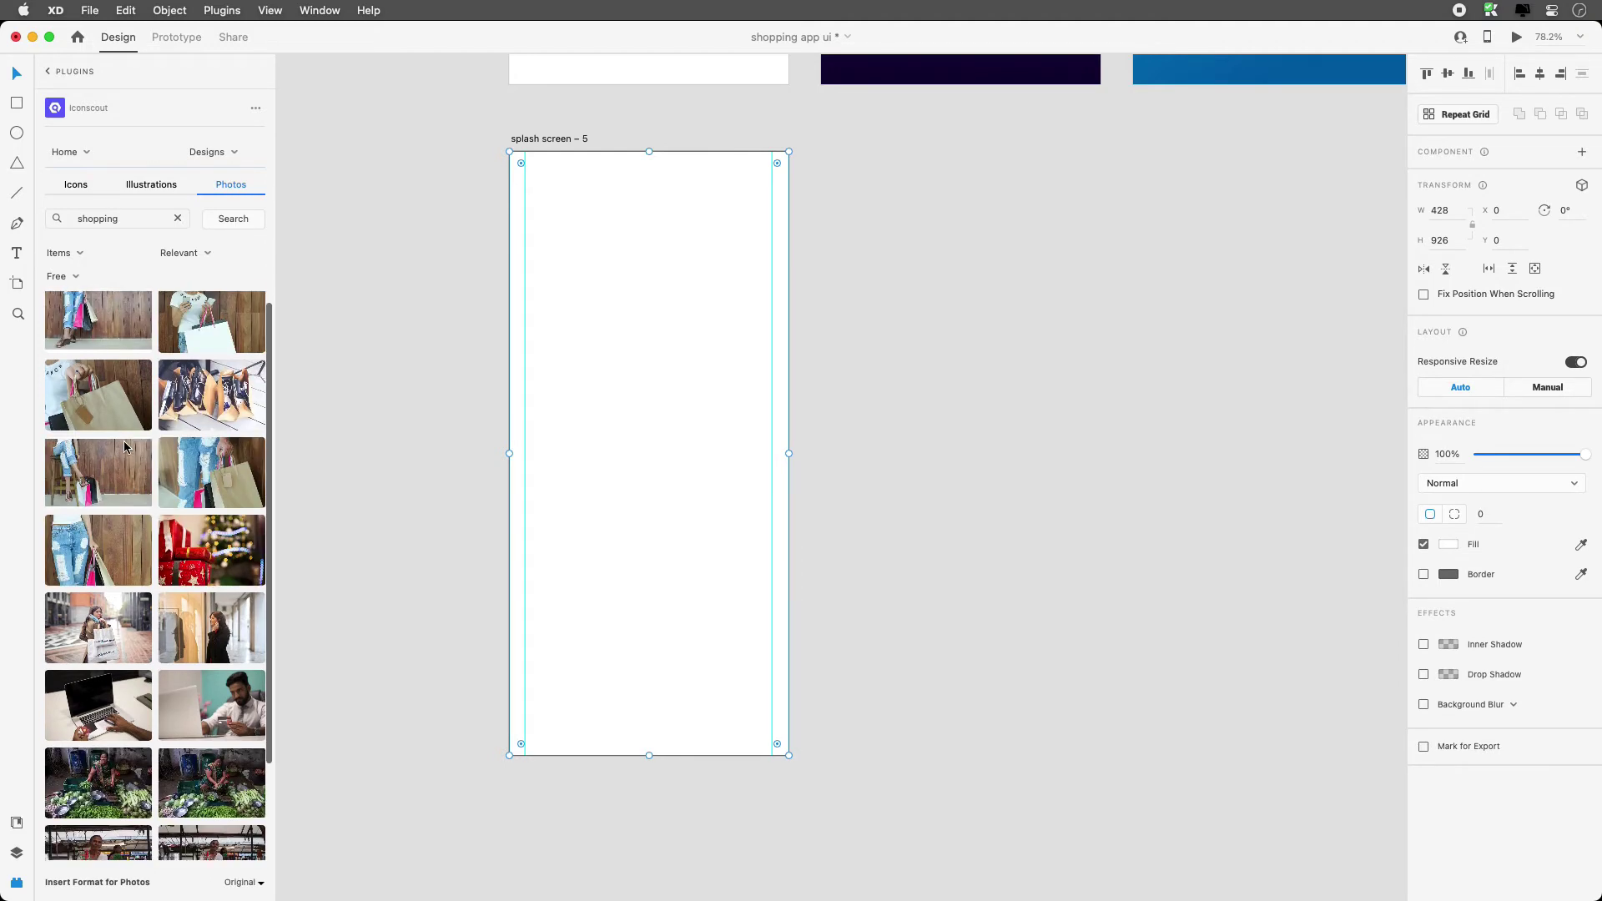
click(107, 619)
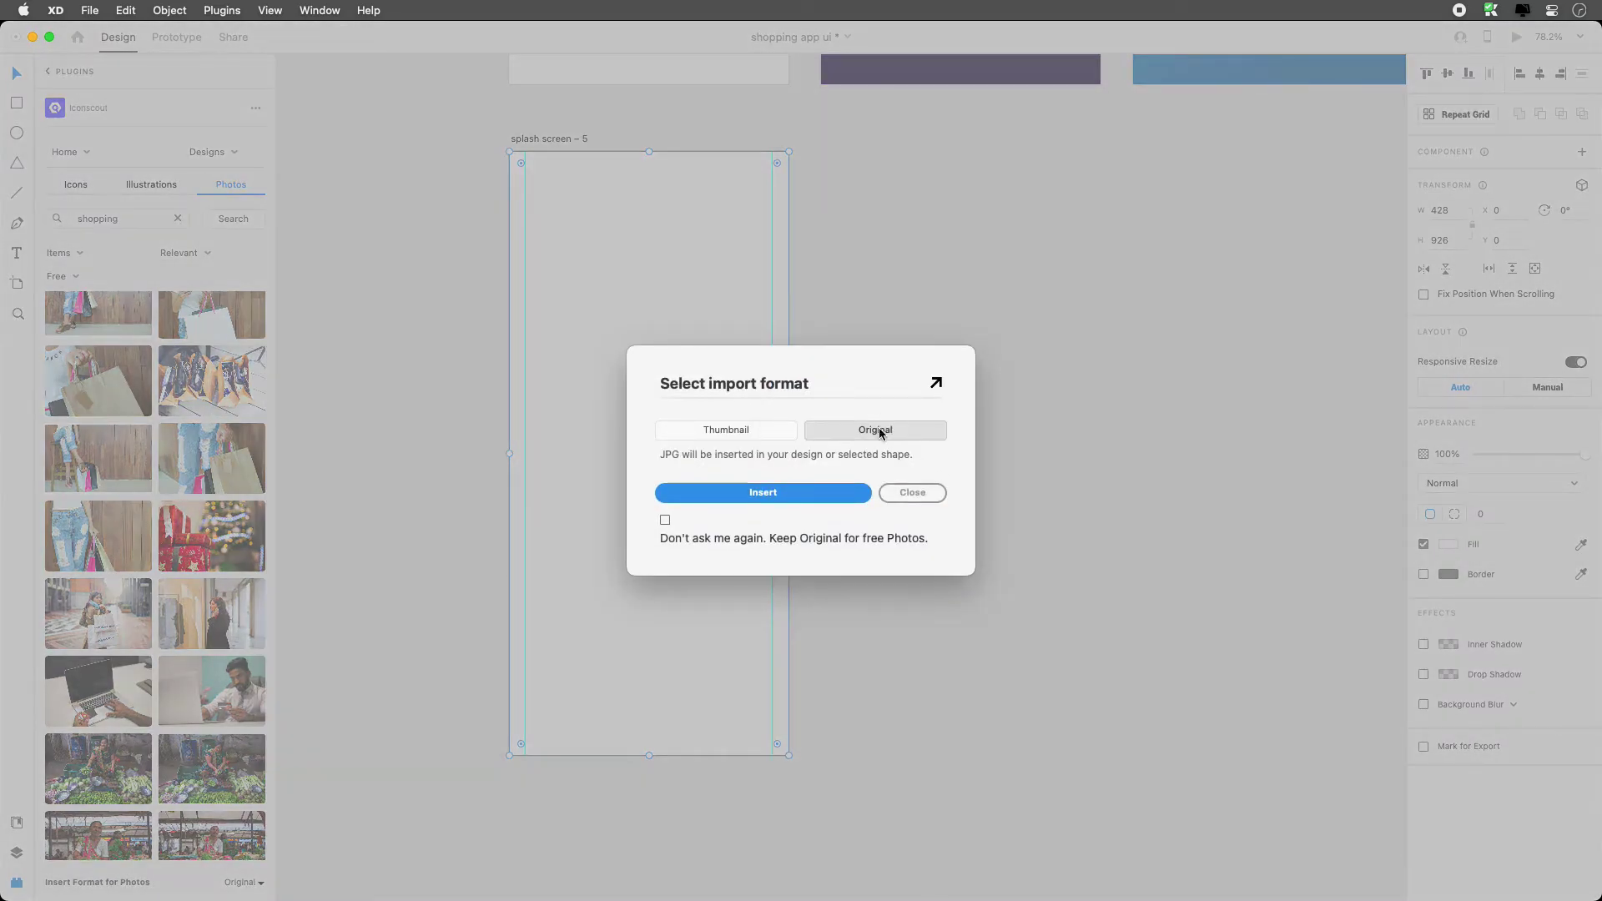
click(763, 496)
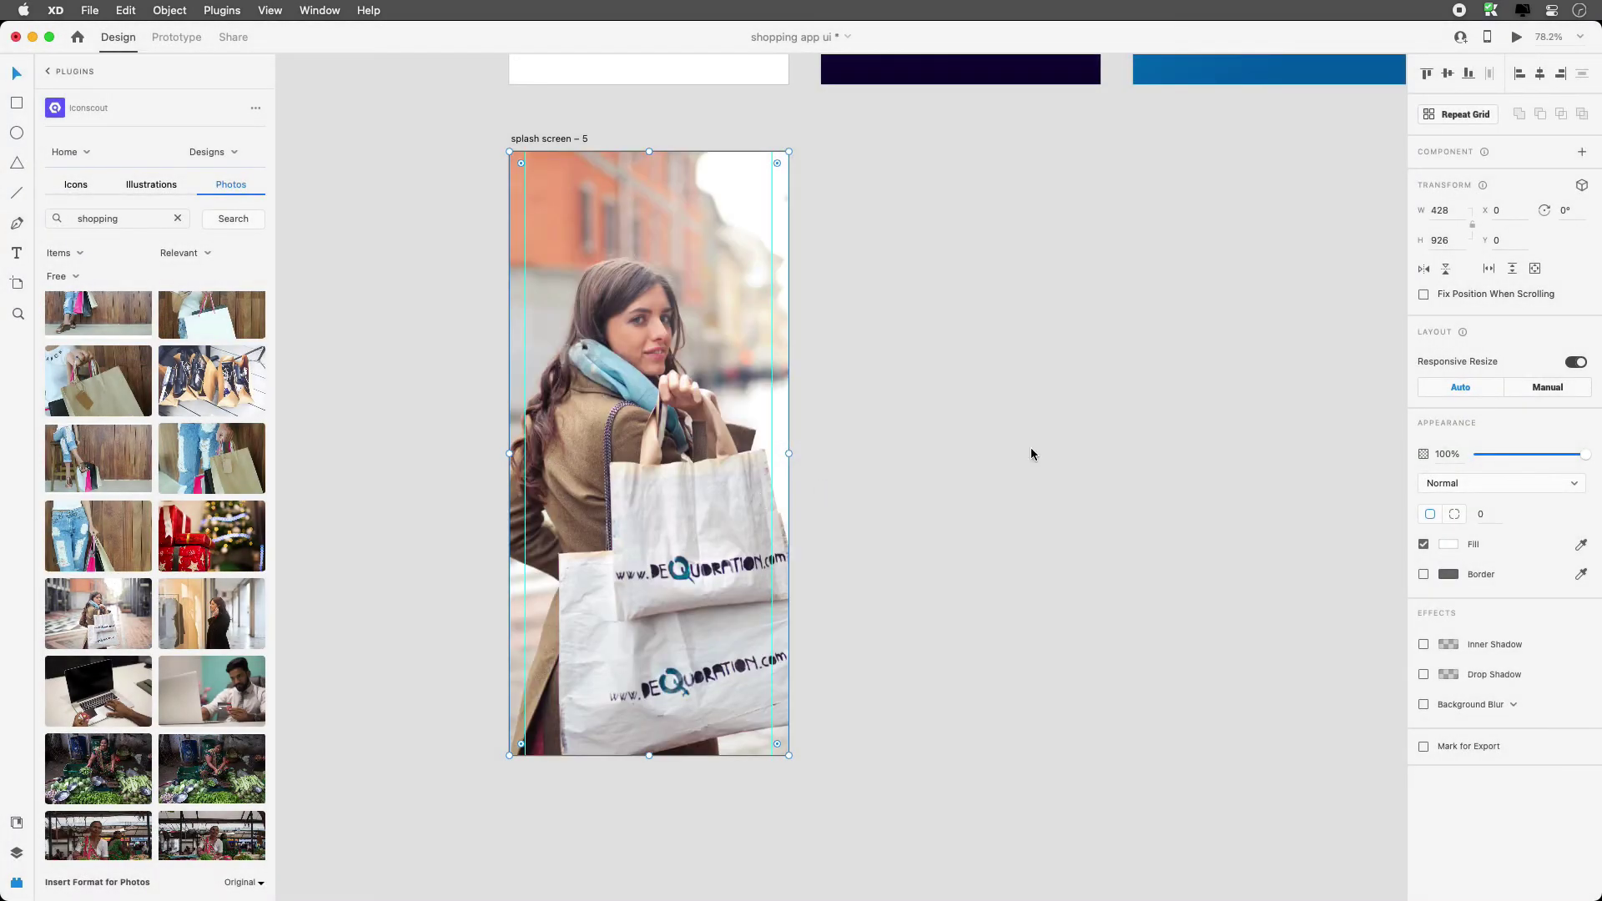
Enlarge the photo slightly inside the rectangle and reposition it so the woman is partly cropped by the artboard's right edge.
double_click(659, 282)
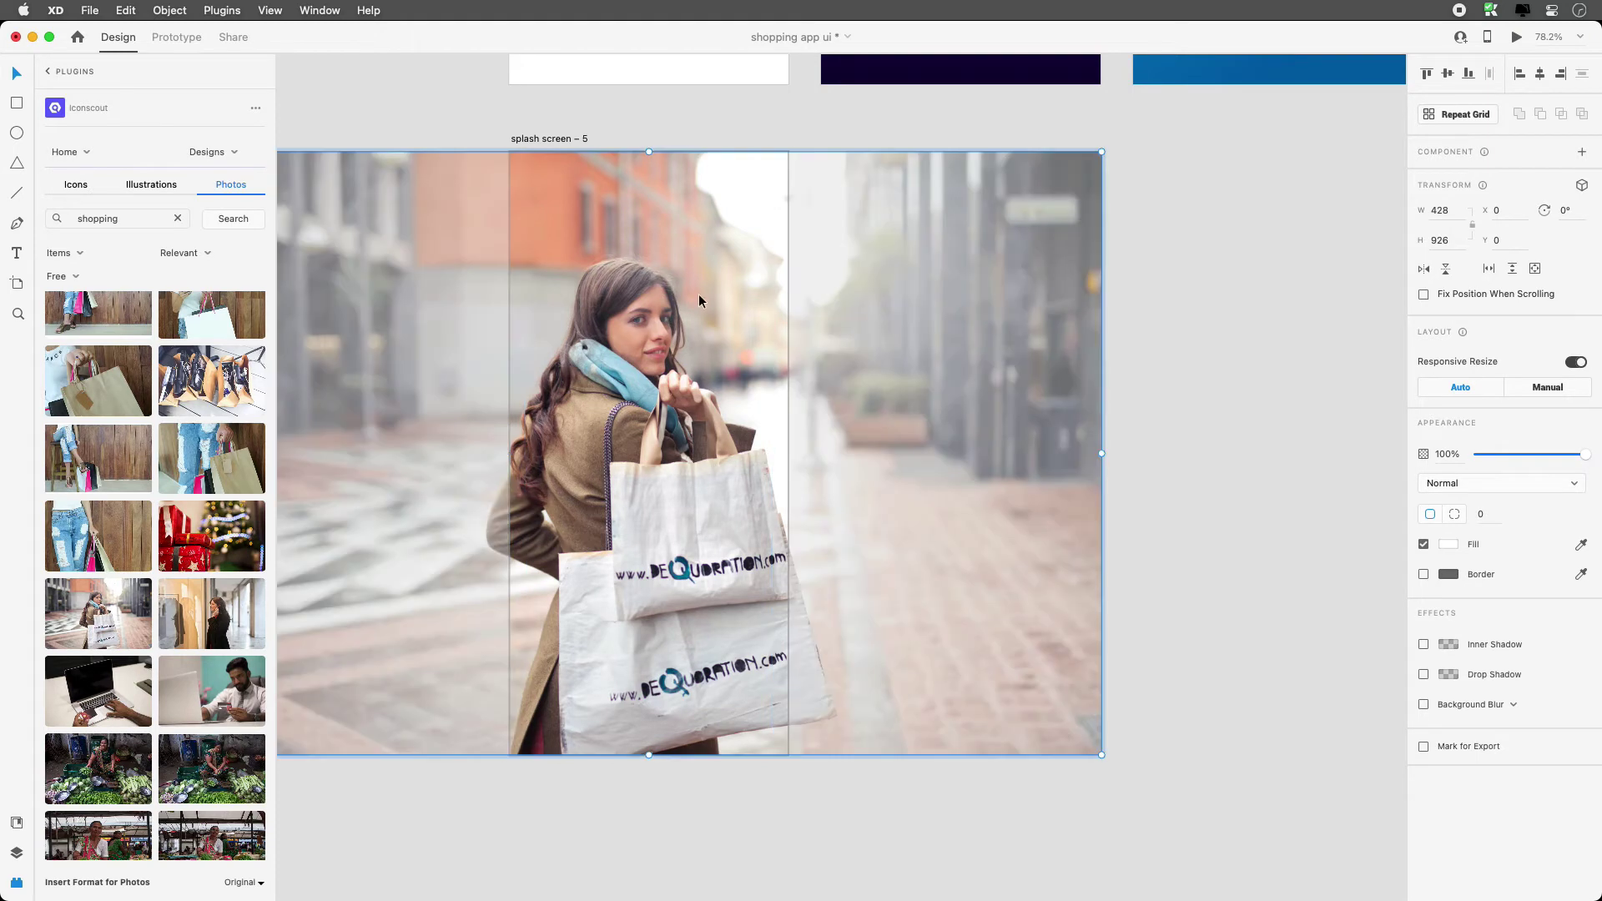
drag(725, 322, 613, 322)
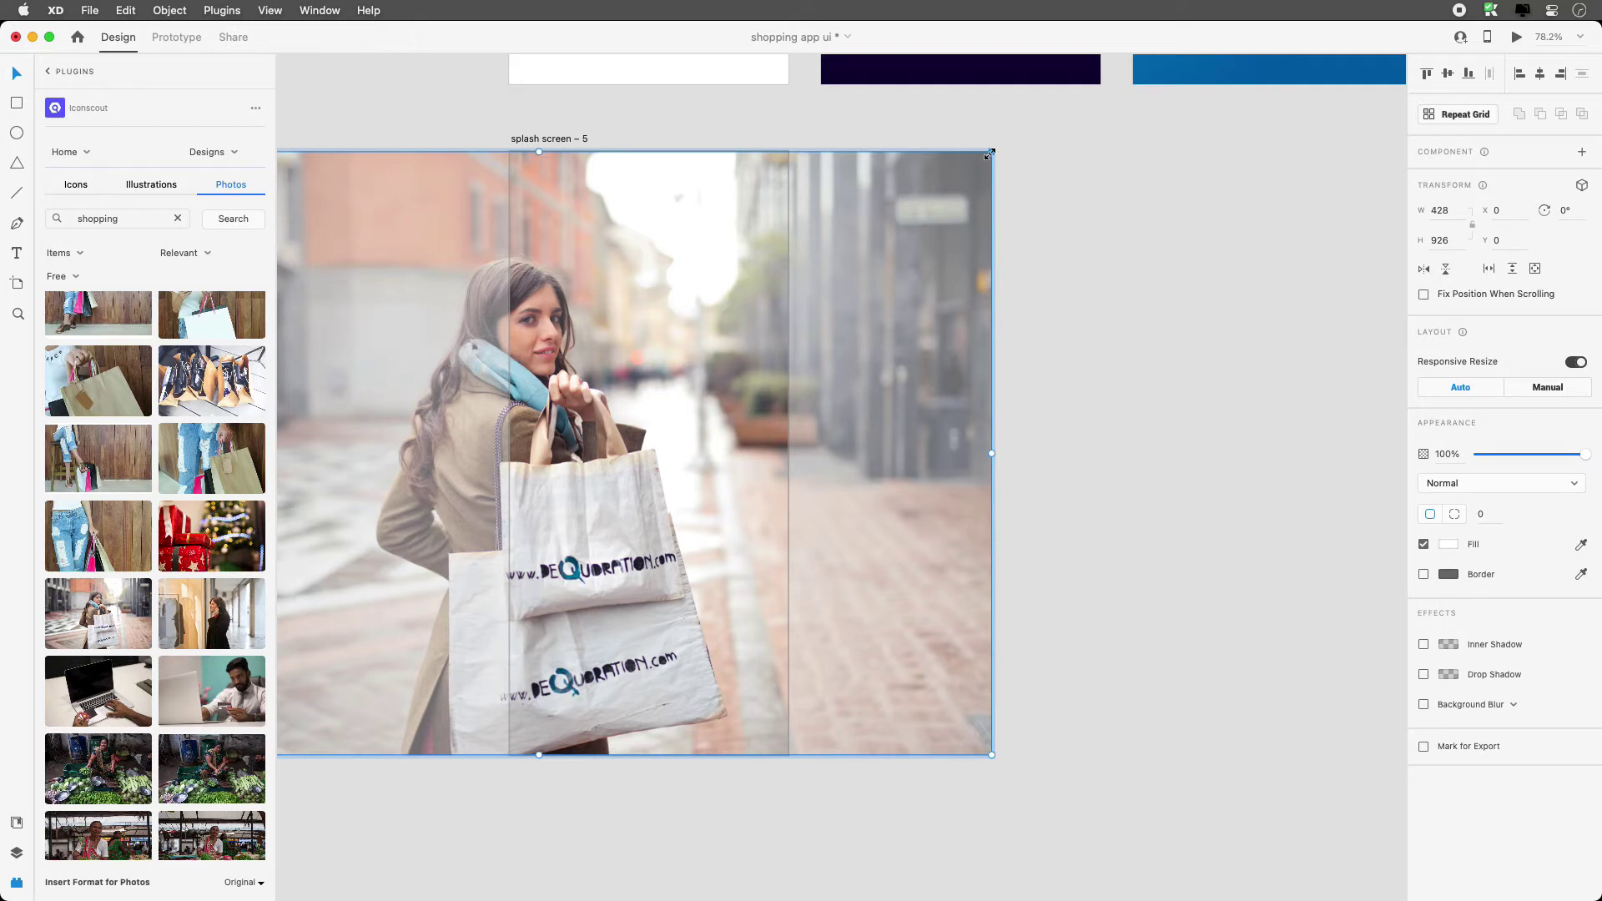
drag(993, 153, 1006, 140)
drag(678, 418, 894, 410)
click(814, 835)
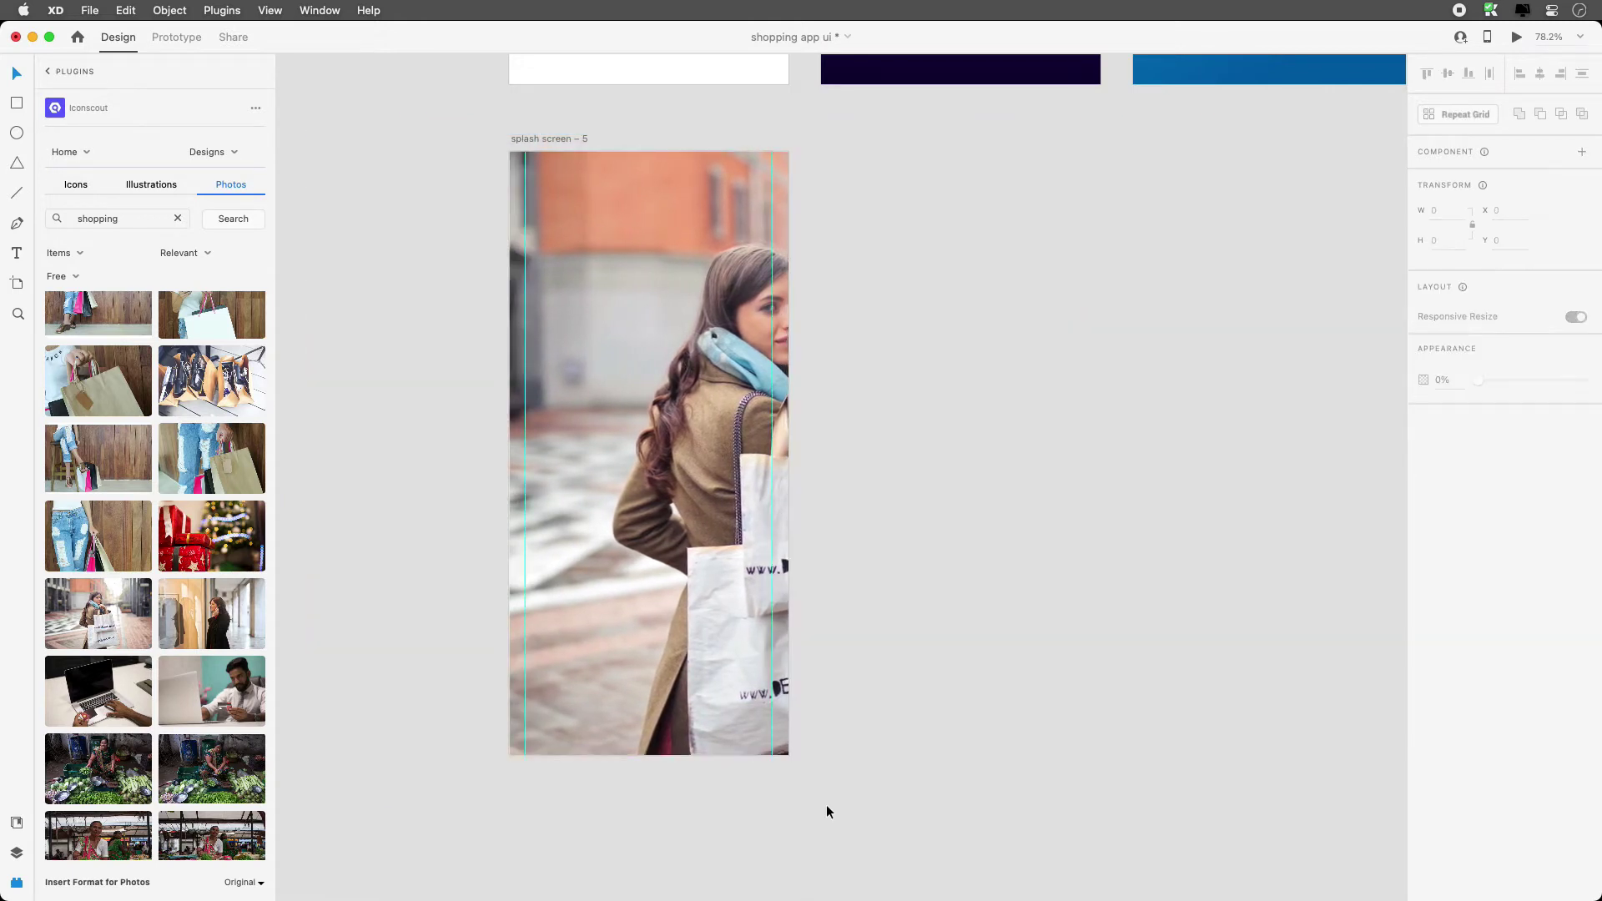
Send the photo rectangle to the back, behind the logo and the Welcome texts.
click(676, 270)
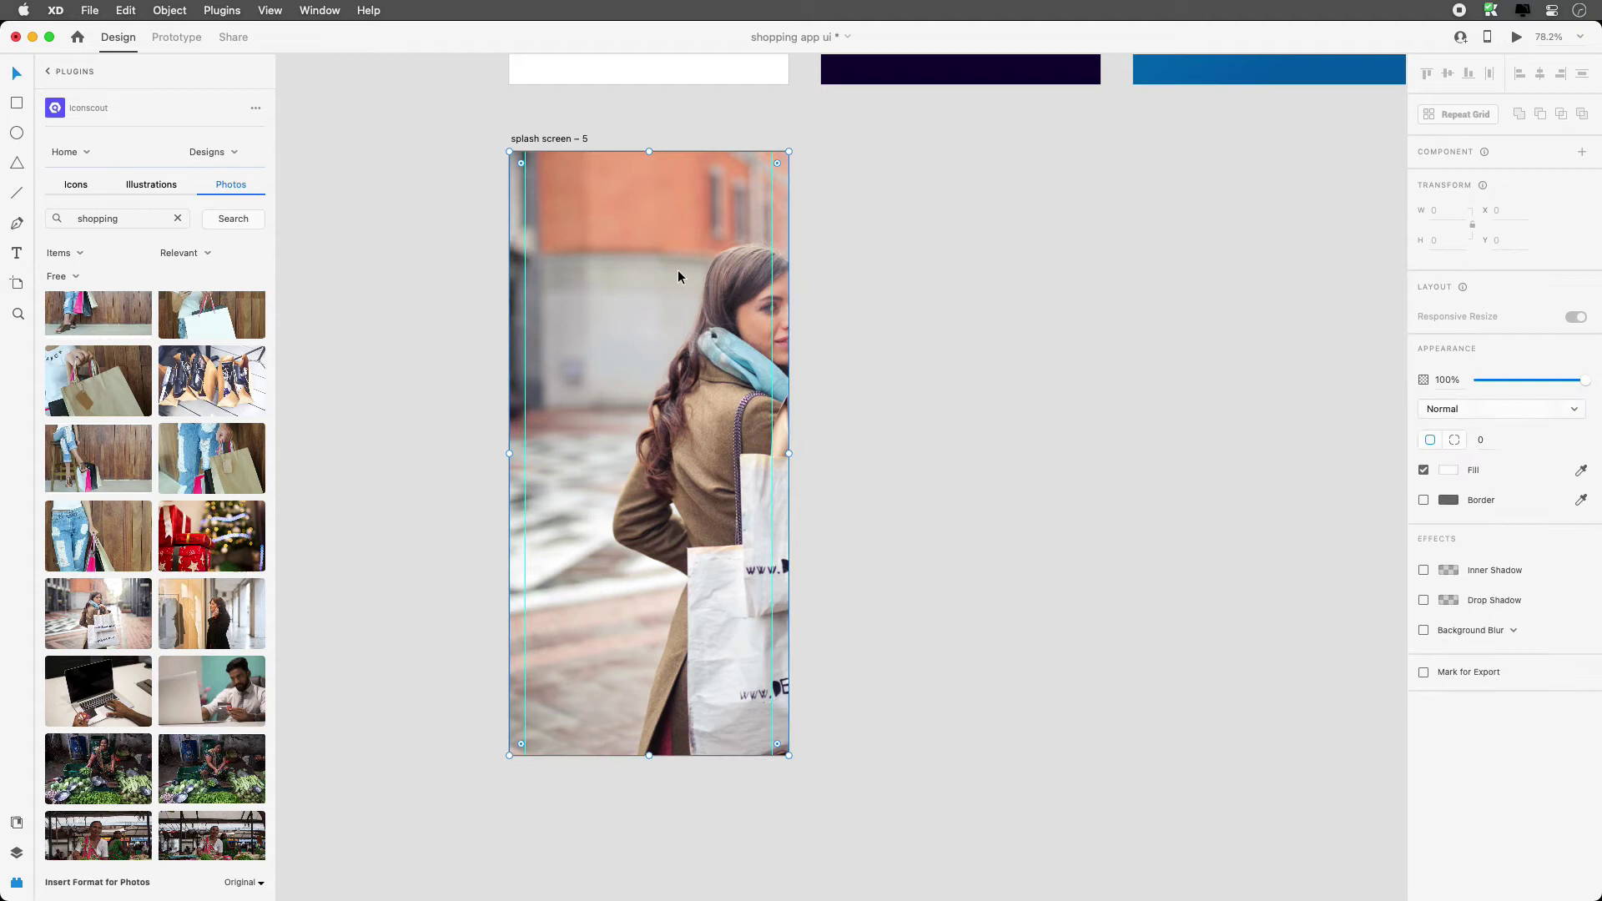
right_click(684, 220)
click(800, 563)
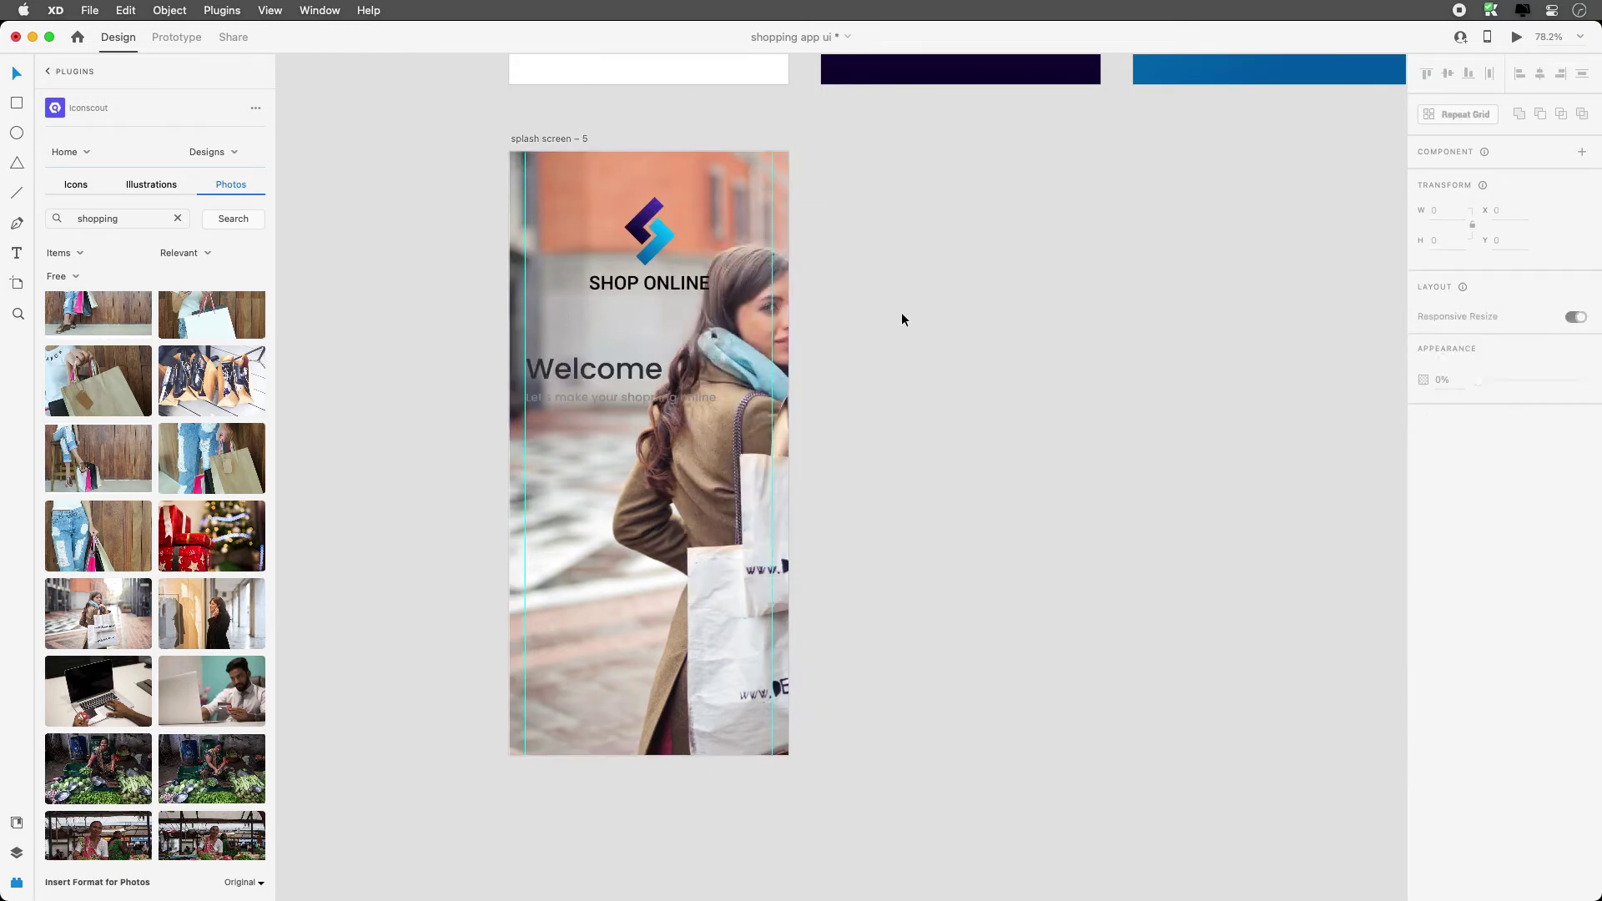
Move the logo group to X 29, Y 56 and lower the background photo's opacity to 24%.
click(682, 283)
drag(682, 282, 622, 278)
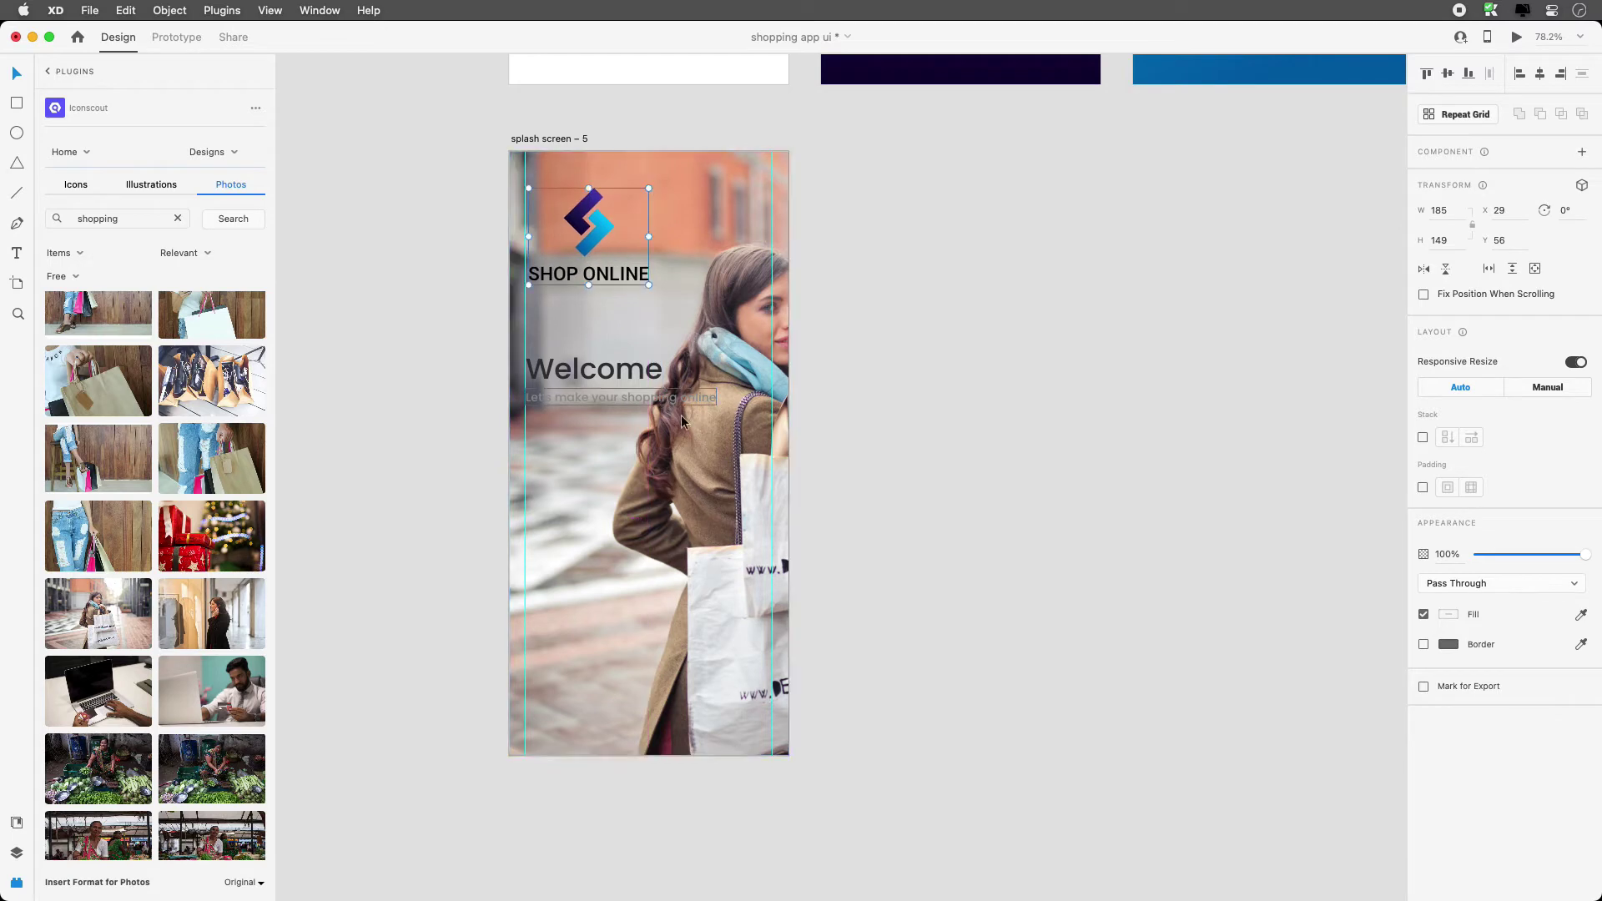
click(693, 357)
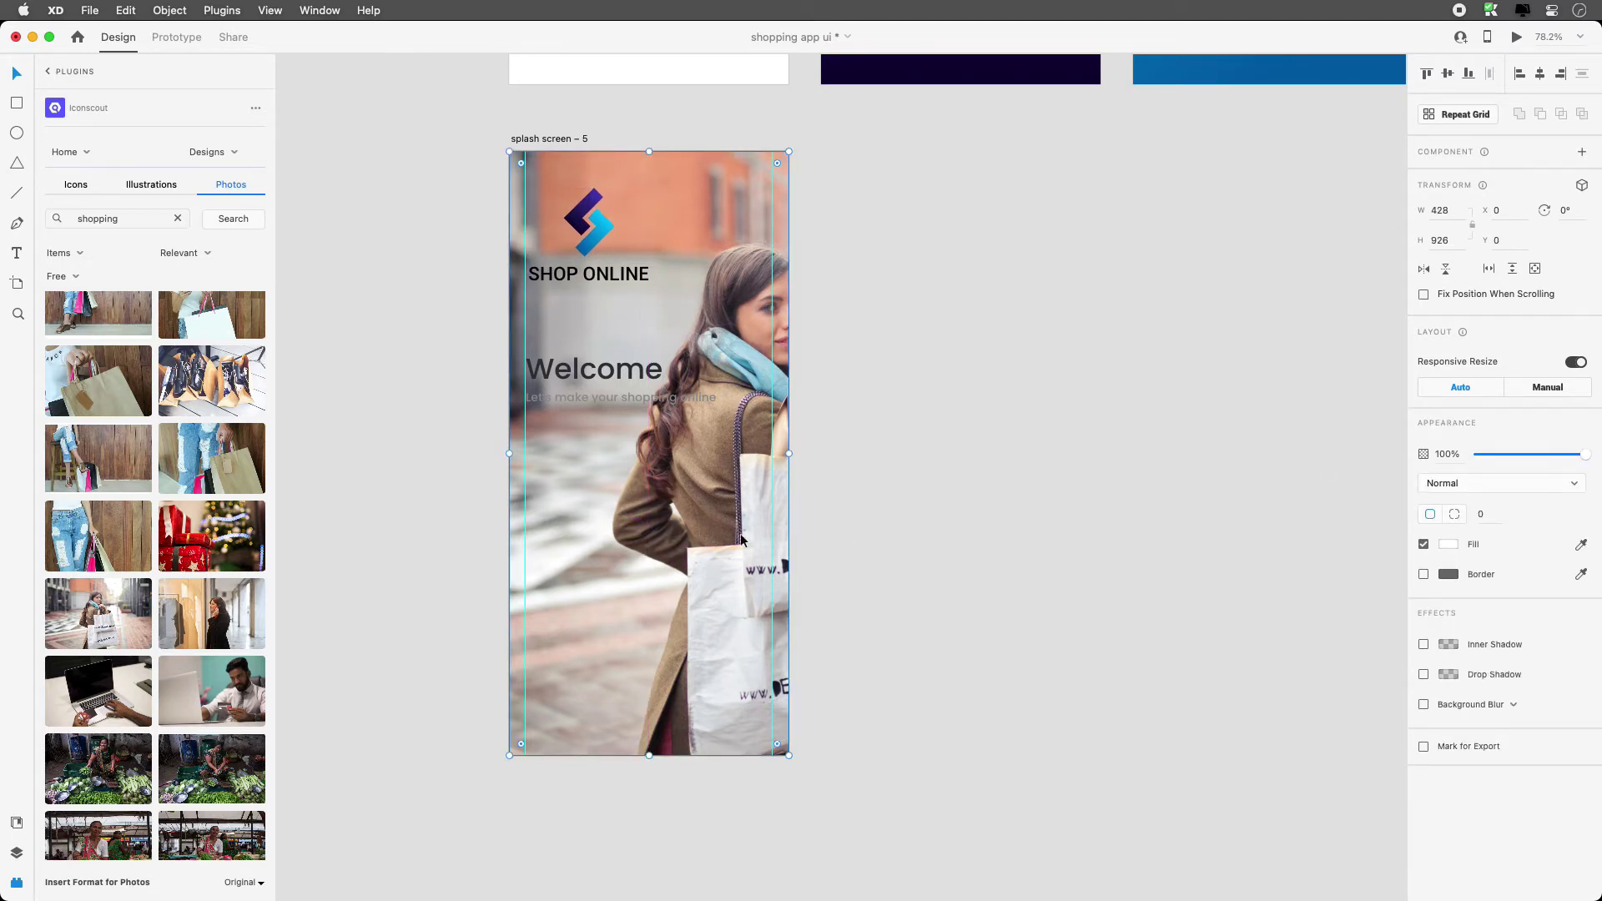
drag(1583, 454, 1503, 465)
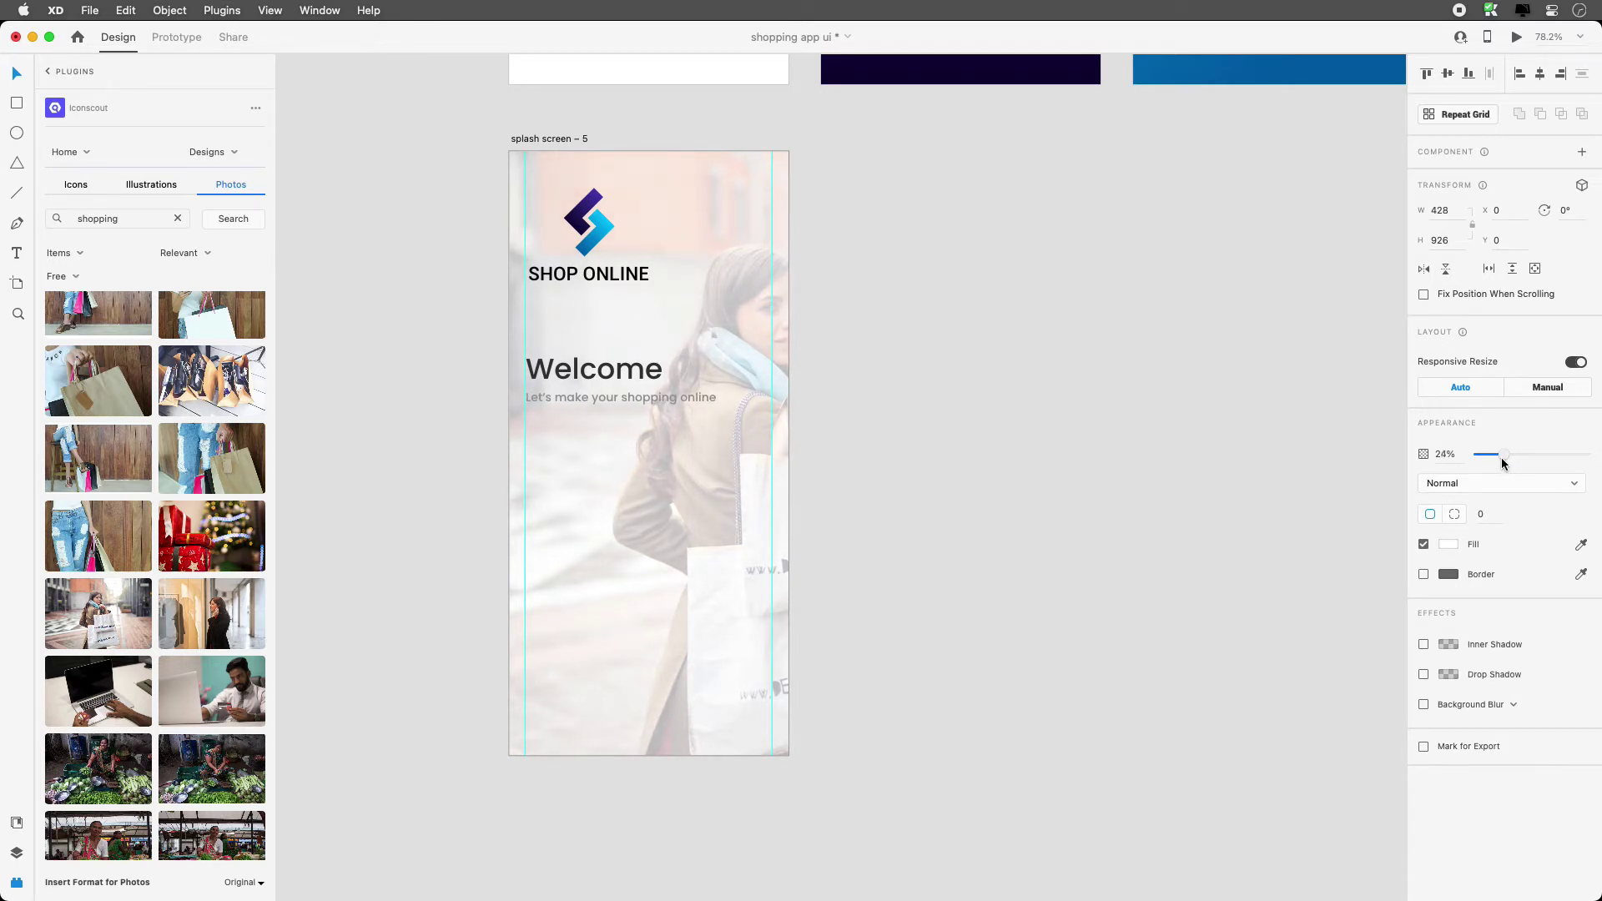
Center the logo group horizontally on the splash screen artboard.
click(1091, 371)
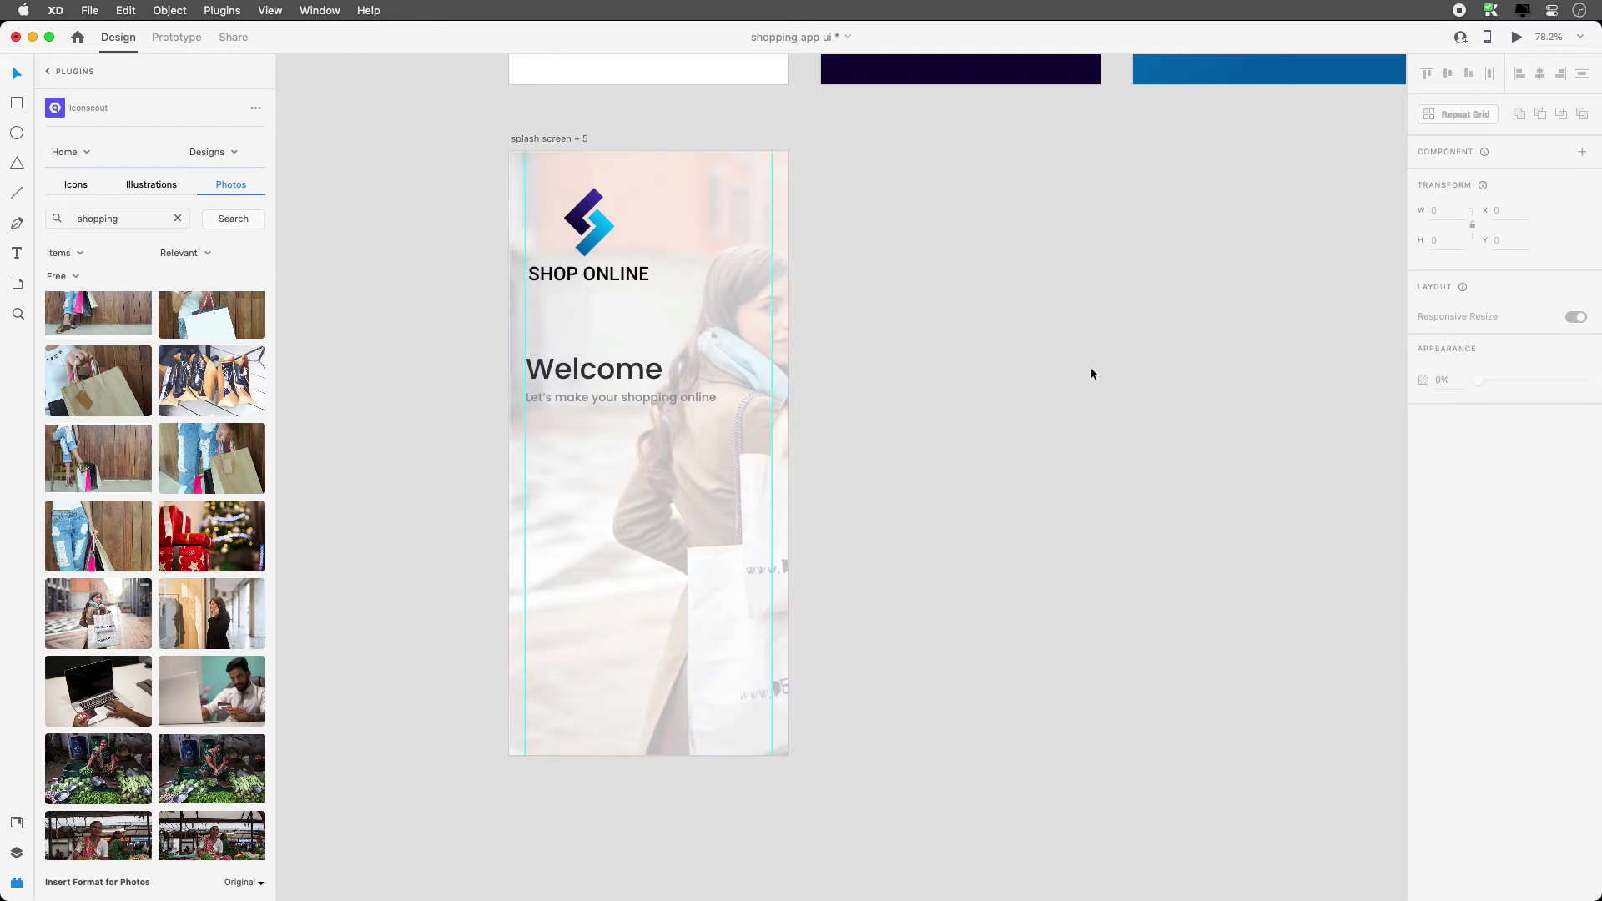
click(622, 275)
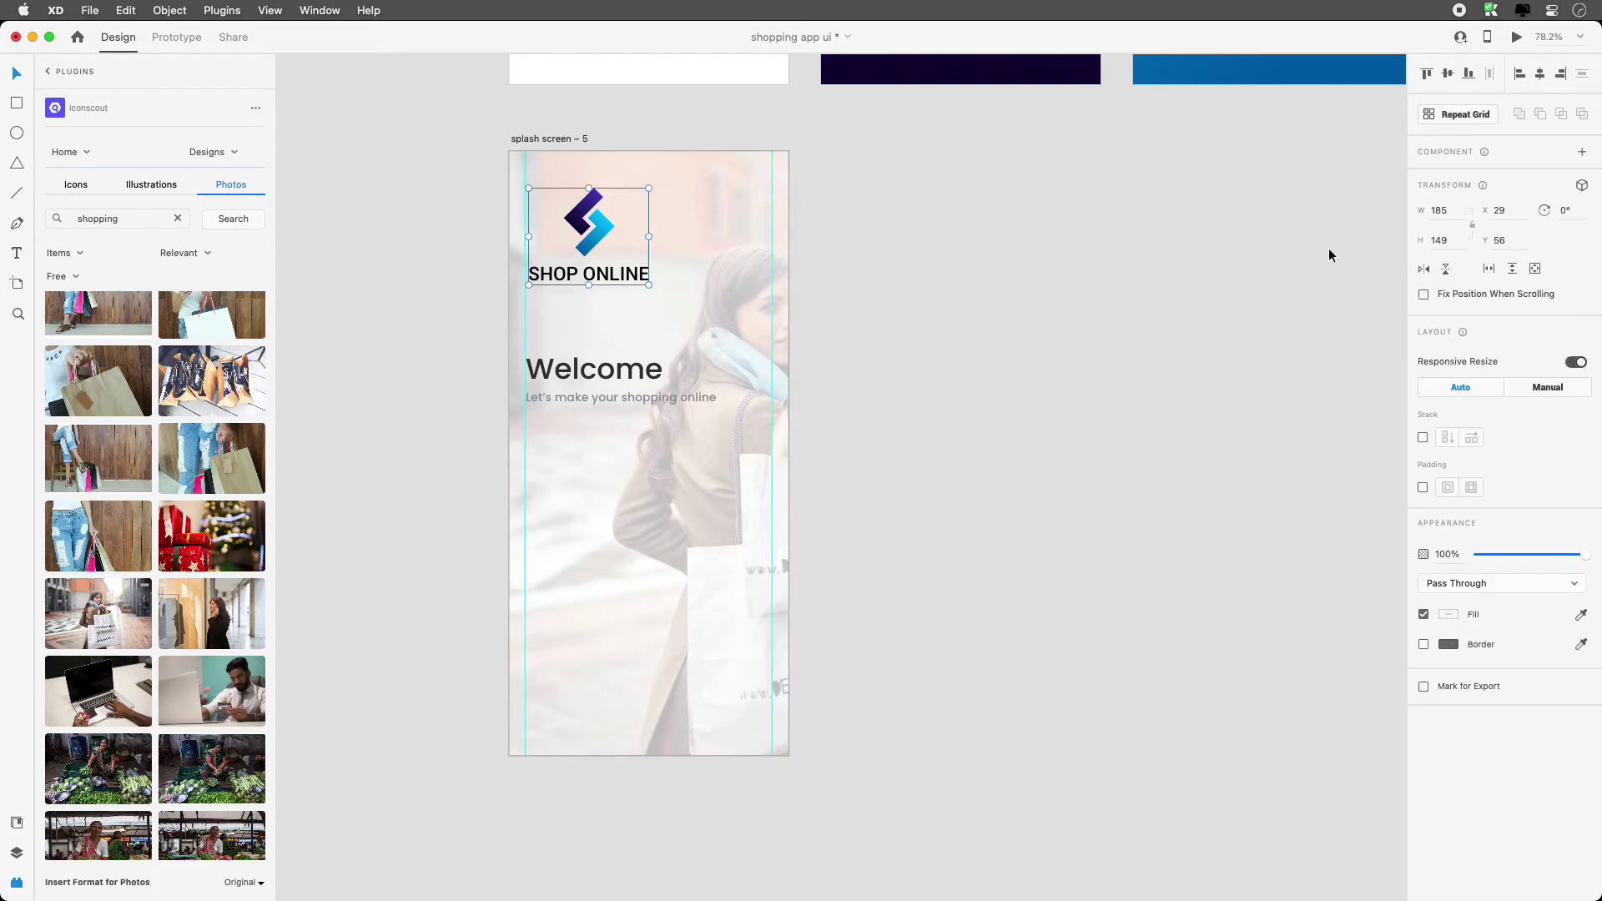
click(1537, 77)
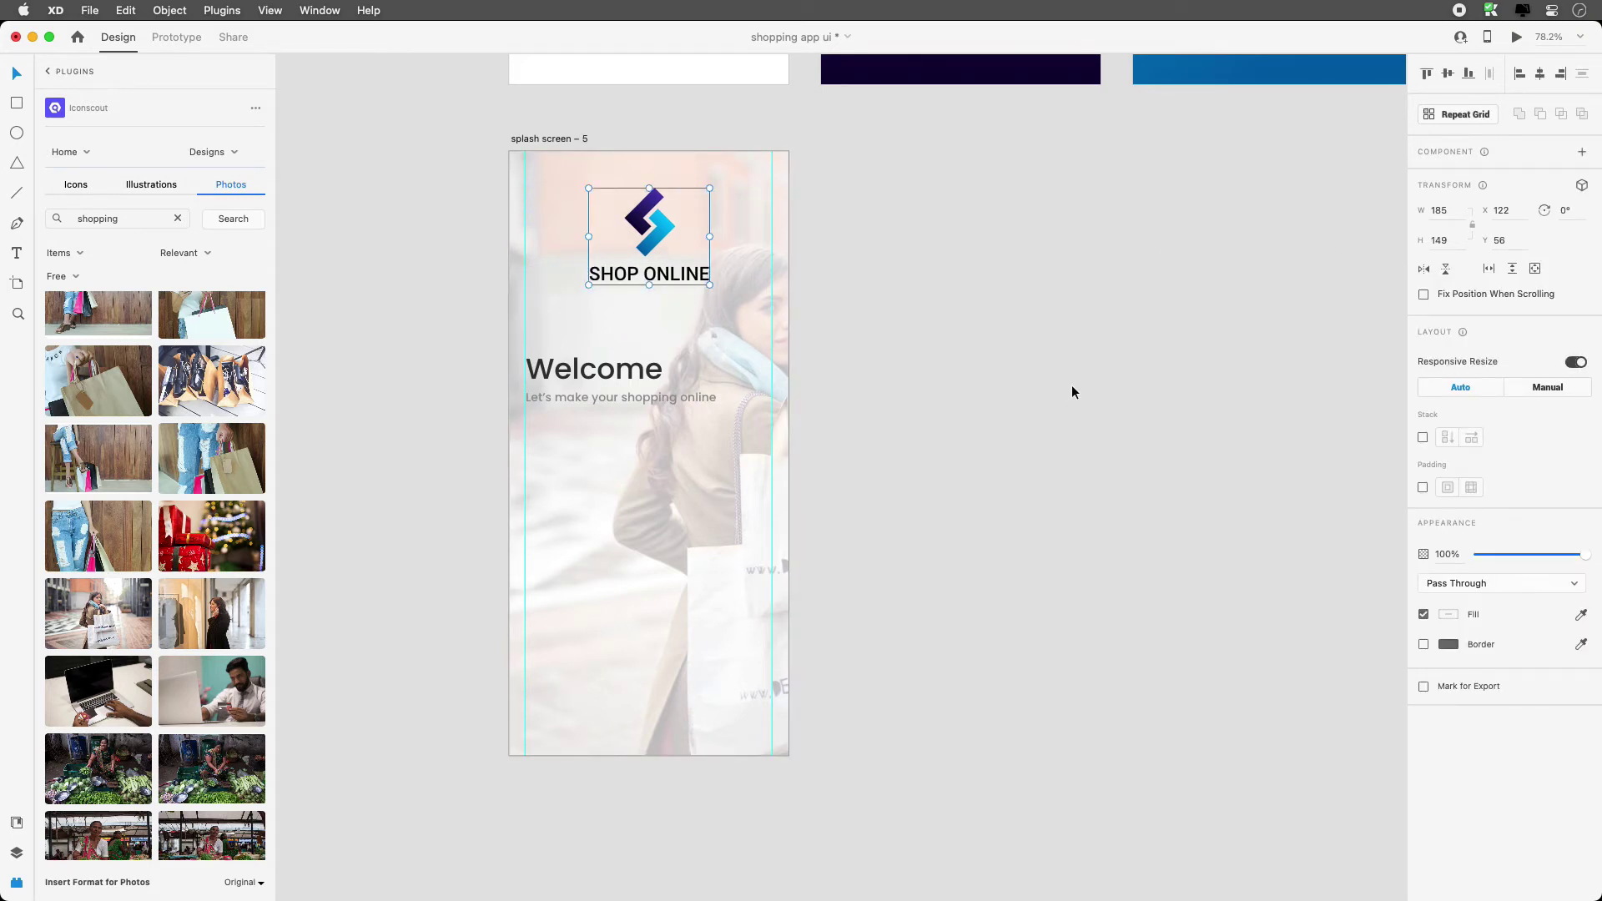
click(1003, 354)
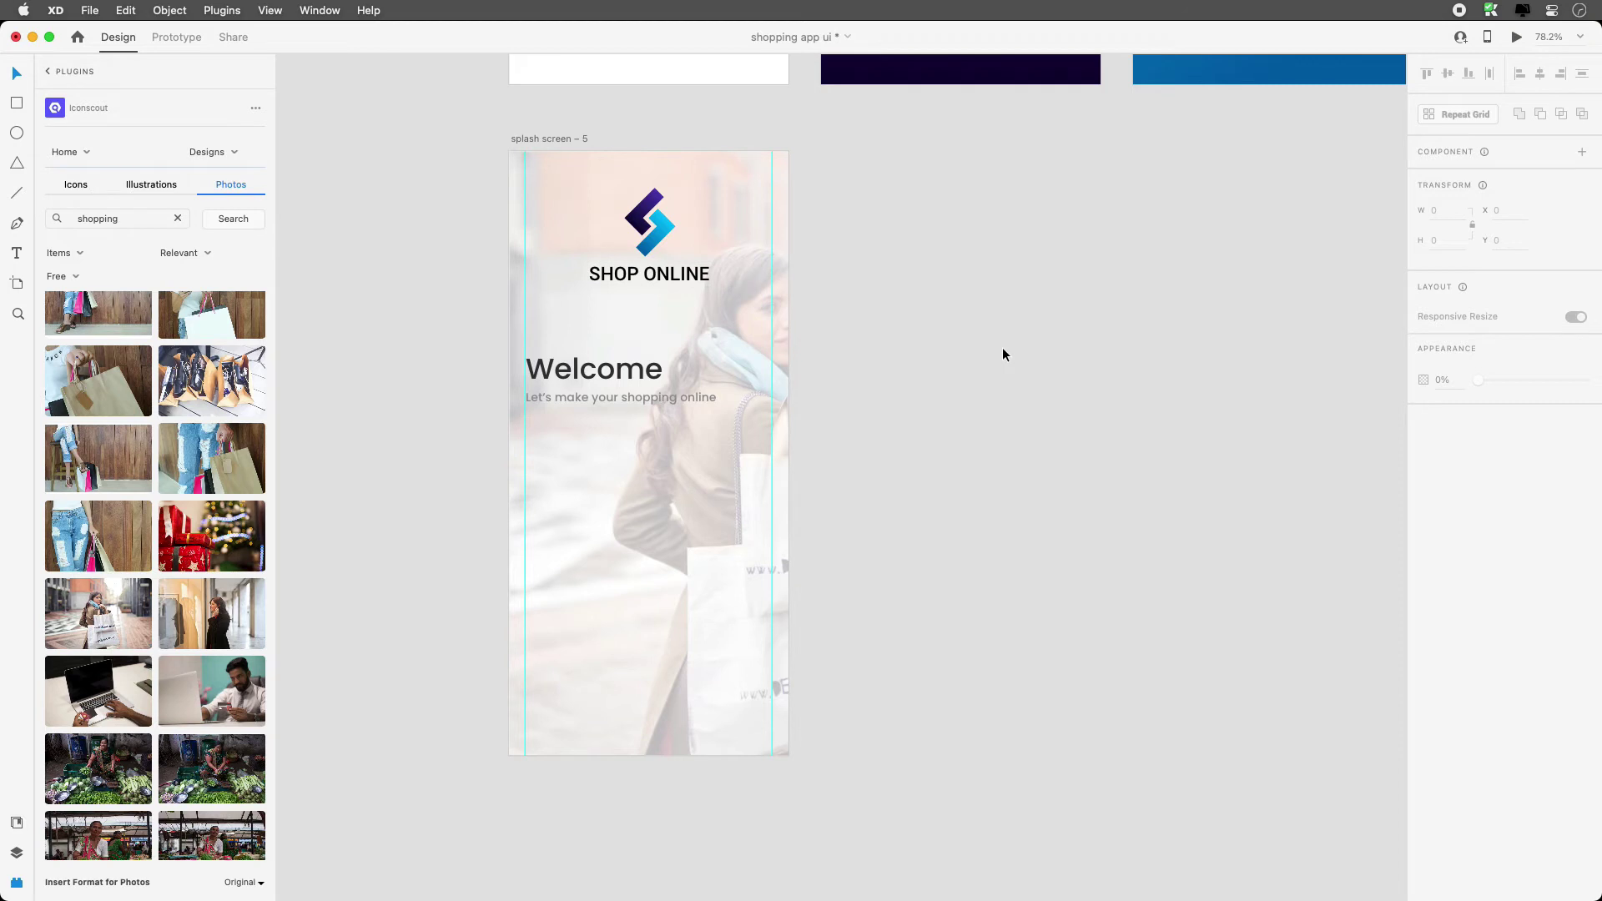
Change the saved #939393 gray used by the tagline under Welcome to #777777 in the document colors.
click(588, 370)
key(z)
drag(432, 296, 865, 608)
click(666, 365)
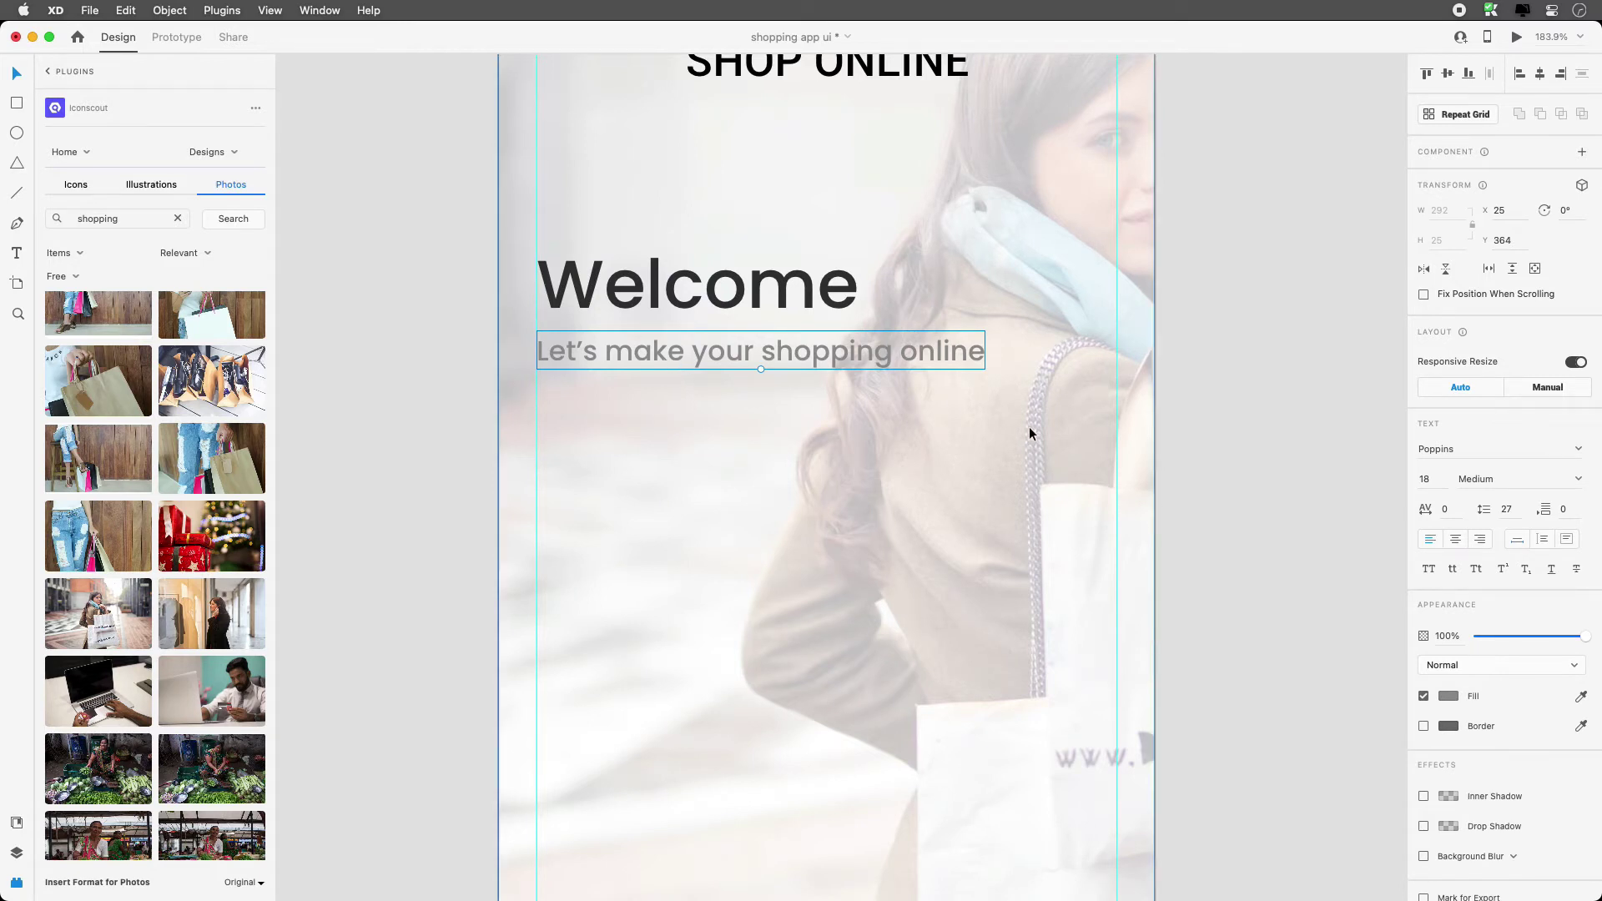
click(16, 824)
right_click(163, 187)
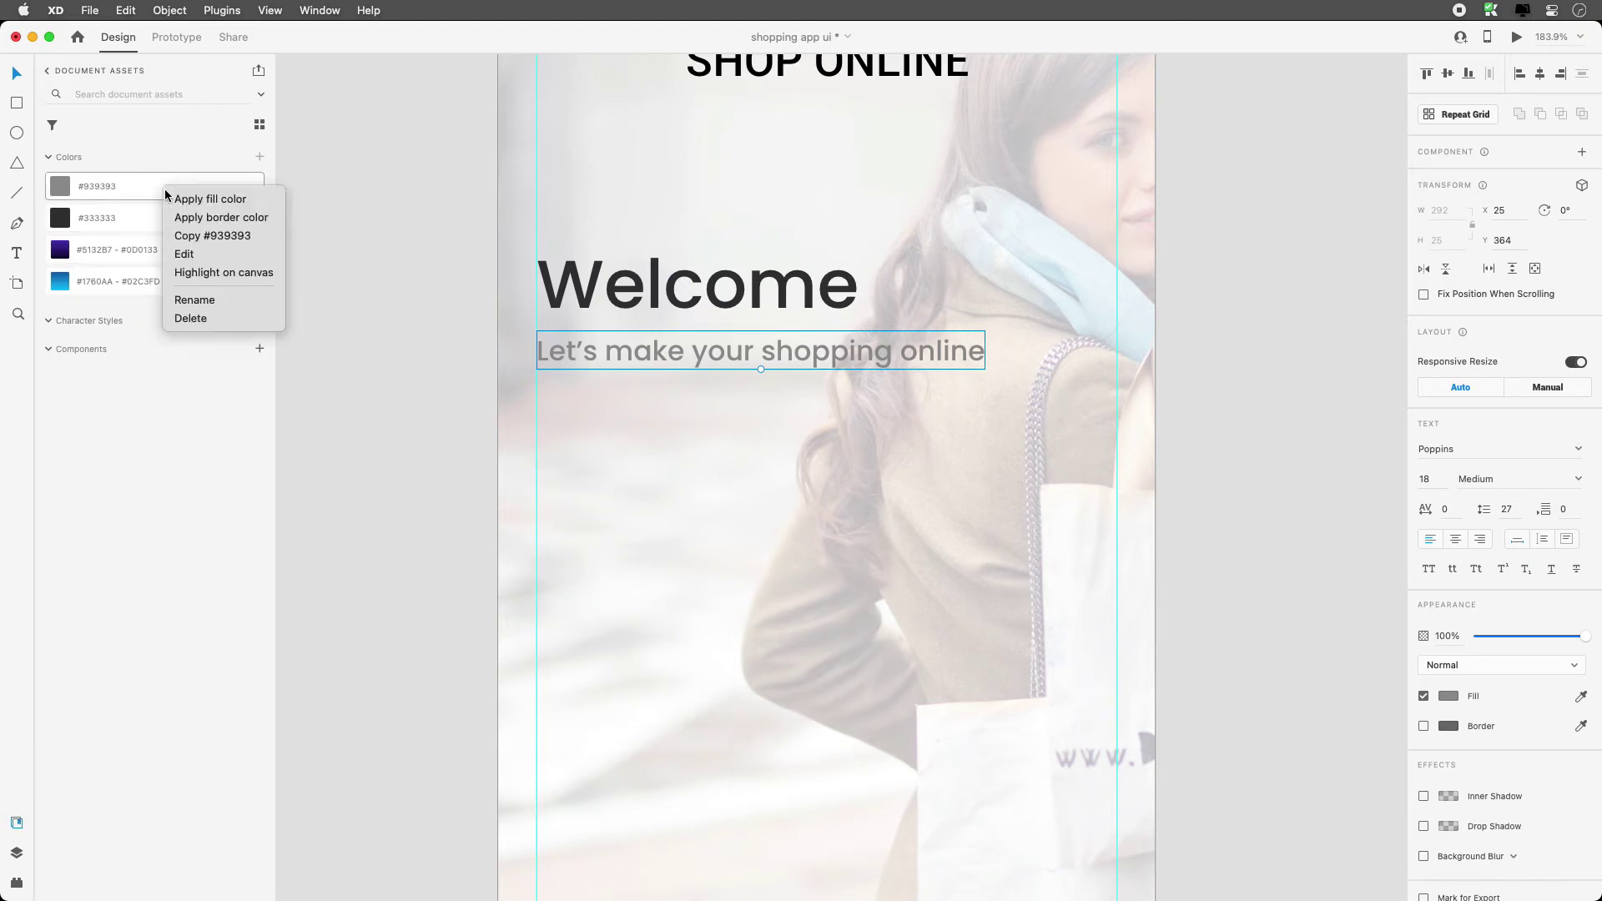
click(241, 261)
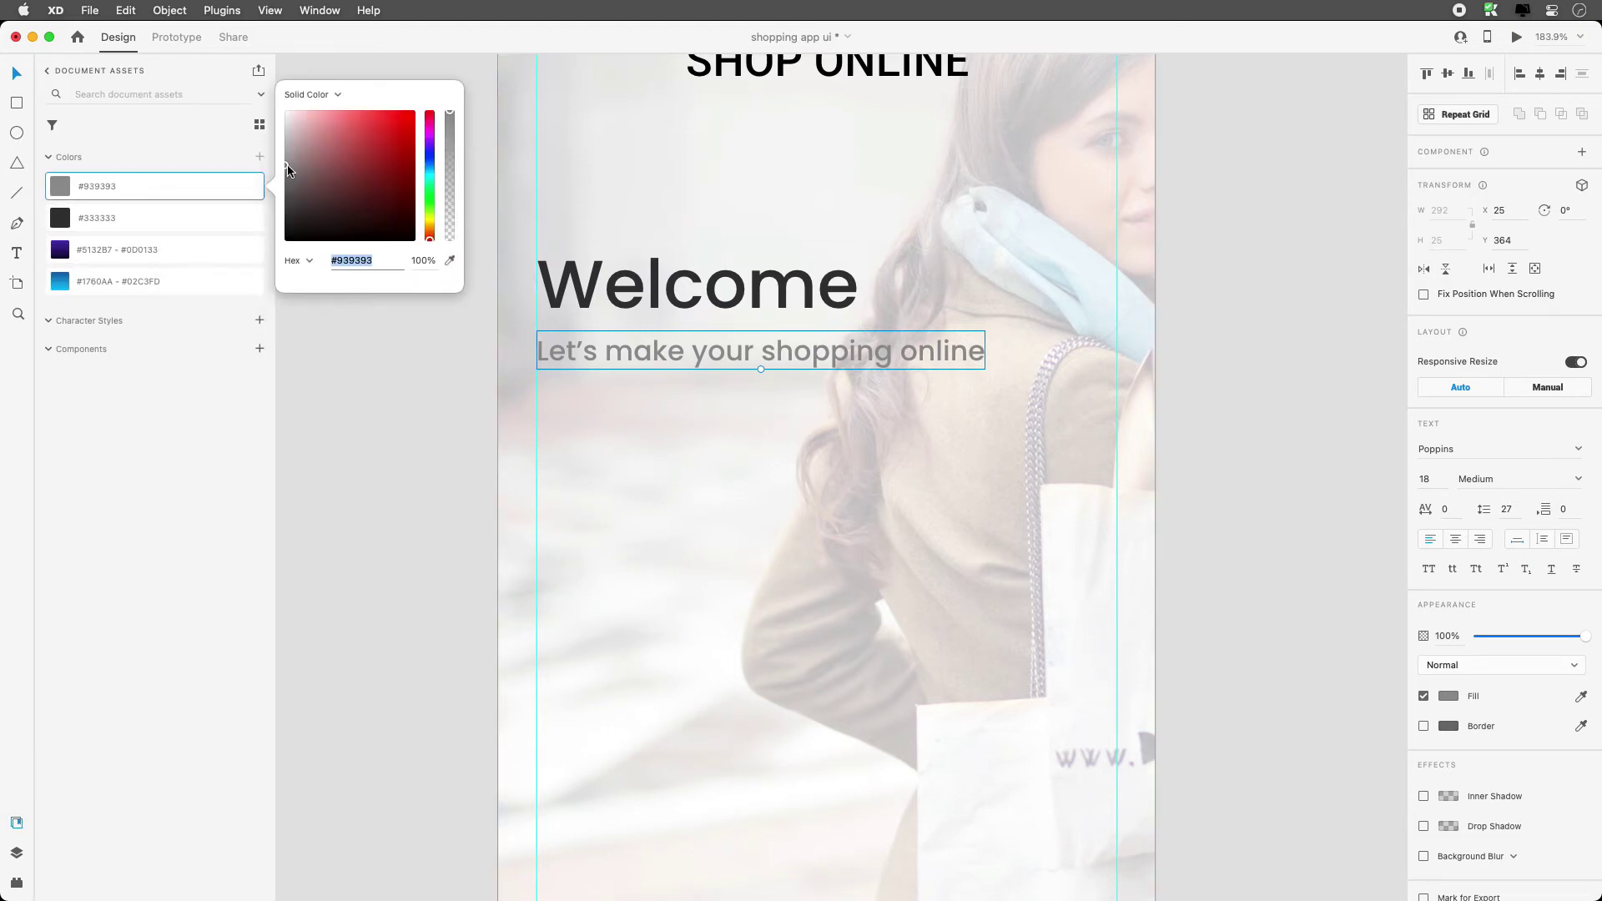
drag(288, 170, 276, 181)
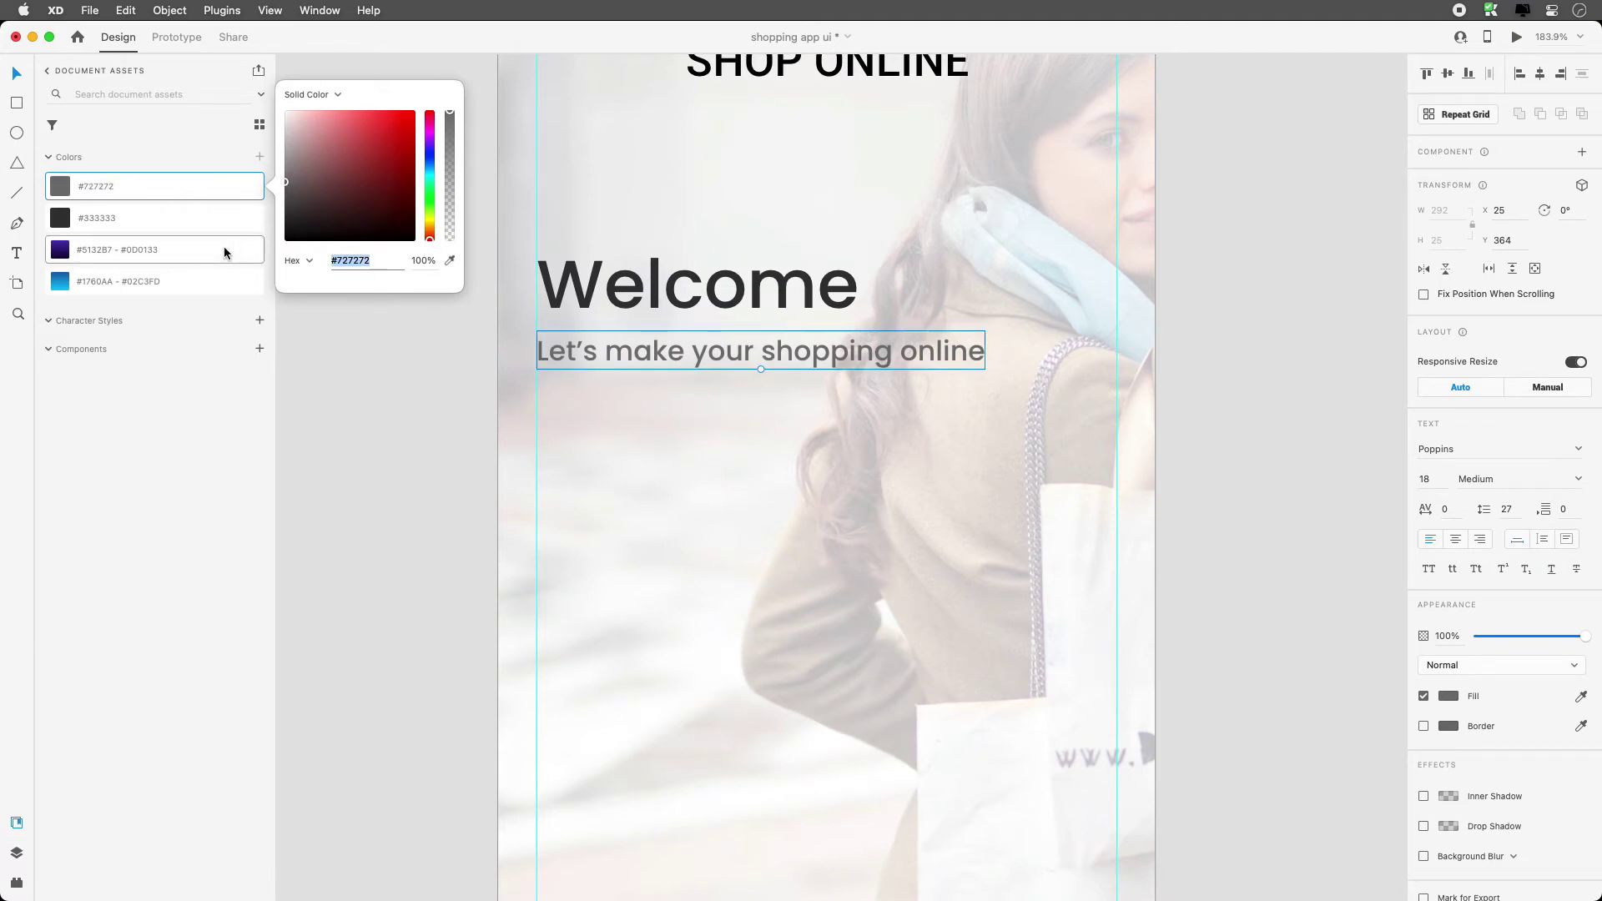
text(777777)
key(Return)
click(479, 442)
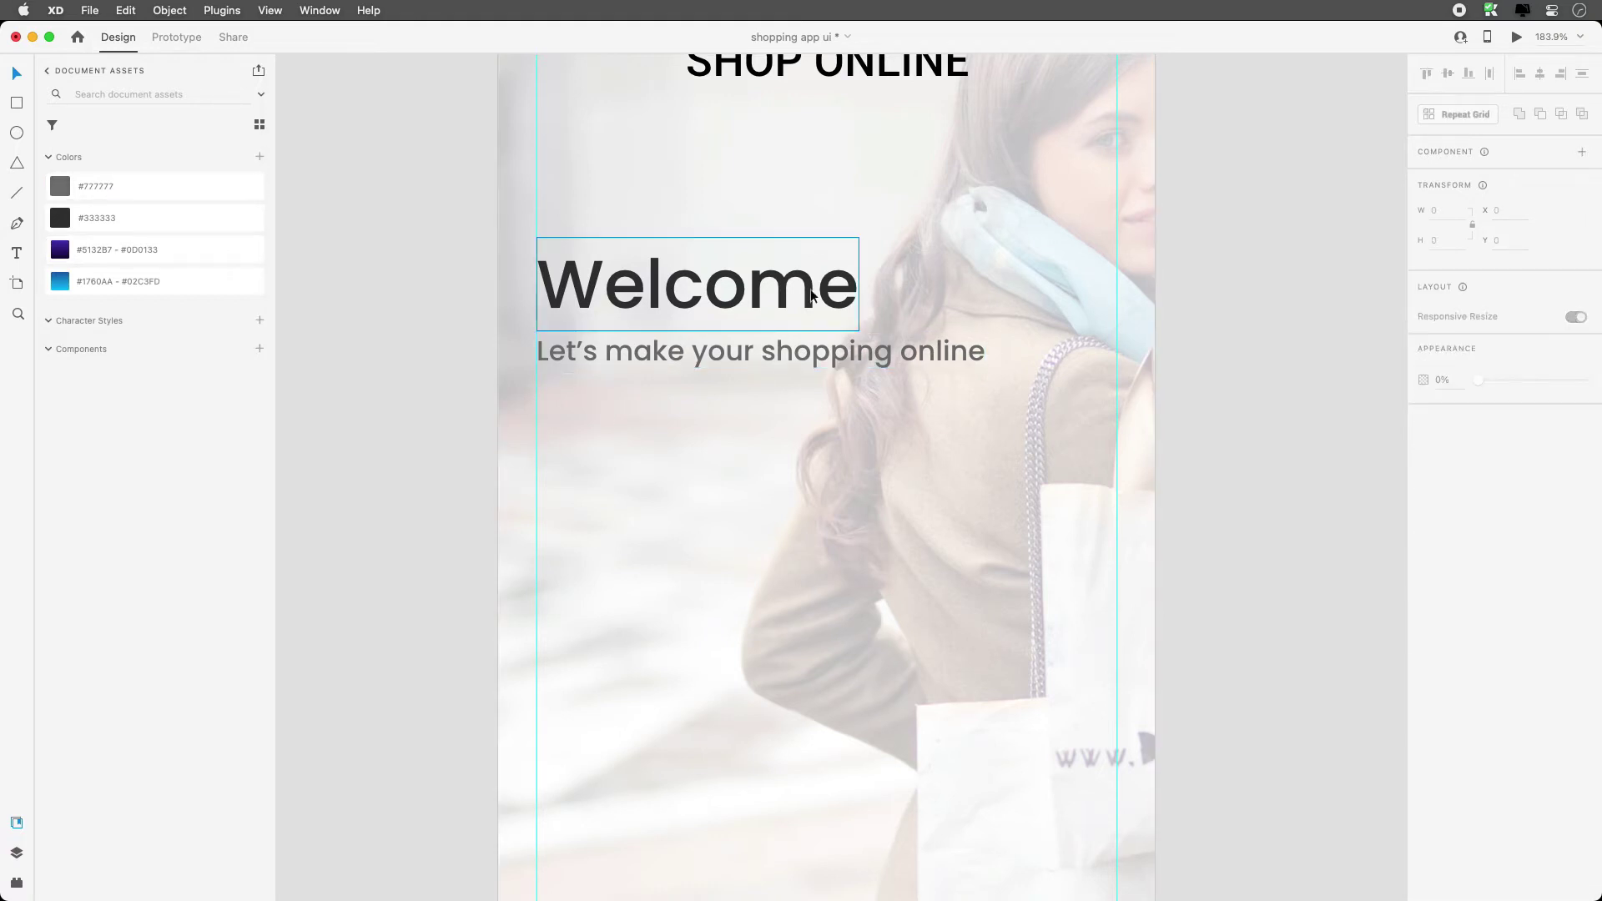
Try the SemiBold and Bold weights on the Welcome heading.
scroll(869, 362, down, 5)
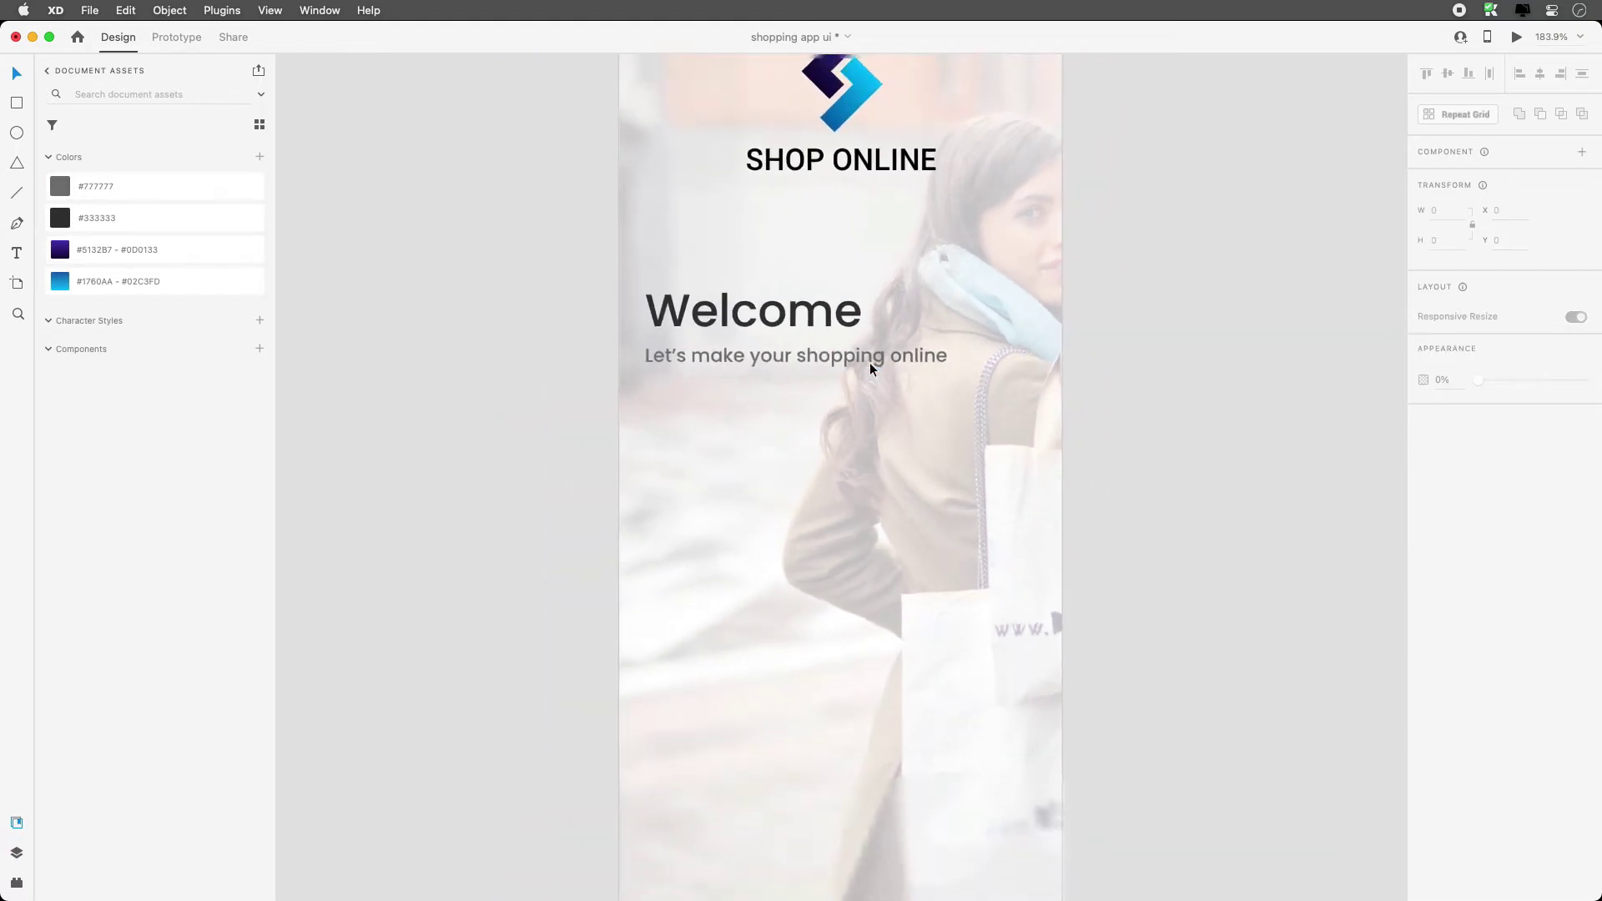
click(816, 309)
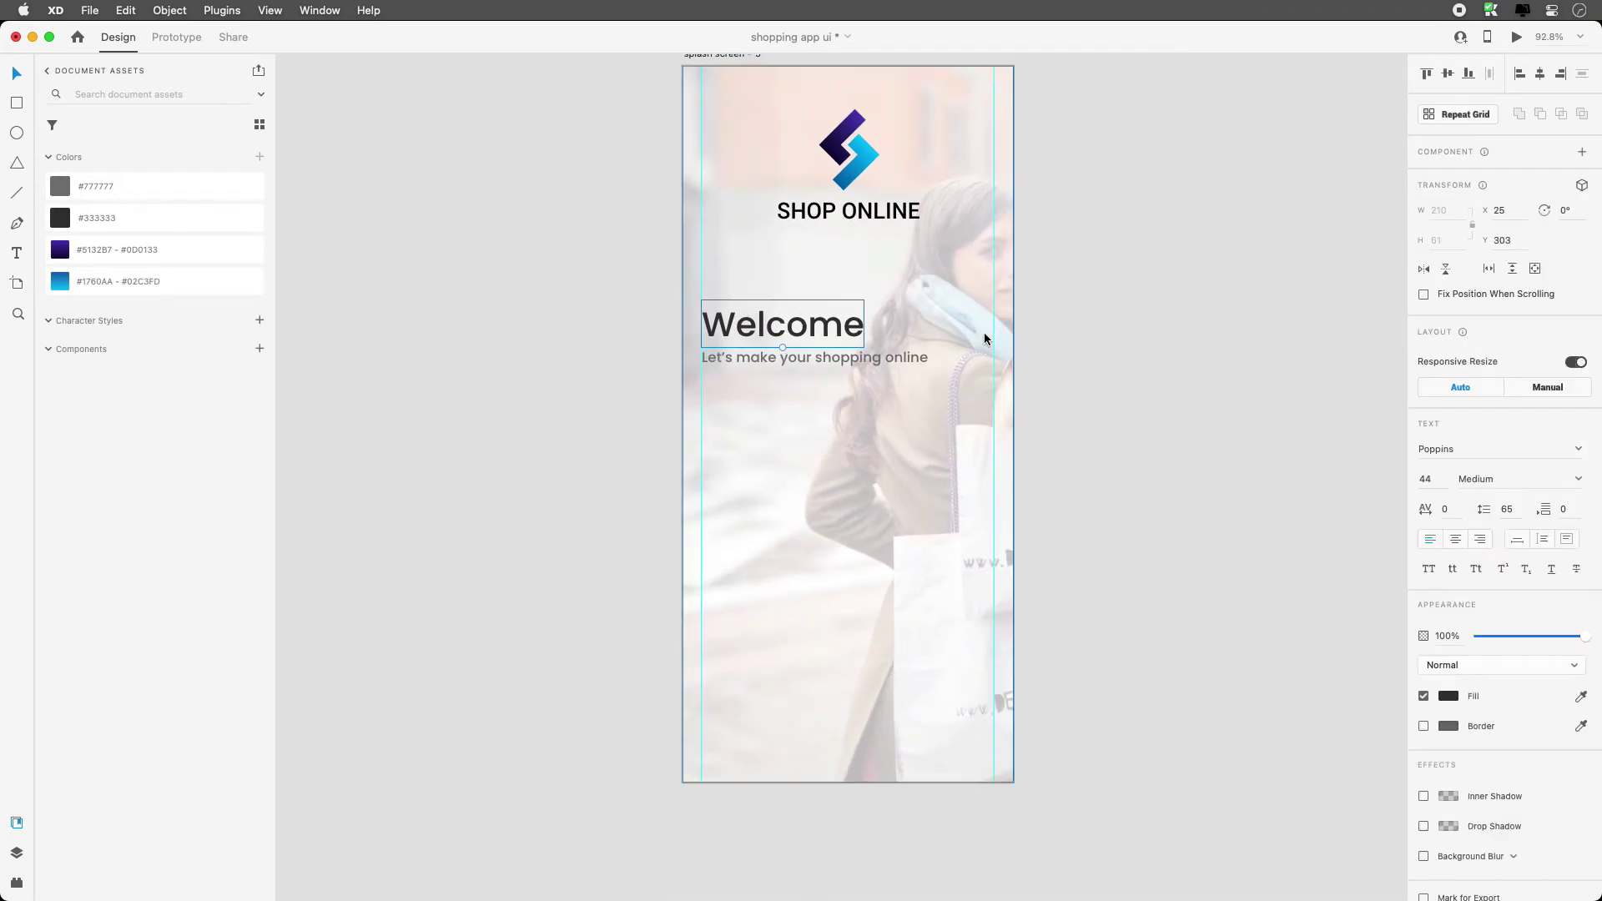
click(1579, 480)
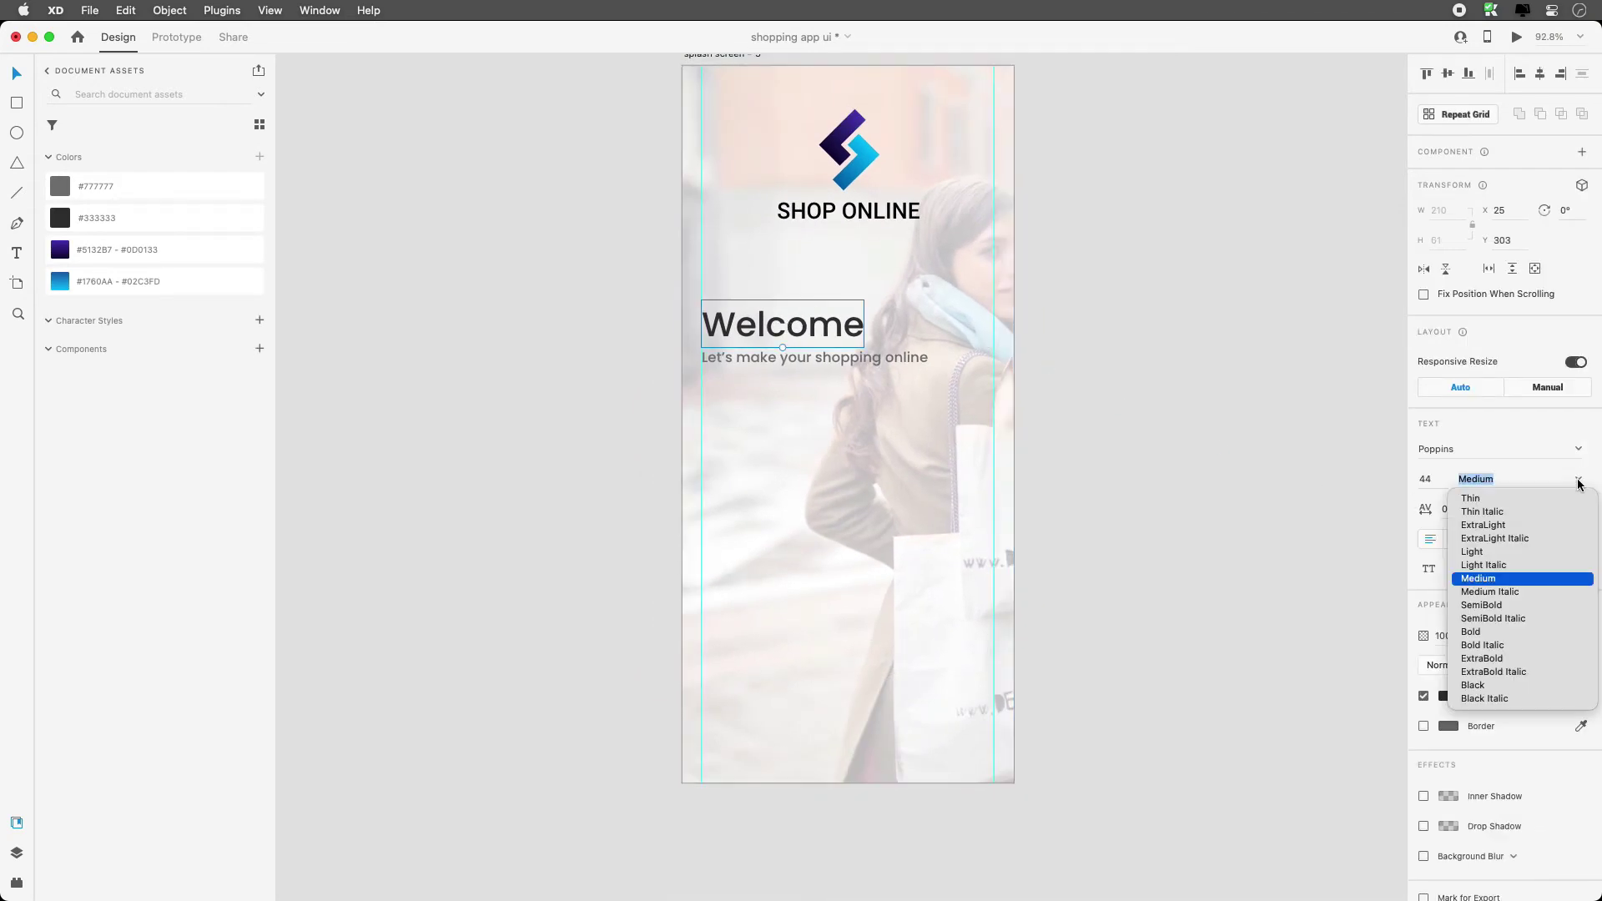
click(1507, 609)
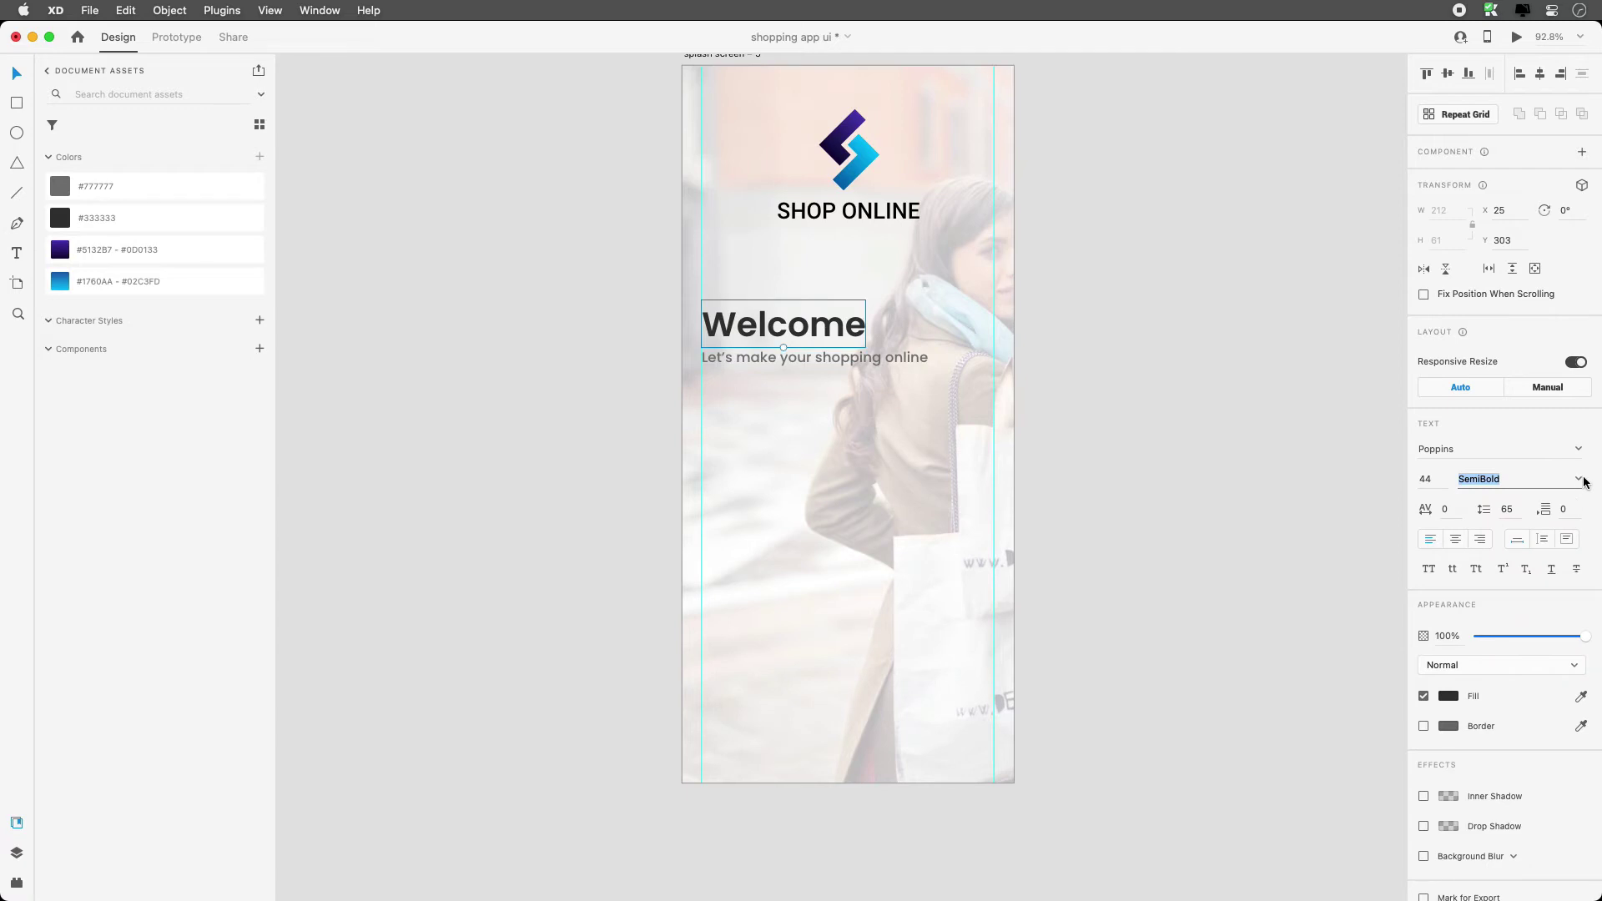
click(1579, 478)
click(1497, 634)
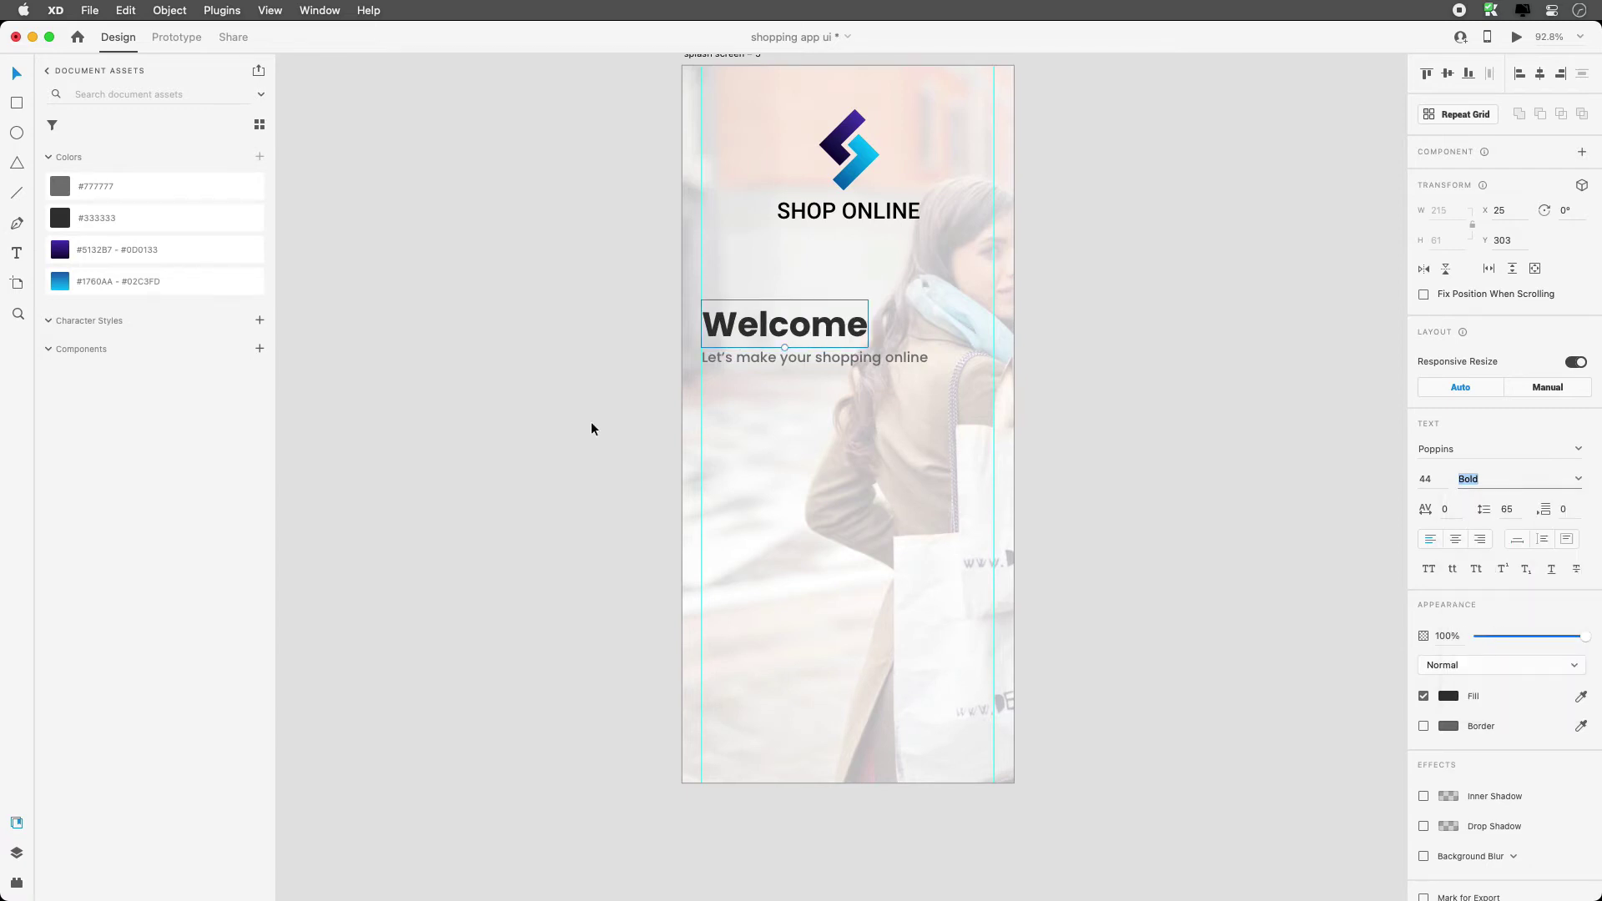
click(590, 422)
Set the Welcome heading's font weight to SemiBold.
drag(584, 189, 1115, 858)
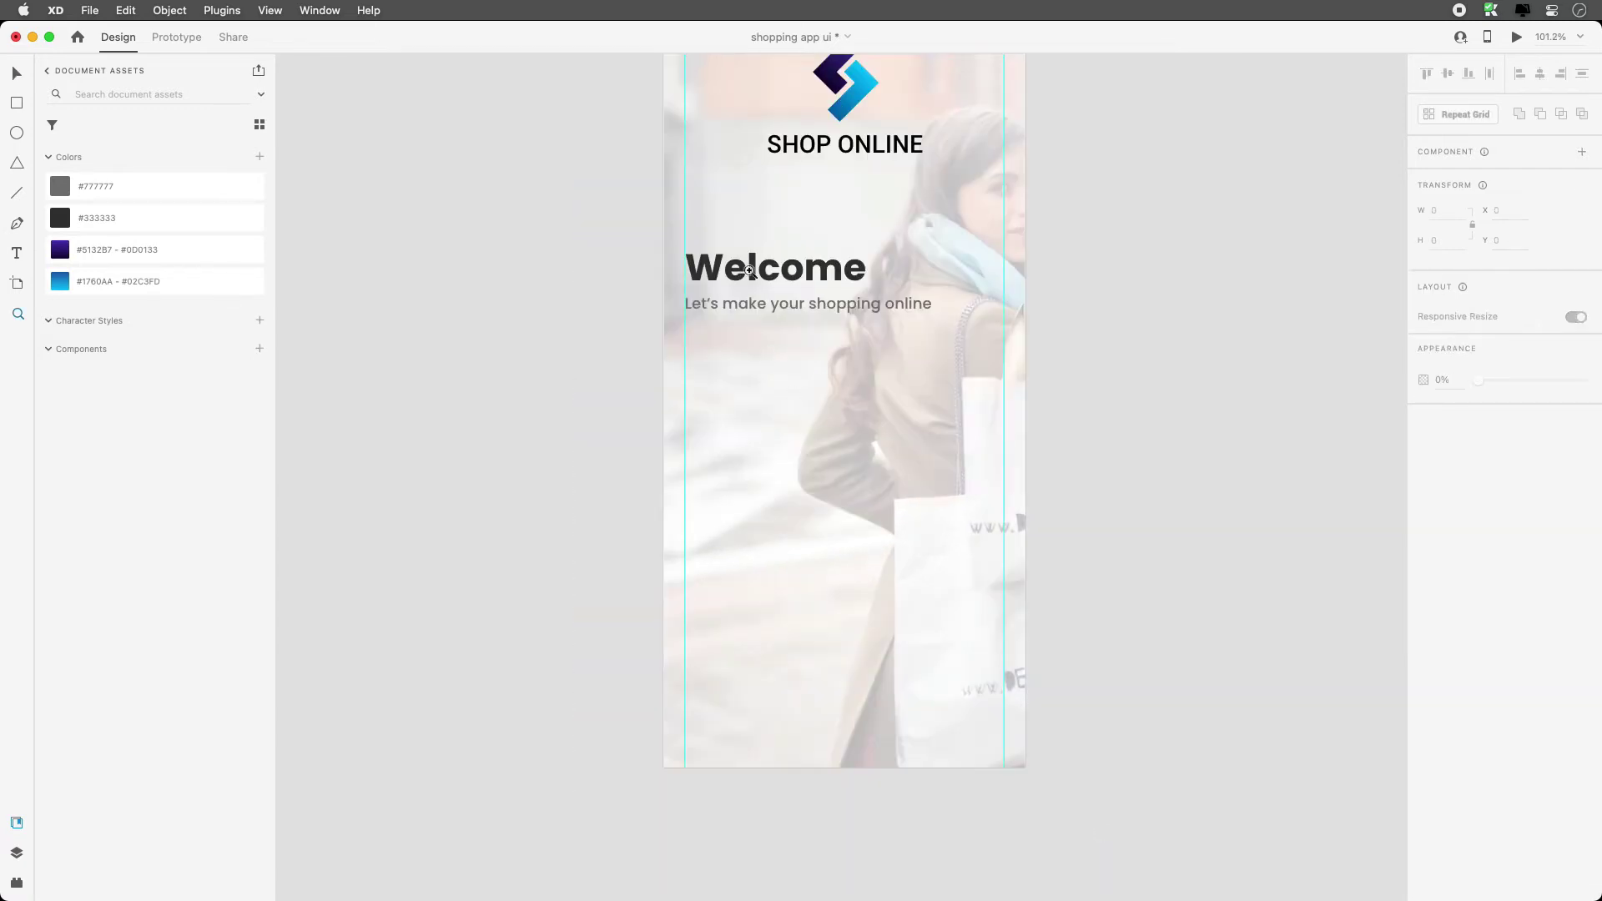
key(v)
click(780, 279)
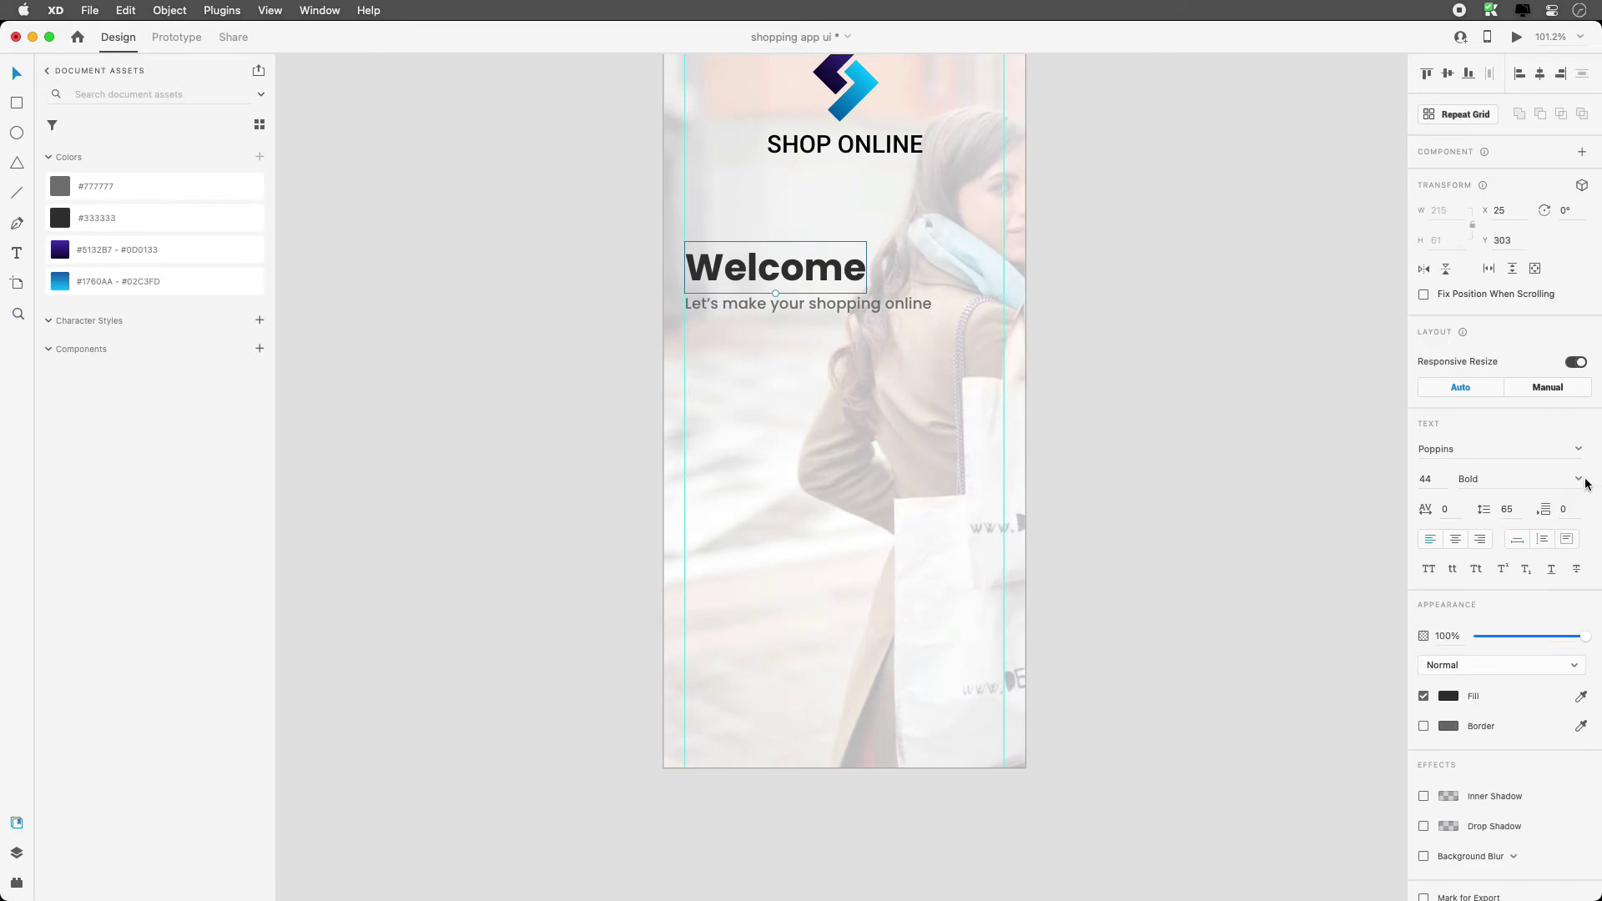
click(1579, 478)
click(1498, 606)
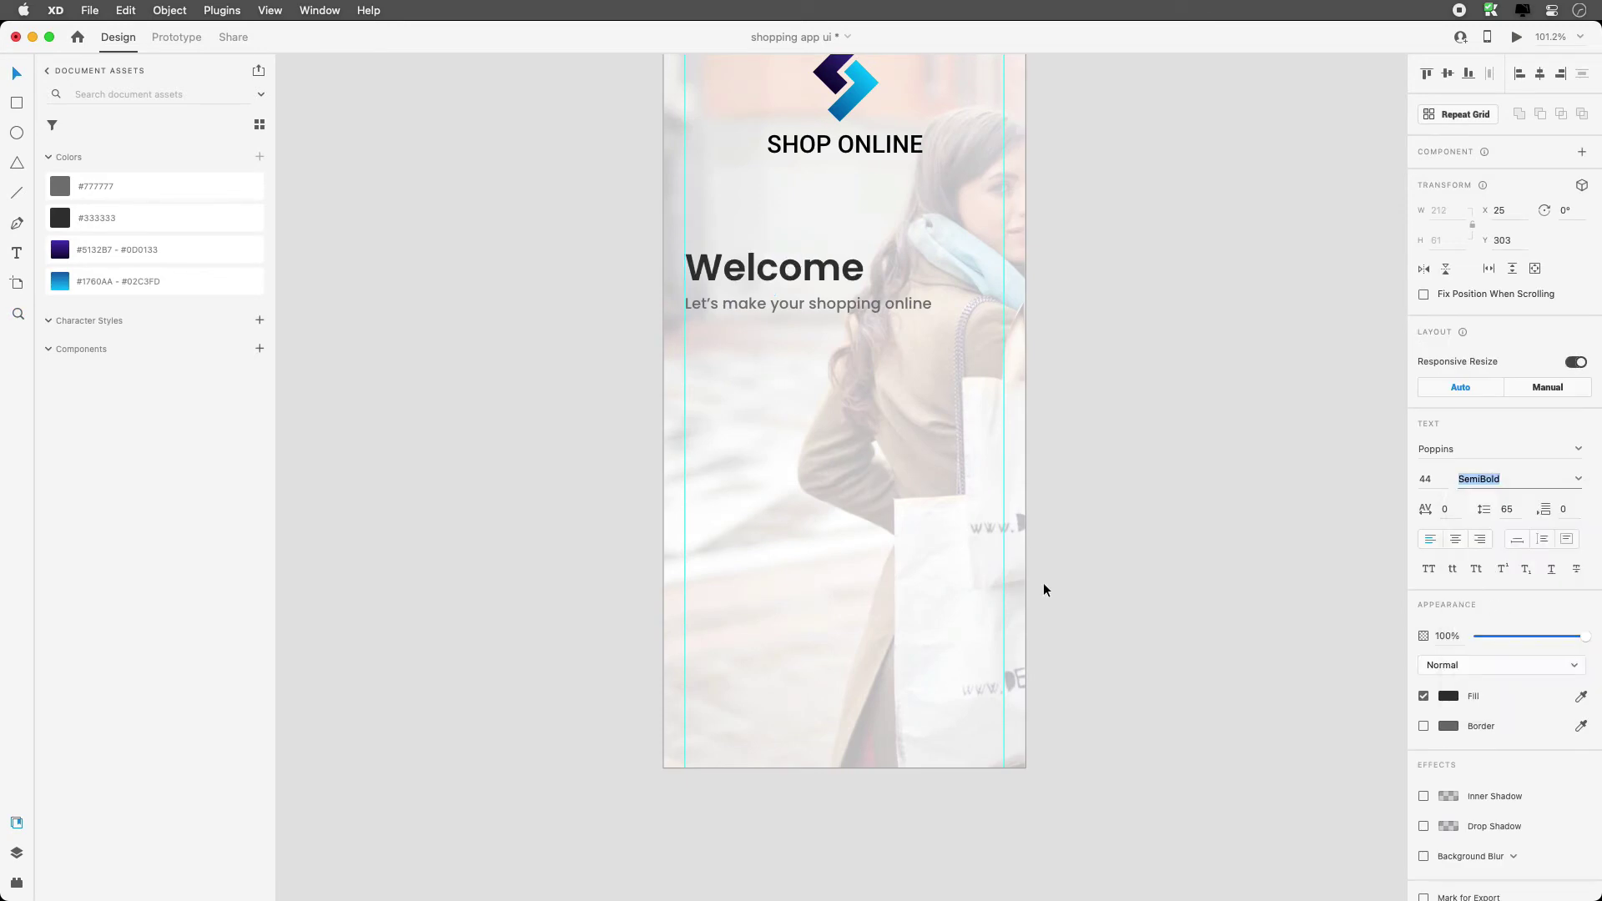
click(492, 331)
Reword the tagline to "Let's make your online shopping" and break it onto two lines before "shopping".
scroll(492, 331, right, 2)
scroll(491, 331, right, 3)
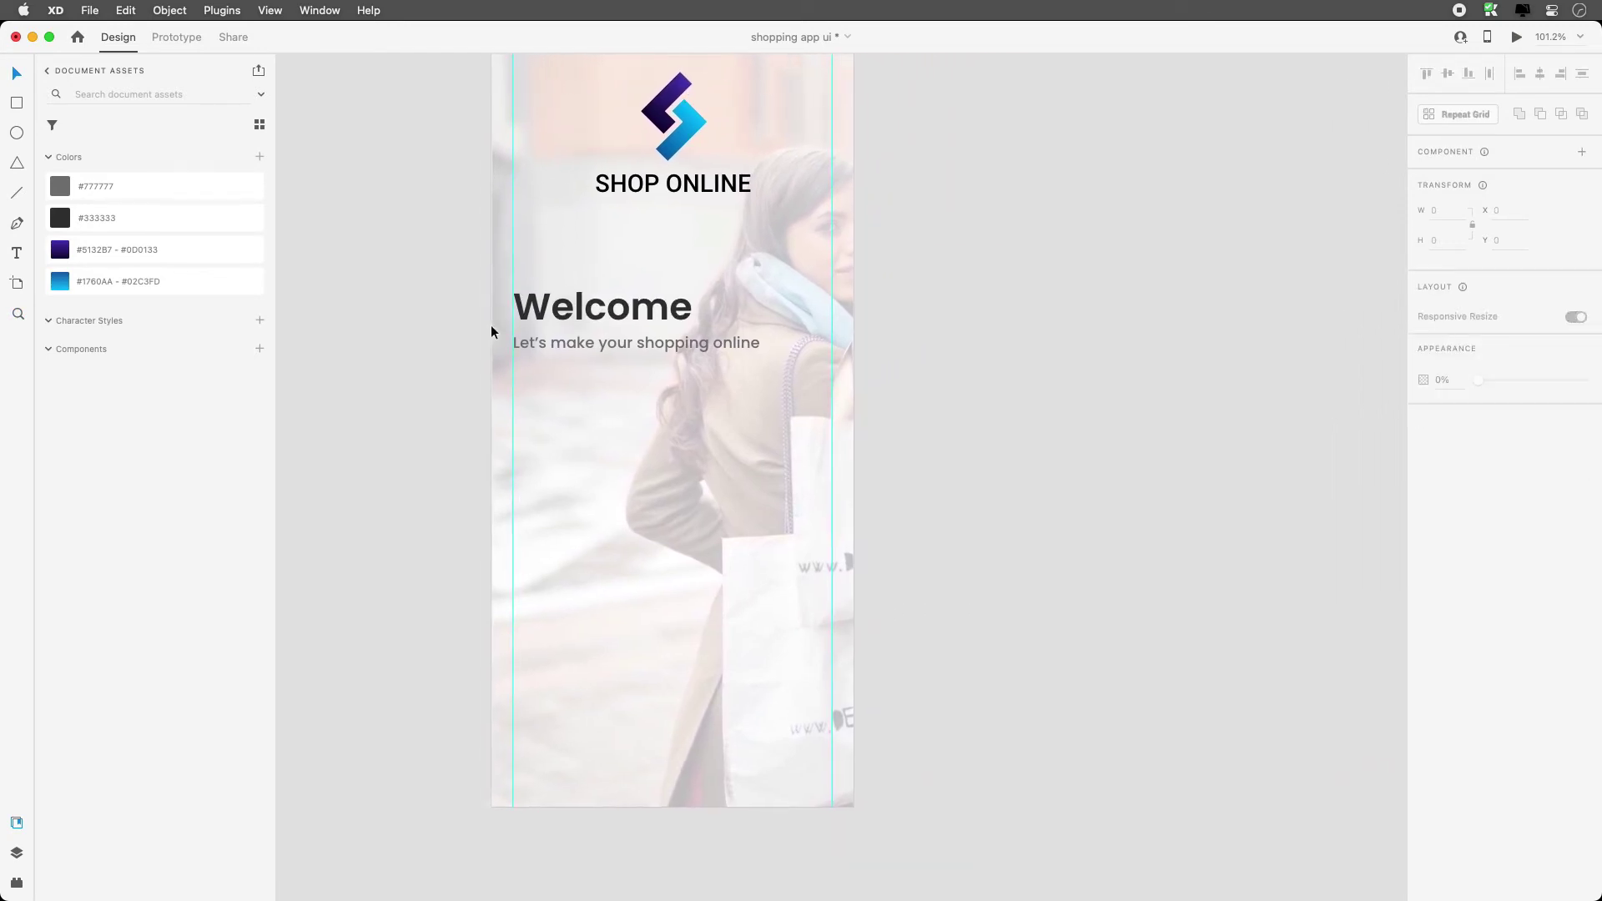
scroll(491, 331, down, 2)
scroll(490, 331, right, 5)
scroll(490, 331, up, 1)
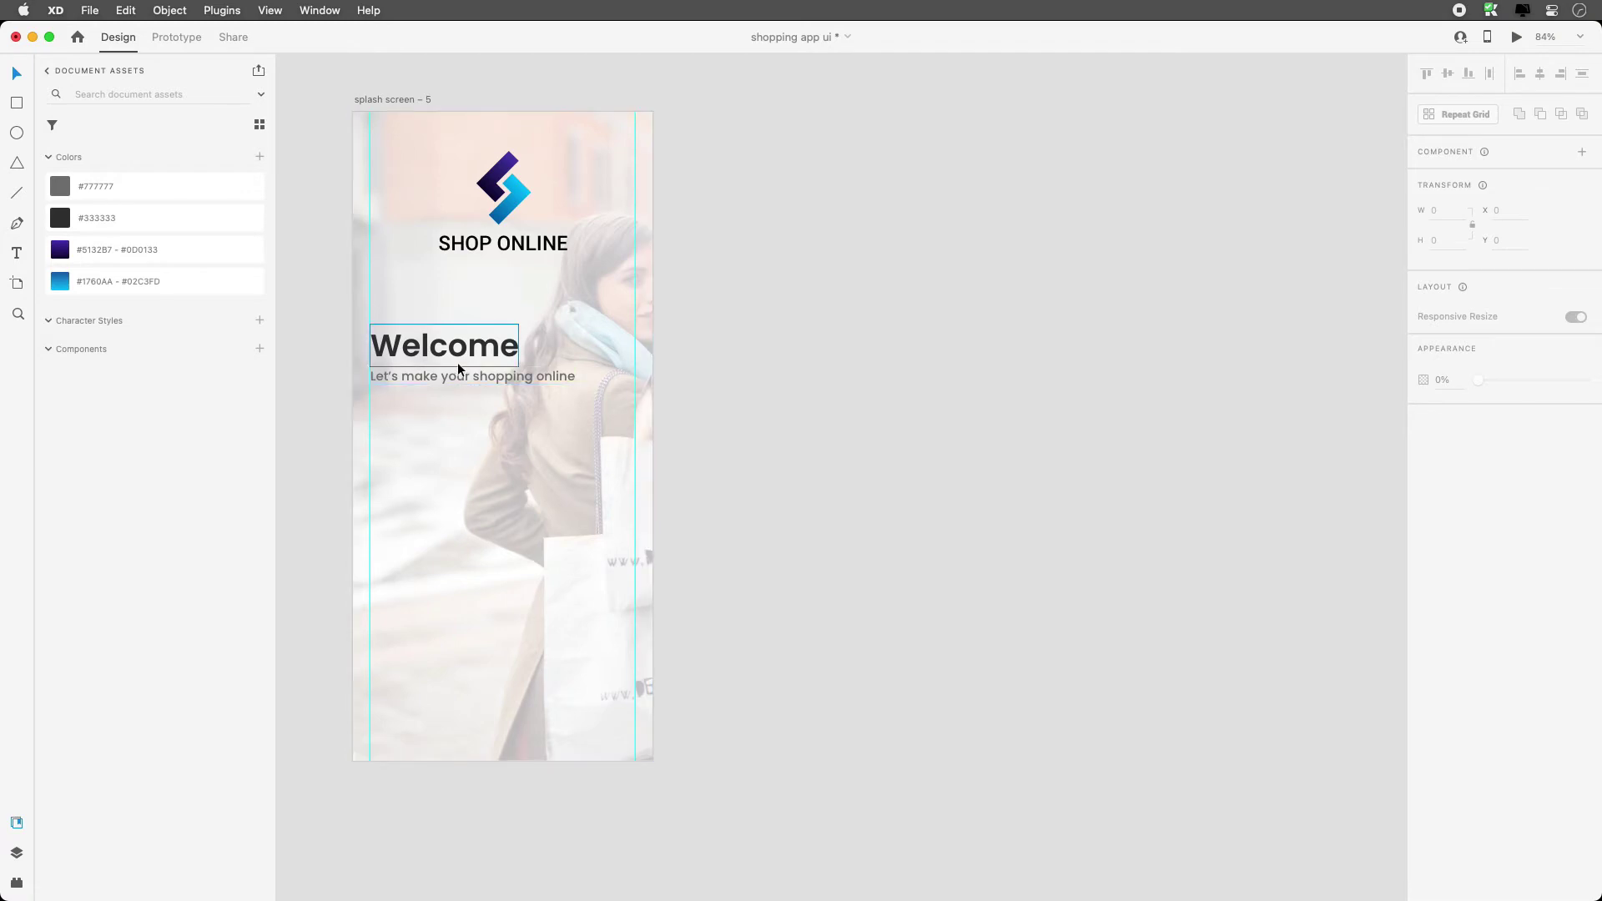
click(484, 378)
double_click(477, 377)
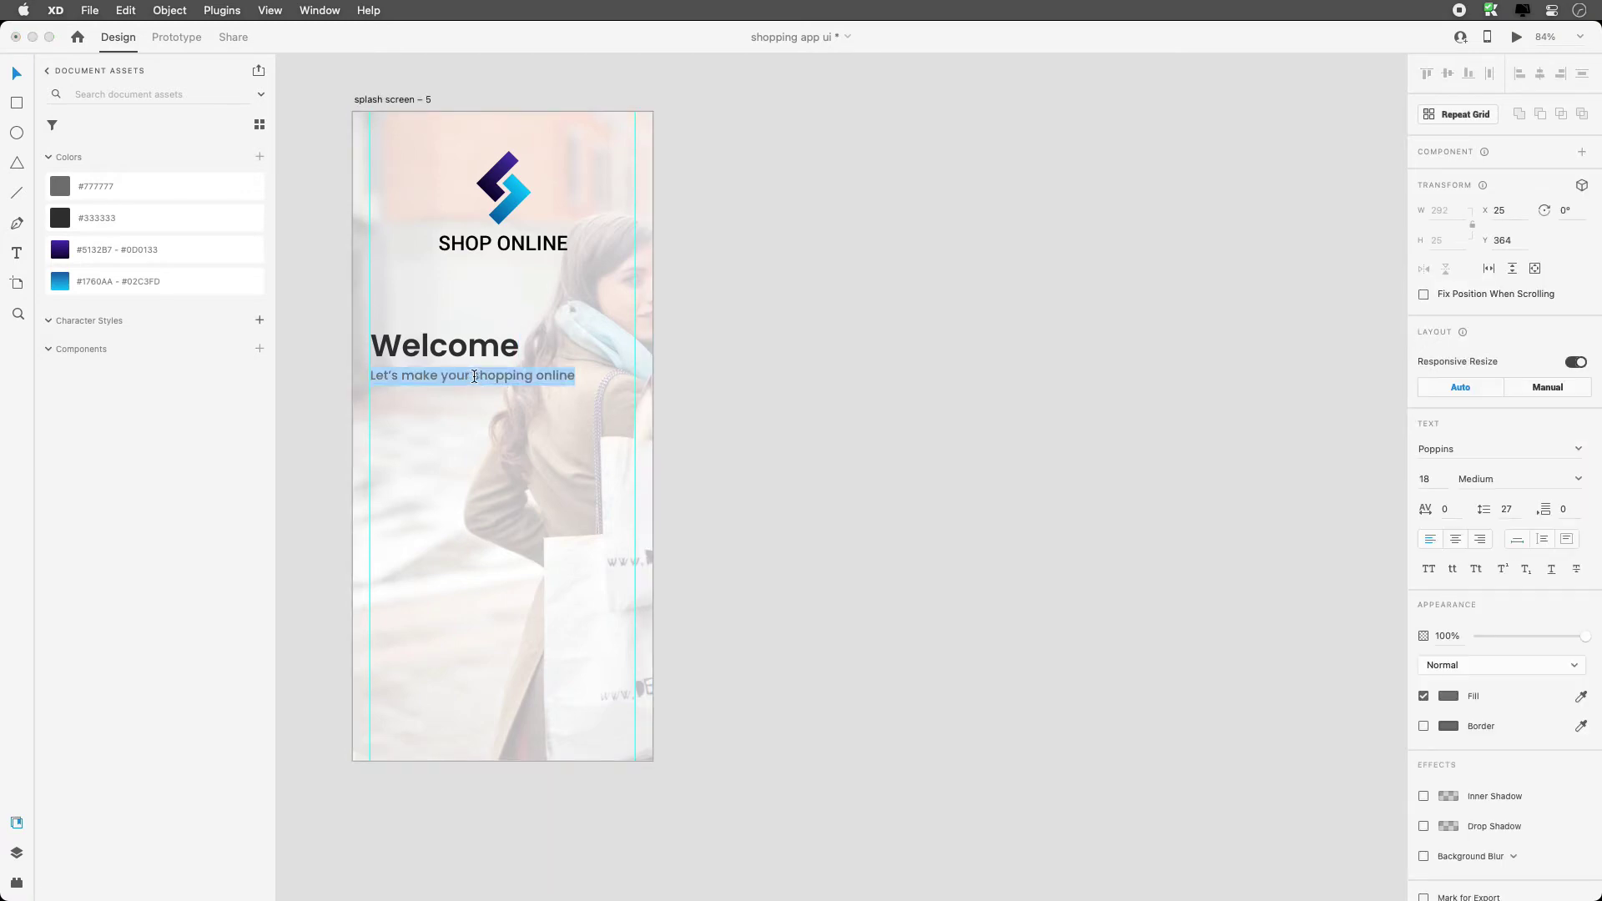
click(472, 377)
key(Return)
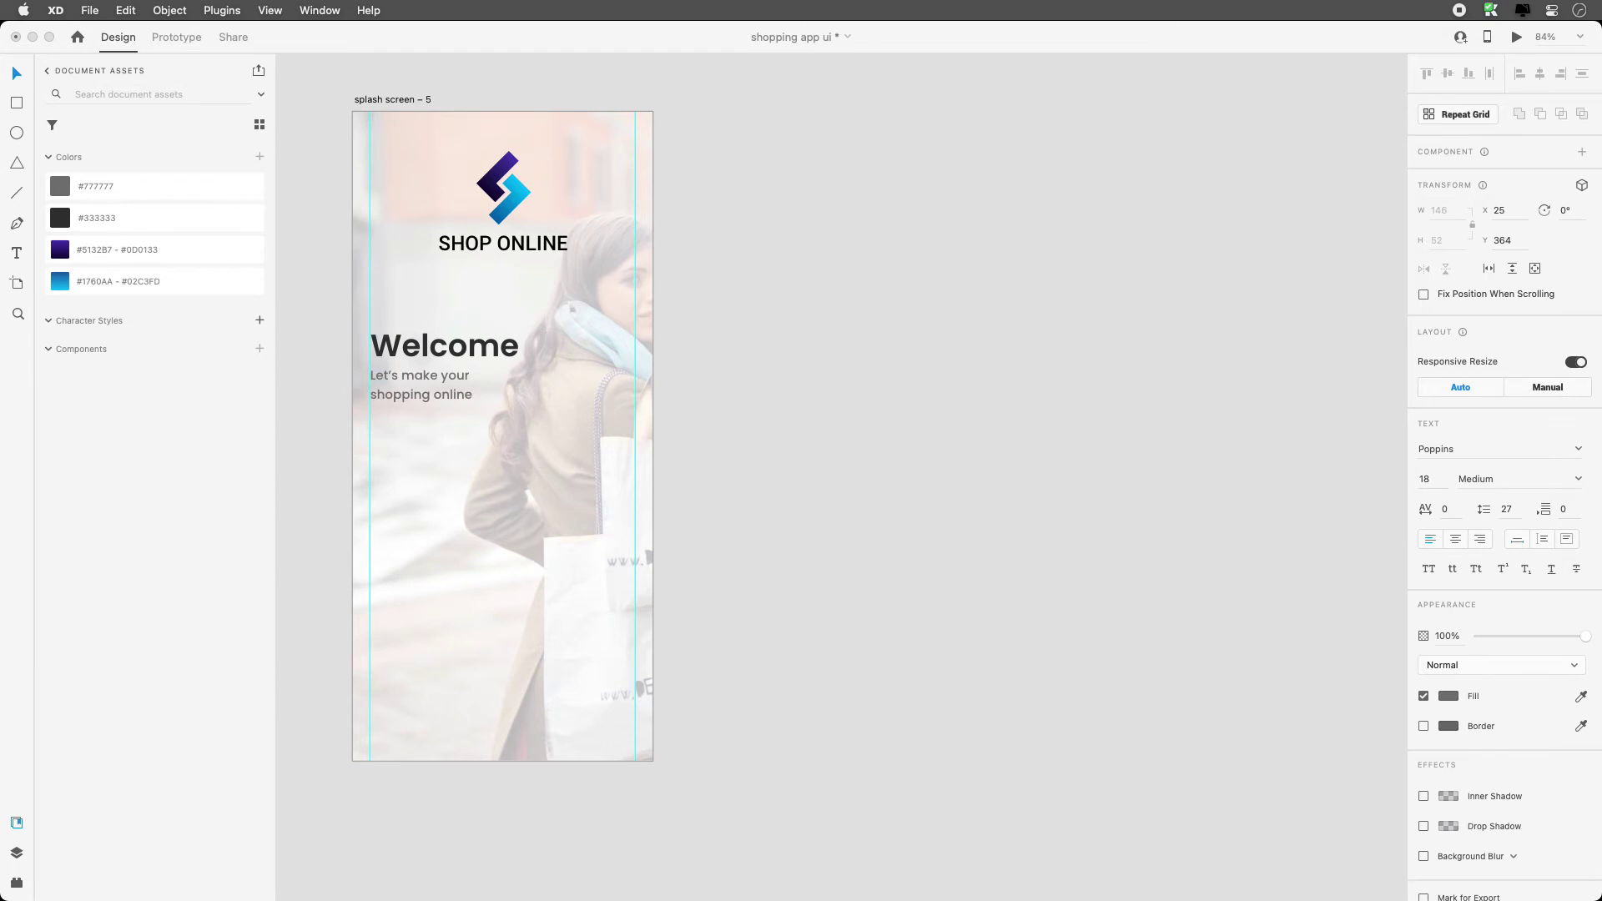
key(BackSpace)
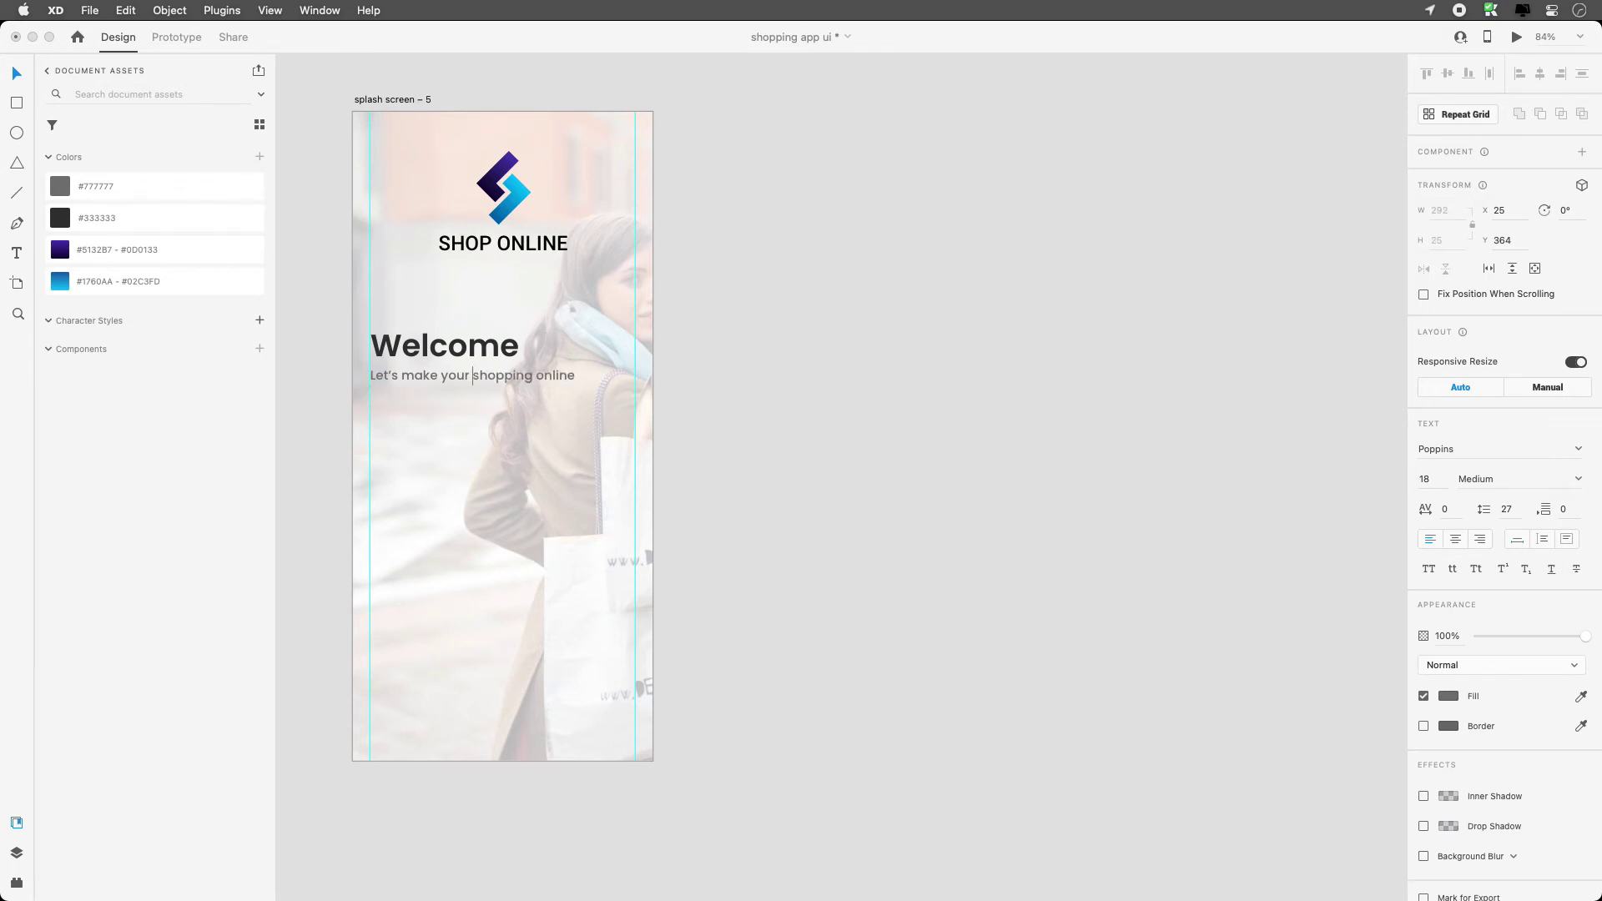
key(Return)
Shift the background photo slightly to the right inside its rectangle, moving the woman away from the texts.
click(622, 277)
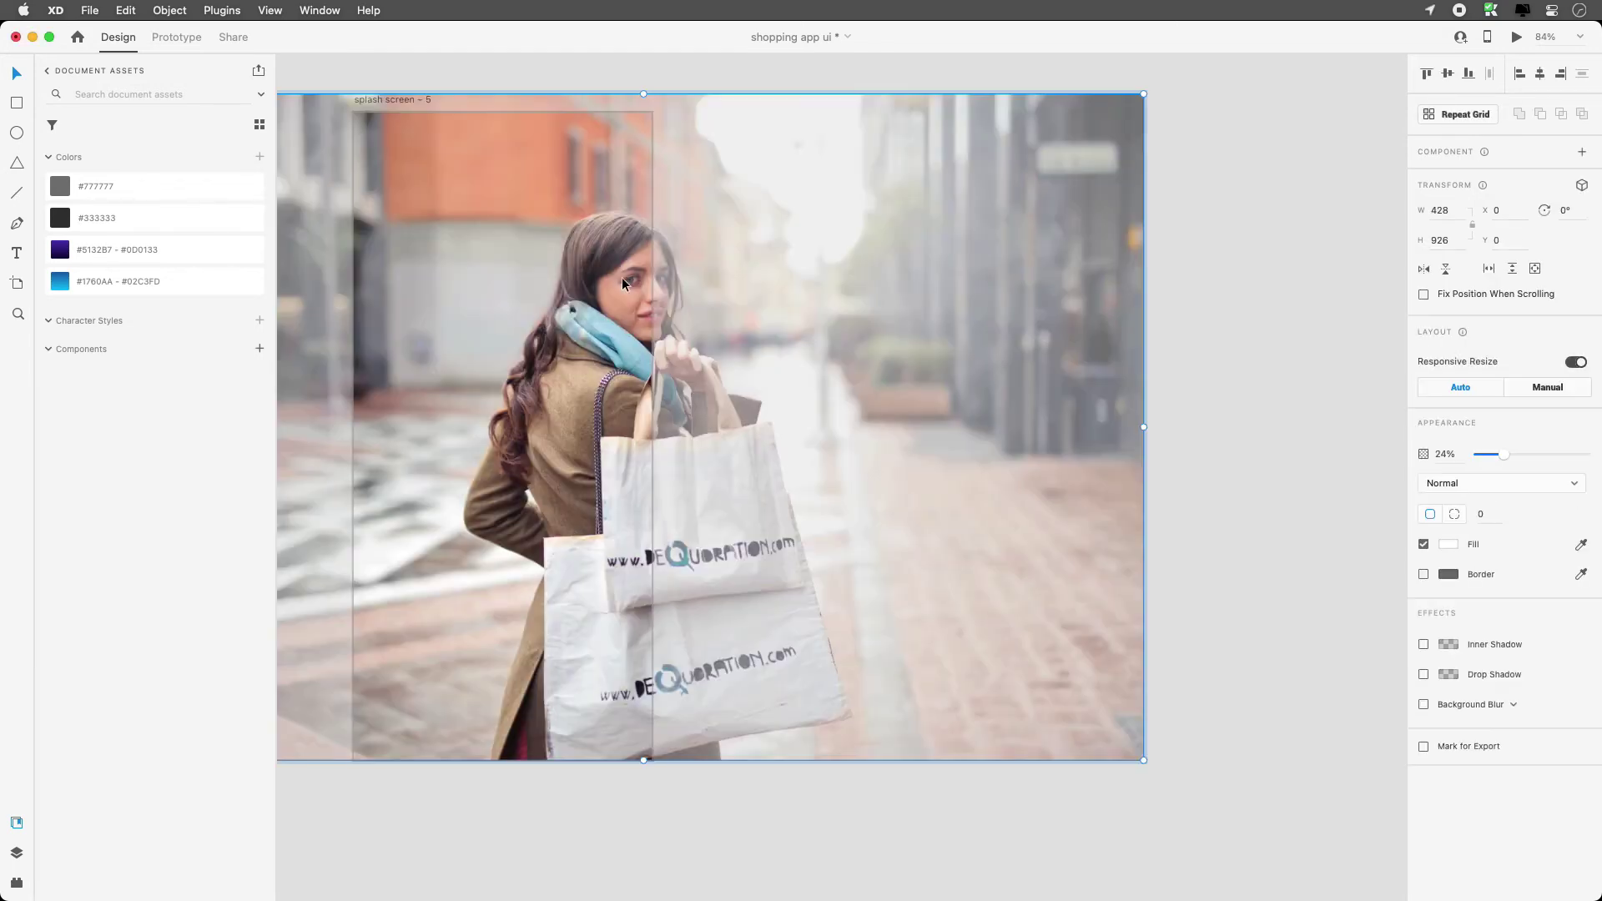
drag(617, 309, 622, 313)
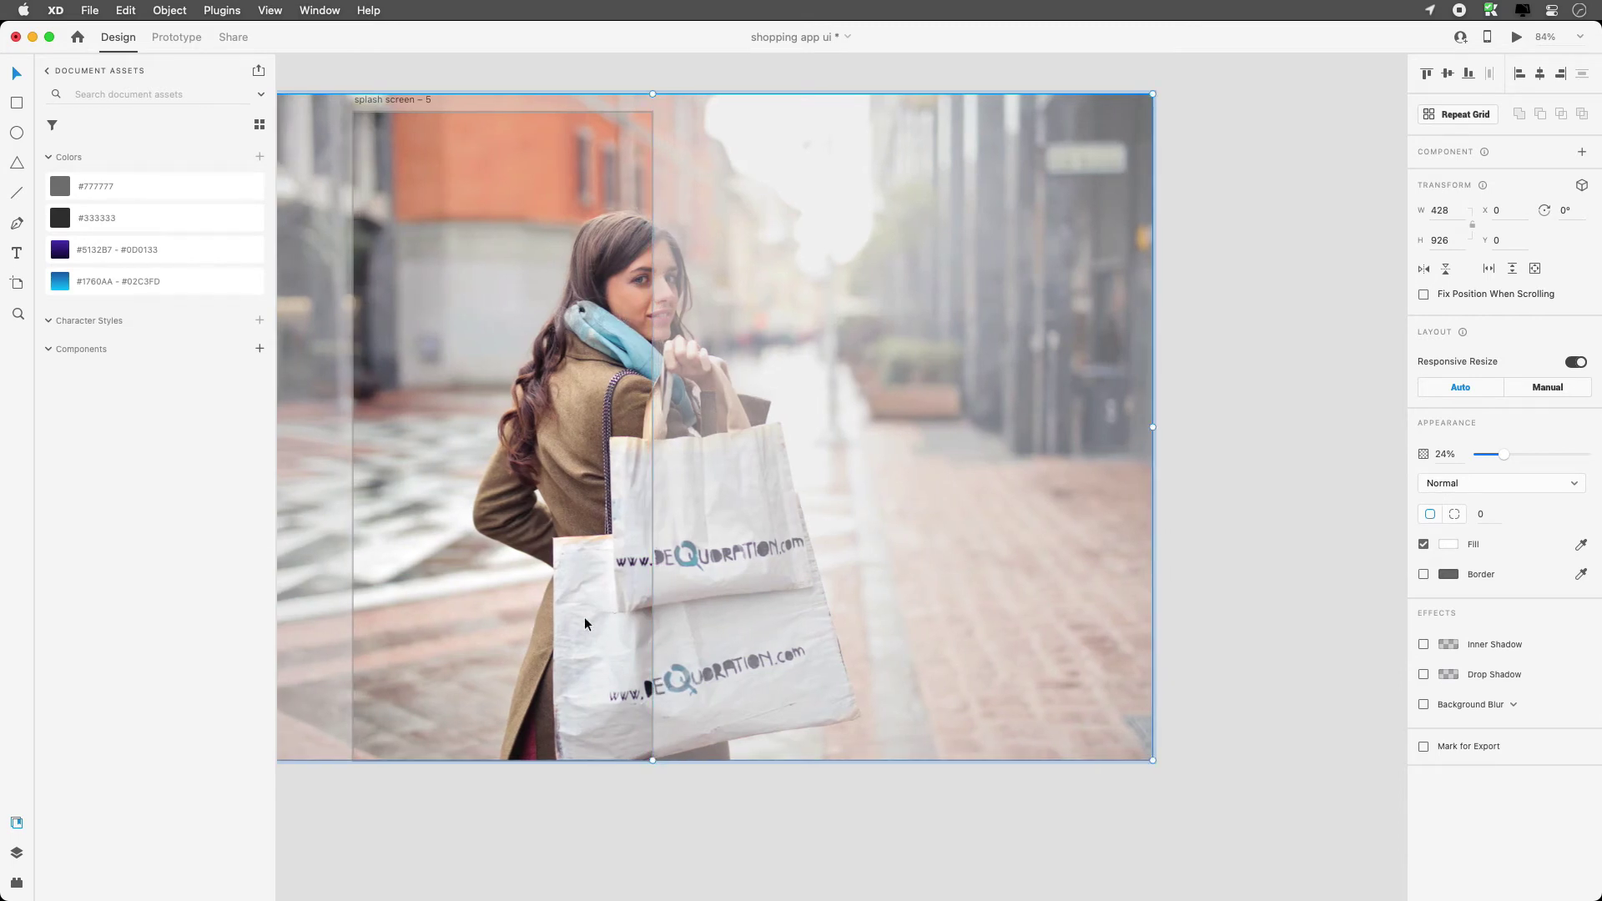
click(579, 772)
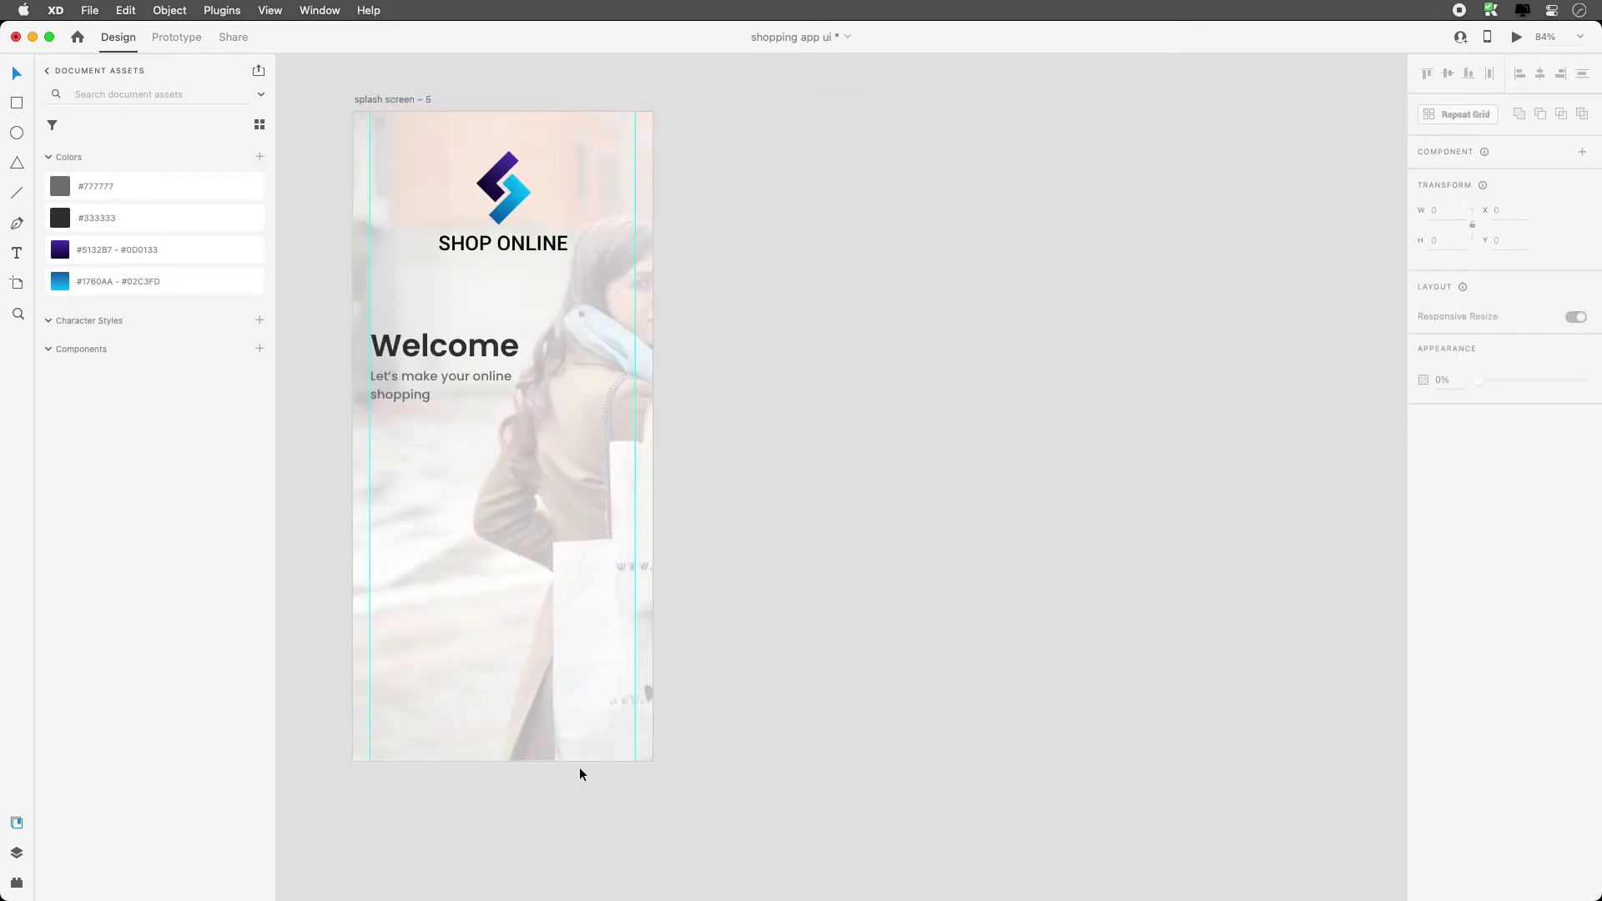
Draw a button rectangle about 297 × 65 near the artboard's lower edge at X 66, Y 808, and round its corners to 33.
scroll(868, 439, left, 3)
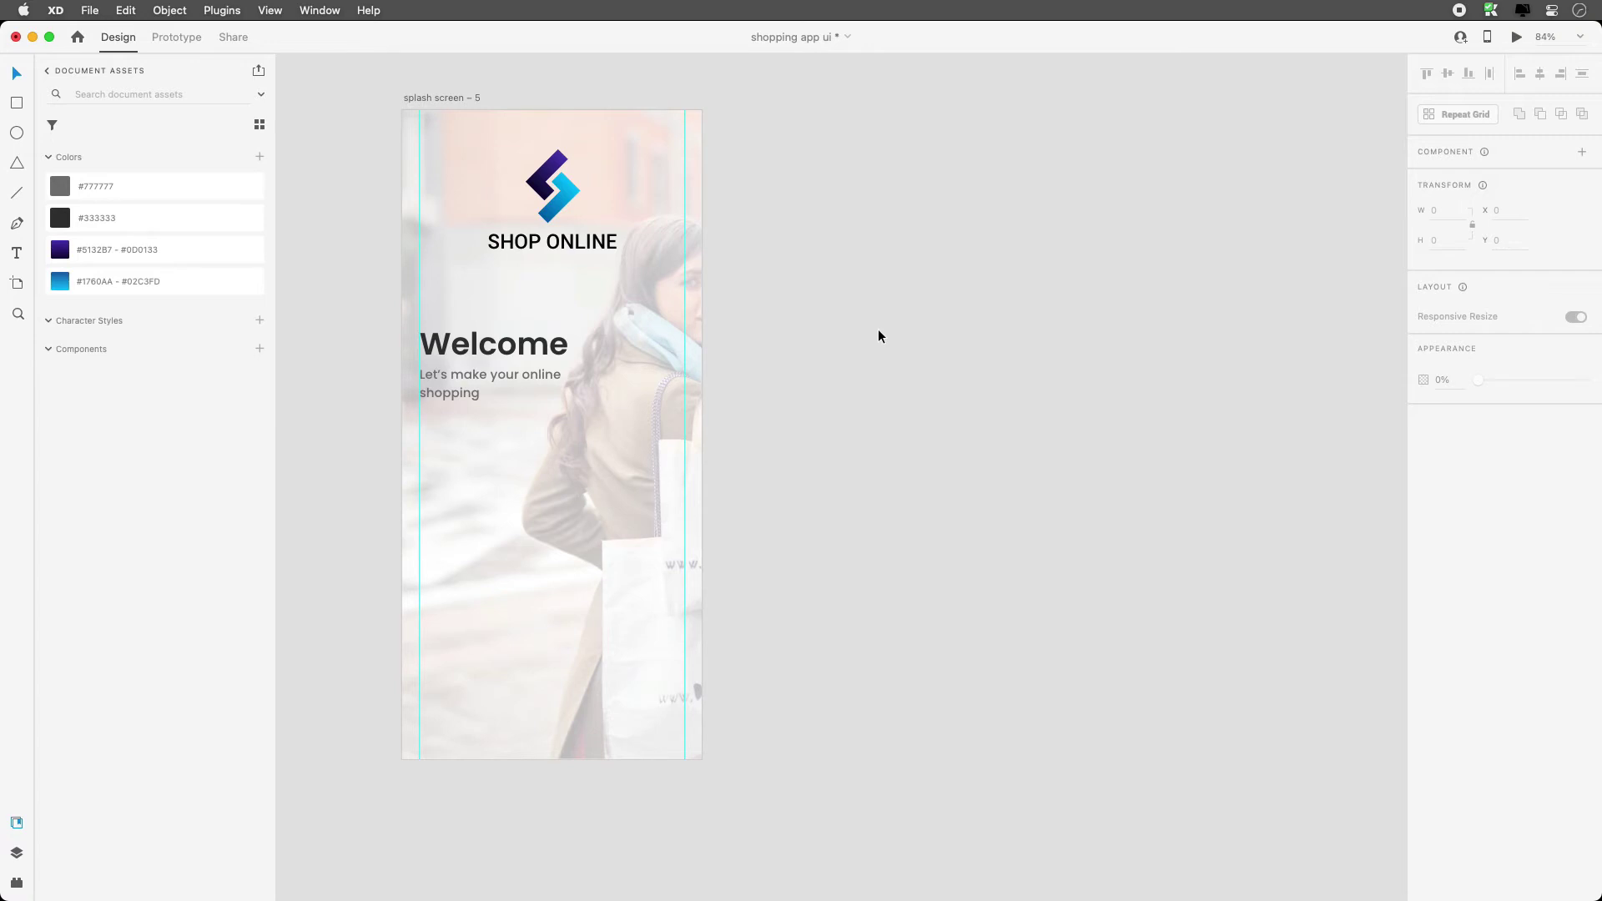
click(16, 103)
drag(459, 688, 668, 735)
drag(543, 681, 542, 669)
key(shift+Left)
key(Left)
key(Left)
key(Left)
key(Left)
key(Left)
key(Left)
key(Left)
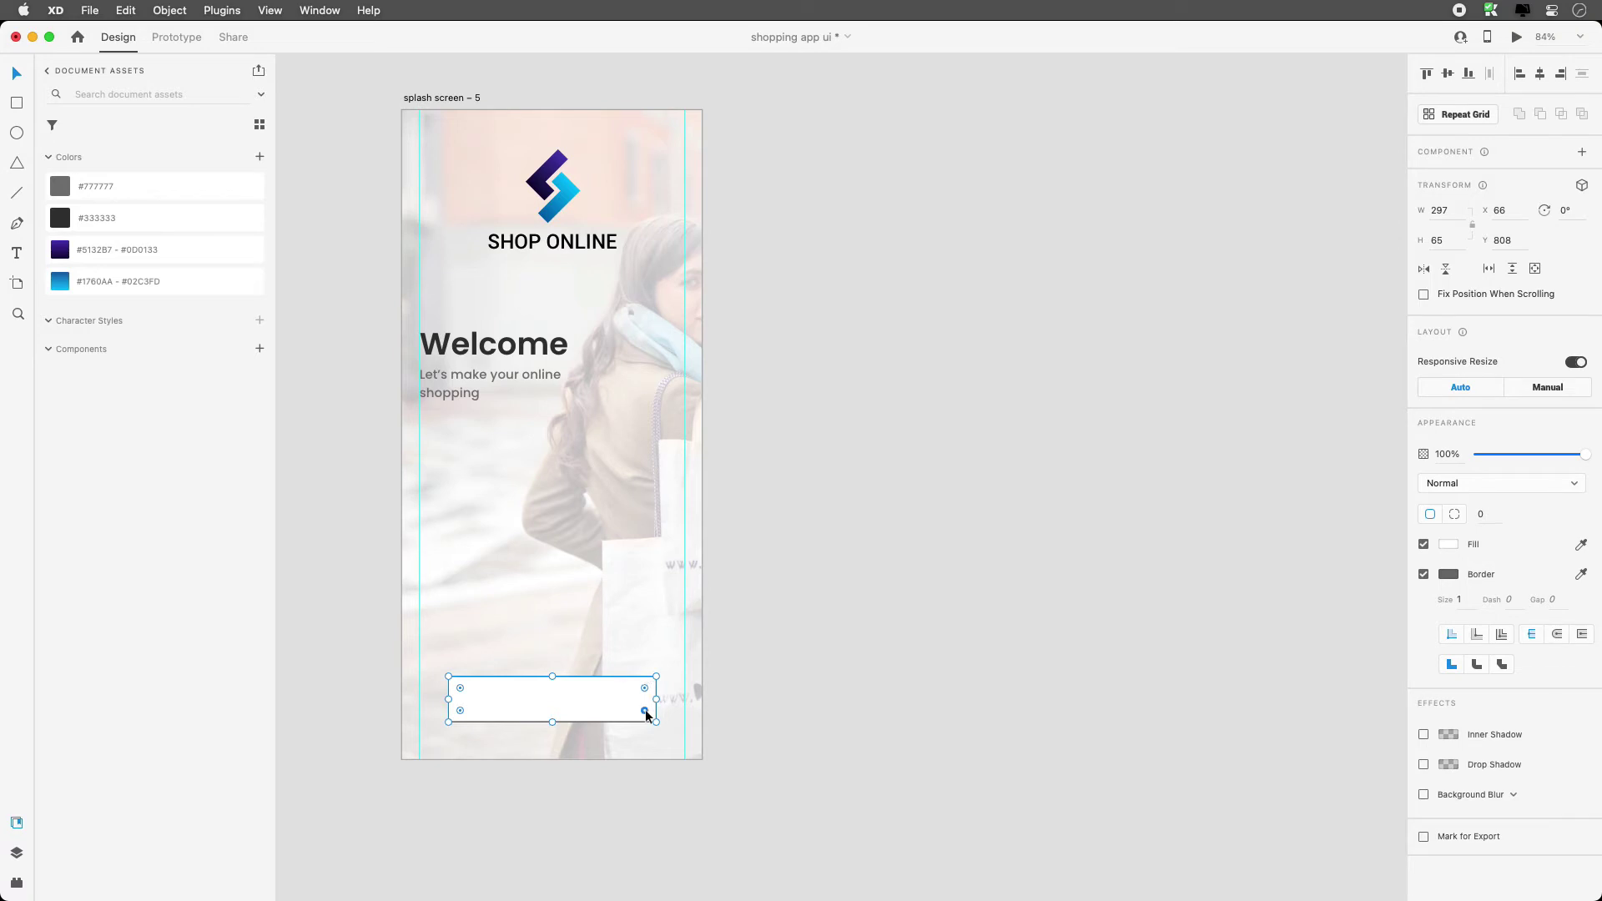
drag(460, 690, 500, 705)
Set the logo's SHOP ONLINE text to Poppins Bold and center it horizontally beneath the logo mark.
key(z)
drag(510, 133, 617, 252)
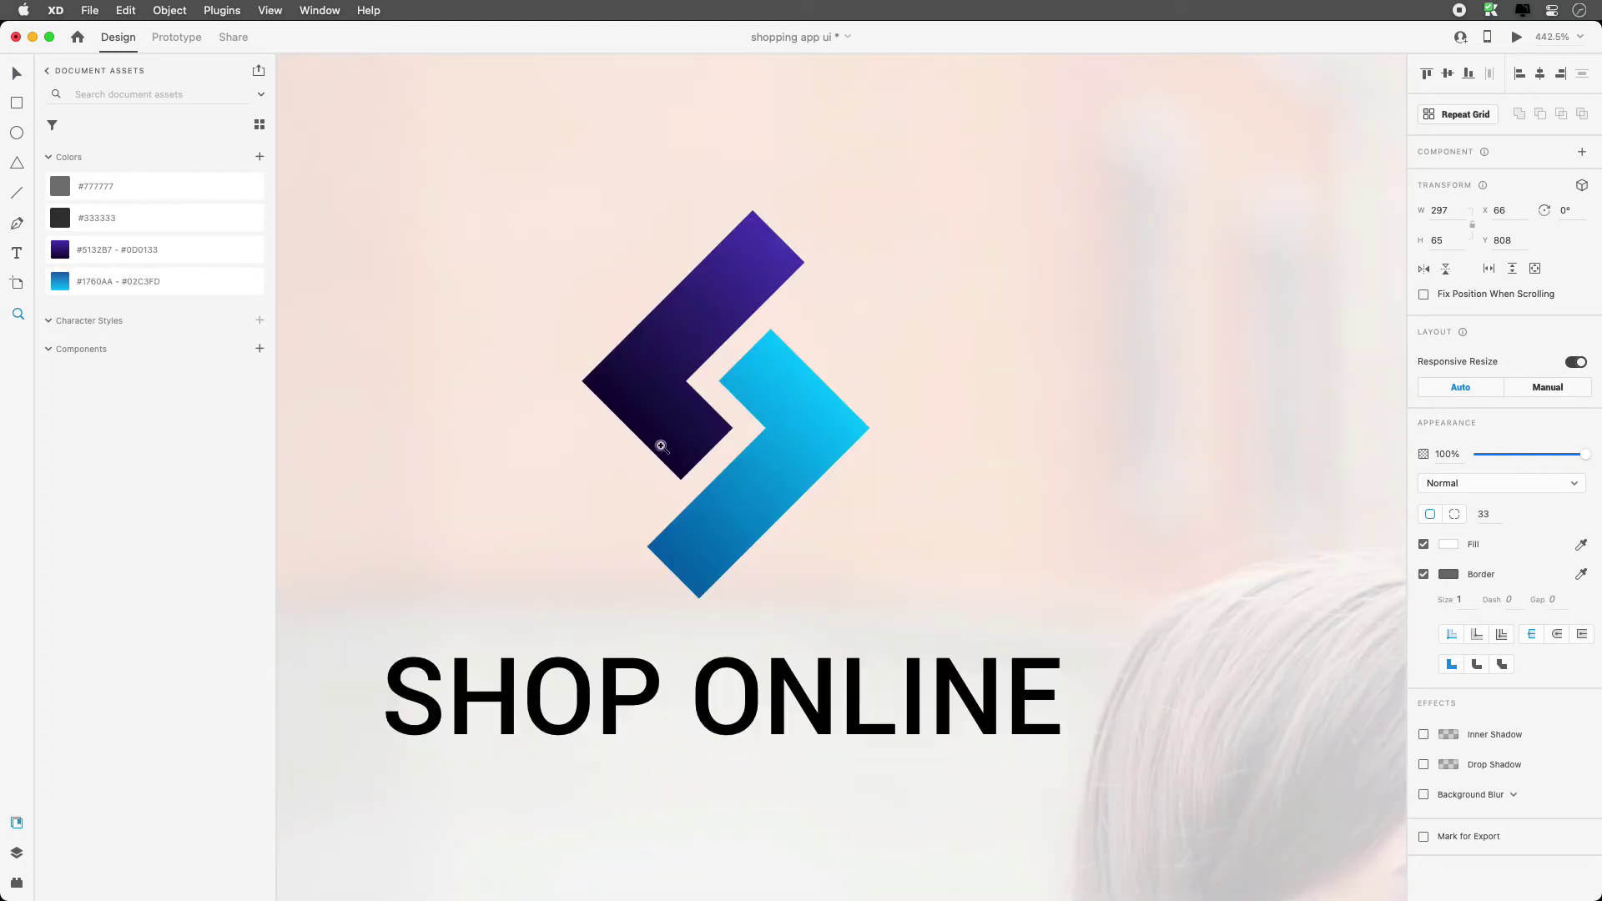
key(v)
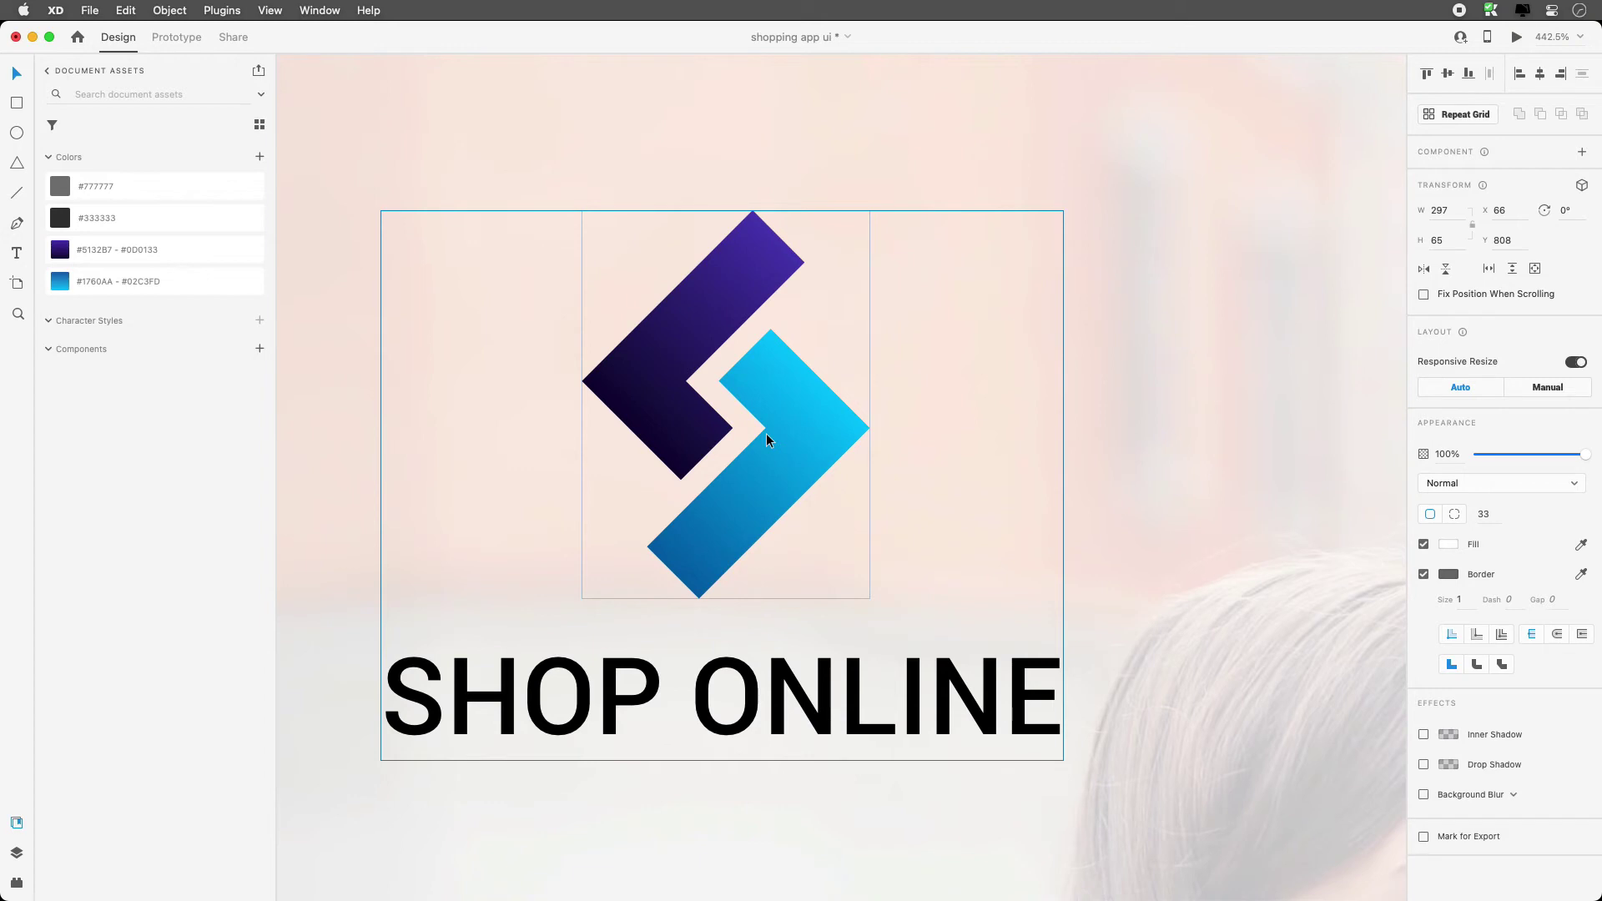
click(732, 701)
double_click(826, 728)
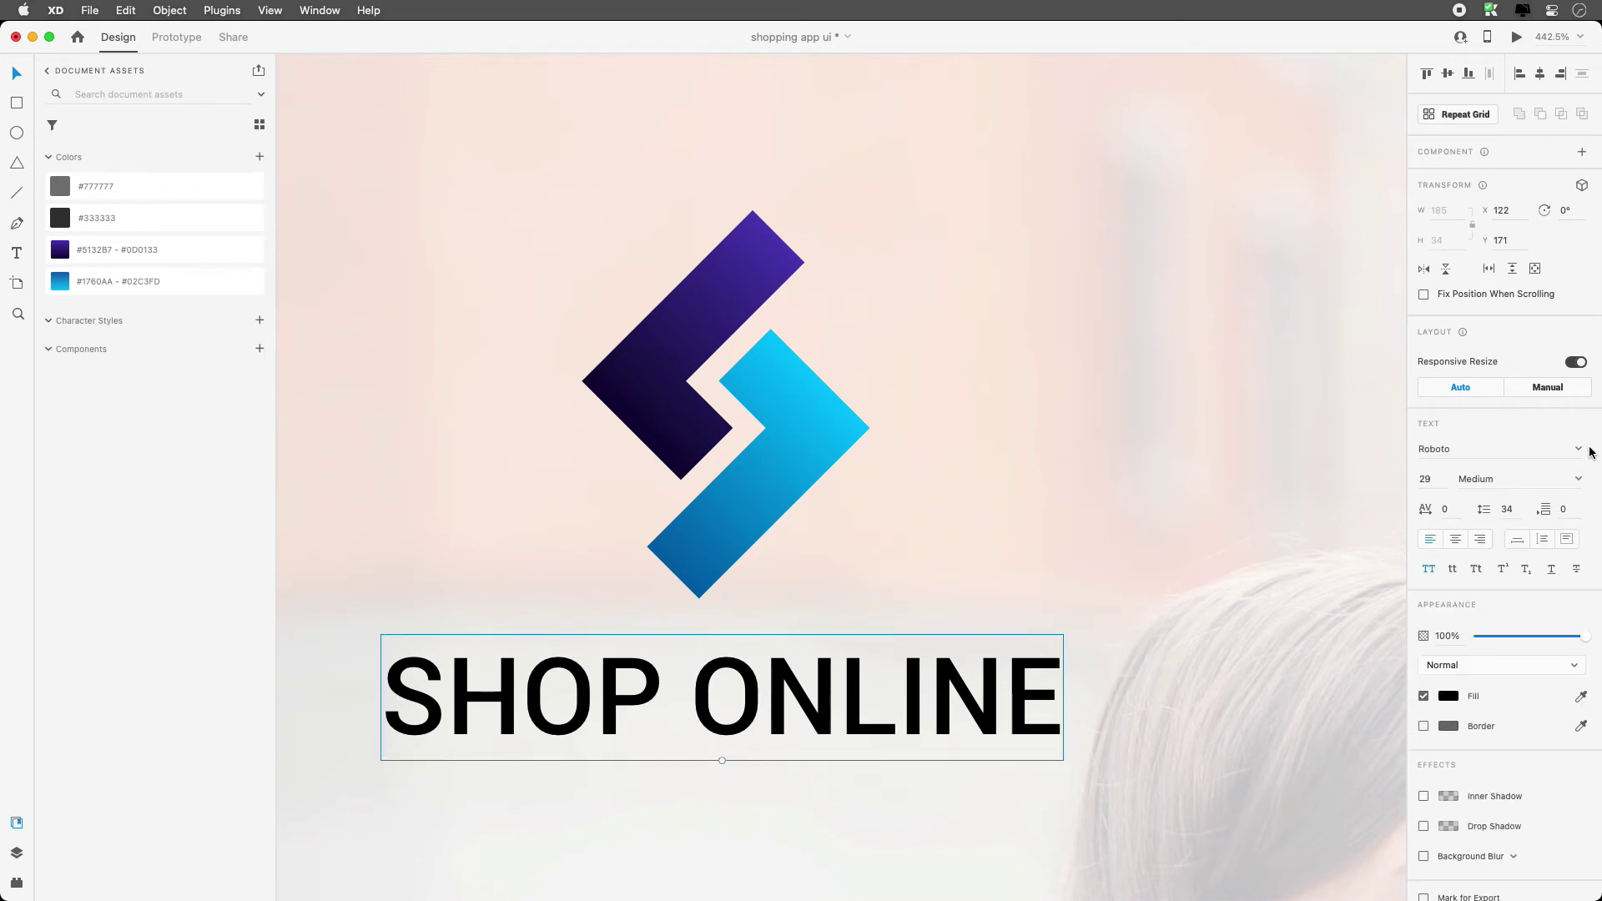
click(1450, 452)
text(Poppins)
key(Return)
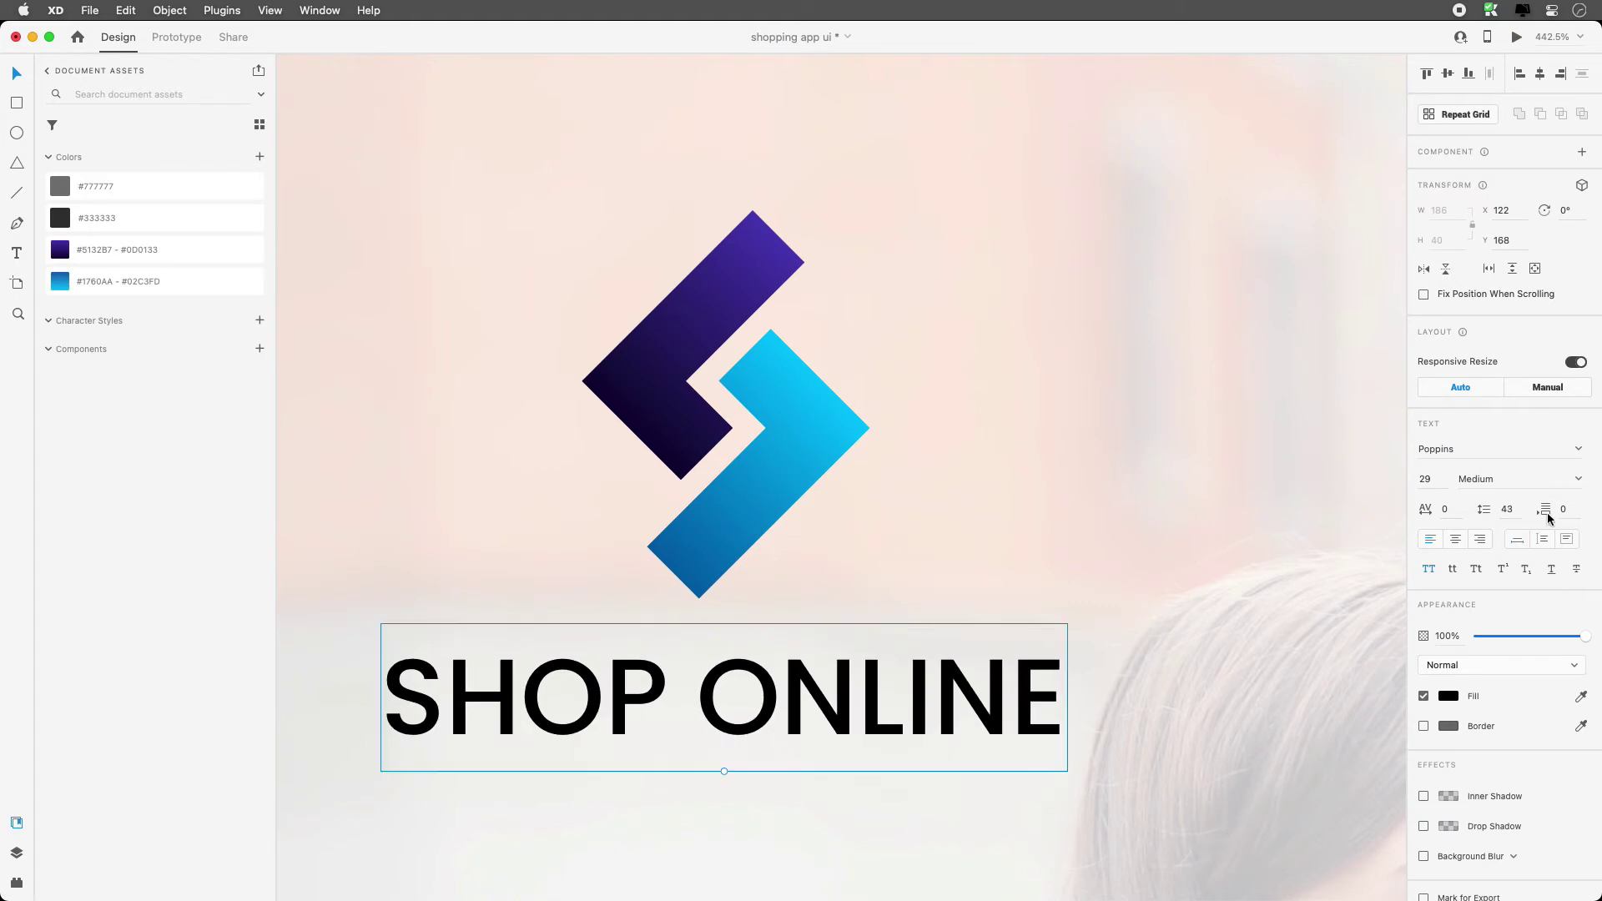
click(1573, 482)
click(1470, 632)
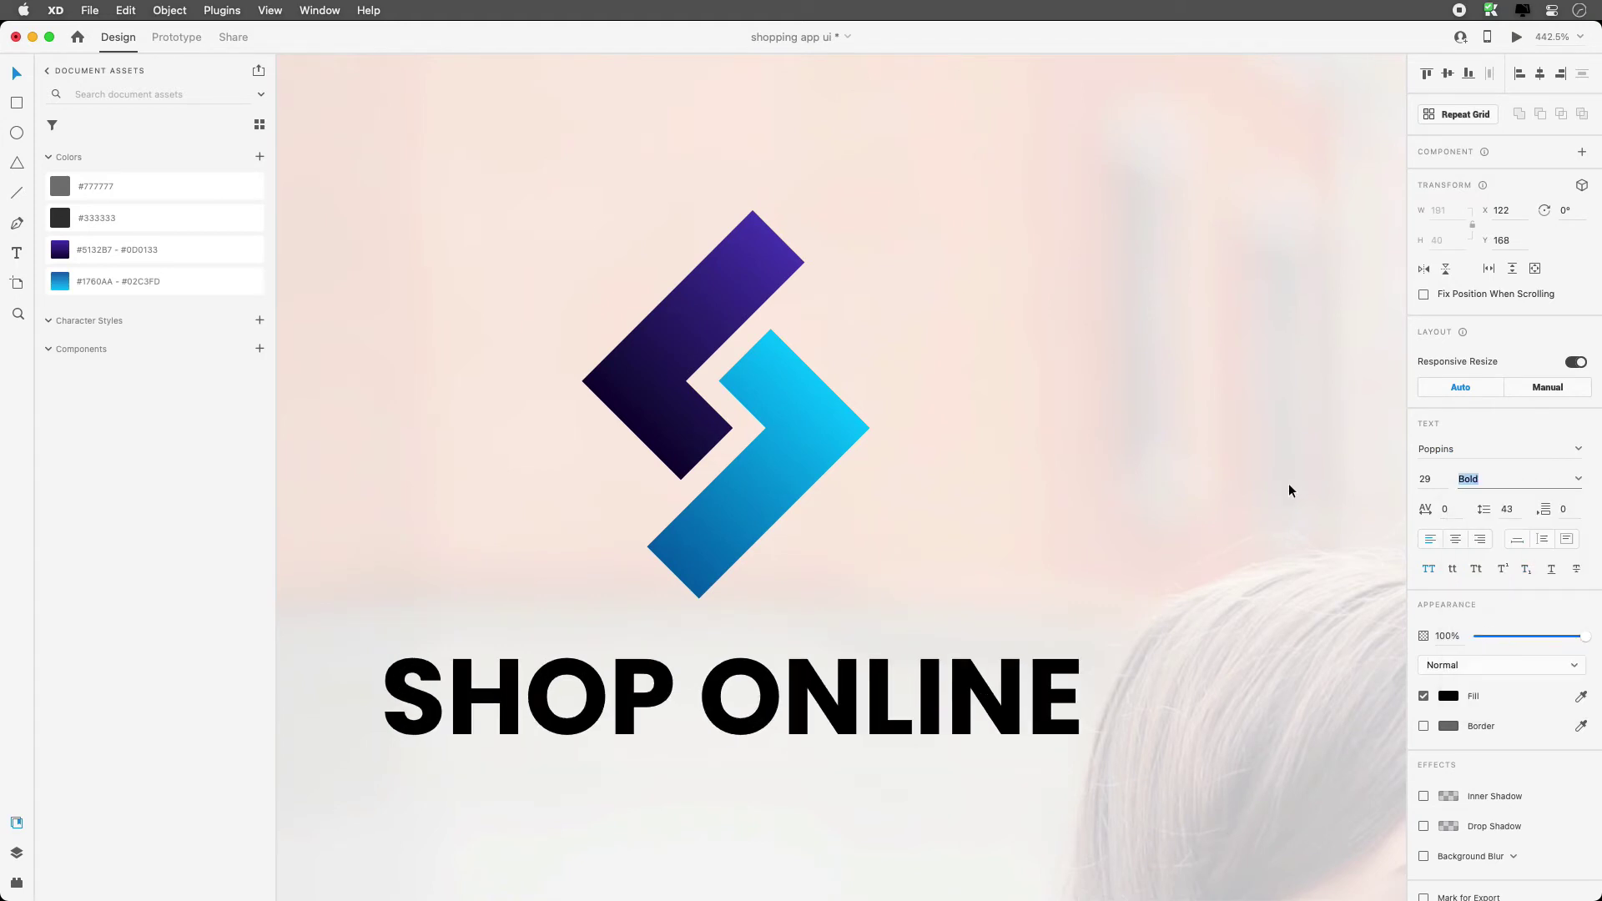
click(1541, 74)
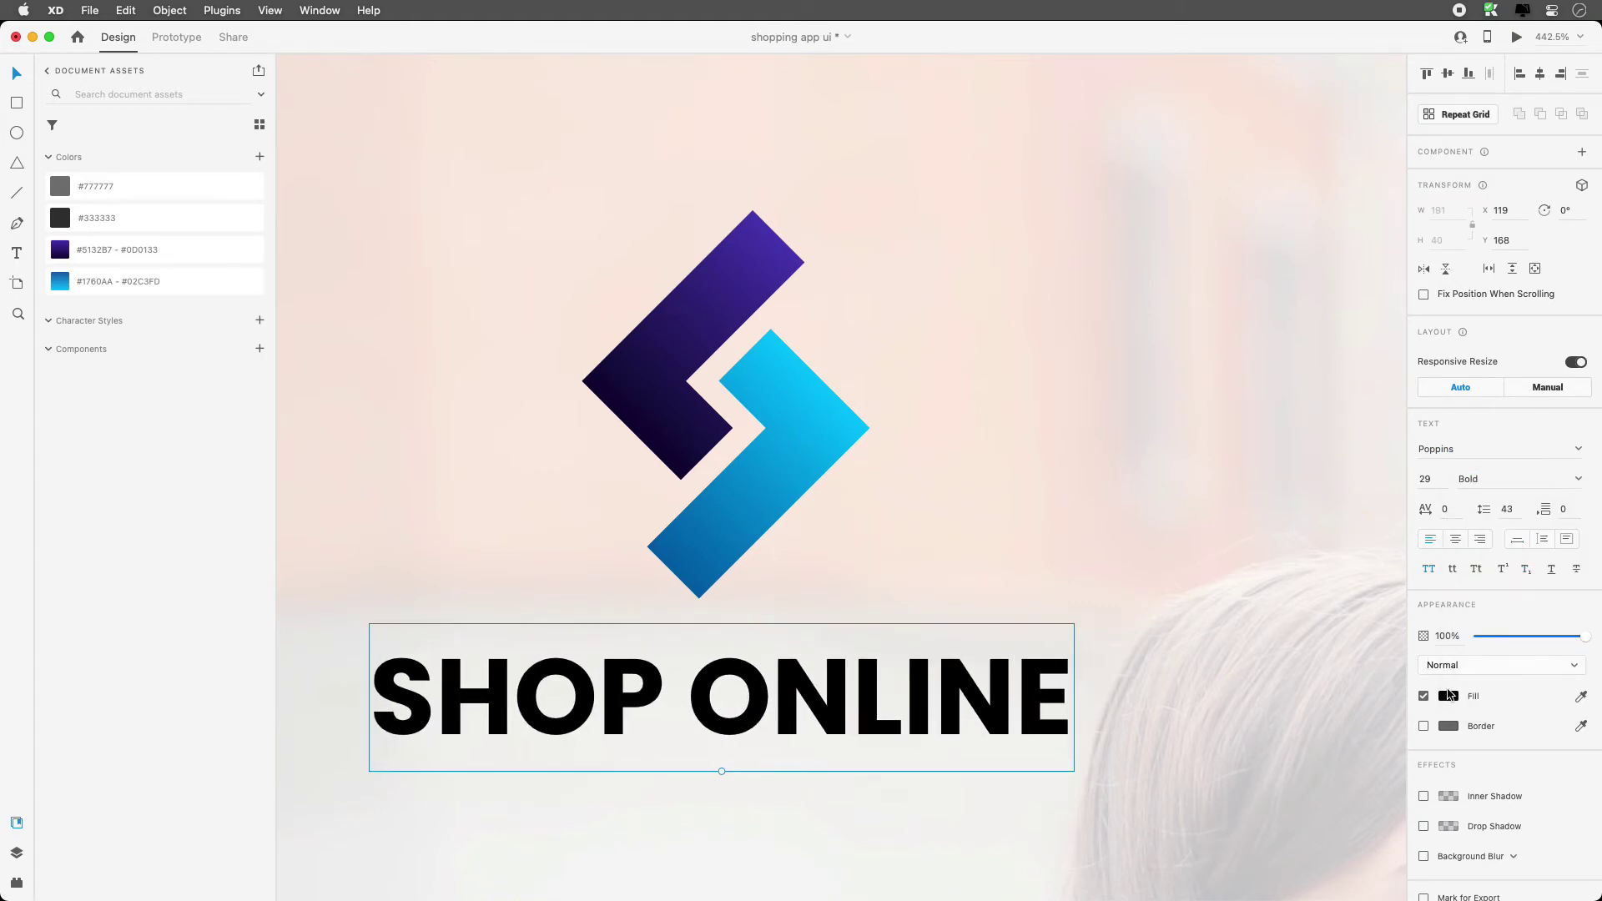
Fill the SHOP ONLINE text with the light blue sampled from the logo mark and group the text with the mark.
click(1449, 696)
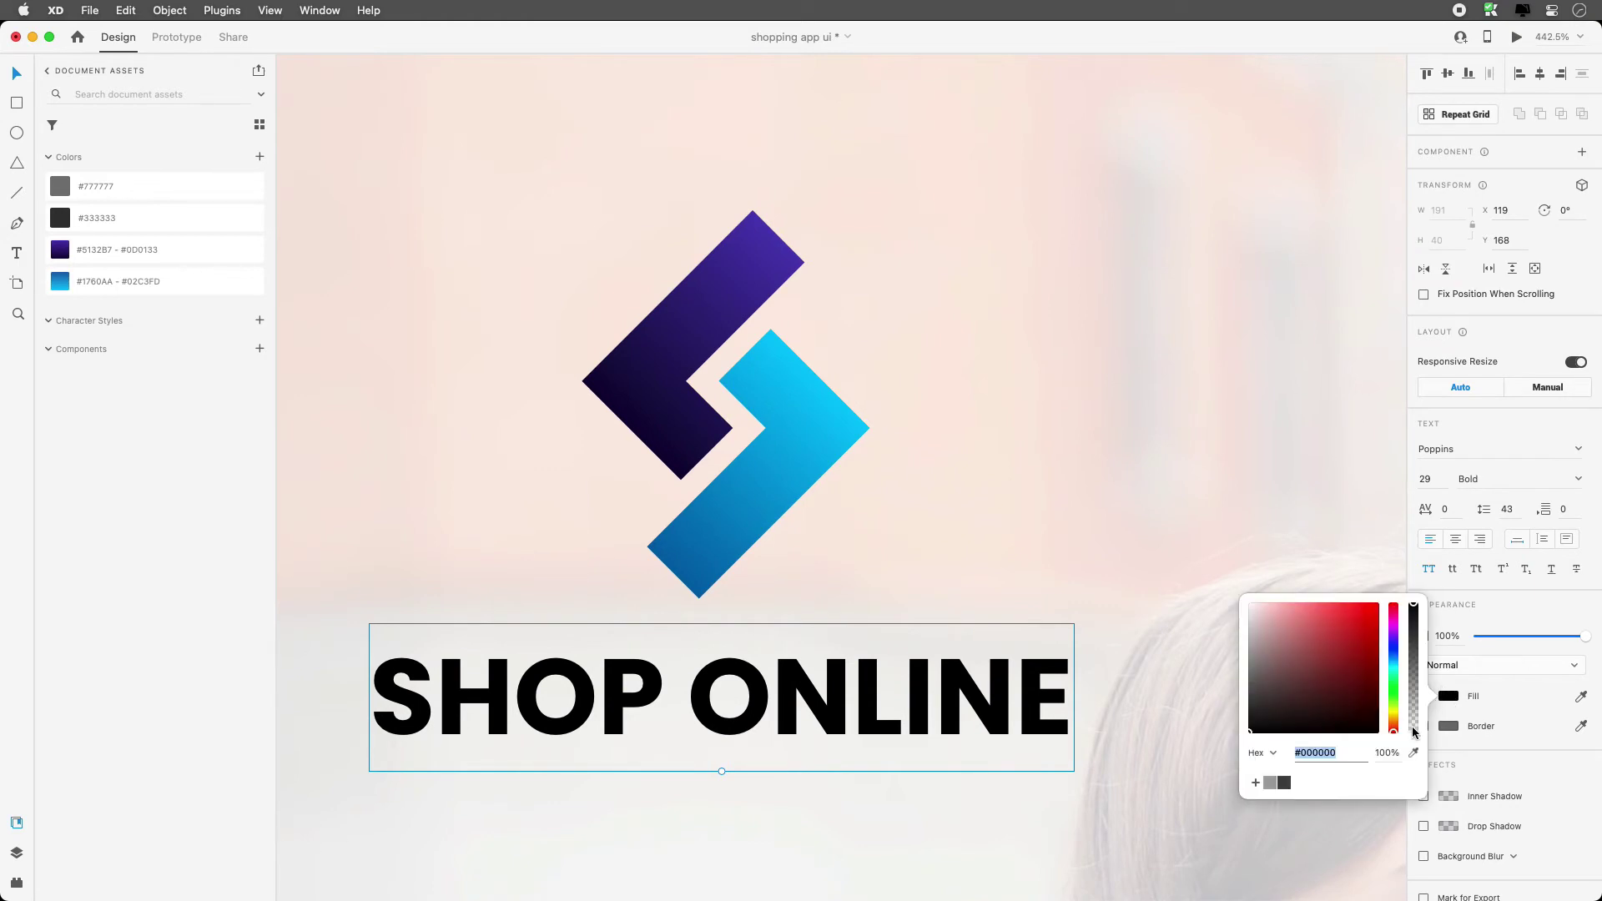
click(1415, 755)
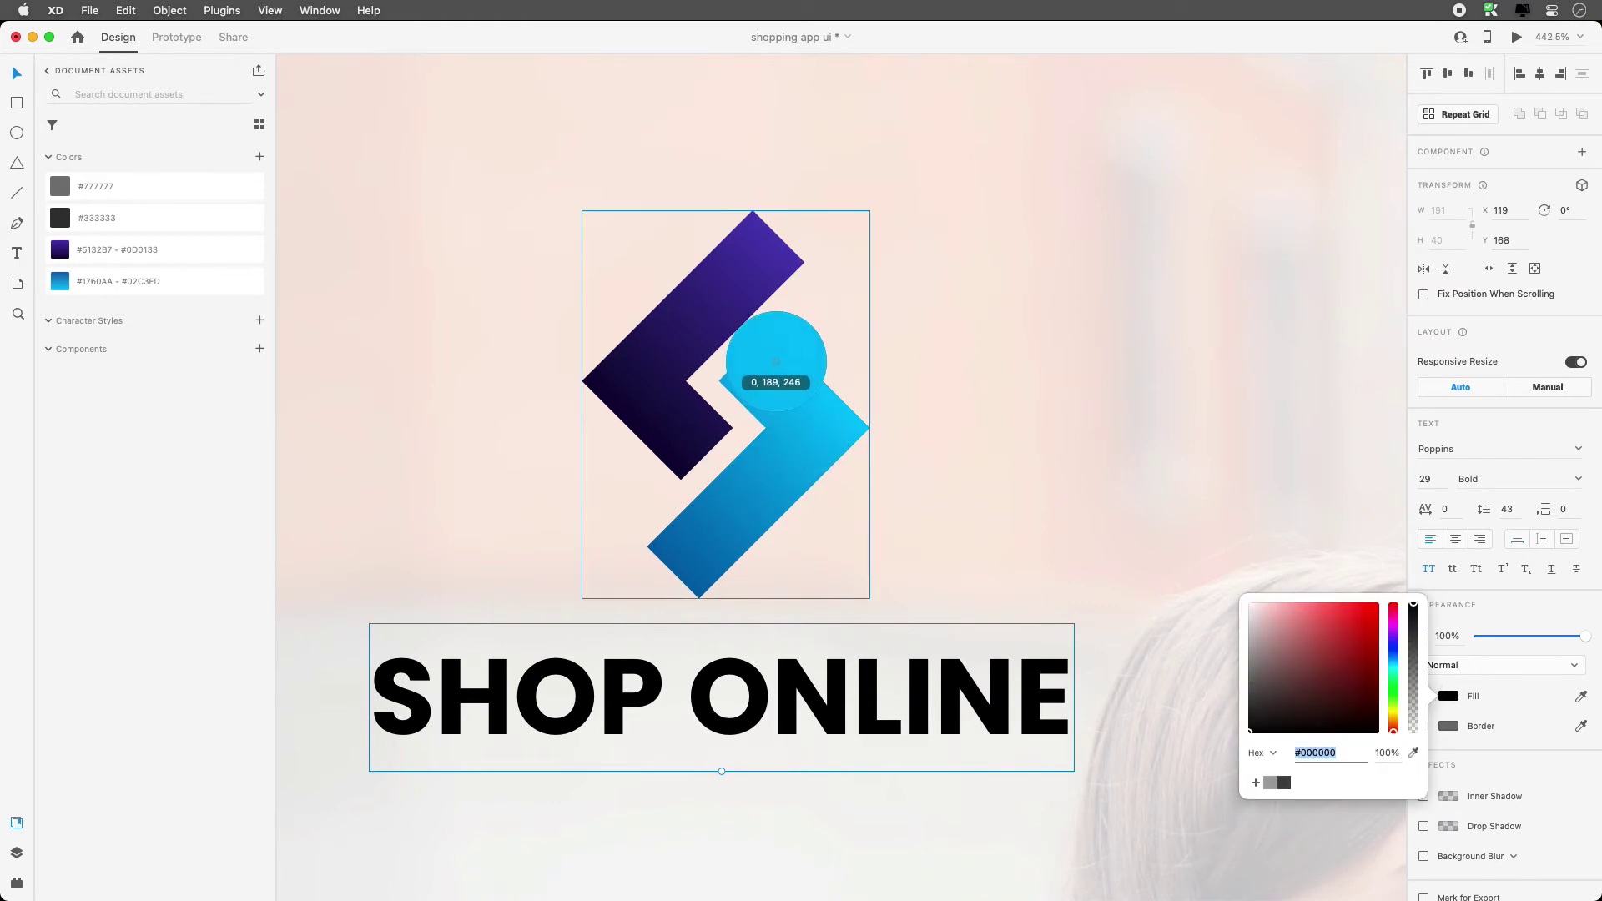
click(776, 368)
scroll(943, 464, down, 5)
shift+click(943, 464)
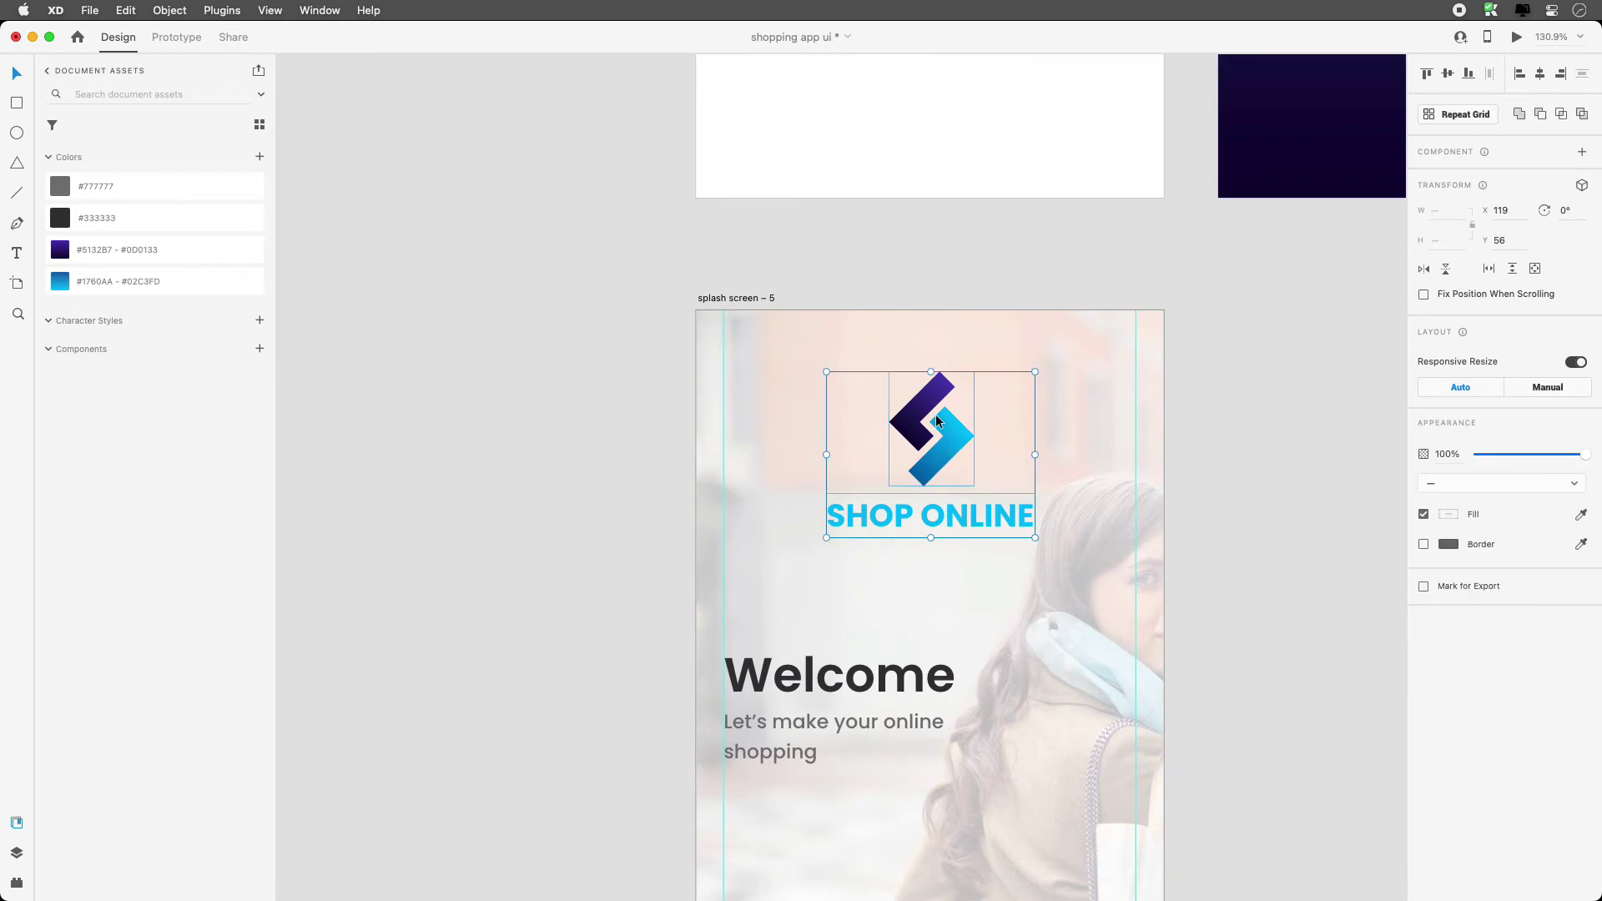
key(super+g)
Change the SHOP ONLINE texts on the first four splash screens to the Poppins font.
scroll(949, 404, down, 3)
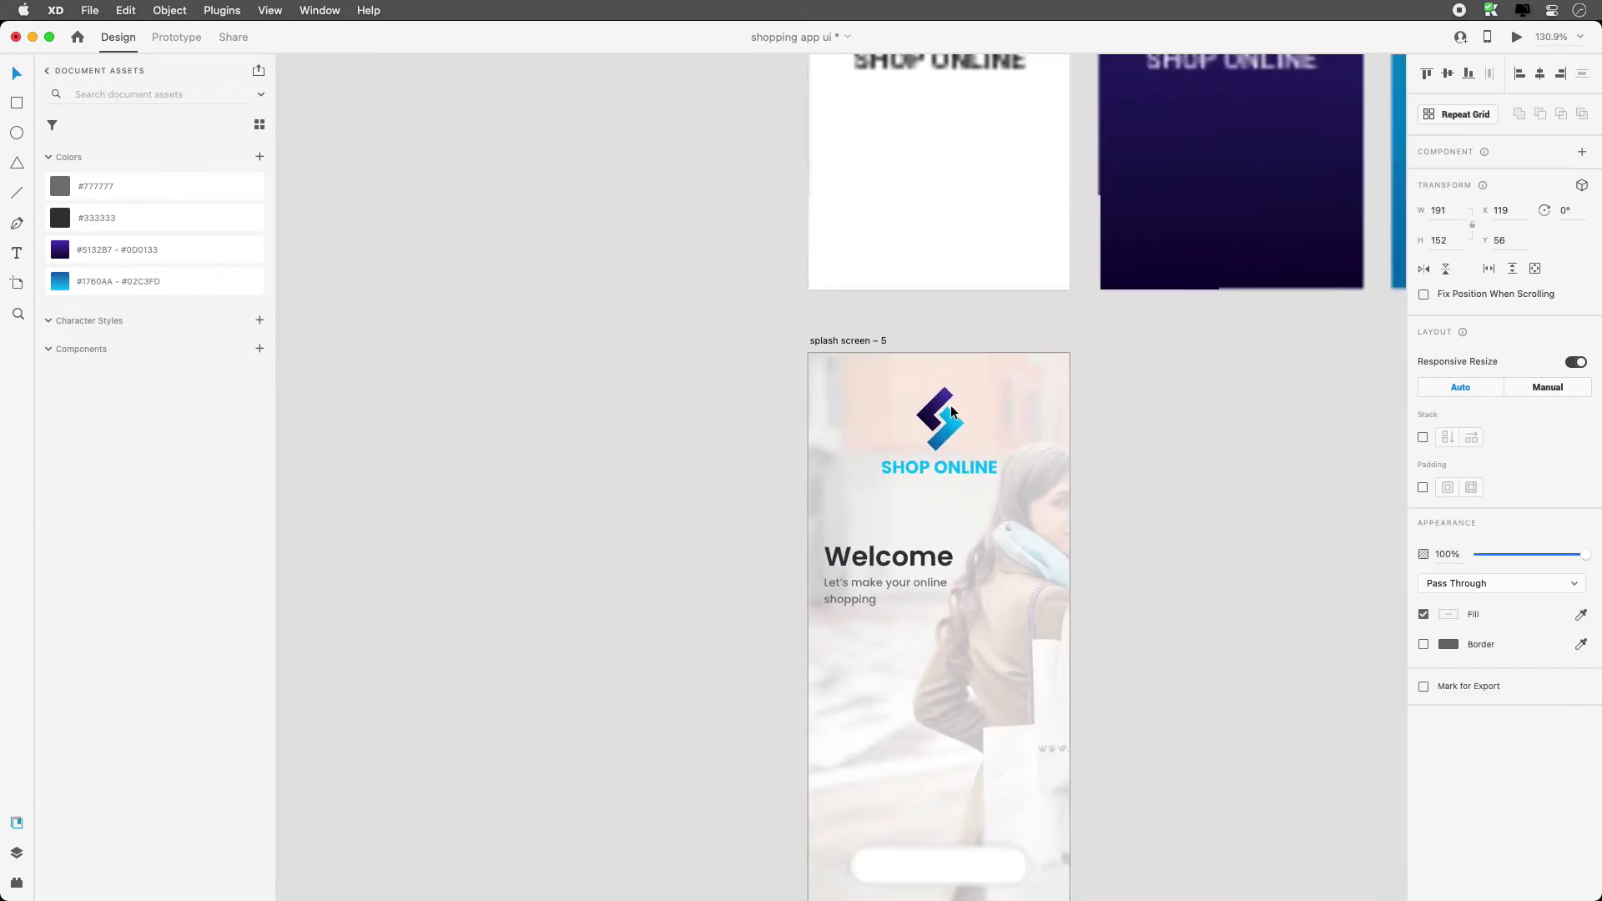
scroll(949, 404, right, 10)
scroll(949, 403, up, 4)
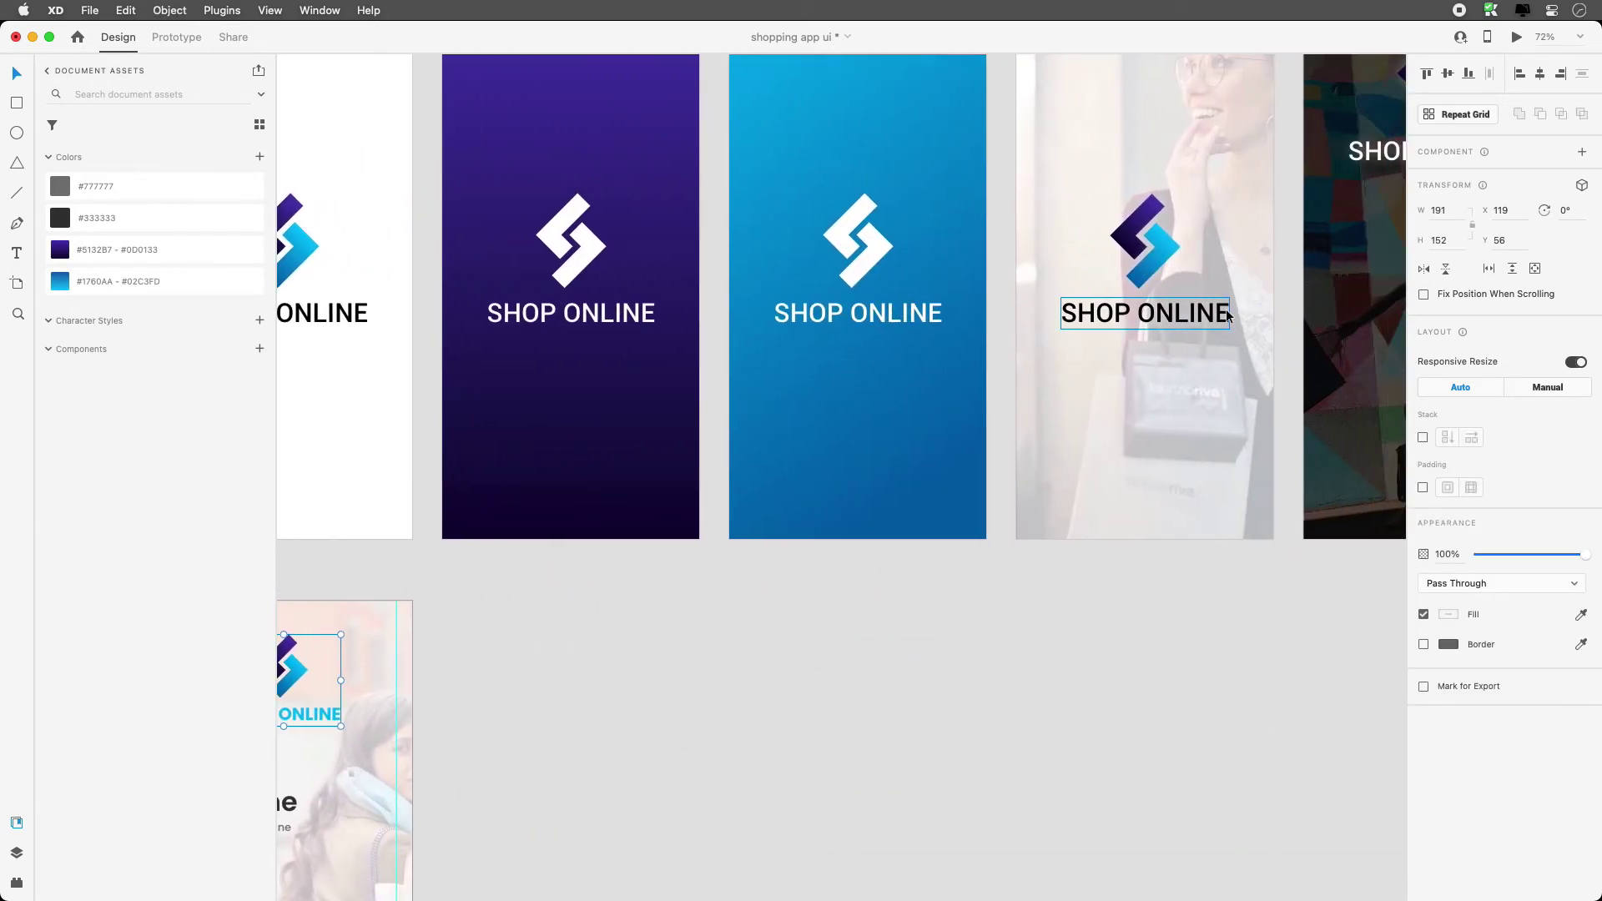
click(1214, 316)
scroll(943, 313, right, 7)
scroll(943, 313, up, 3)
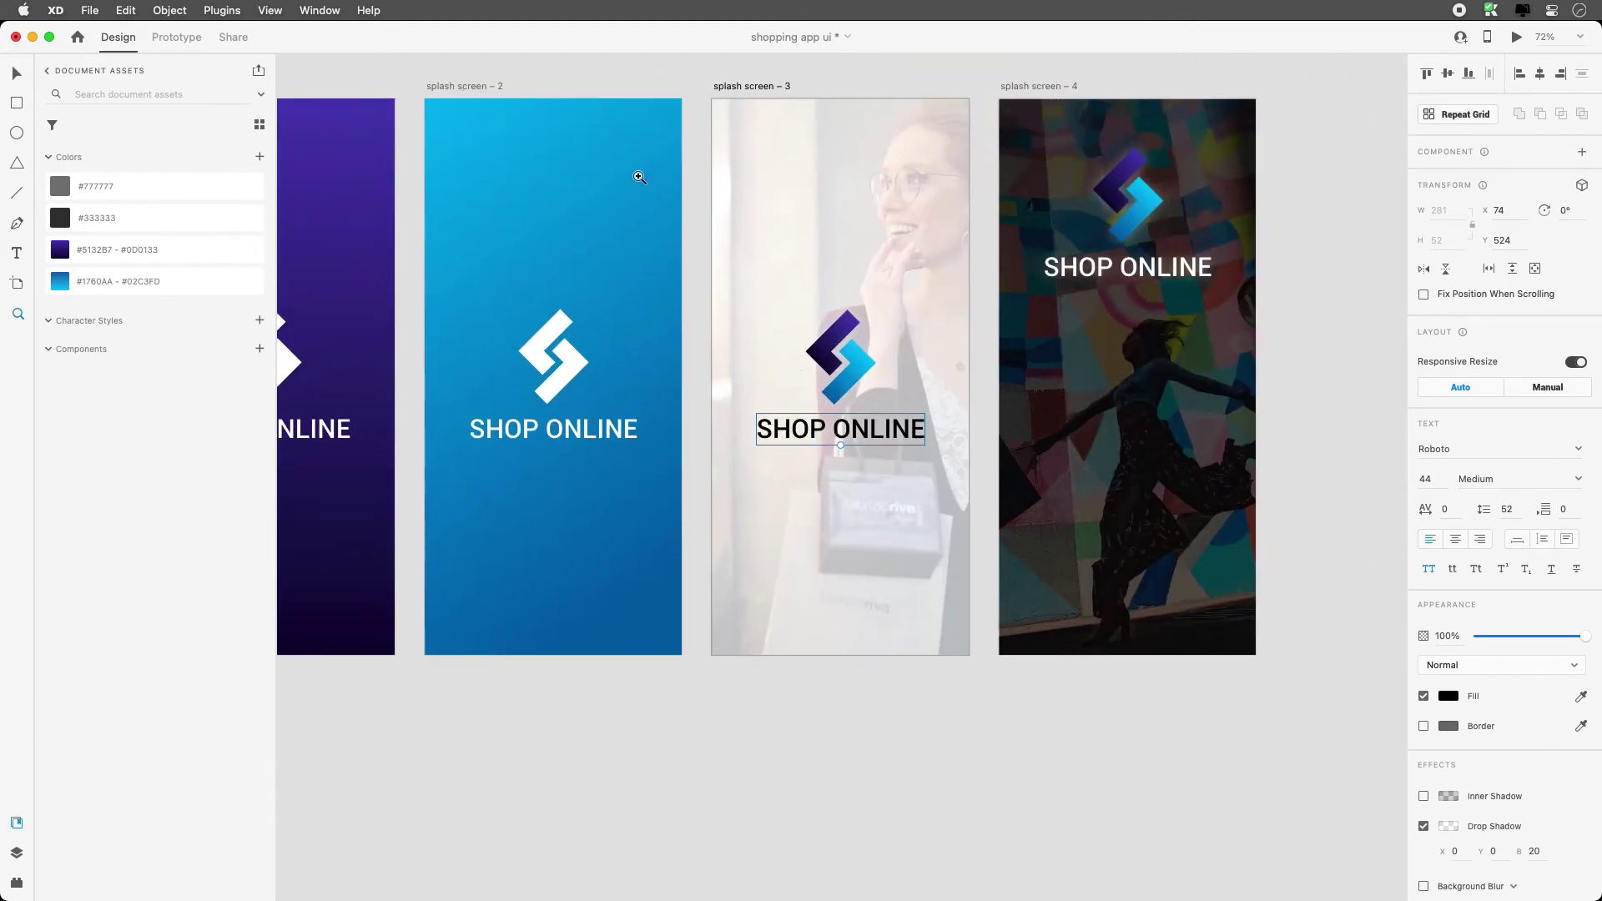
drag(631, 170, 1108, 453)
key(super+0)
click(692, 297)
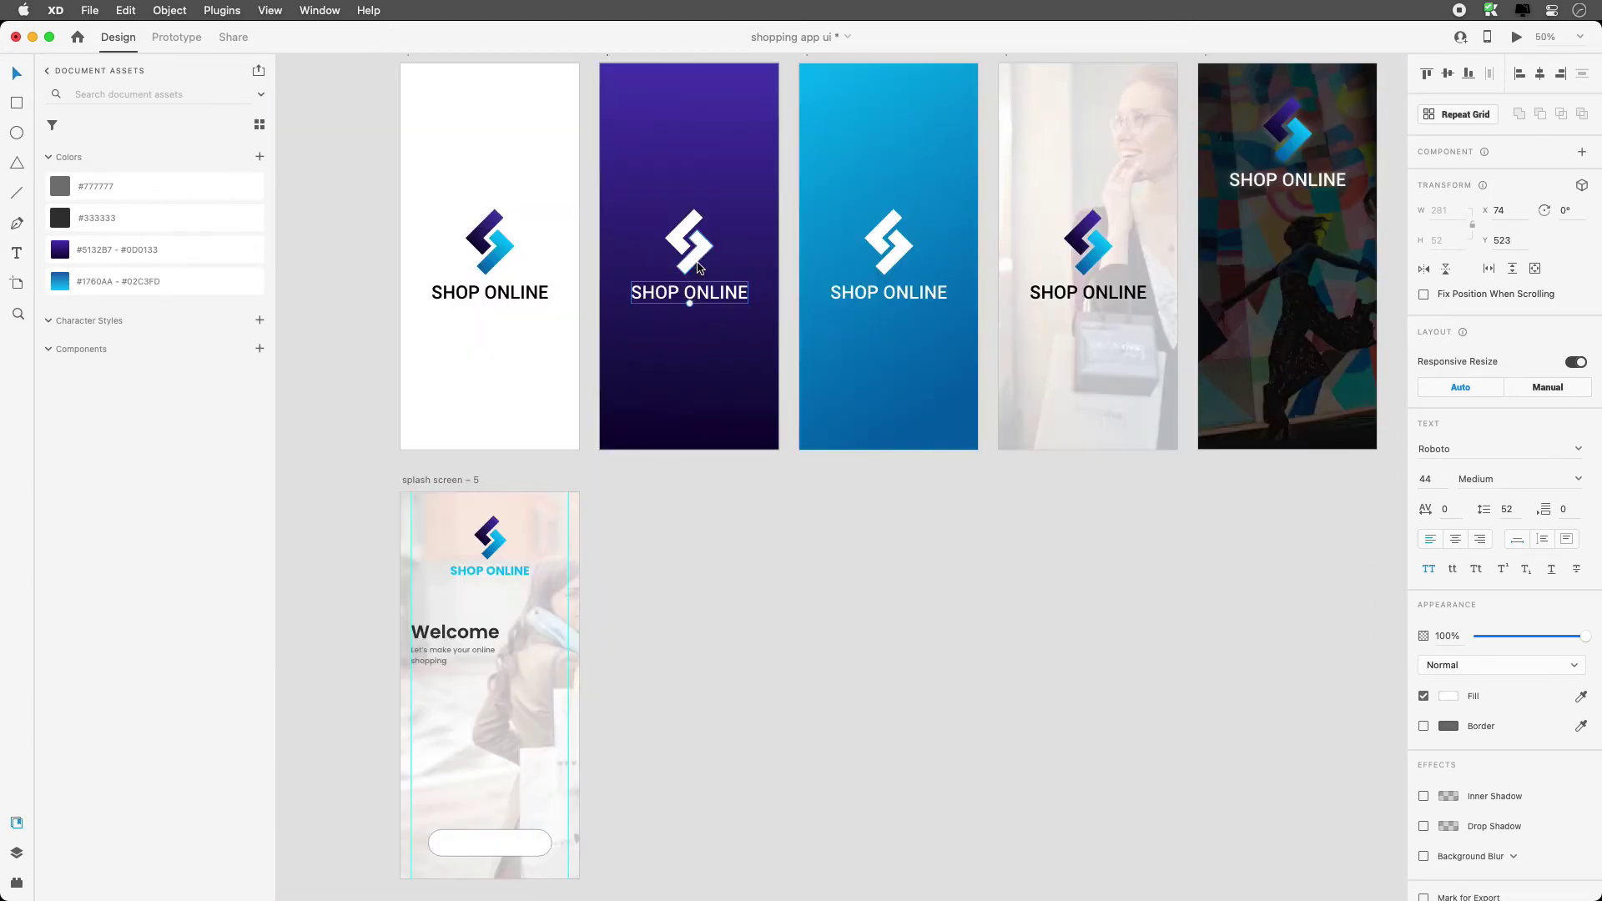
shift+click(1088, 292)
shift+click(490, 292)
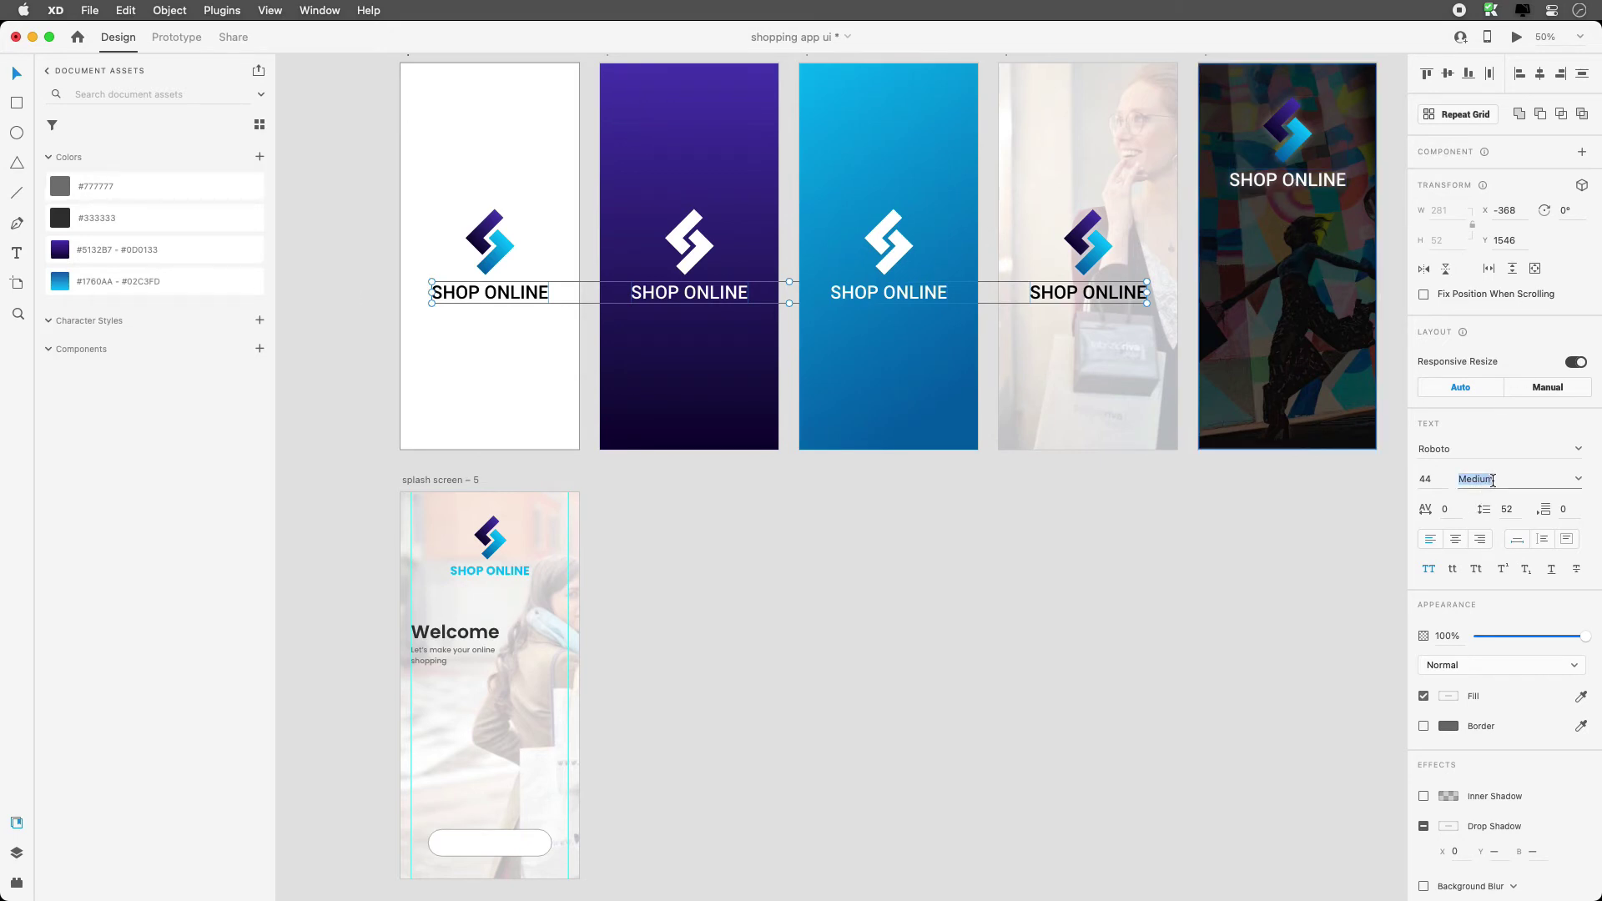
click(1476, 450)
text(Pop)
key(Return)
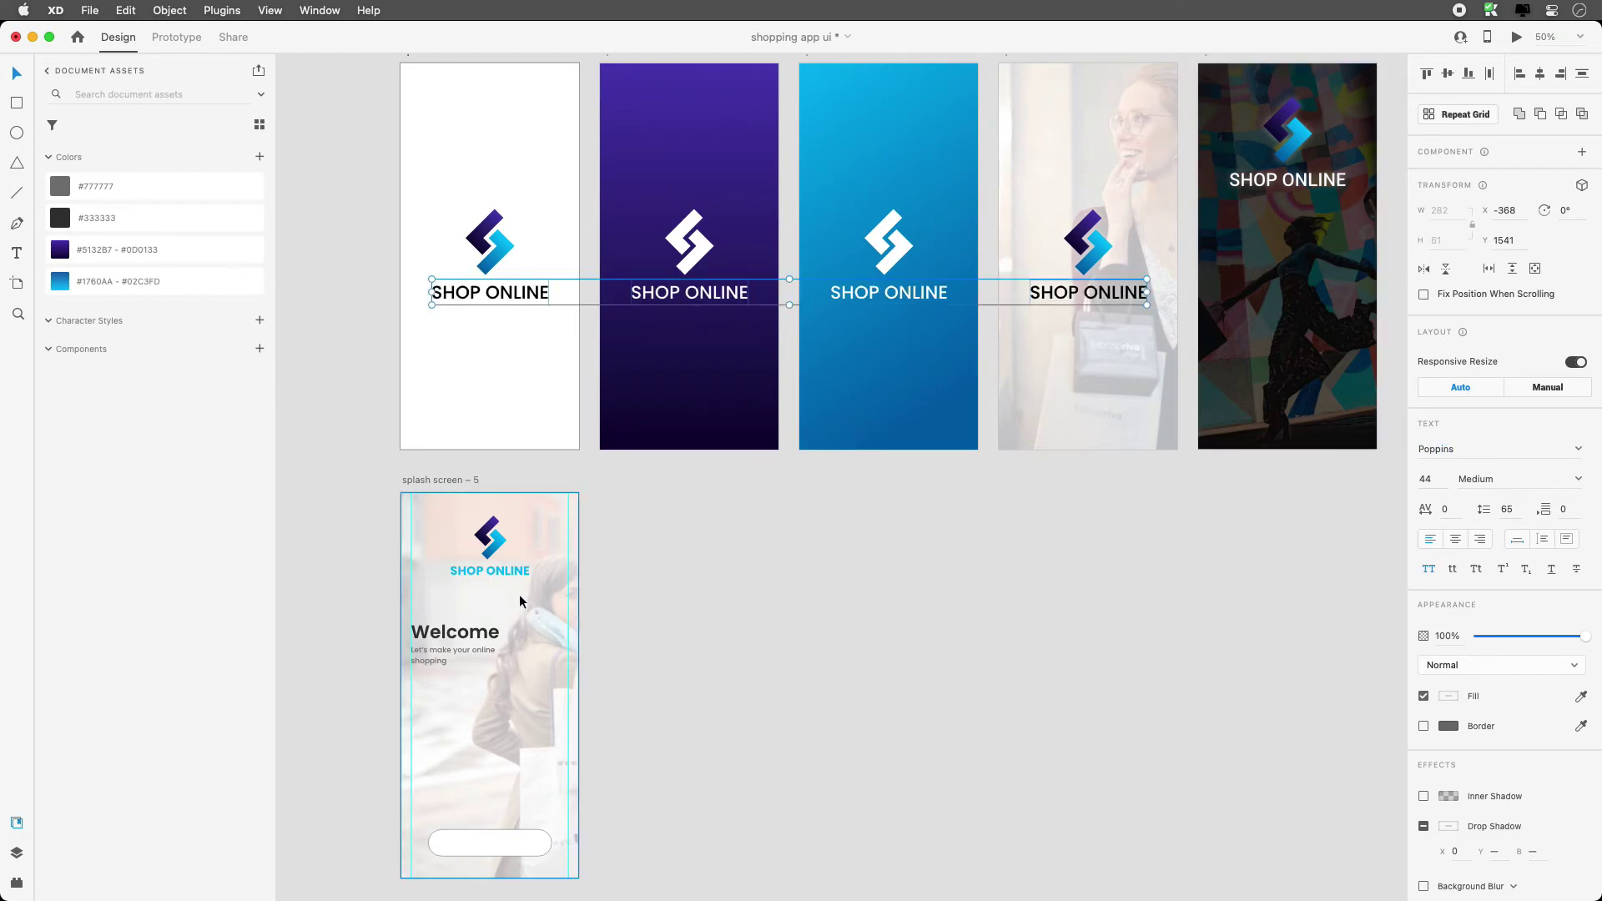
Set the SHOP ONLINE texts on the first four splash screens to Bold, matching the welcome screen's logo text.
click(514, 575)
double_click(509, 570)
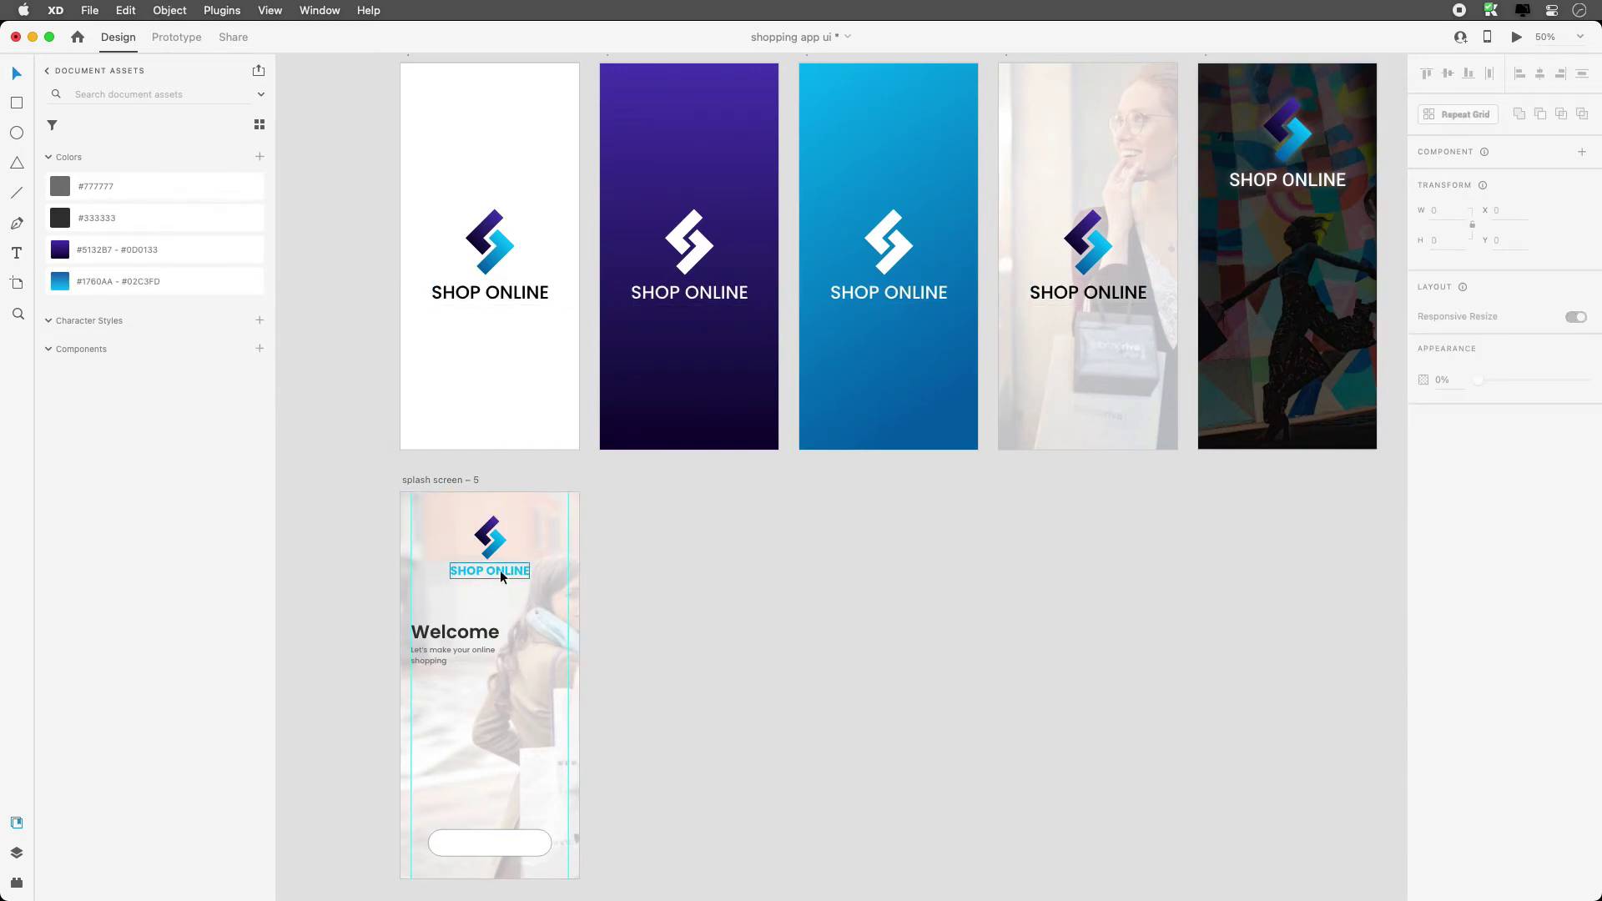
click(1084, 292)
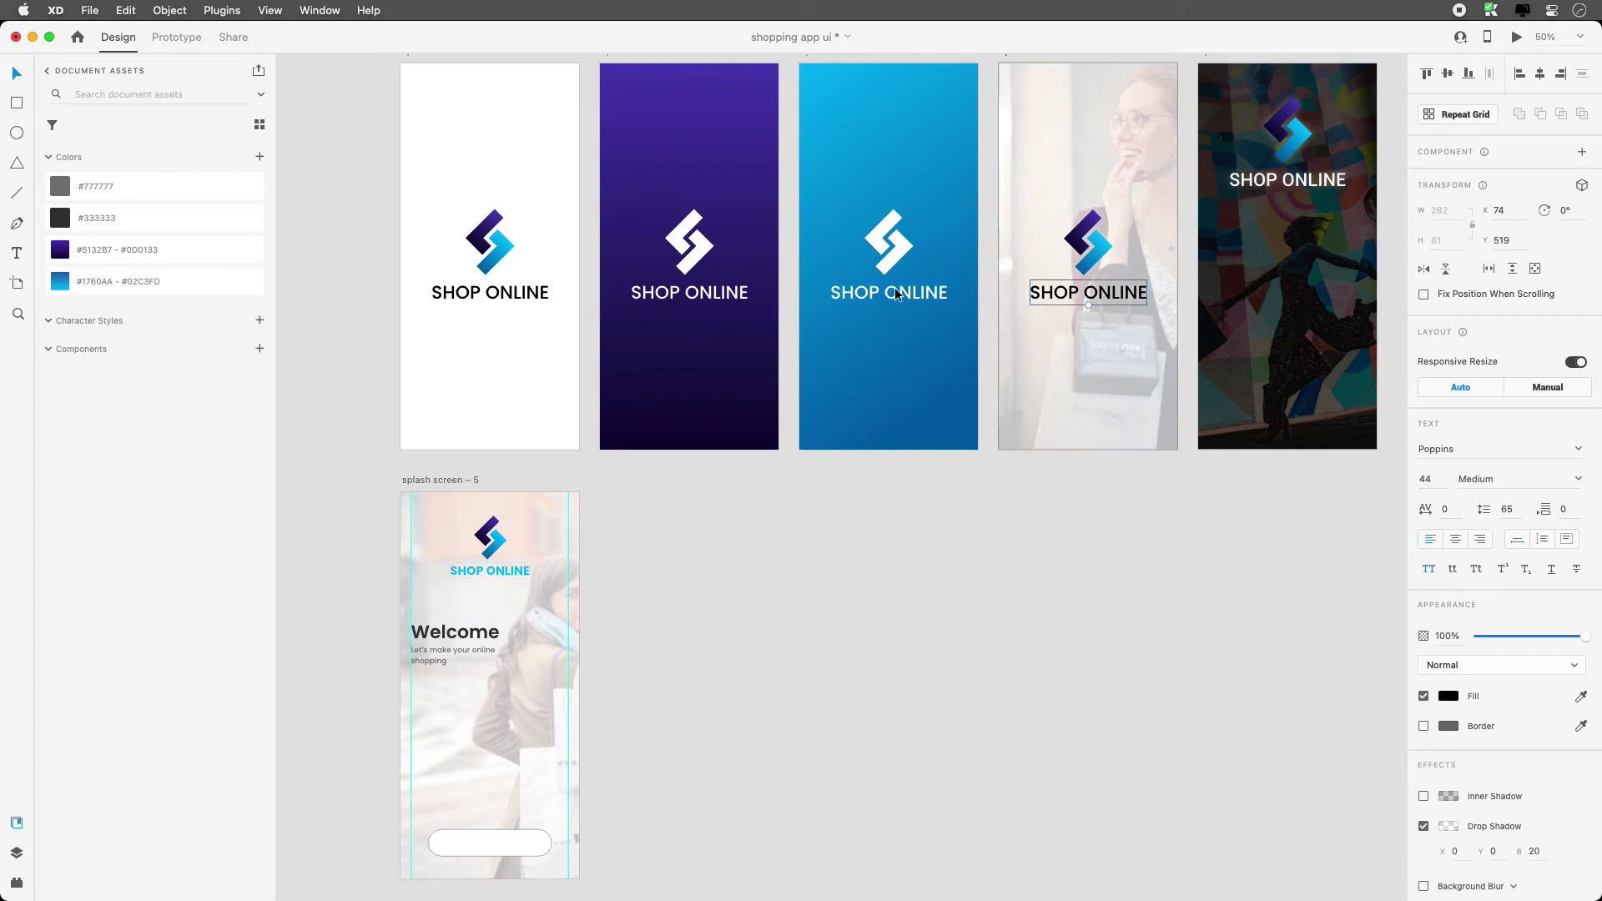
shift+click(888, 292)
shift+click(690, 292)
shift+click(472, 290)
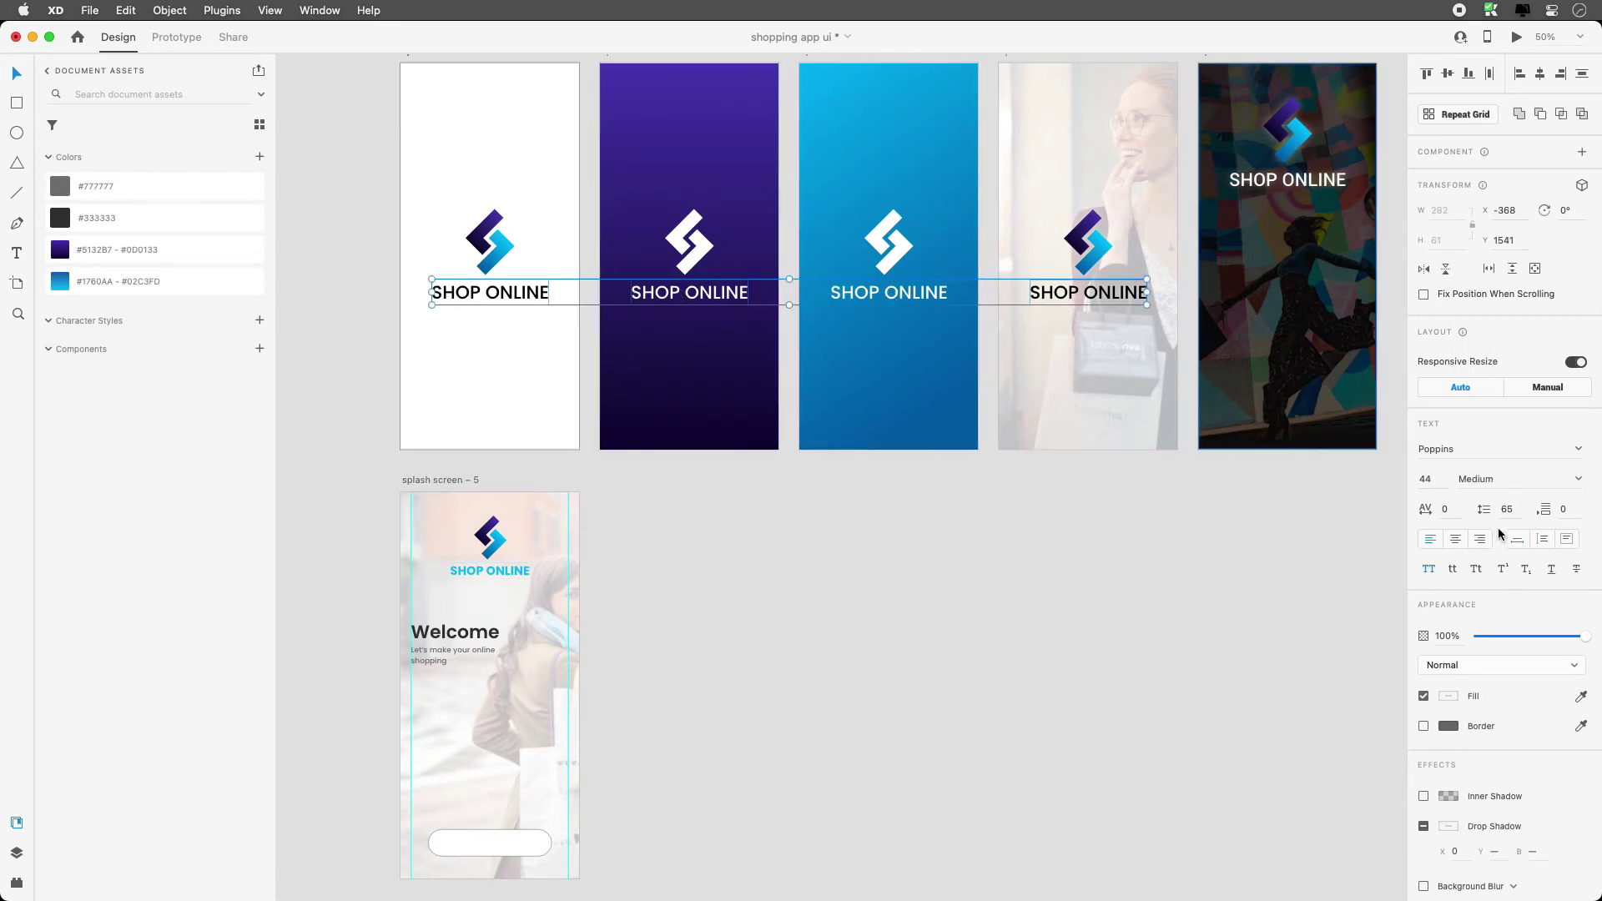
click(1577, 481)
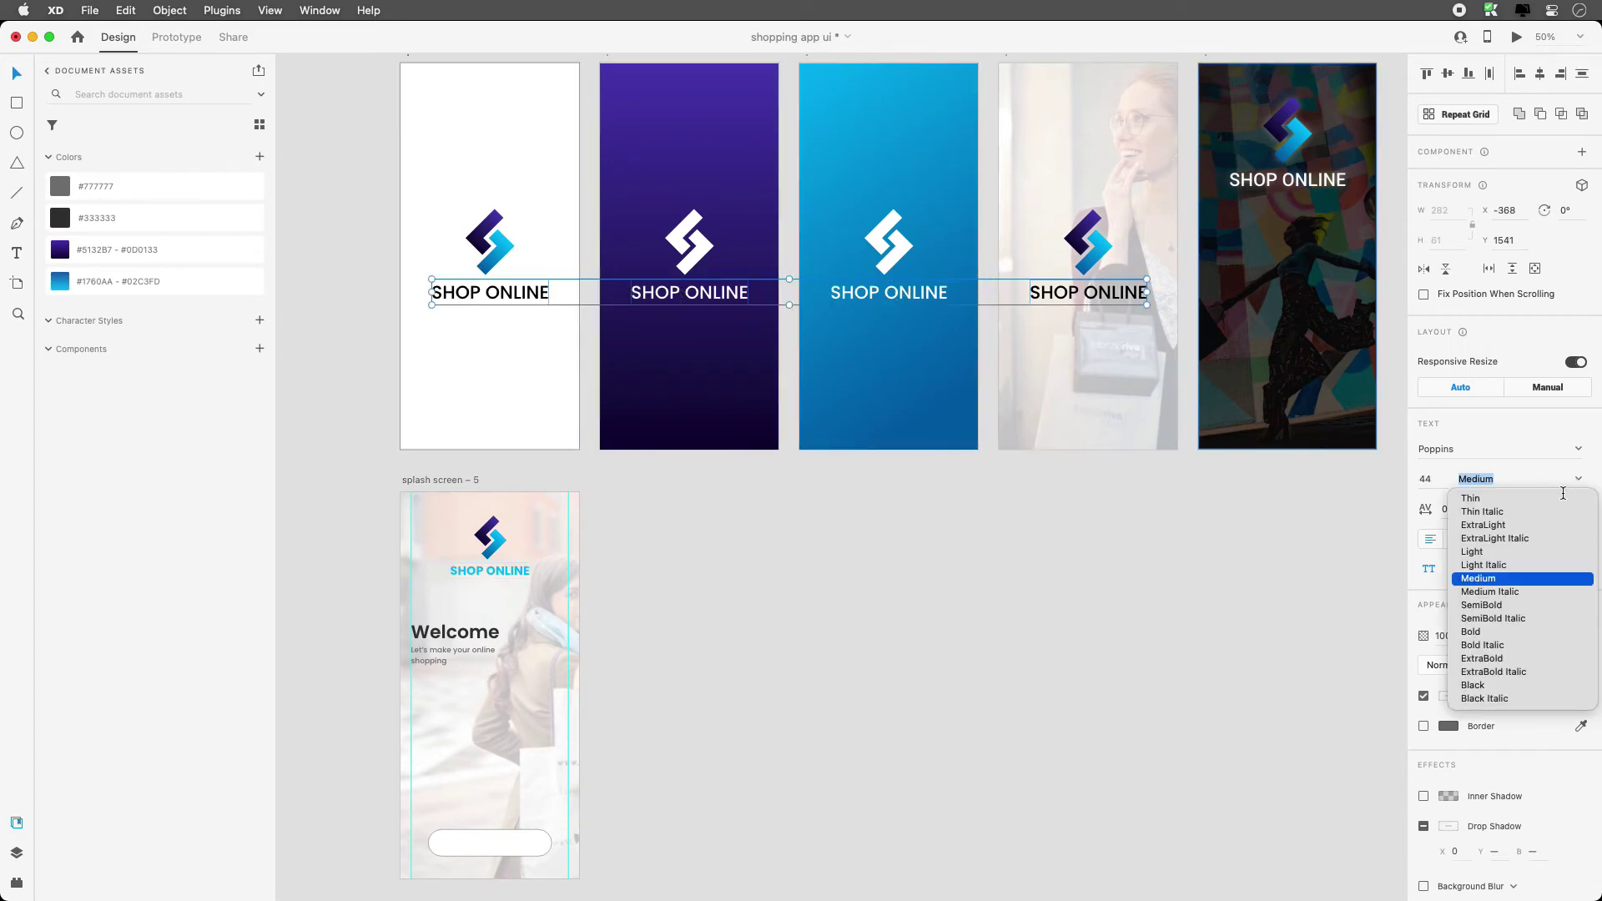
click(1493, 632)
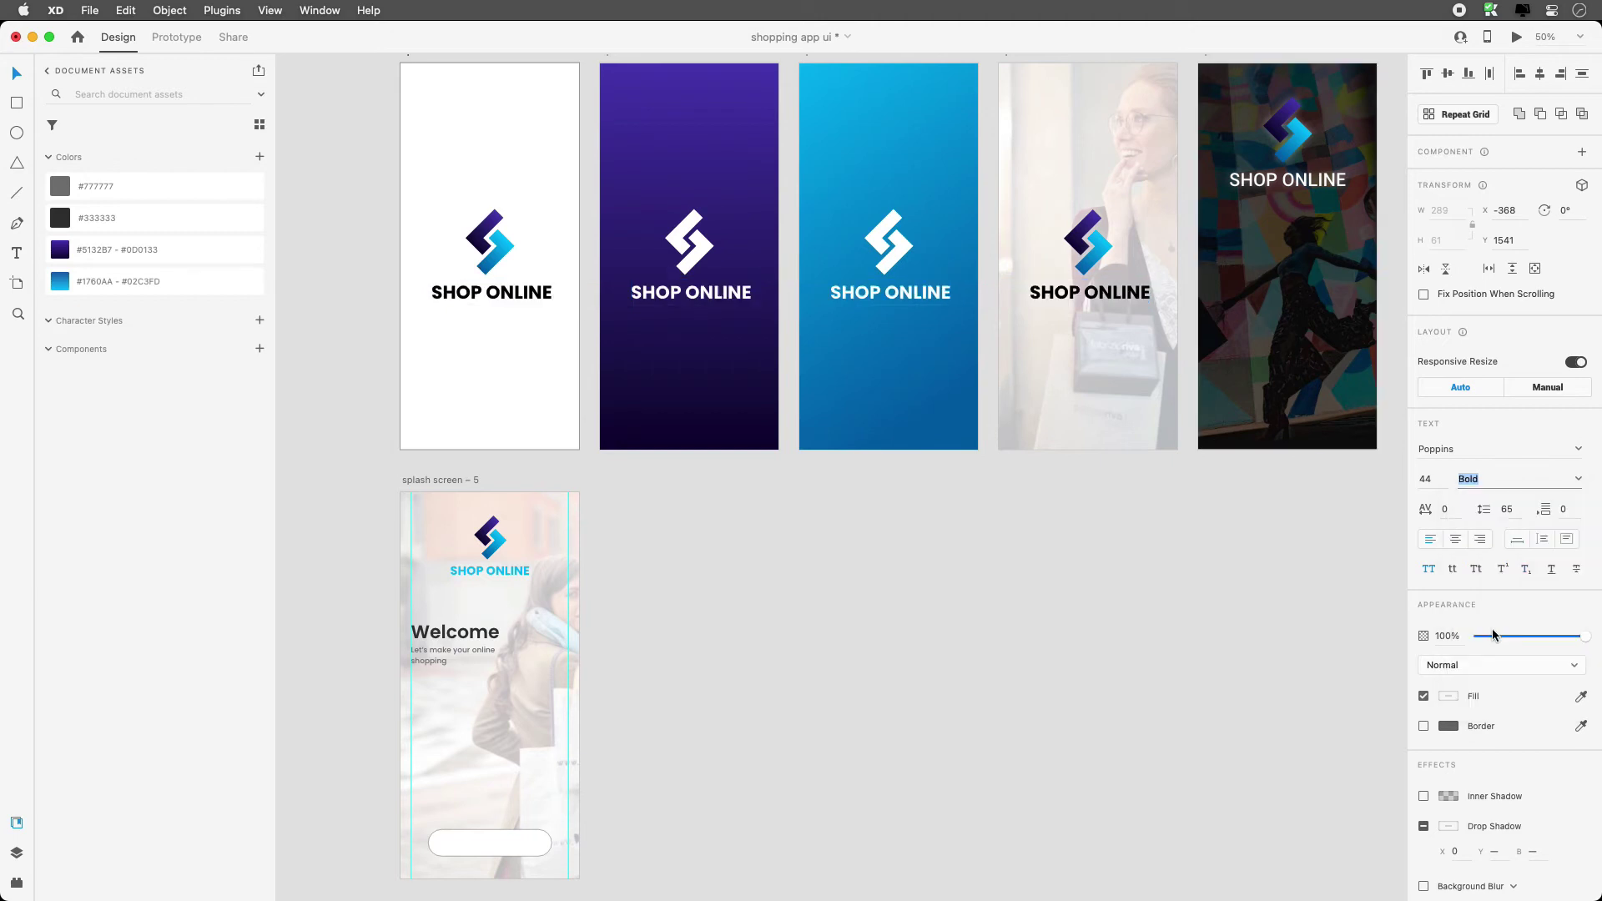
Set the SHOP ONLINE text on the dark photo splash screen to Poppins Bold.
click(1274, 163)
click(1265, 178)
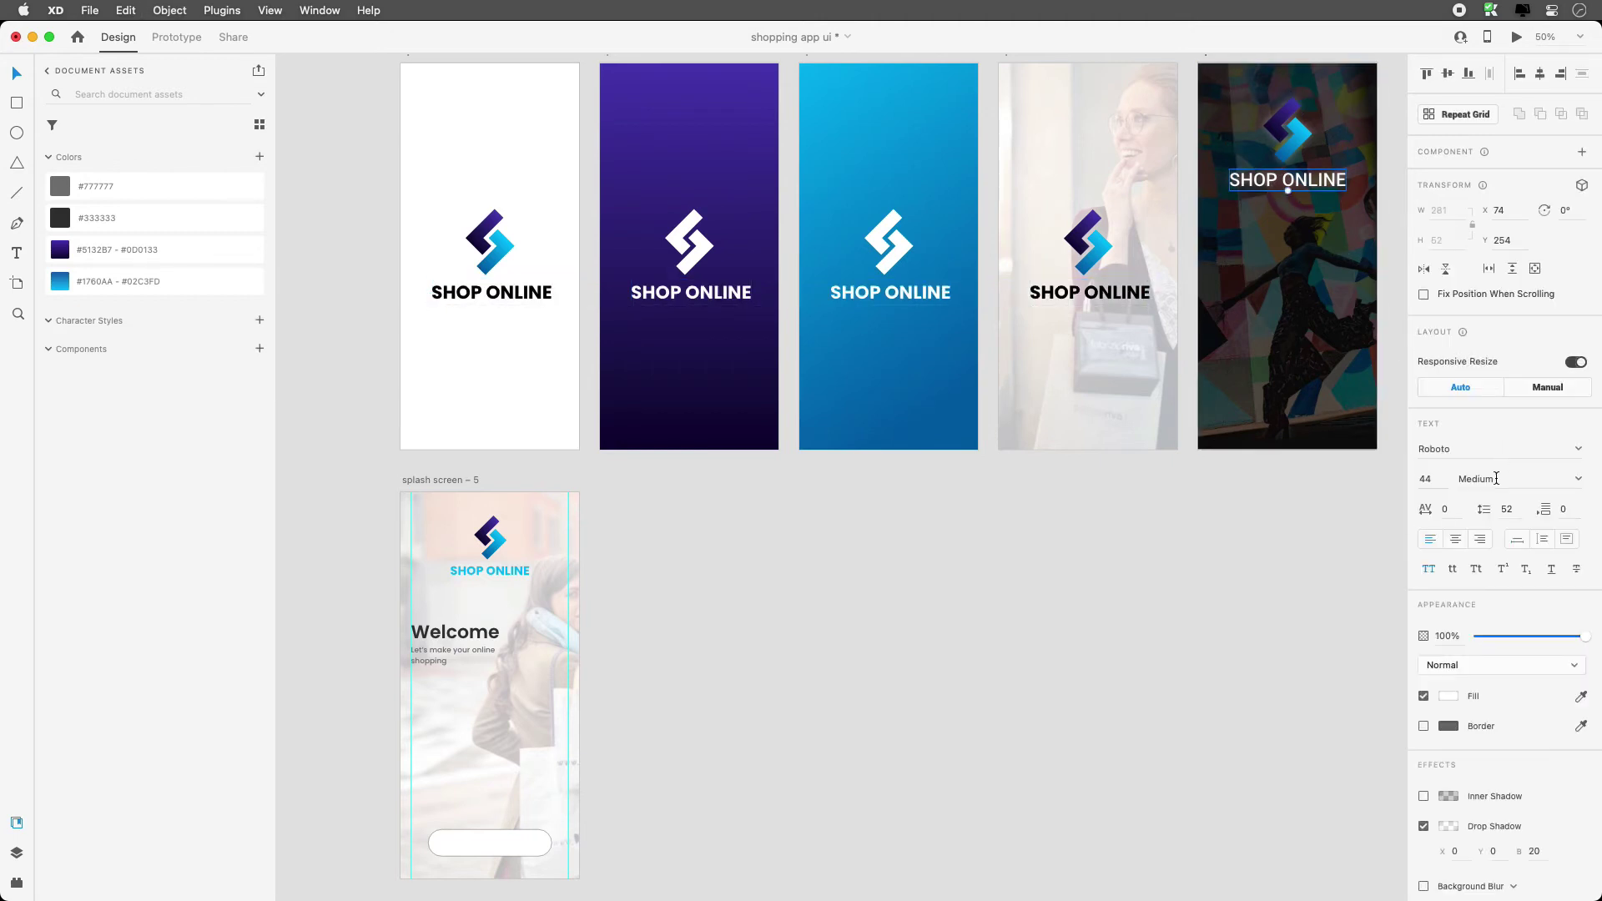
click(1477, 451)
text(Poppins)
click(1493, 479)
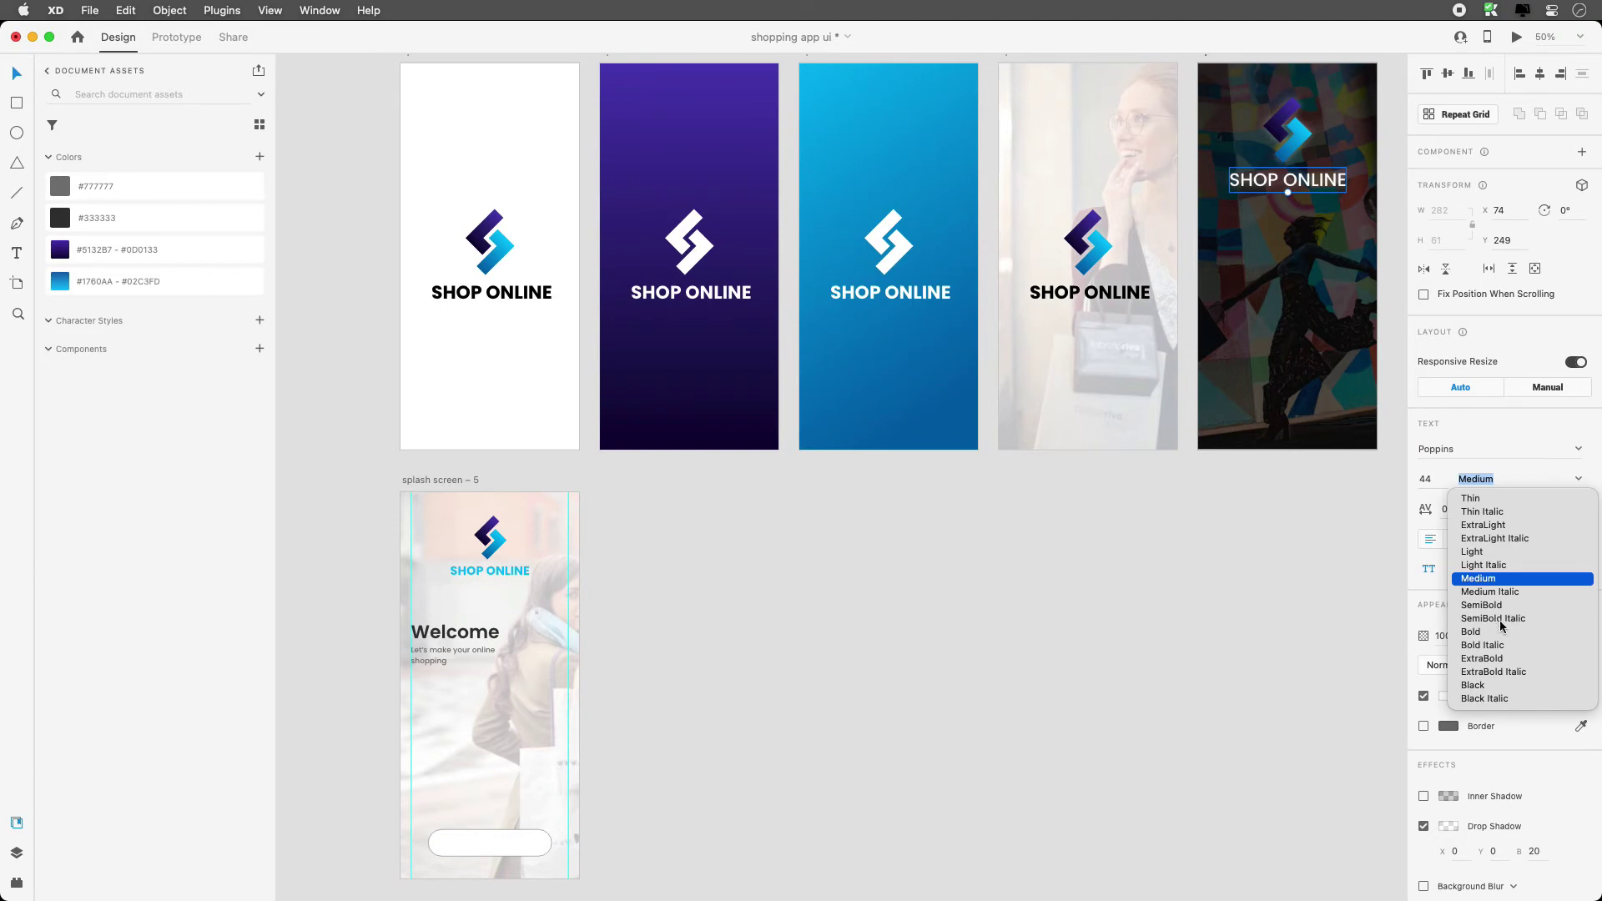
click(1494, 632)
Place a copy of the welcome screen's logo group on the white splash screen and delete the old logo there.
click(531, 297)
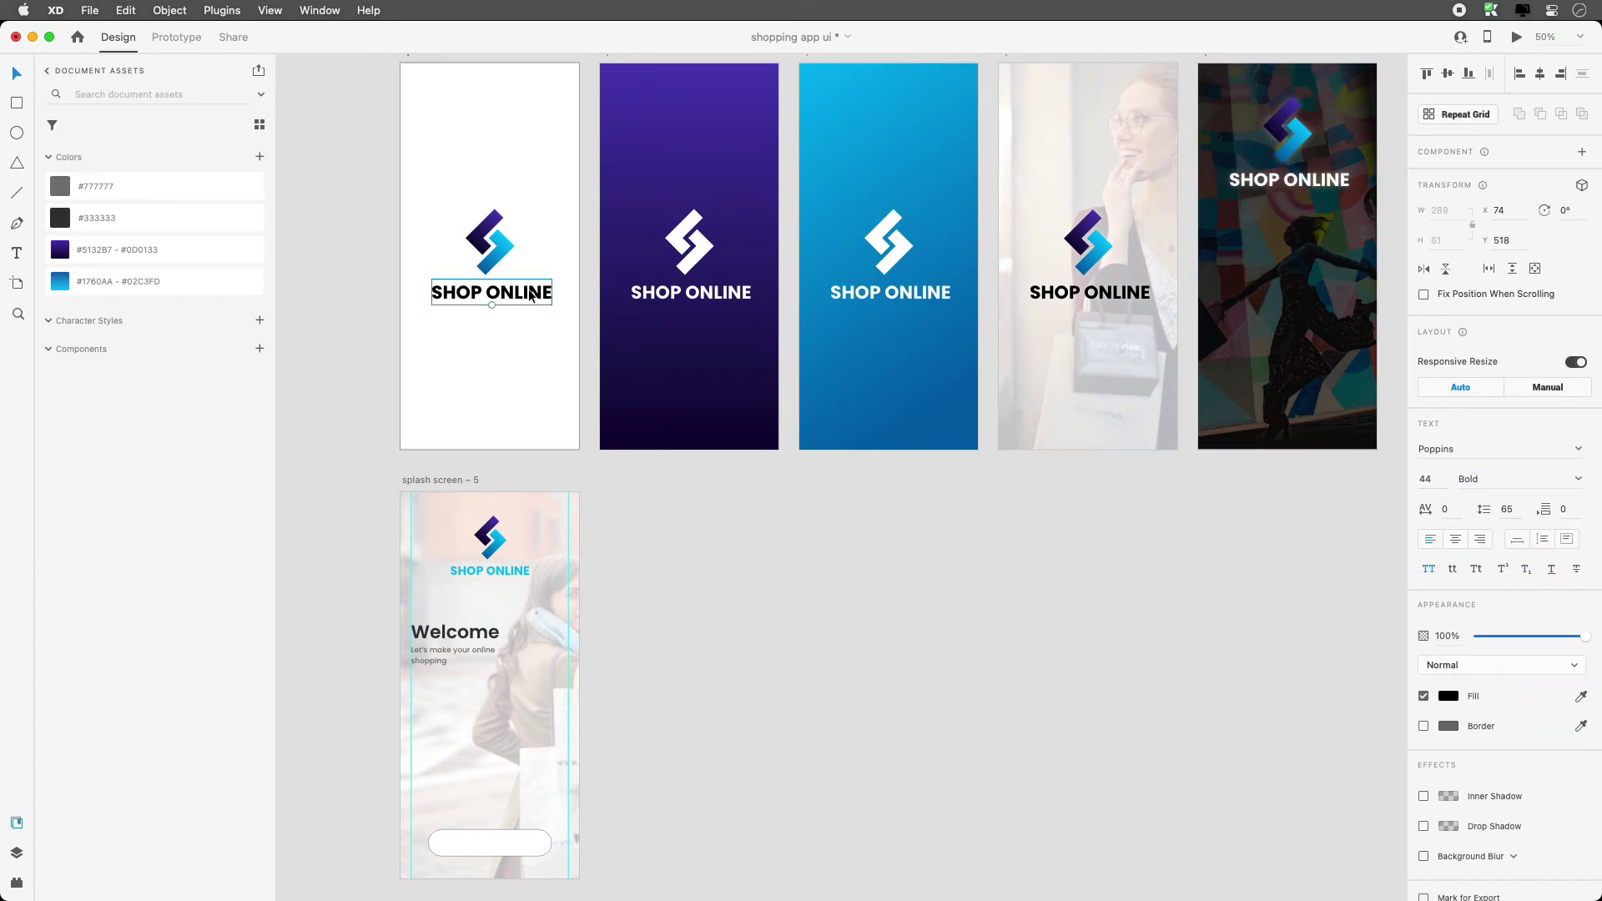
click(501, 550)
drag(500, 550, 493, 170)
double_click(511, 250)
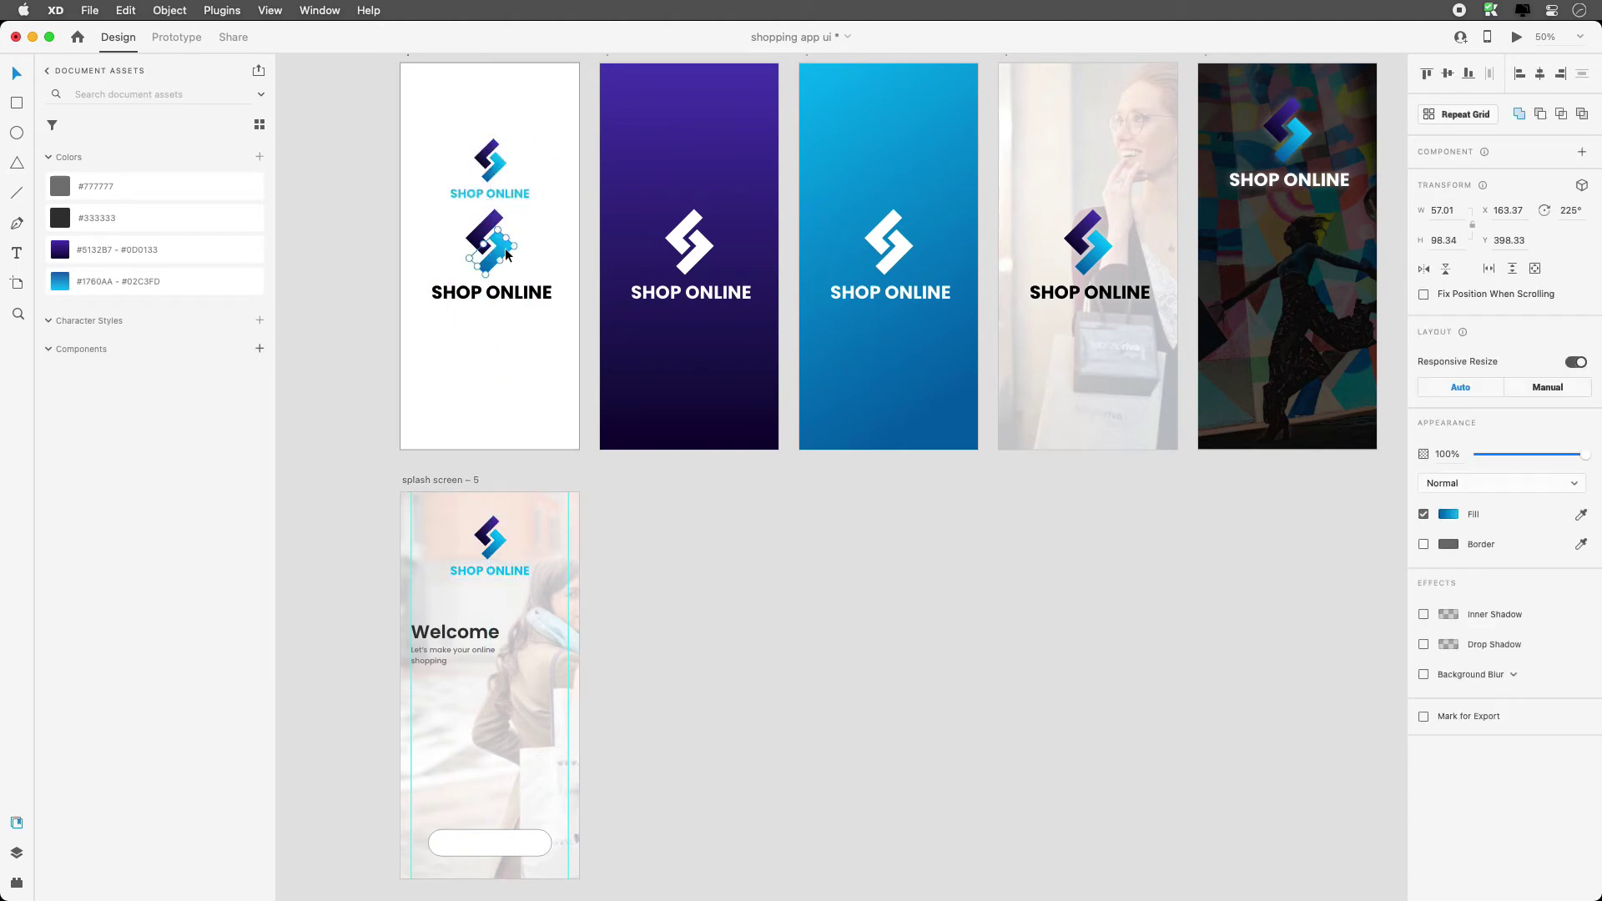
drag(553, 343, 452, 232)
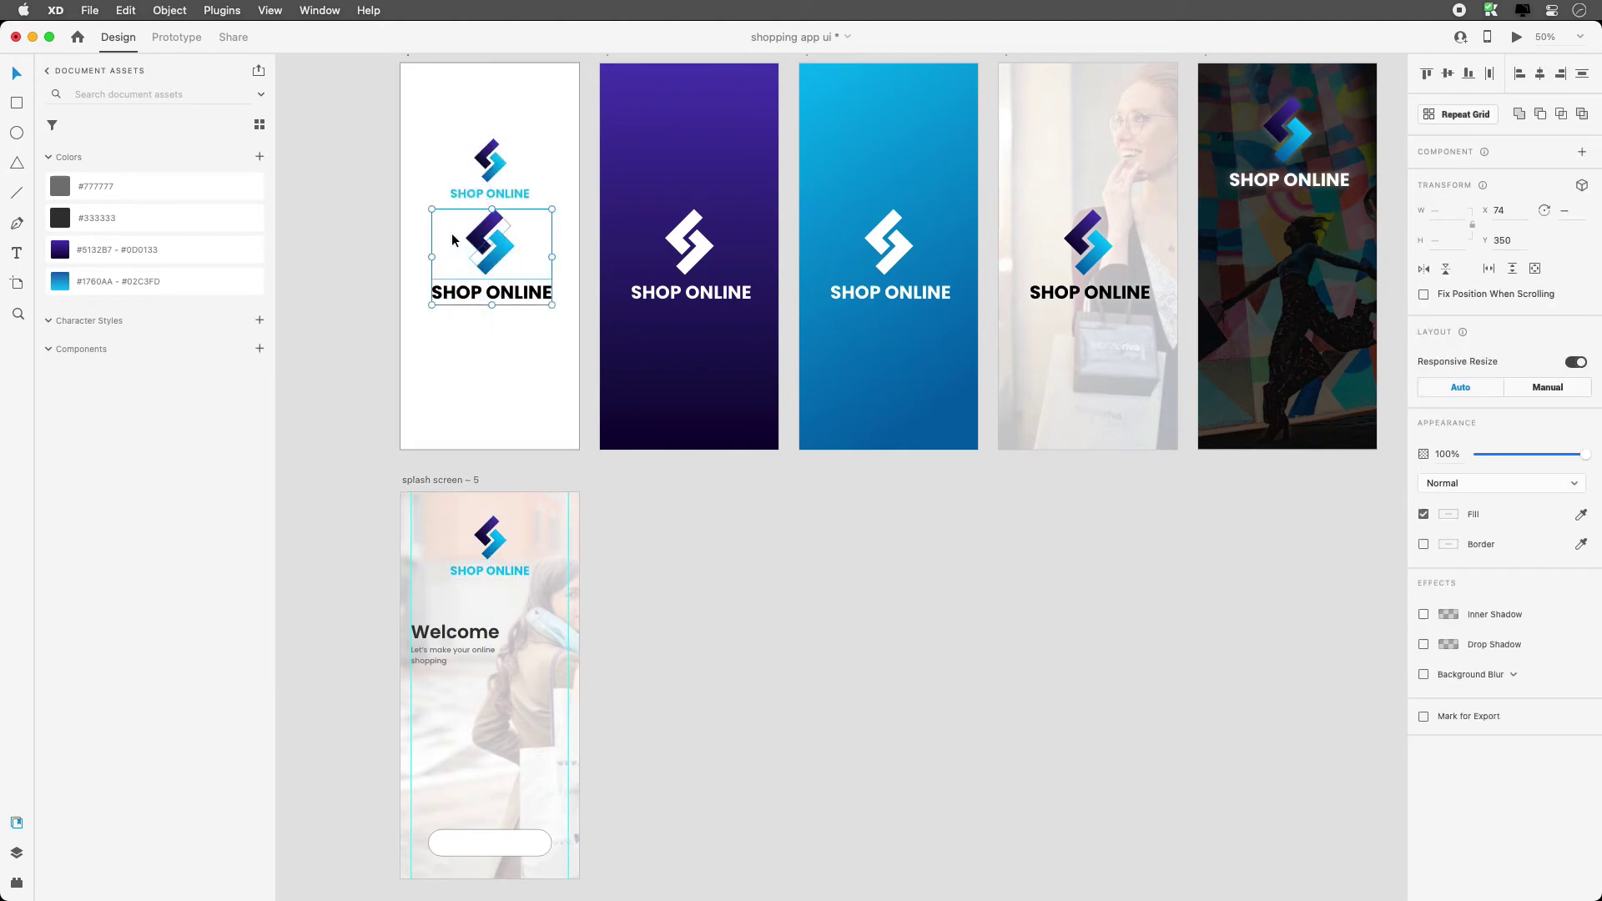
key(Delete)
Enlarge the copied logo on the white splash screen to about 250 × 205 and center it horizontally on the artboard.
click(476, 193)
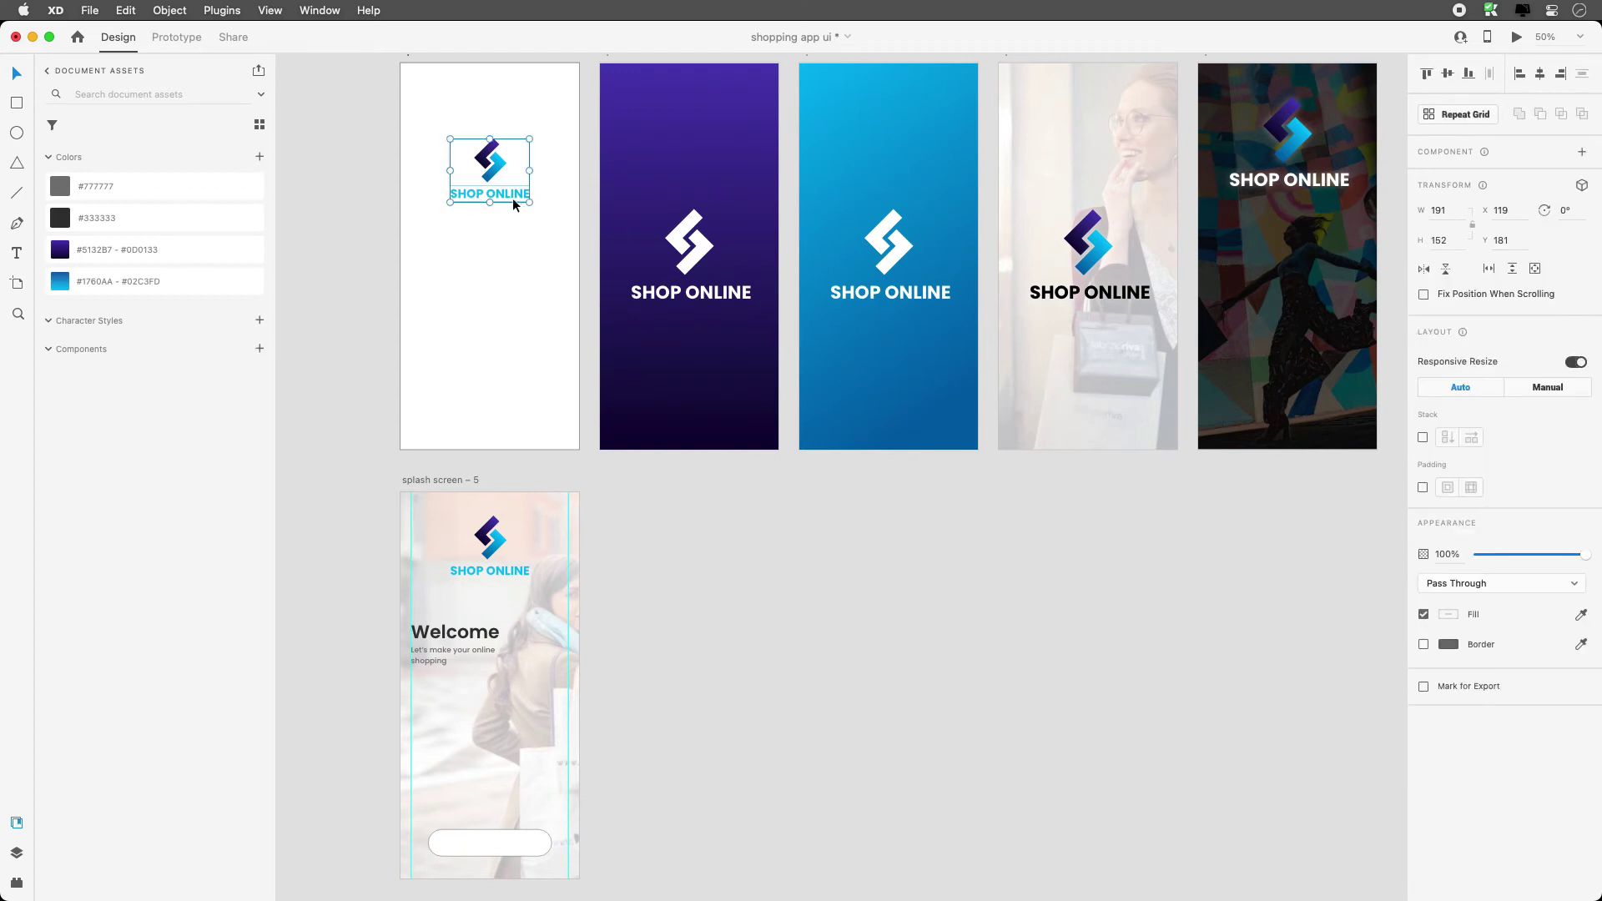
drag(529, 202, 489, 278)
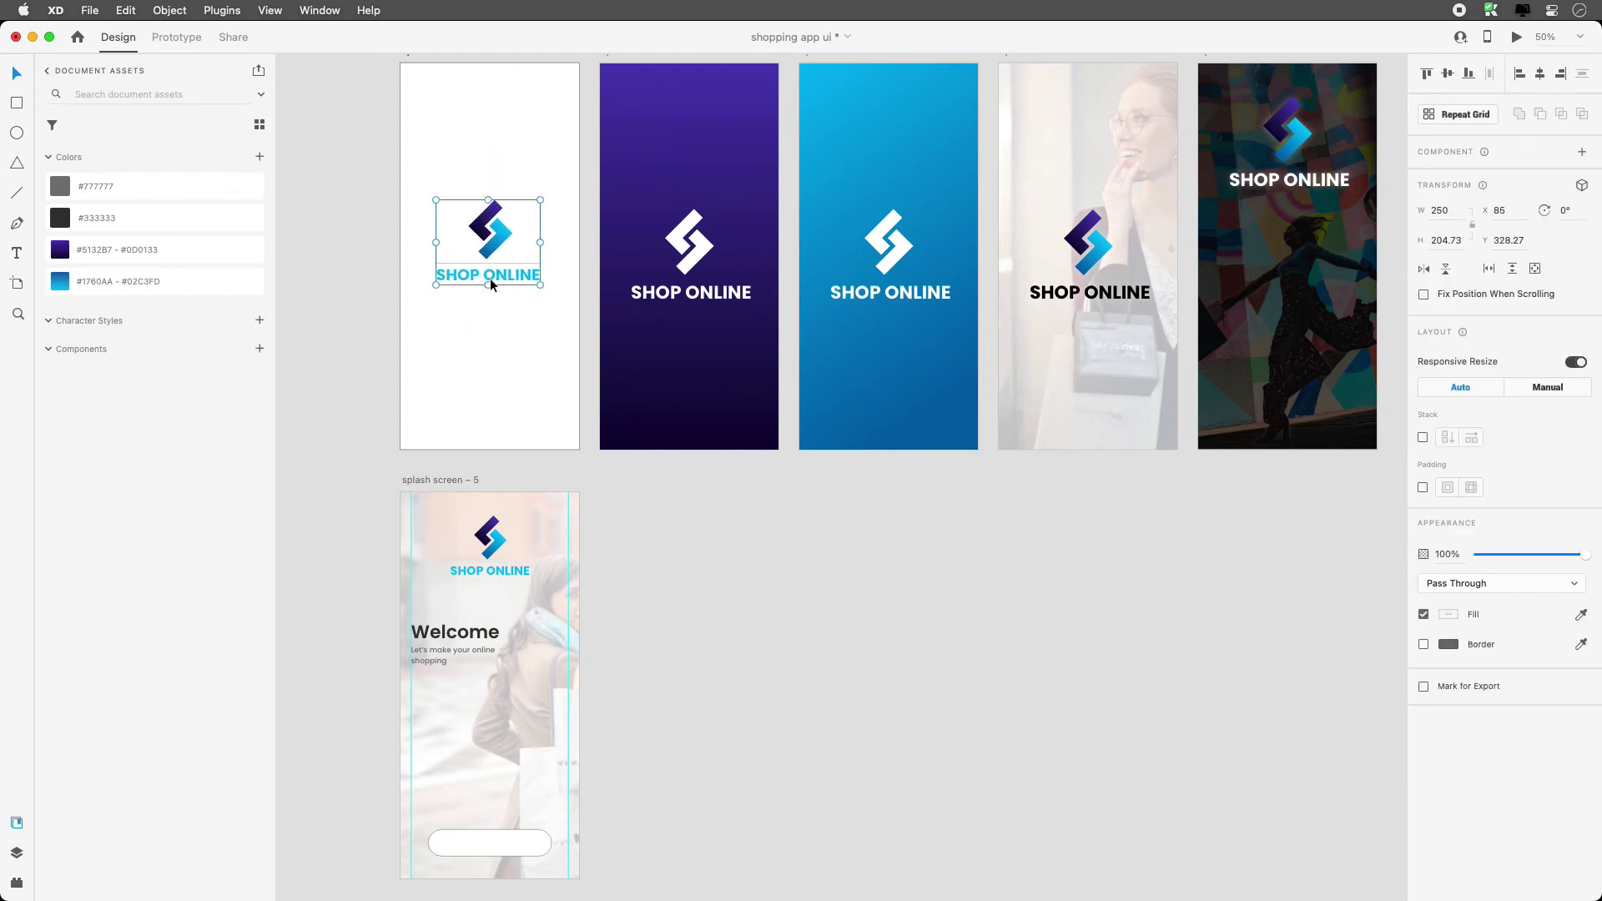
click(1539, 75)
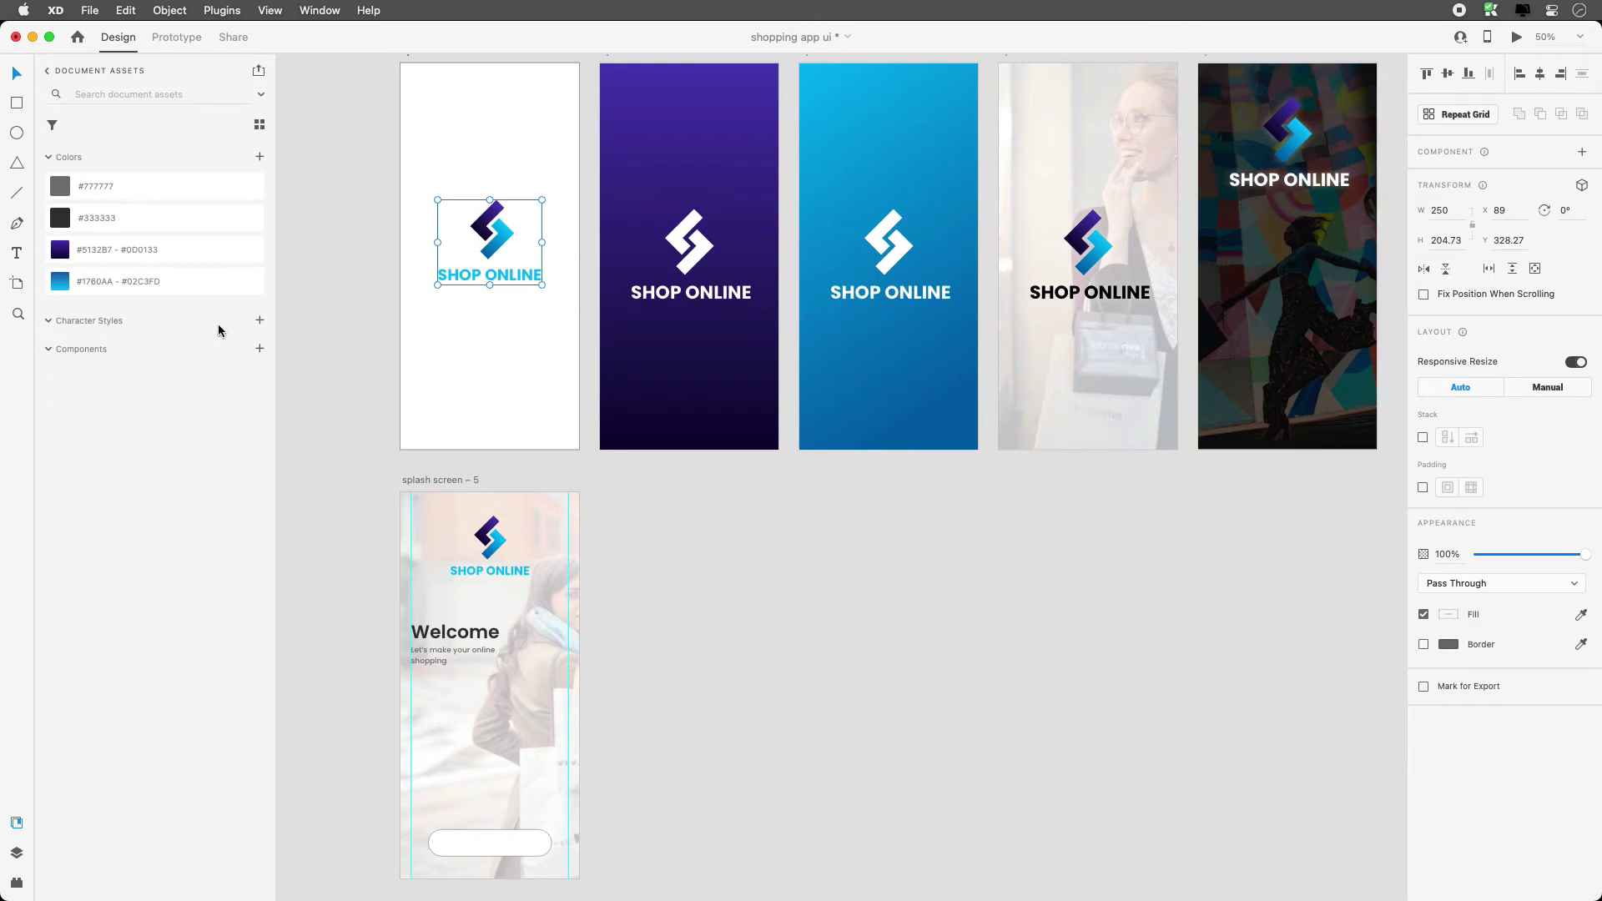
Save the white splash screen's logo group as a reusable component in the document assets.
click(259, 352)
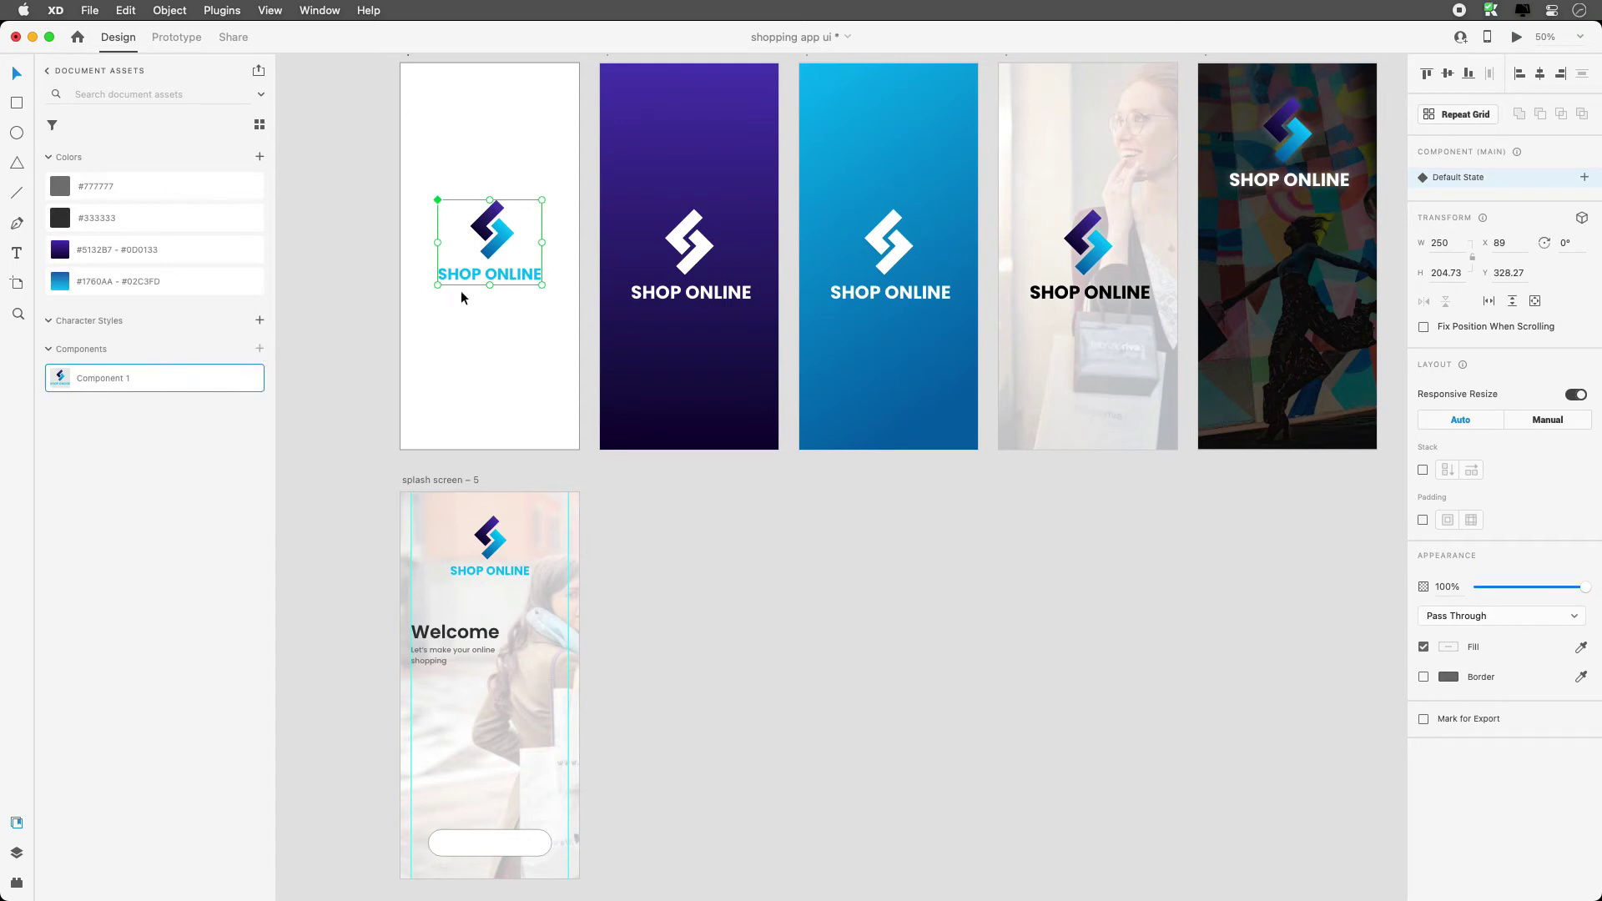
click(489, 544)
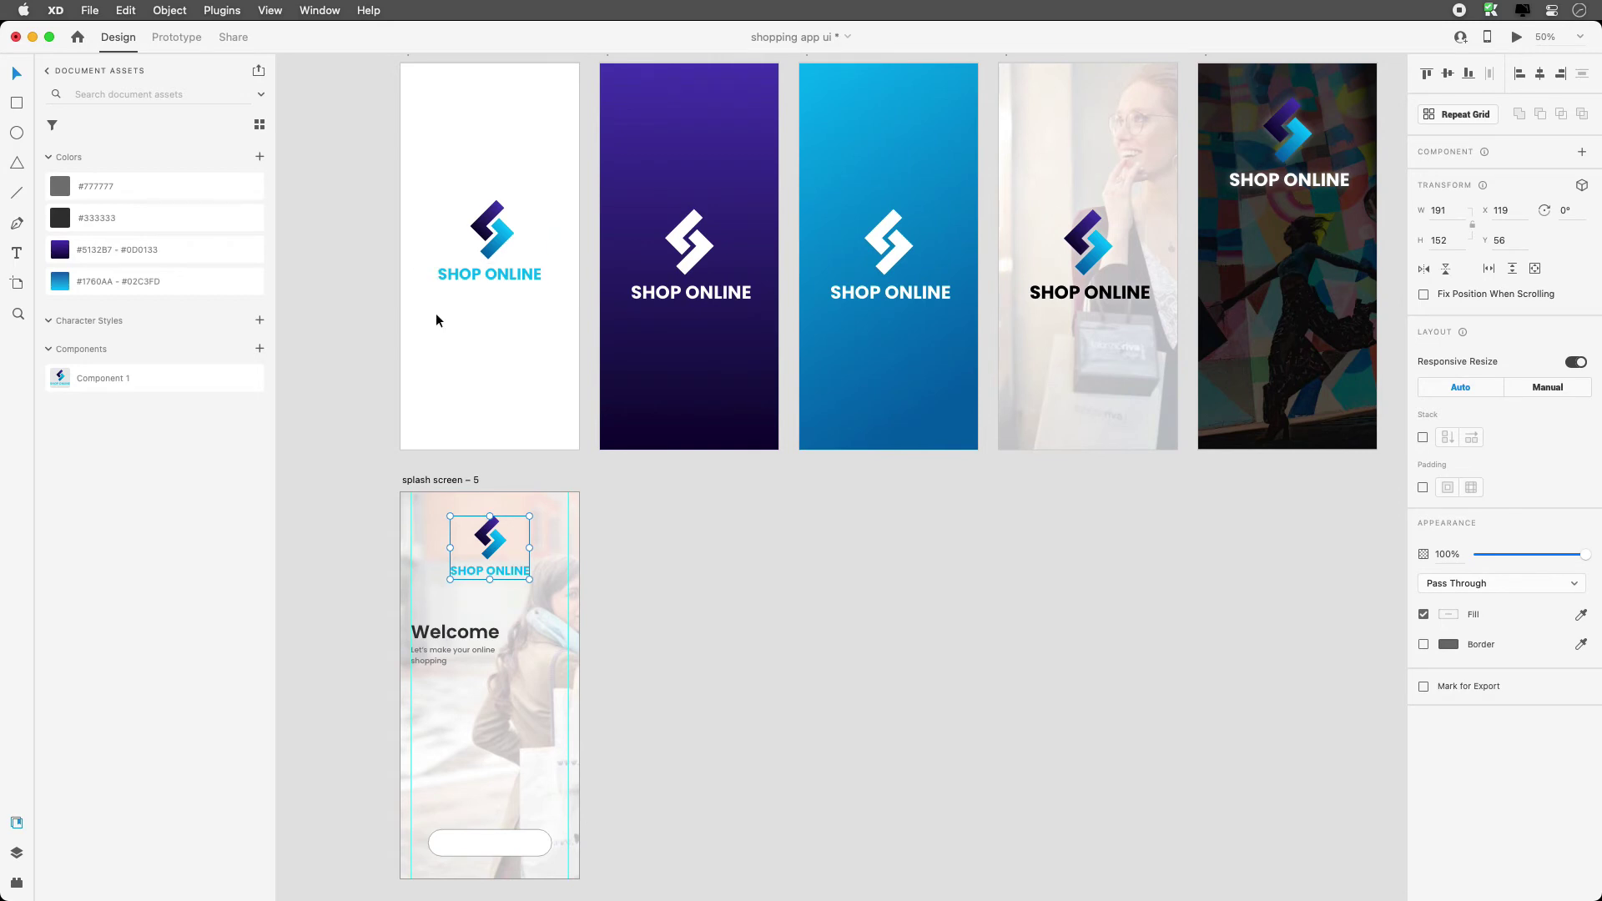
click(481, 275)
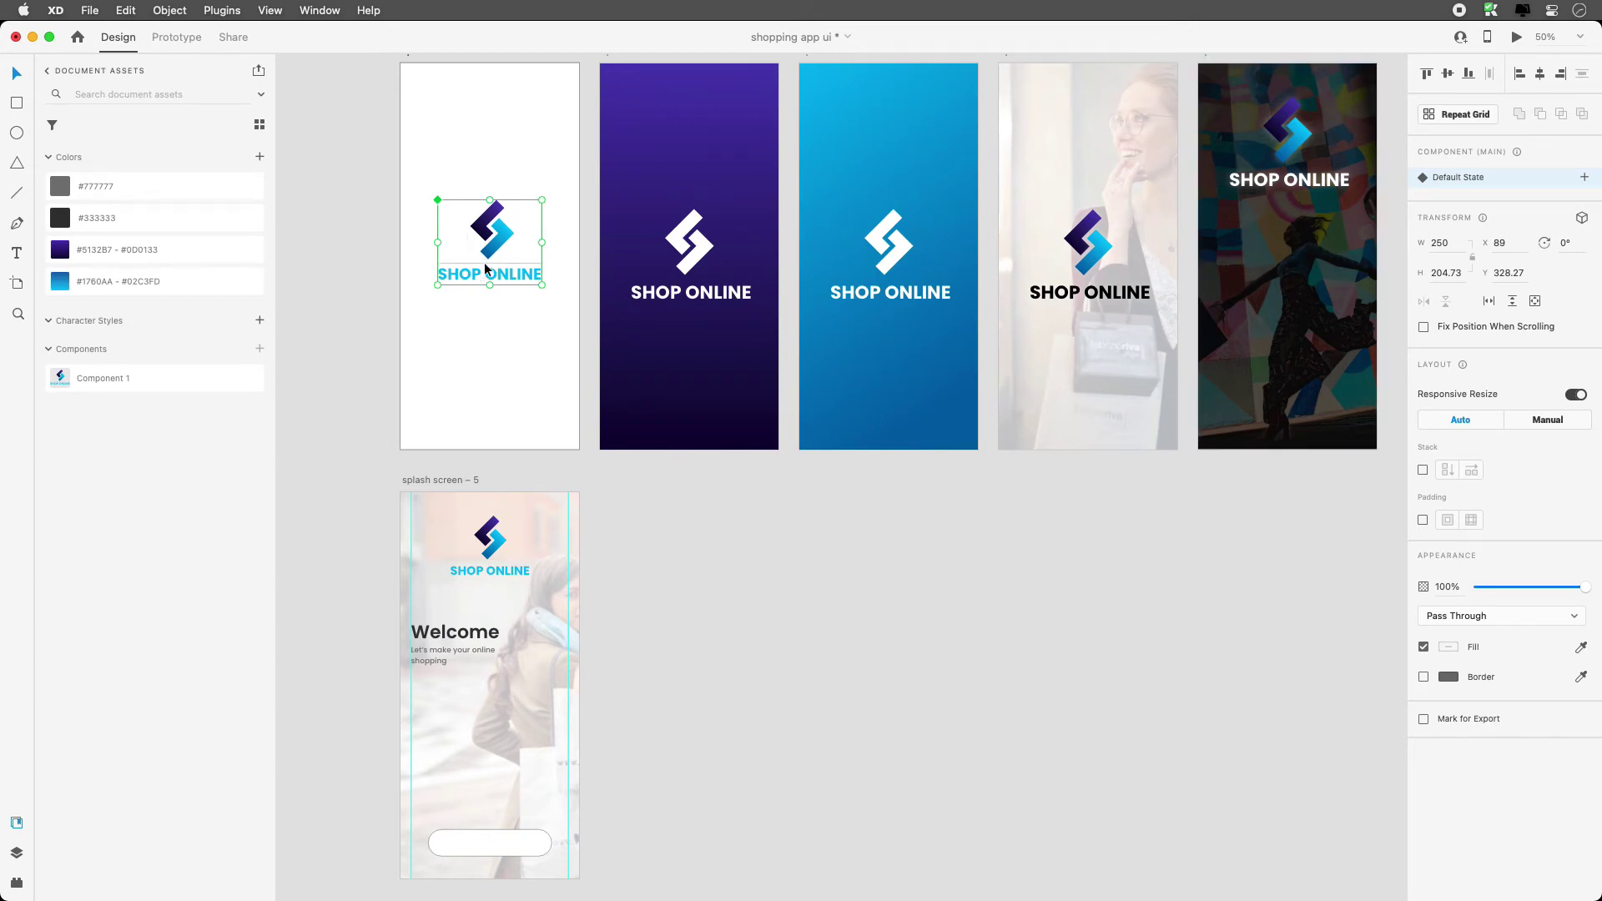
Remove the border from the welcome screen's rounded button.
scroll(418, 476, up, 5)
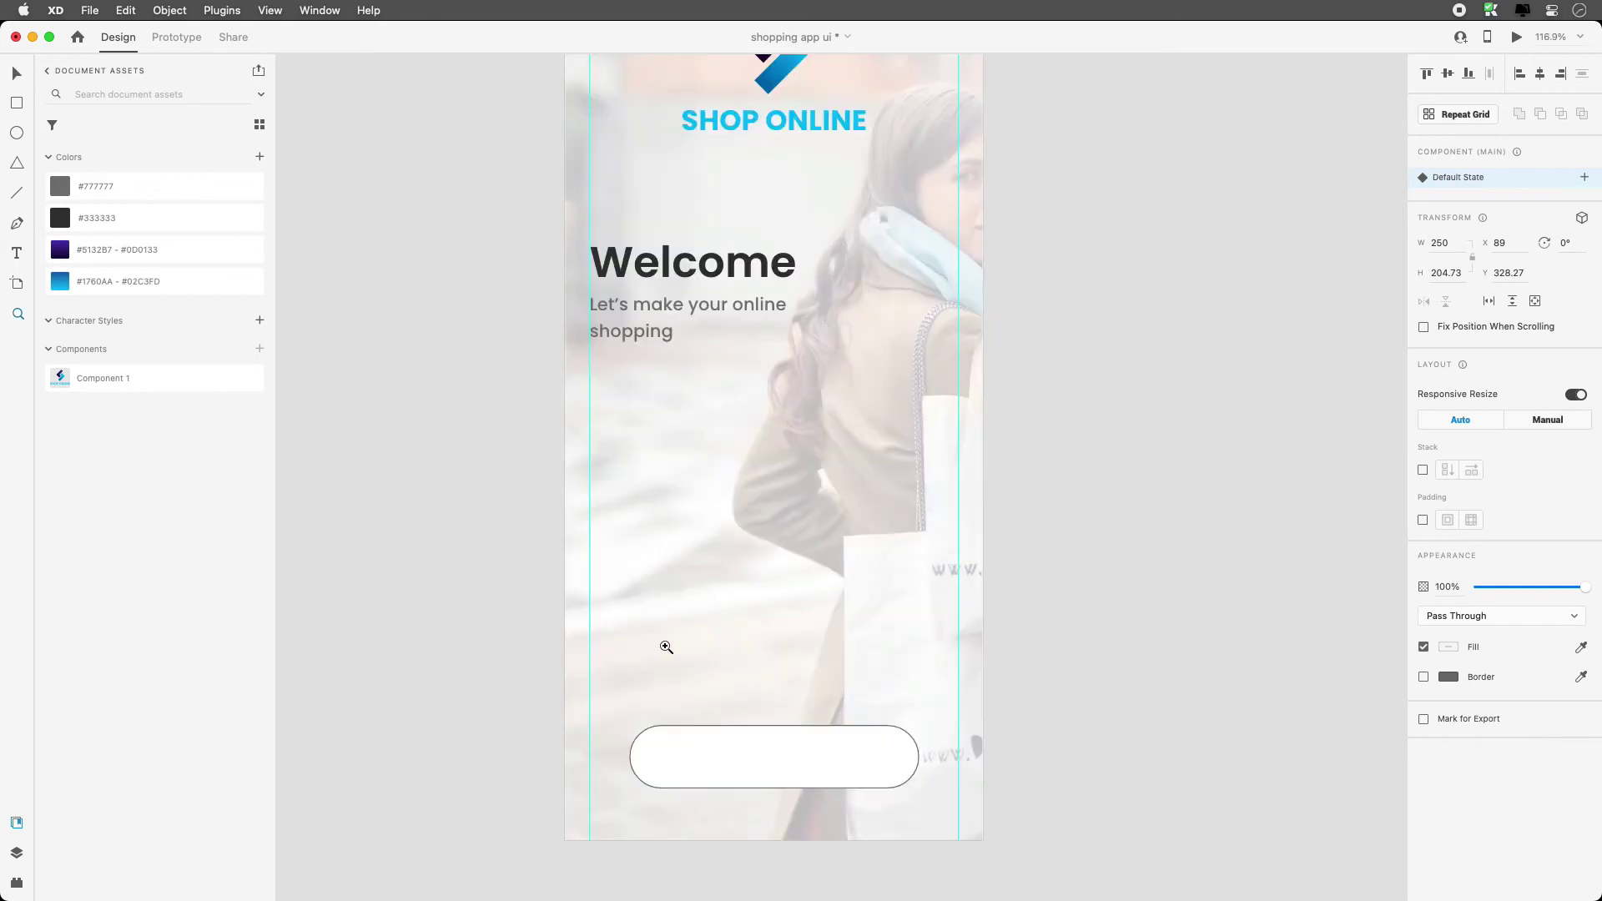
drag(661, 647, 583, 562)
click(634, 737)
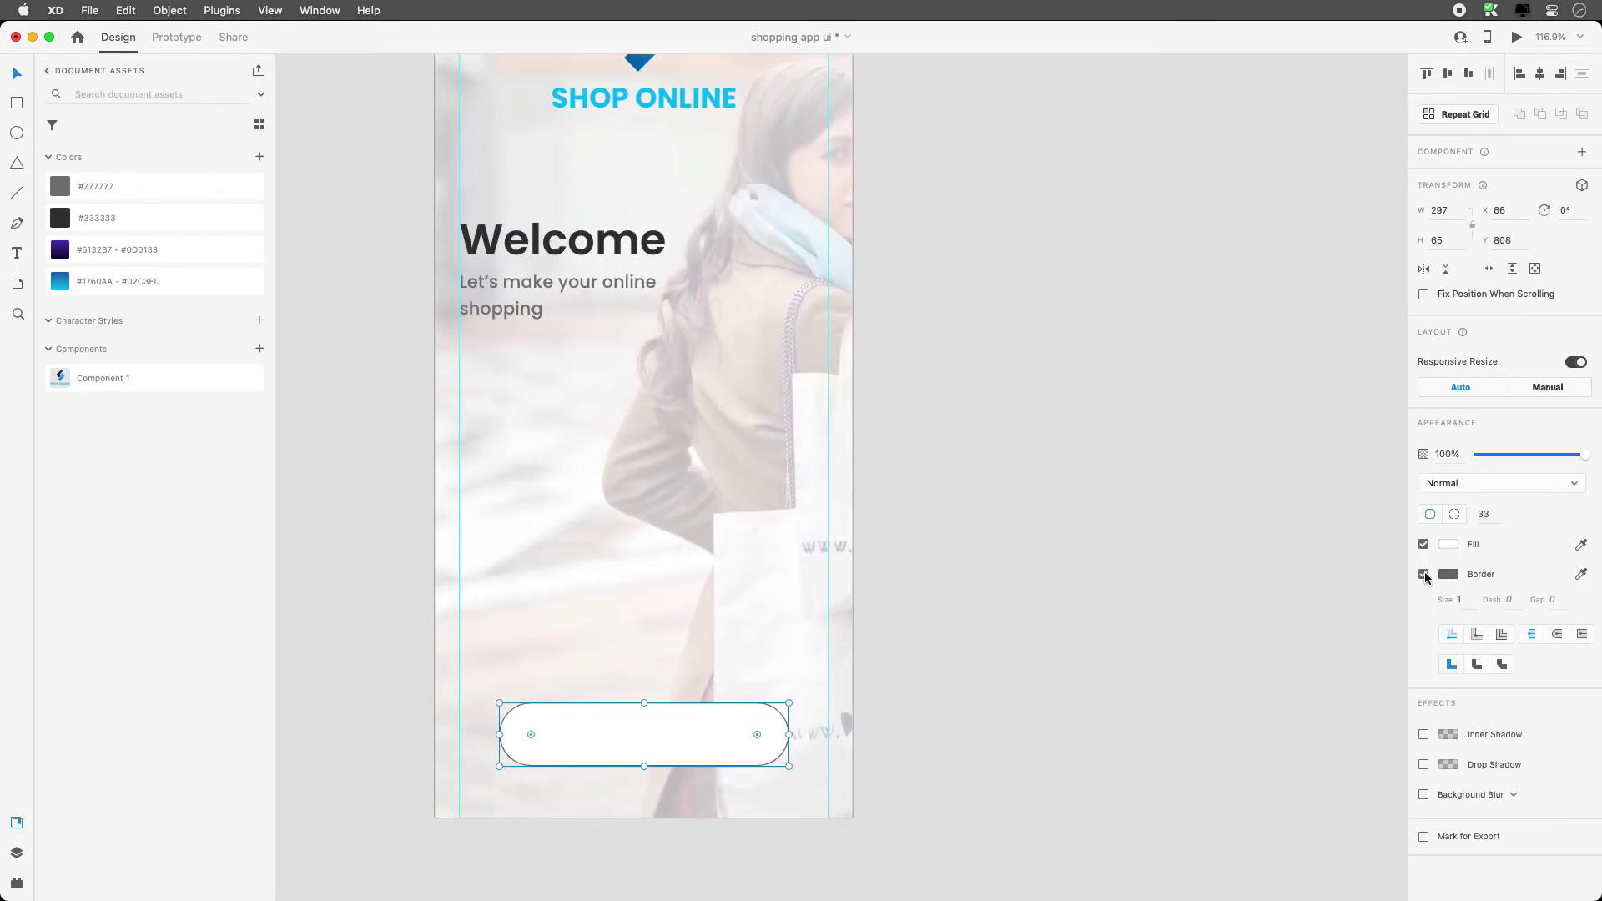
click(1424, 574)
Fill the rounded button with the dark blue sampled from the logo mark's lower end.
scroll(493, 404, up, 5)
key(z)
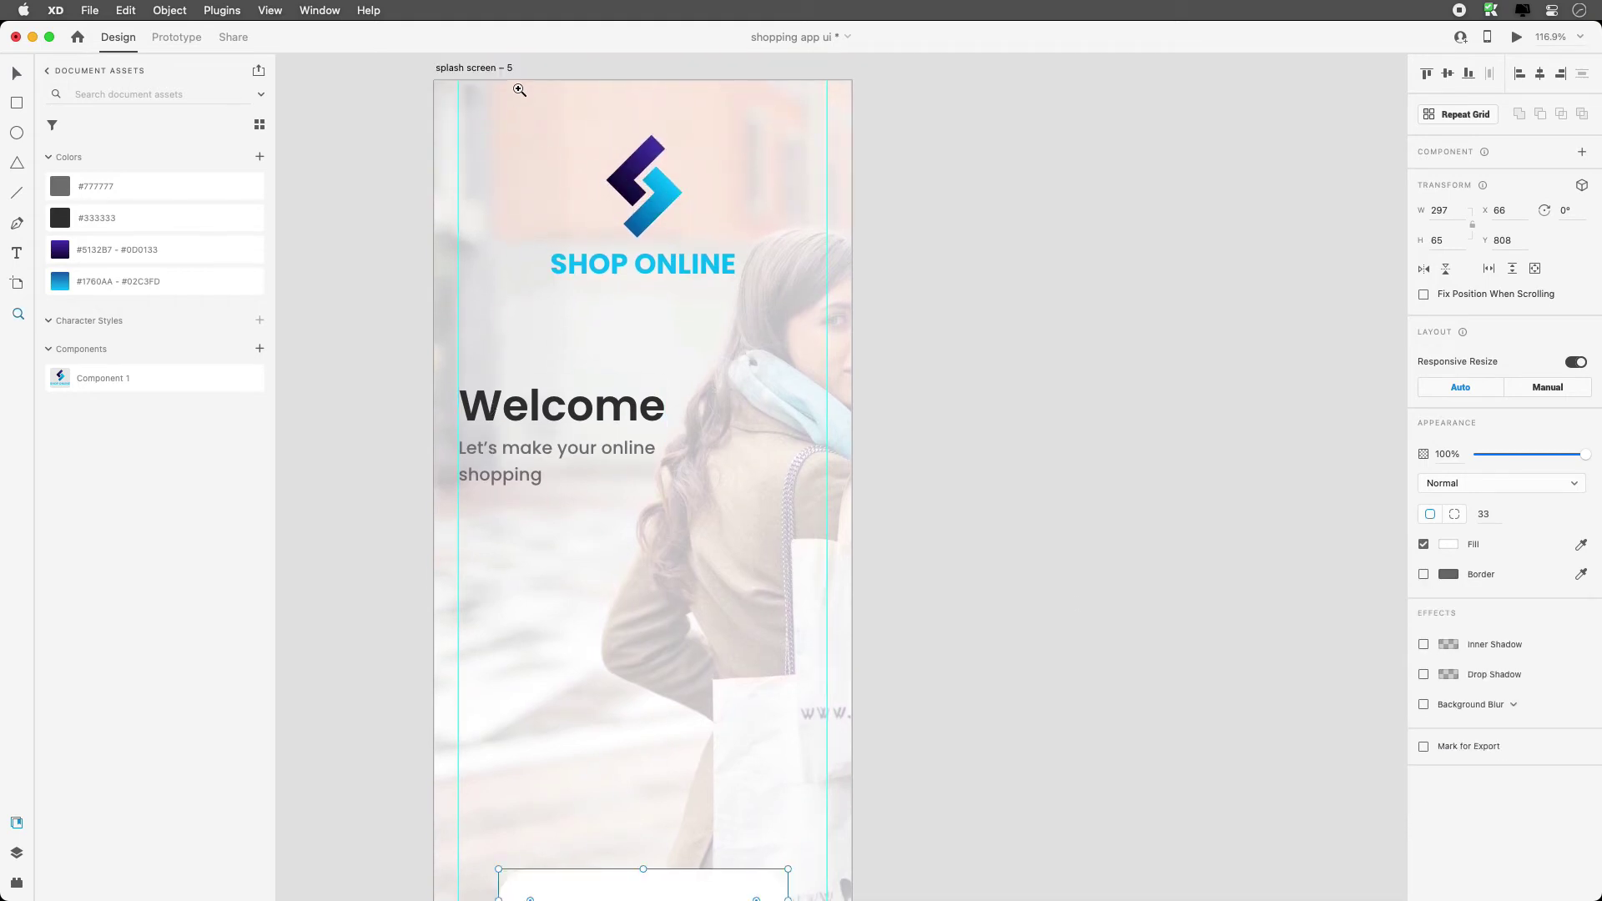
drag(519, 89, 755, 277)
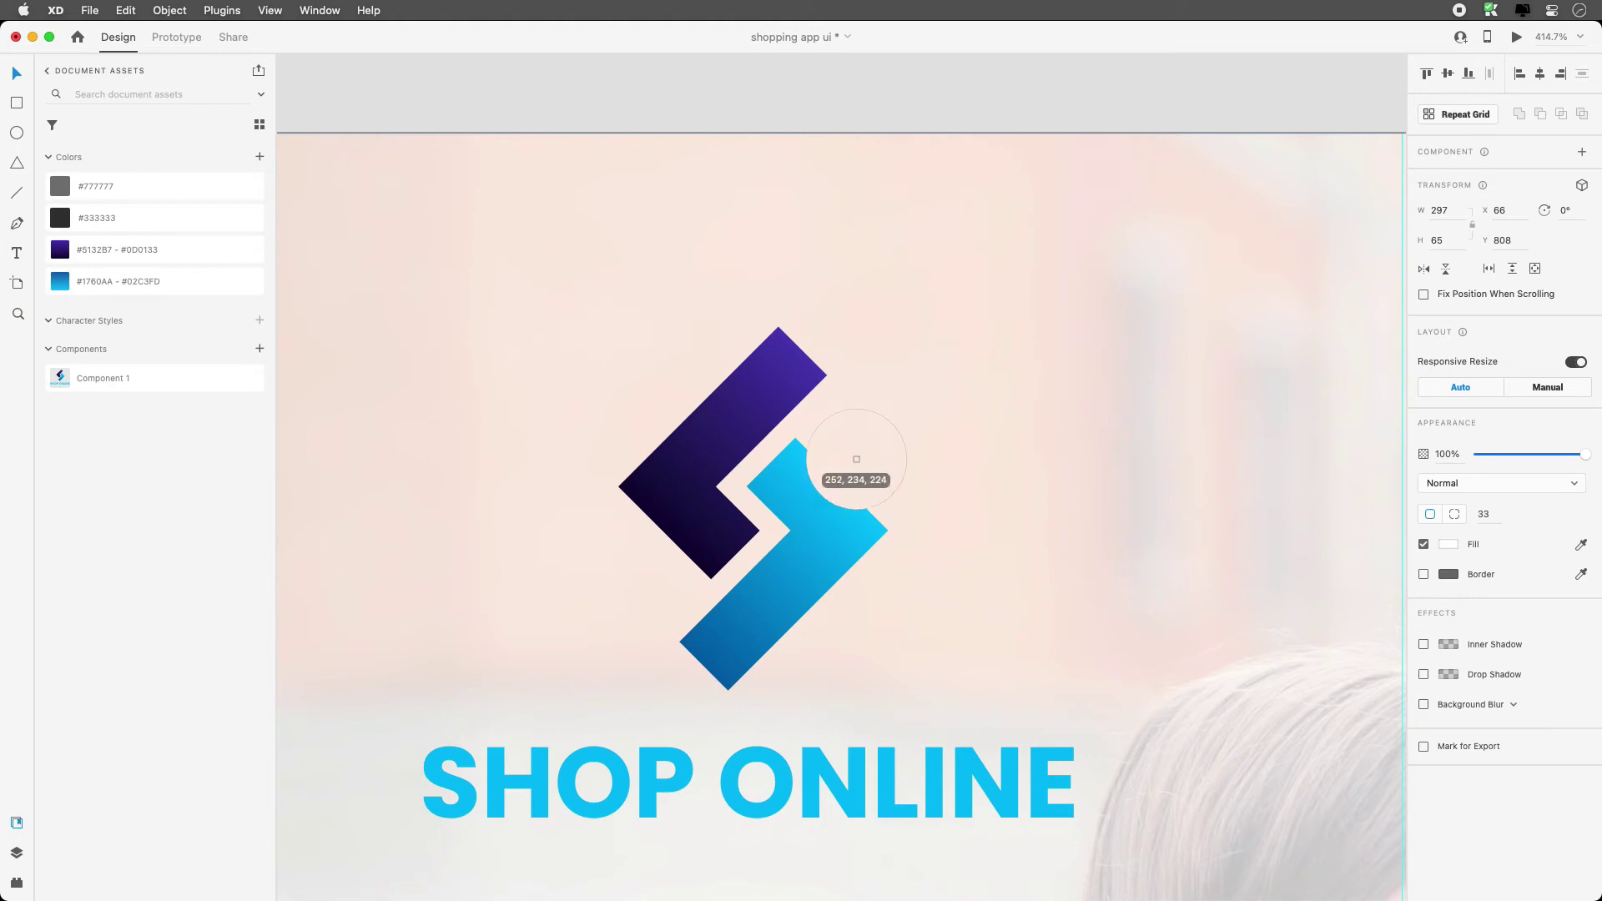
click(718, 659)
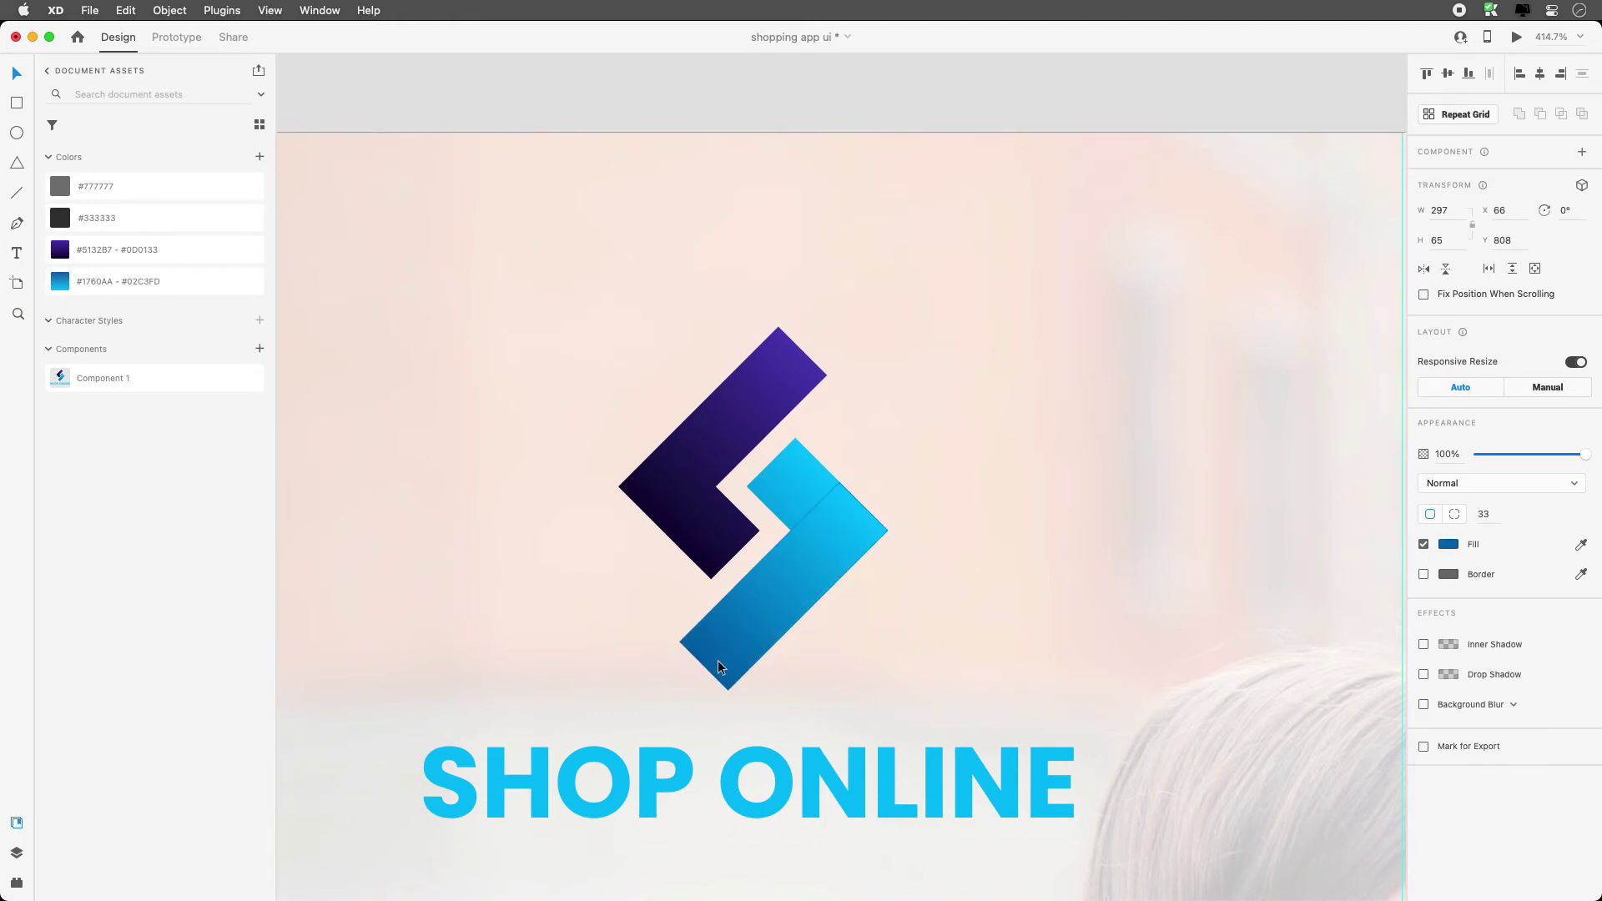
key(super+1)
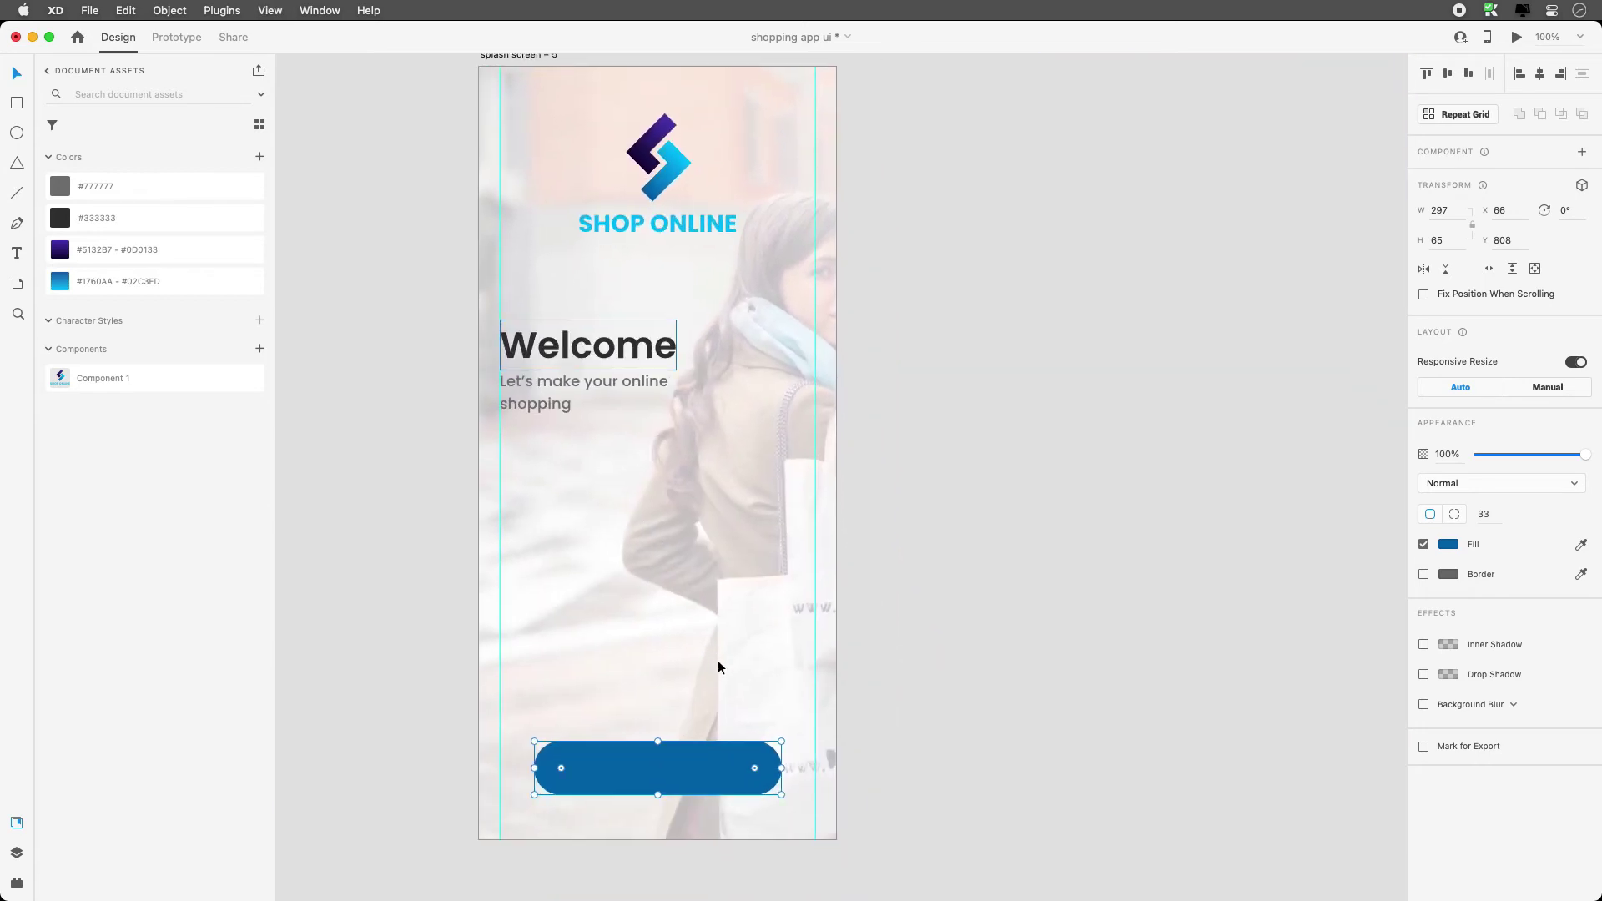
Fill the rounded button with the purple sampled from the upper tip of the logo mark.
key(z)
drag(468, 215, 755, 100)
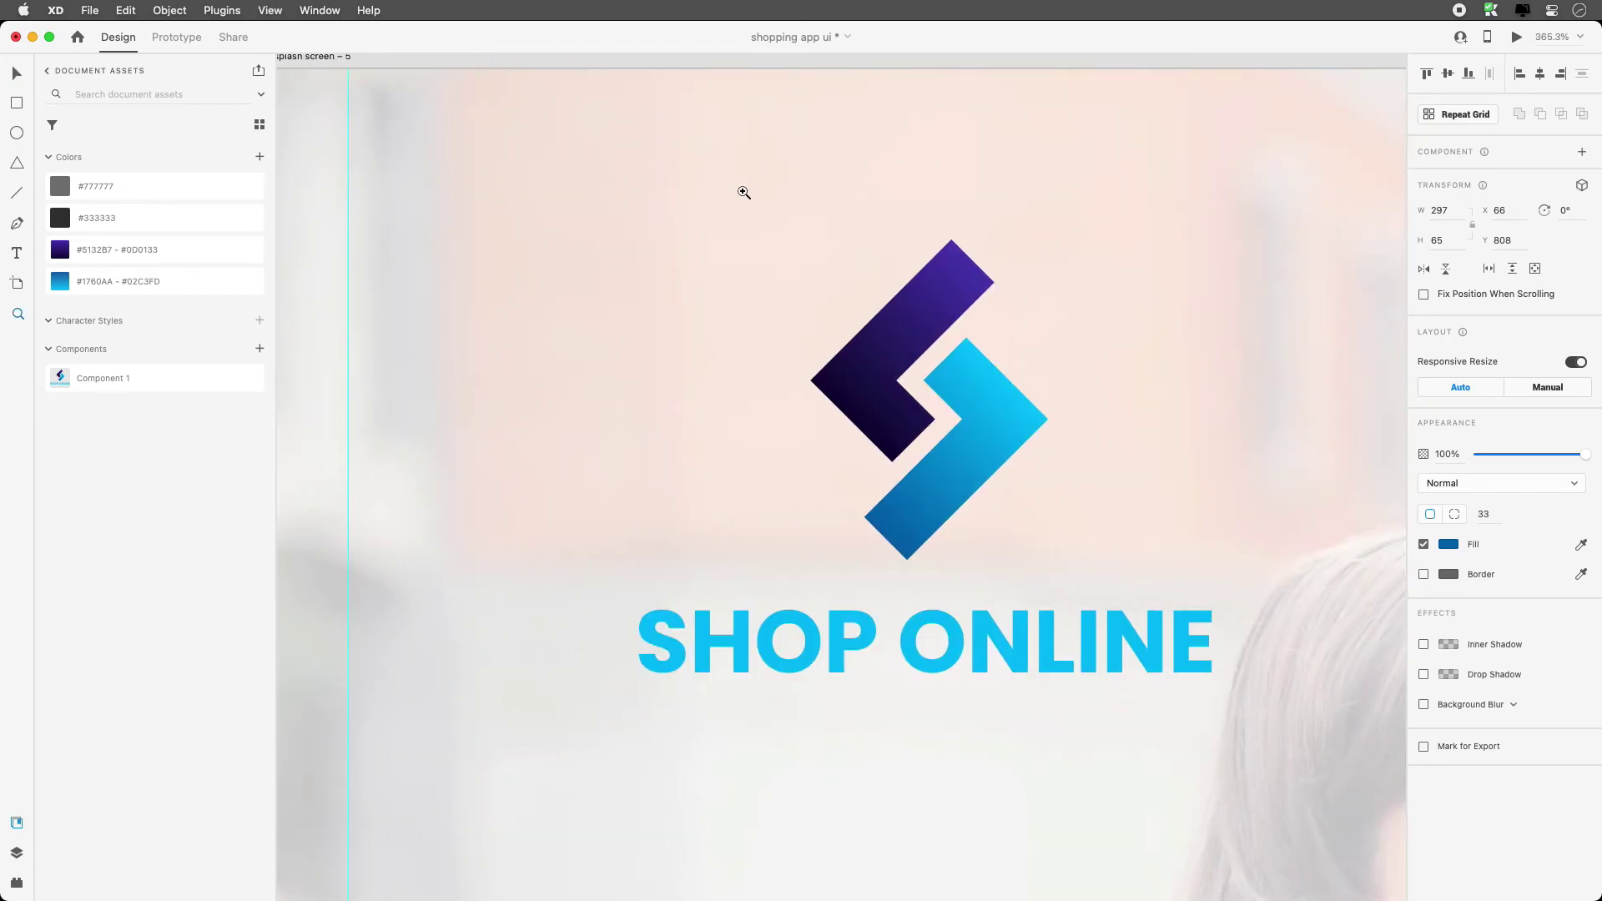
key(v)
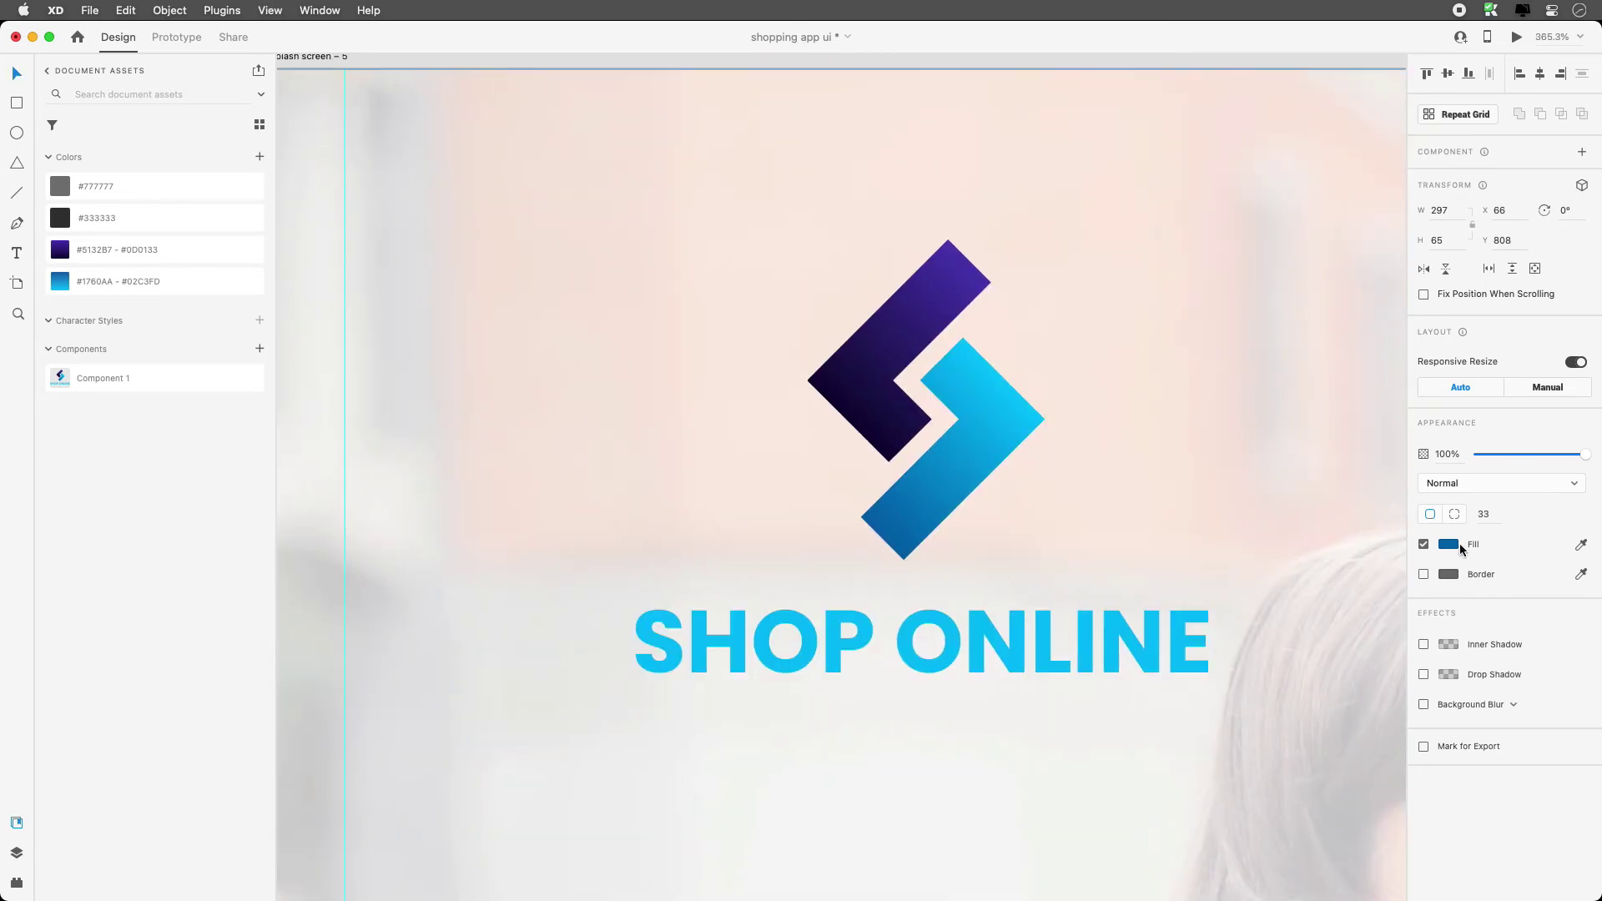
click(1581, 544)
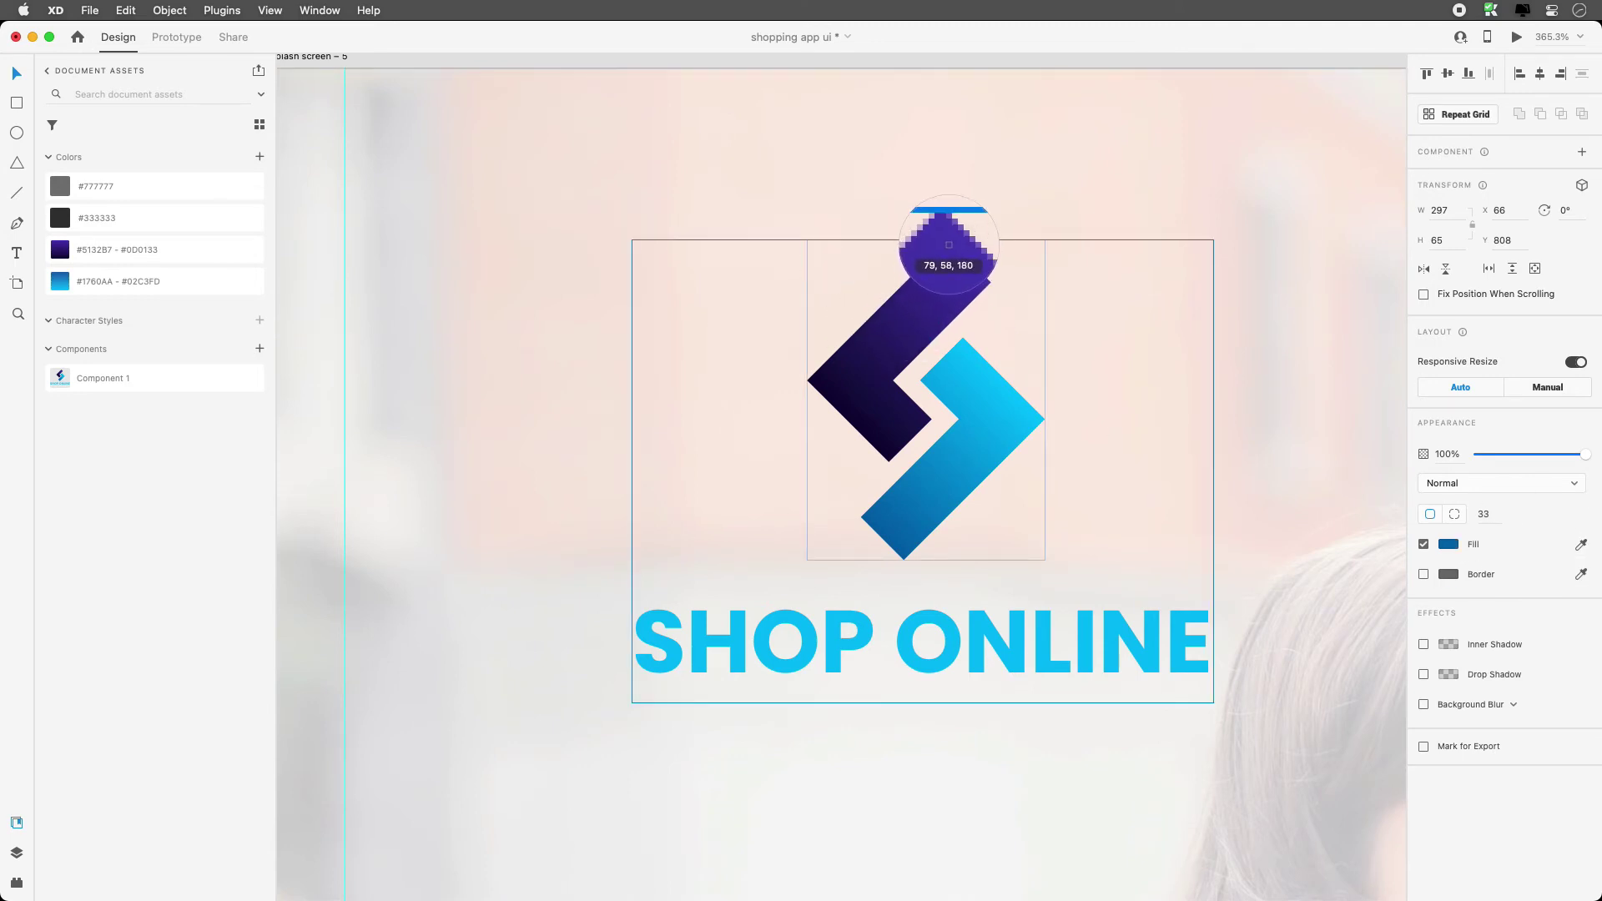
click(948, 245)
scroll(980, 528, down, 5)
scroll(974, 532, down, 5)
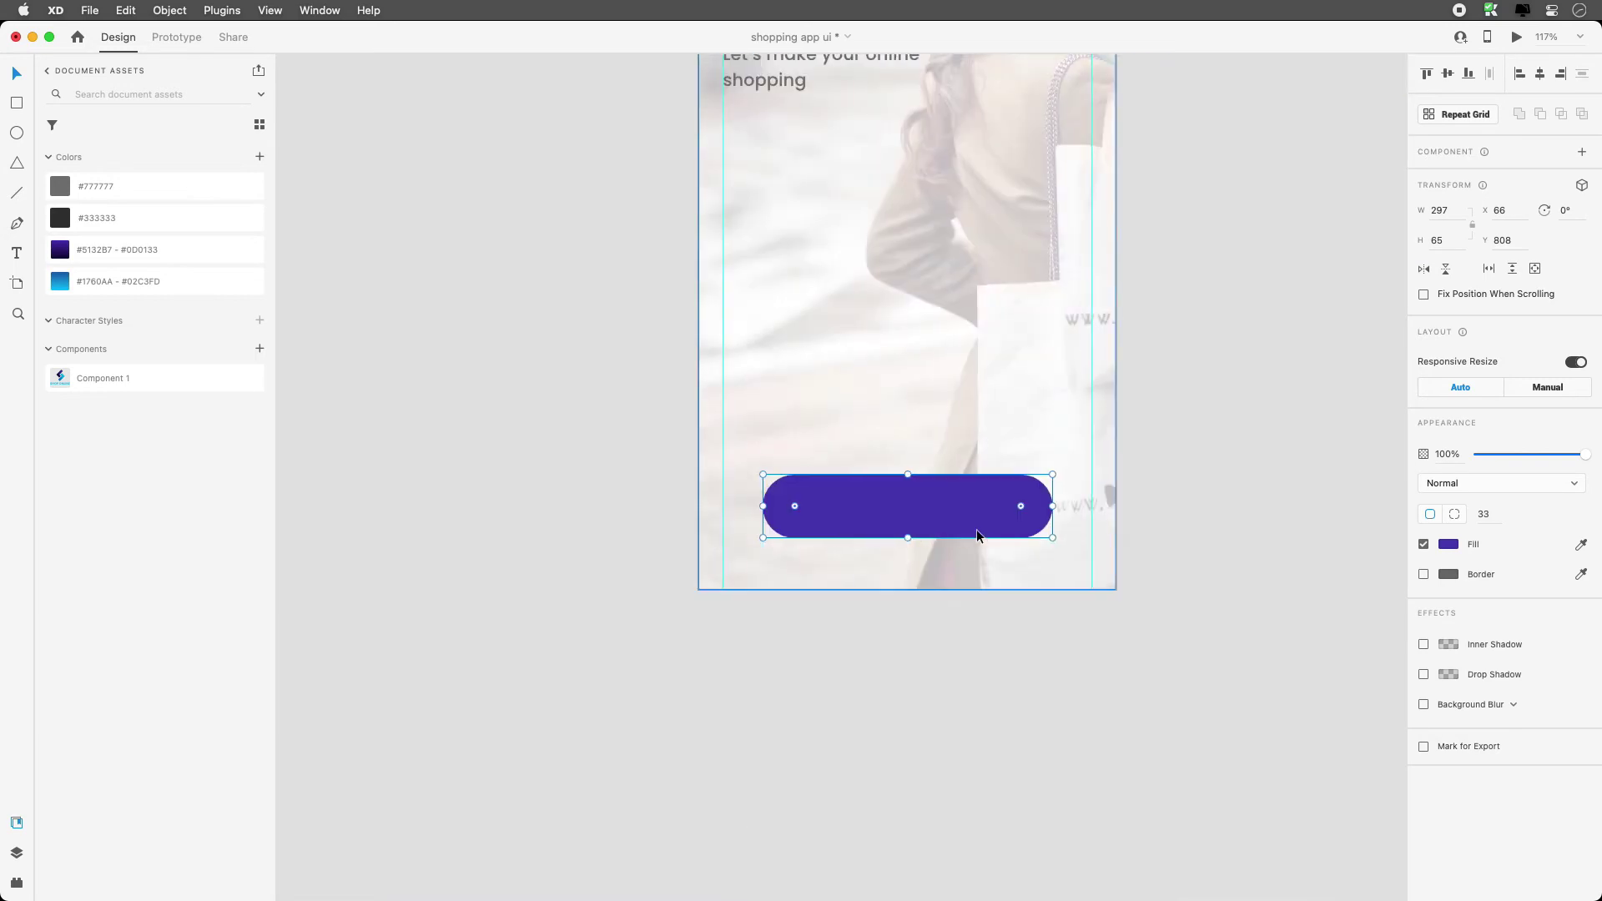
Shift the rounded button's solid fill to a brighter, more saturated blue.
scroll(1025, 458, right, 3)
scroll(1029, 451, down, 5)
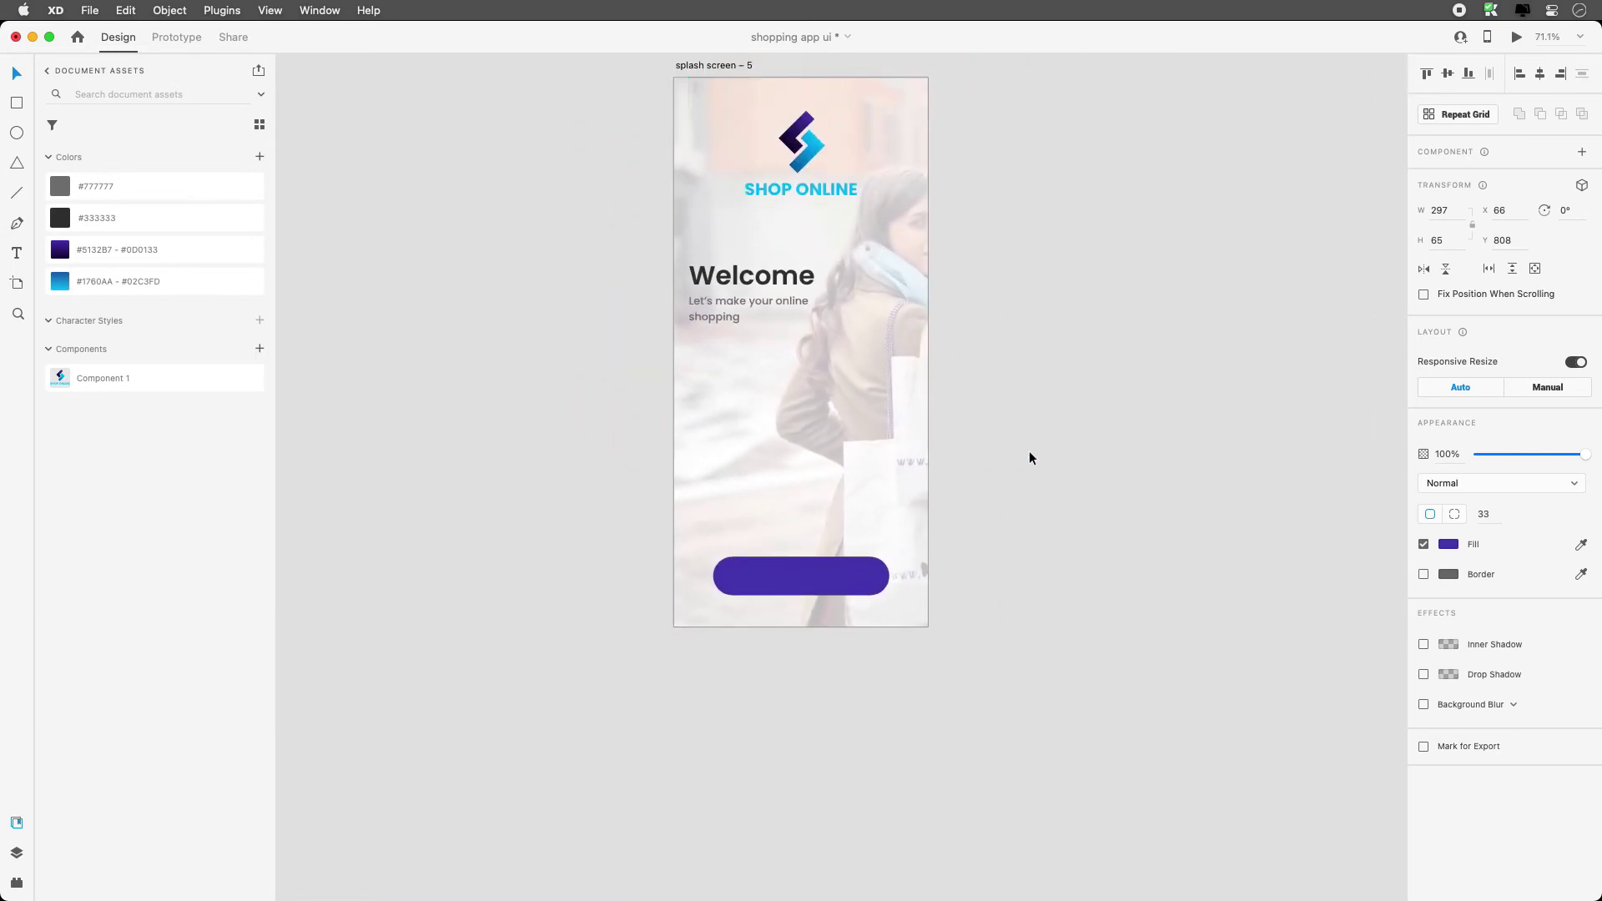
scroll(1029, 457, up, 3)
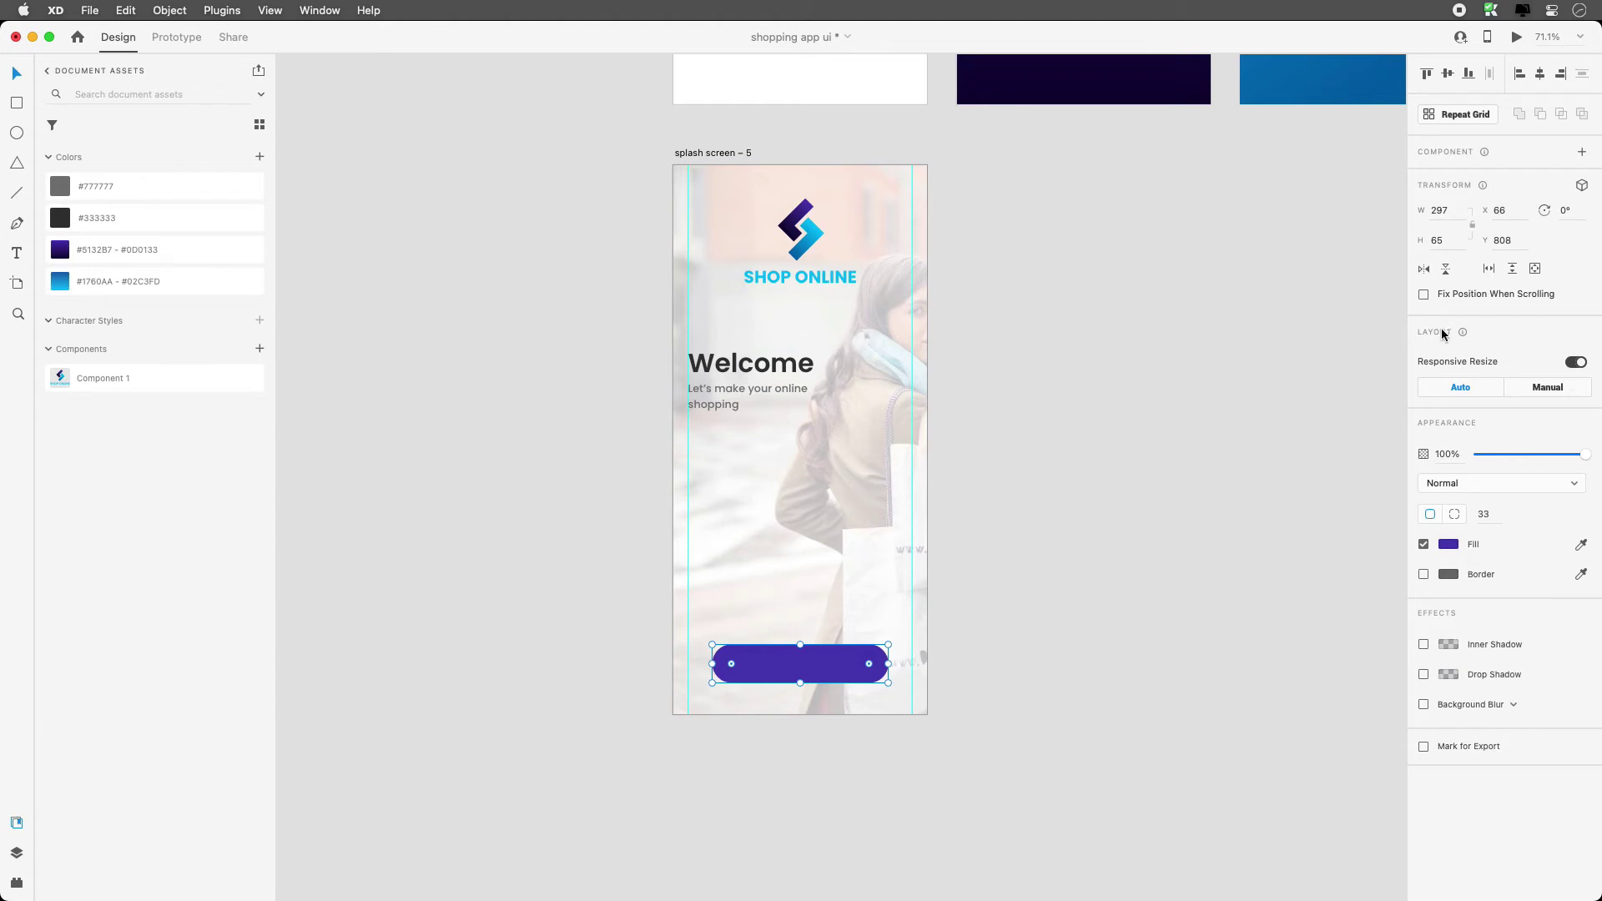
click(1448, 545)
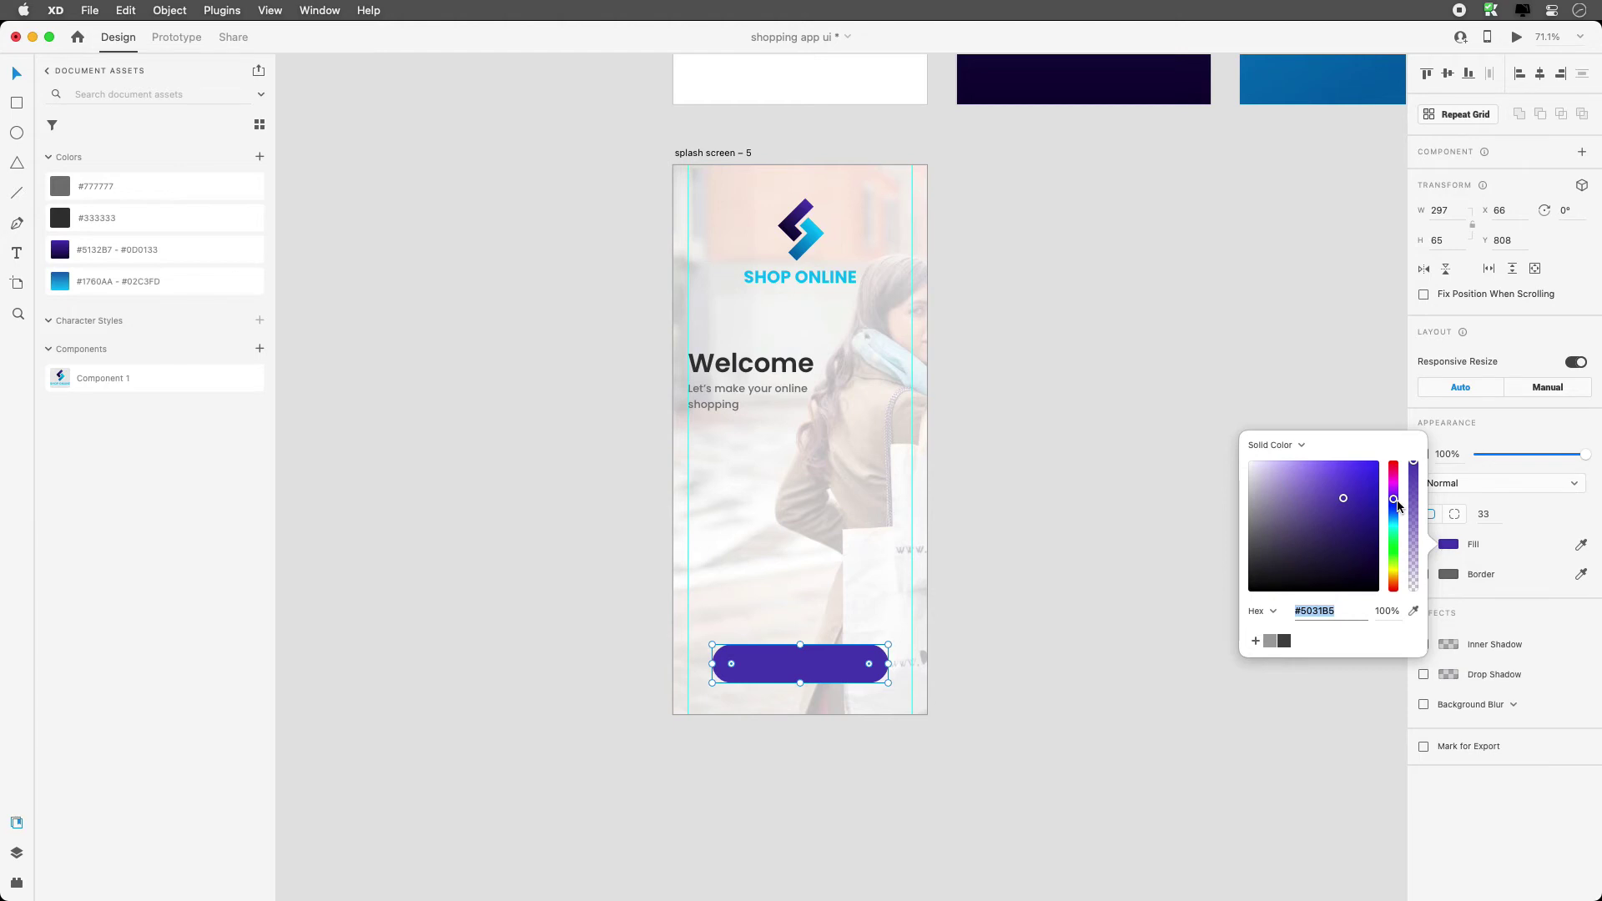
drag(1395, 503, 1360, 495)
drag(1395, 512, 1393, 509)
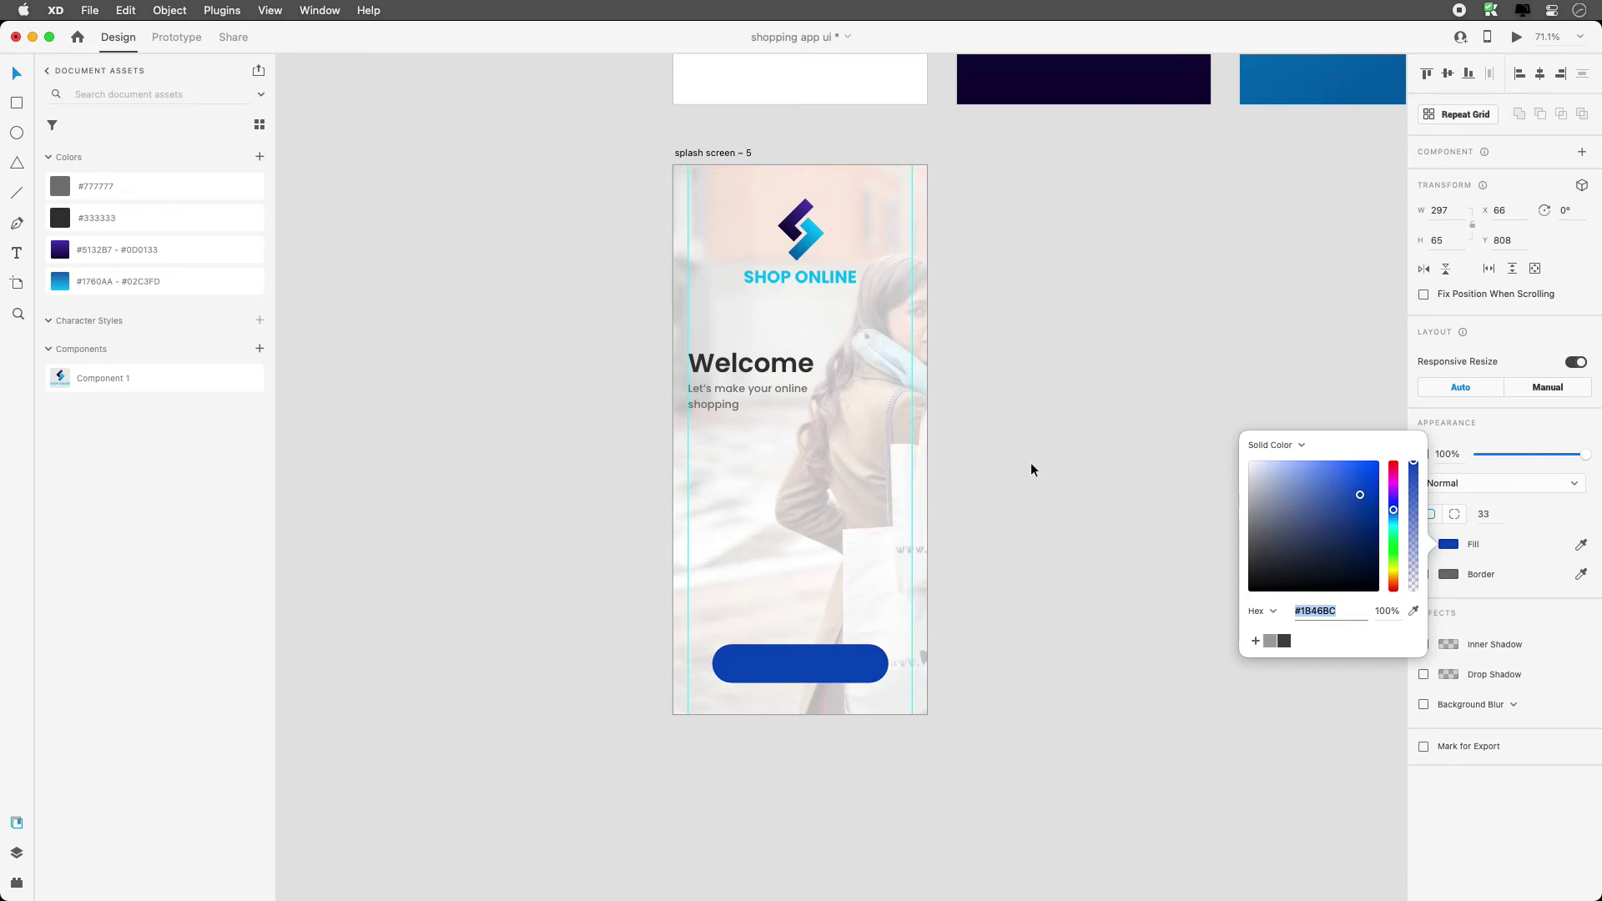
key(super+Tab)
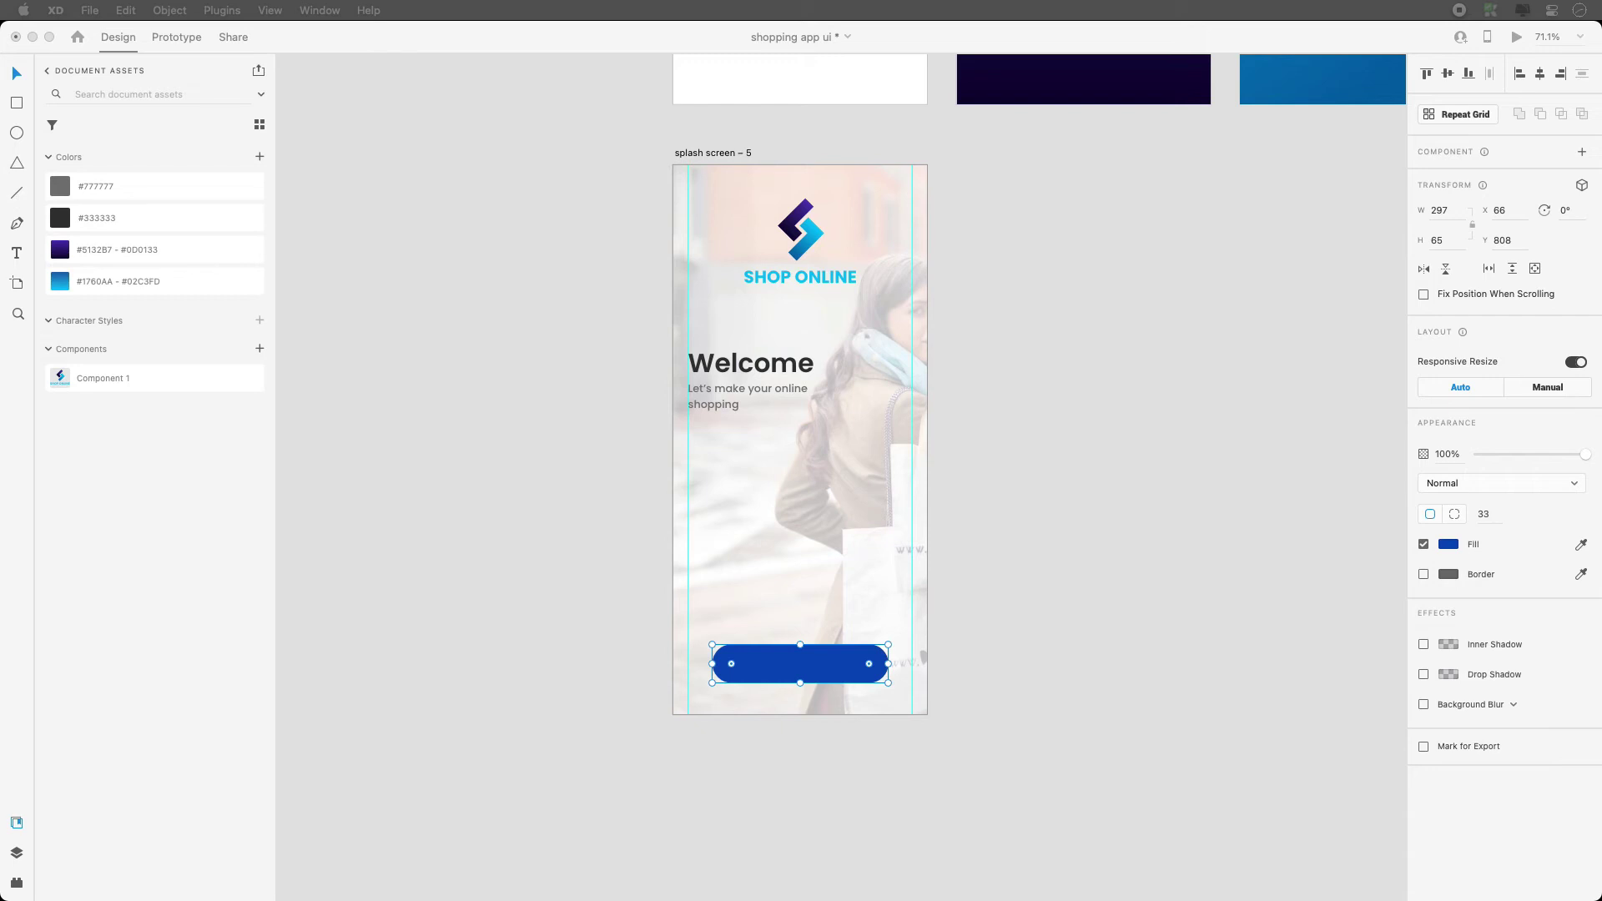
key(super+Tab)
drag(1366, 472, 1350, 476)
click(1101, 335)
scroll(883, 489, up, 3)
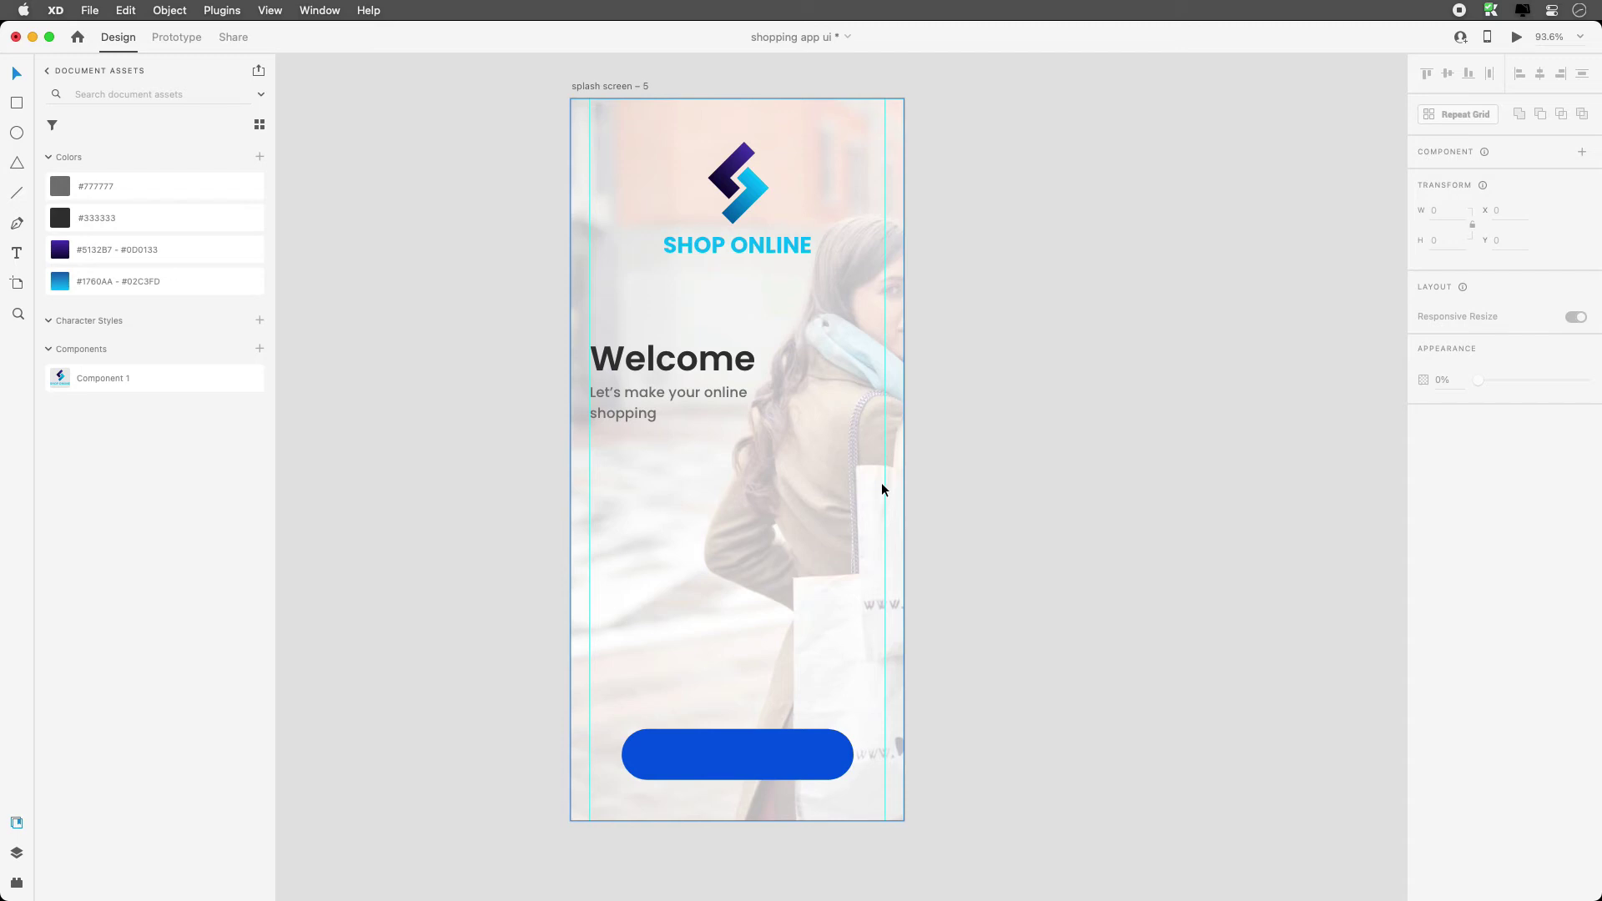
Raise the welcome screen's background photo opacity to 74%.
click(762, 765)
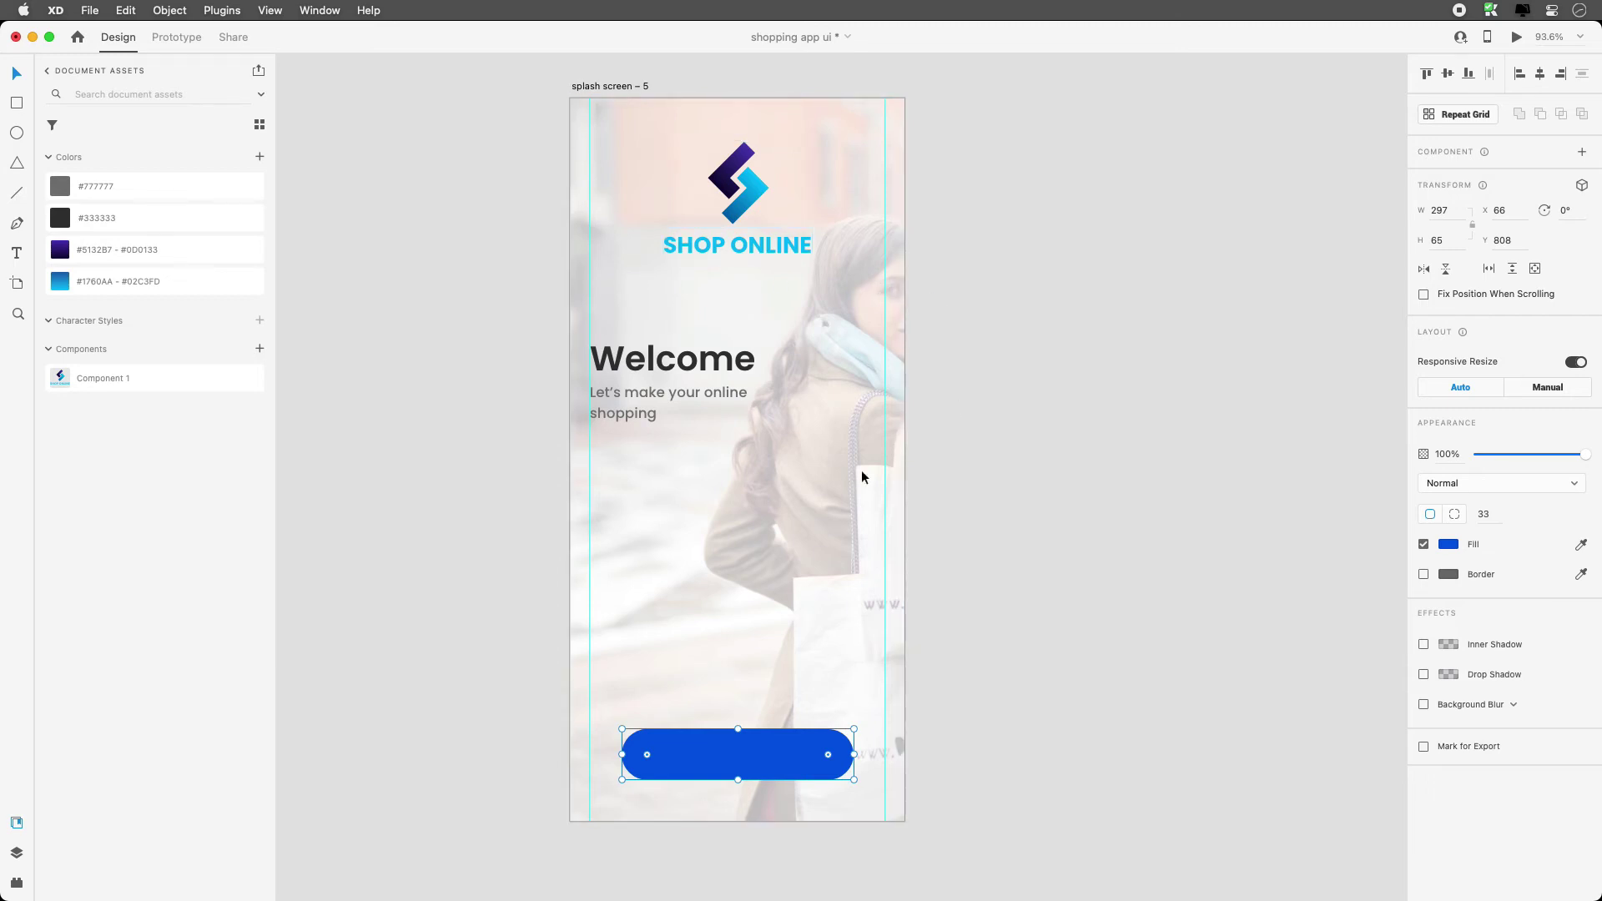
click(811, 503)
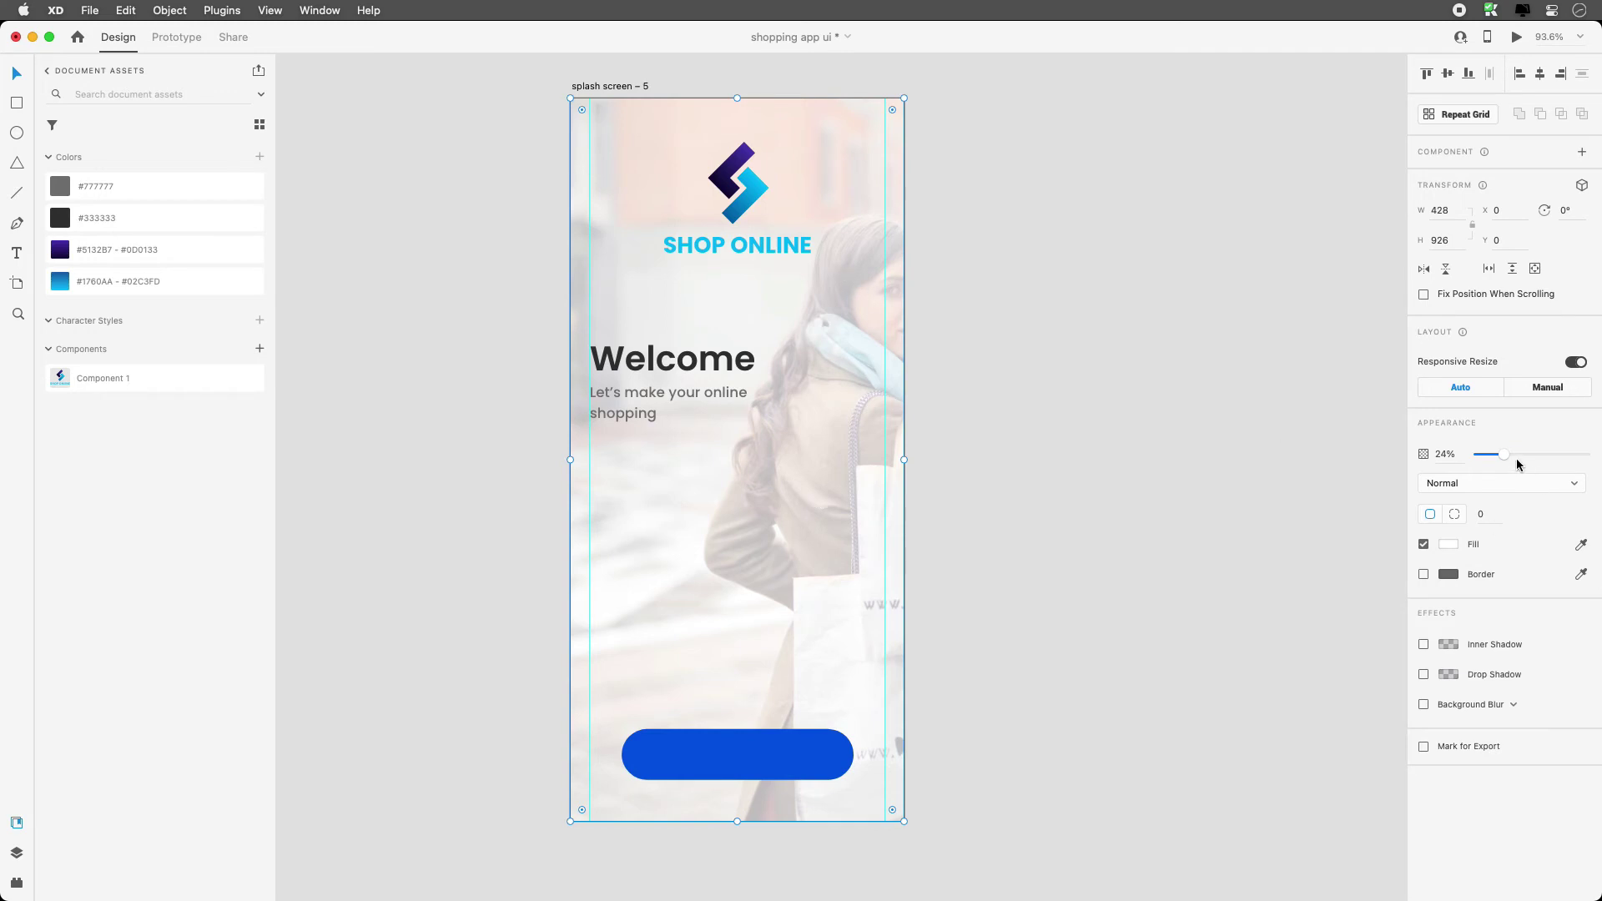
drag(1516, 458, 1553, 462)
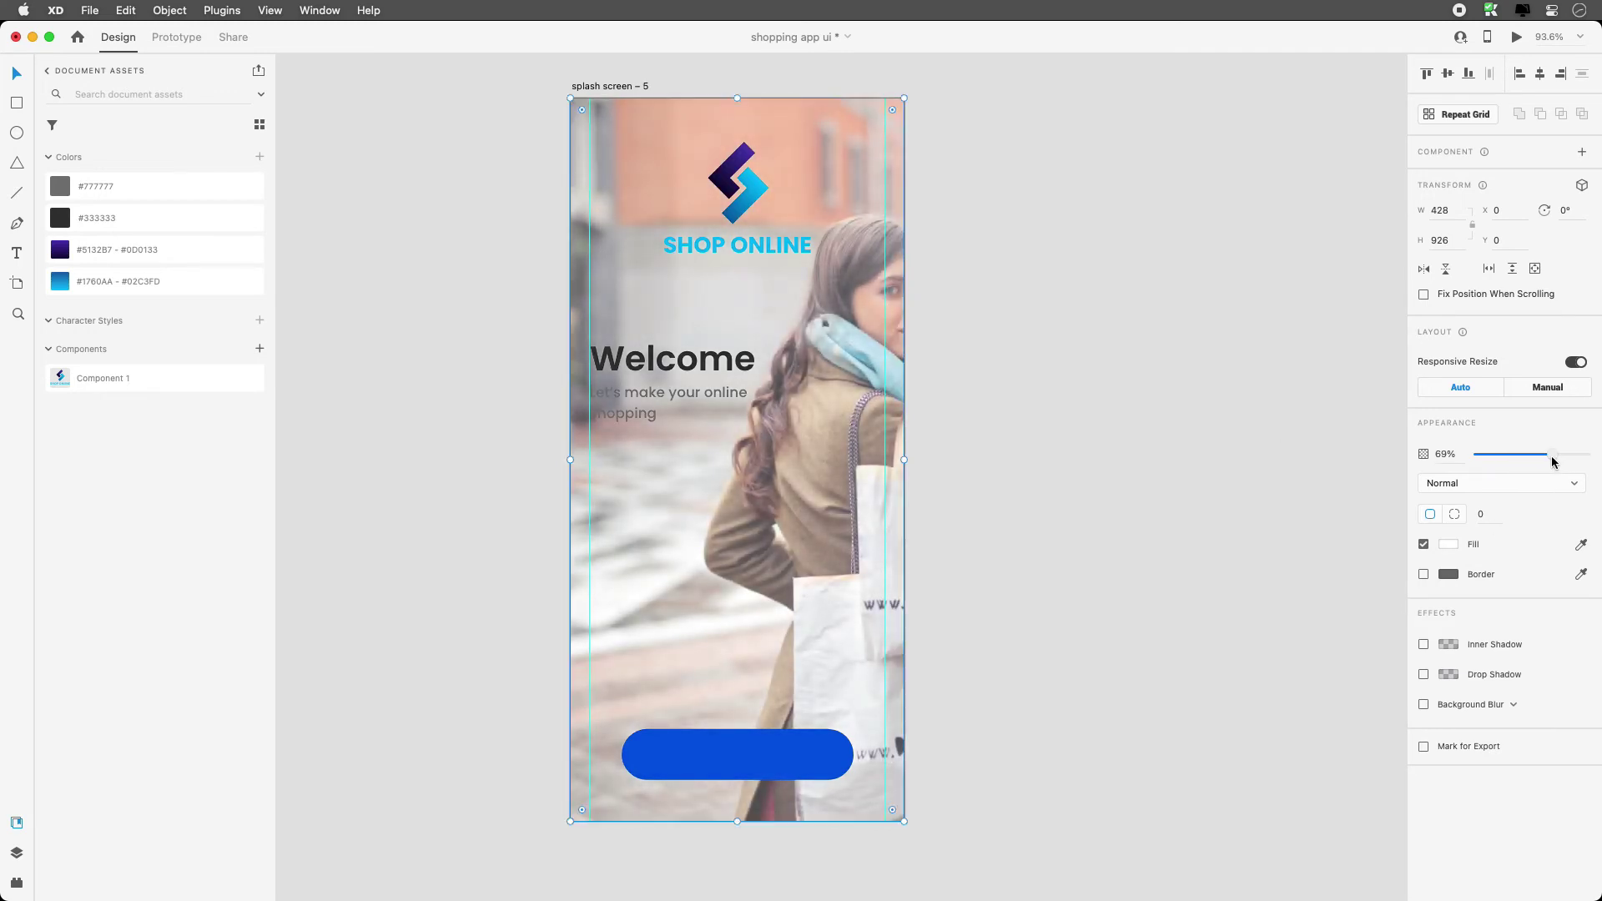
click(1114, 398)
click(804, 273)
mouse_move(1552, 456)
mouse_down()
mouse_move(1491, 457)
mouse_move(1561, 460)
mouse_up()
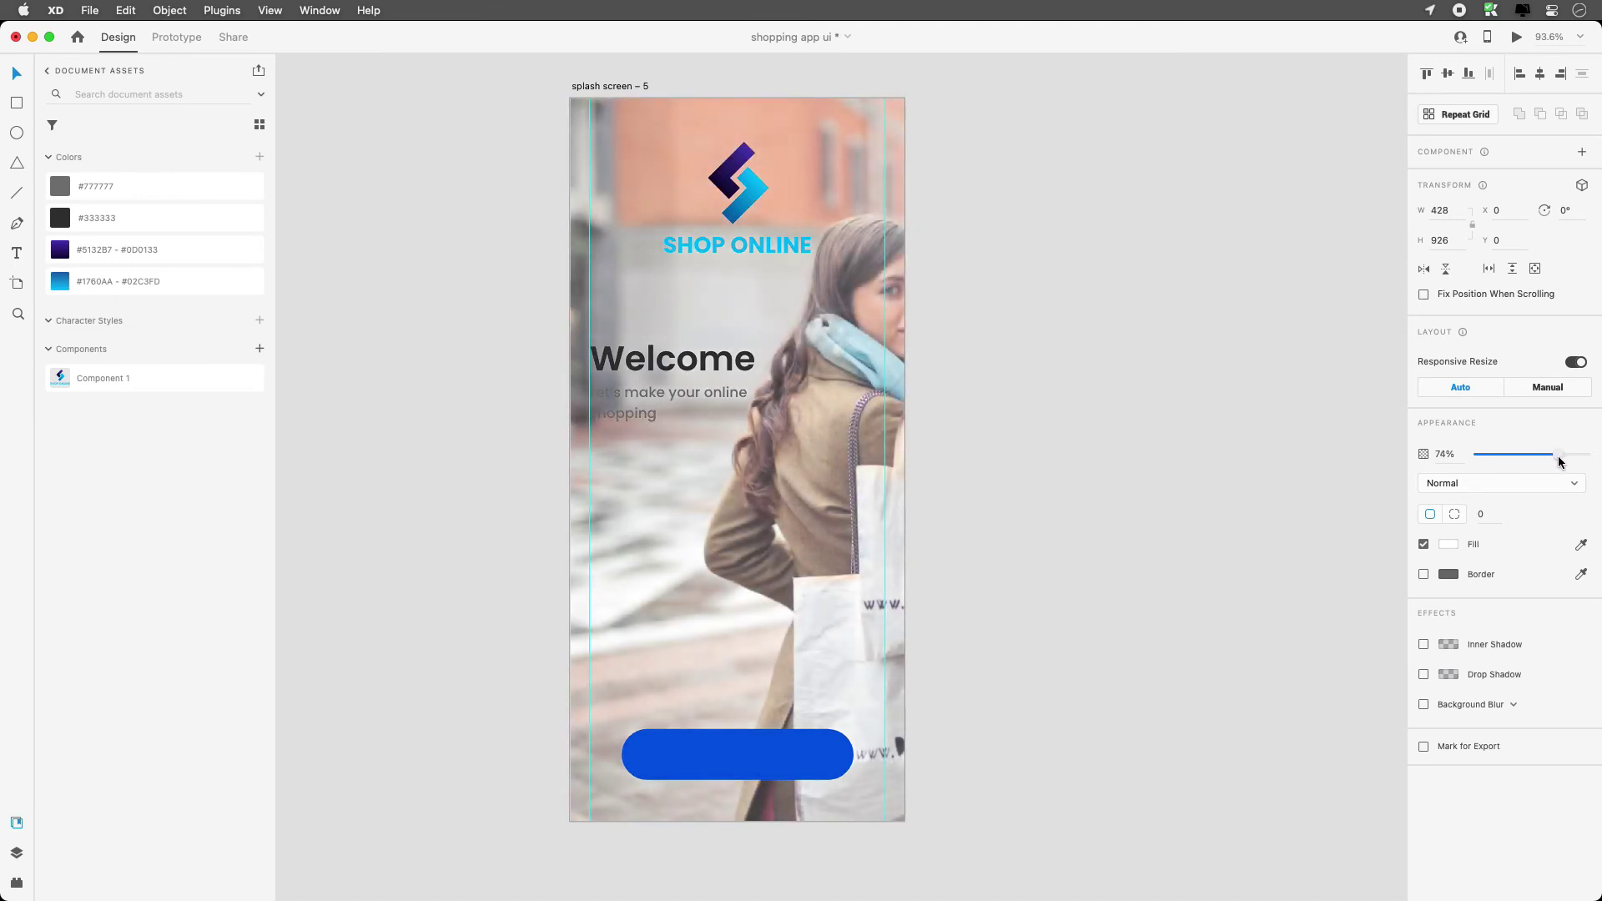
drag(1561, 461, 1558, 459)
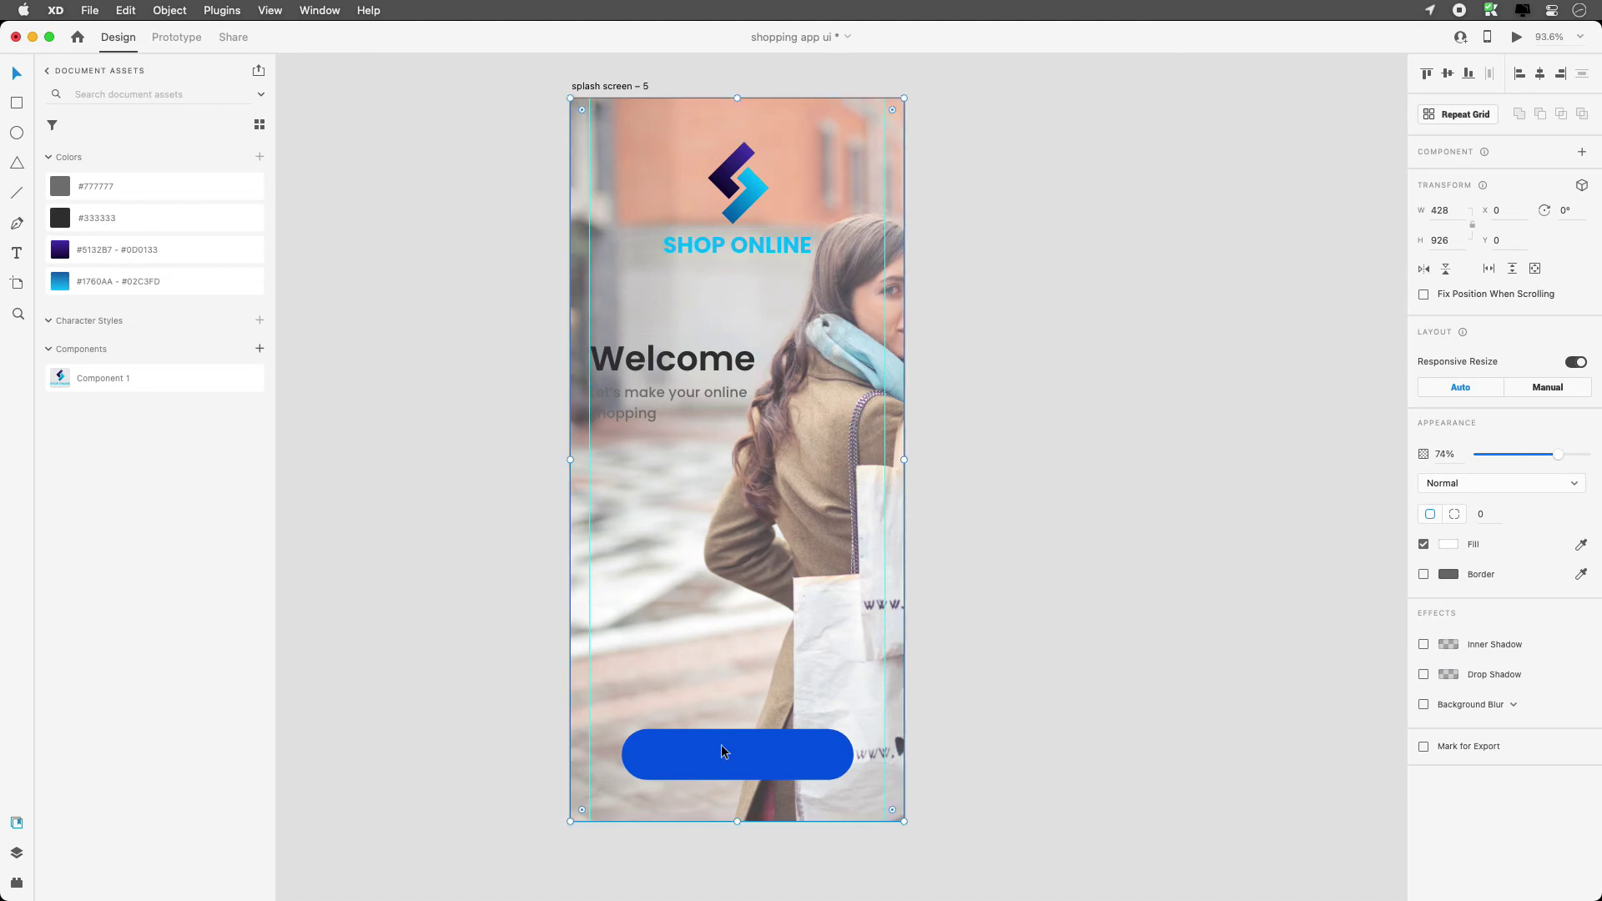
click(769, 754)
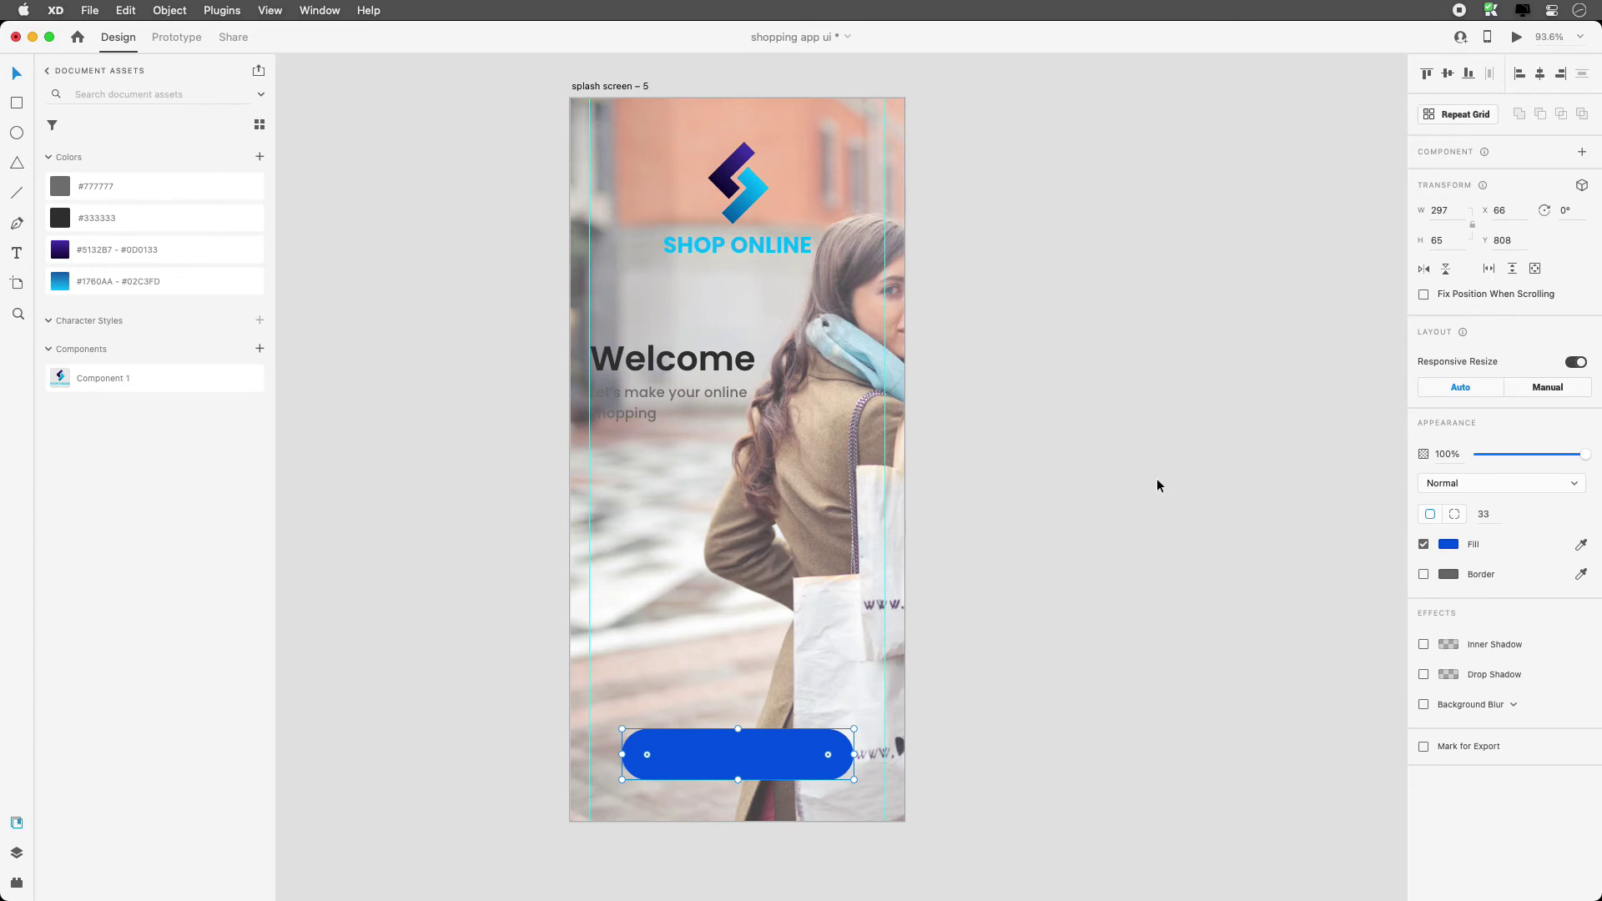
click(873, 221)
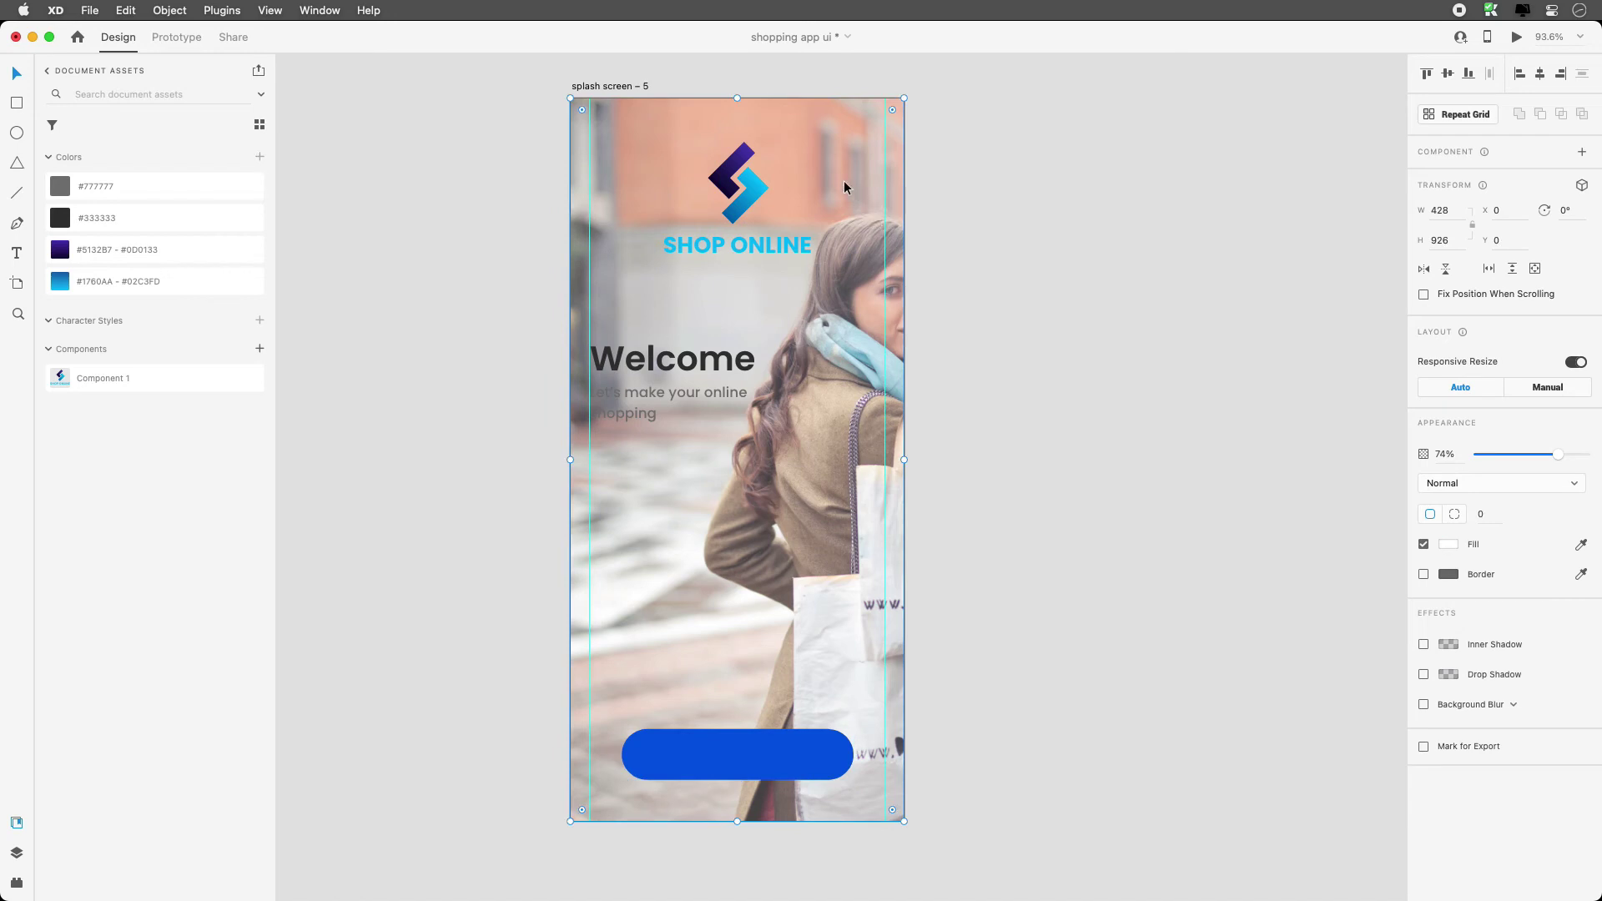
Start a Pen outline at the artboard's upper-left corner, running down below the welcome texts and straight across to the woman's hair.
scroll(747, 407, up, 1)
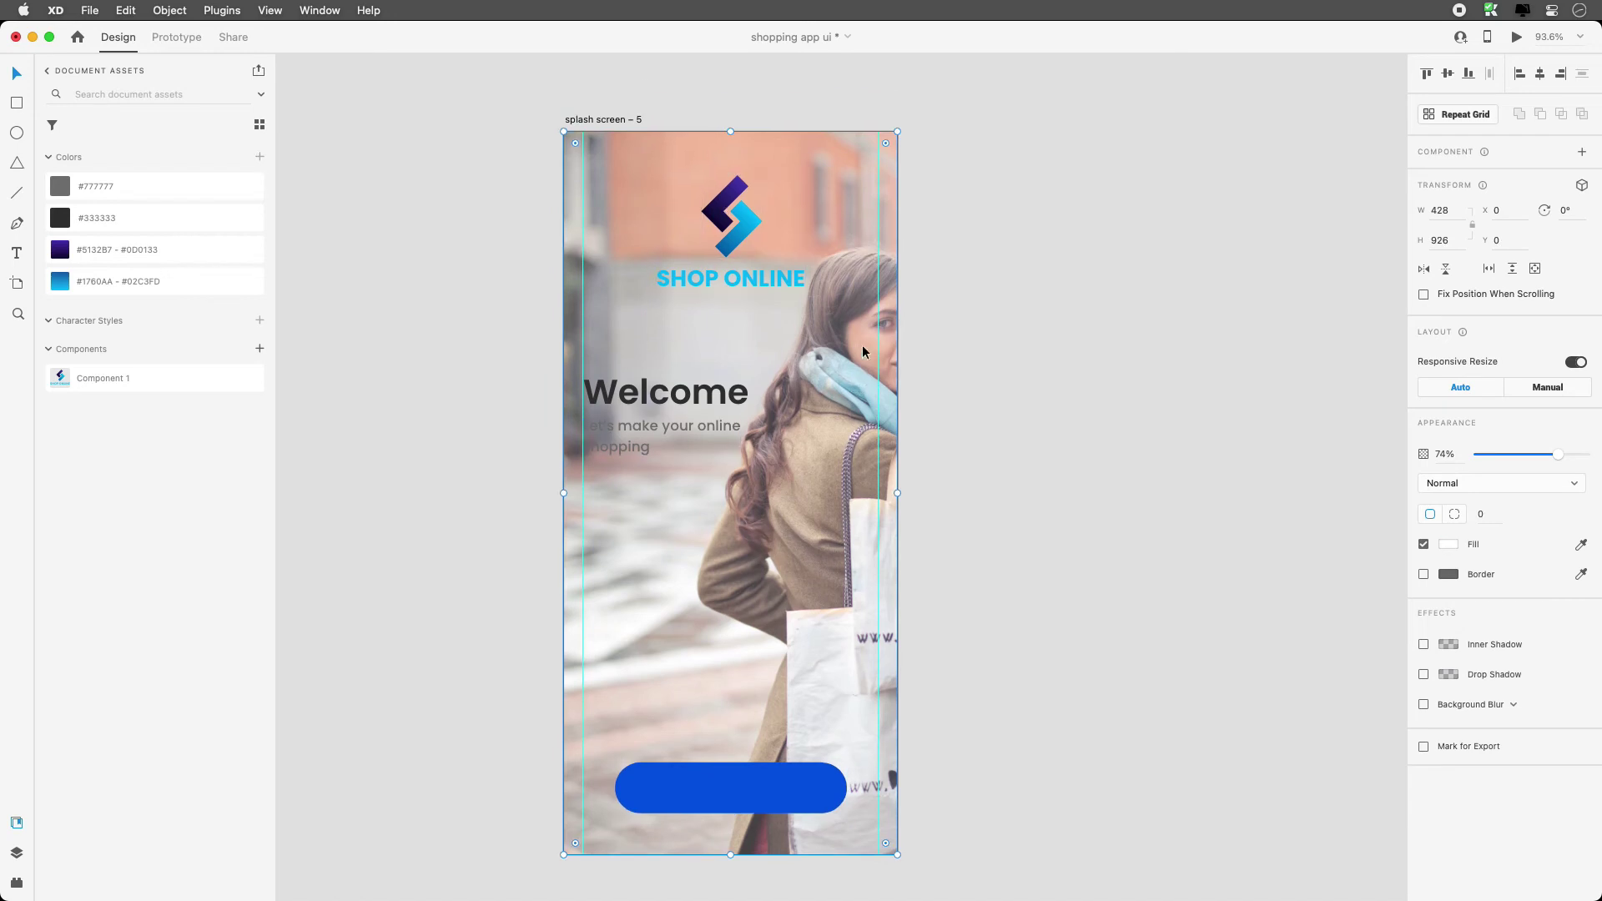
key(z)
drag(501, 100, 1037, 637)
key(v)
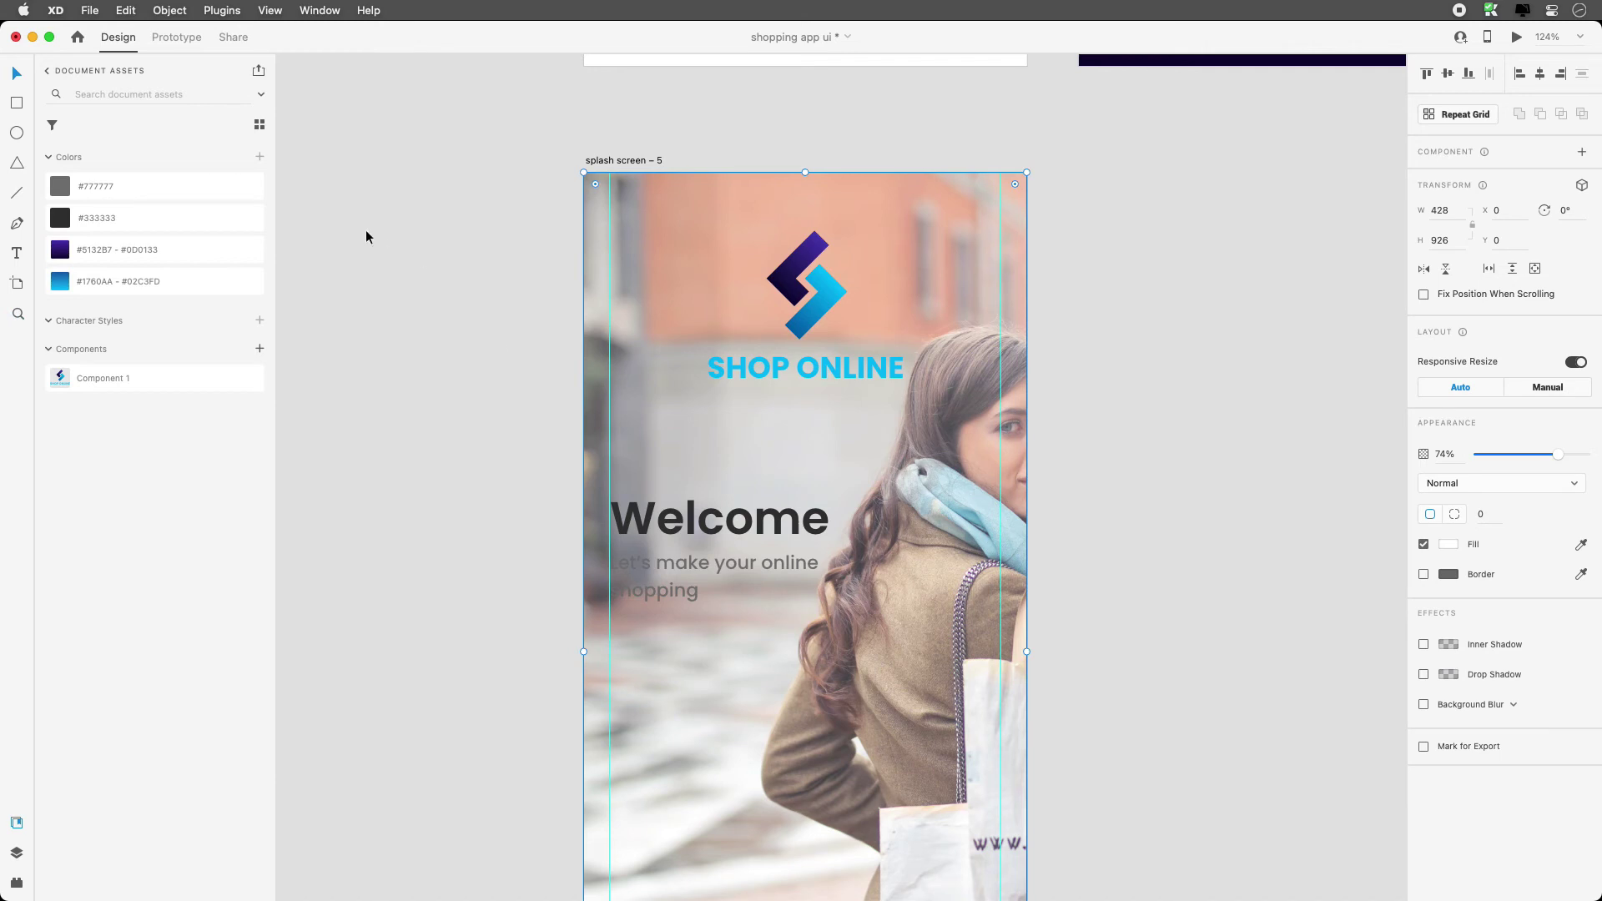
click(17, 222)
key(Escape)
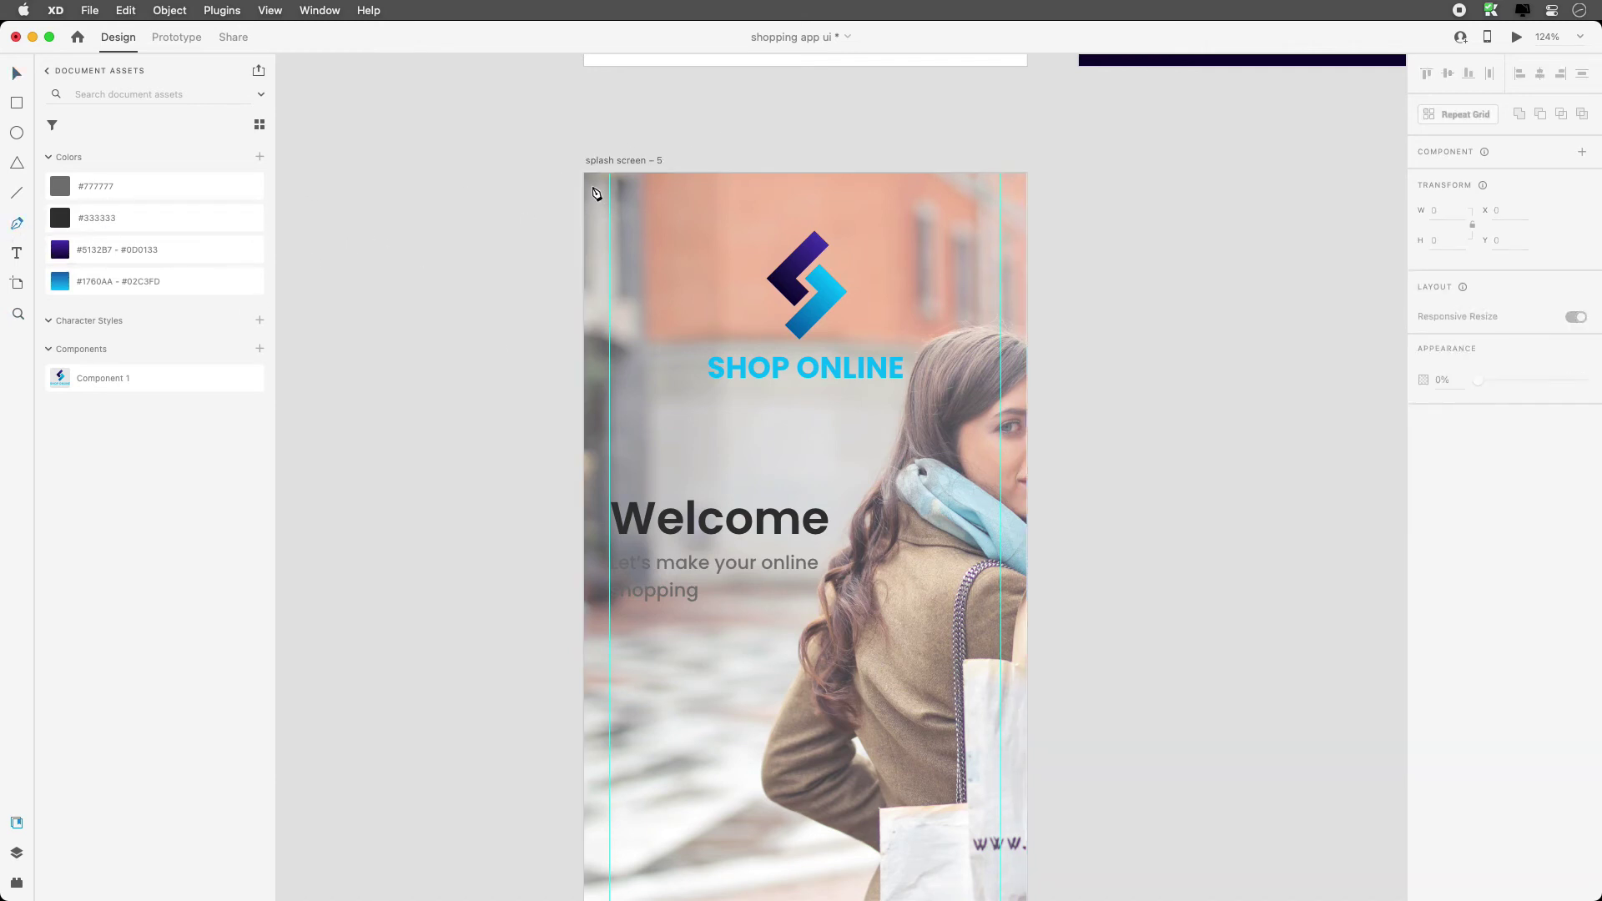
click(583, 173)
click(583, 619)
click(822, 620)
Continue the Pen outline in curves up along the woman's hair and over her head, then close it via the artboard's upper-right corner.
mouse_move(848, 546)
mouse_down()
mouse_move(879, 517)
mouse_move(869, 584)
mouse_move(796, 587)
mouse_up()
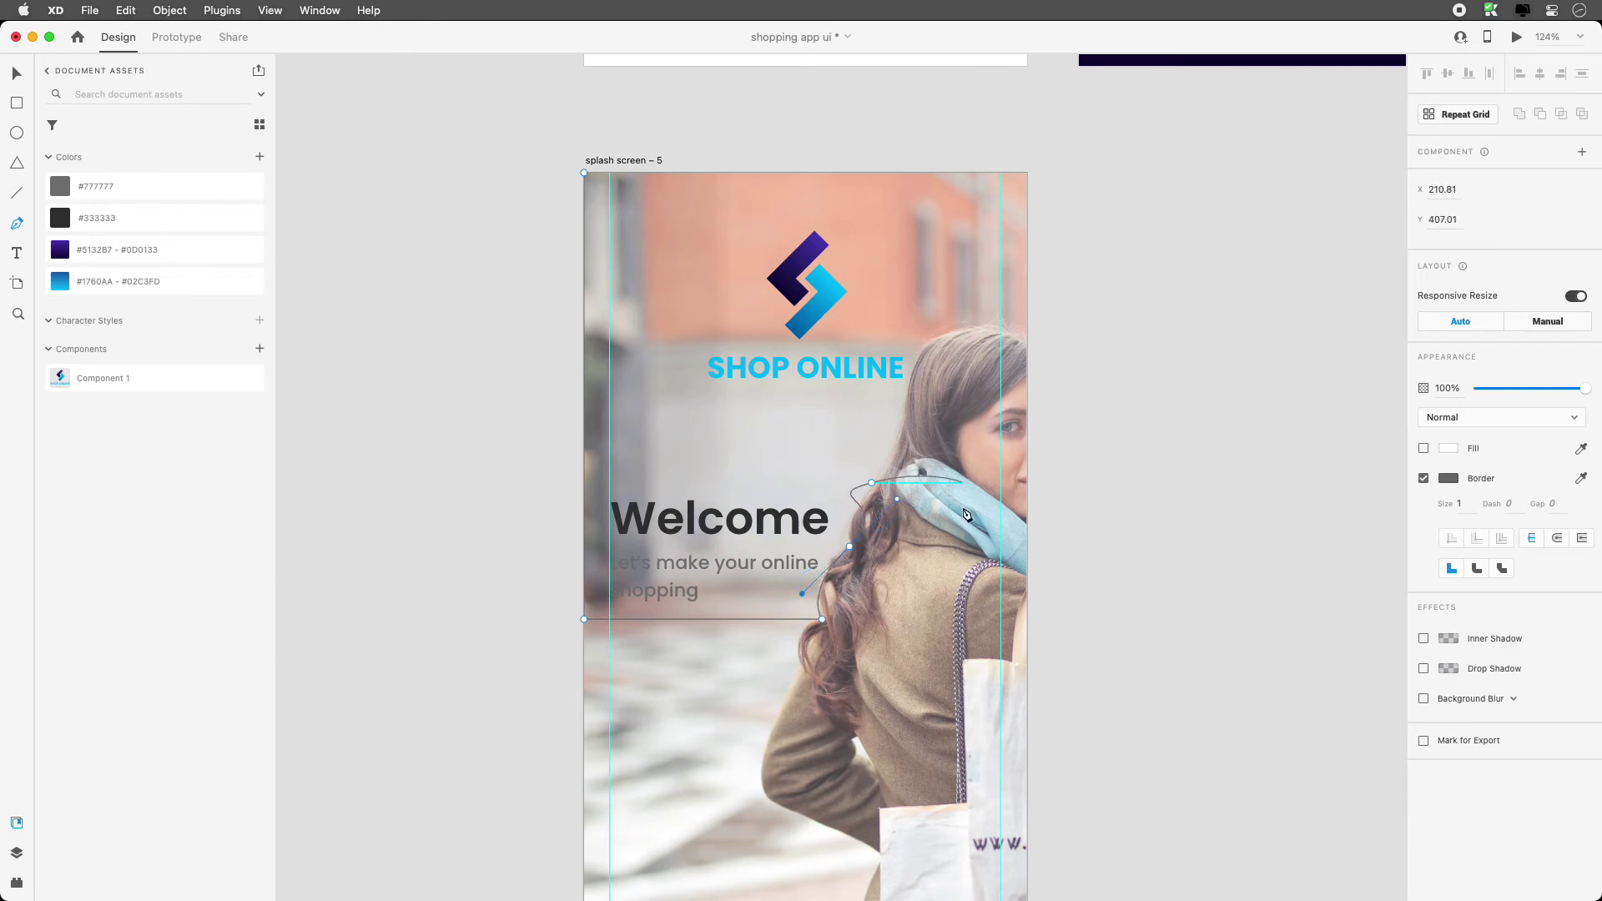
drag(915, 508, 859, 542)
drag(872, 483, 826, 509)
click(871, 484)
click(901, 404)
drag(965, 324, 1051, 188)
click(1028, 173)
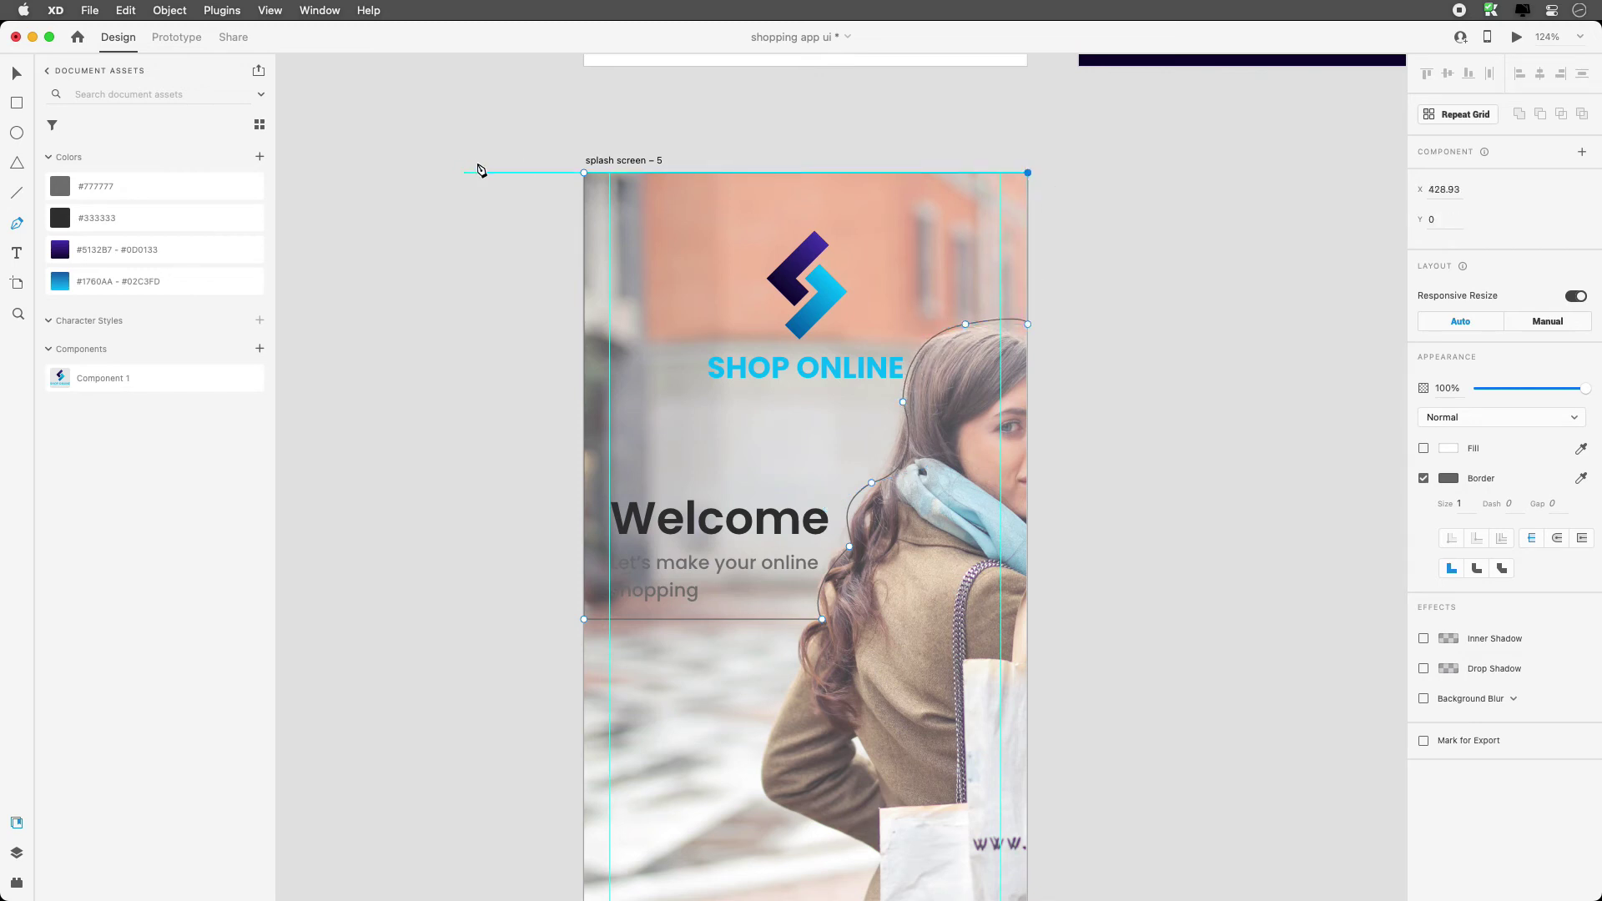
click(584, 172)
key(Escape)
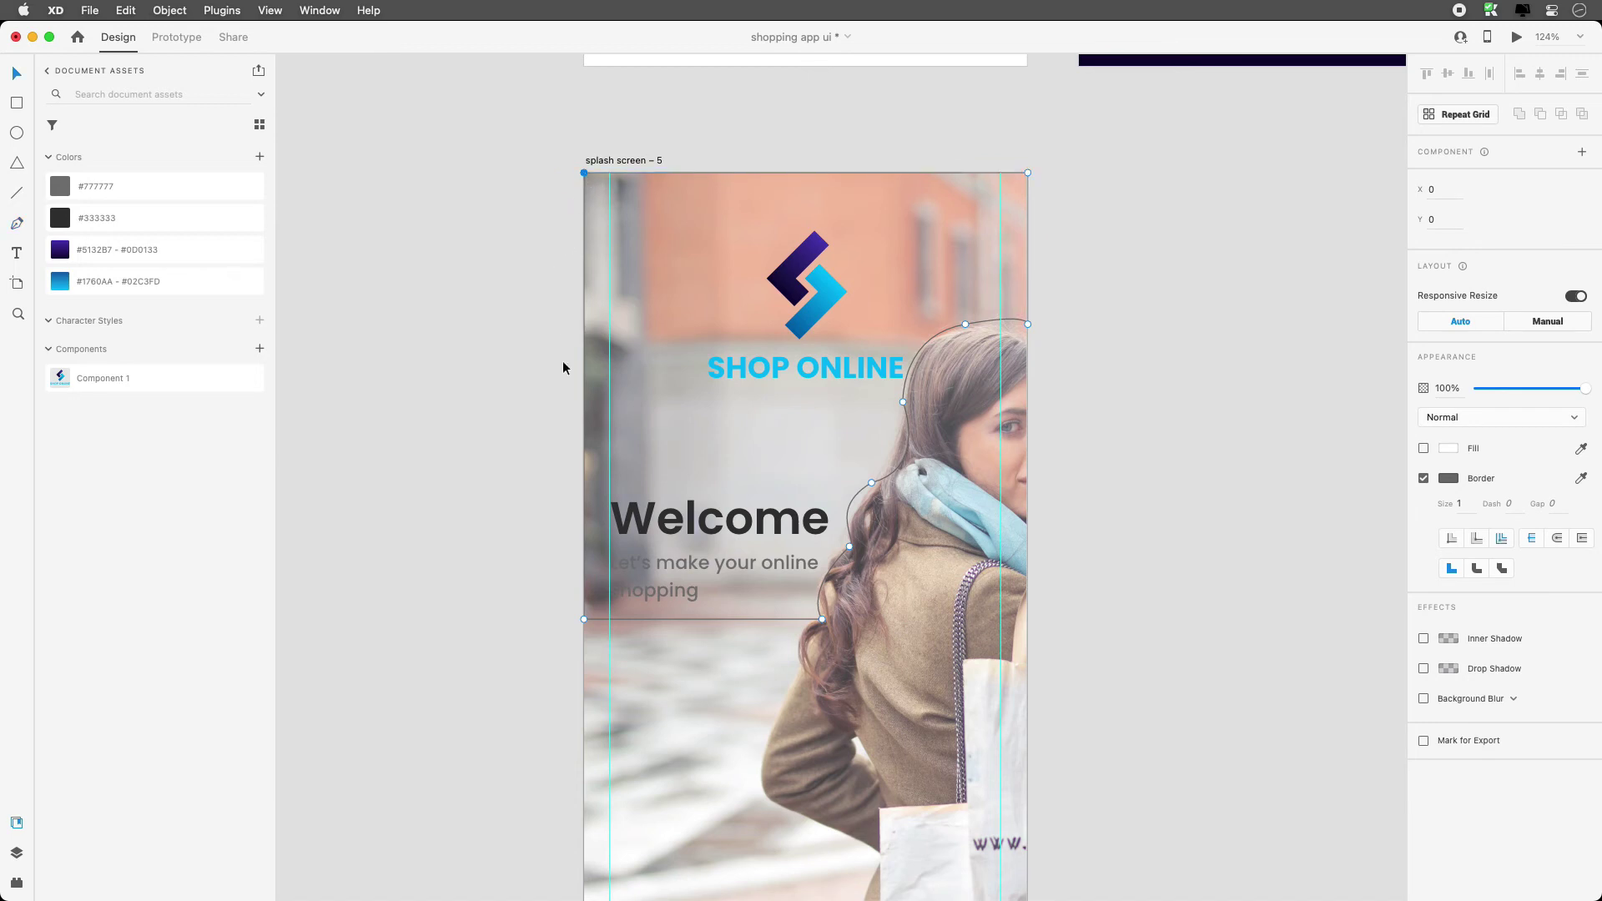
Give the traced shape a borderless white fill with an object blur of 19.
click(1423, 478)
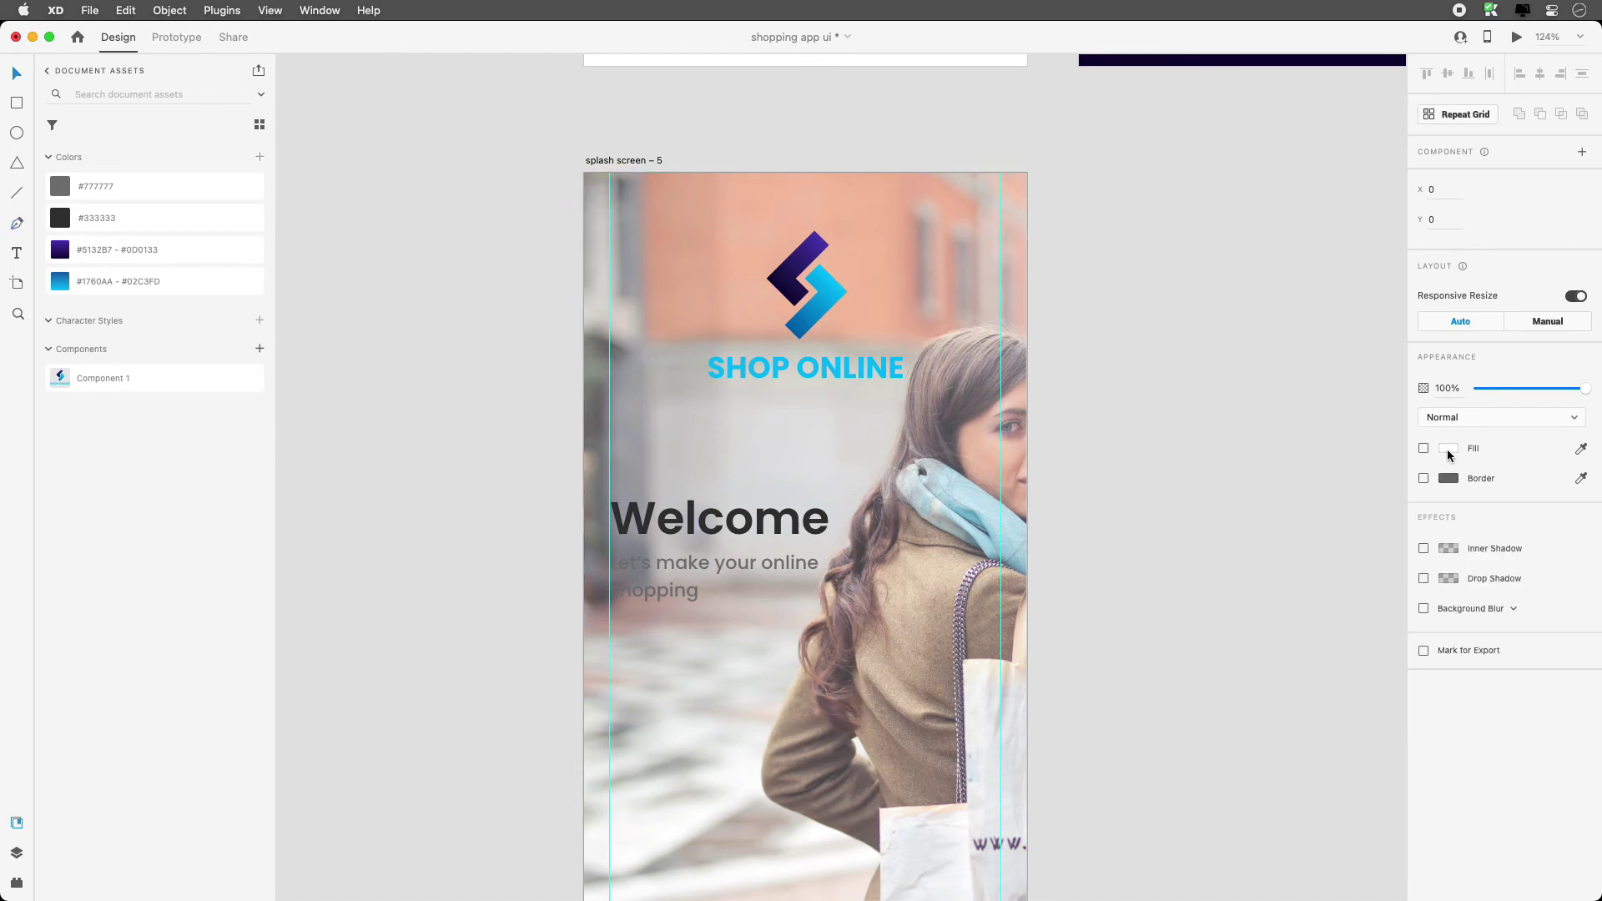
click(1424, 448)
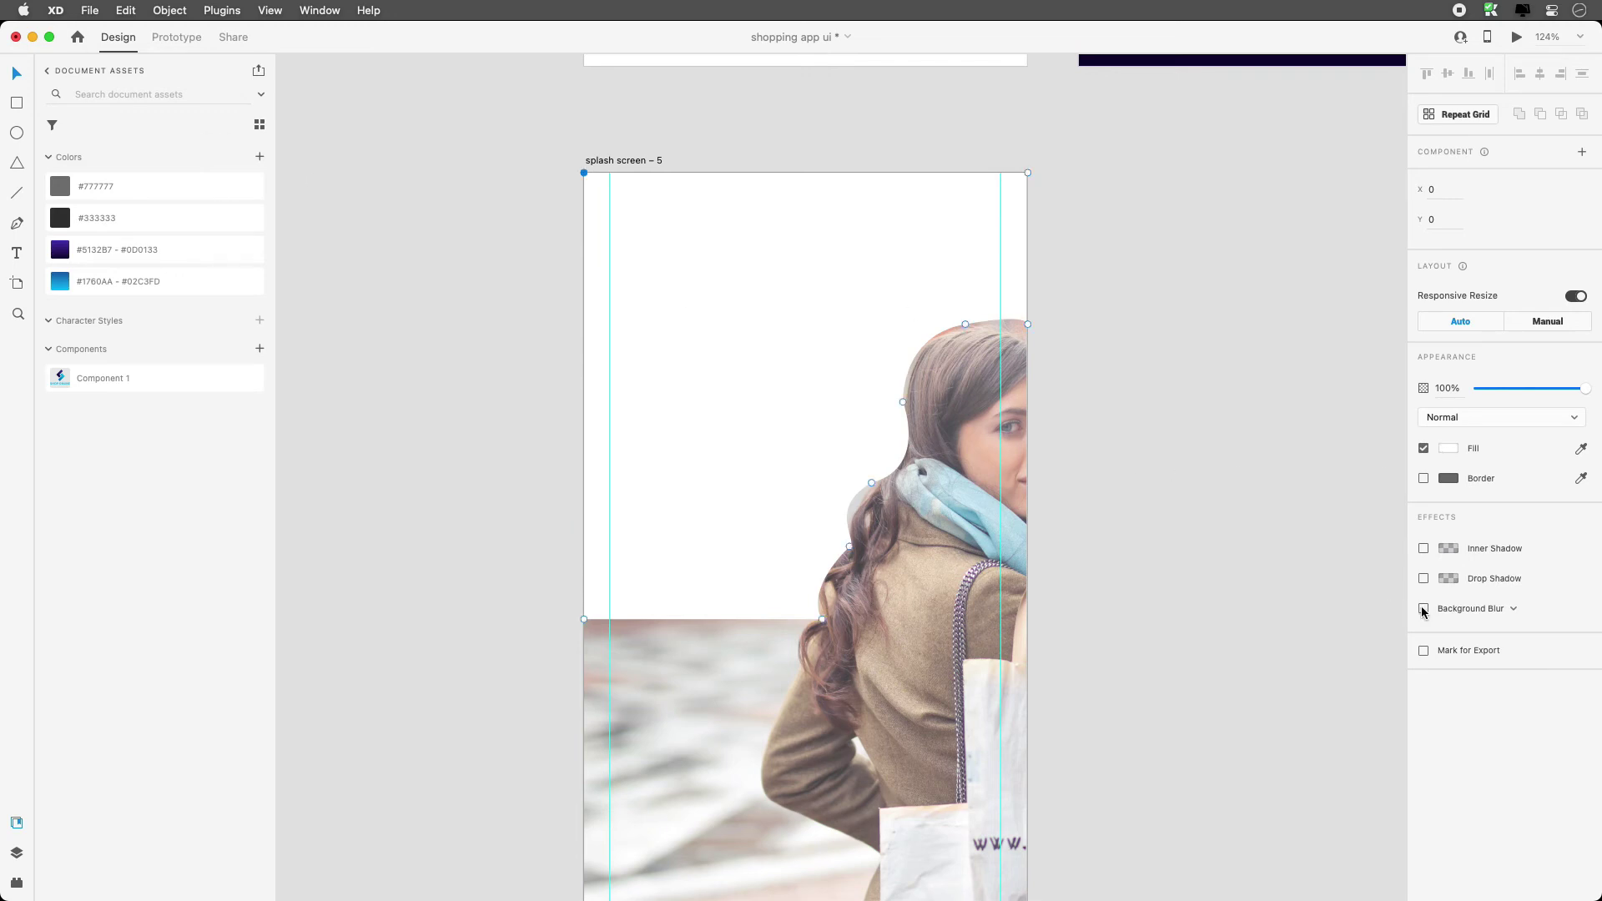
click(1455, 610)
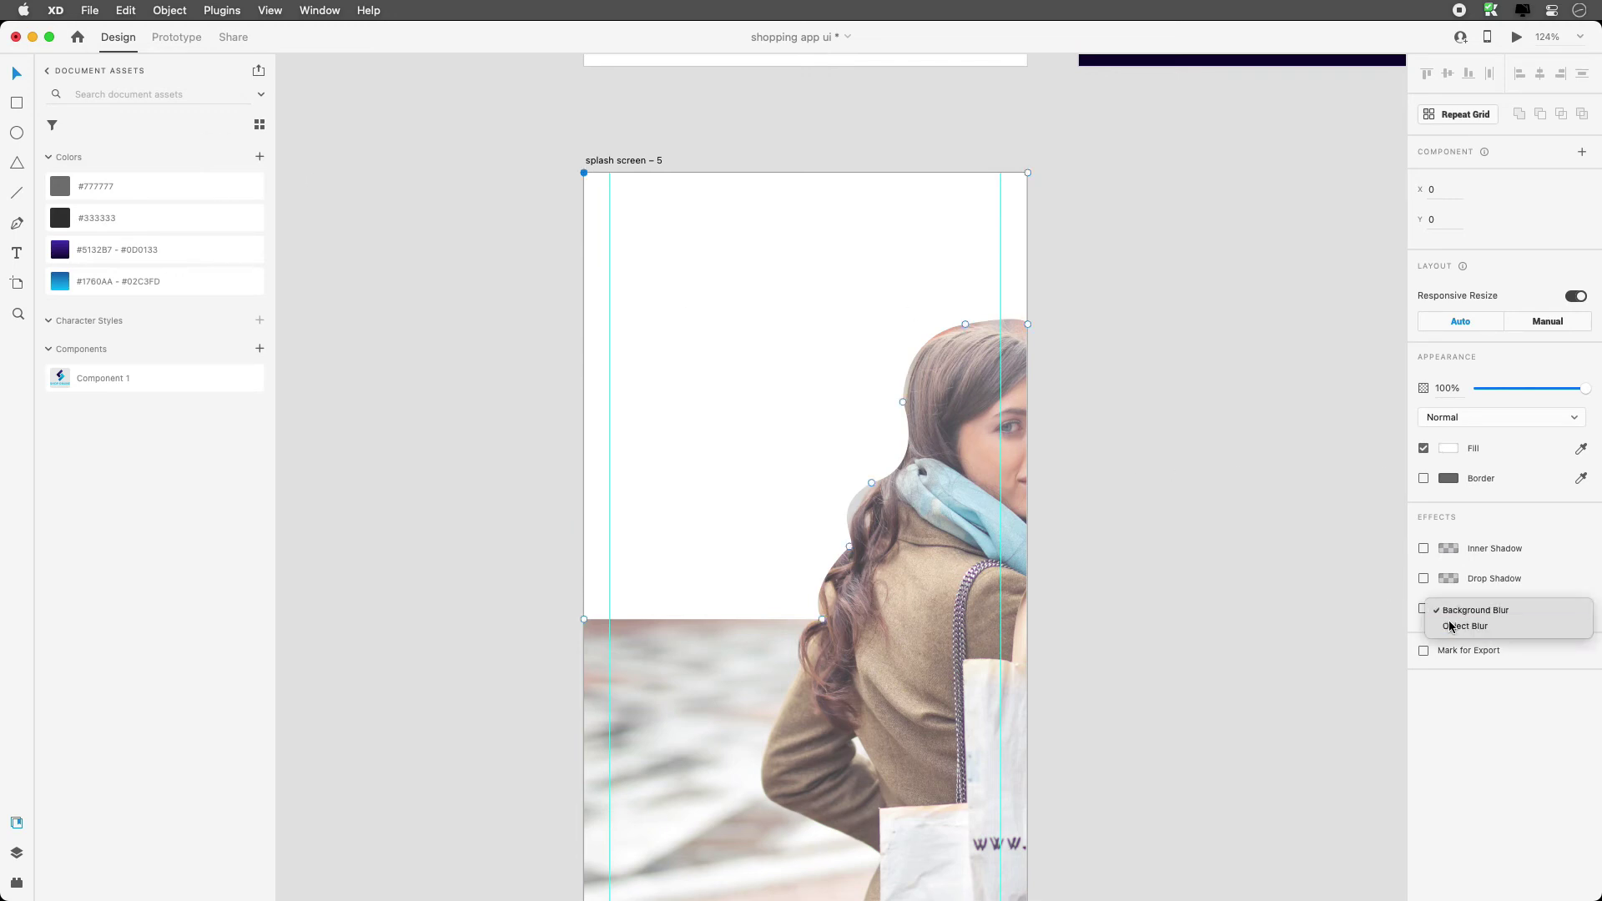
click(1448, 626)
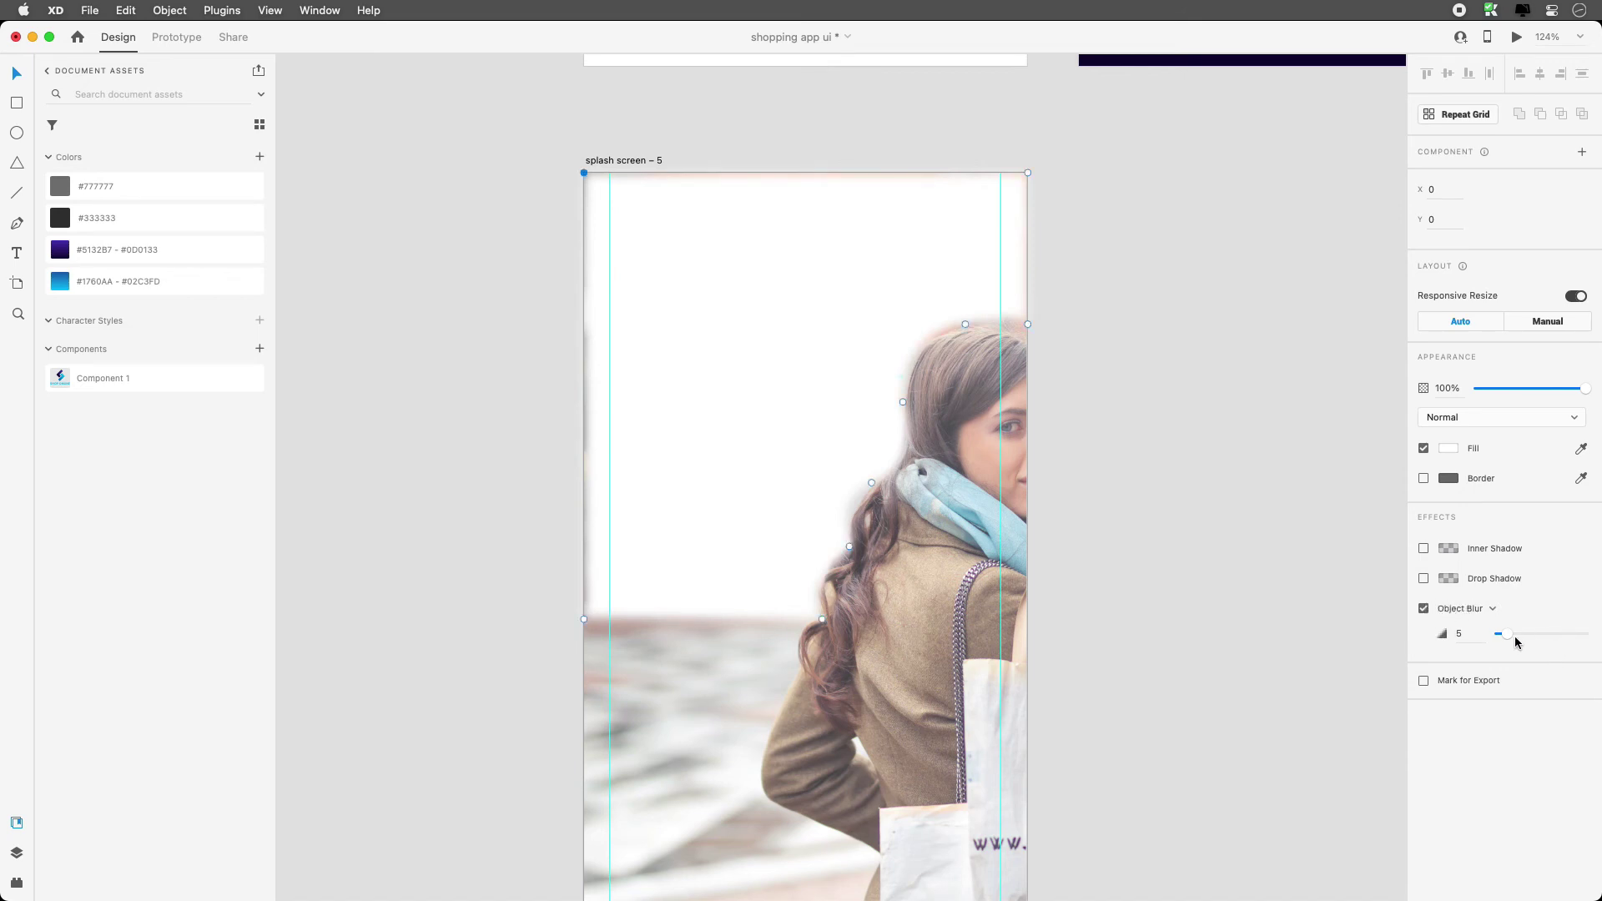
mouse_move(1512, 635)
mouse_down()
mouse_move(1588, 639)
mouse_move(1537, 640)
mouse_up()
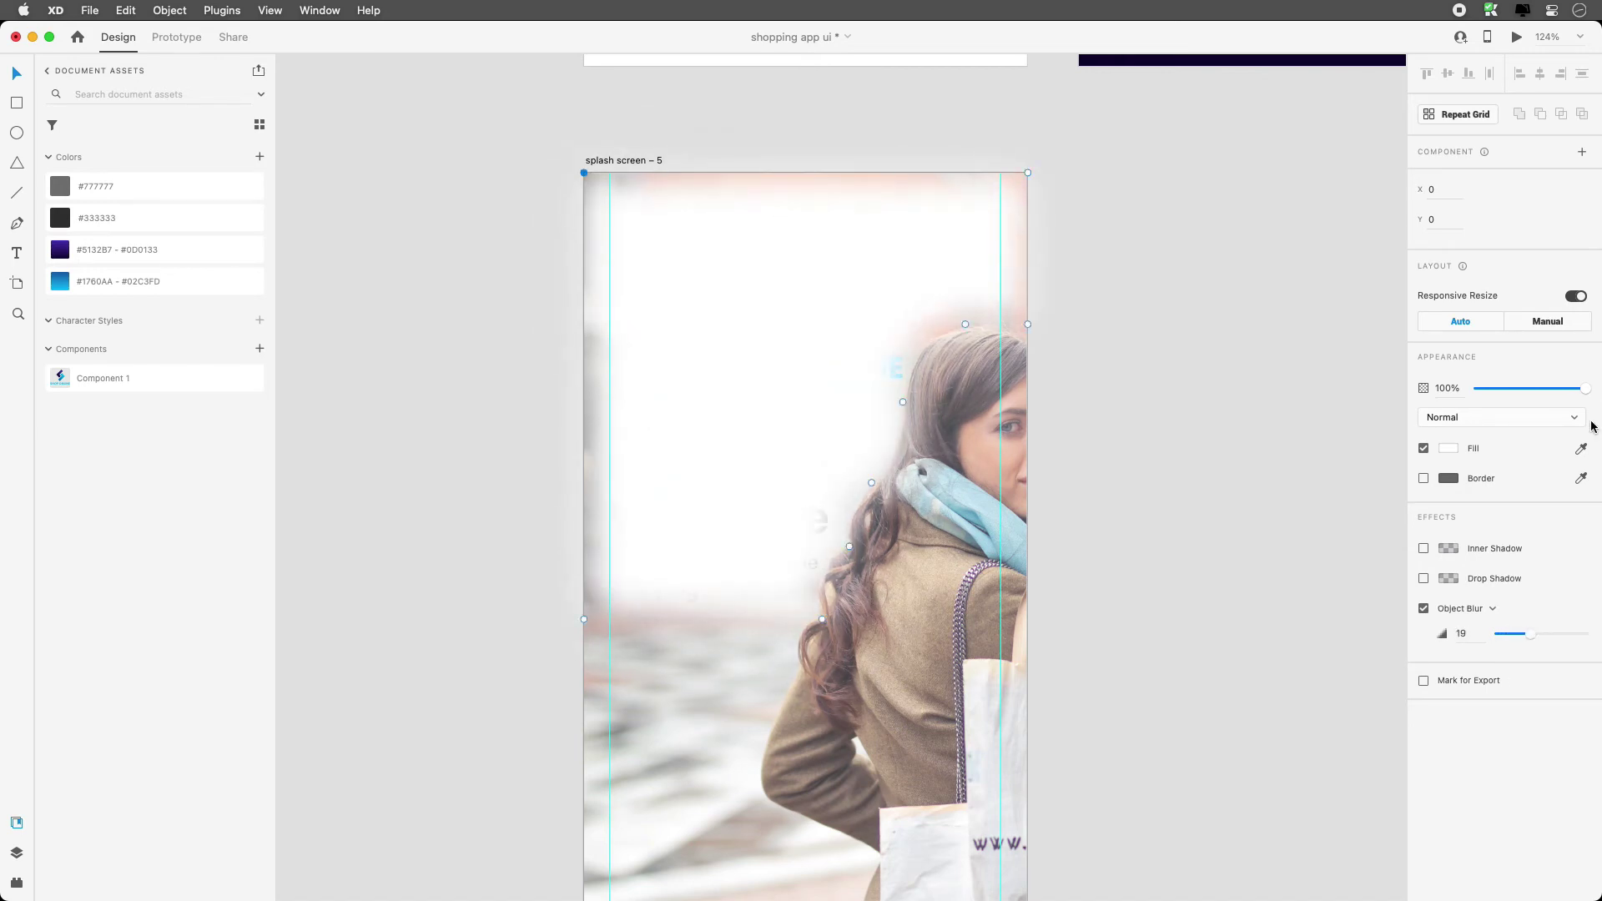
Lower the white shape's opacity to 49% and send it behind the logo and welcome texts.
drag(1586, 389, 1531, 390)
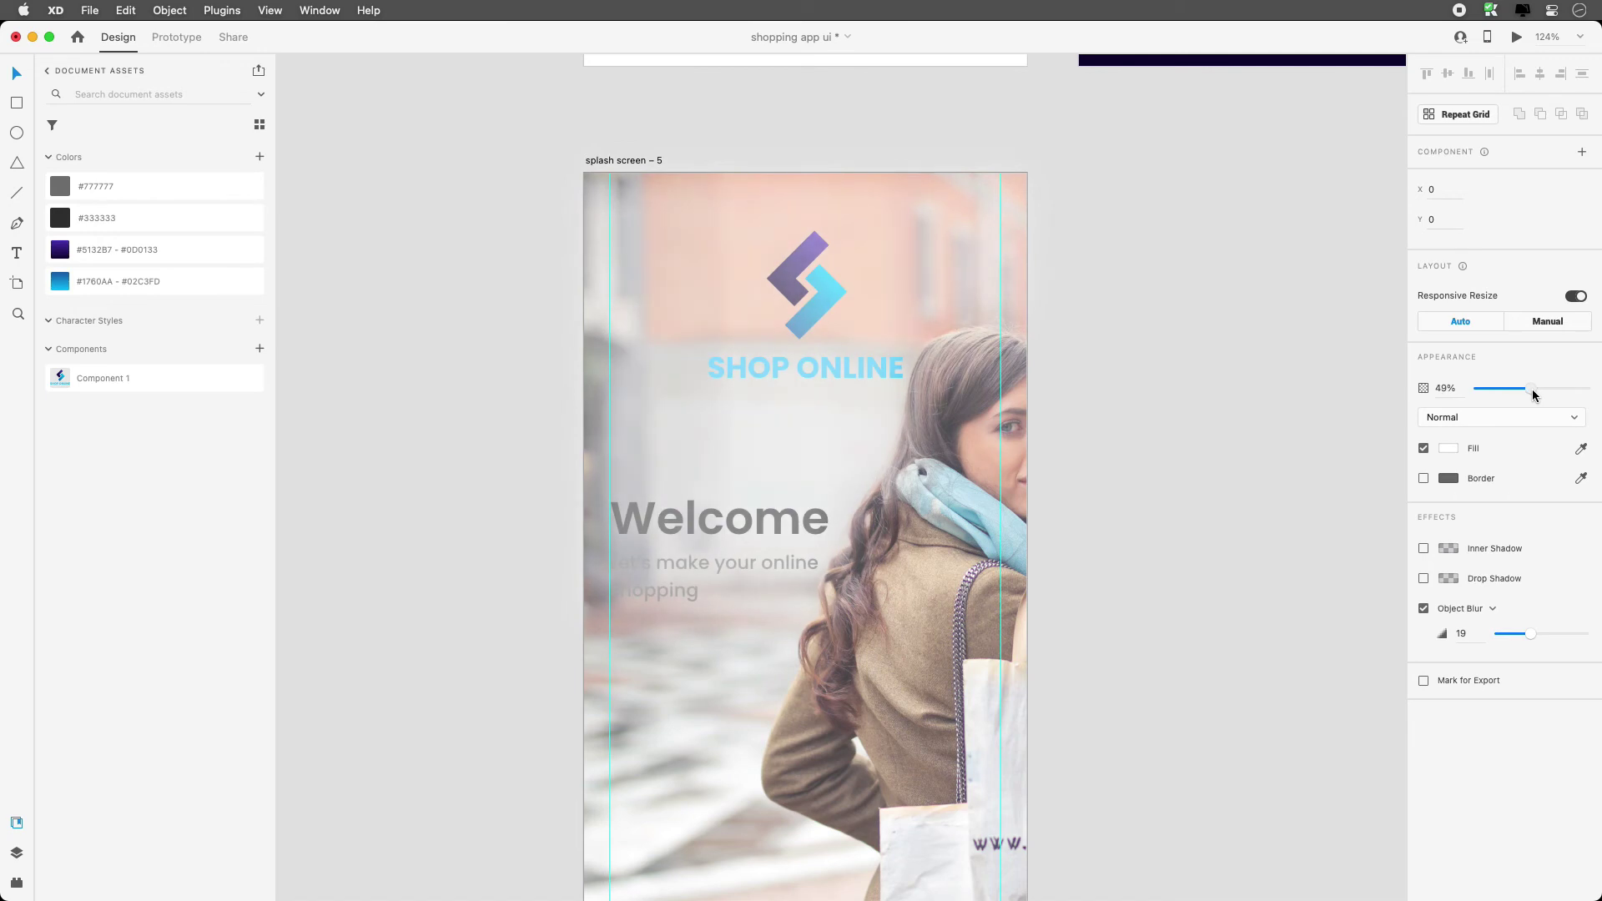
right_click(810, 198)
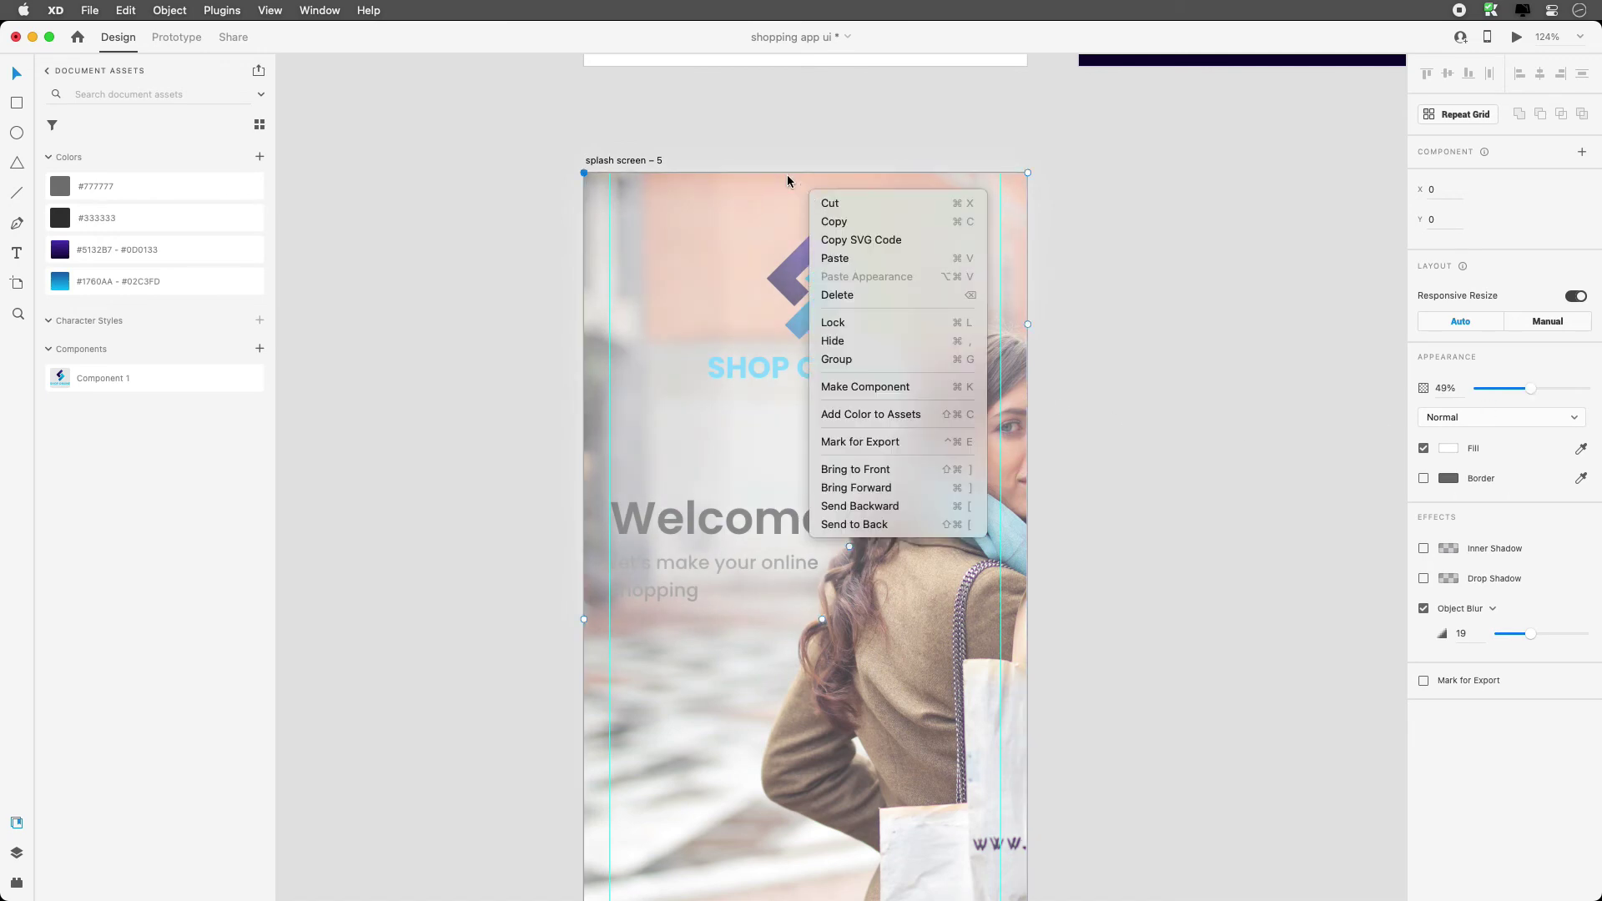
click(914, 506)
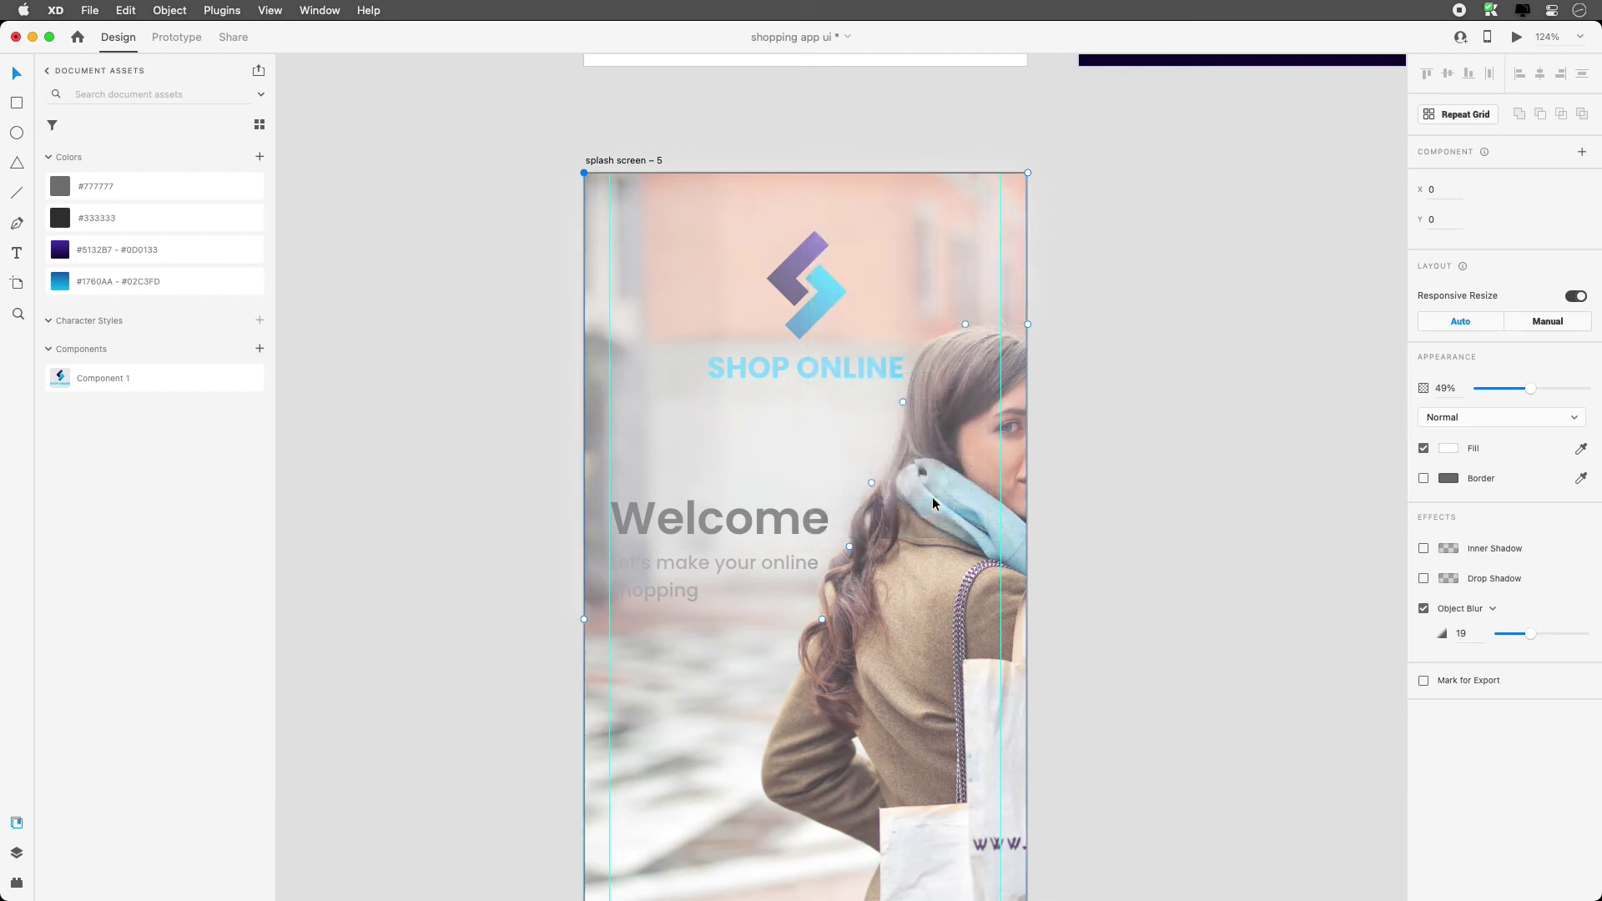
key(super+bracketleft)
key(super+bracketleft)
key(super+bracketleft)
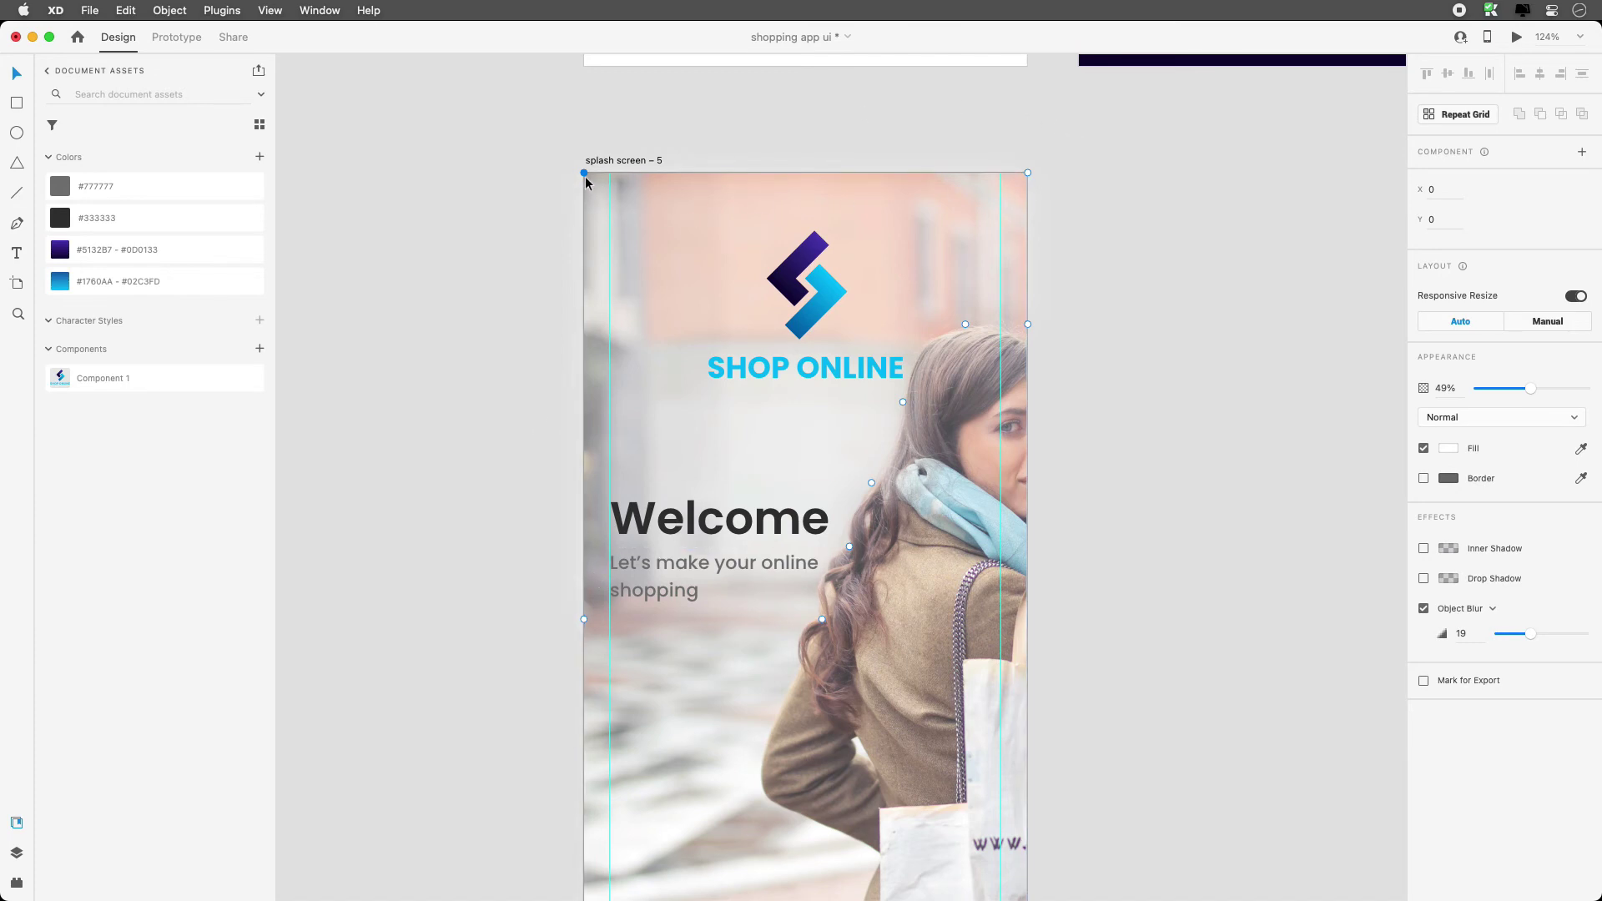
Move the blurred shape's outer anchor points beyond the artboard edges and refit the point at the top of the woman's head.
drag(584, 173, 556, 147)
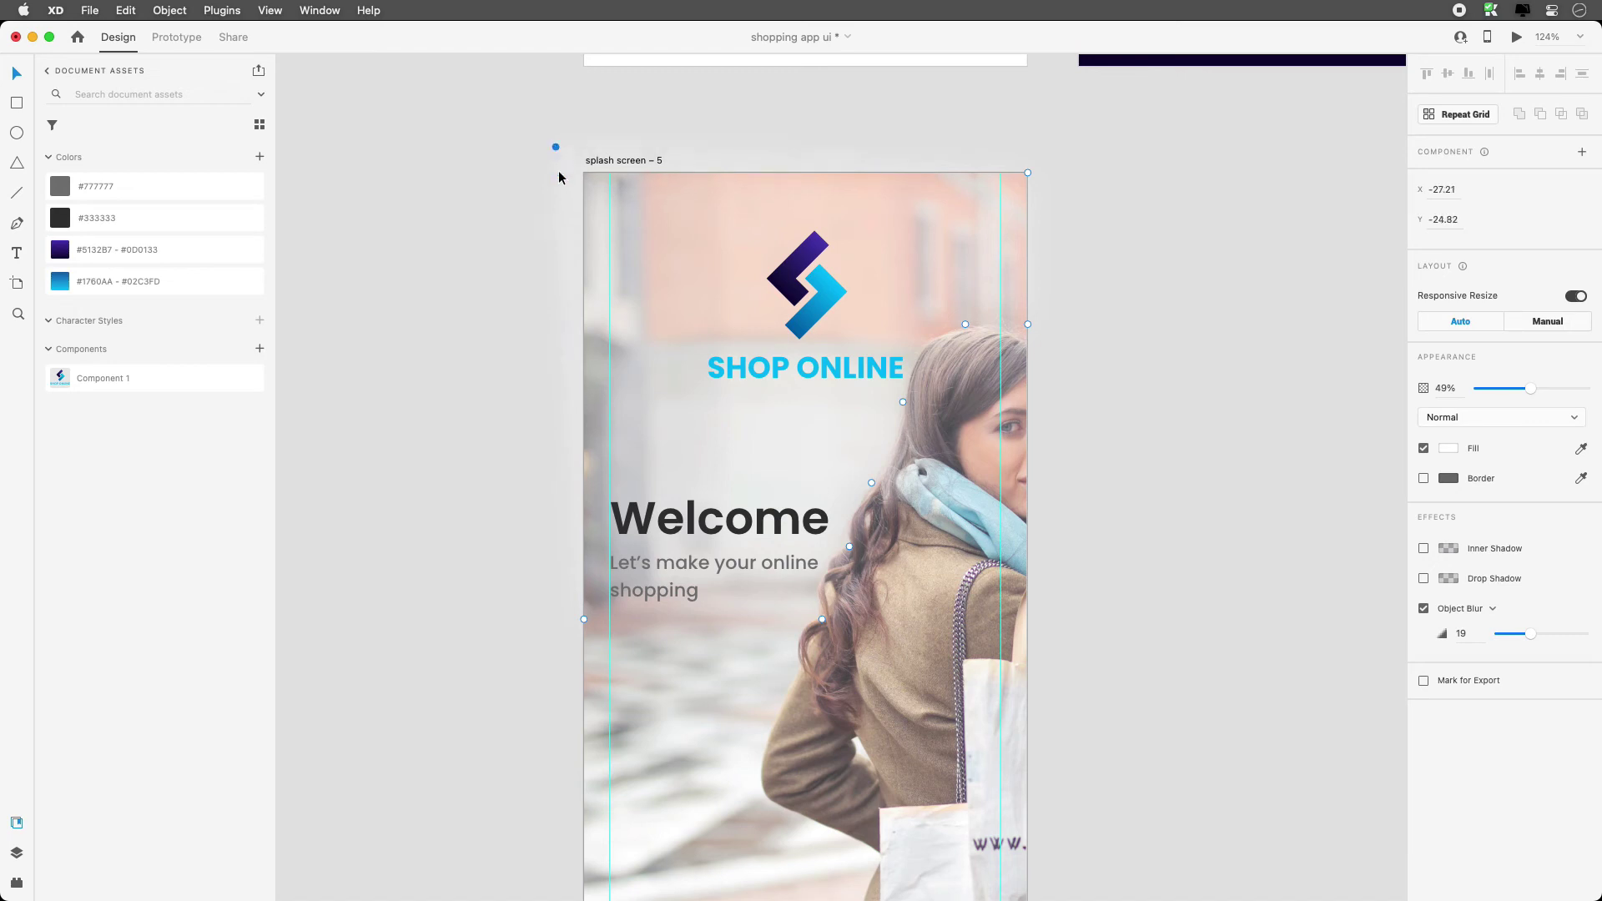
drag(584, 619, 523, 626)
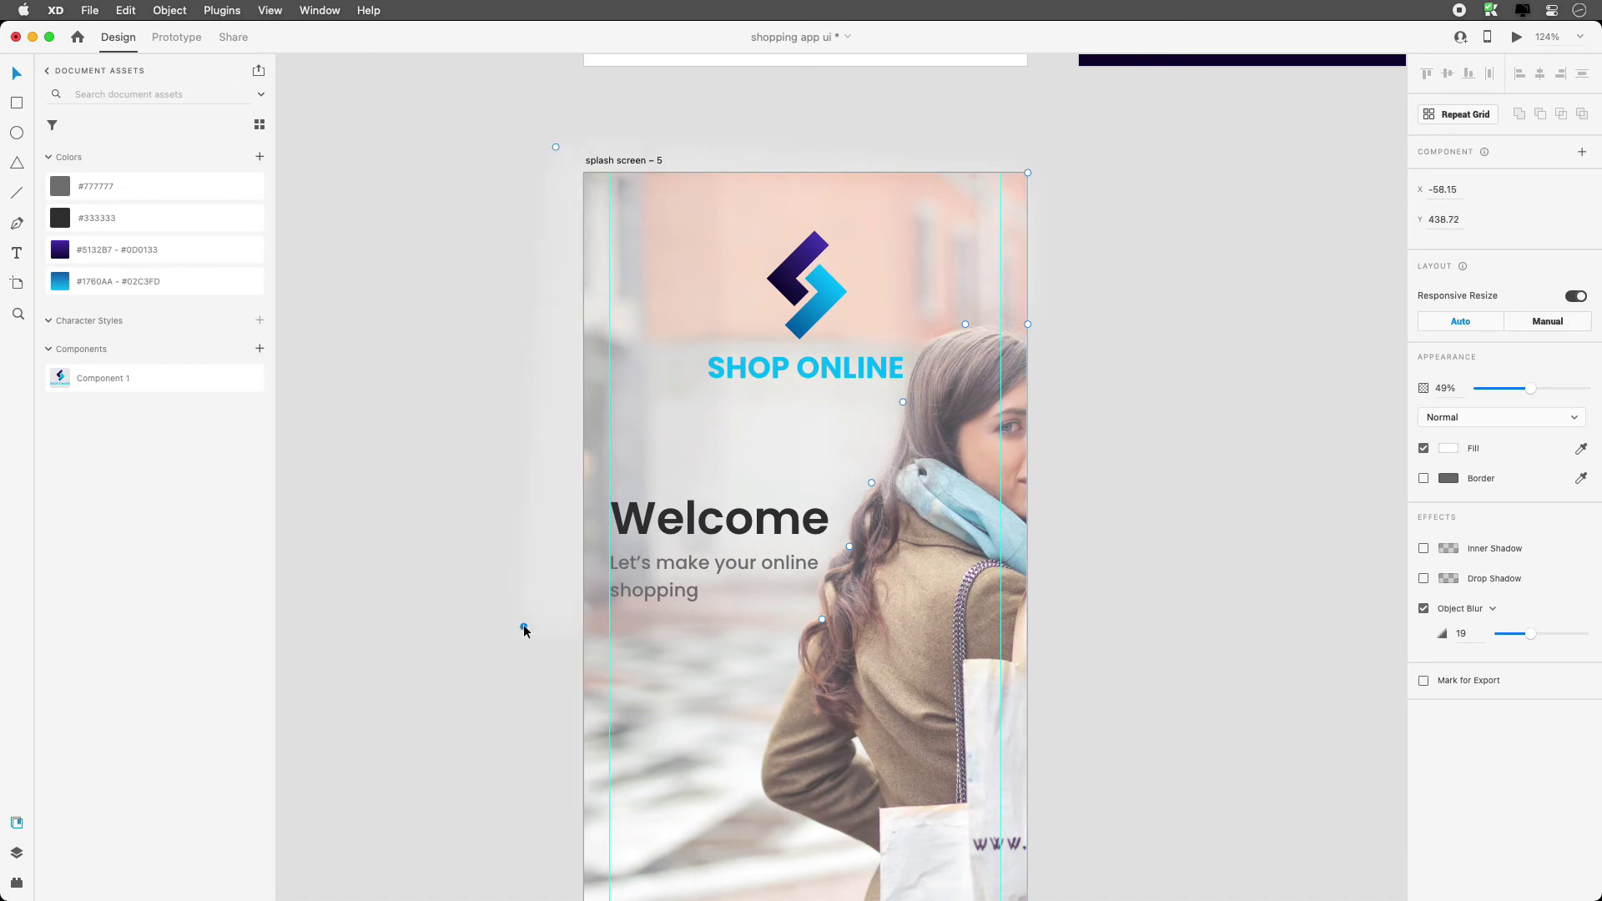
drag(554, 148, 519, 129)
drag(1028, 172, 1088, 147)
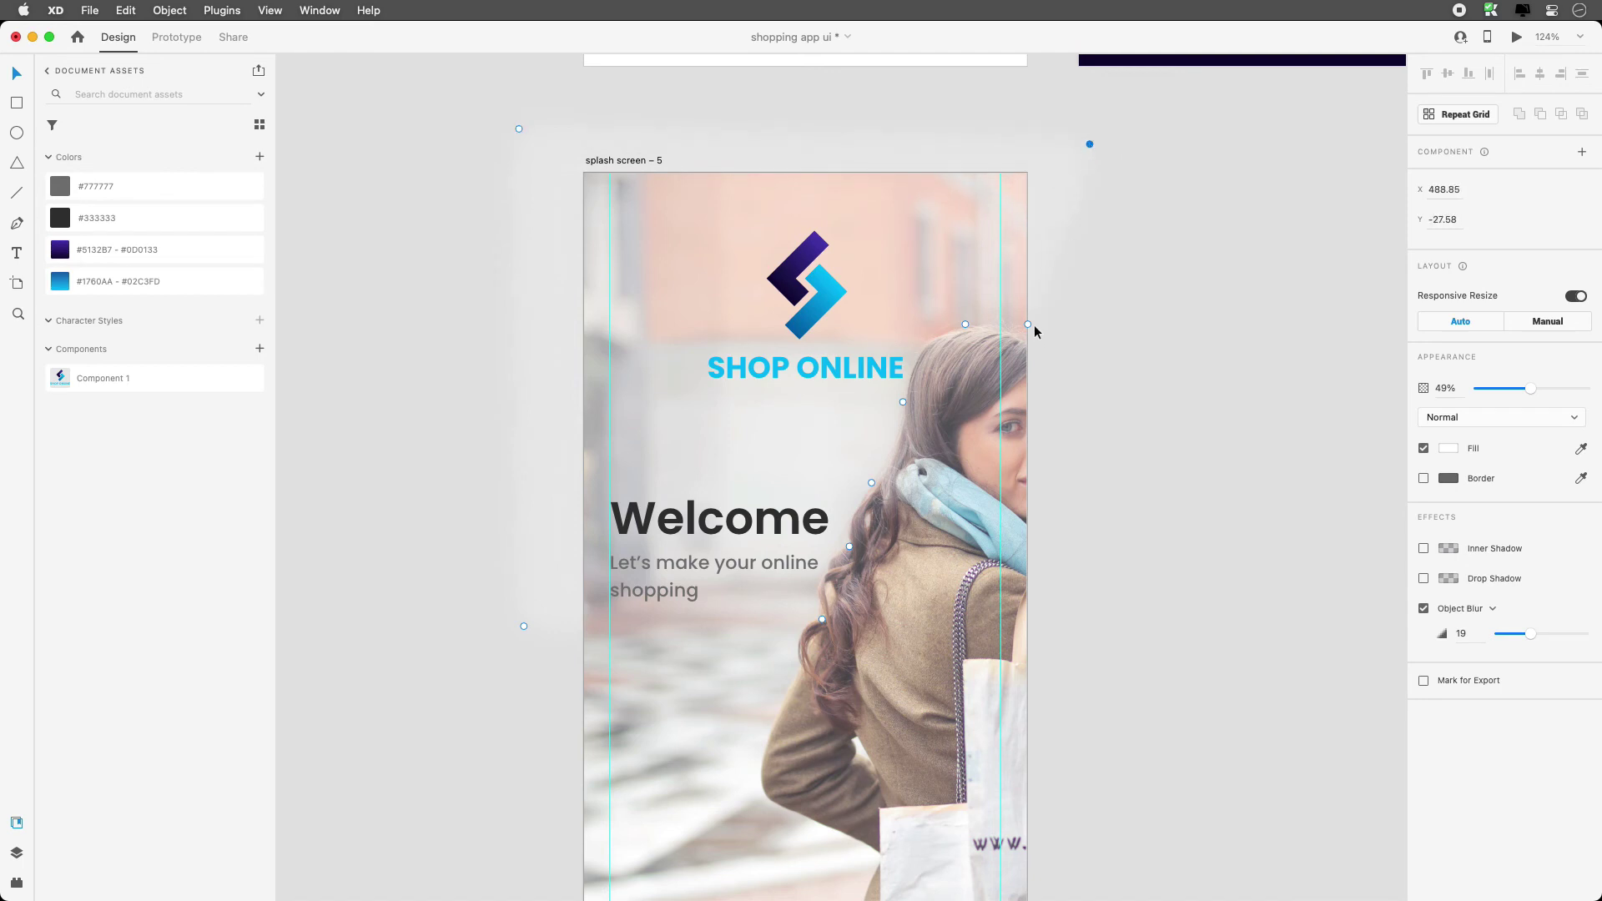
drag(1027, 324, 1080, 338)
drag(965, 324, 976, 337)
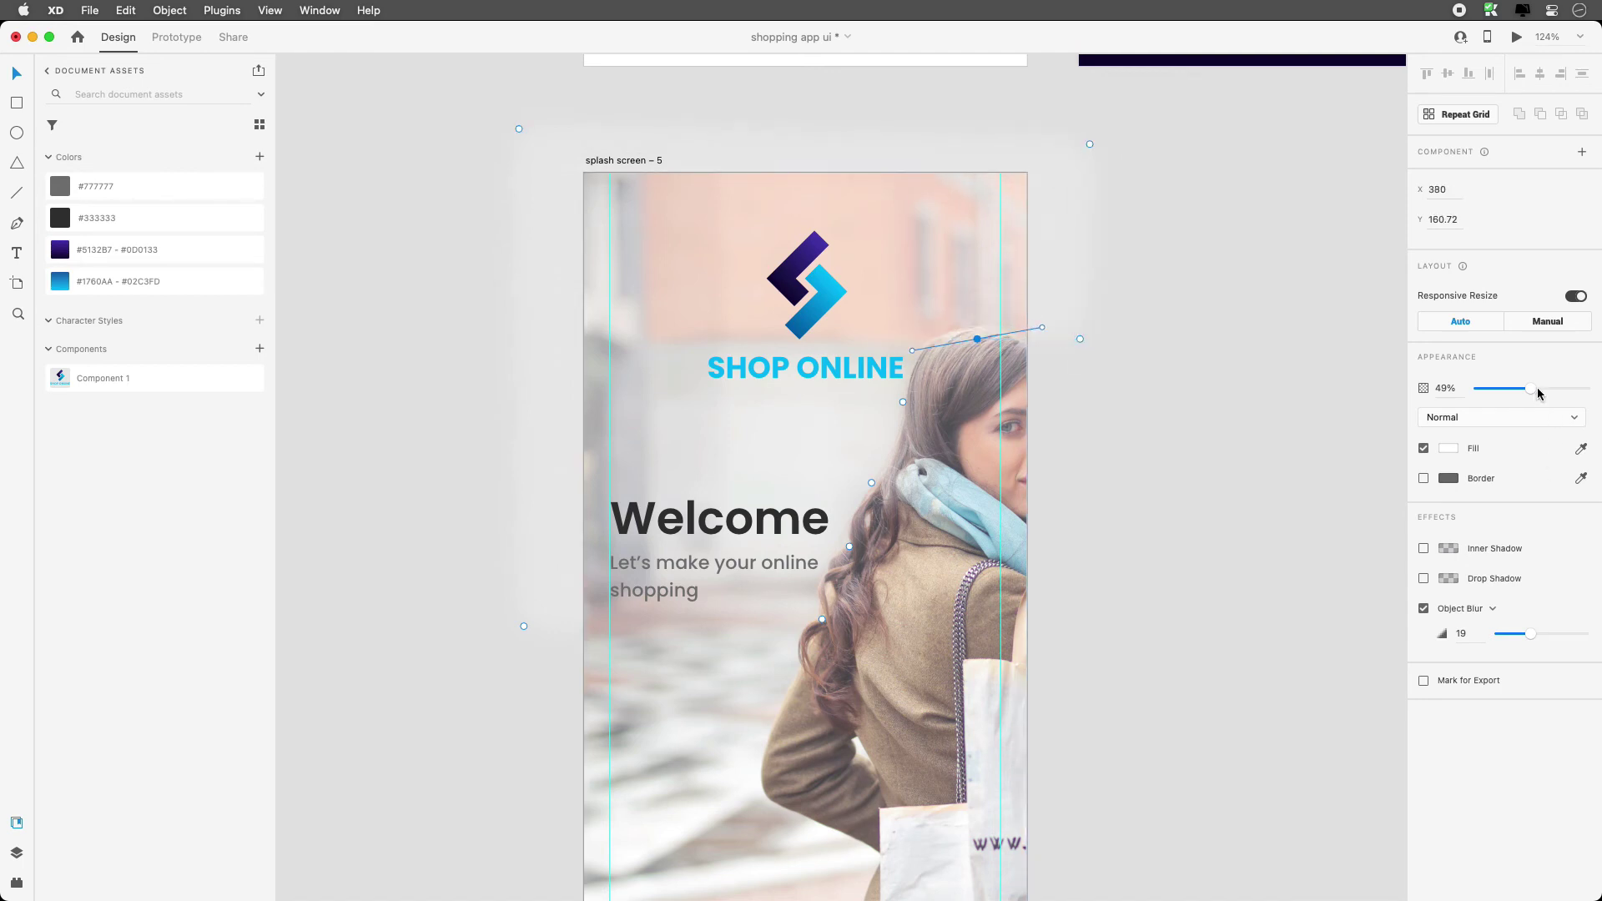
Set the blurred shape's opacity to 62% and move its lower anchor point beside the woman's hair slightly down and outward.
drag(1534, 389, 1546, 392)
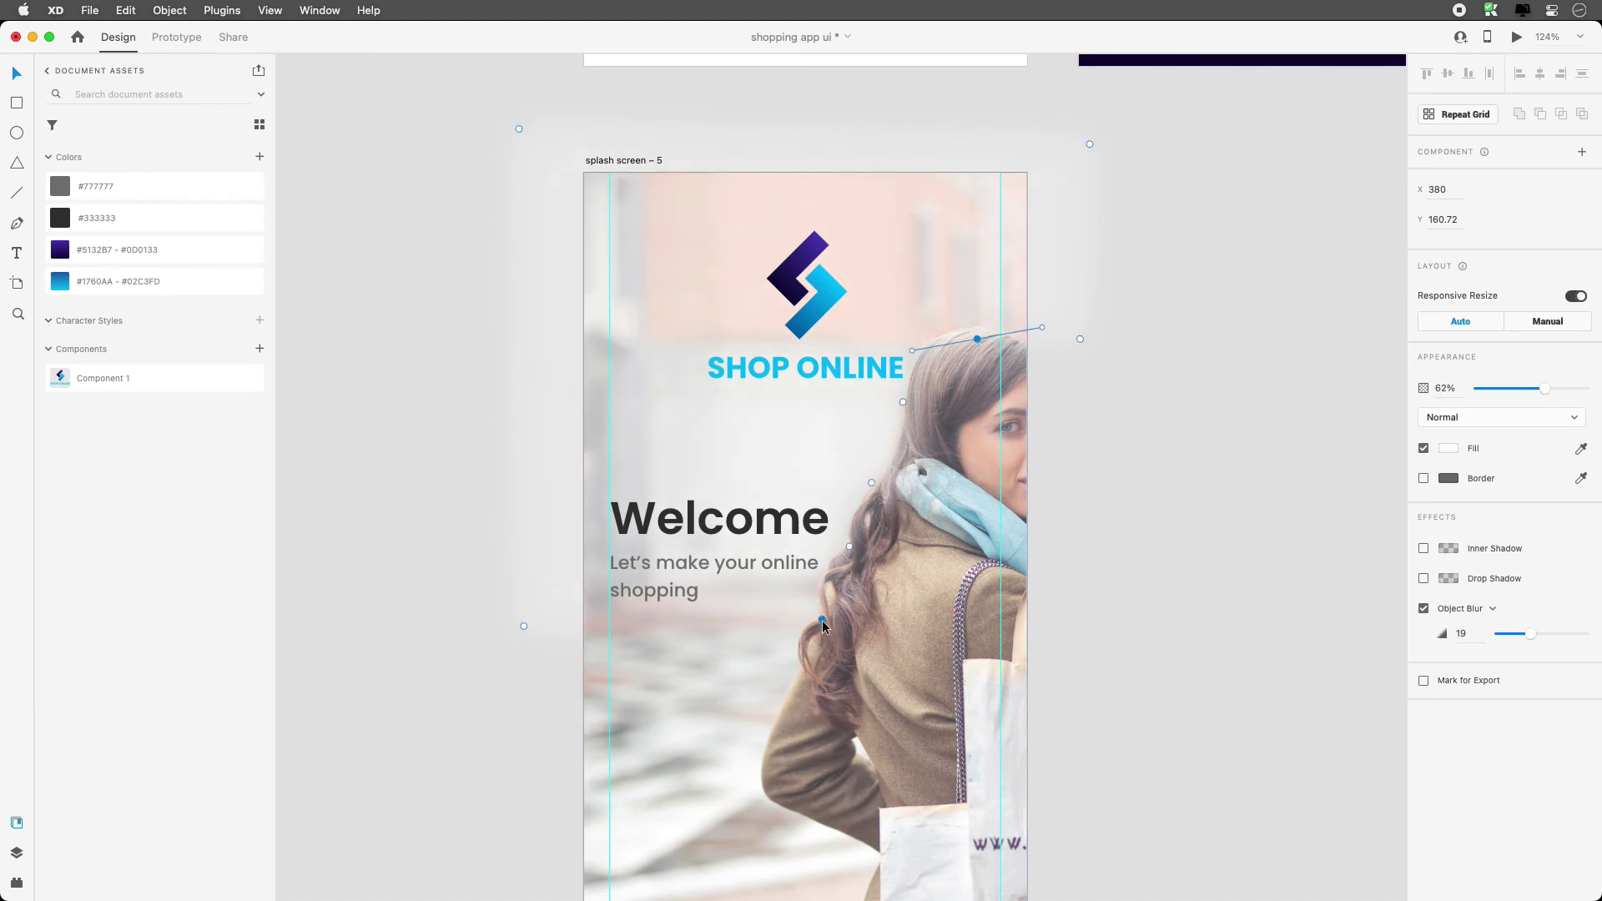
drag(823, 619, 804, 649)
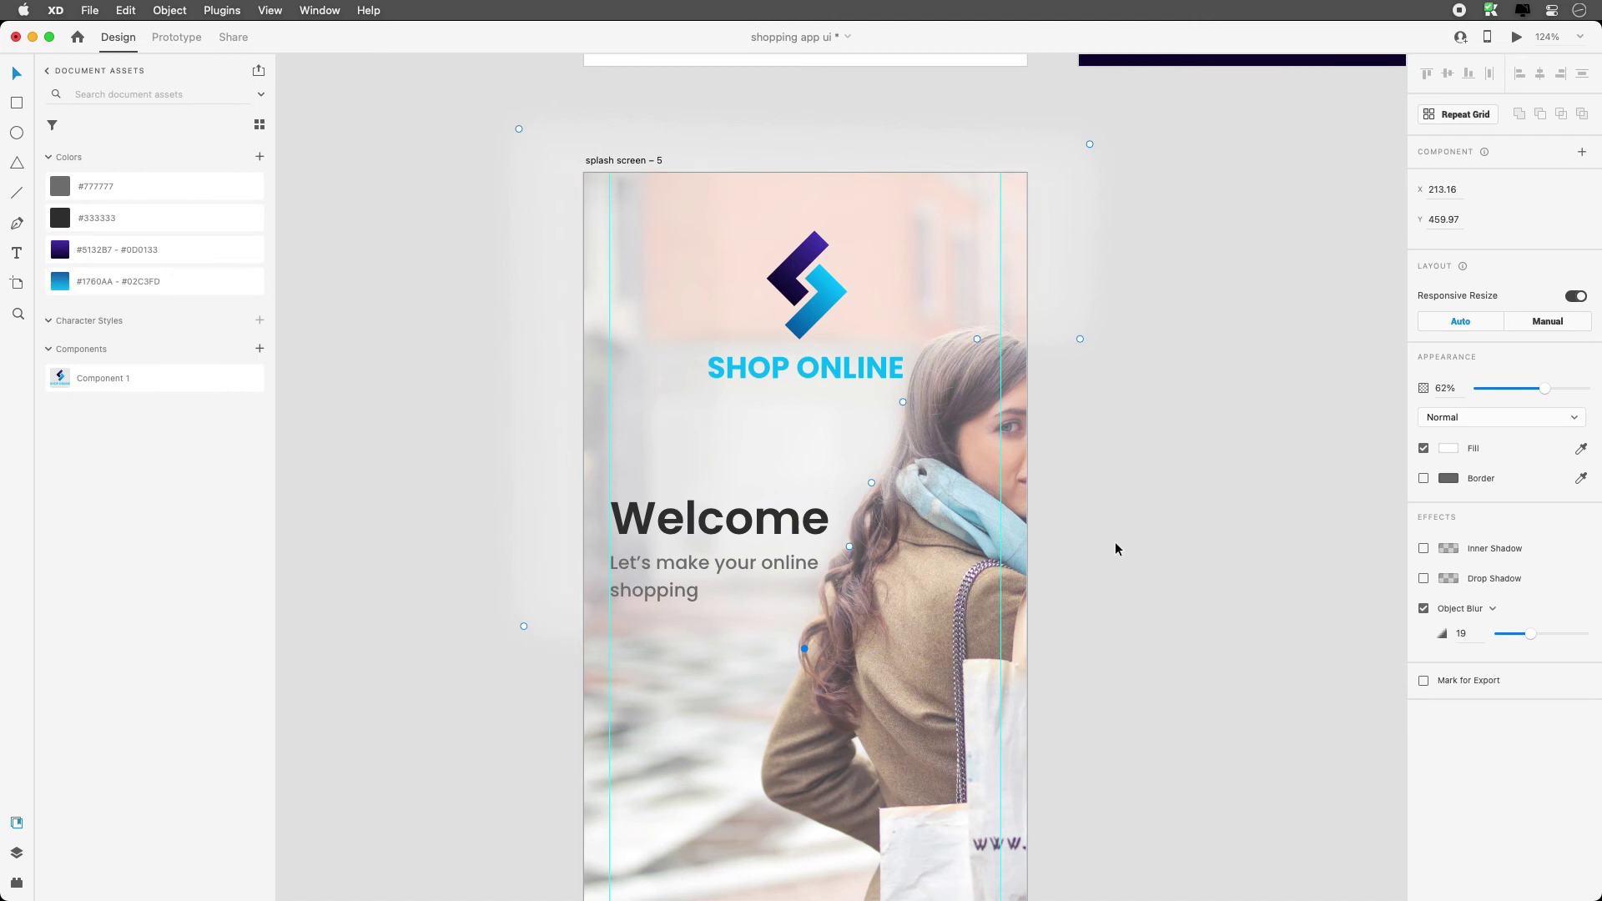
scroll(1114, 549, down, 3)
scroll(1088, 547, down, 3)
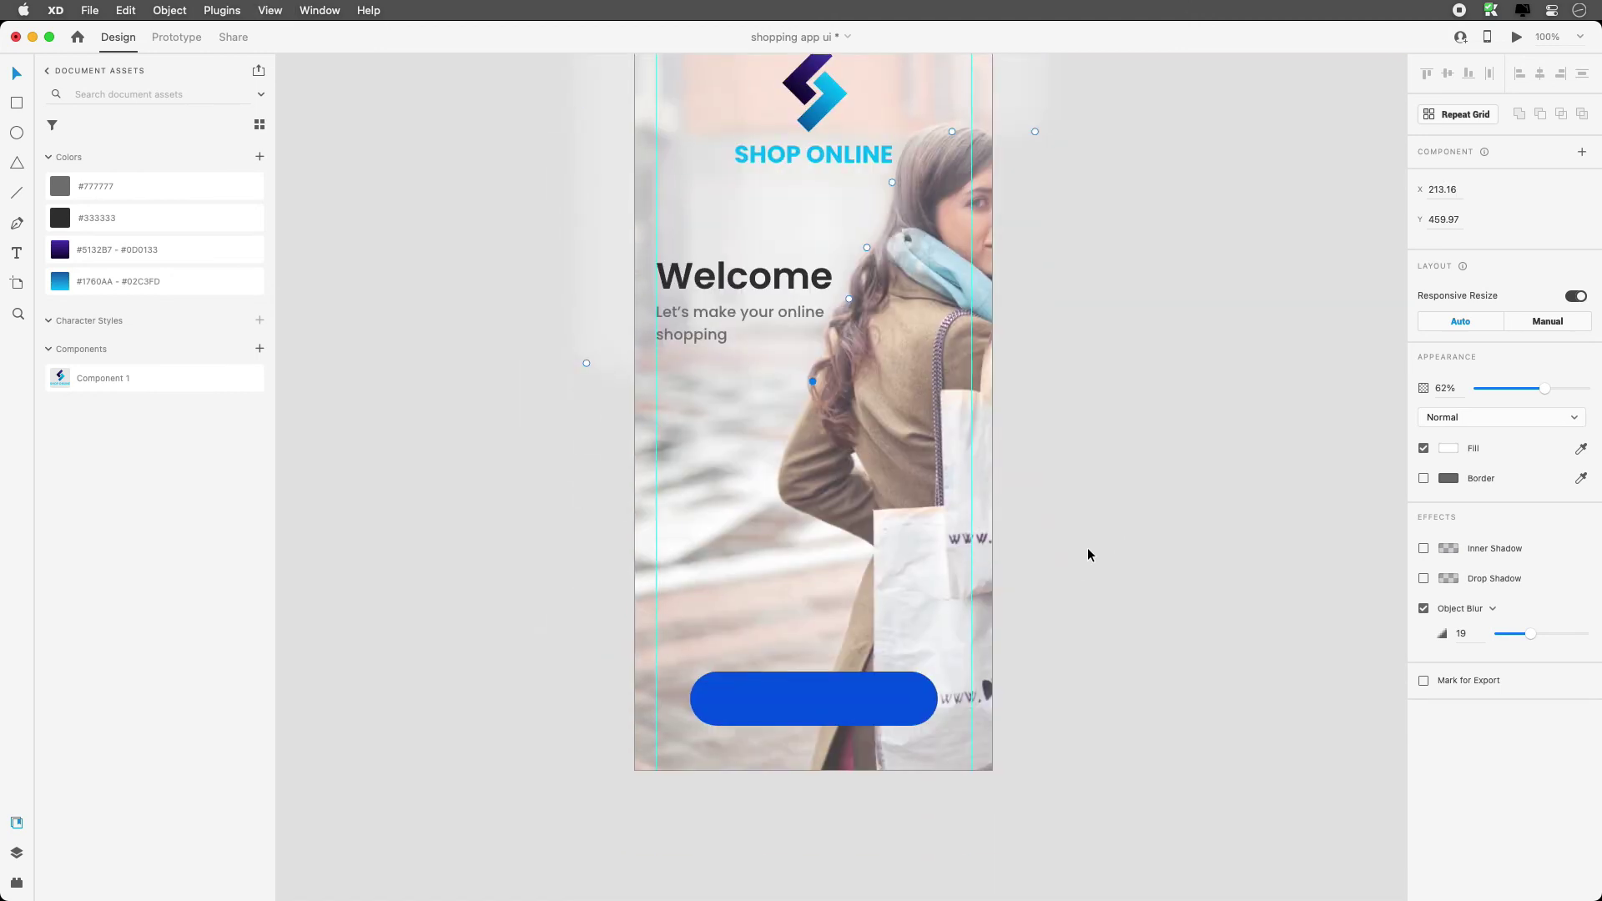
Raise the opacity of the woman's background photo slightly.
scroll(1088, 547, up, 1)
drag(1092, 546, 951, 518)
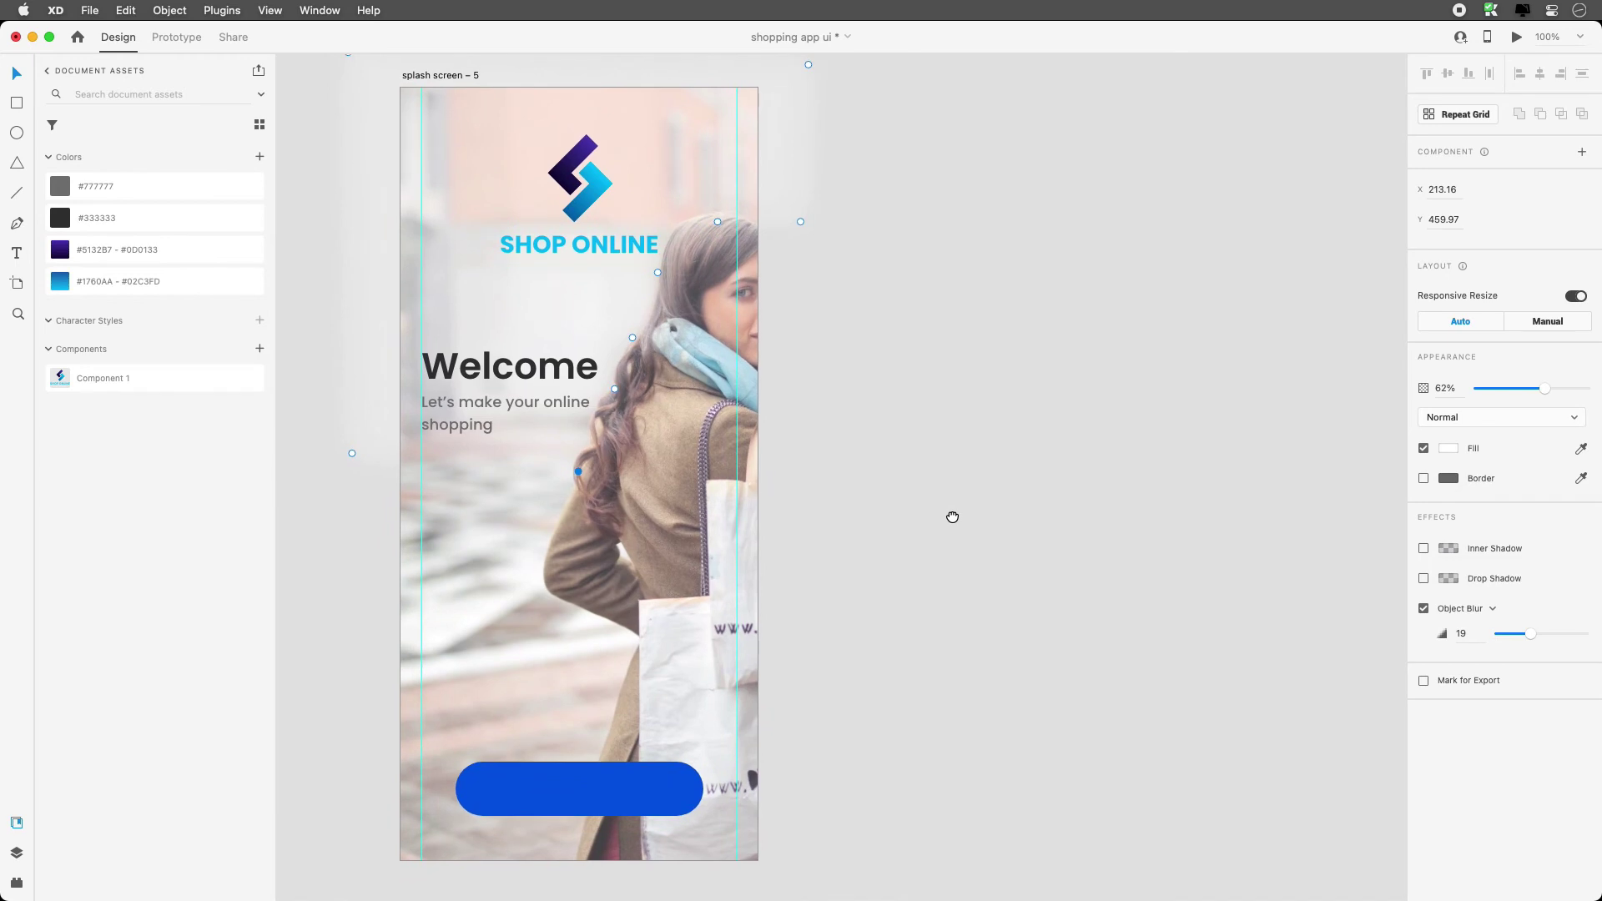
click(567, 512)
drag(1557, 455, 1580, 455)
click(868, 289)
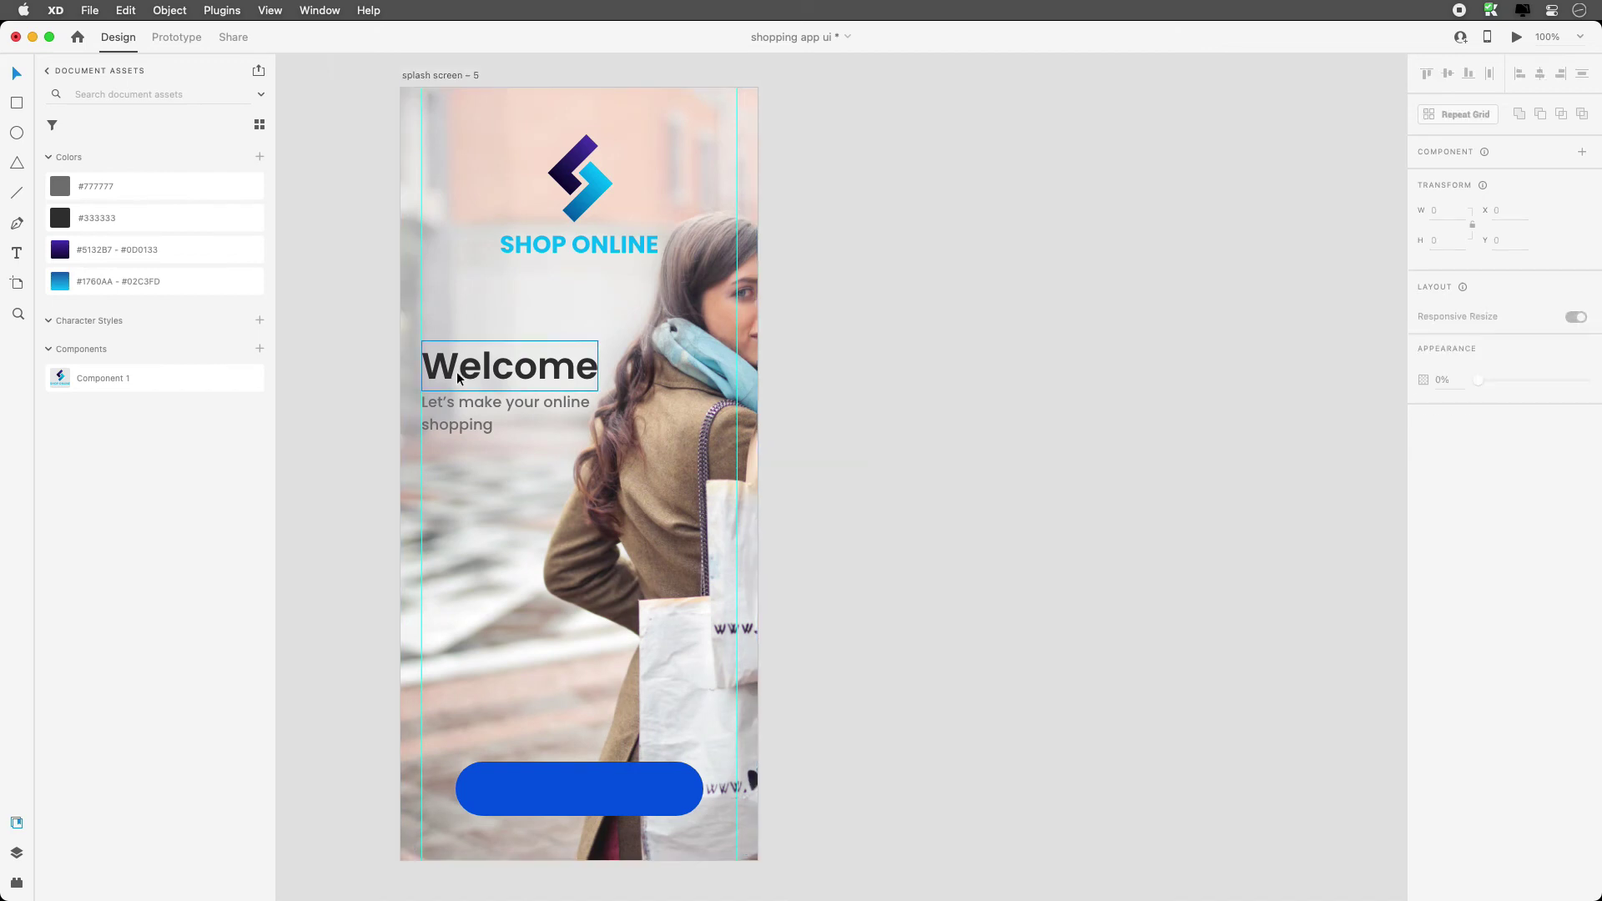
Move the Welcome heading and the line below it together slightly up, to Y 283.
click(457, 377)
shift+click(454, 409)
drag(499, 409, 498, 392)
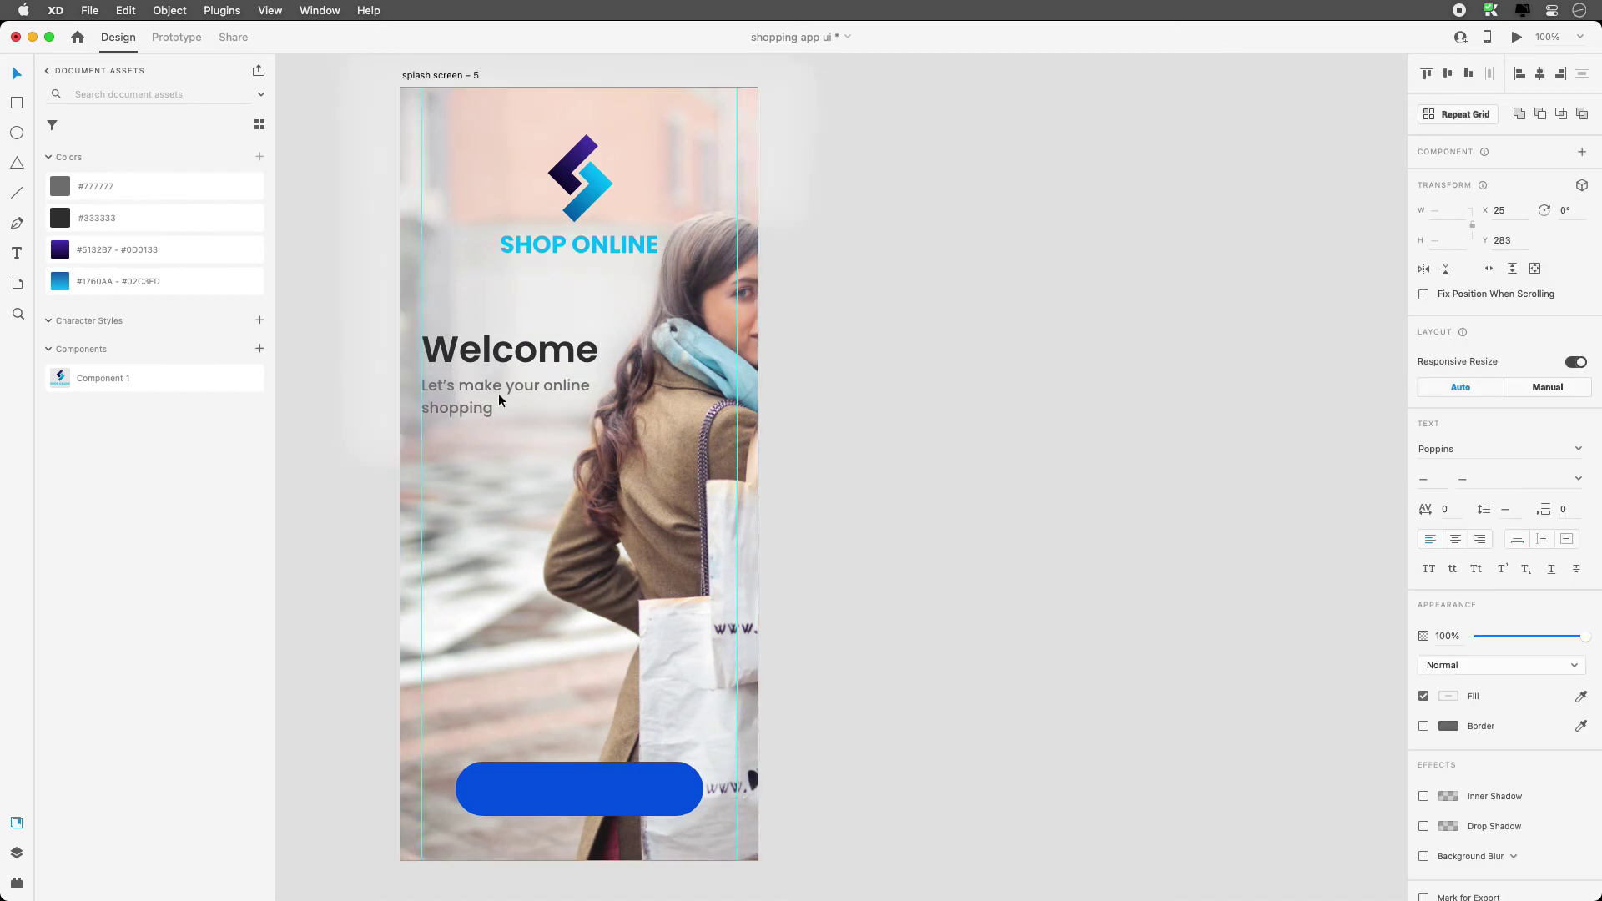
click(334, 363)
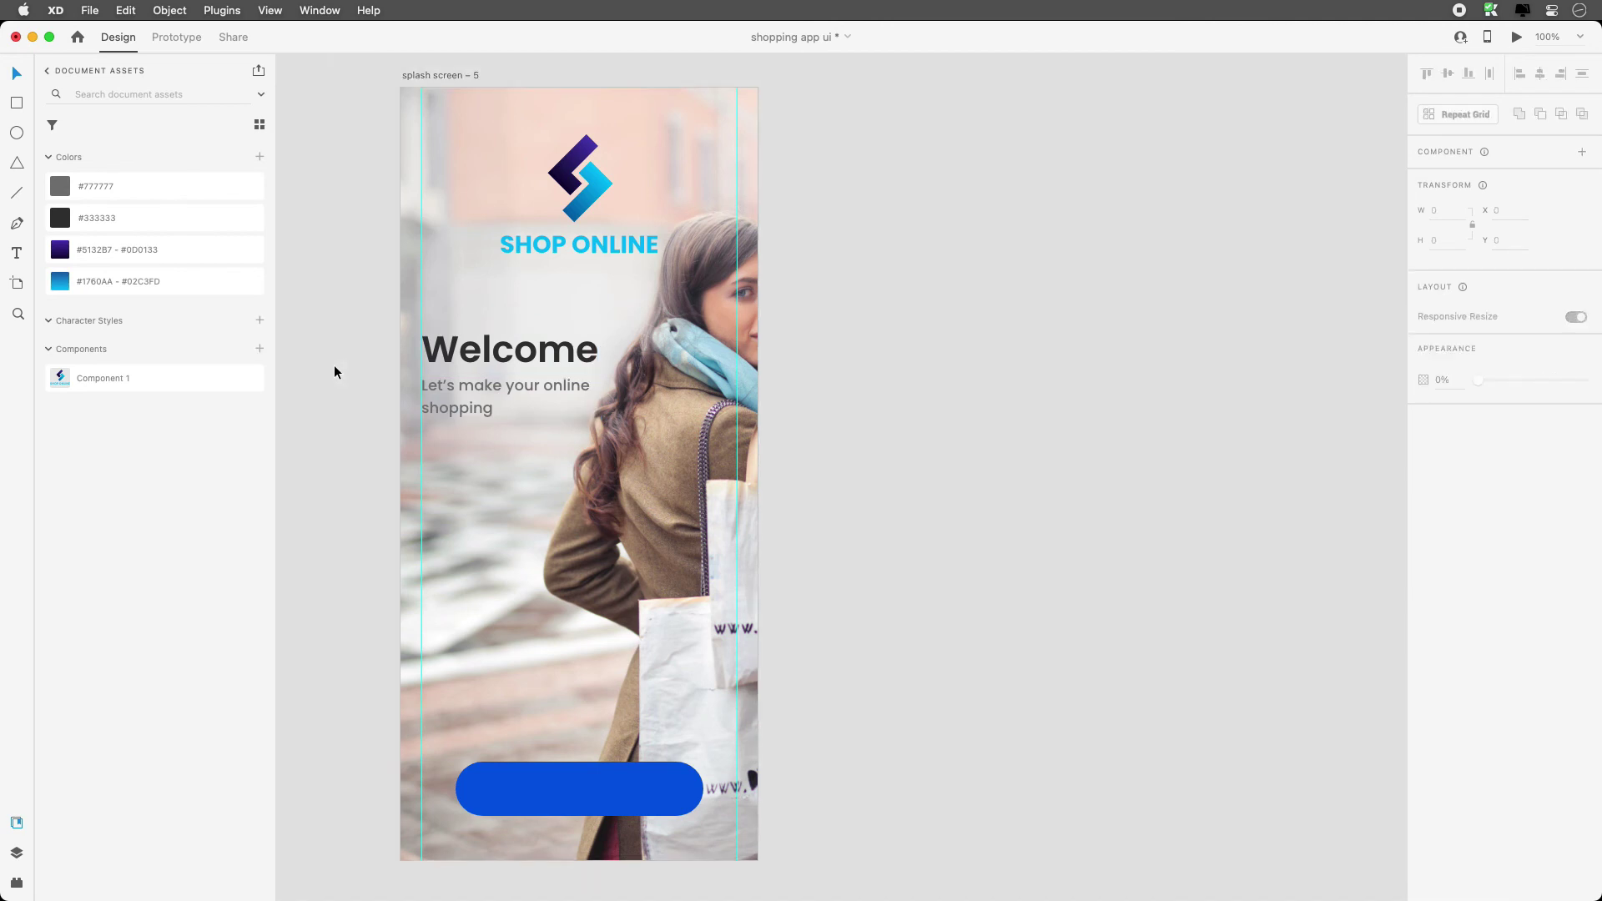
Raise the blurred white shape's opacity to 77%.
click(695, 129)
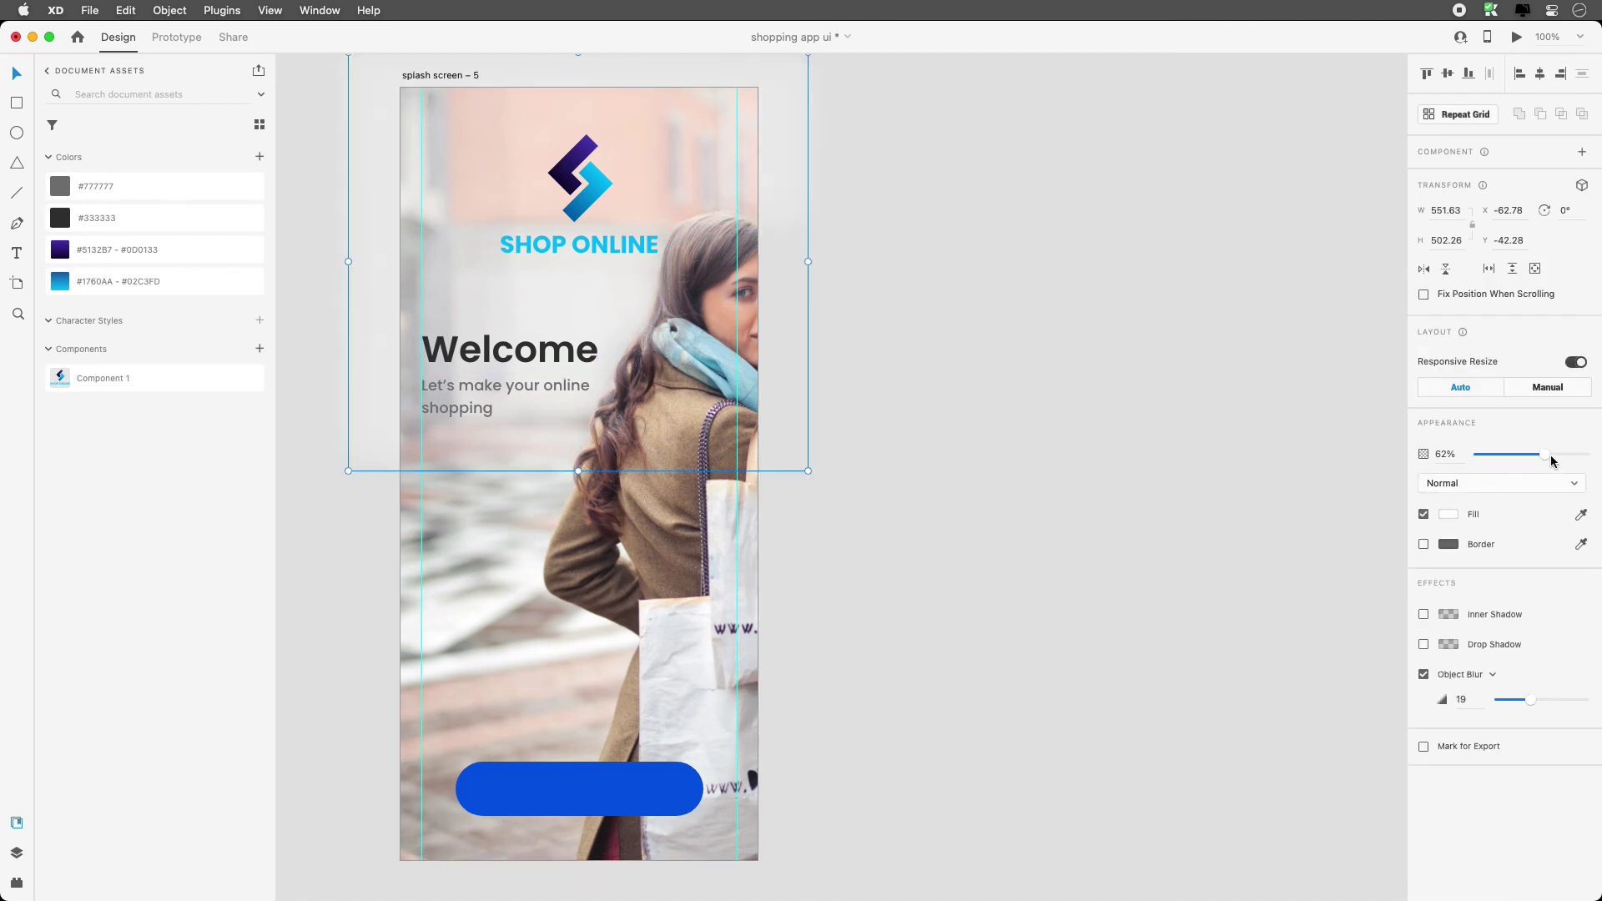
drag(1547, 457, 1563, 461)
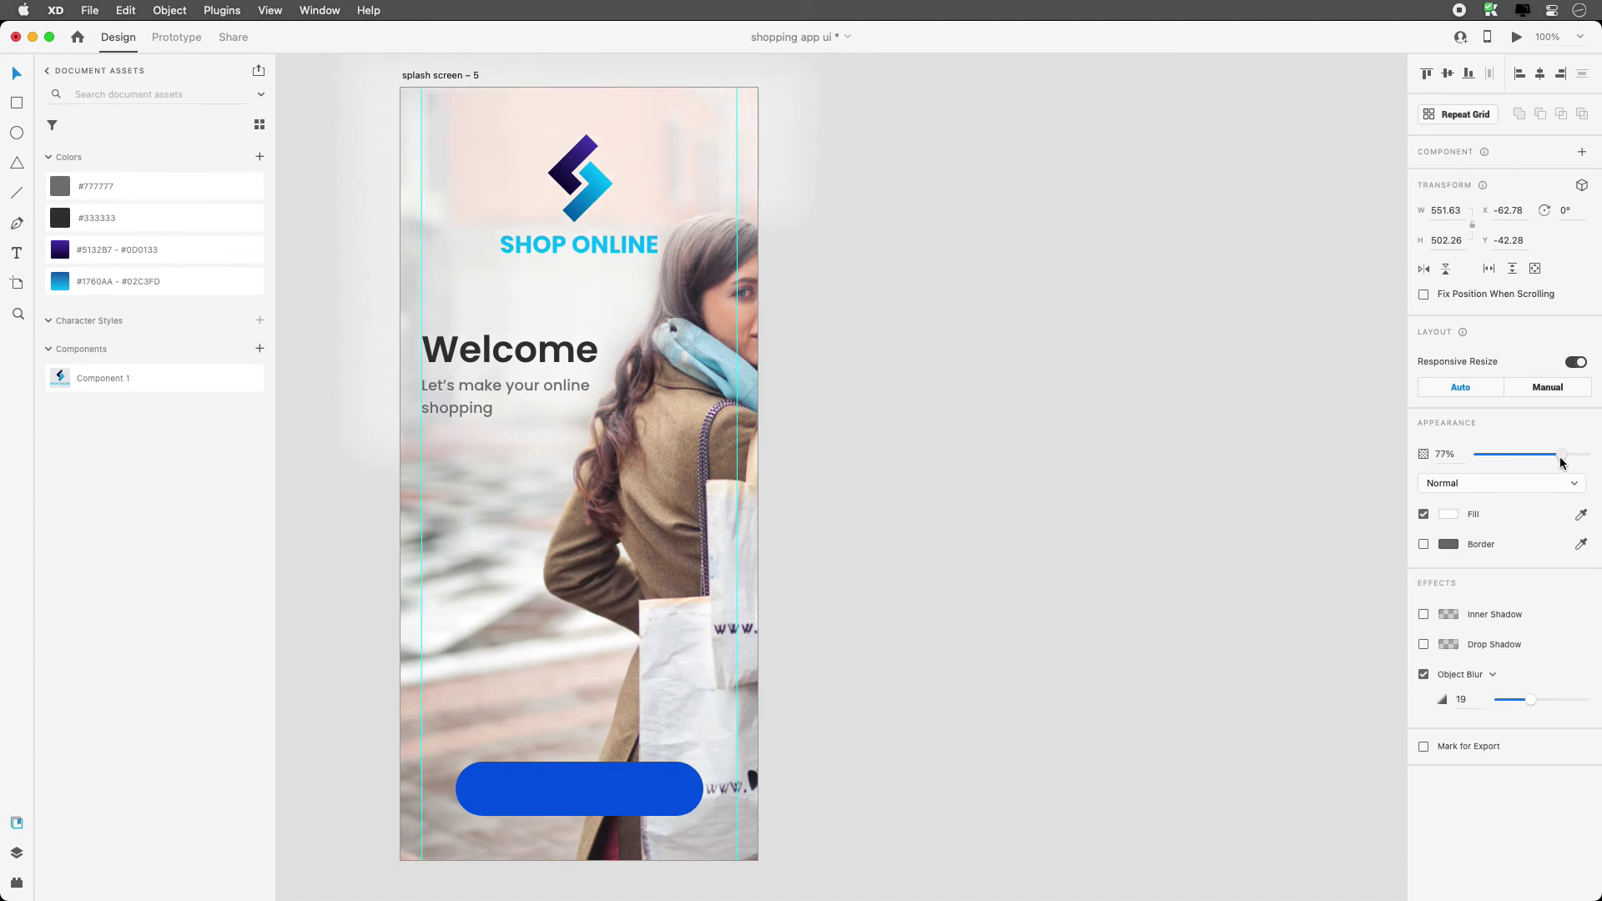
click(993, 286)
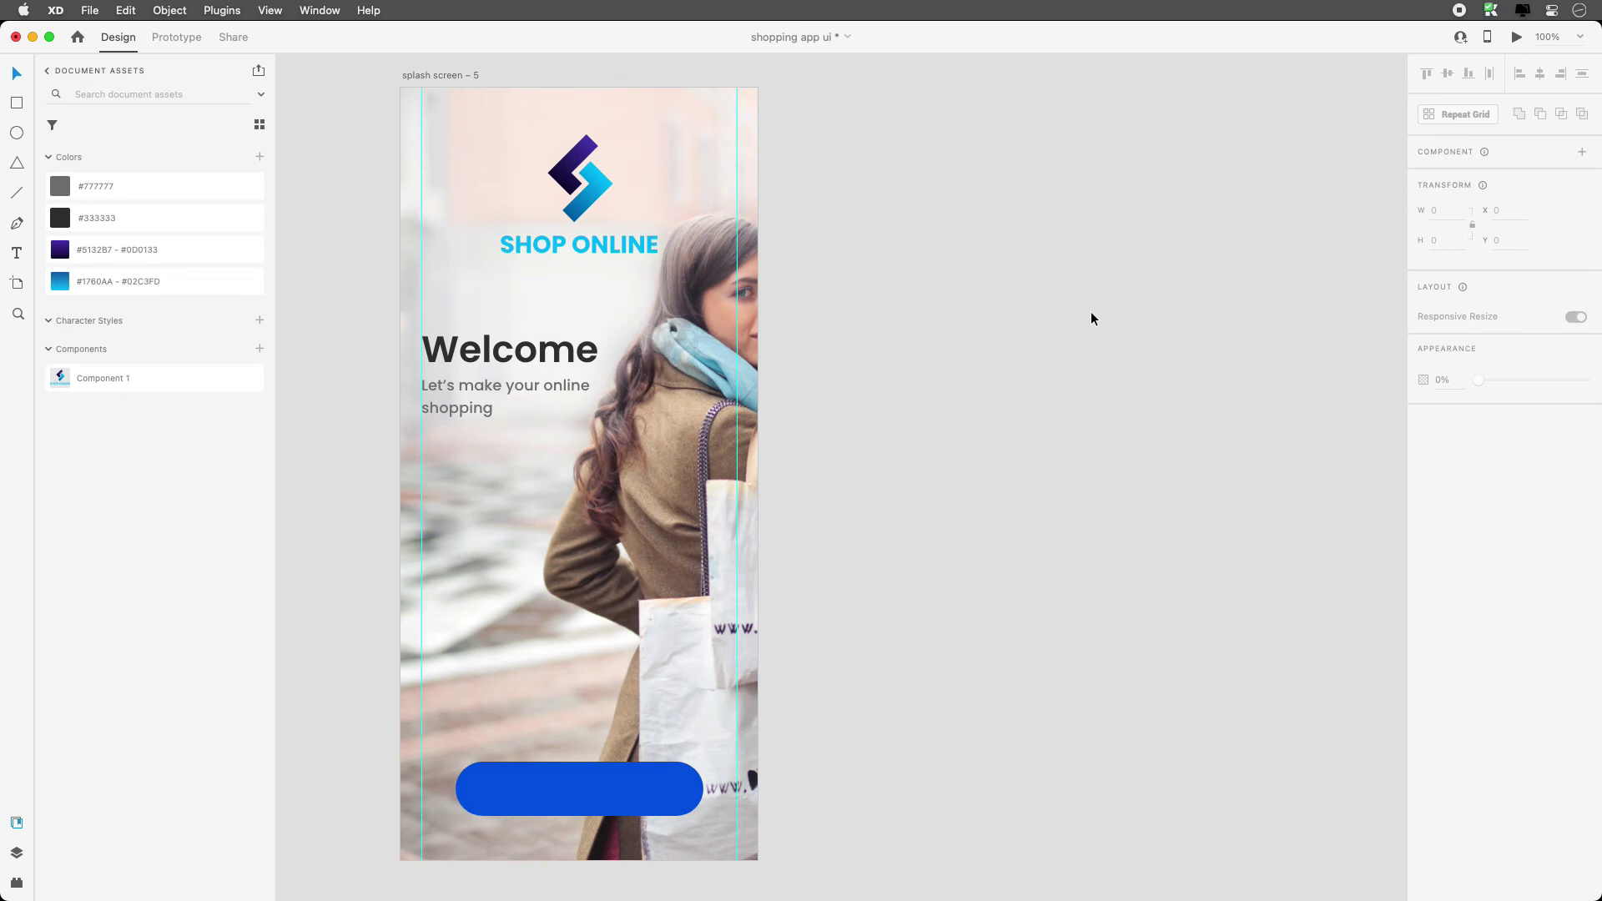
Try a yellow #FFD800 fill at 25% opacity on the blurred shape, and undo the trial.
click(650, 148)
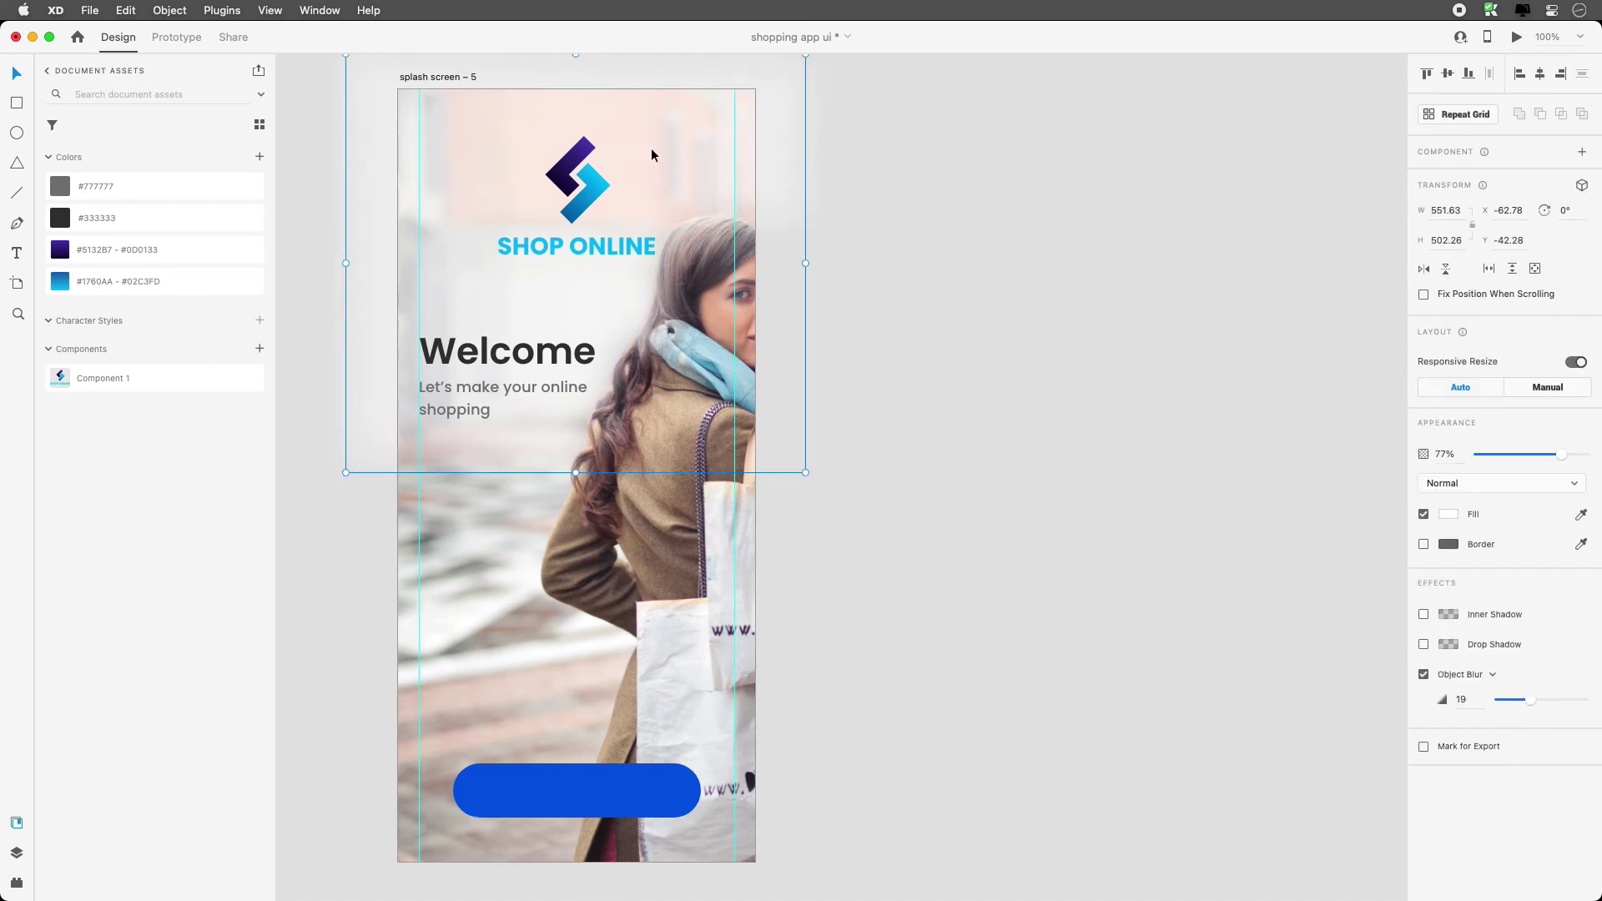
click(1447, 514)
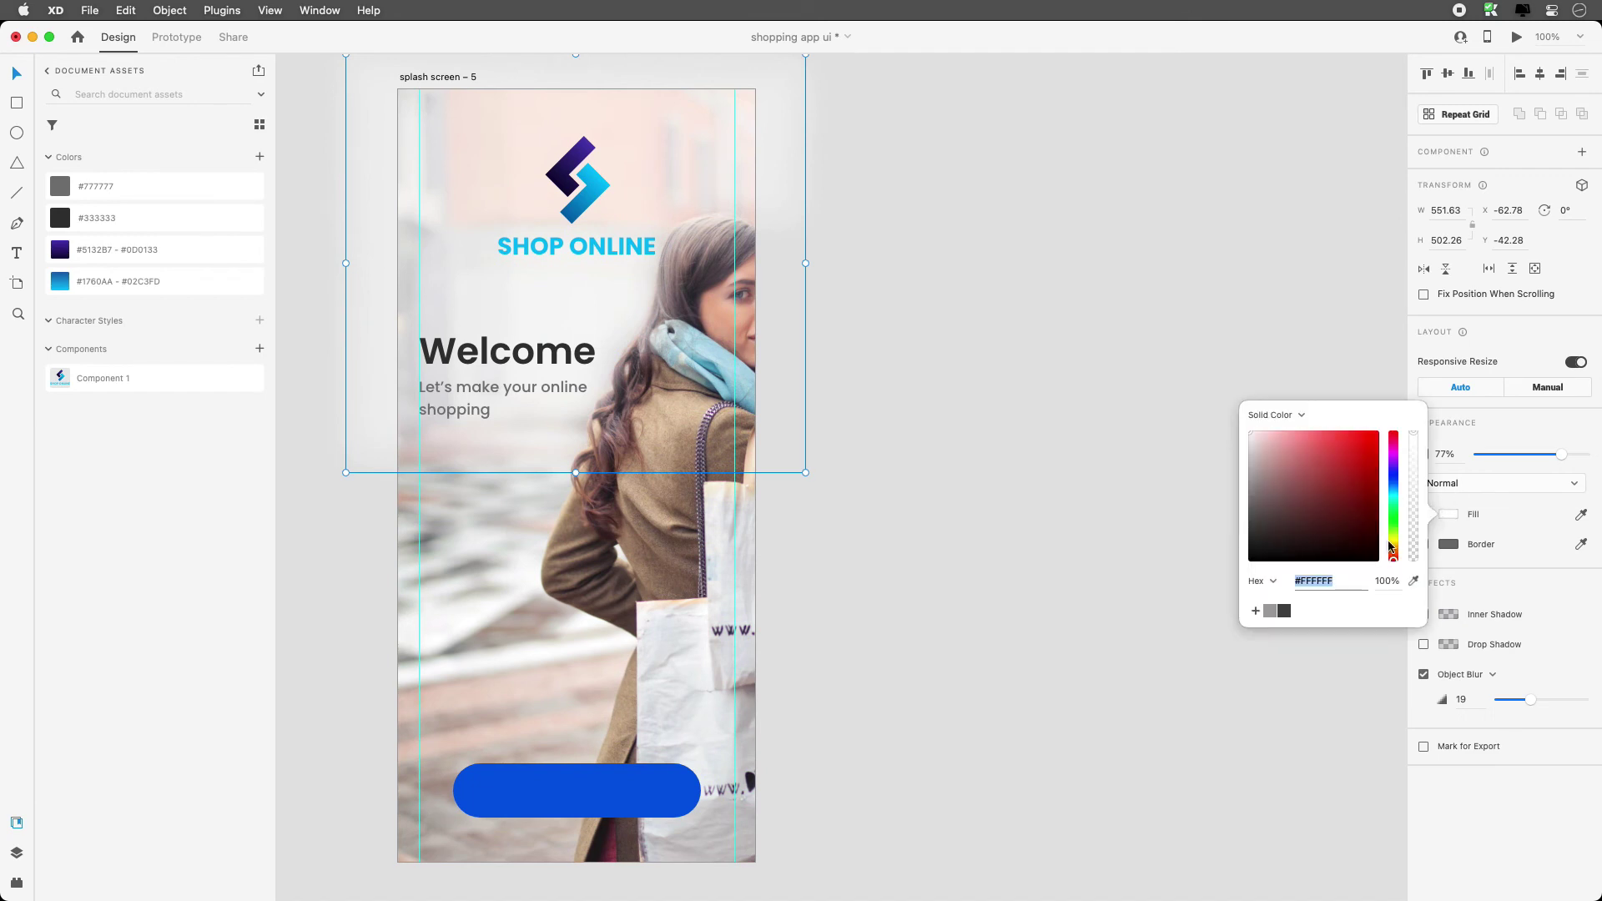
drag(1393, 557, 1393, 549)
drag(1308, 447, 1382, 434)
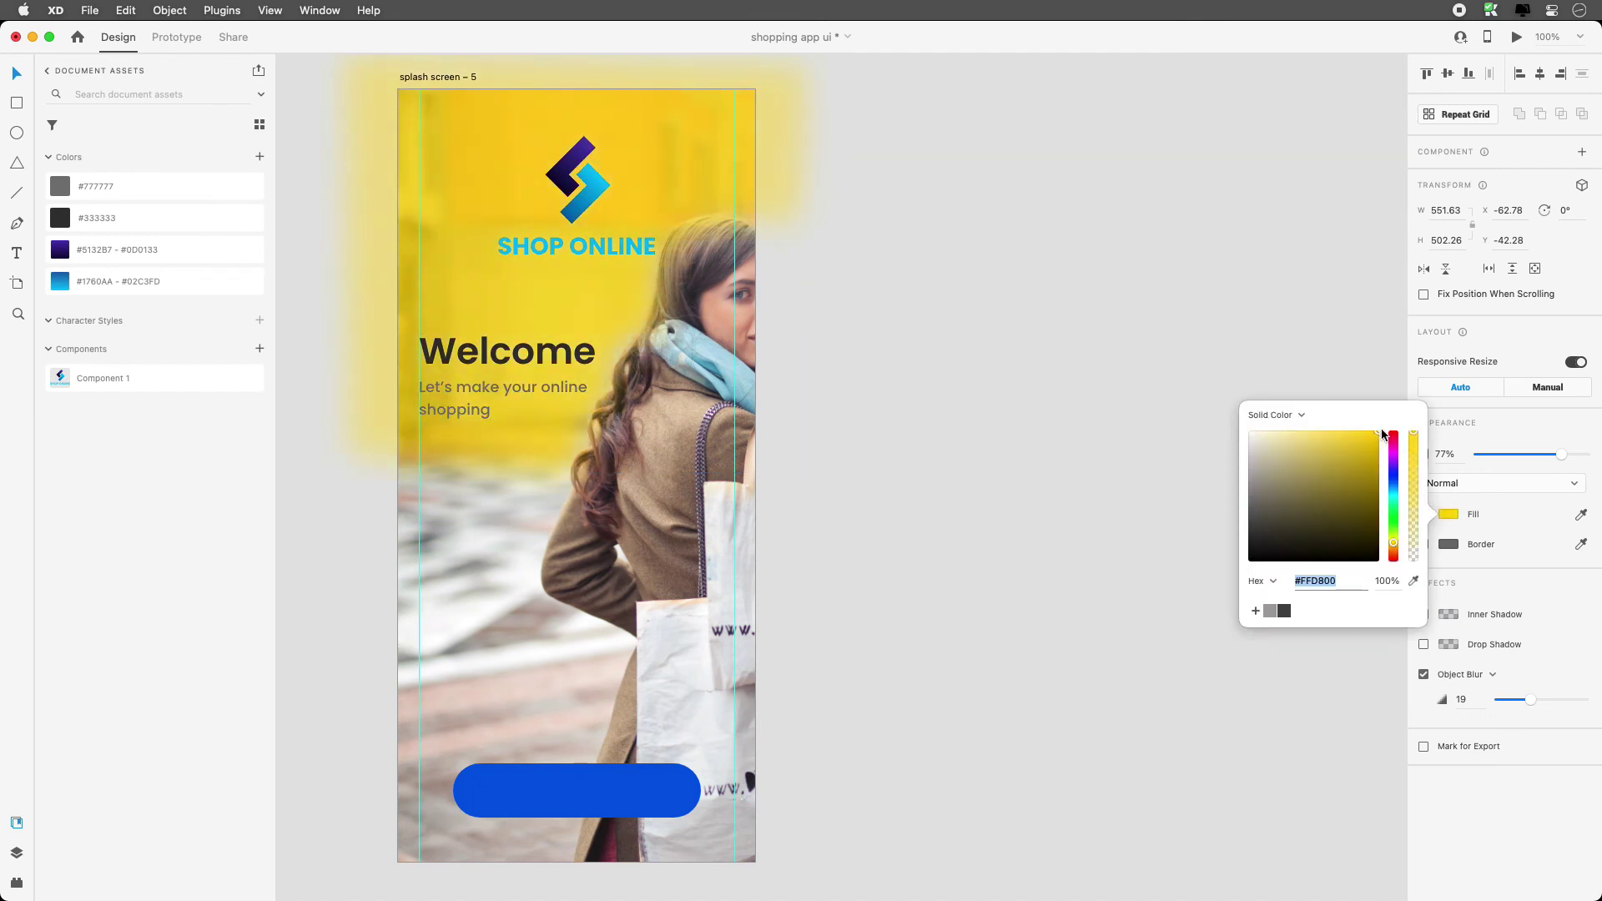
click(1560, 458)
drag(1559, 458, 1505, 463)
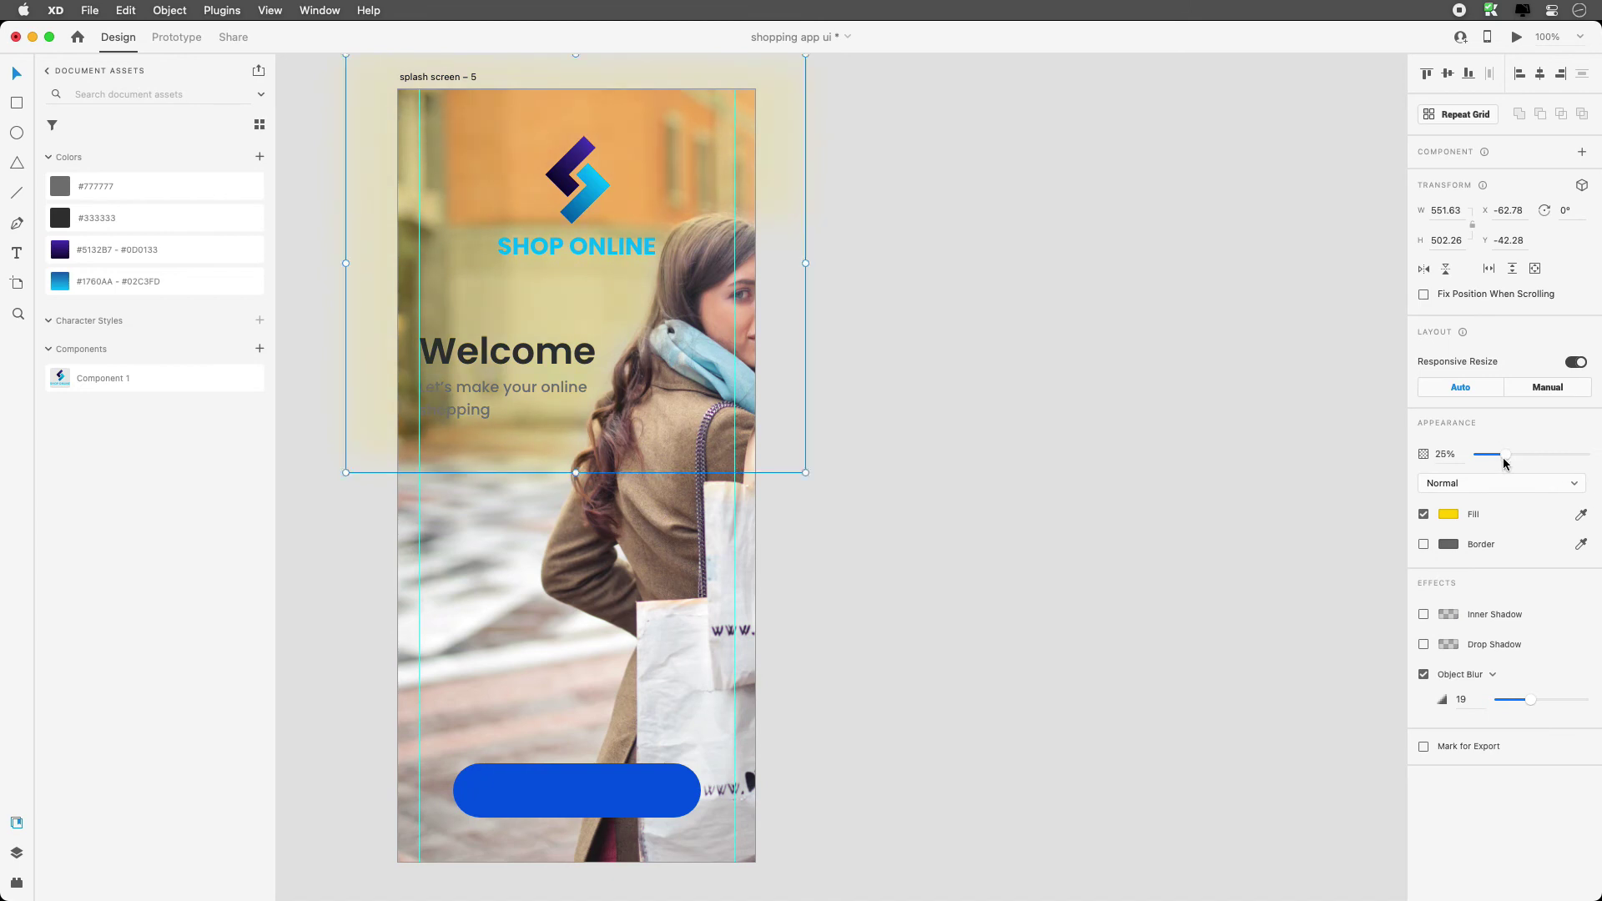
key(ctrl+z)
key(ctrl+z)
click(1094, 230)
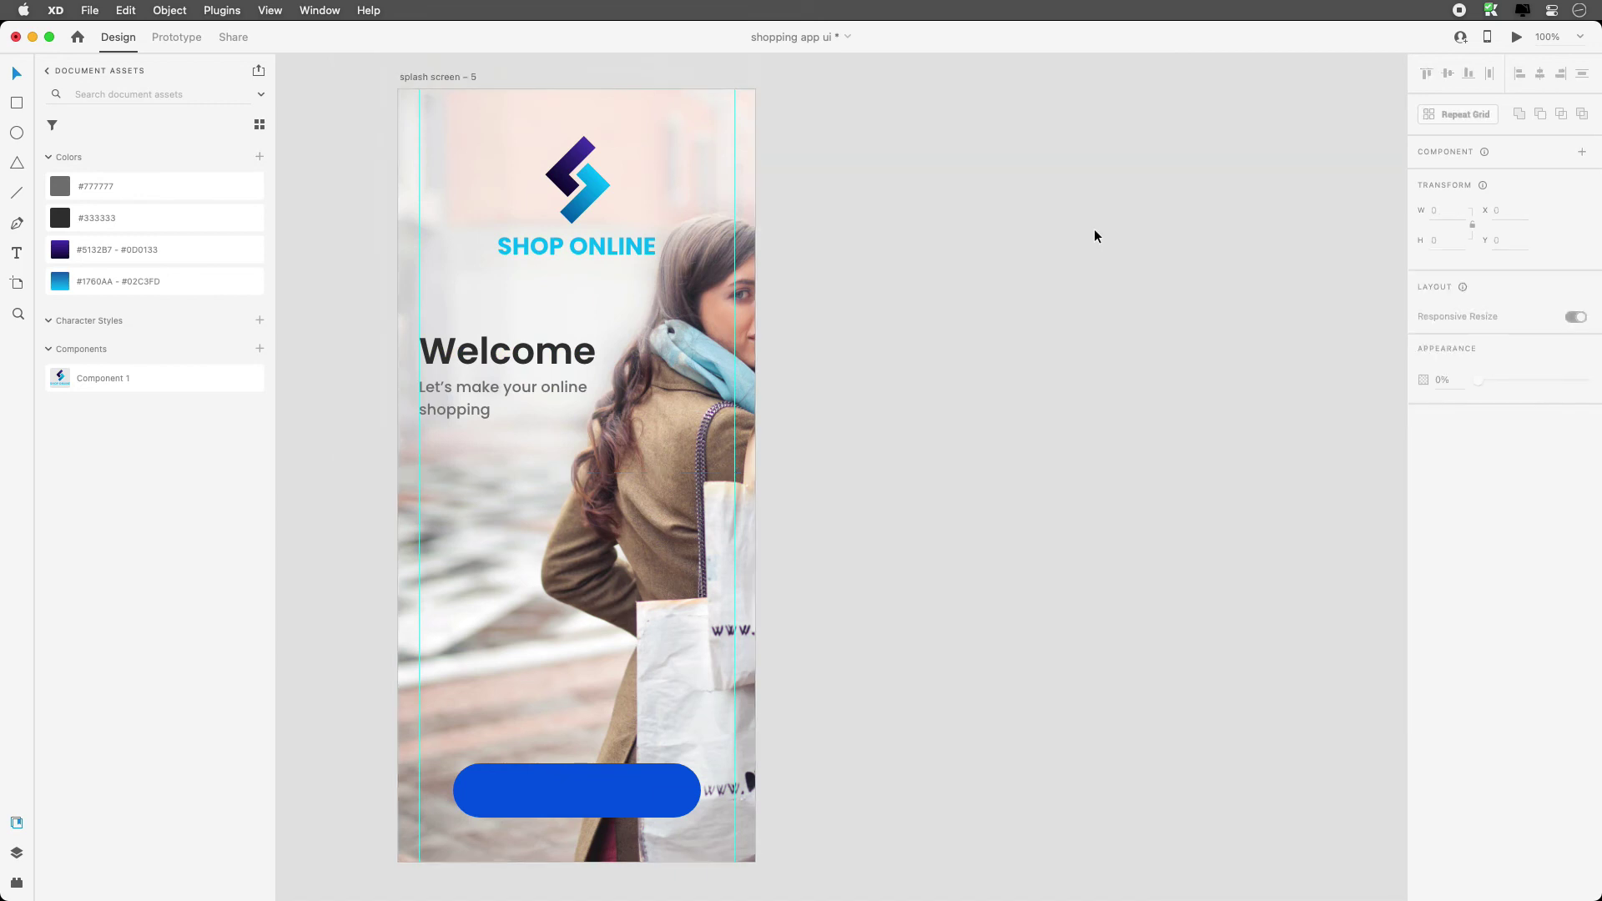
Add a white text line reading "Get started" just above the blue button.
scroll(1094, 231, right, 2)
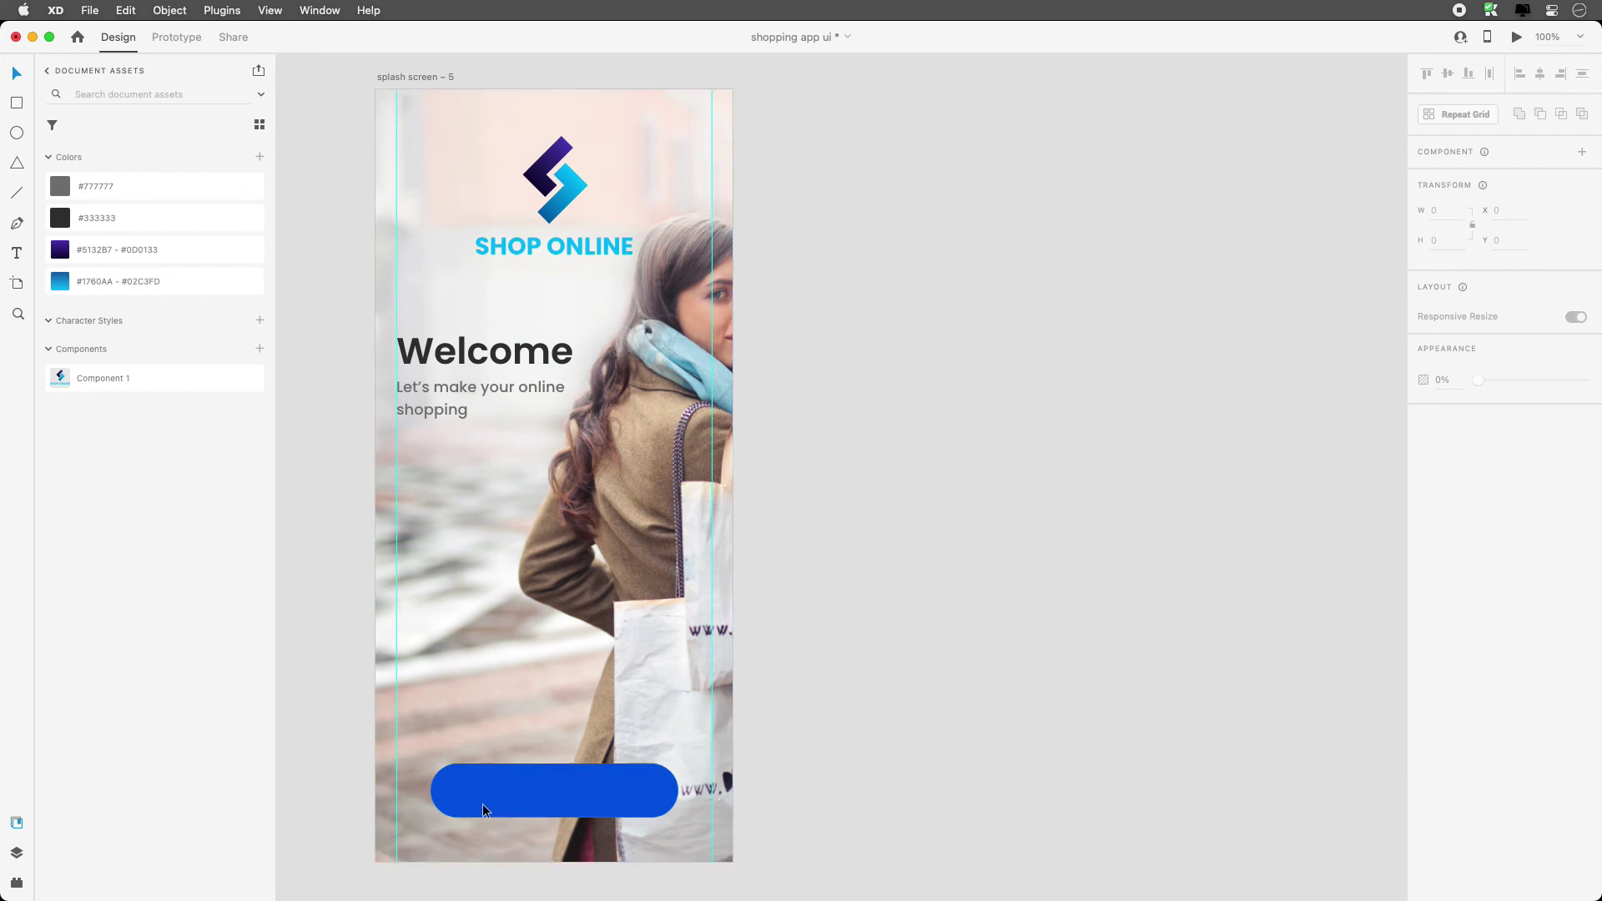
key(t)
click(474, 738)
text(Gert)
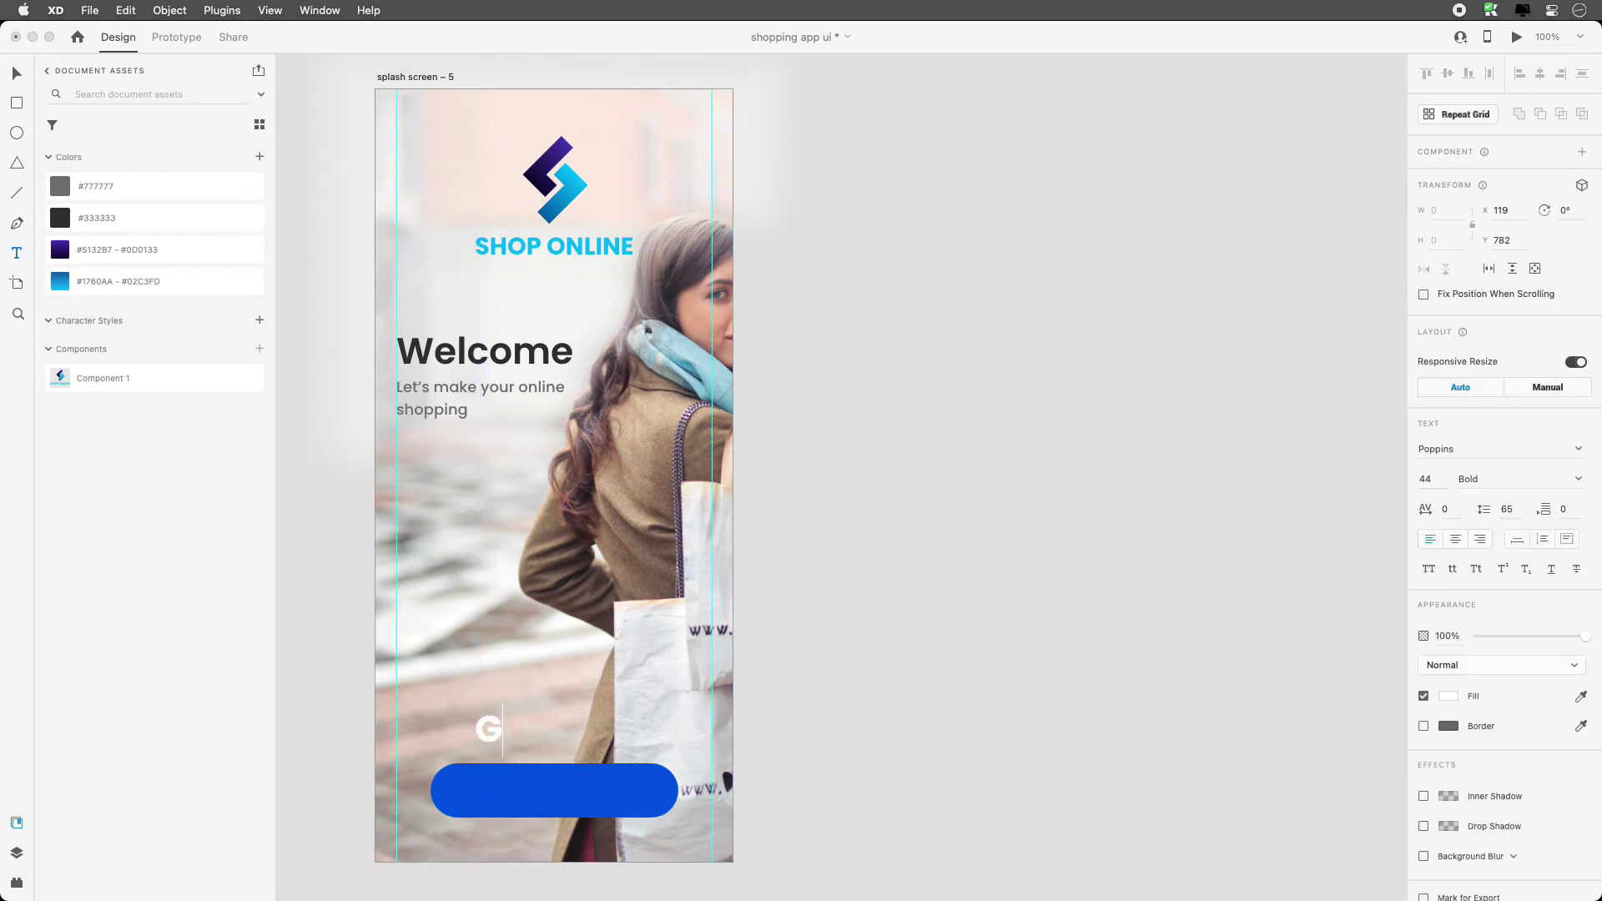
key(BackSpace)
text(=)
key(BackSpace)
key(BackSpace)
key(BackSpace)
text(et star)
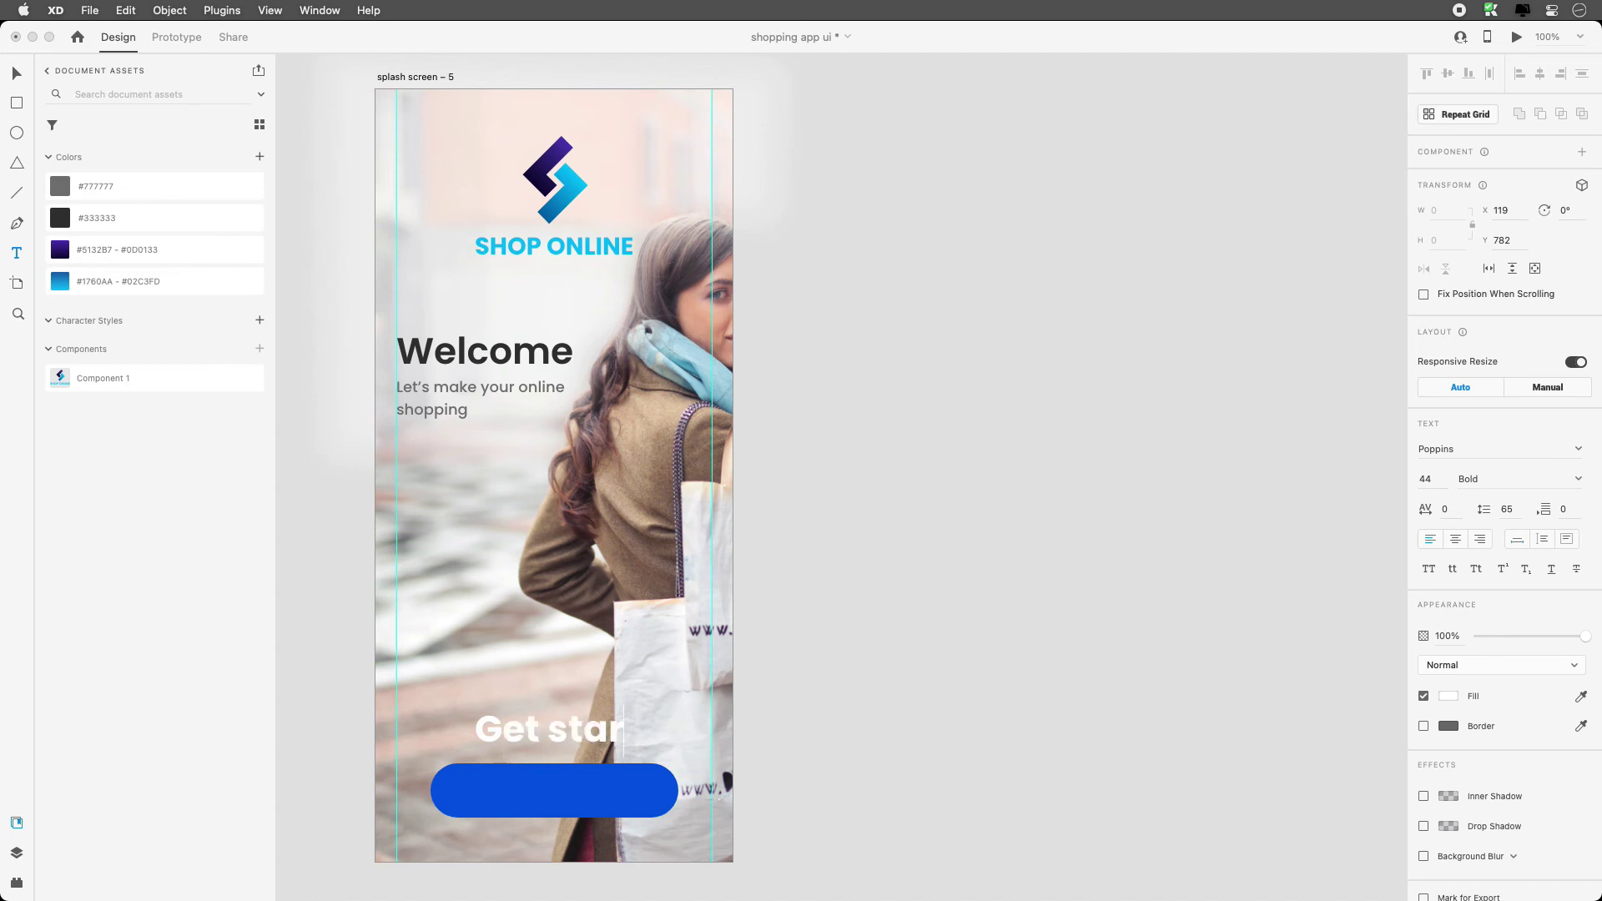
text(ted)
Replace the wording of the new text line above the button with "start shopping".
key(BackSpace)
key(BackSpace)
key(BackSpace)
key(BackSpace)
key(BackSpace)
key(BackSpace)
key(BackSpace)
key(BackSpace)
key(BackSpace)
key(BackSpace)
key(BackSpace)
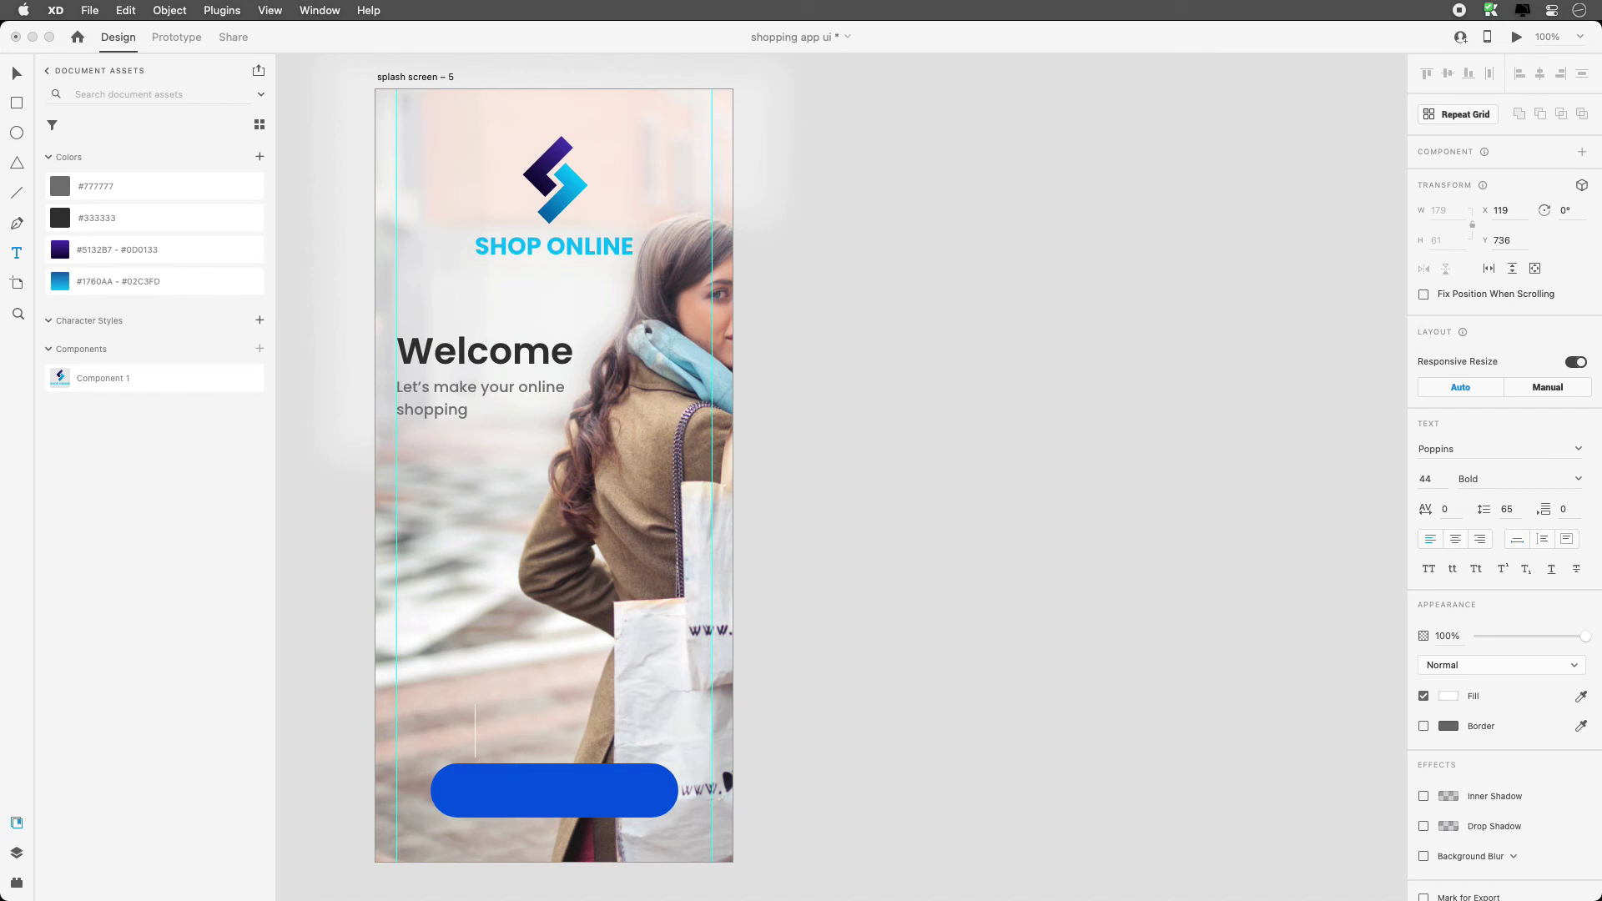
text(start sho)
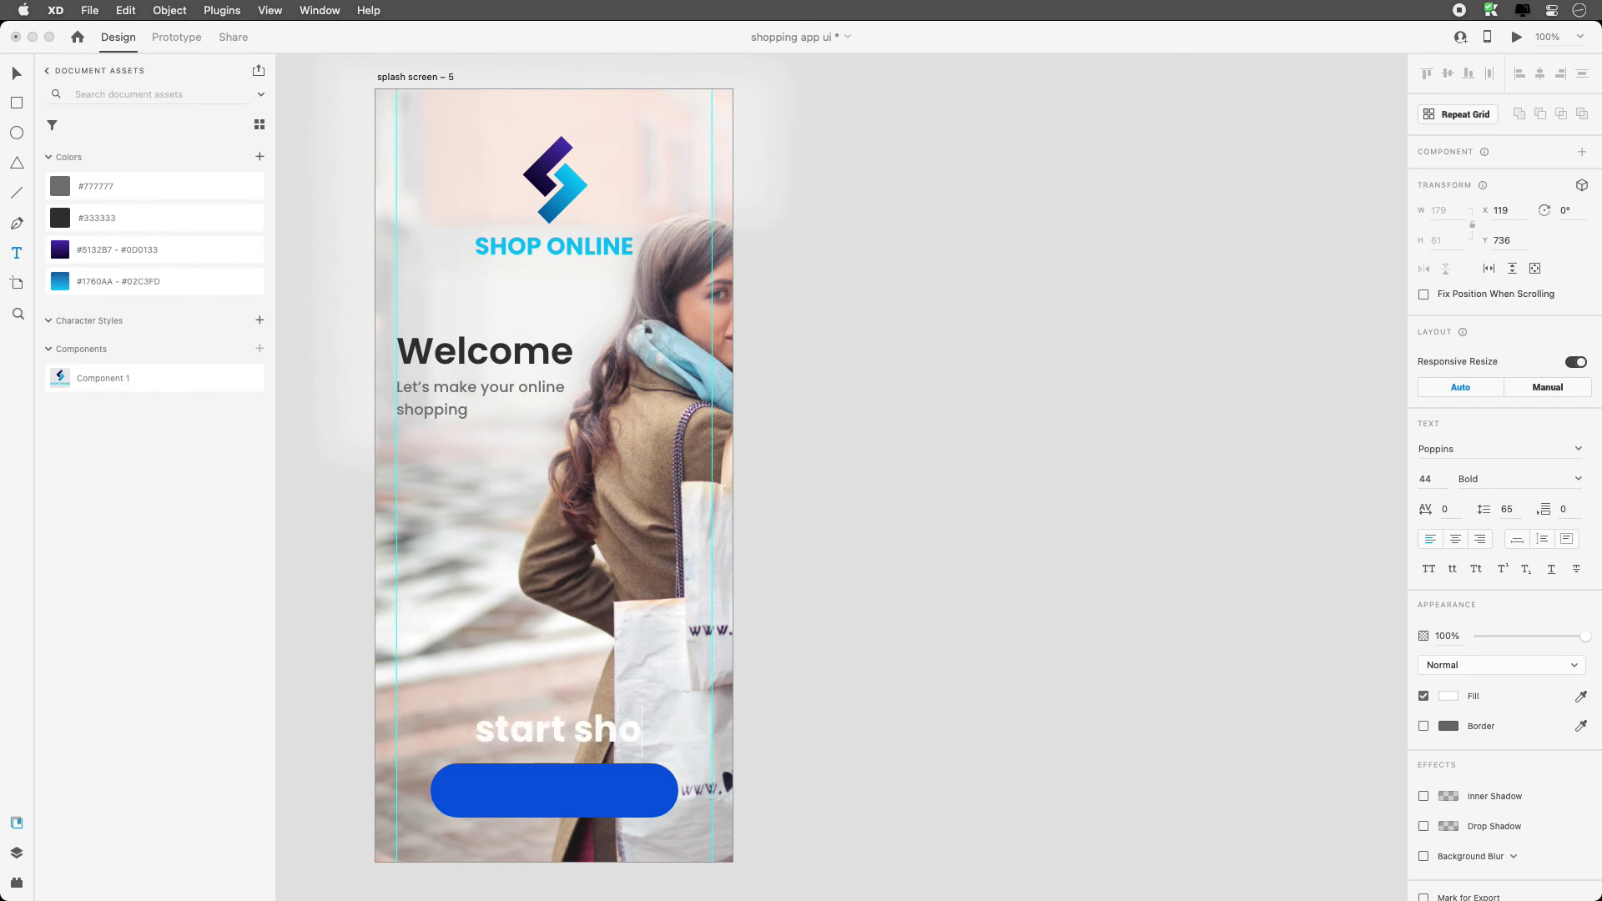
text(pping)
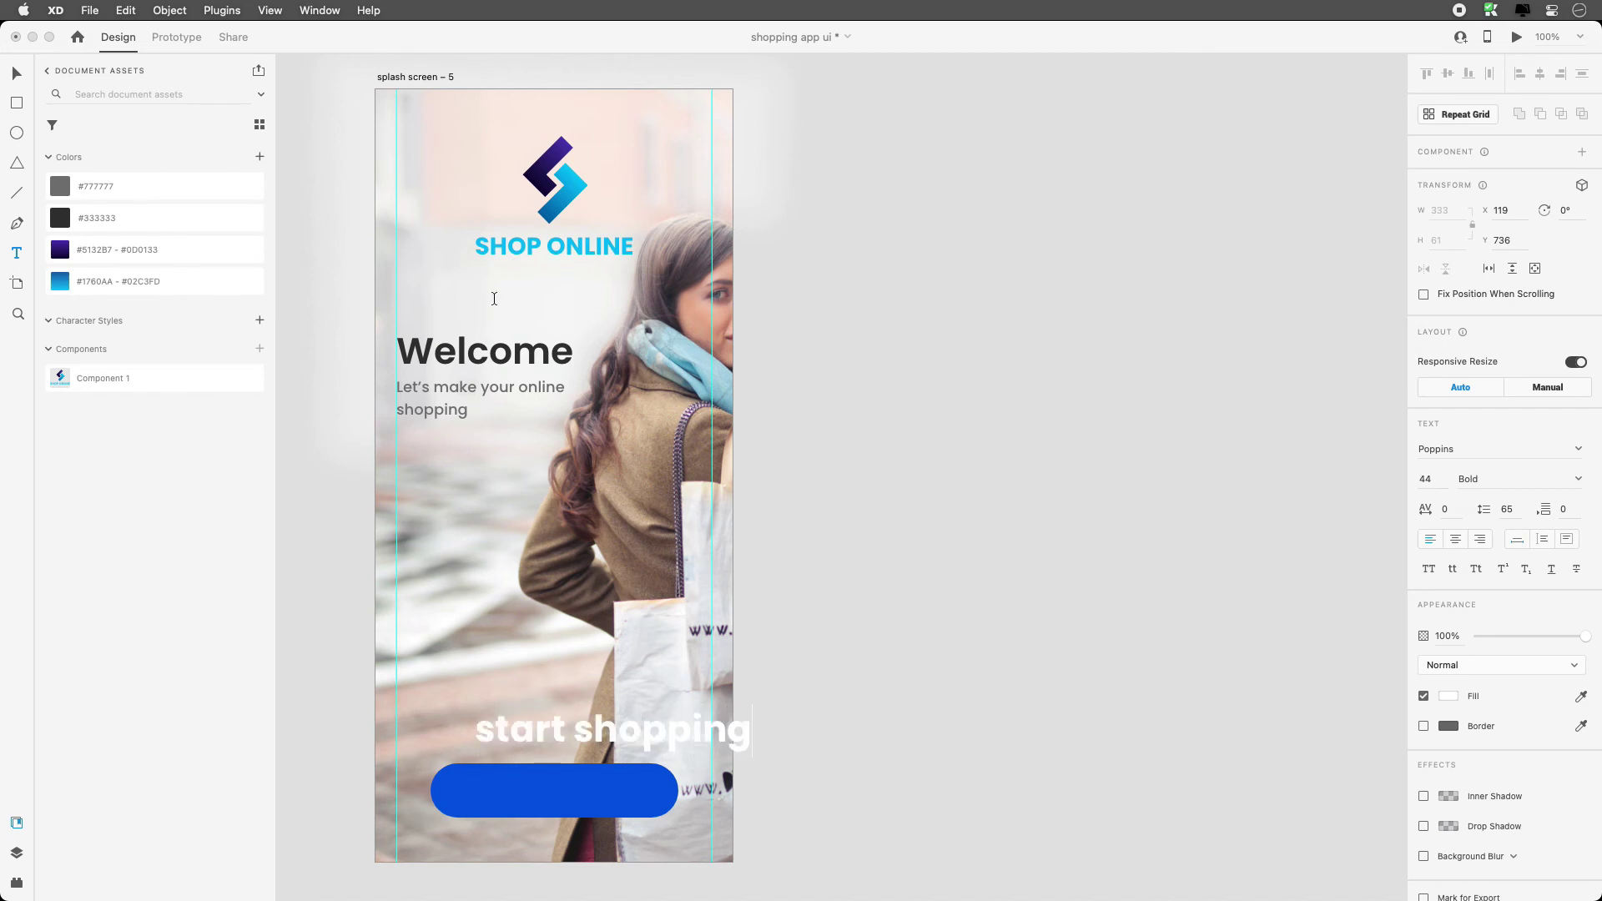
key(Escape)
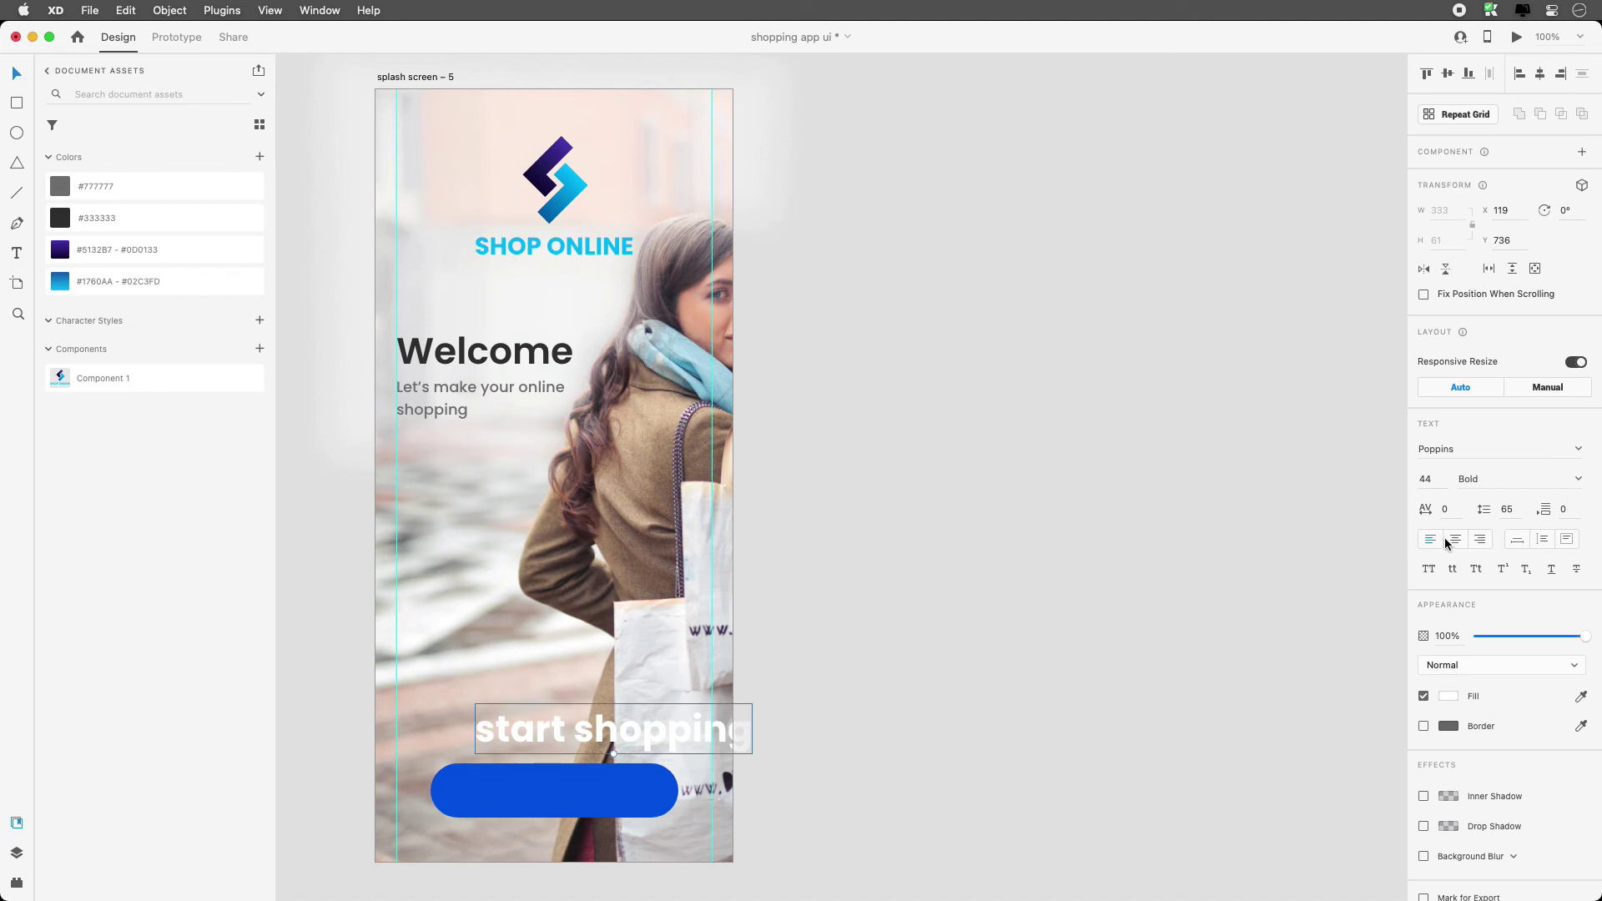
Make the "start shopping" text all caps in Medium weight and scale it down to fit inside the blue button.
click(1429, 571)
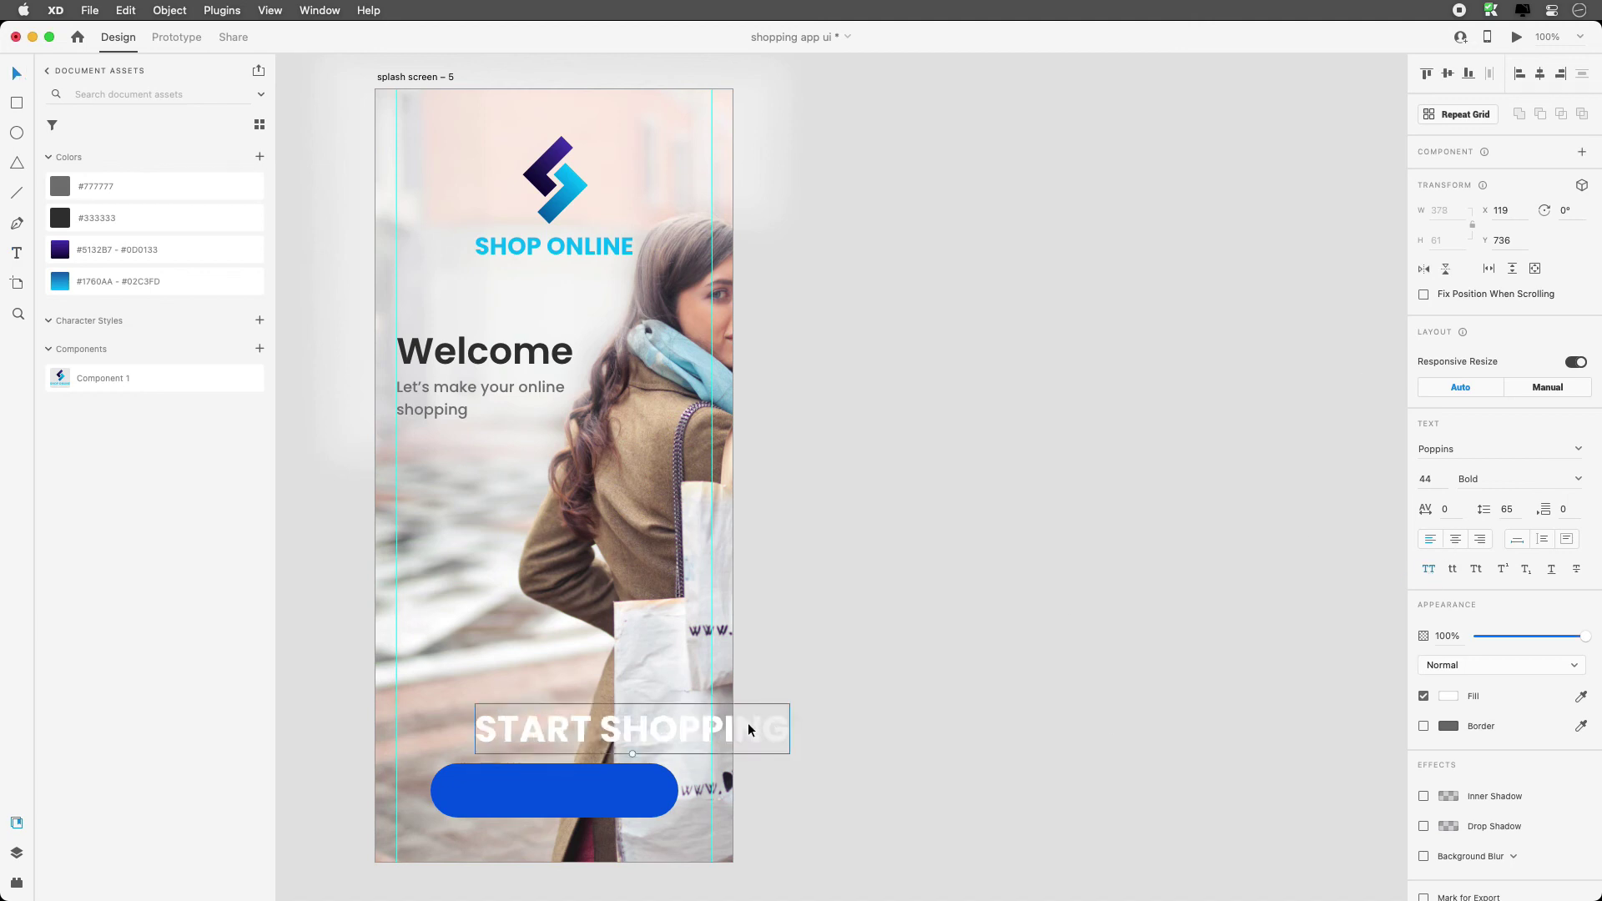
click(1579, 479)
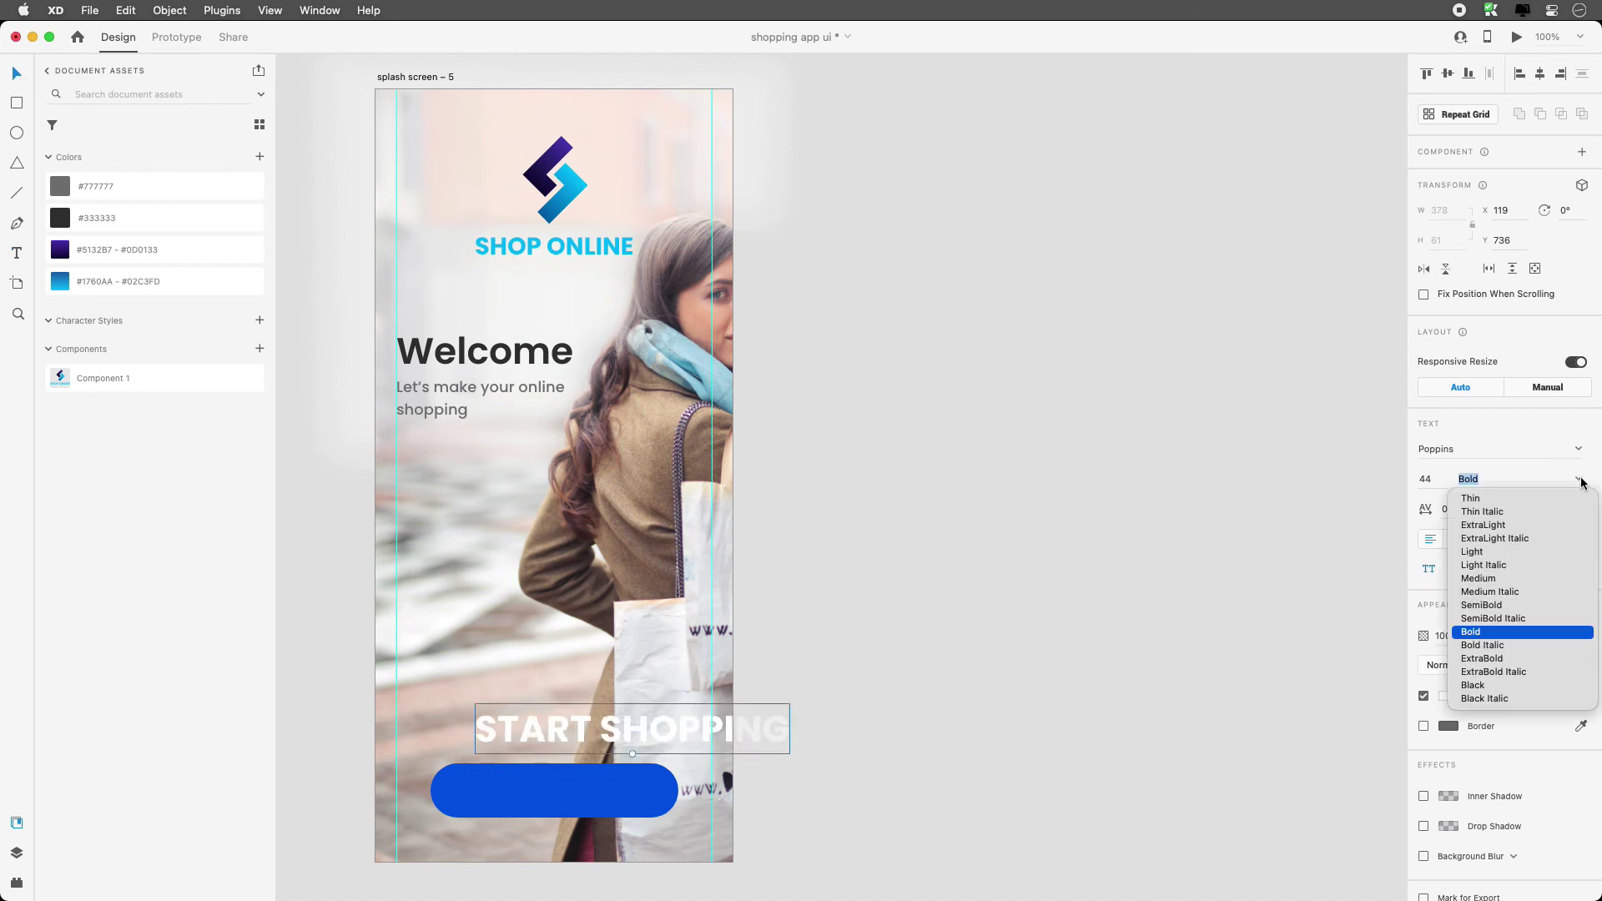
click(1500, 580)
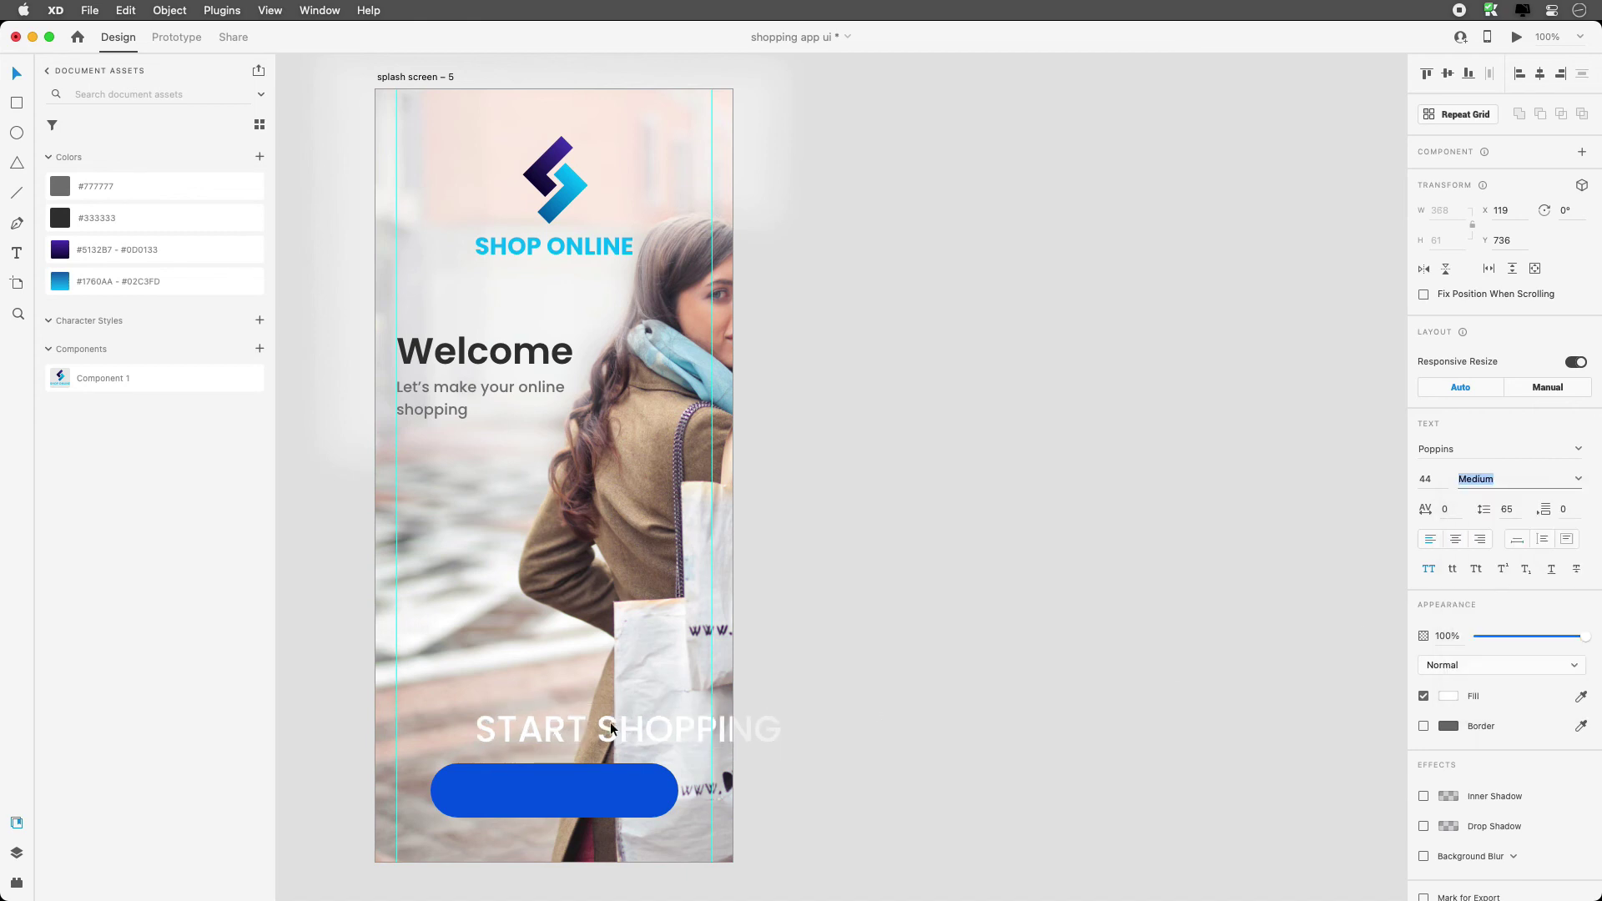
drag(625, 754, 544, 797)
click(798, 712)
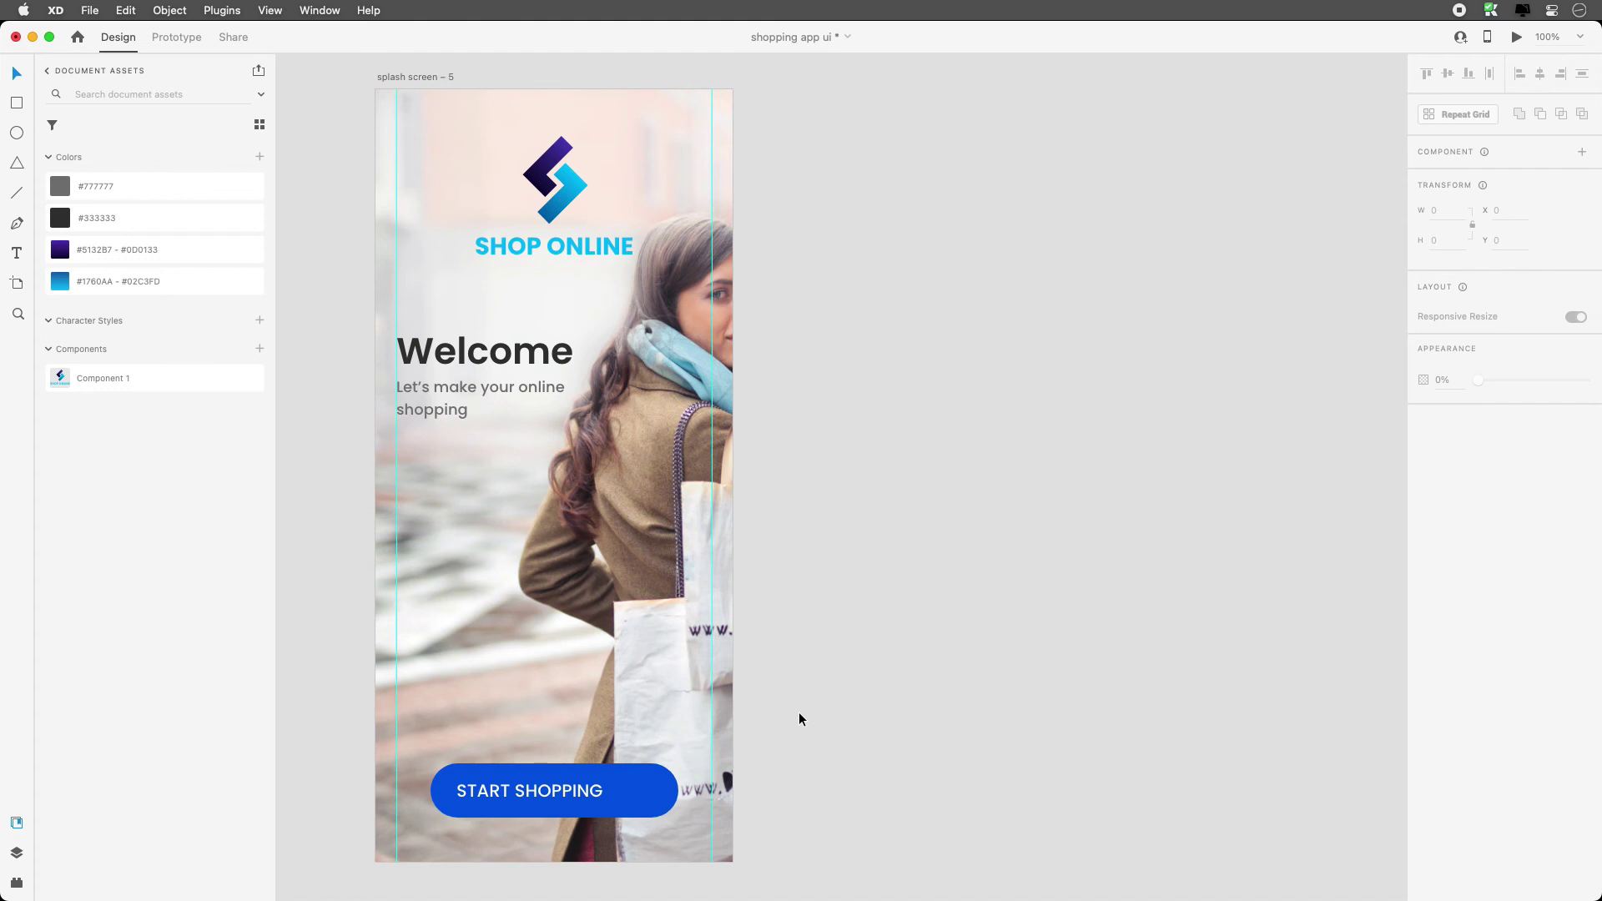
Search the Iconscout plugin's icons for "arrow", keeping the Relevant sorting and the Free filter.
click(16, 883)
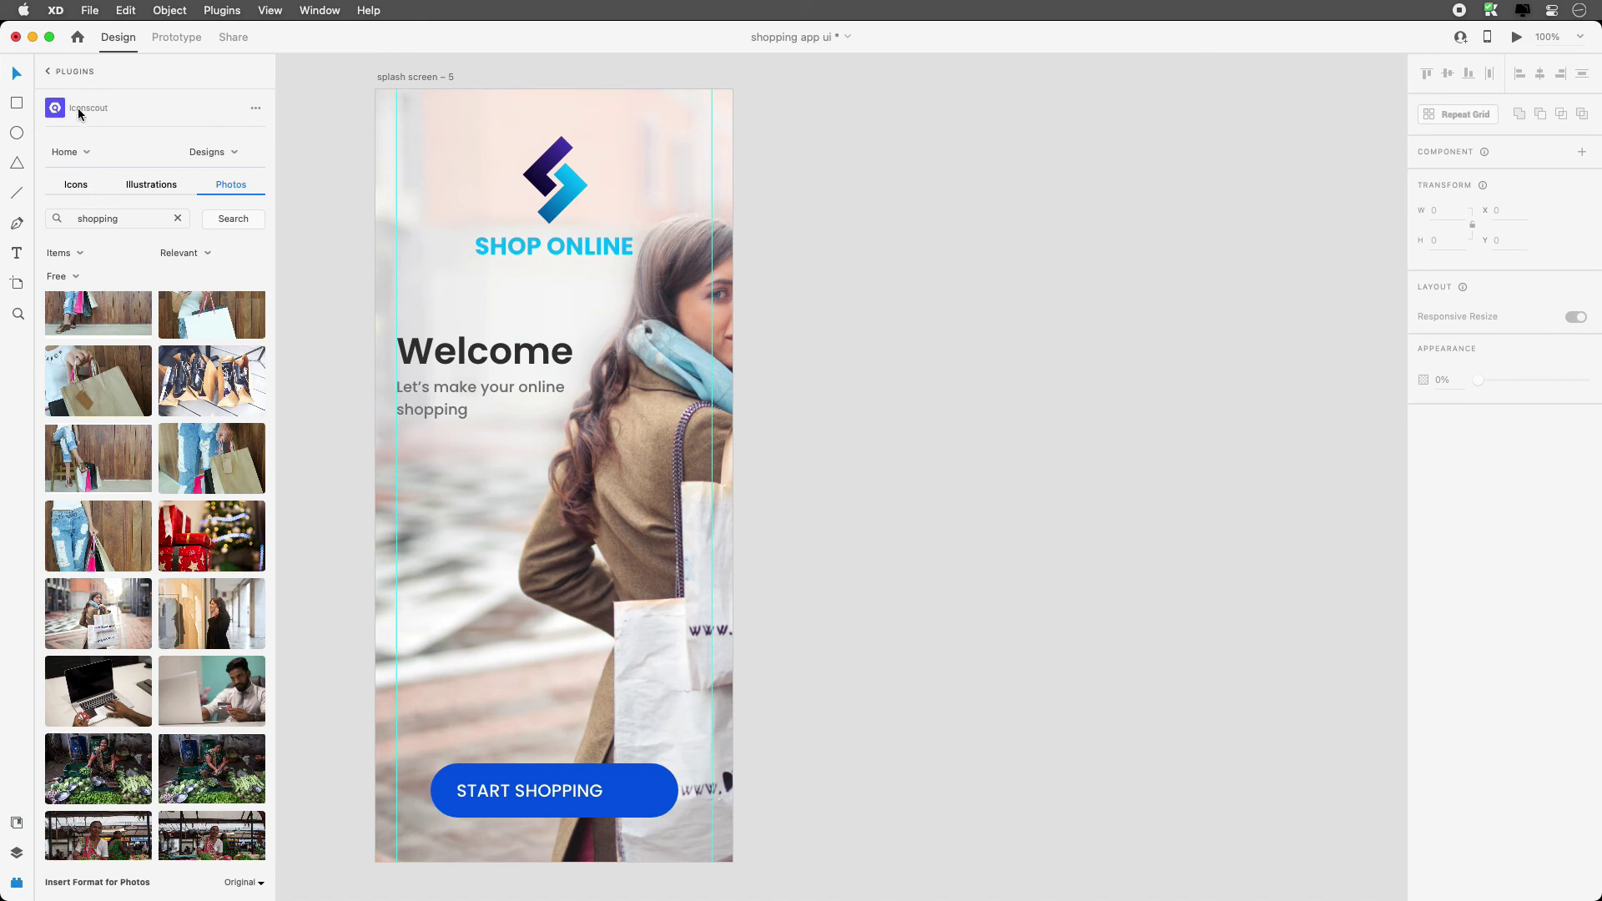
click(72, 192)
double_click(127, 219)
text(arr)
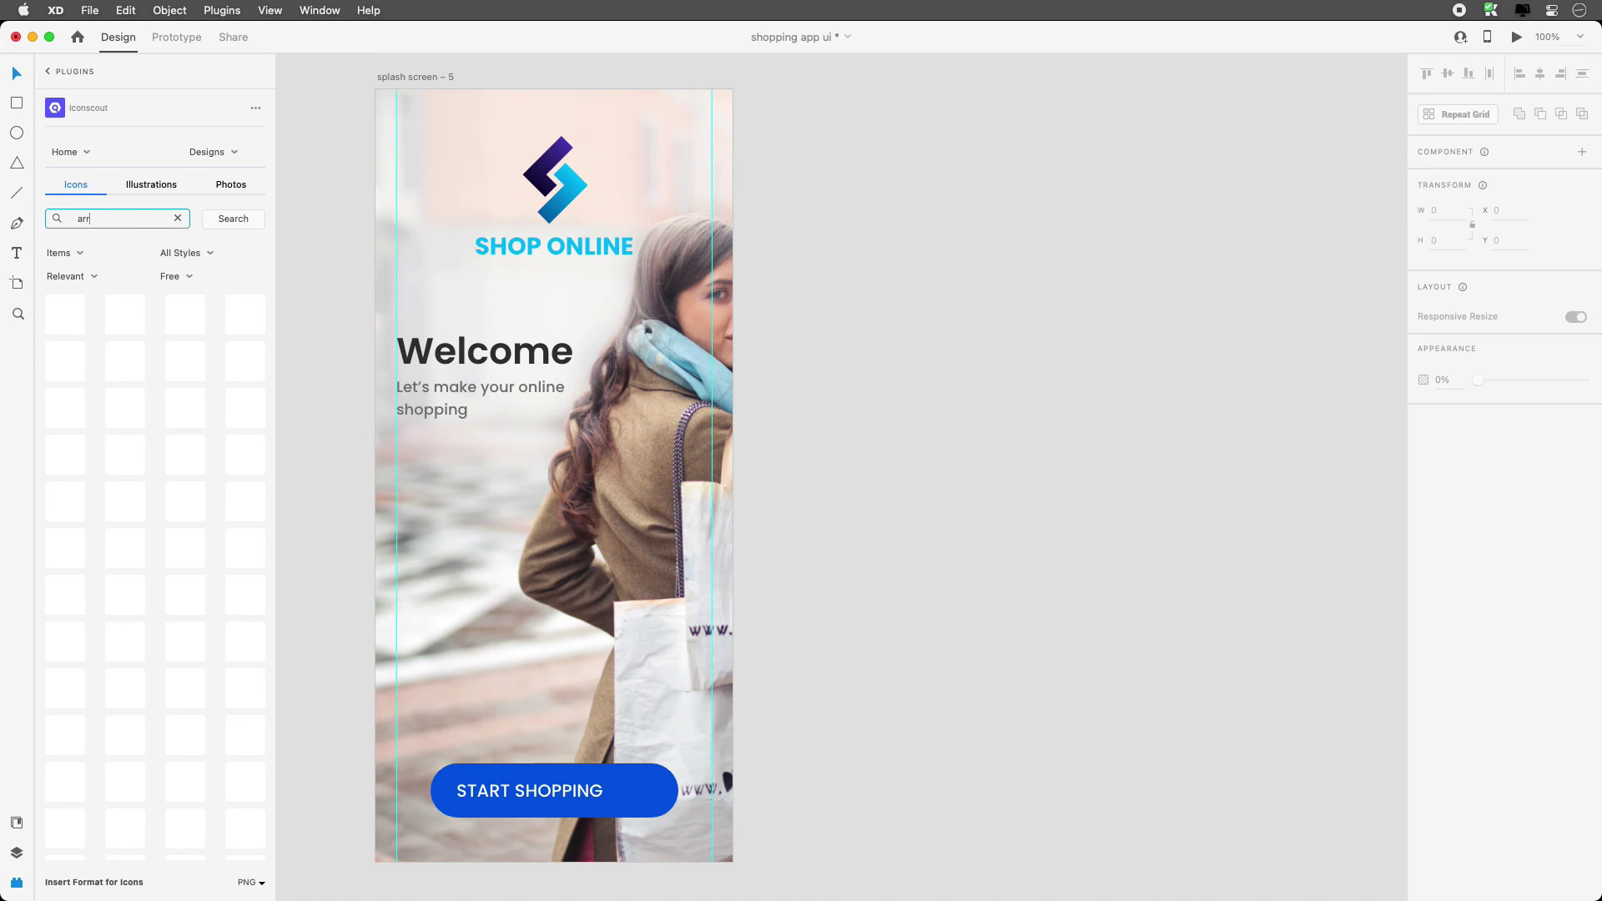
text(ow)
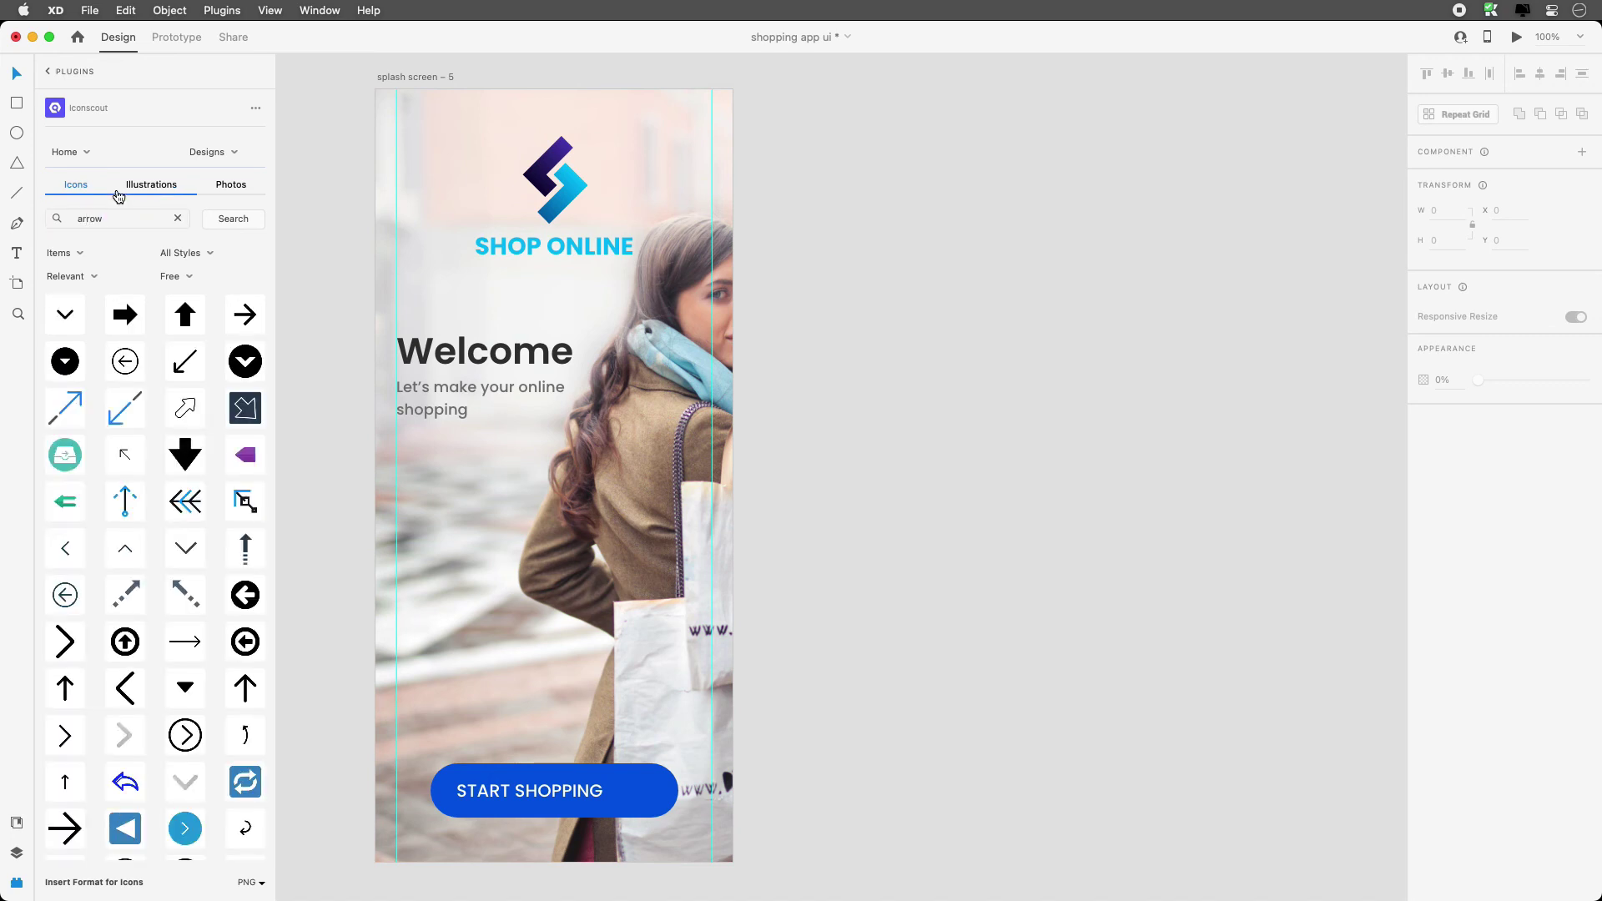
click(80, 278)
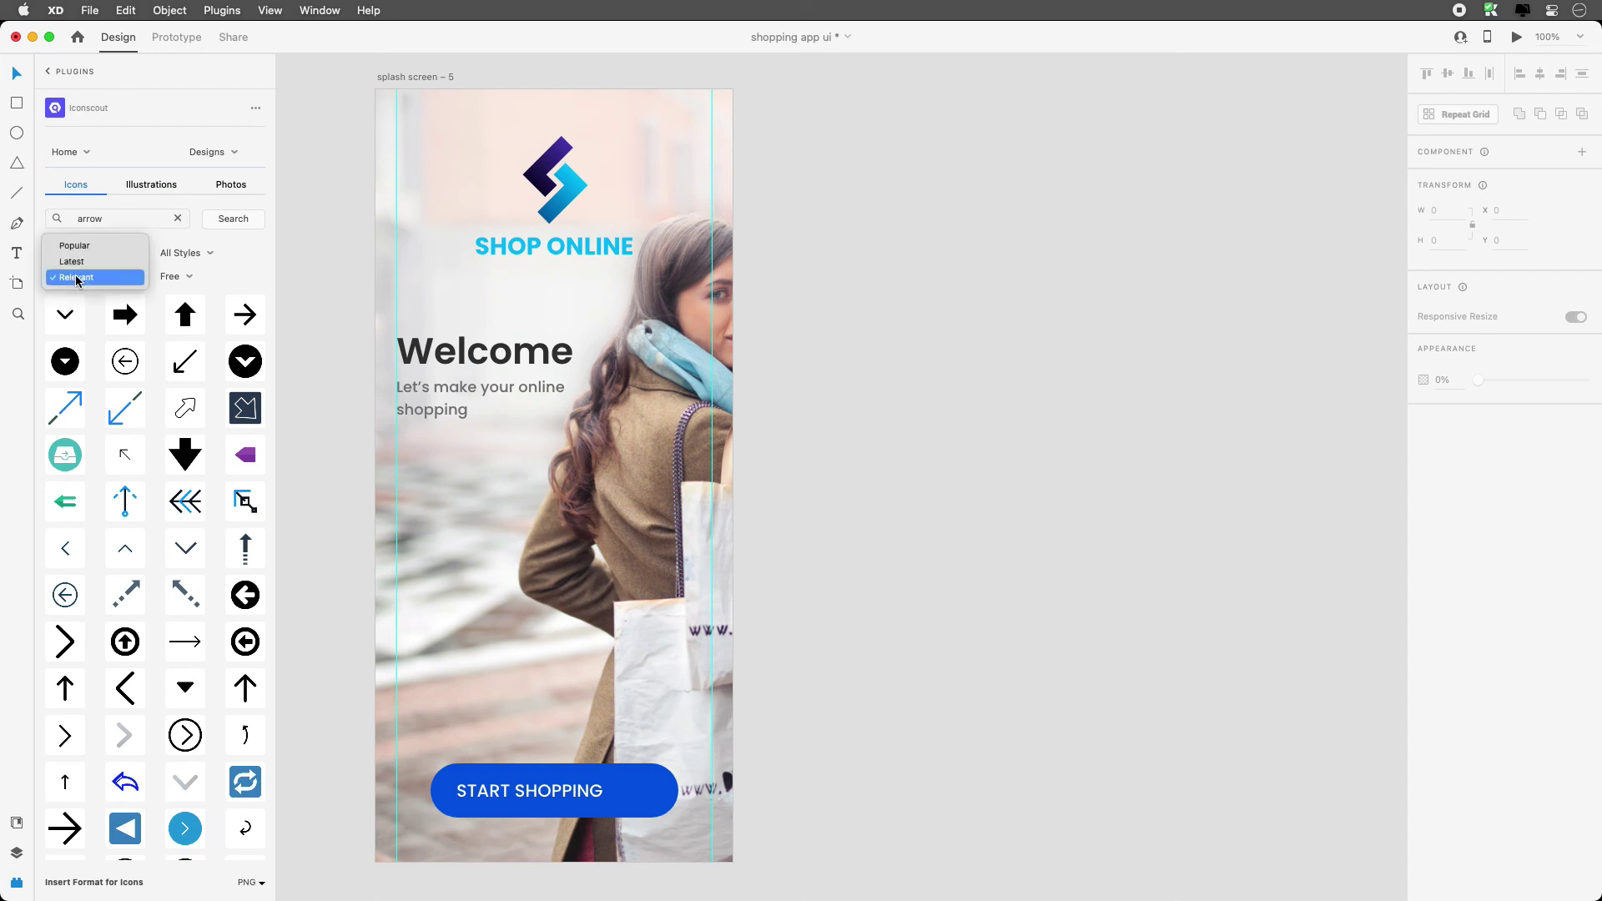
click(76, 278)
click(183, 275)
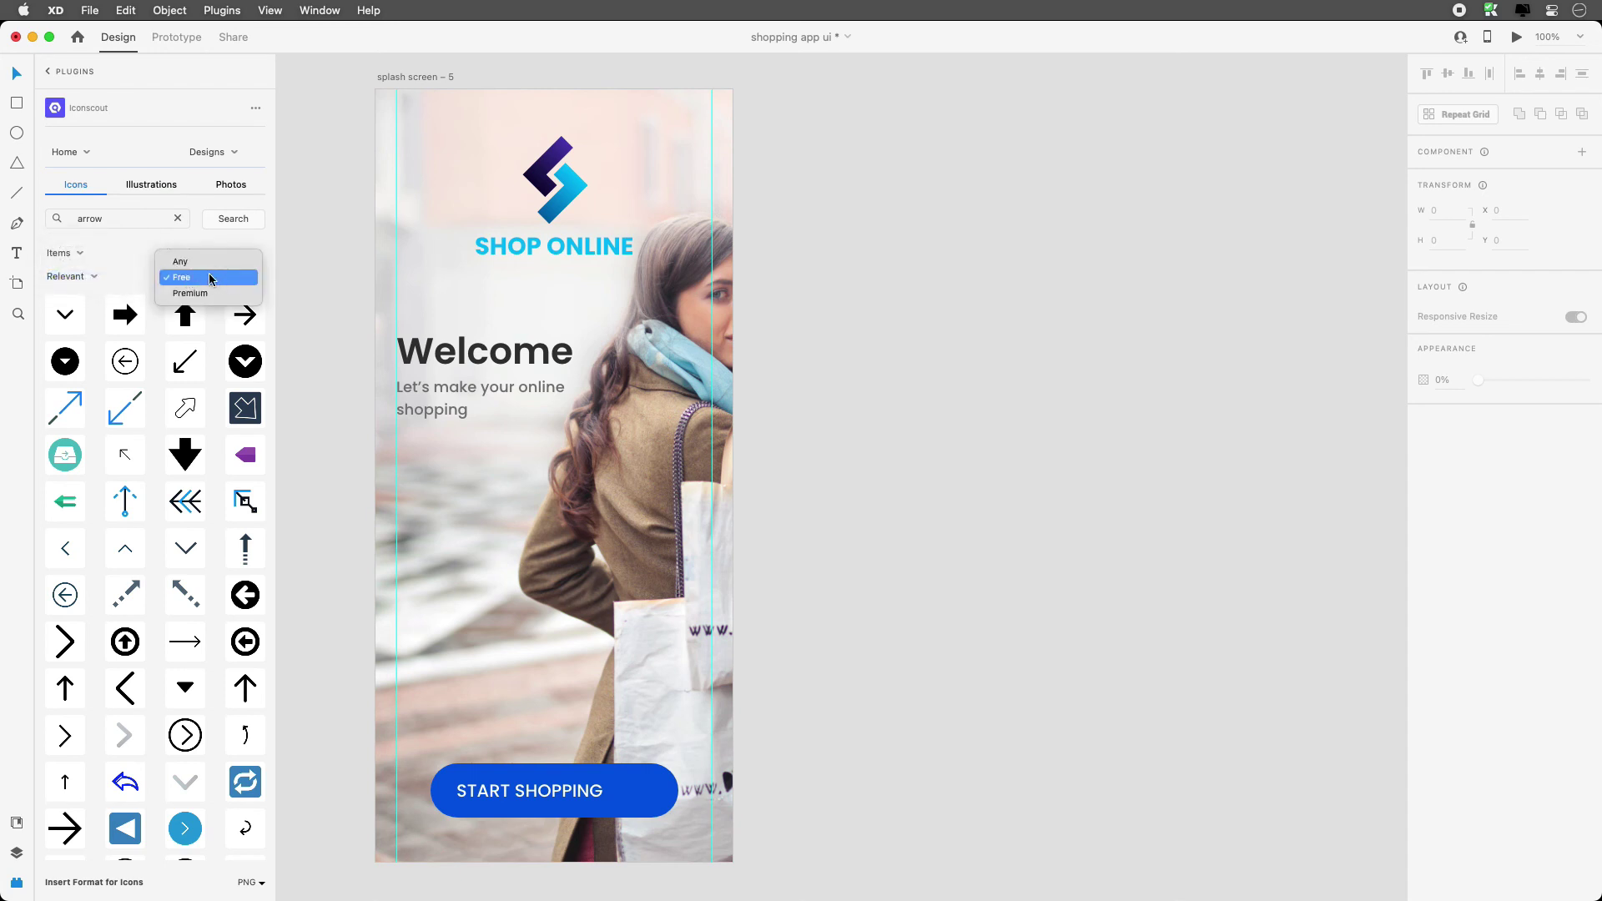
click(210, 278)
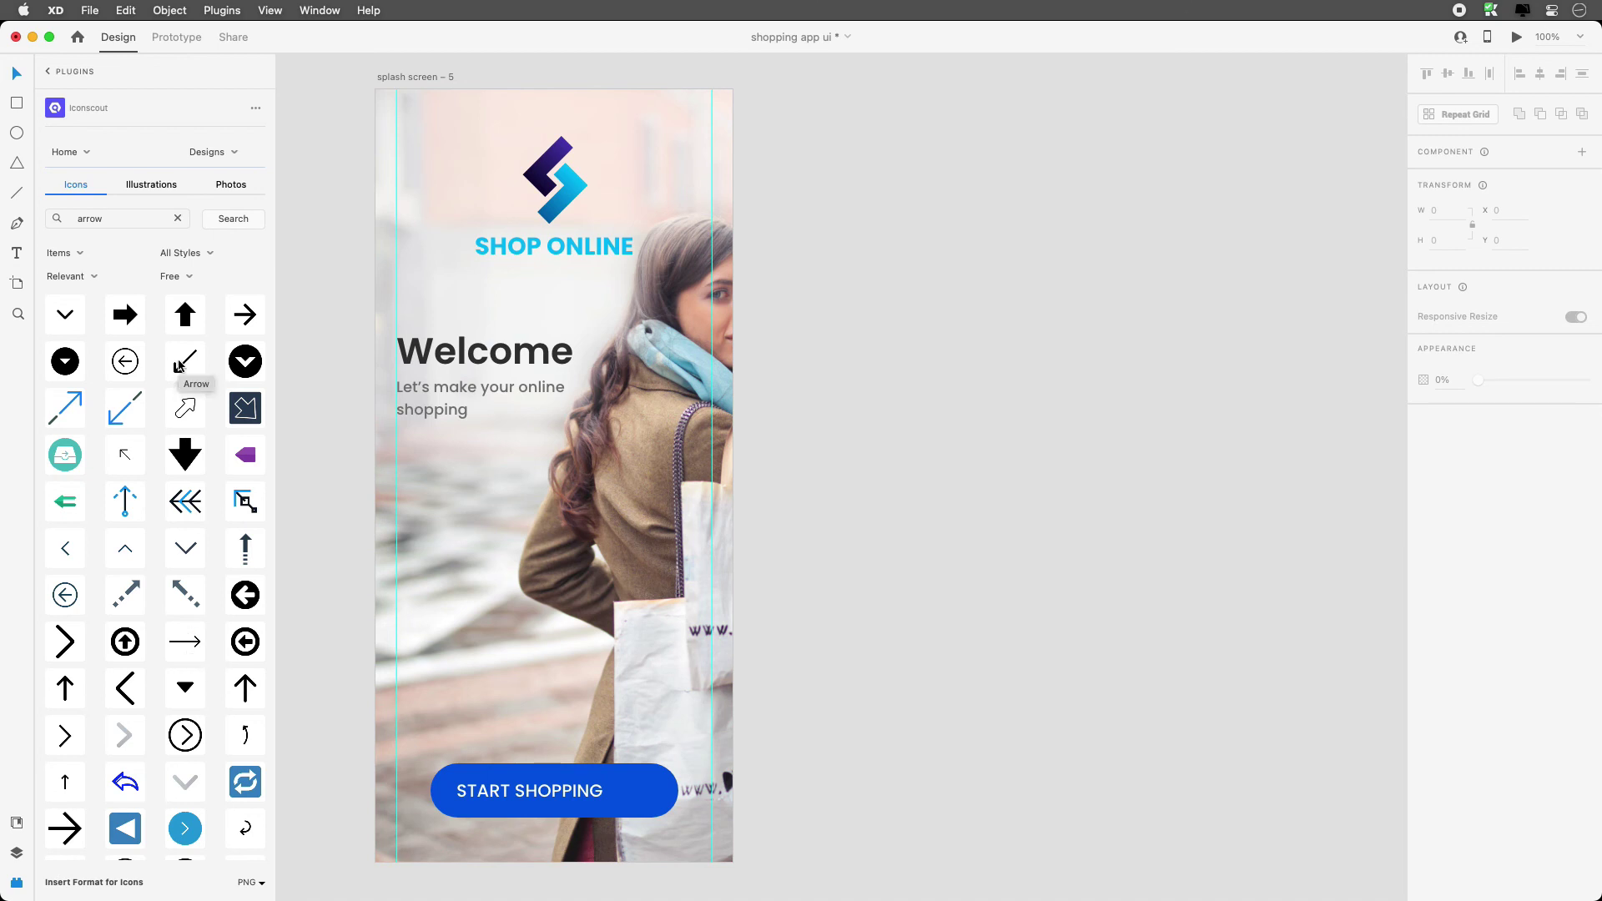
Copy the thin black diagonal arrow icon from the results in SVG format and paste it onto the artboard.
scroll(155, 690, down, 4)
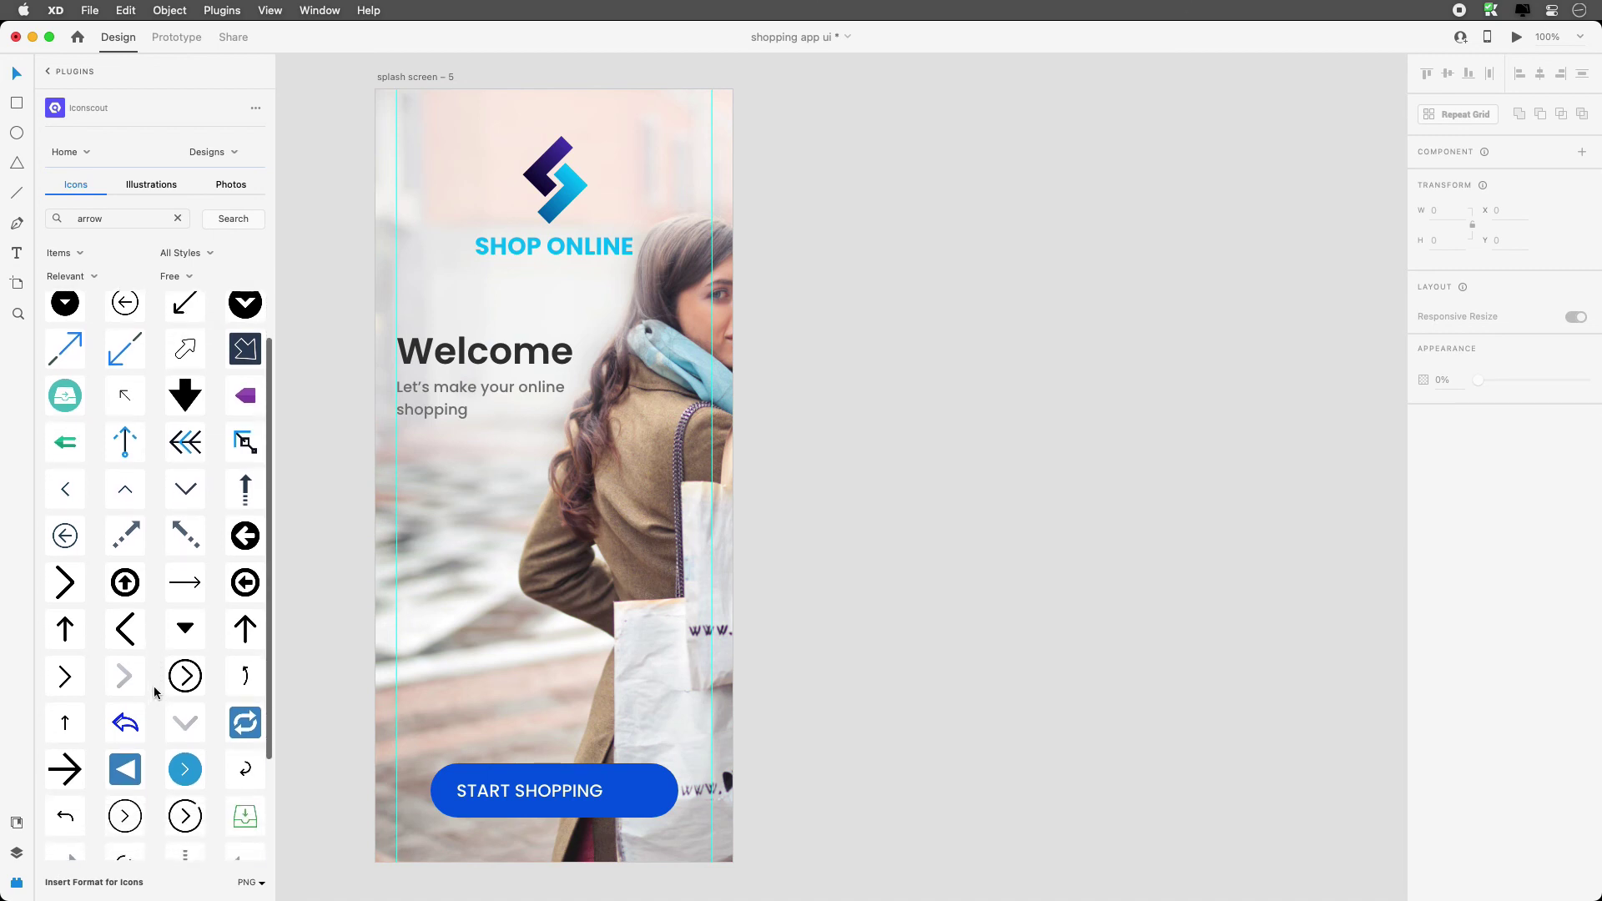
scroll(155, 693, down, 2)
scroll(155, 692, up, 6)
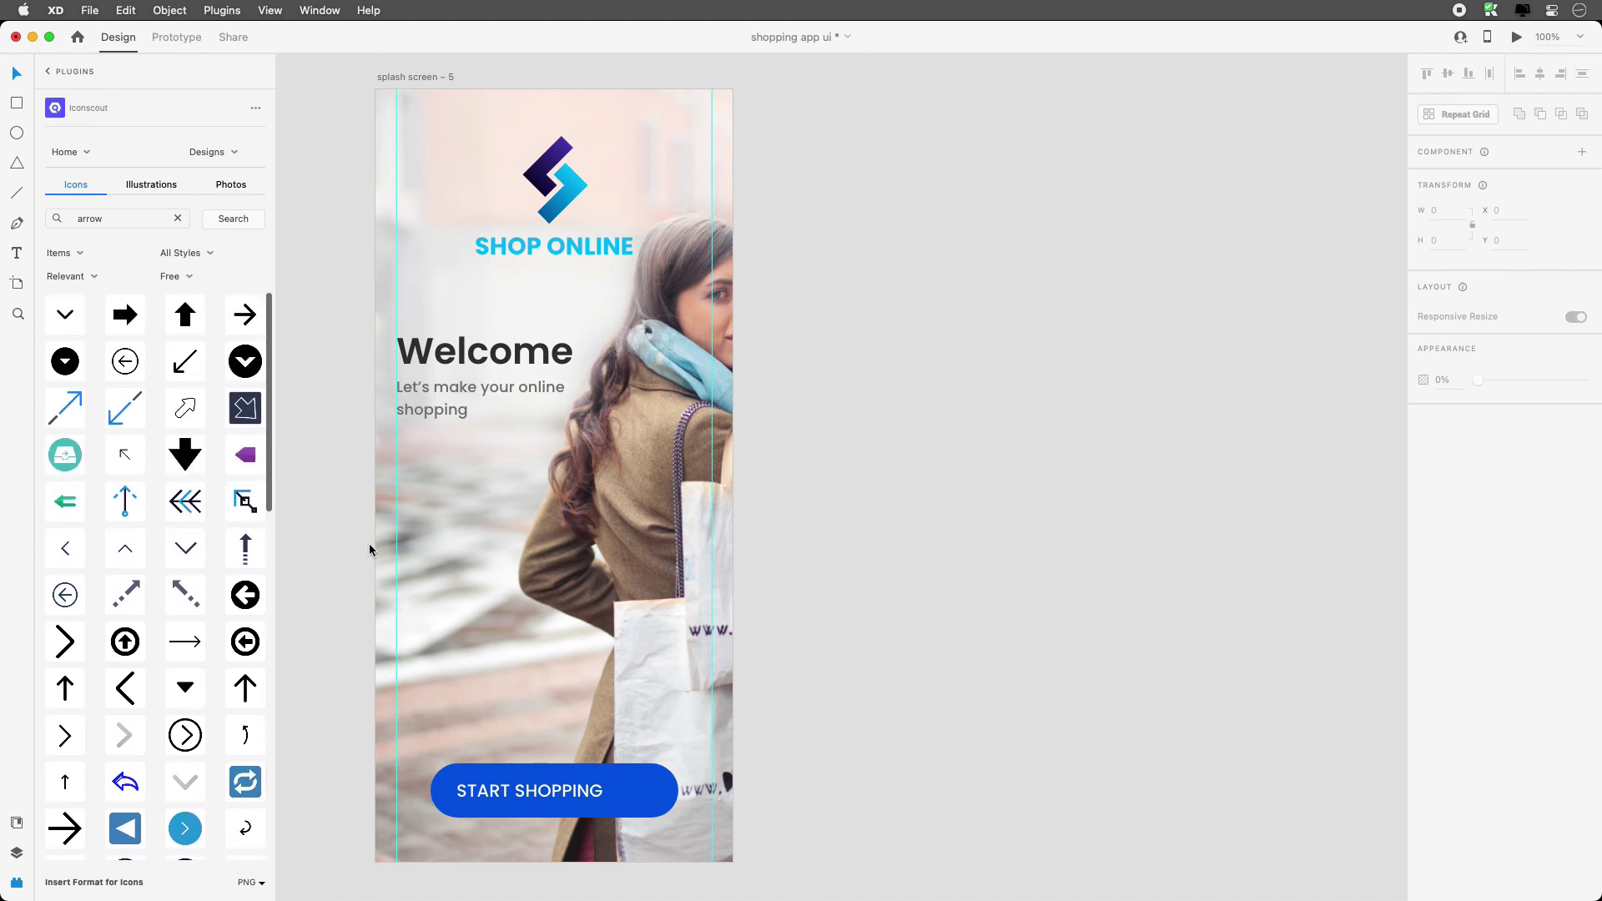
click(178, 361)
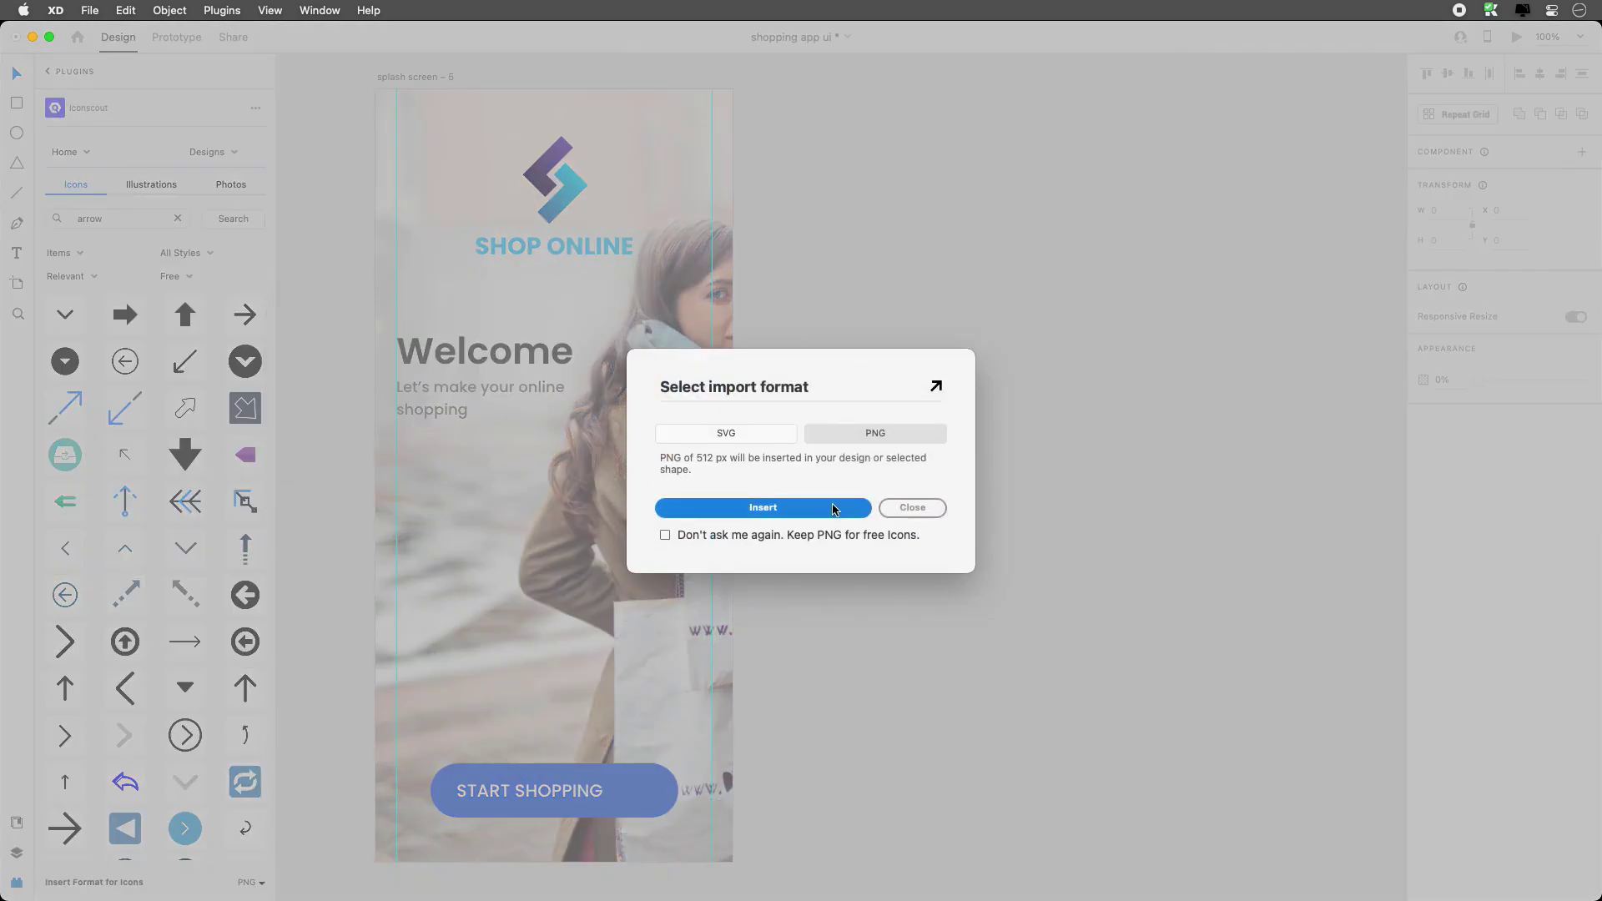
click(741, 434)
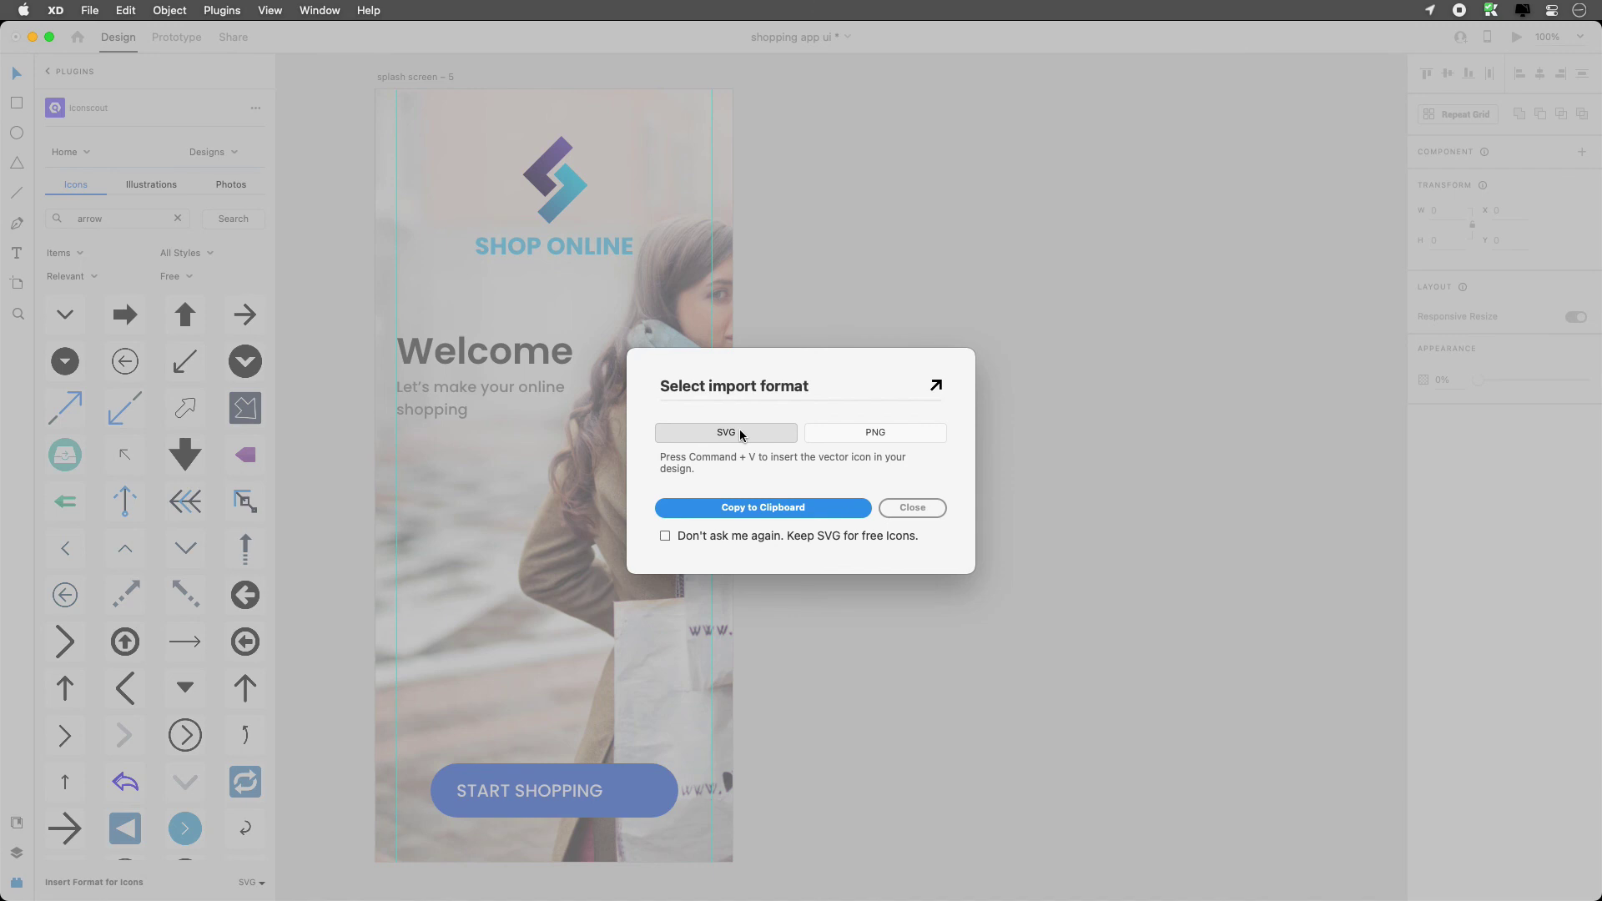
click(764, 507)
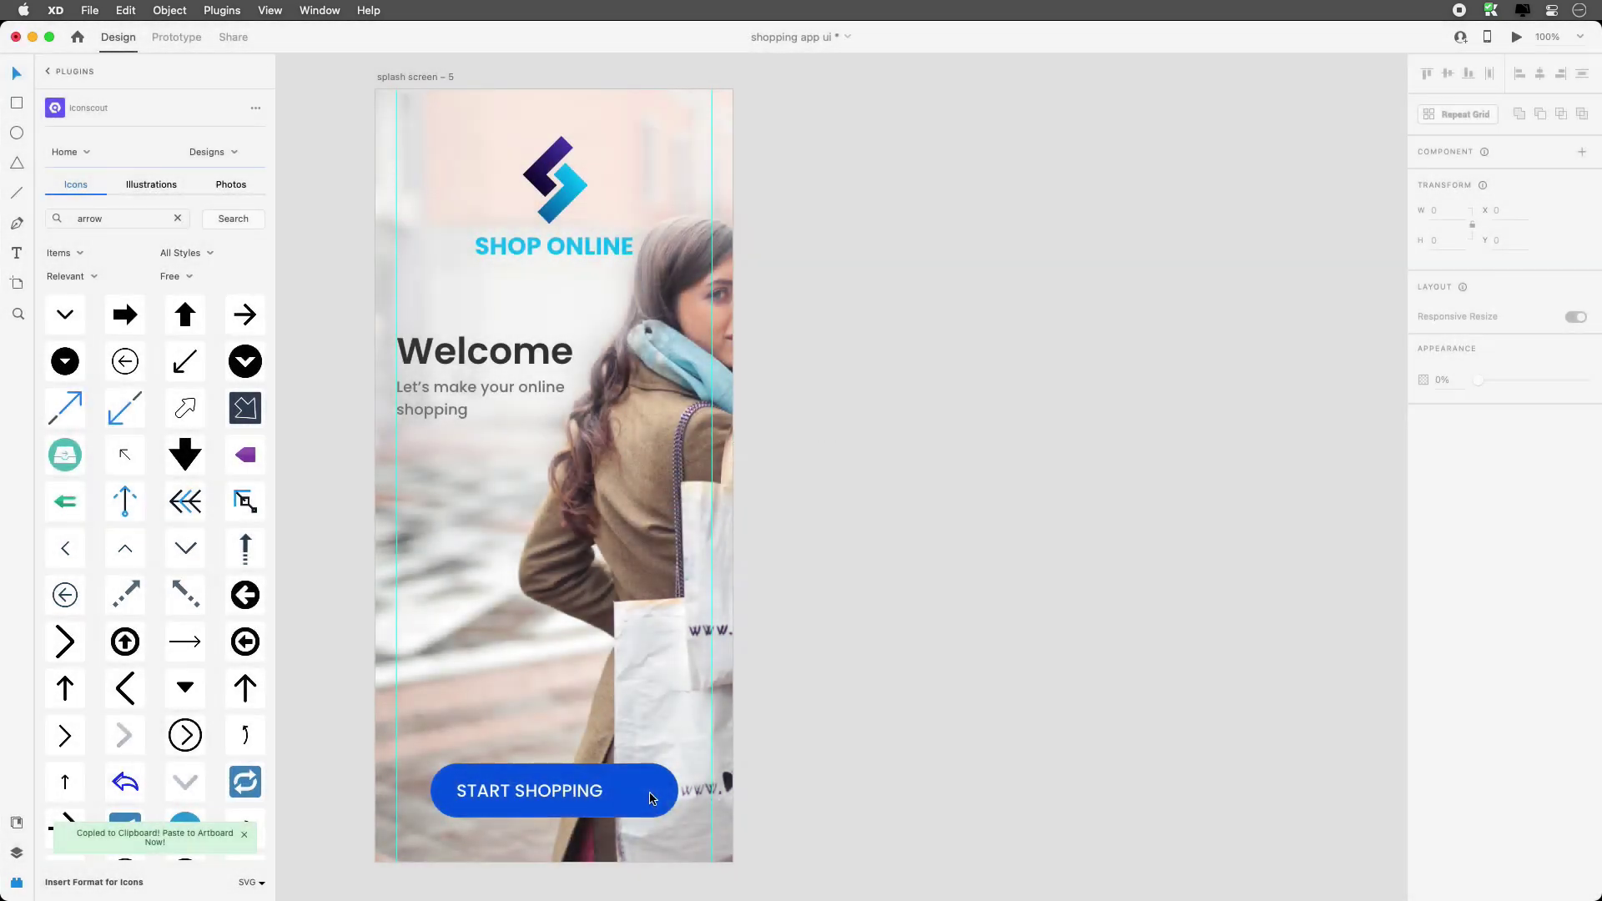
click(653, 798)
key(super+v)
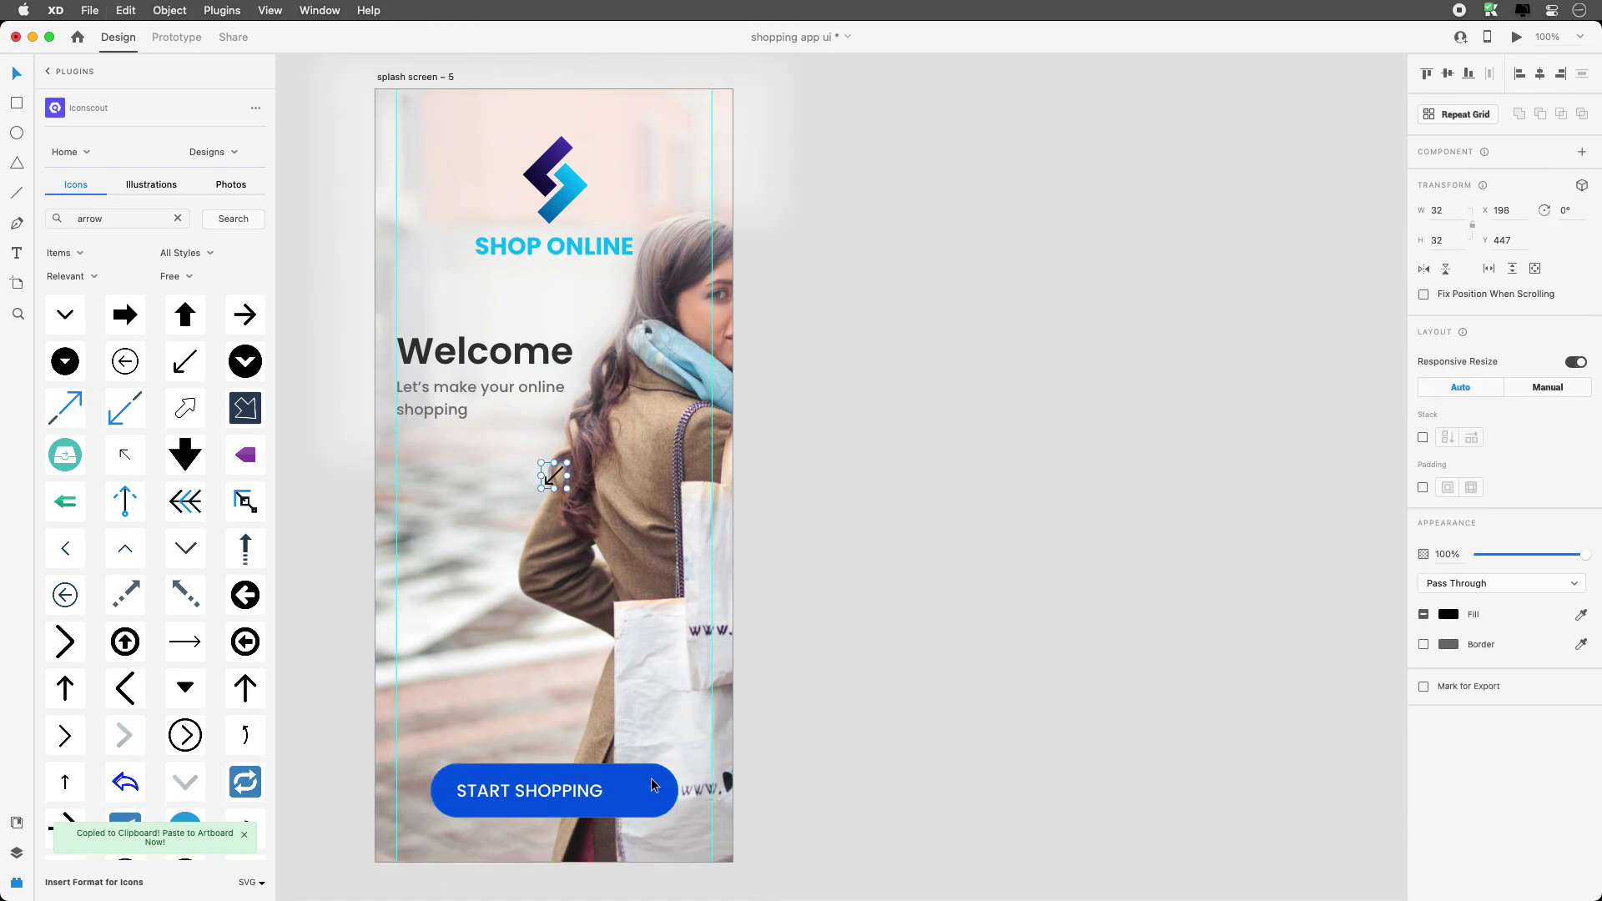
Move the arrow icon onto the end of the blue button, beside the START SHOPPING text.
click(553, 485)
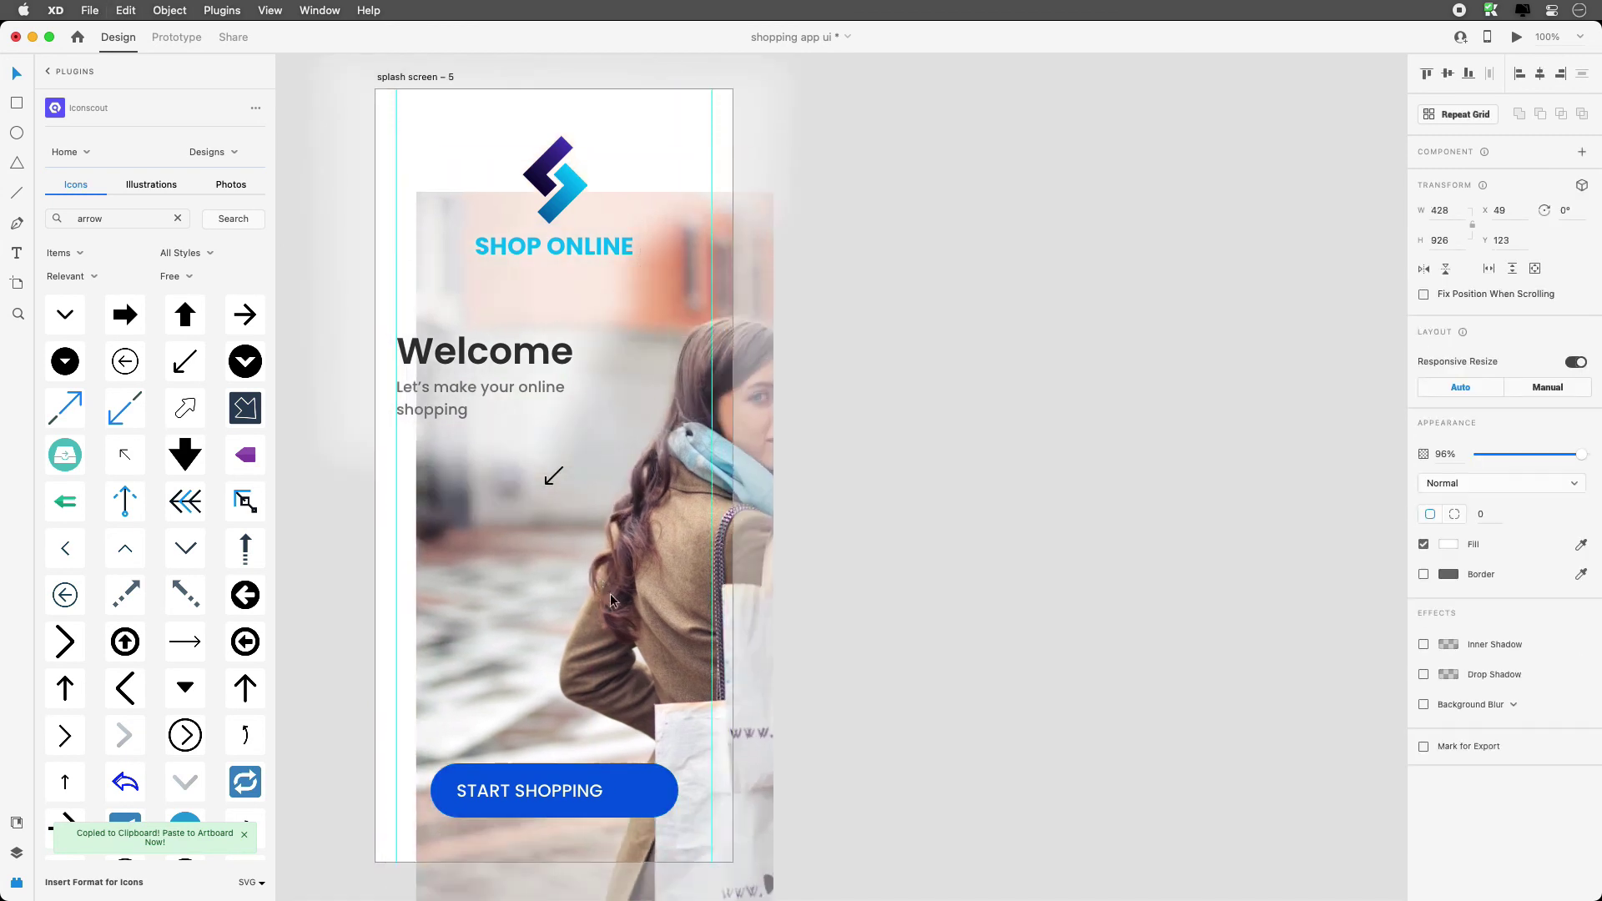
drag(551, 488, 644, 803)
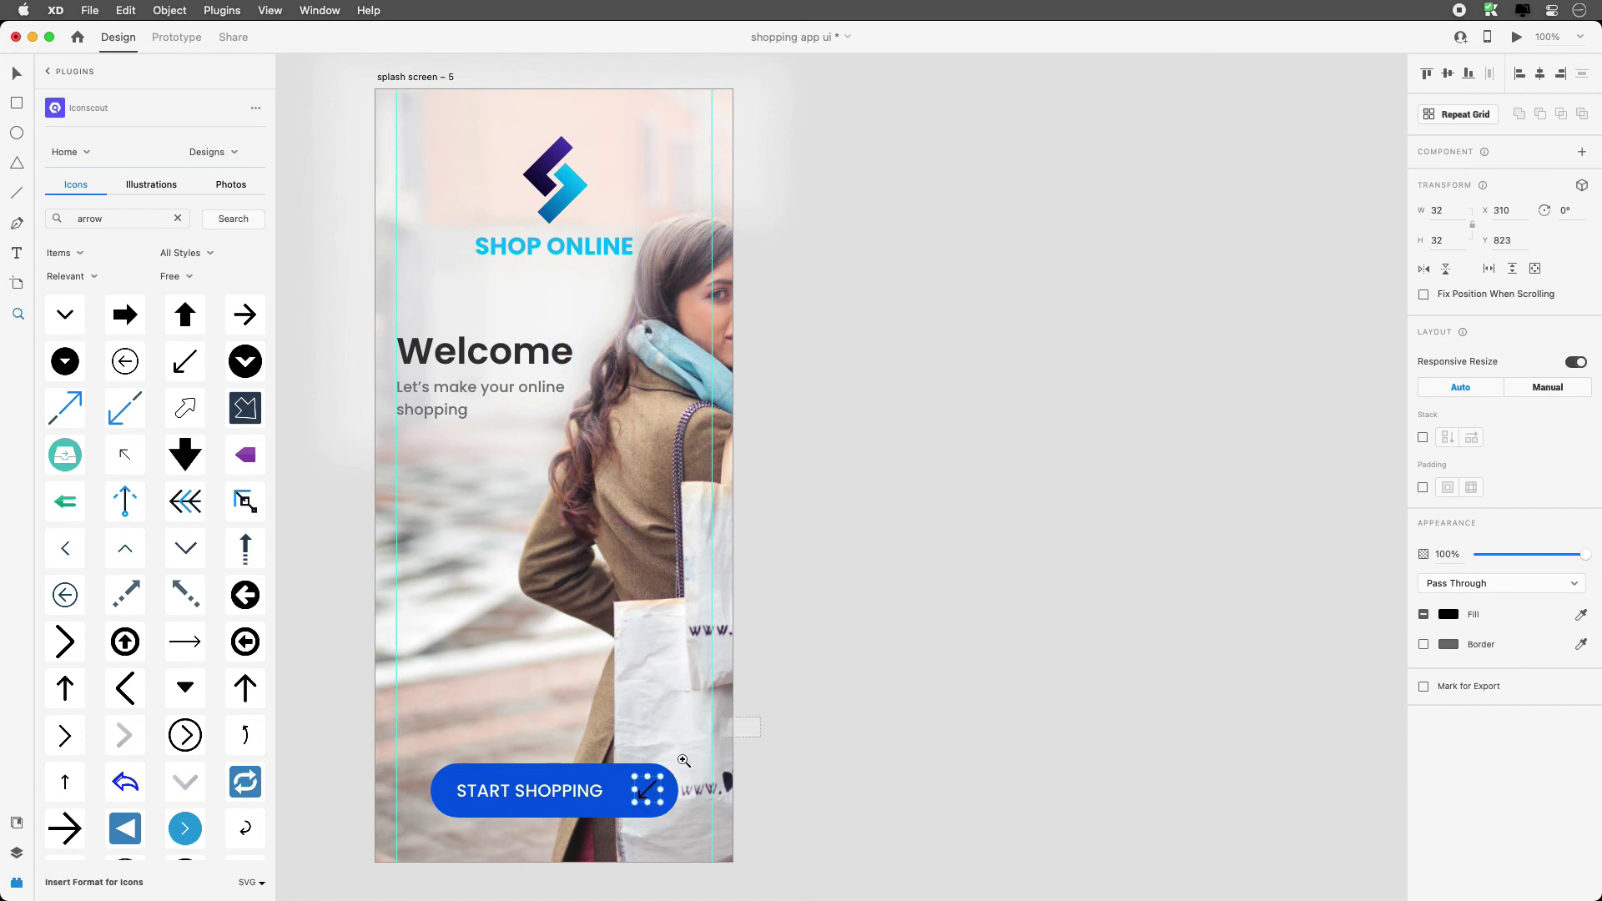
drag(736, 717, 327, 870)
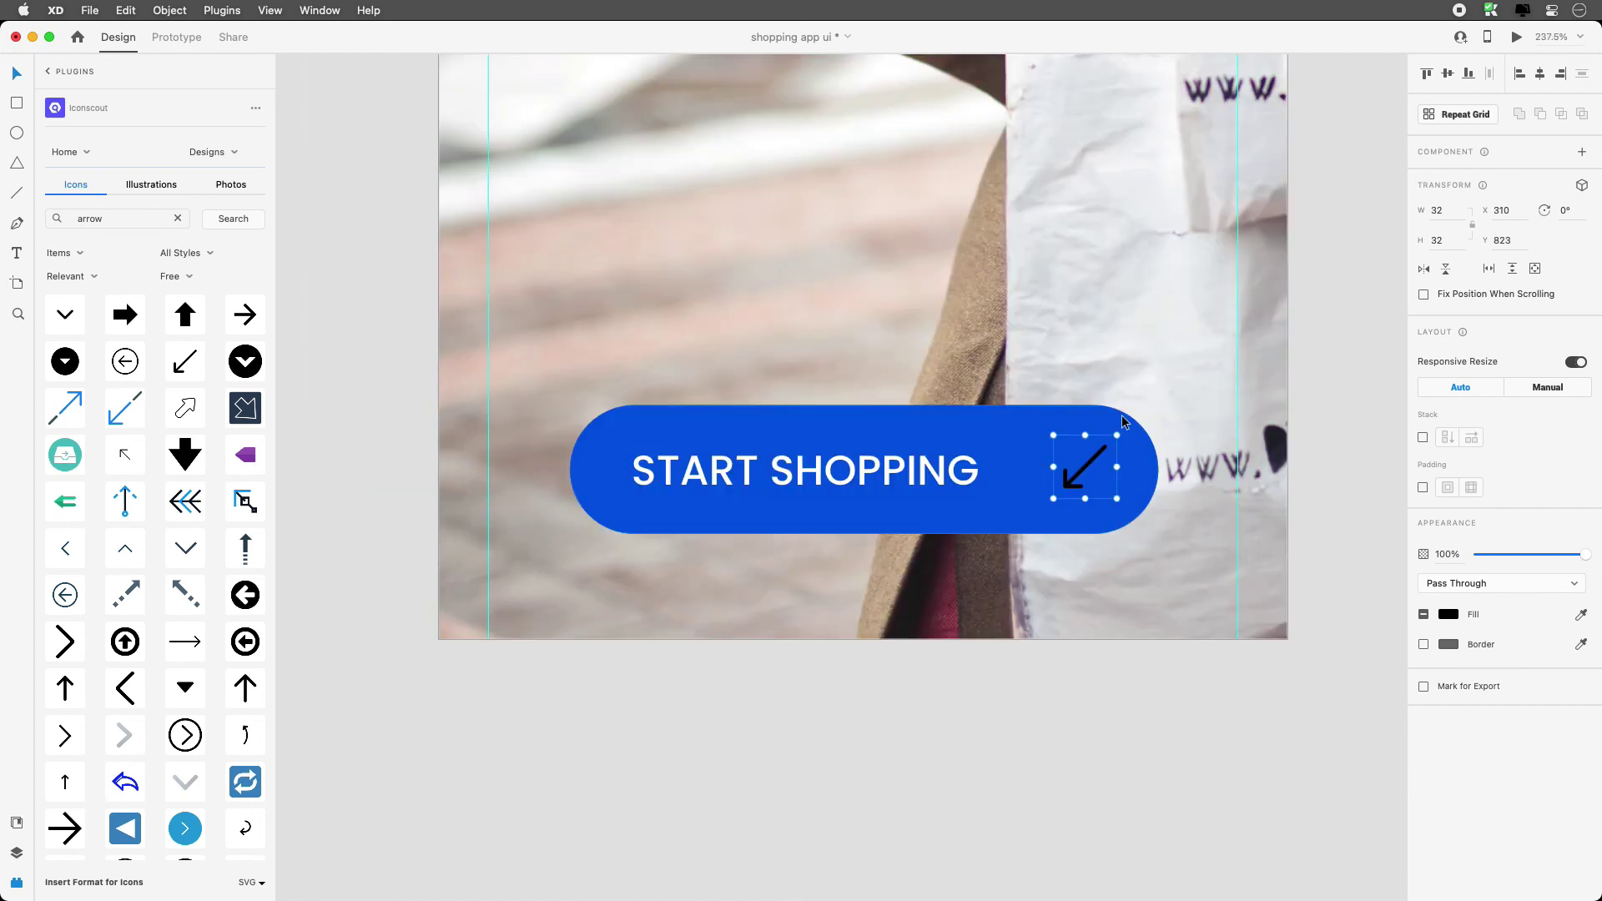
Move the arrow icon off the artboard, ungroup it and delete its empty square frame.
drag(1066, 487, 985, 773)
right_click(1079, 767)
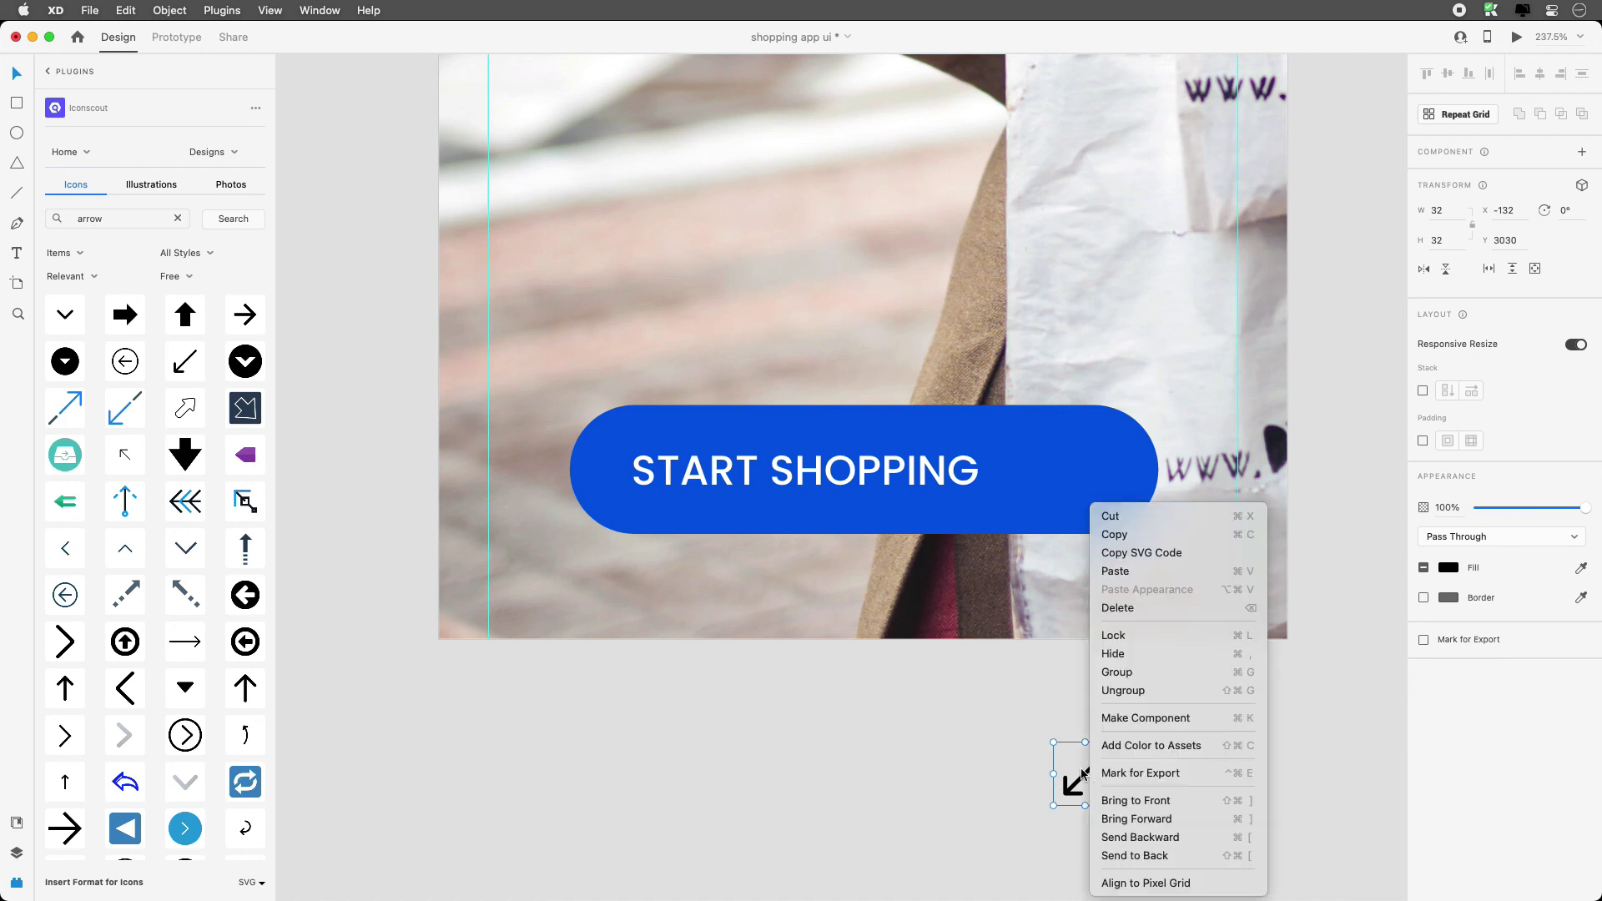
click(1172, 694)
drag(1115, 741, 1028, 729)
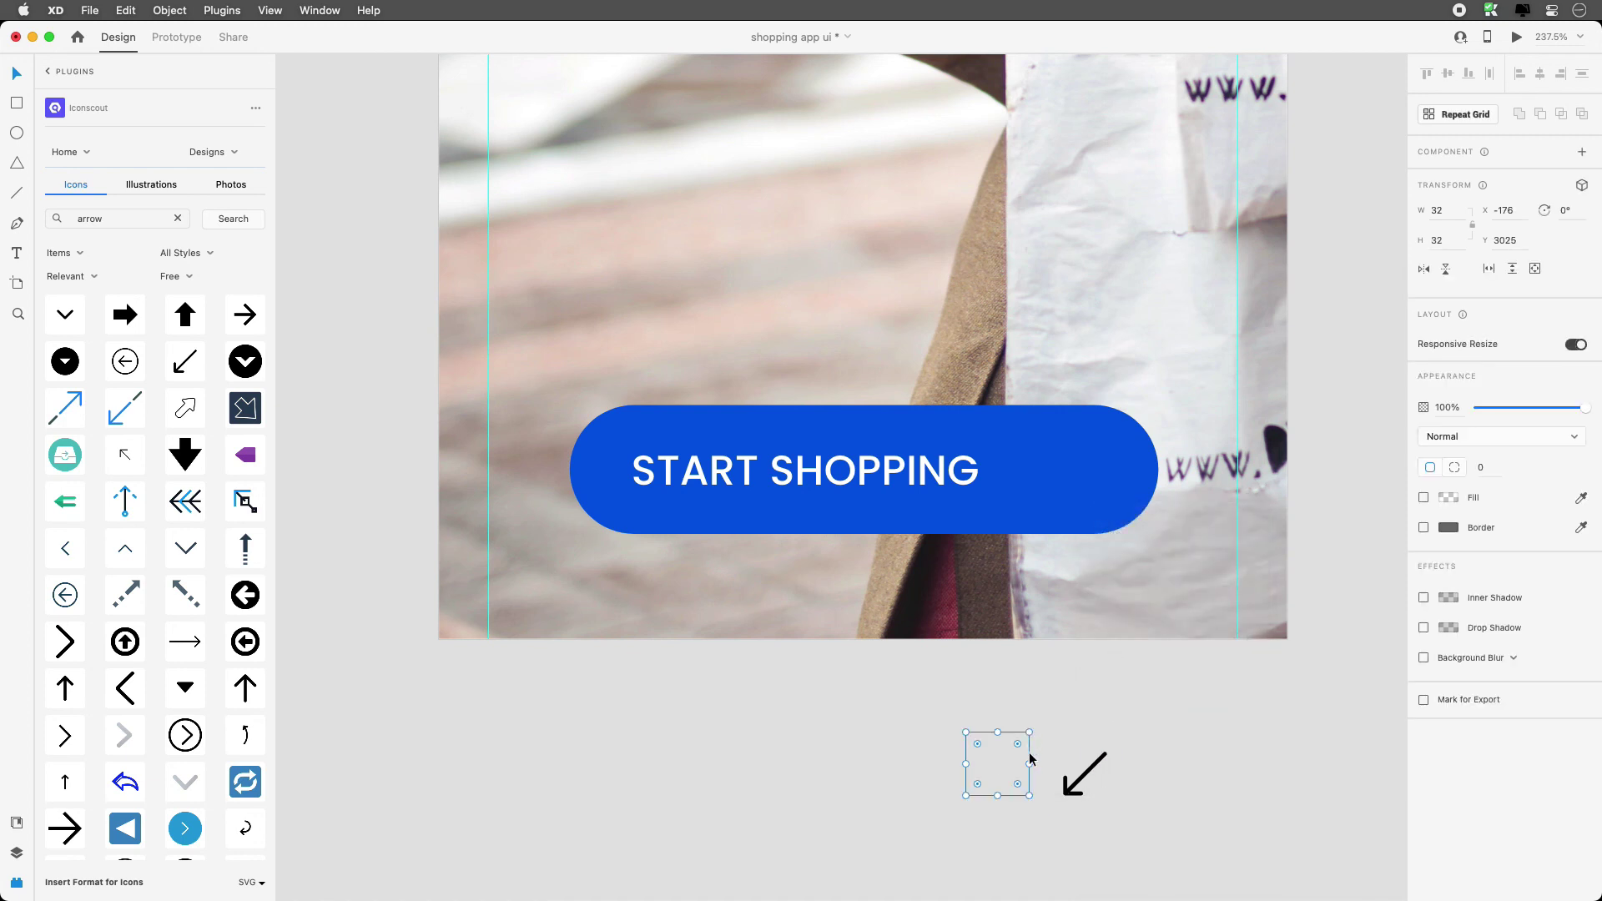
key(Delete)
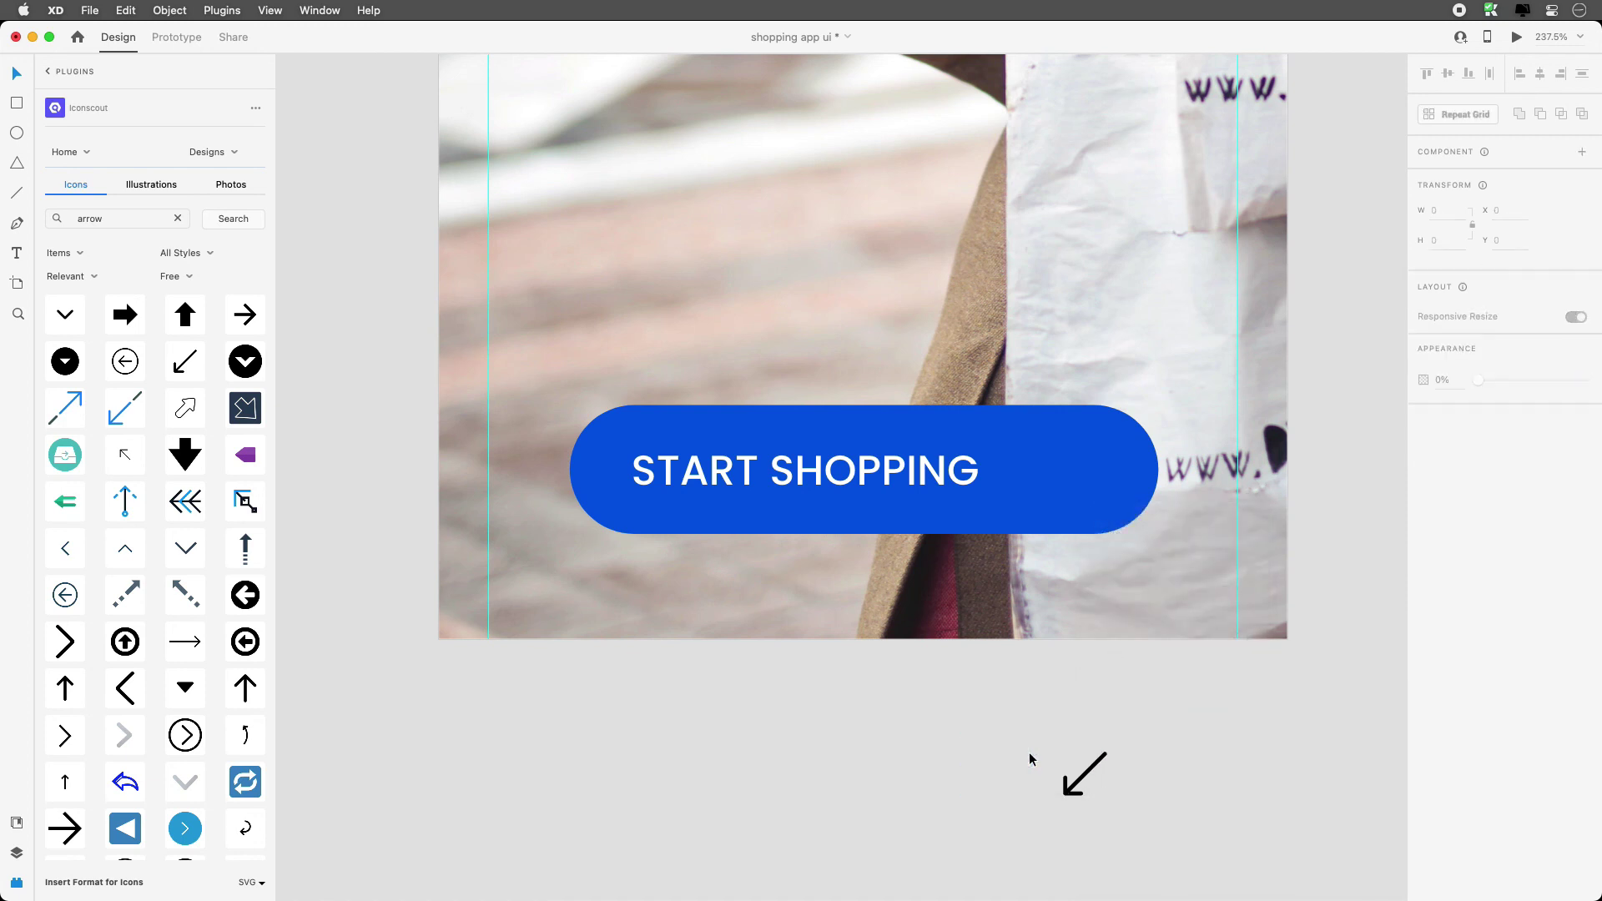
Rotate the arrow to -135° so it points right and place it inside the blue button after the text.
click(1100, 755)
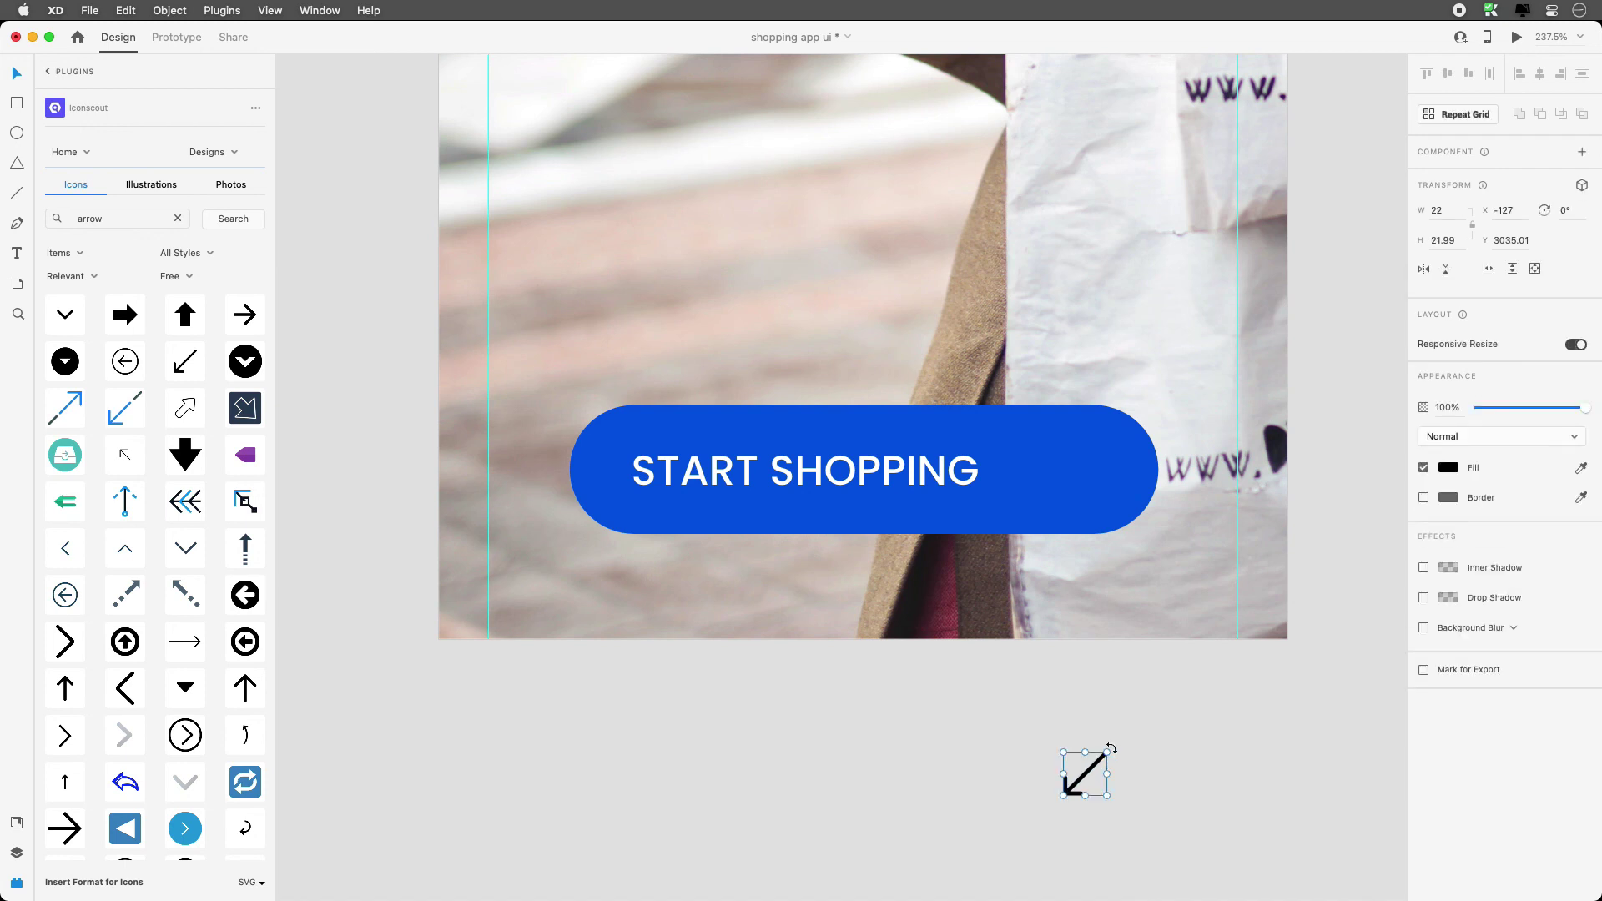
drag(1115, 749, 991, 768)
drag(1104, 775, 1111, 472)
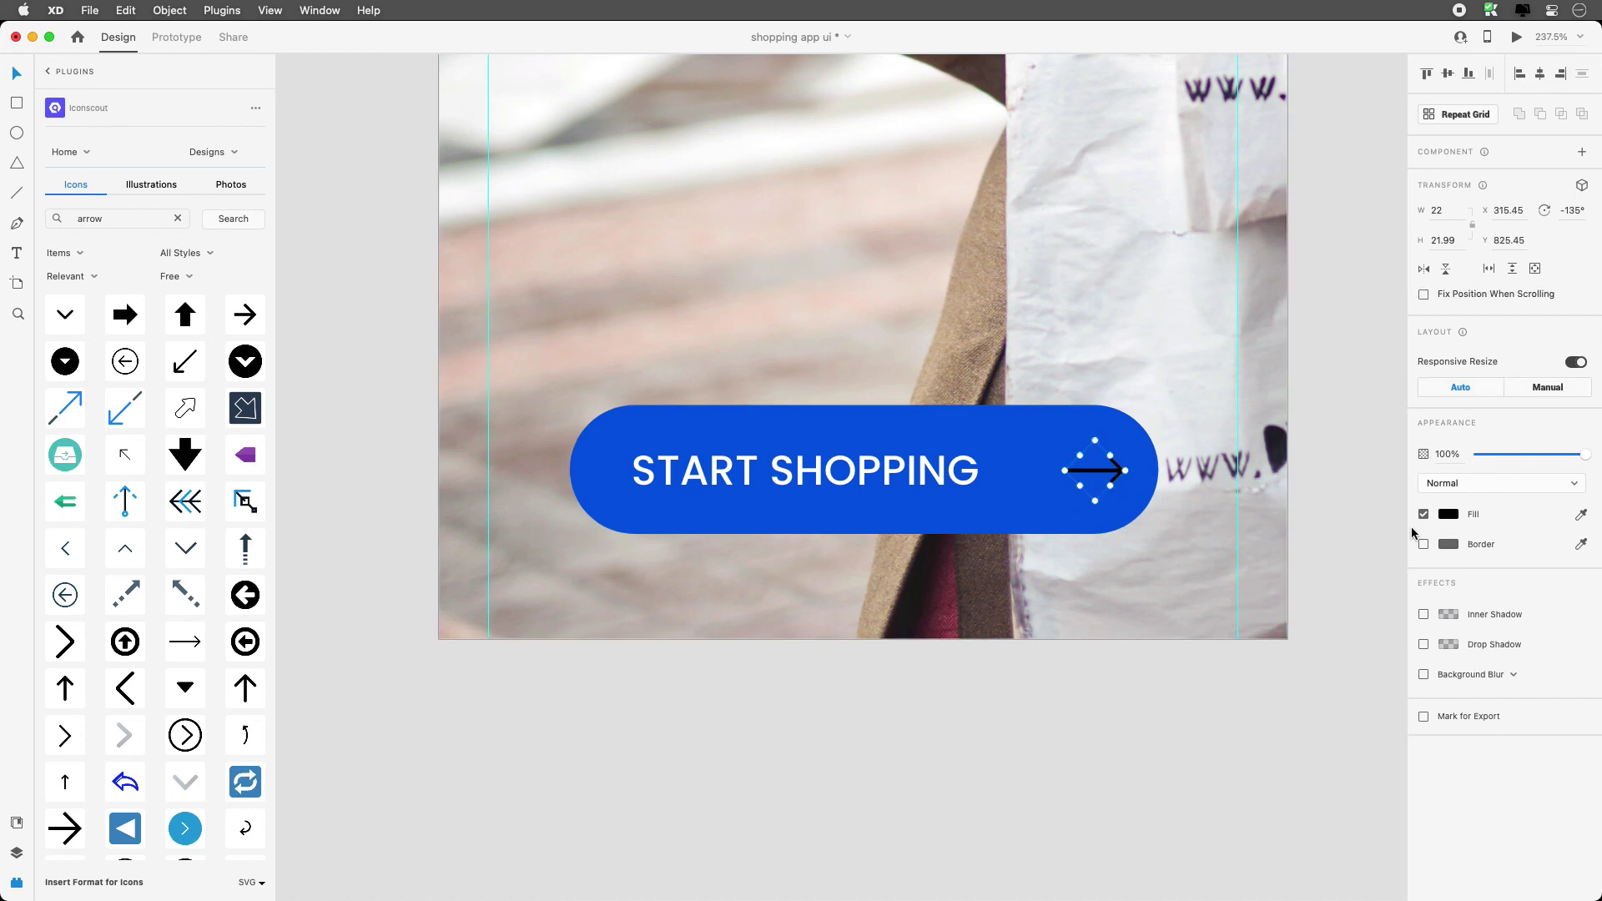
Set the arrow icon's fill to white, #FFFFFF.
click(1449, 516)
drag(1291, 454, 1224, 422)
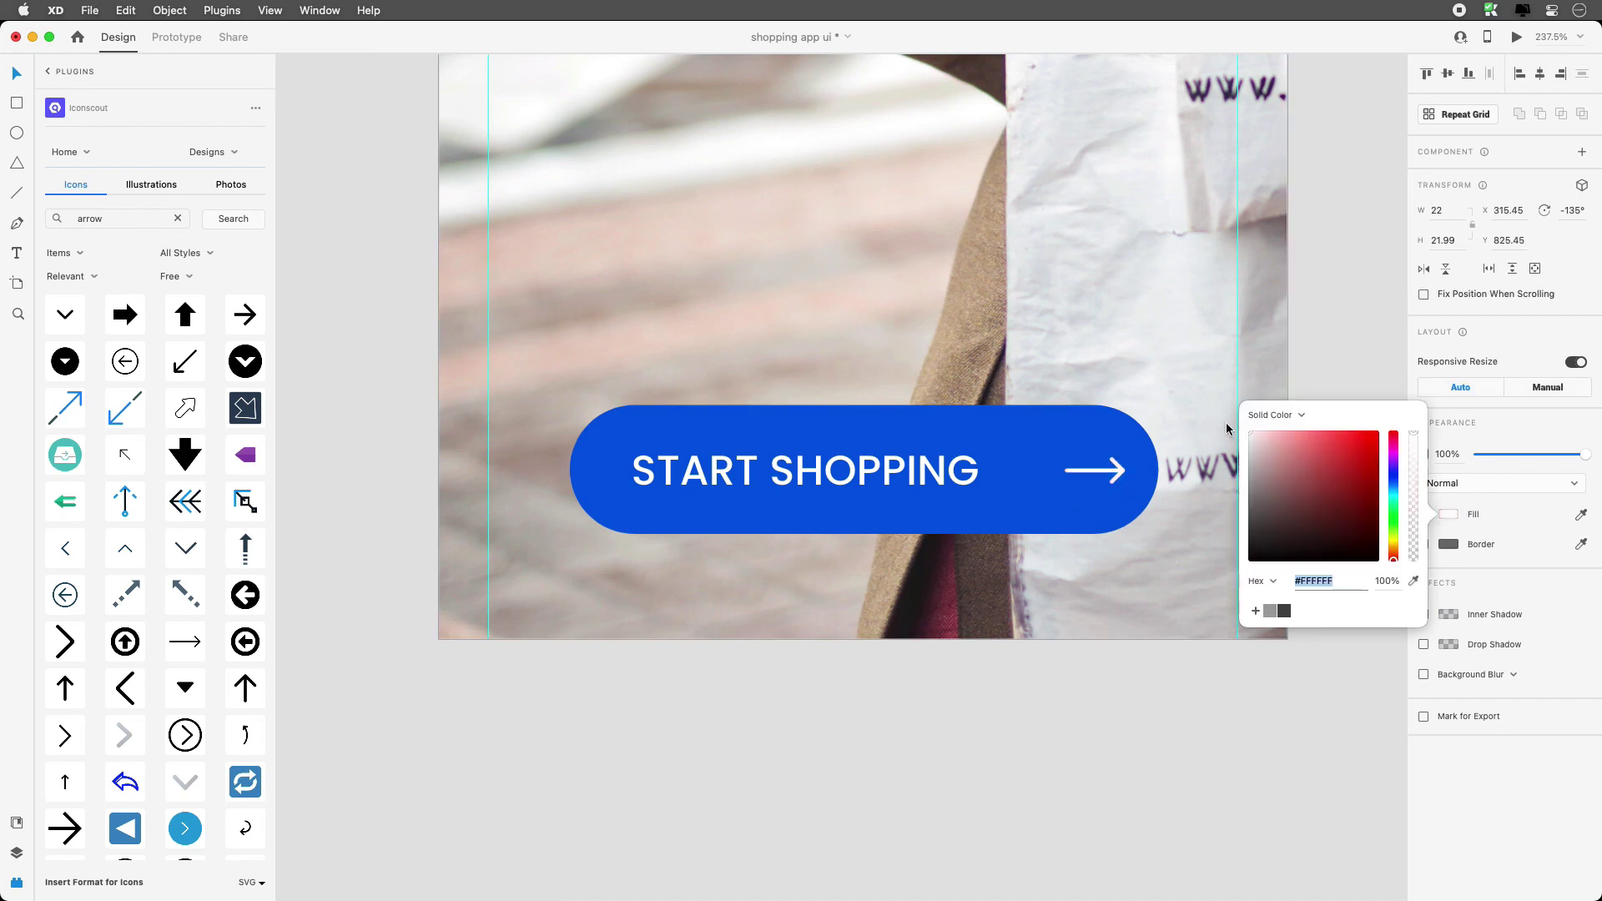
click(1059, 698)
click(1058, 698)
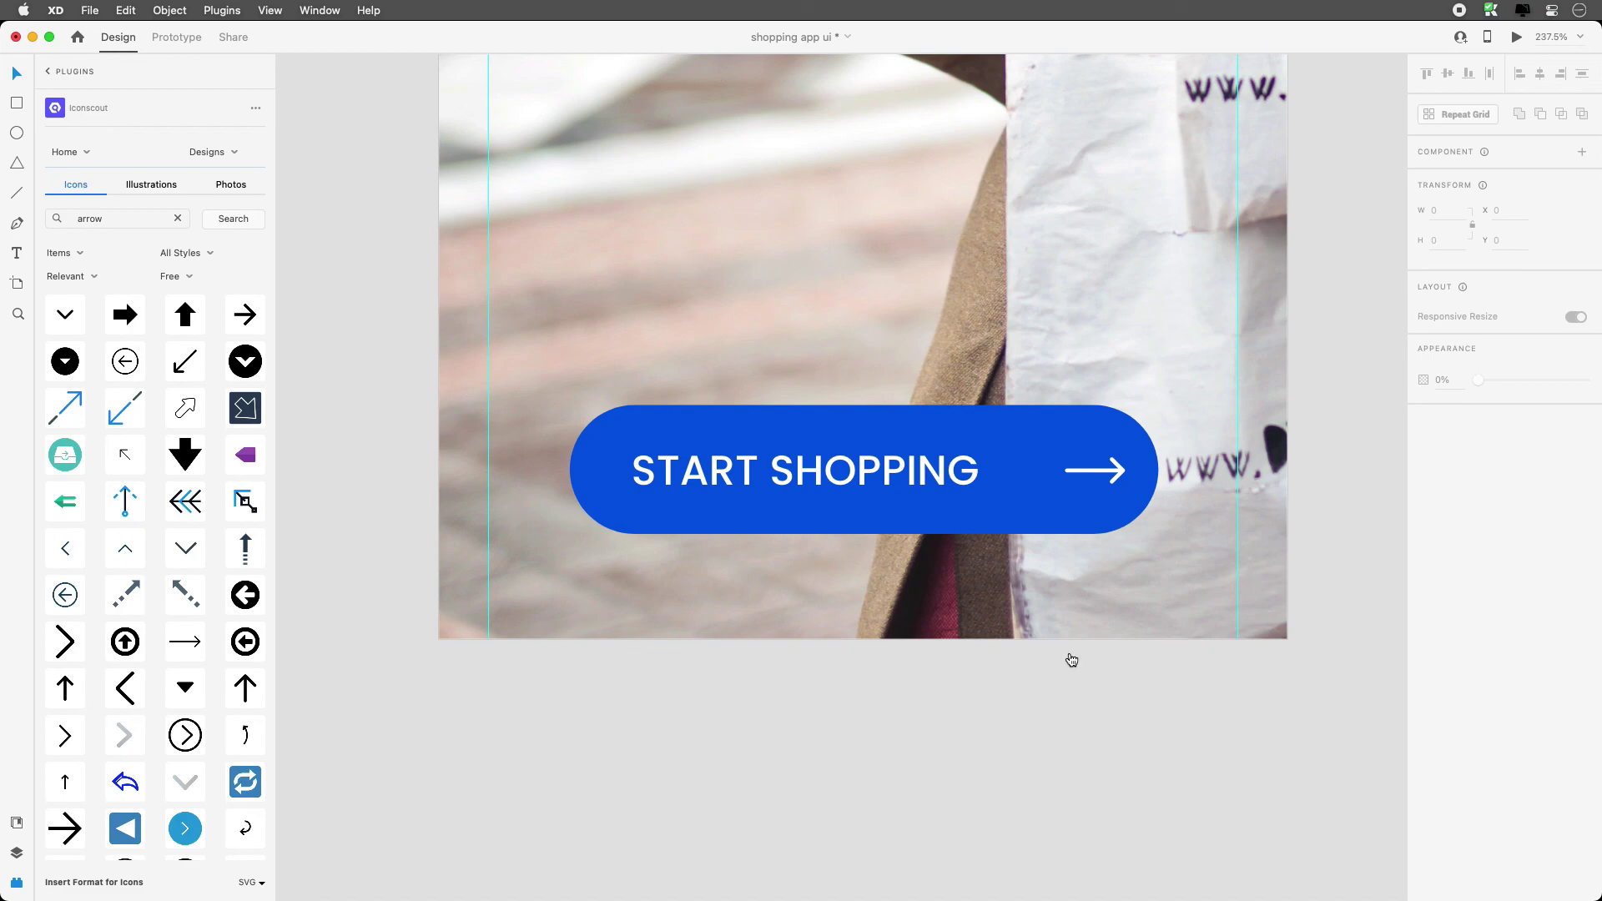
Switch to Chrome and search Flaticon for "arrrow" icons, filtered to Free and Black Filled.
key(super+Tab)
click(204, 53)
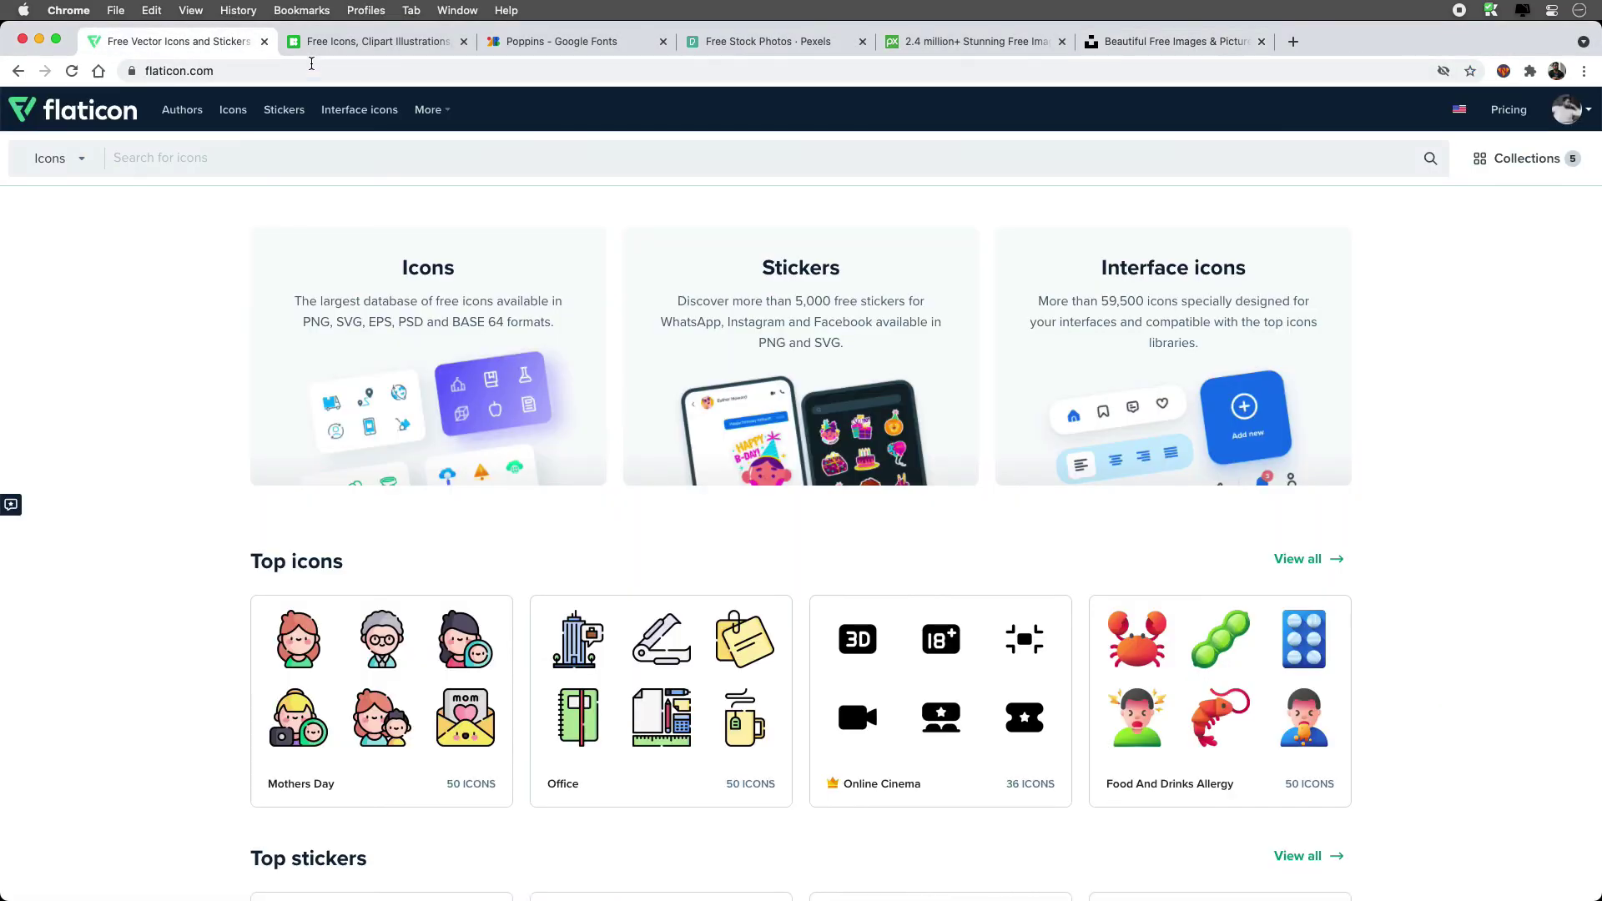
text(arrrow)
key(Return)
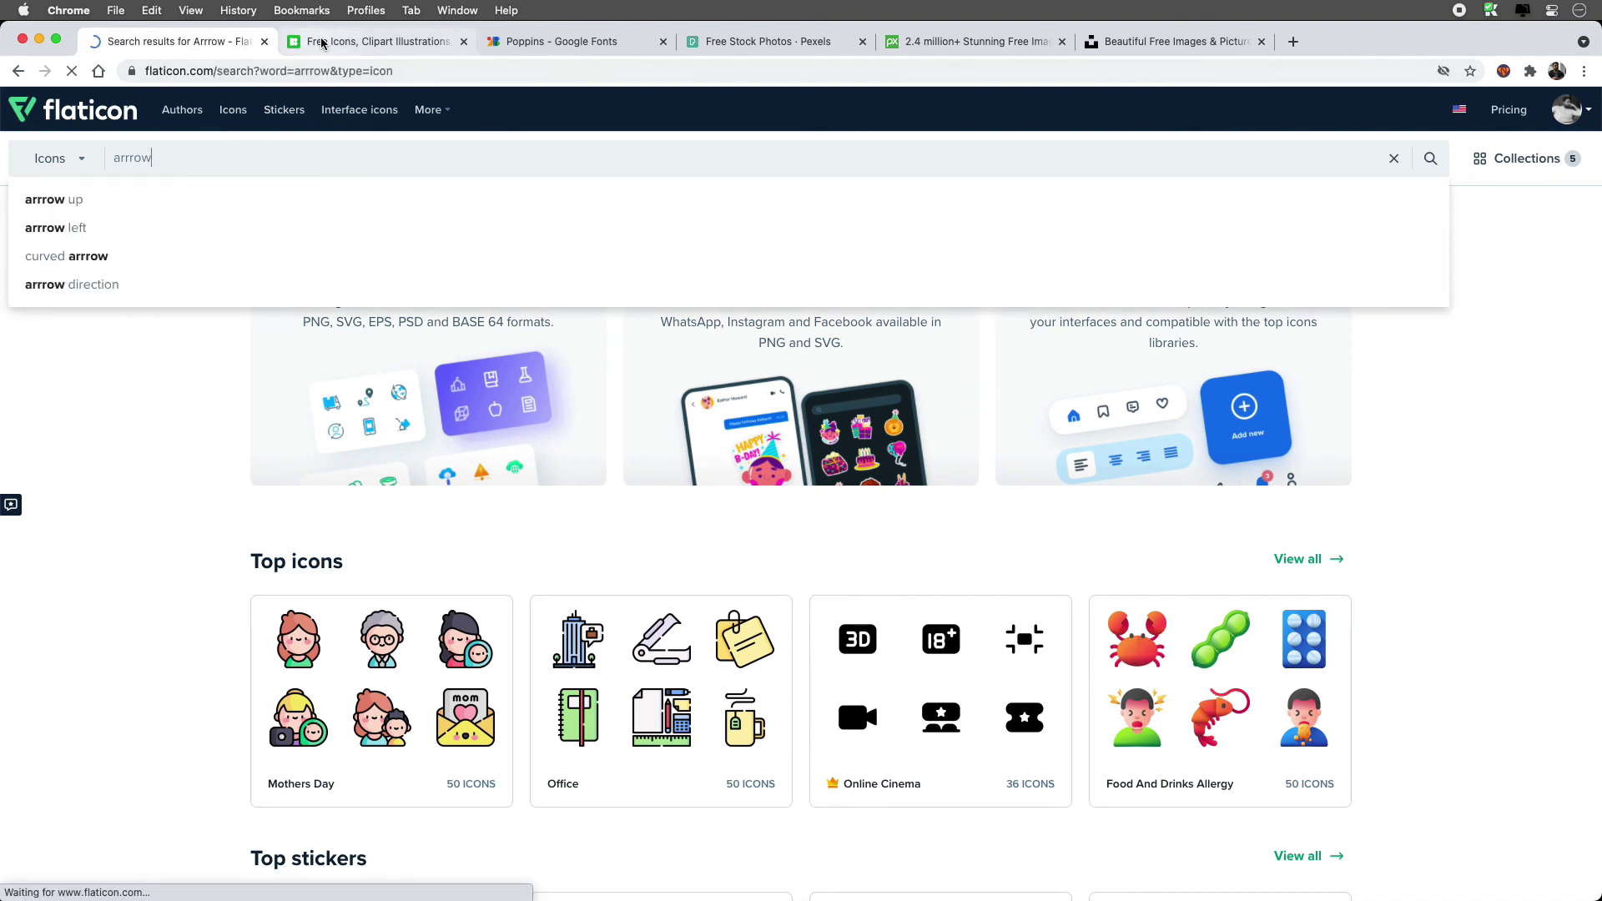
click(322, 44)
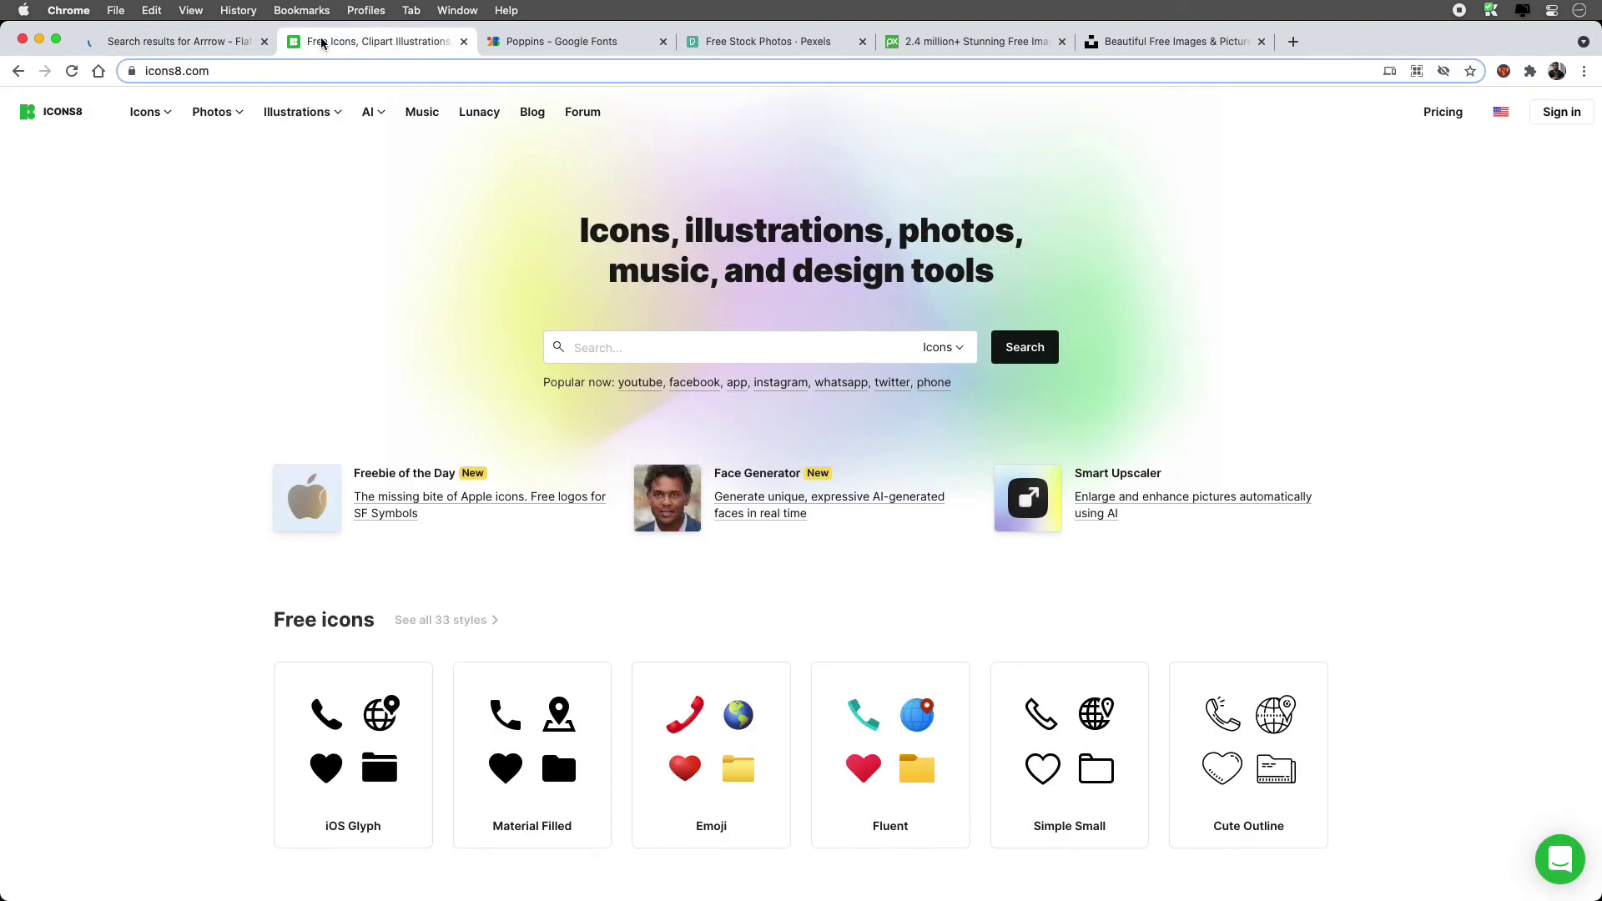
click(210, 49)
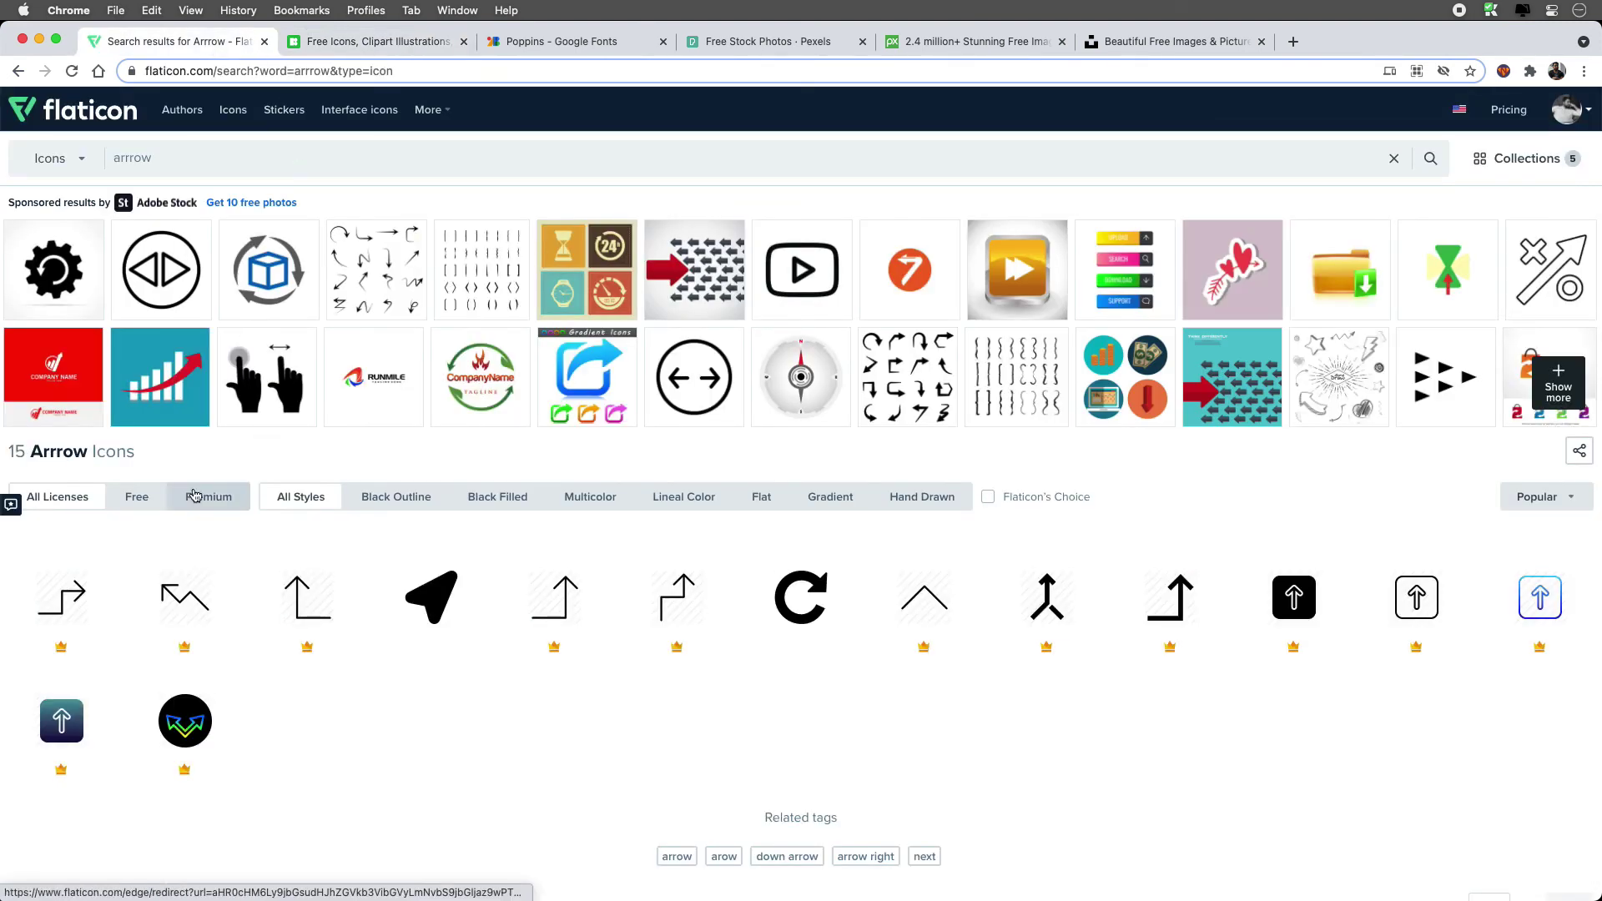
click(147, 502)
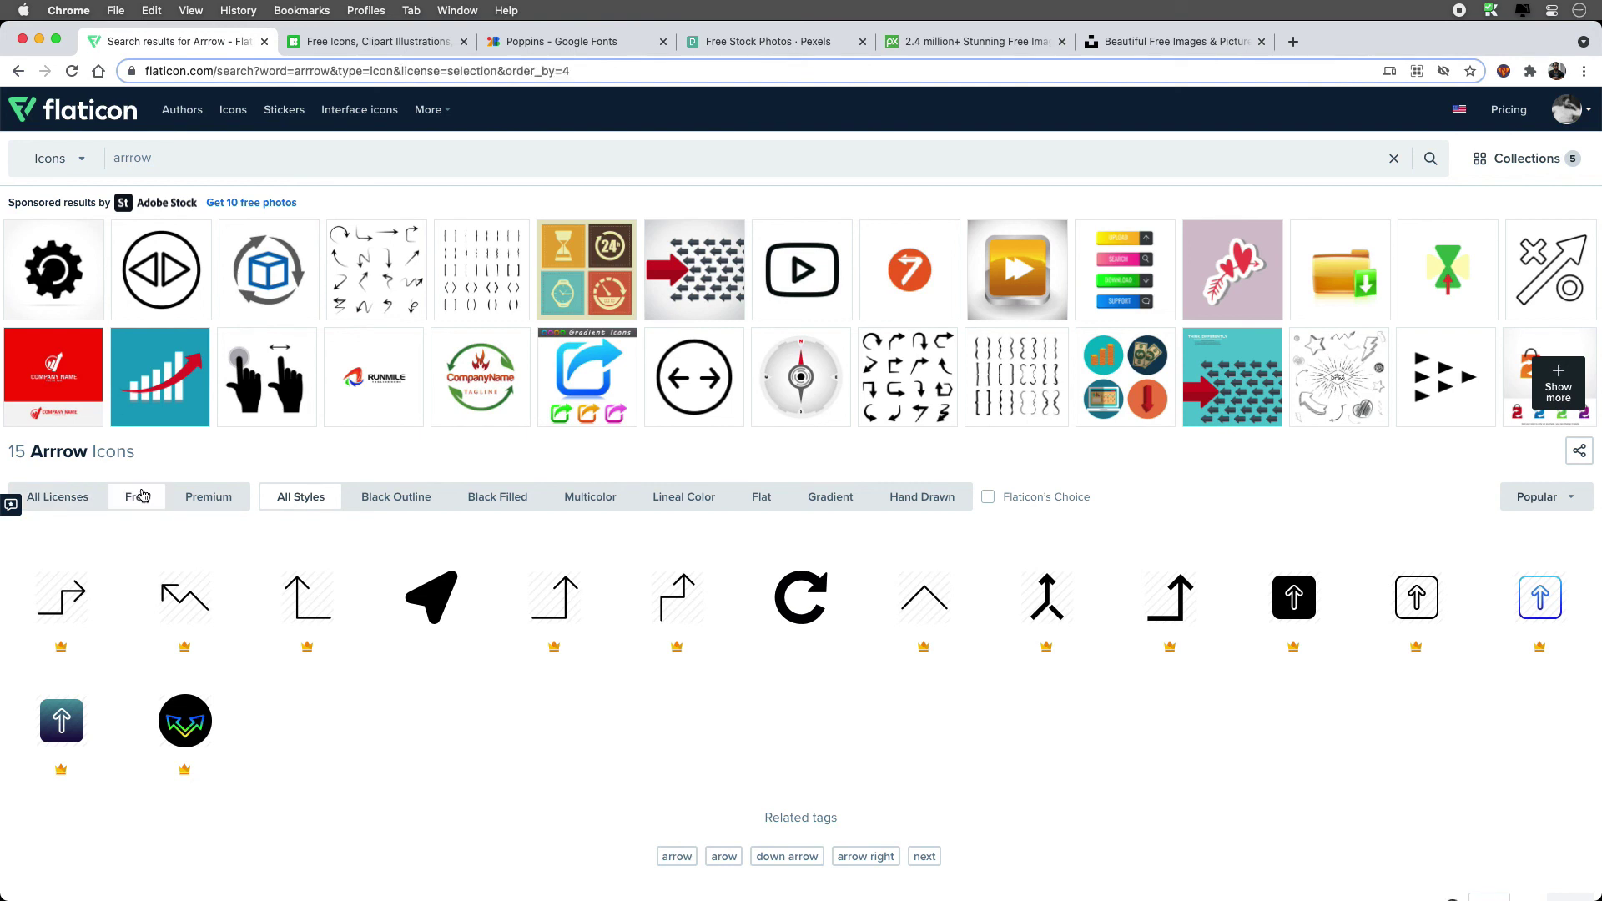
click(516, 506)
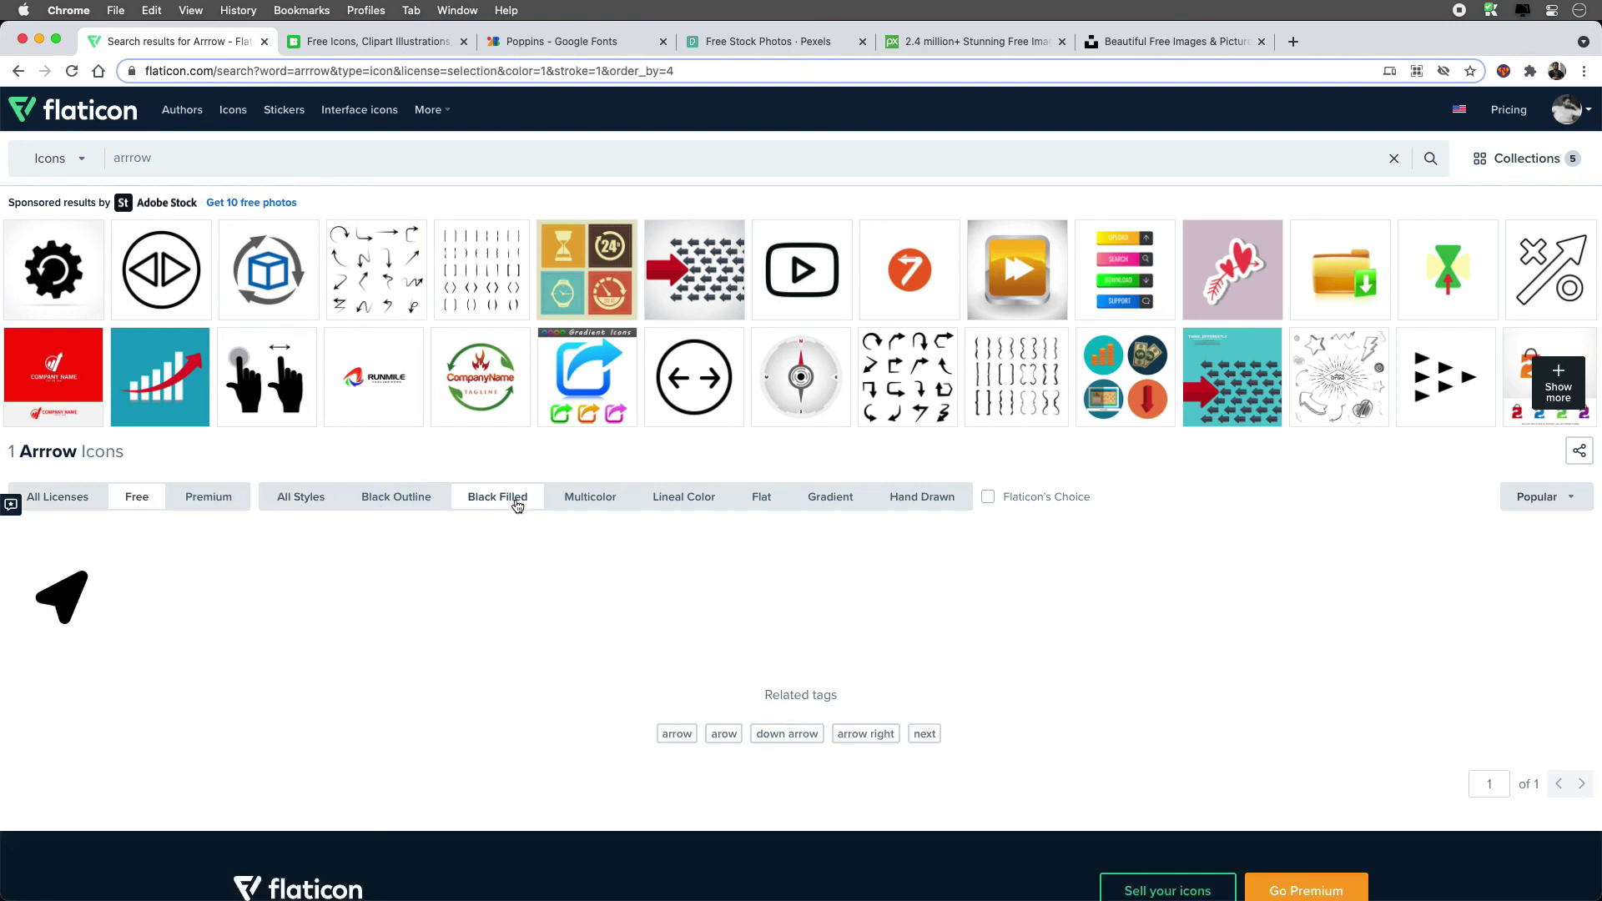
Search Flaticon for "arrow" and open the thin right arrow icon's download options.
double_click(159, 154)
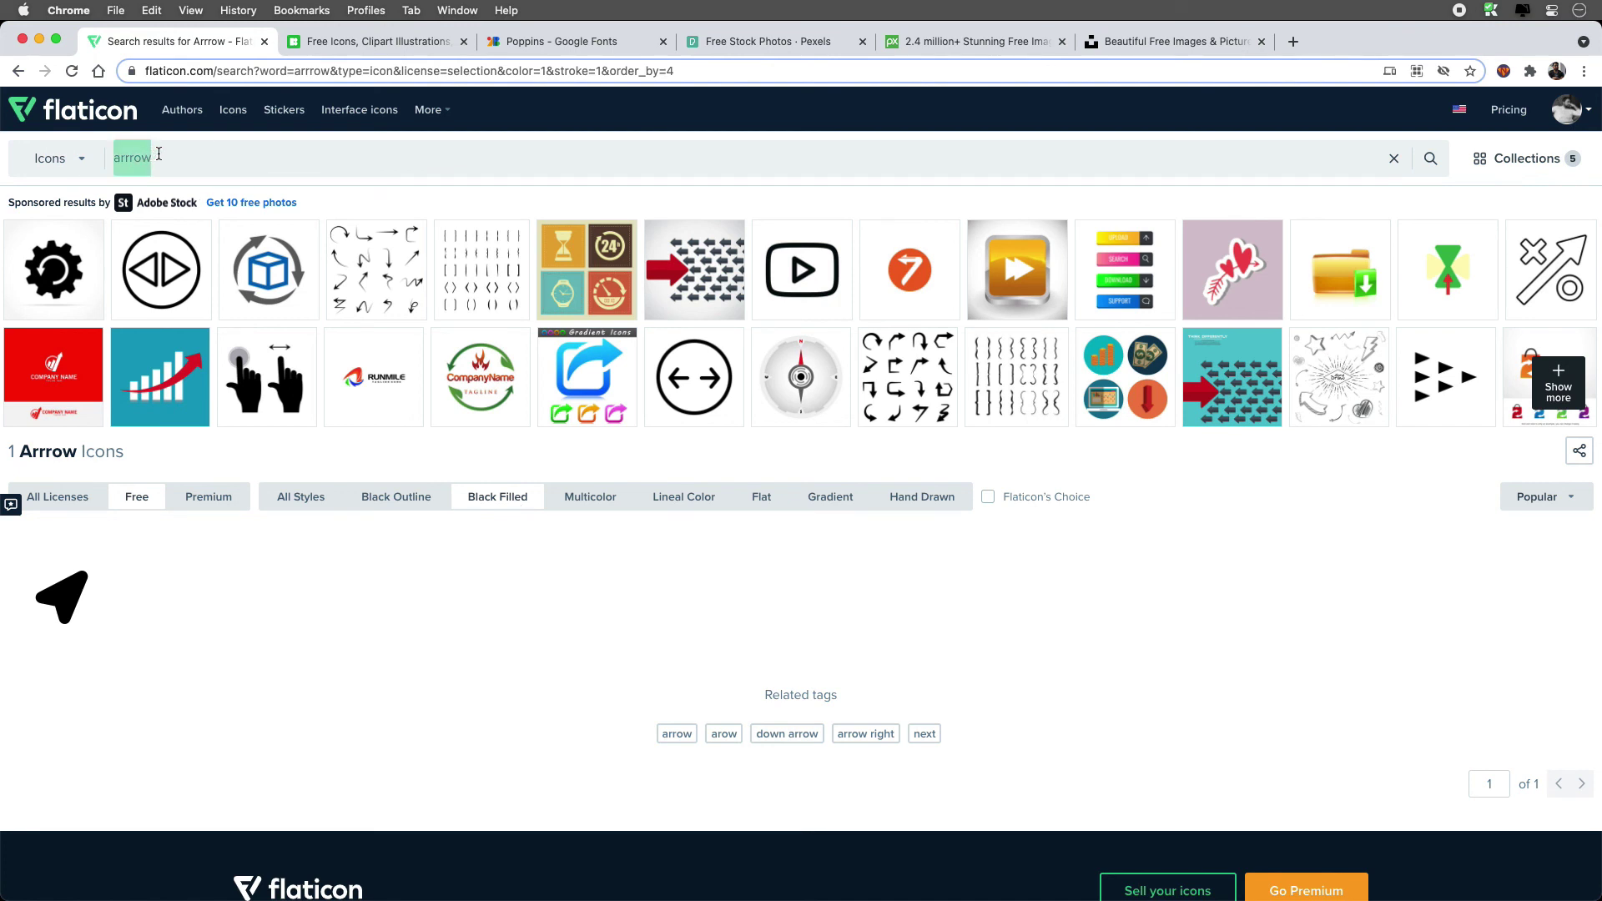
text(arrow)
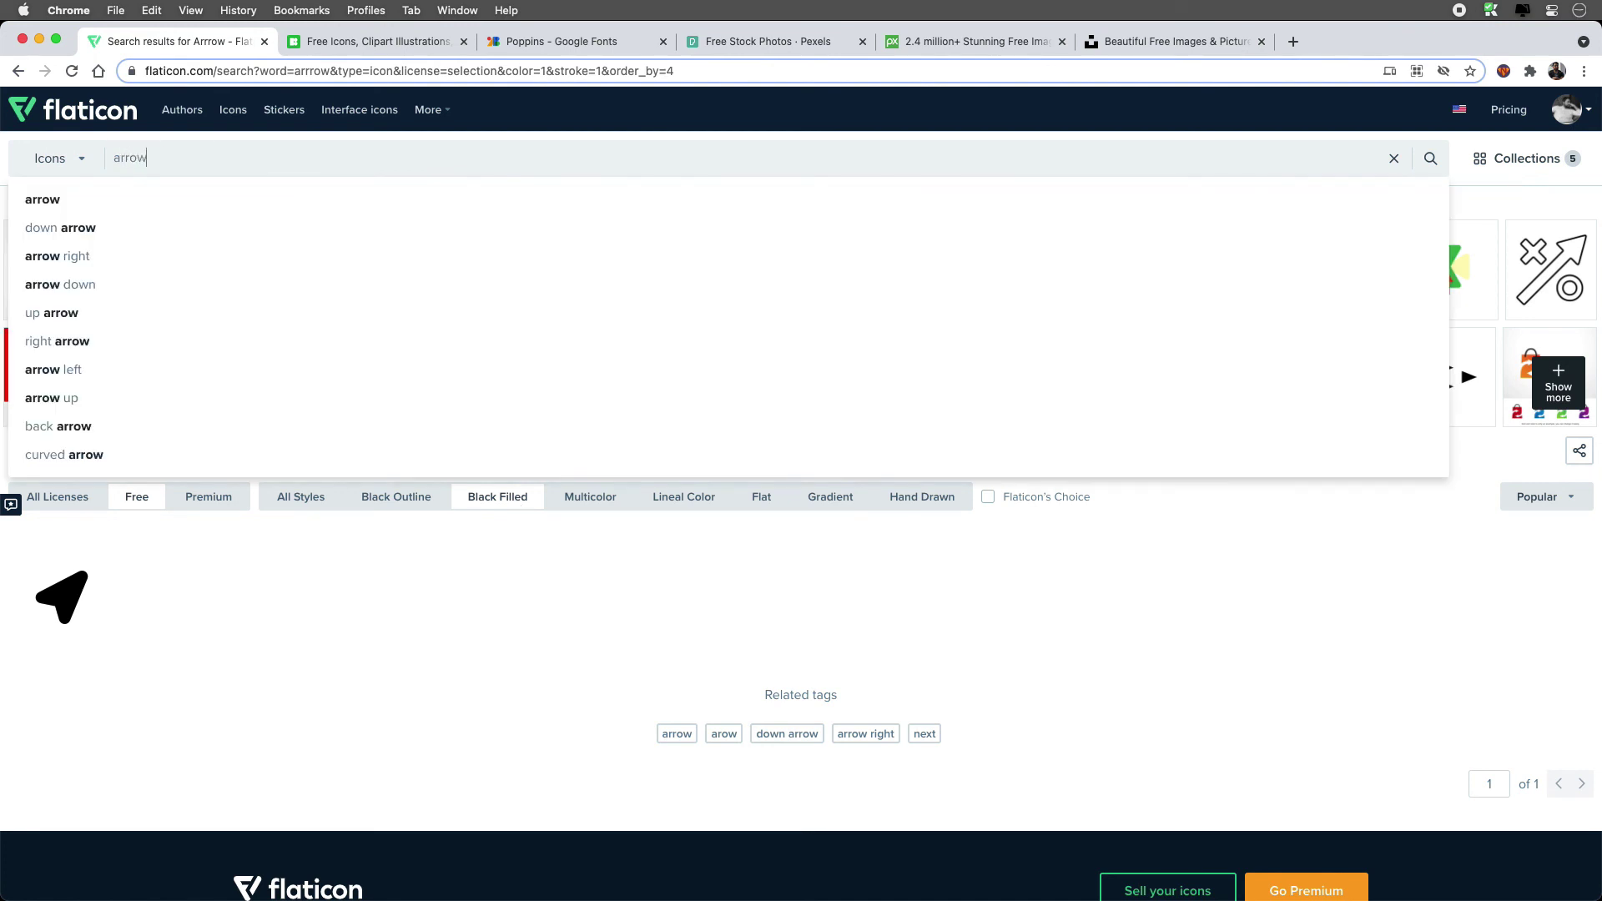
key(Return)
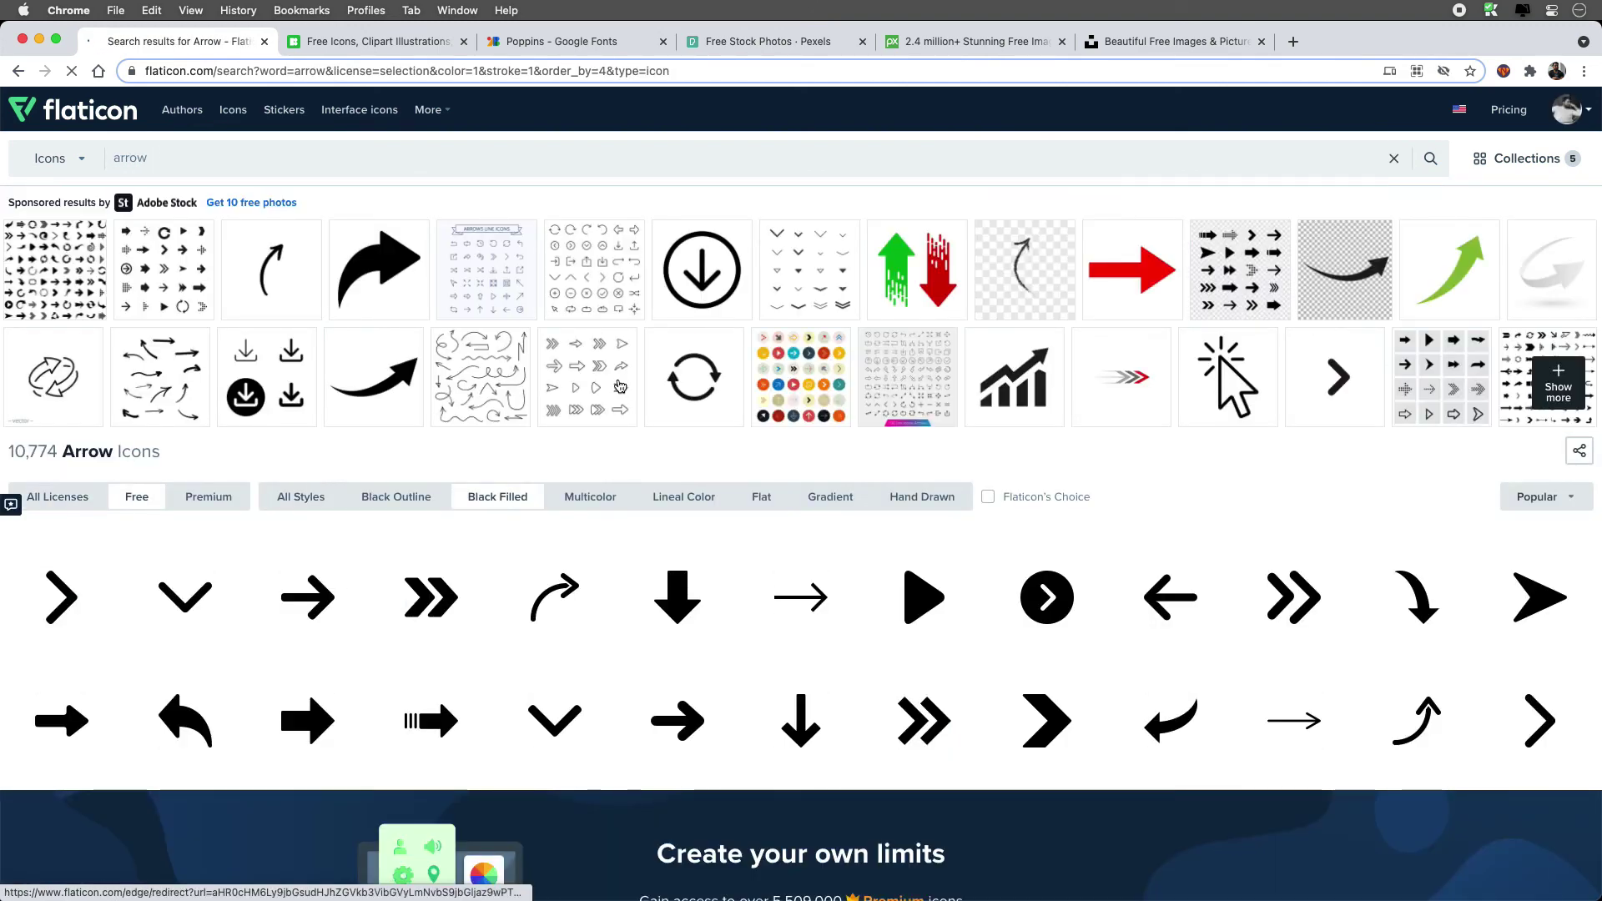
click(772, 584)
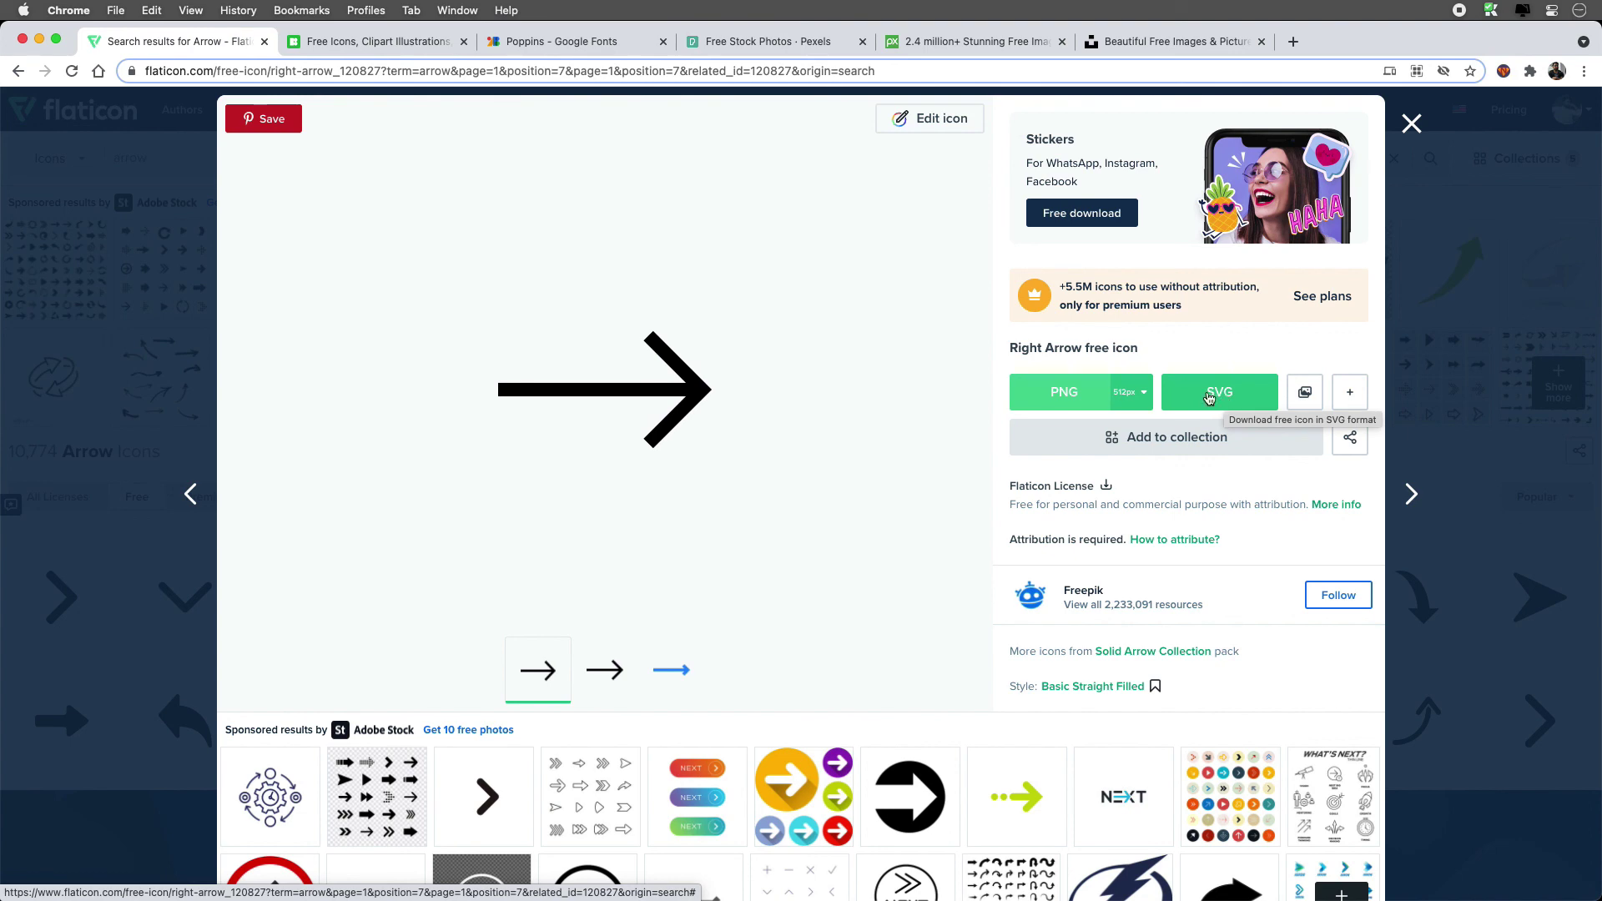
Switch back to Adobe XD, set the START SHOPPING text size to 18 and align it with the button's vertical middle.
key(super+Tab)
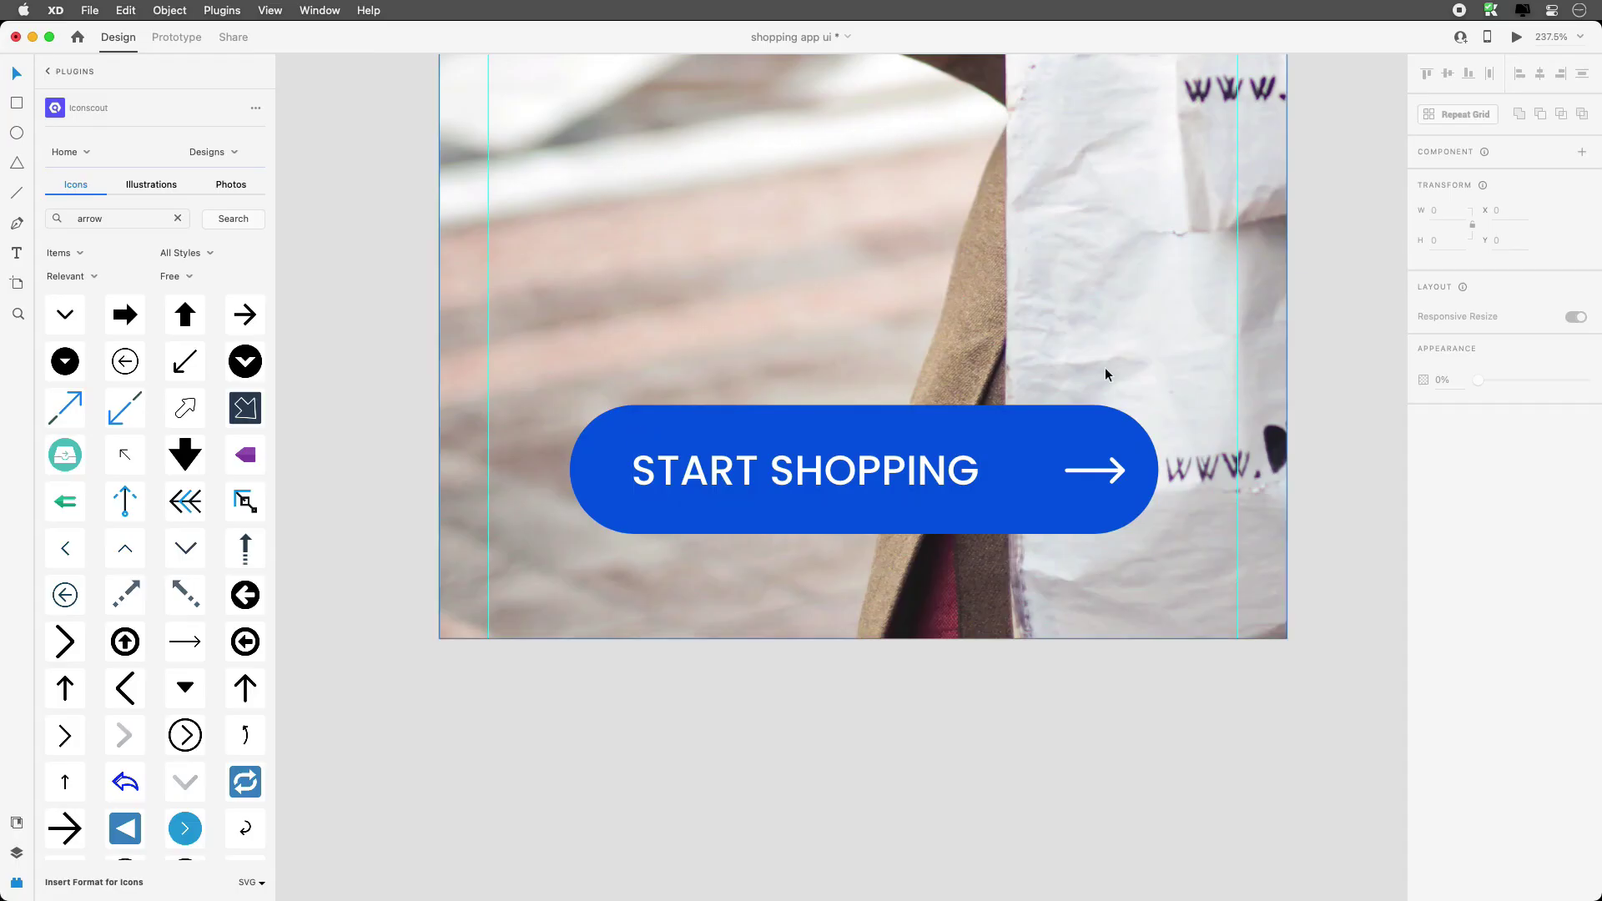
scroll(807, 682, down, 5)
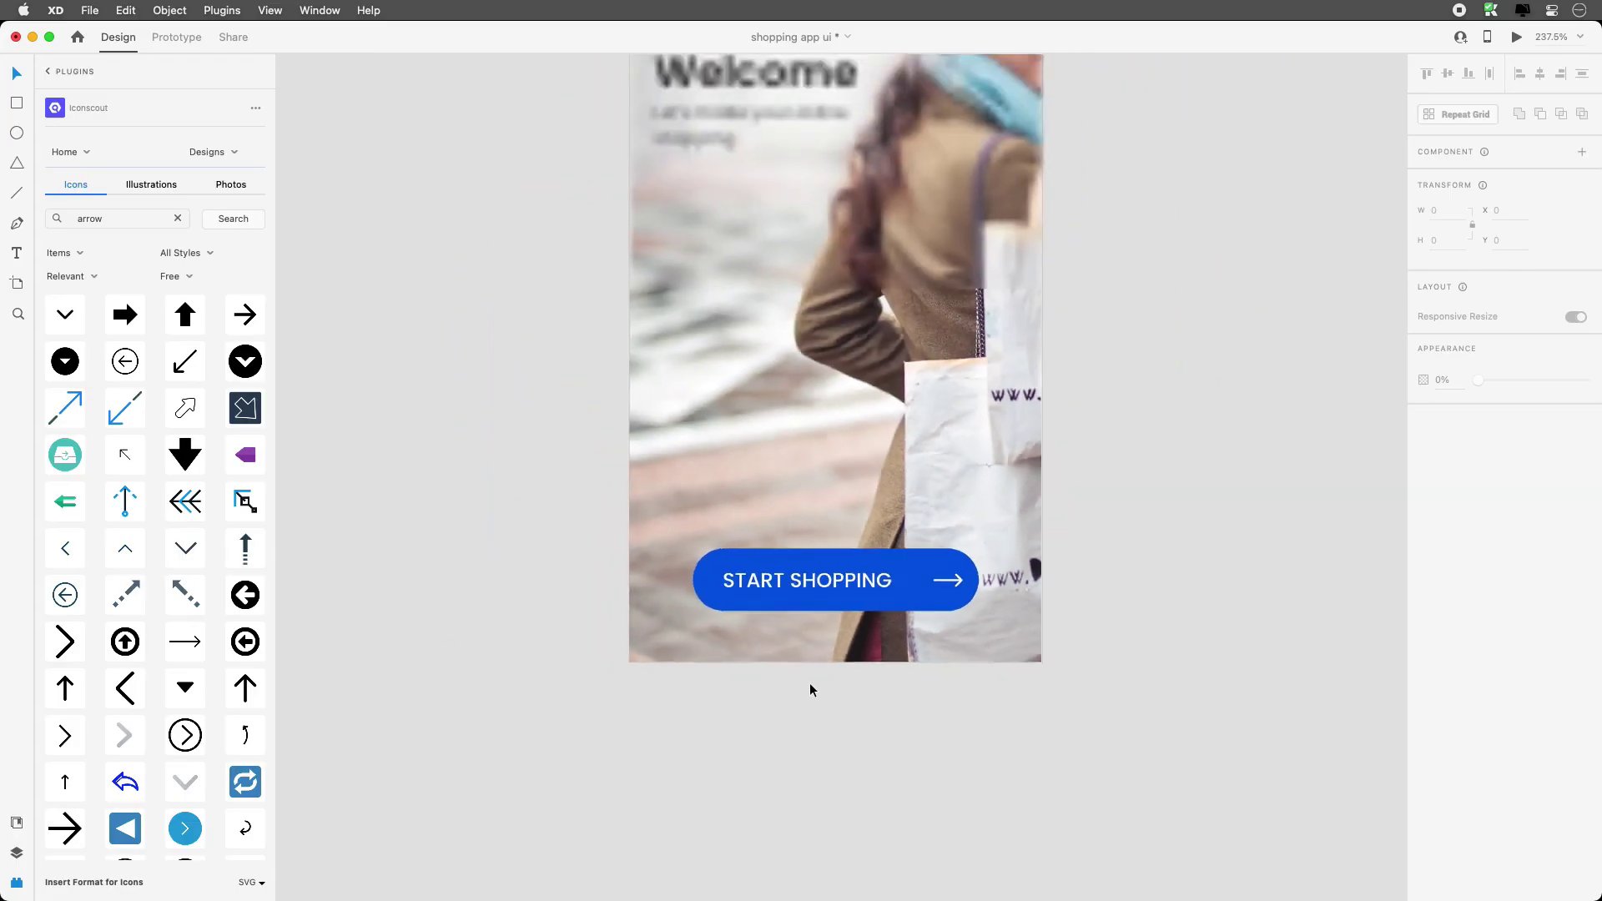
scroll(833, 553, right, 4)
scroll(835, 553, down, 3)
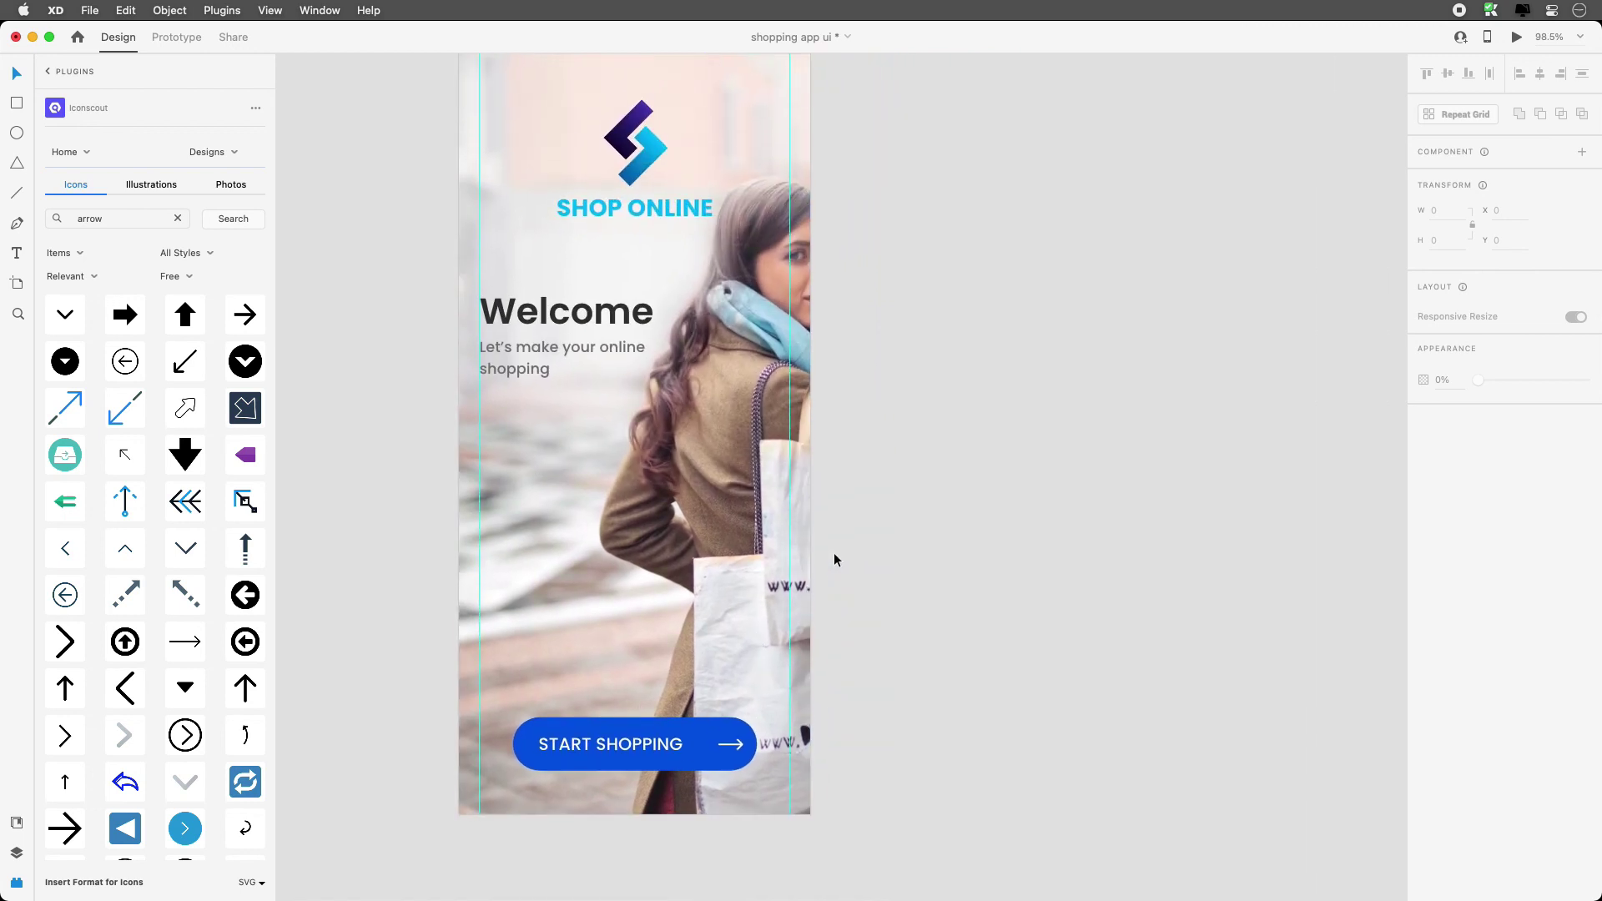
drag(869, 632, 397, 844)
click(790, 476)
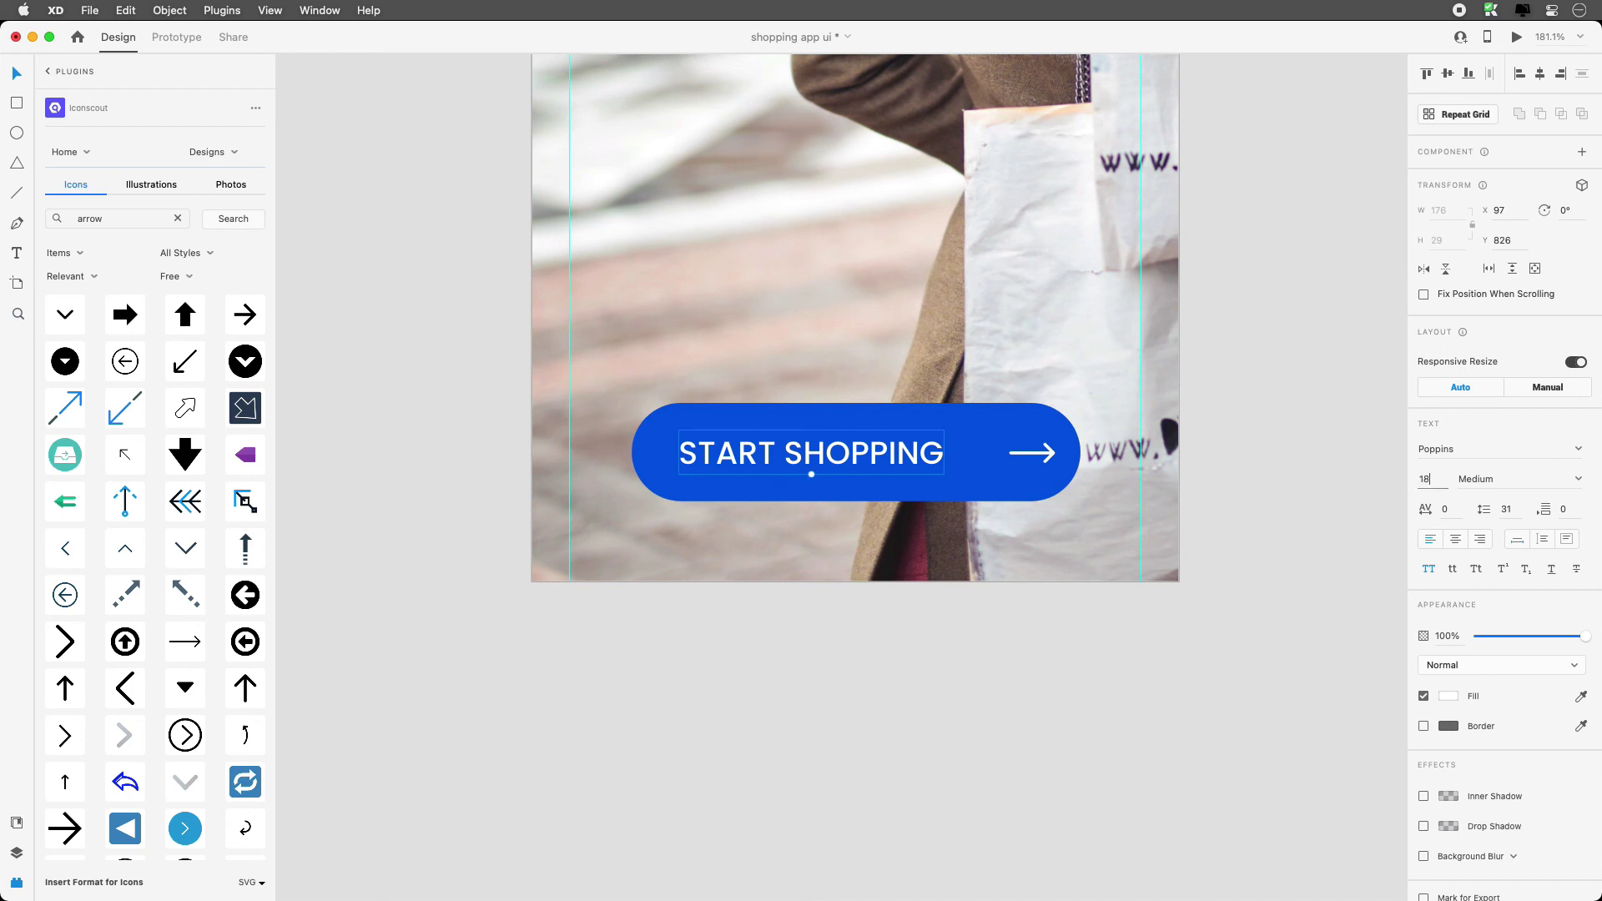
text(18)
key(Return)
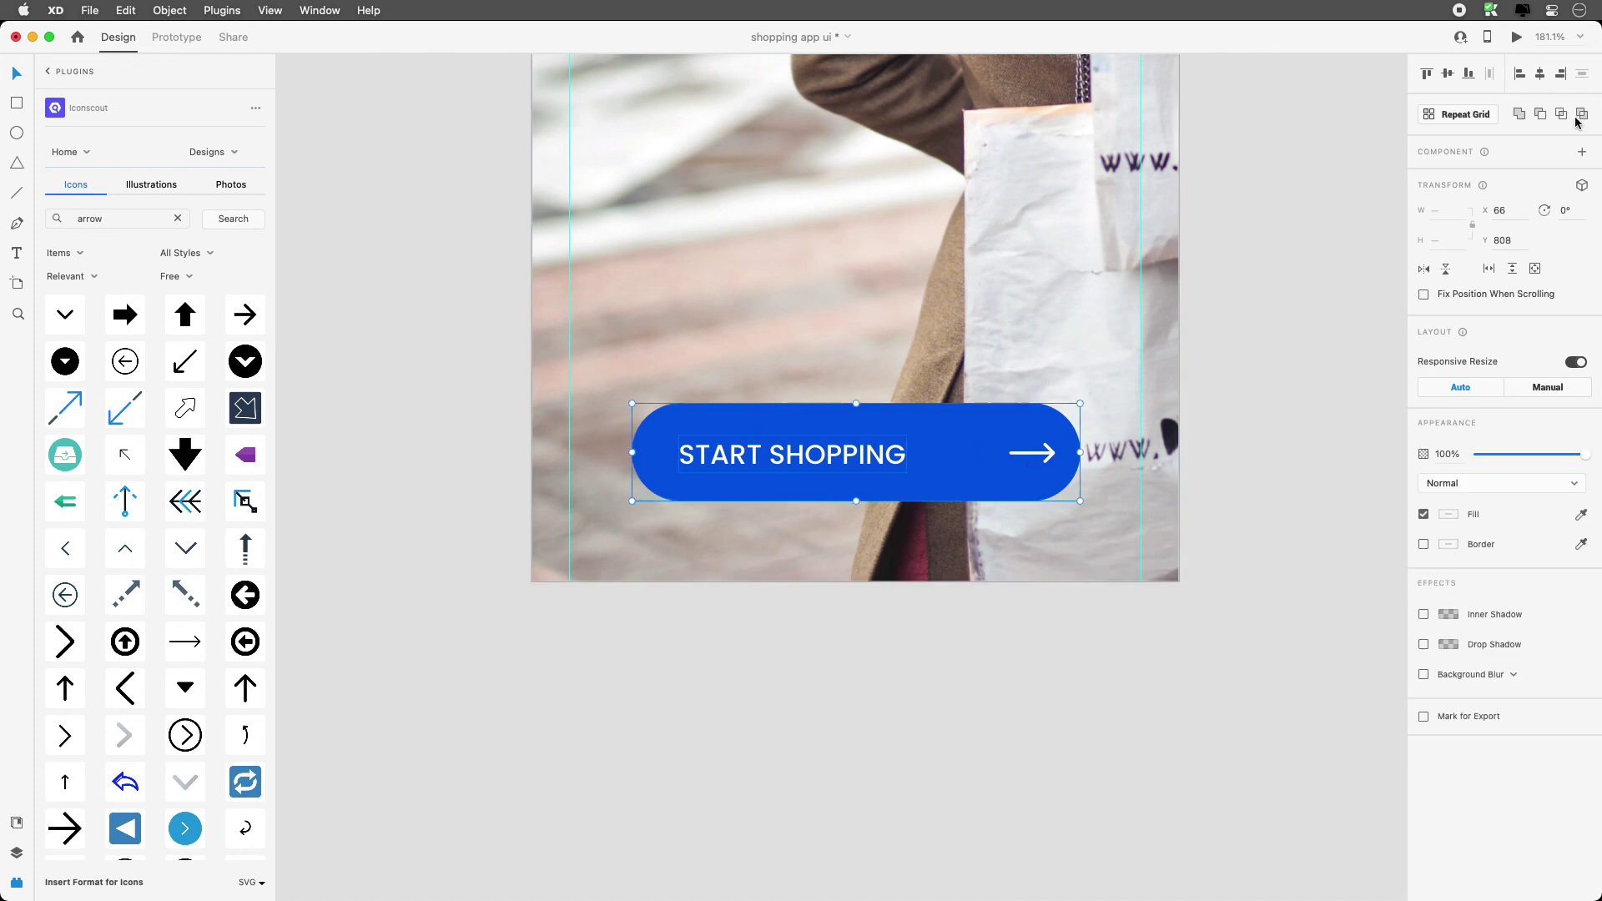
click(1314, 259)
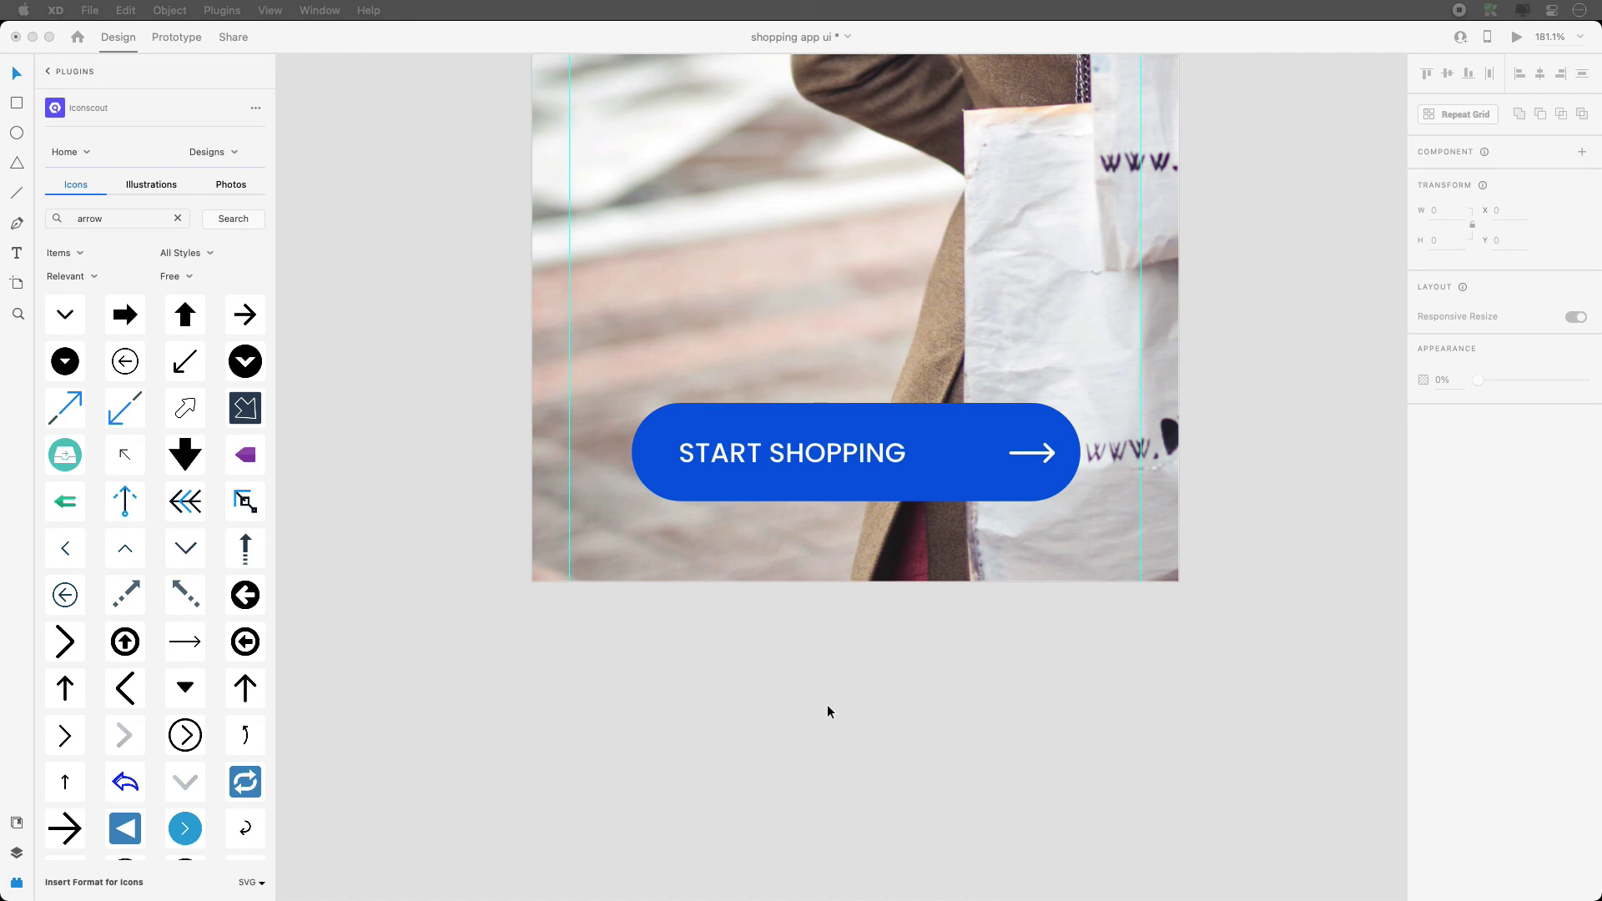
Change the START SHOPPING text's weight to SemiBold.
click(828, 444)
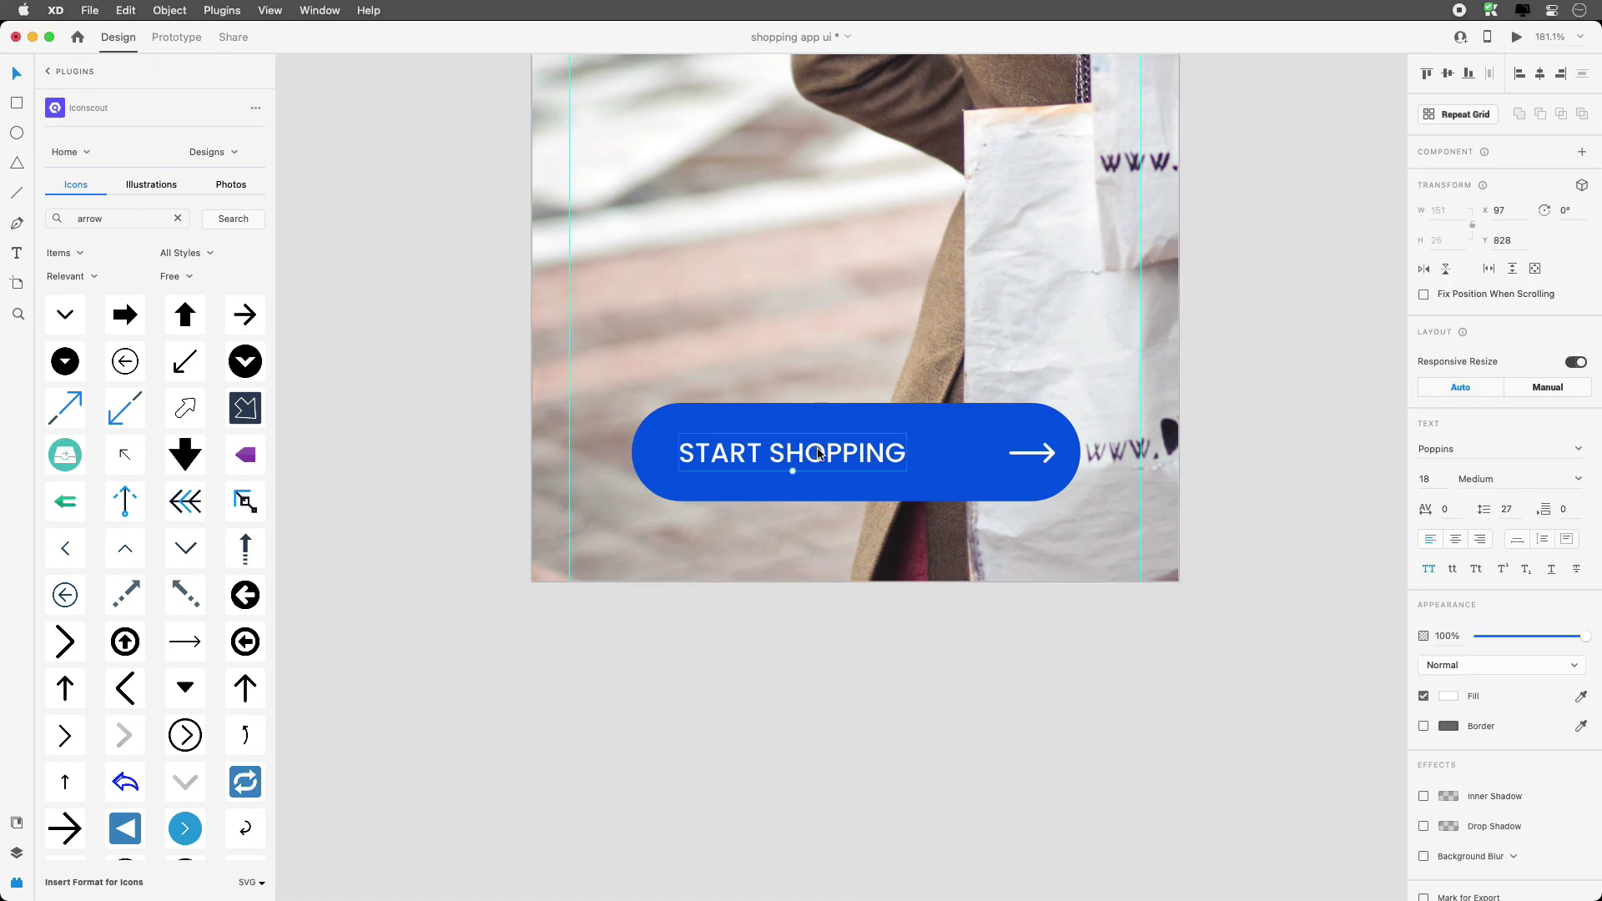
click(1575, 480)
click(1485, 606)
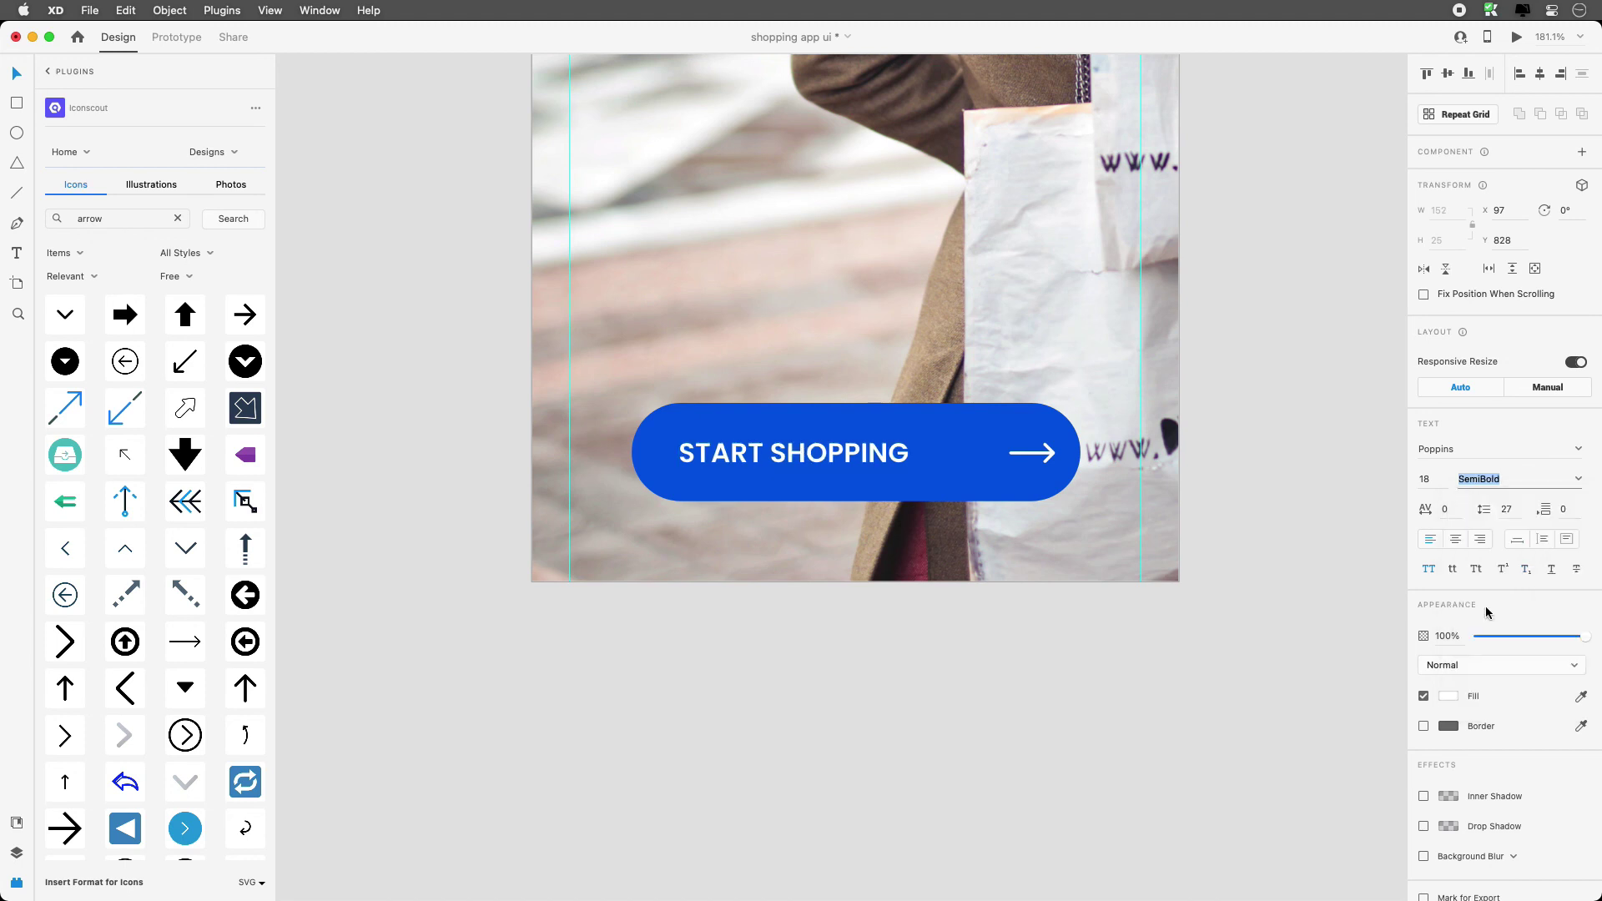
click(985, 443)
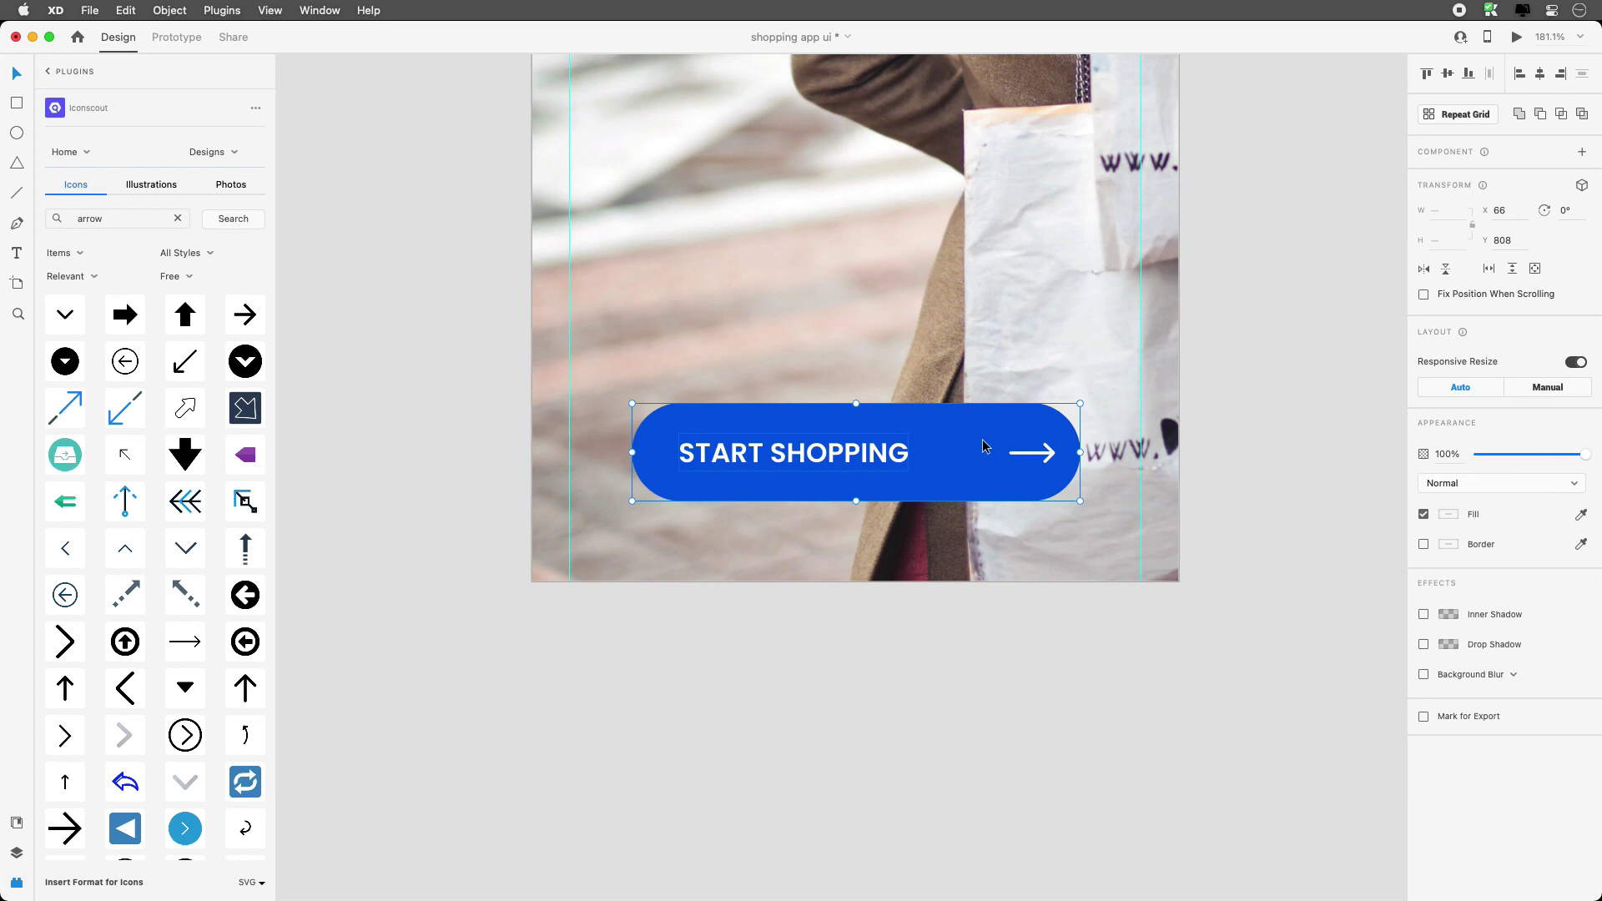
click(1354, 387)
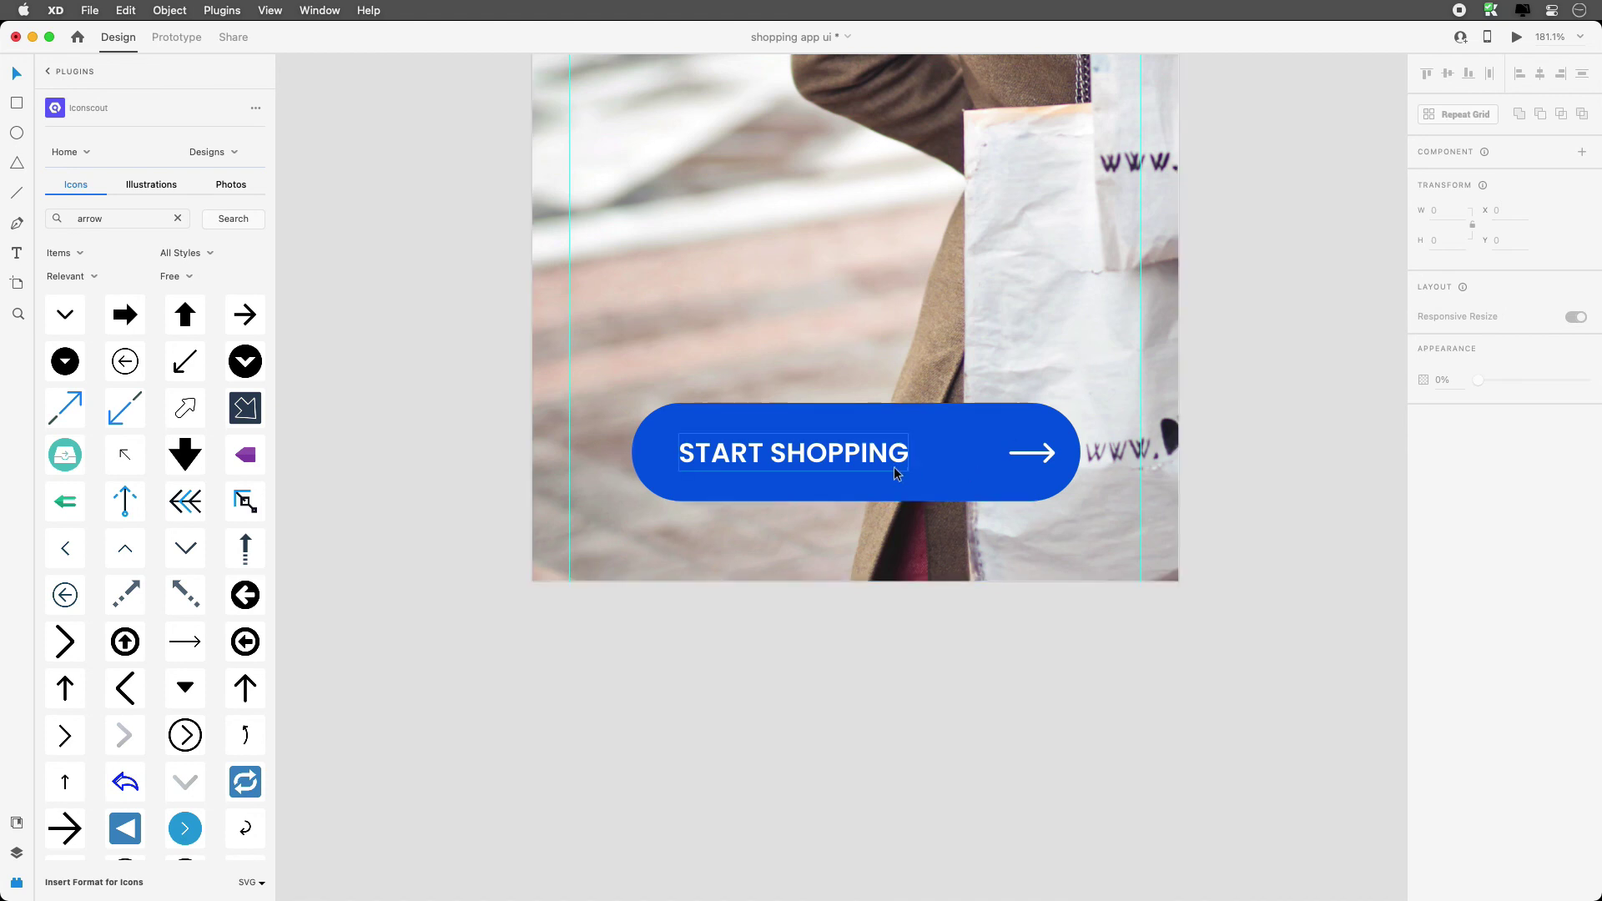
Examine the whole welcome screen, including the START SHOPPING button and its arrow.
scroll(893, 473, down, 3)
scroll(893, 473, down, 3)
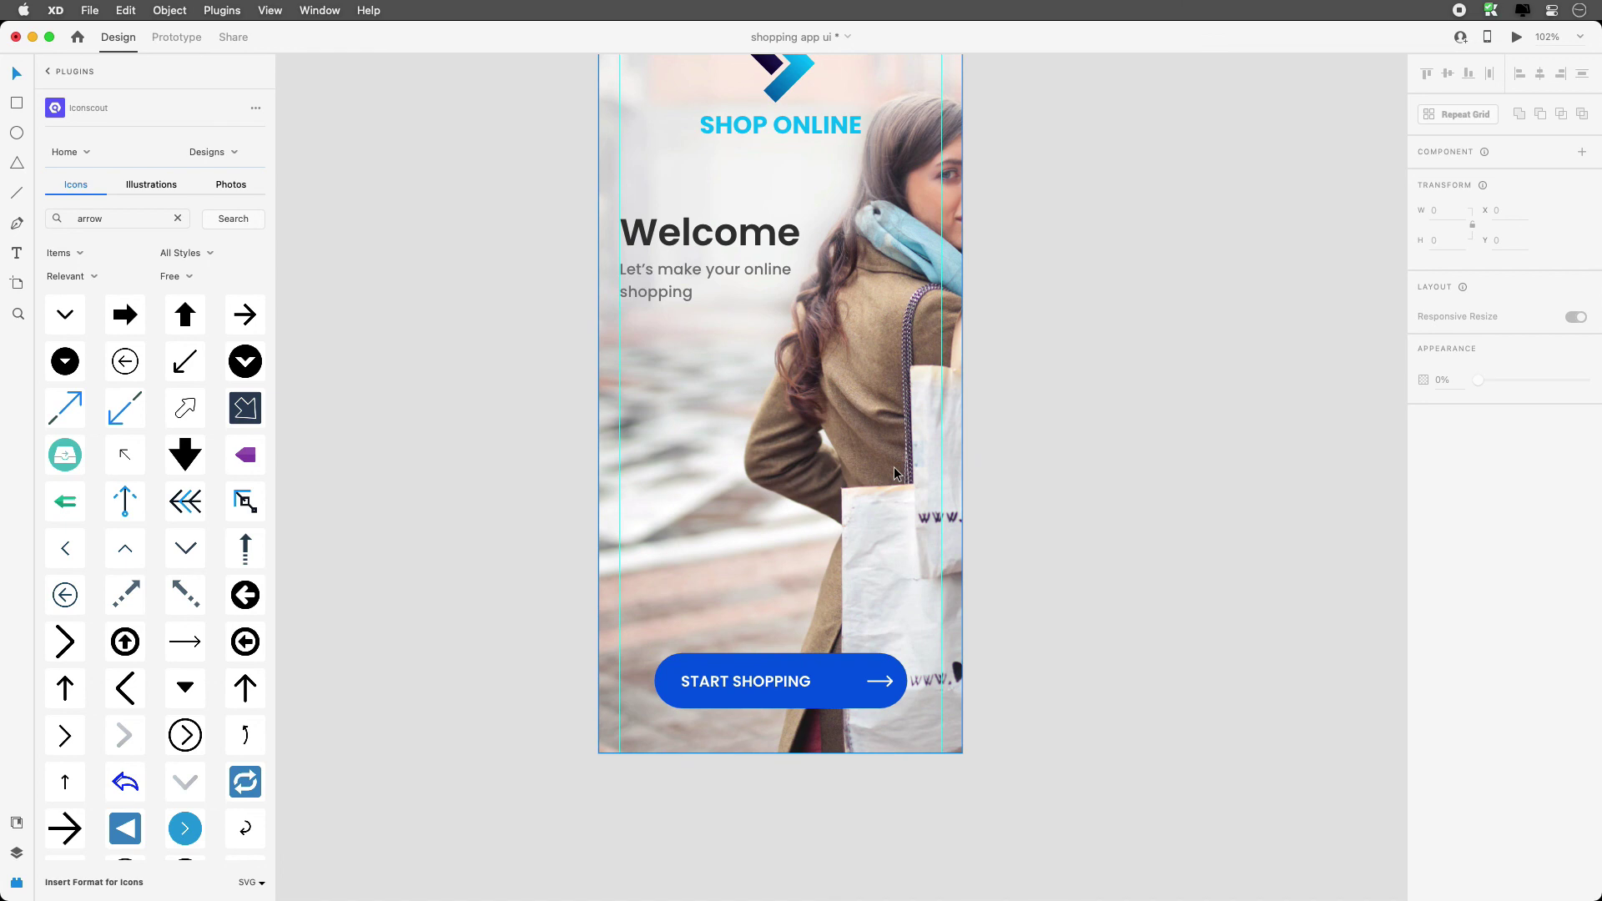
scroll(894, 467, right, 2)
scroll(893, 467, up, 1)
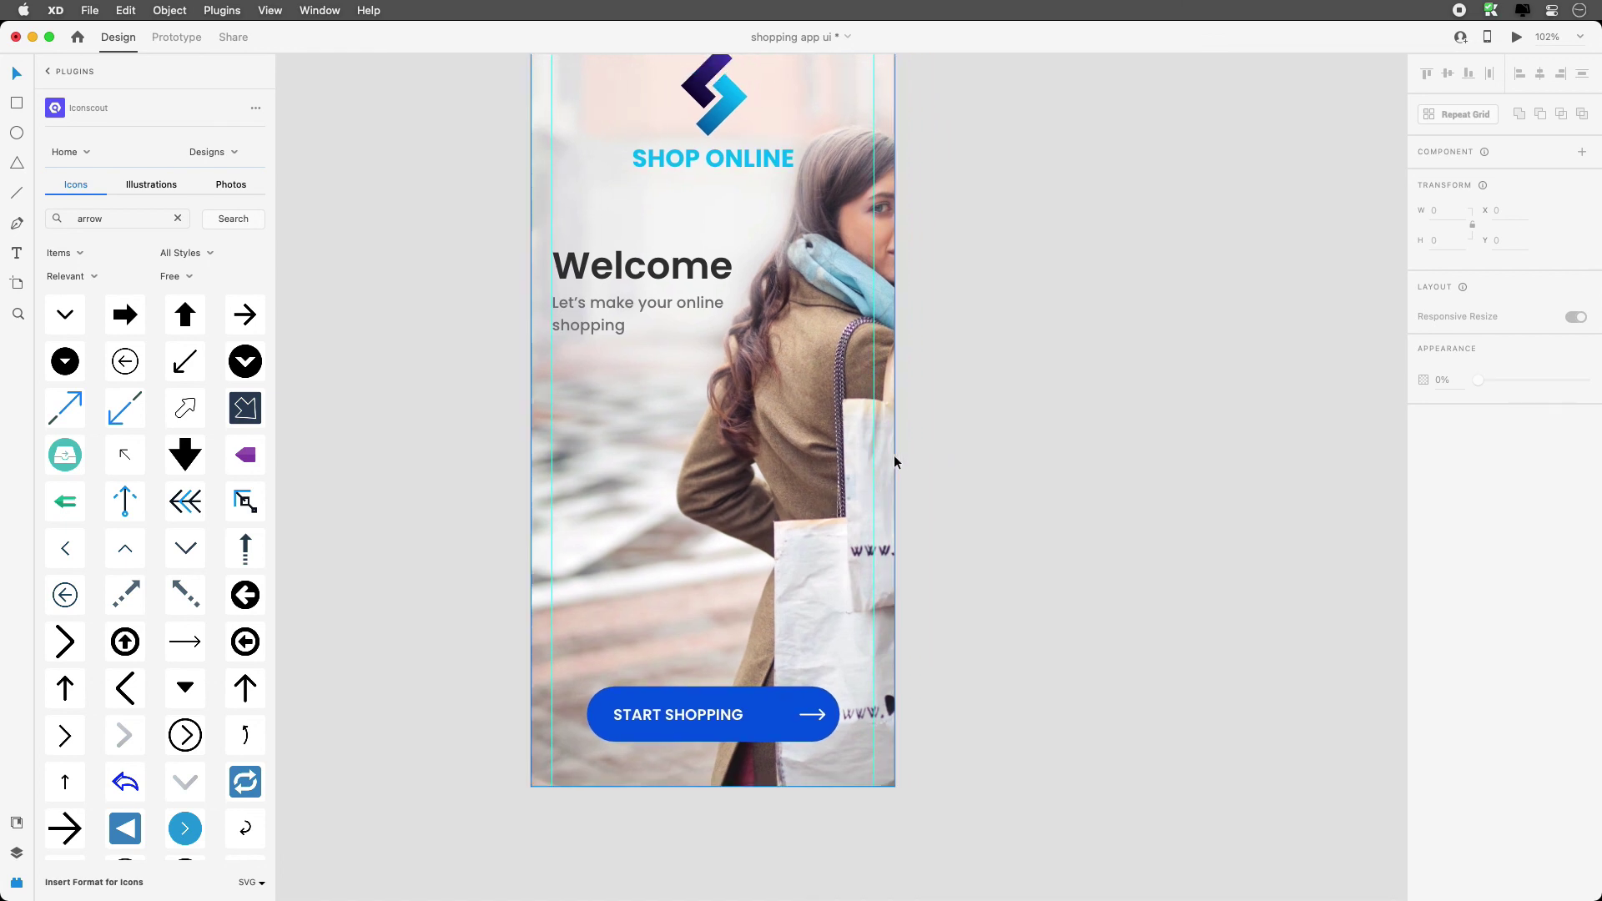
click(772, 715)
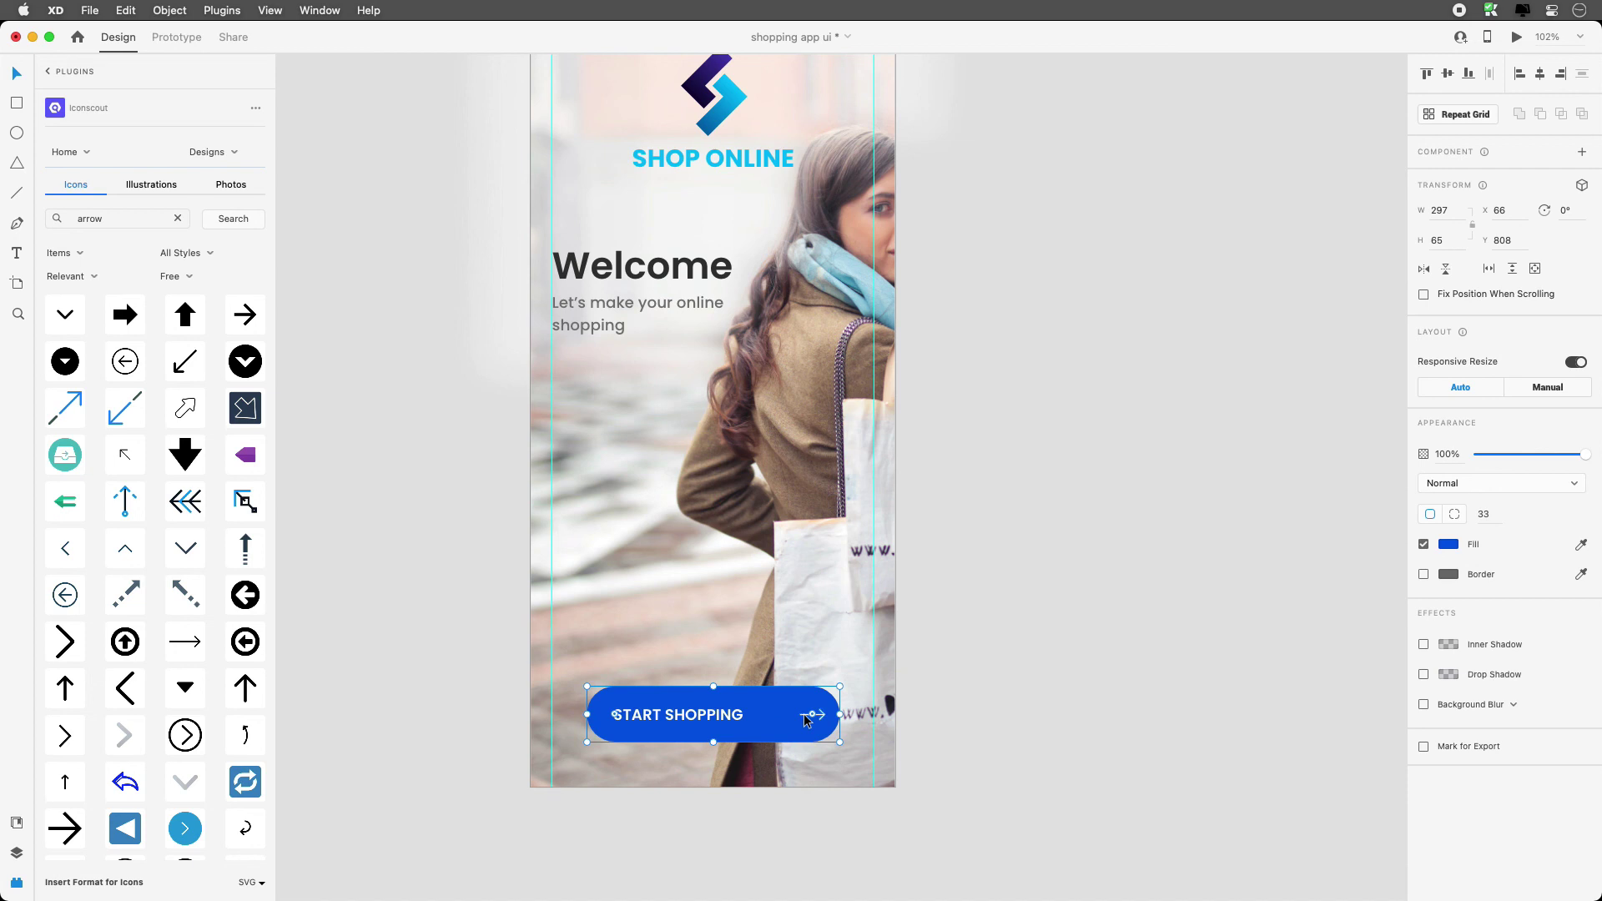
click(1001, 551)
scroll(1002, 549, up, 2)
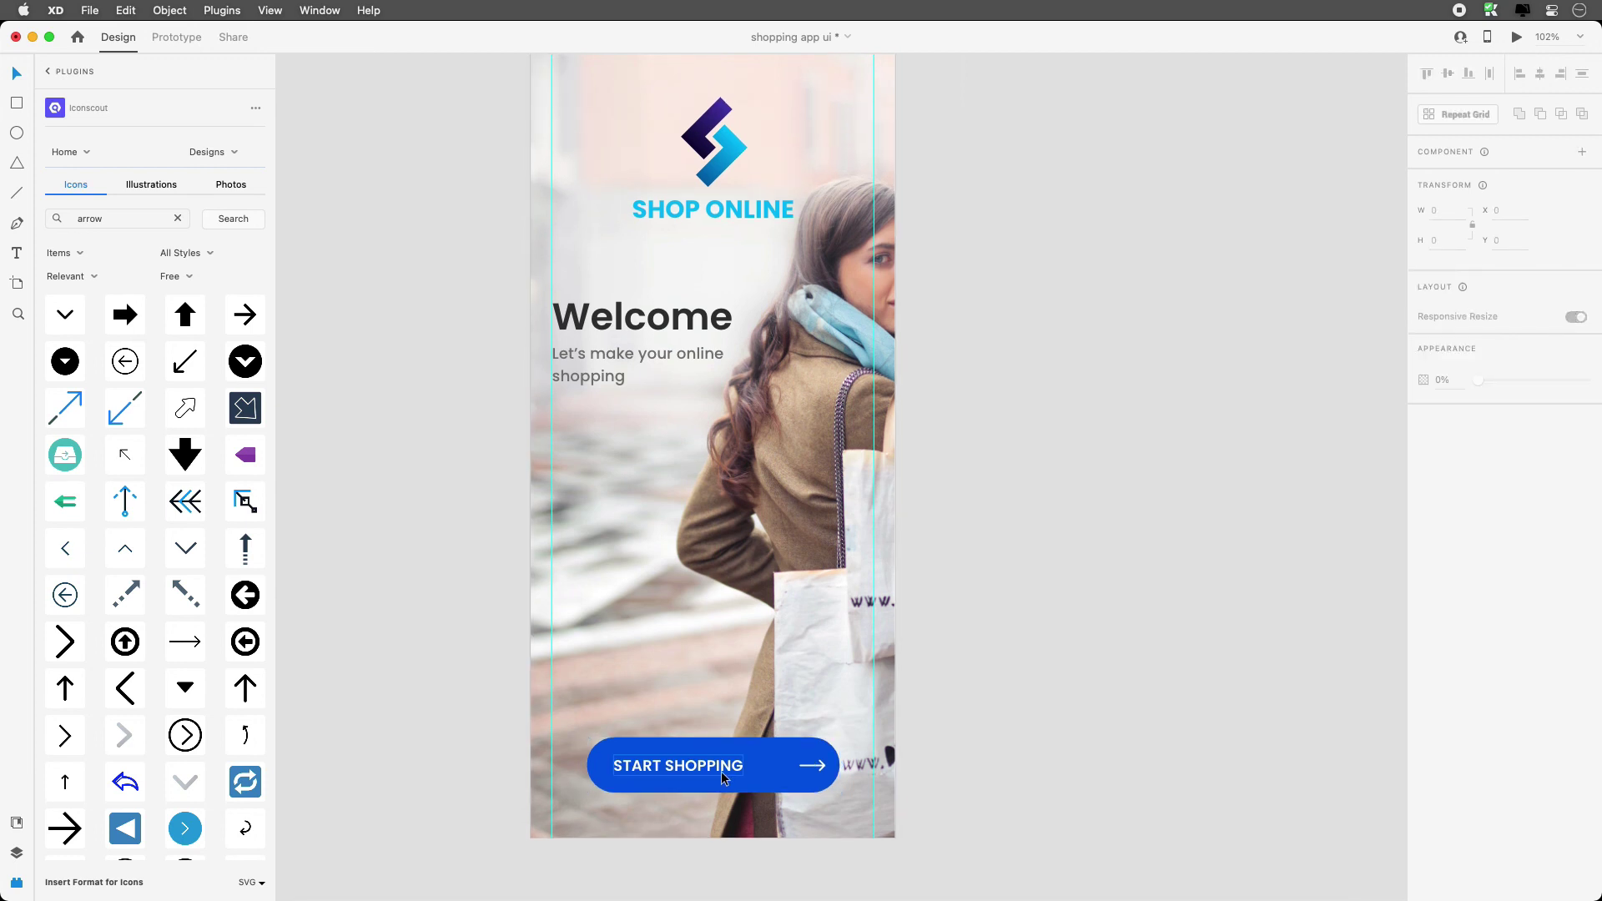
scroll(1123, 630, down, 3)
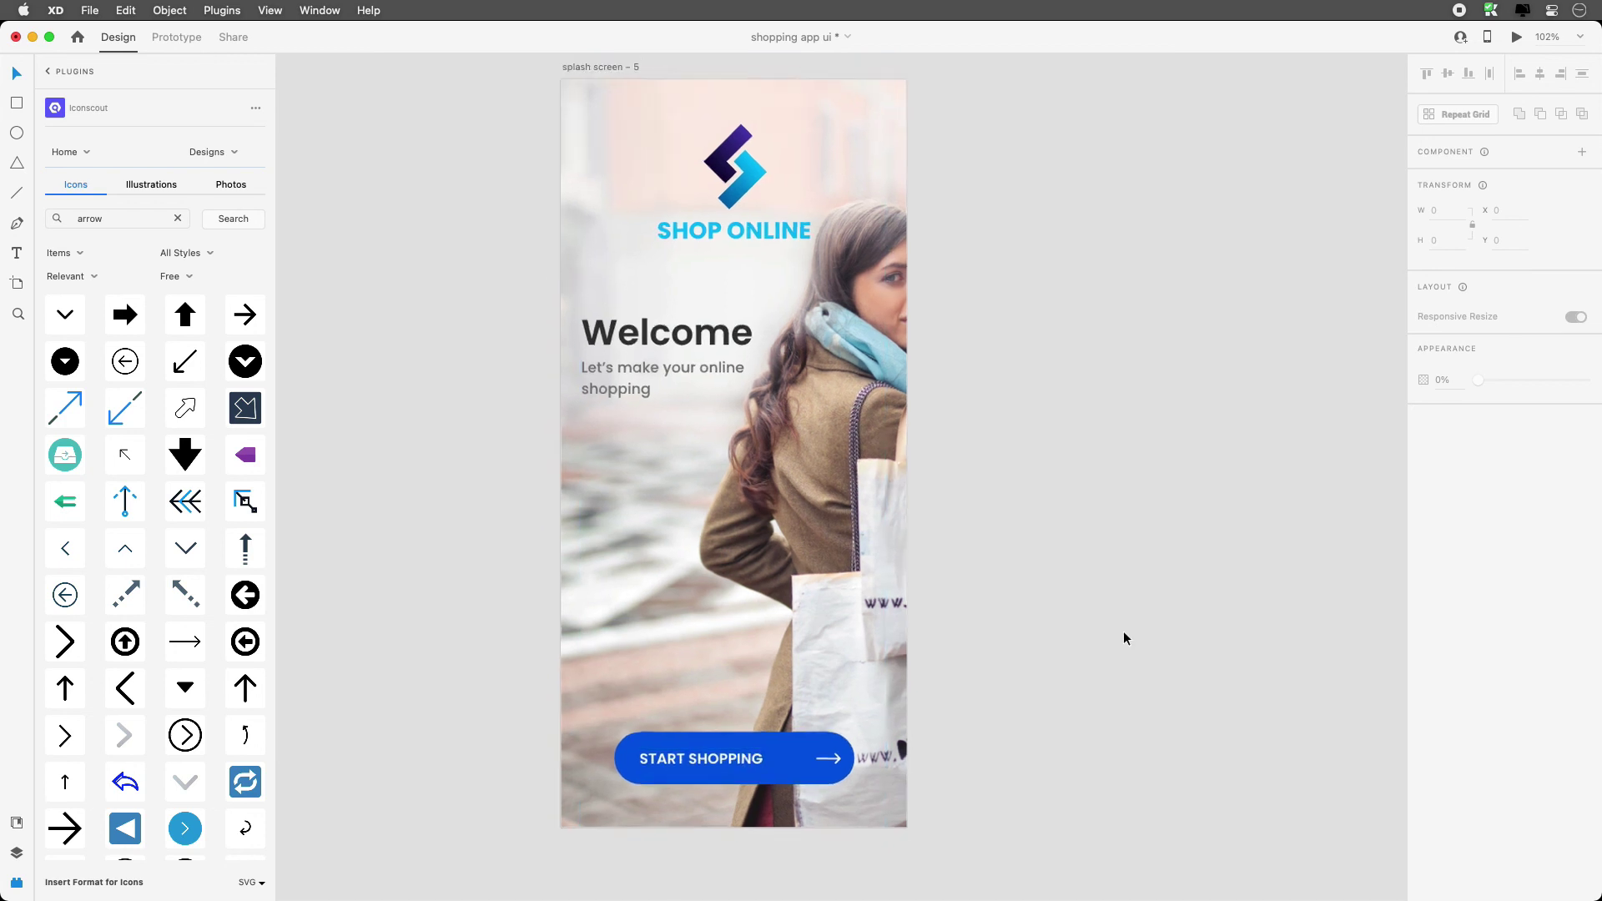
scroll(1031, 544, up, 2)
scroll(1004, 465, right, 2)
scroll(1003, 466, right, 3)
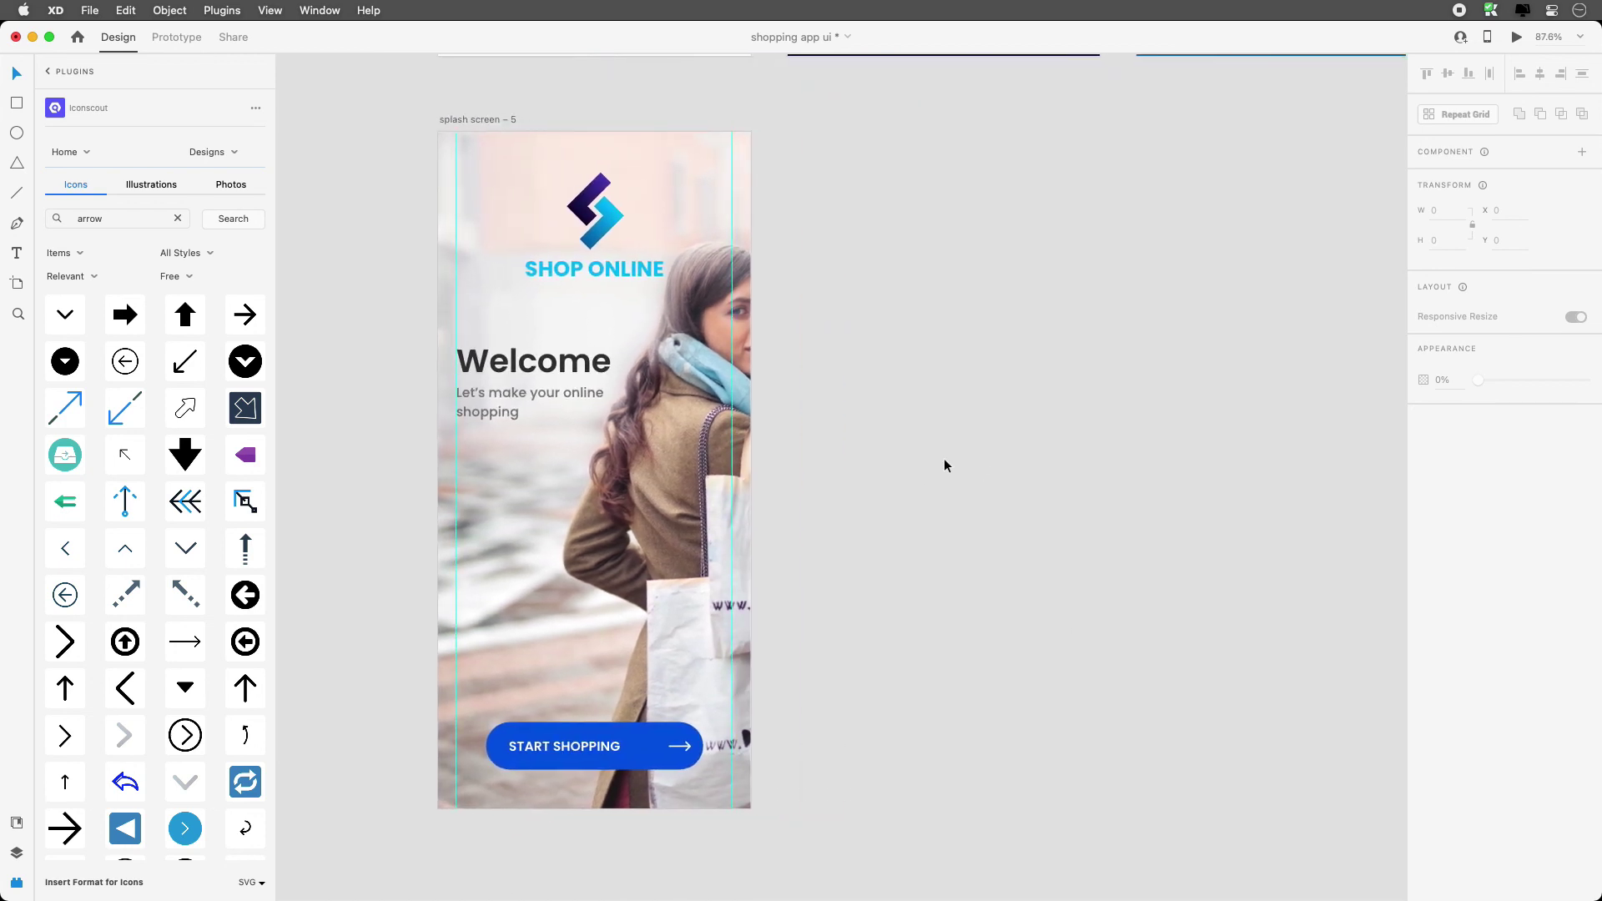